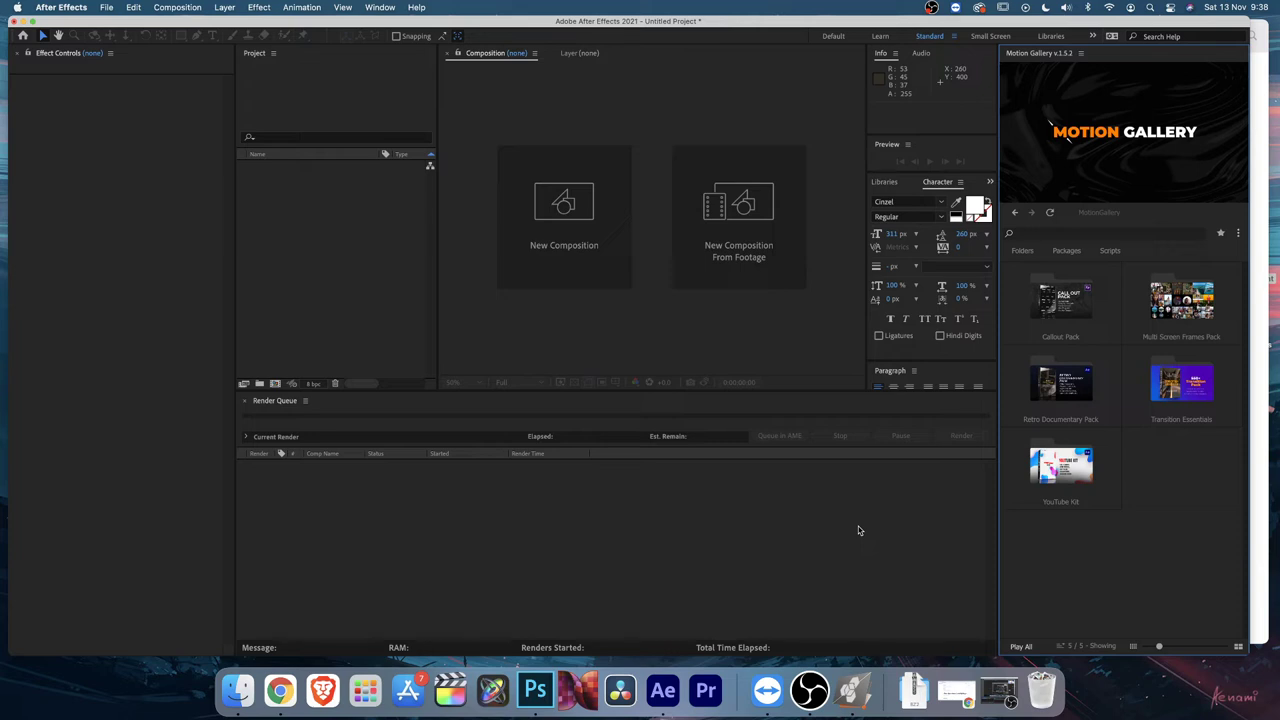
Step: Remove the Retro Documentary Pack from the installed Motion Gallery packages and return to the folder overview
{"action": "mouse_move", "coordinate": [1051, 398]}
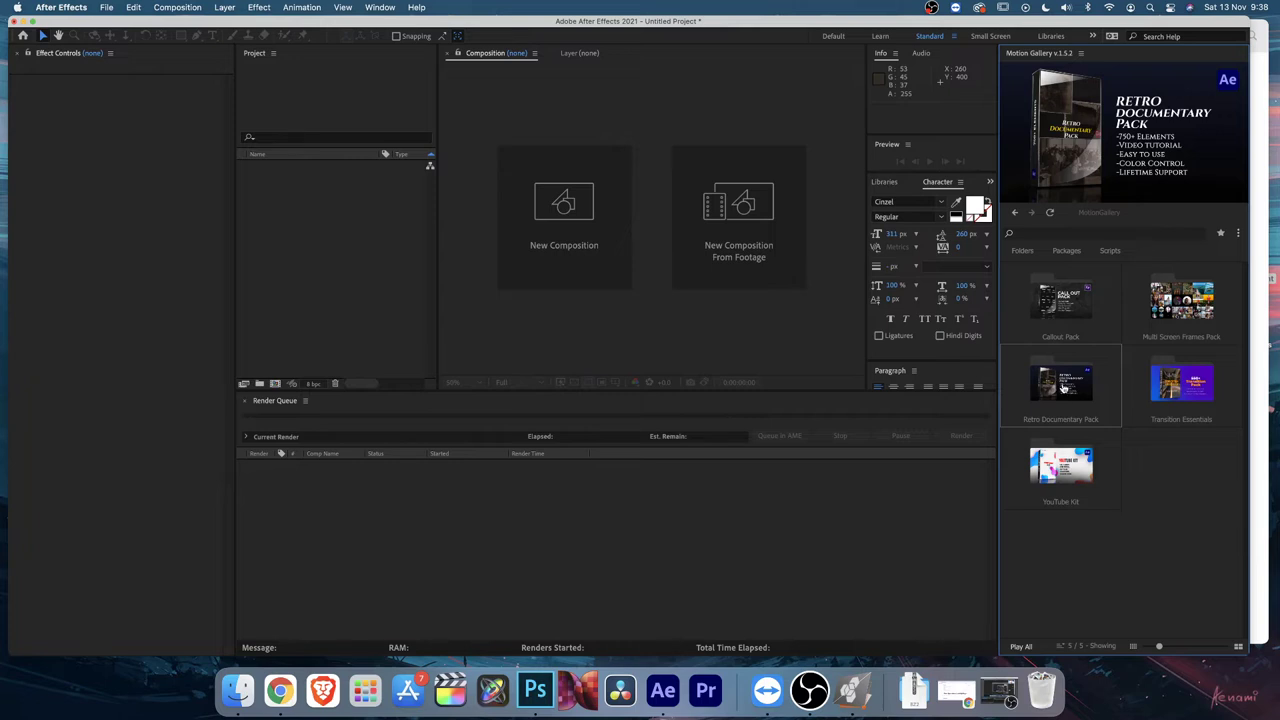
{"action": "left_click", "coordinate": [1072, 255]}
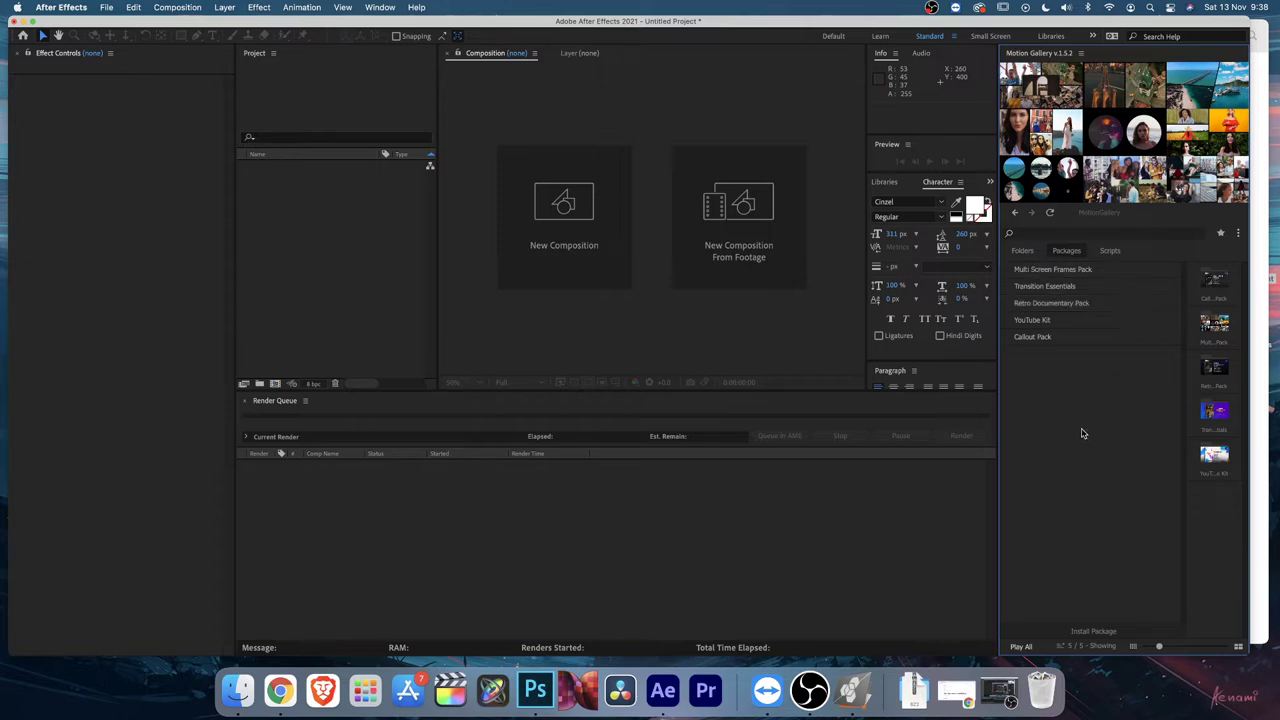
{"action": "right_click", "coordinate": [1070, 306]}
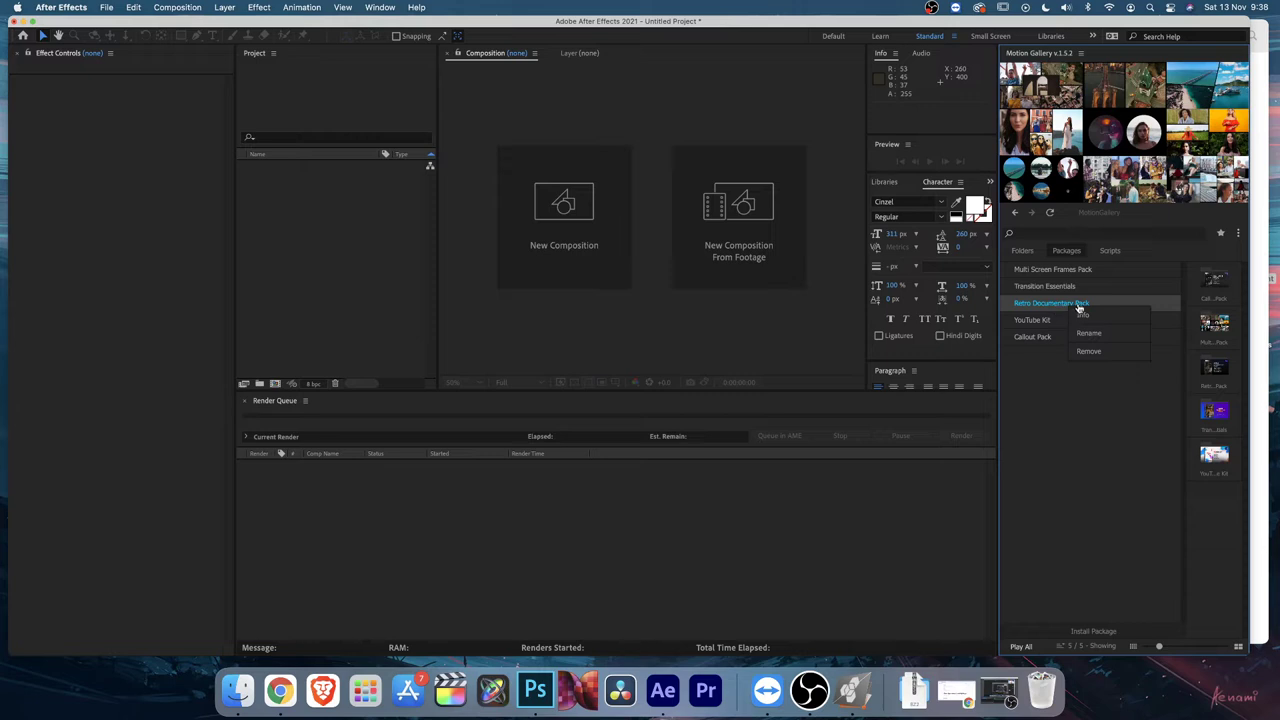
{"action": "left_click", "coordinate": [1090, 353]}
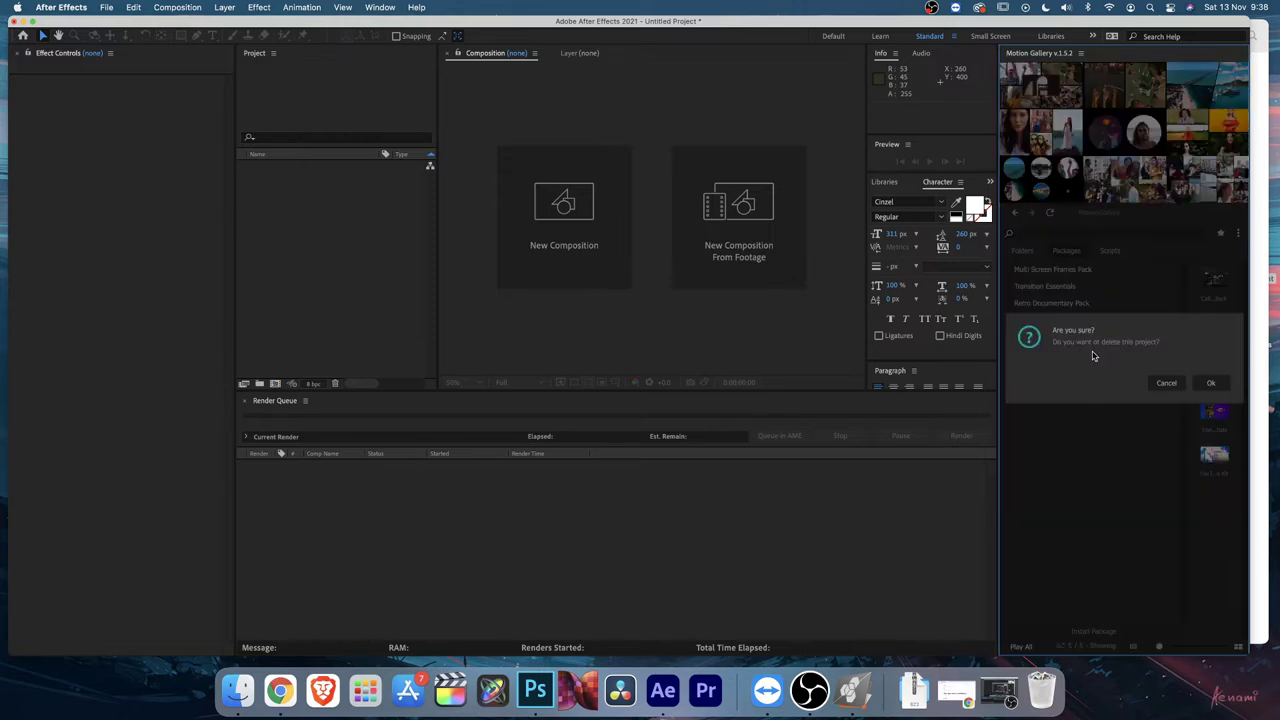
{"action": "left_click", "coordinate": [1212, 384]}
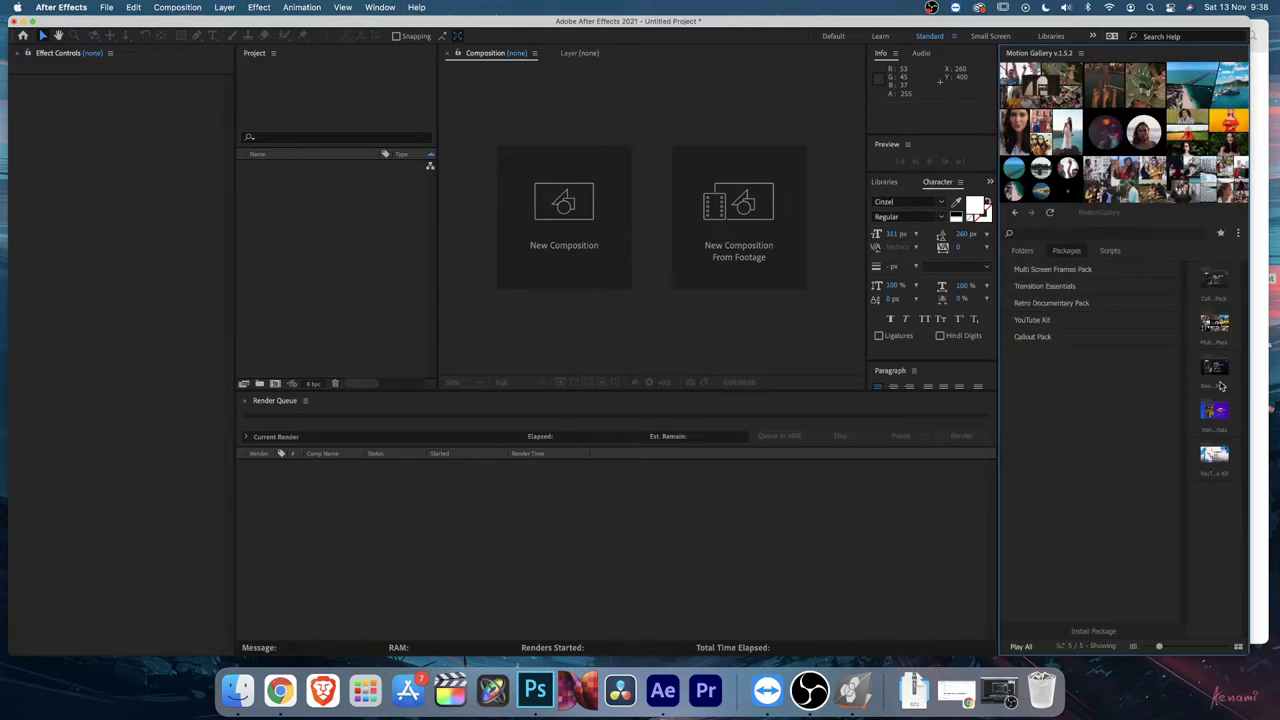
{"action": "left_click", "coordinate": [1066, 251]}
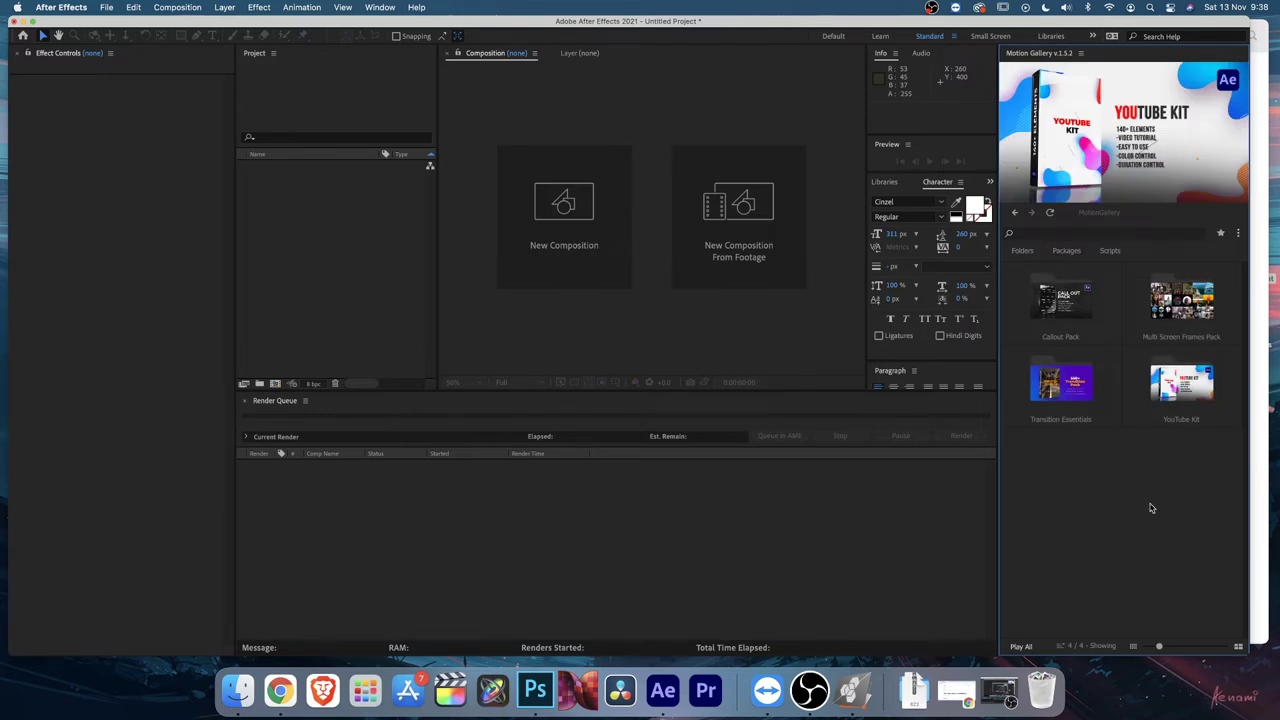
Step: Switch to Finder, move its window clear of Motion Gallery, and go back to the folder containing the Retro Documentary Pack and its zip
{"action": "left_click", "coordinate": [1238, 233]}
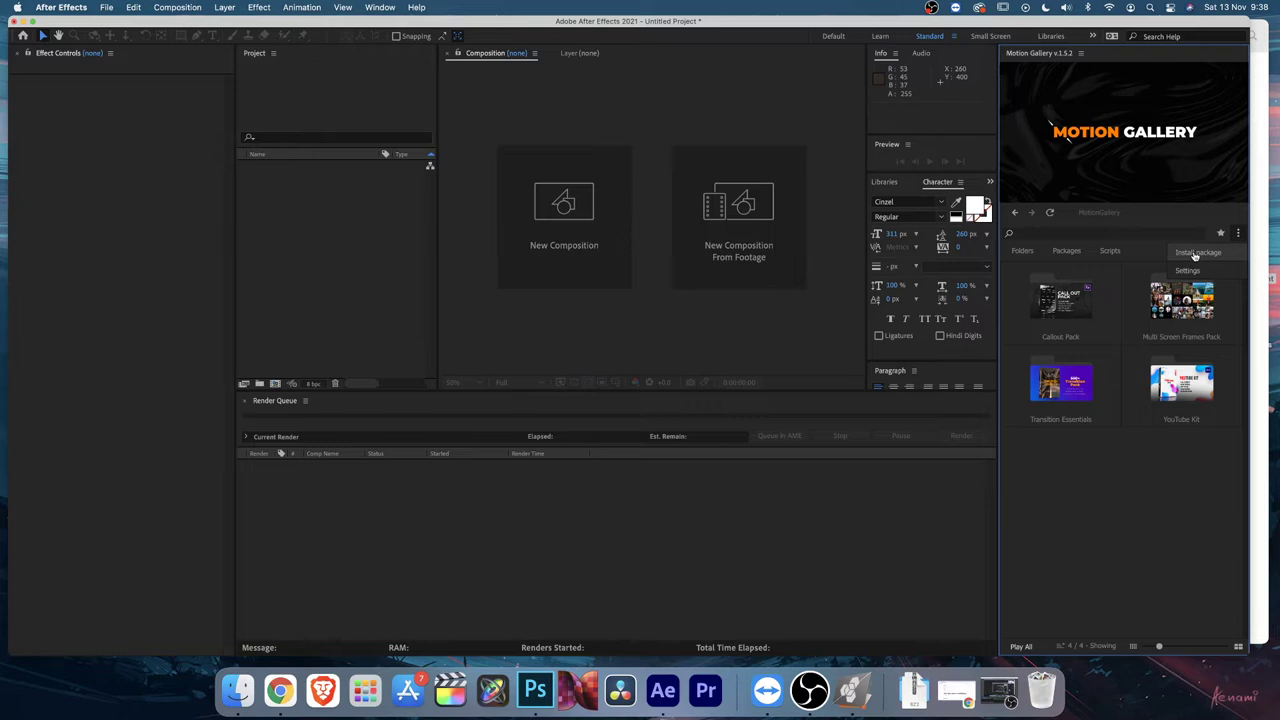
{"action": "left_click", "coordinate": [1150, 532]}
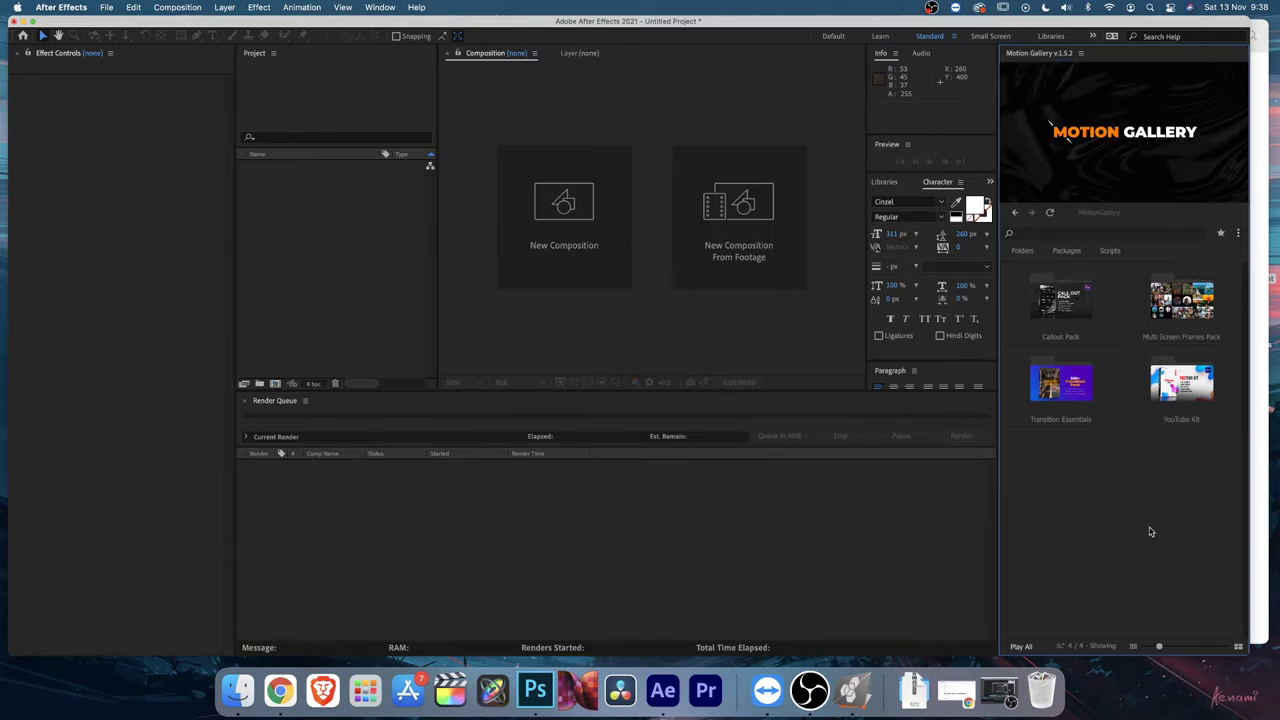
{"action": "left_click", "coordinate": [1256, 316]}
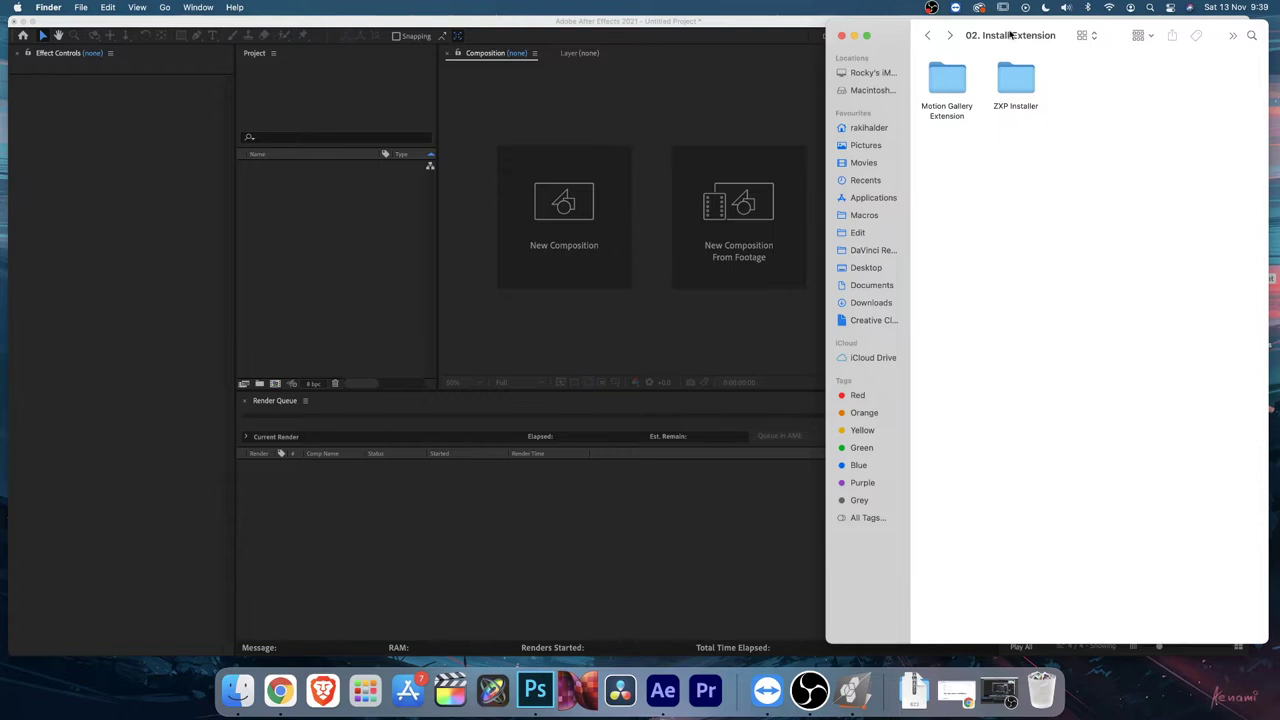
{"action": "left_click_drag", "start_coordinate": [1010, 35], "coordinate": [583, 34]}
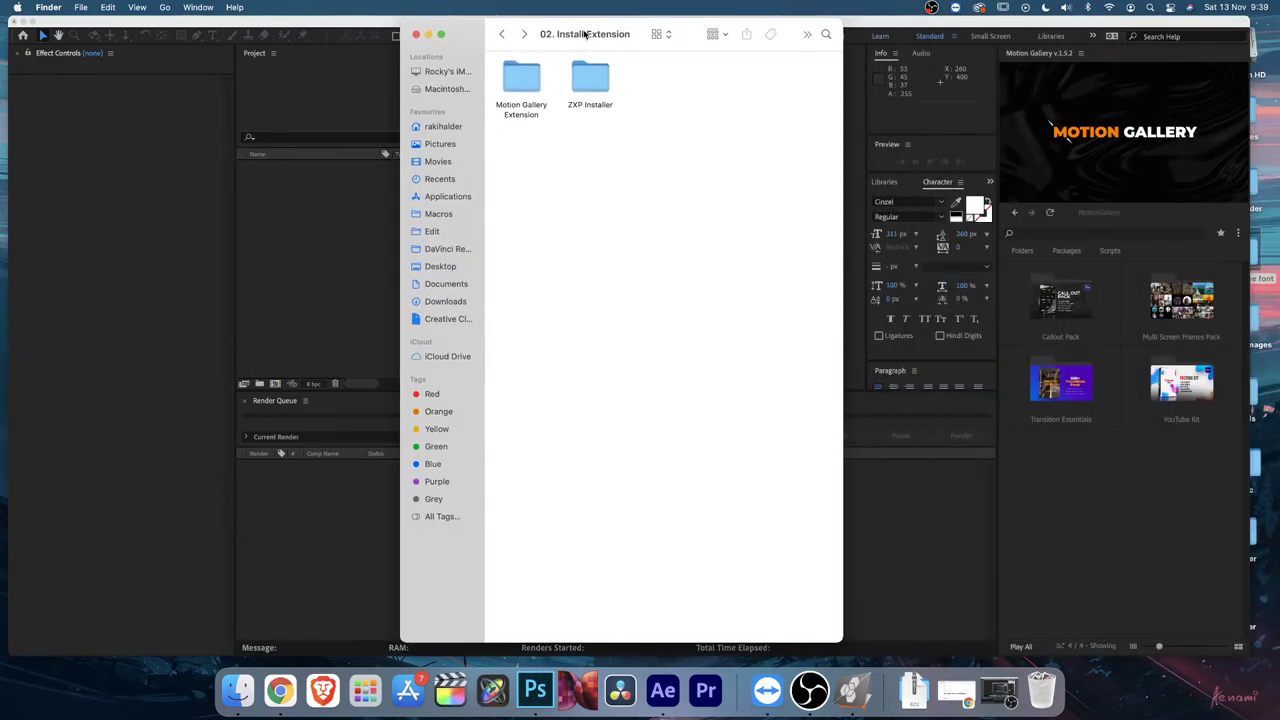
{"action": "left_click", "coordinate": [528, 84]}
{"action": "left_click", "coordinate": [502, 34]}
{"action": "left_click", "coordinate": [502, 34]}
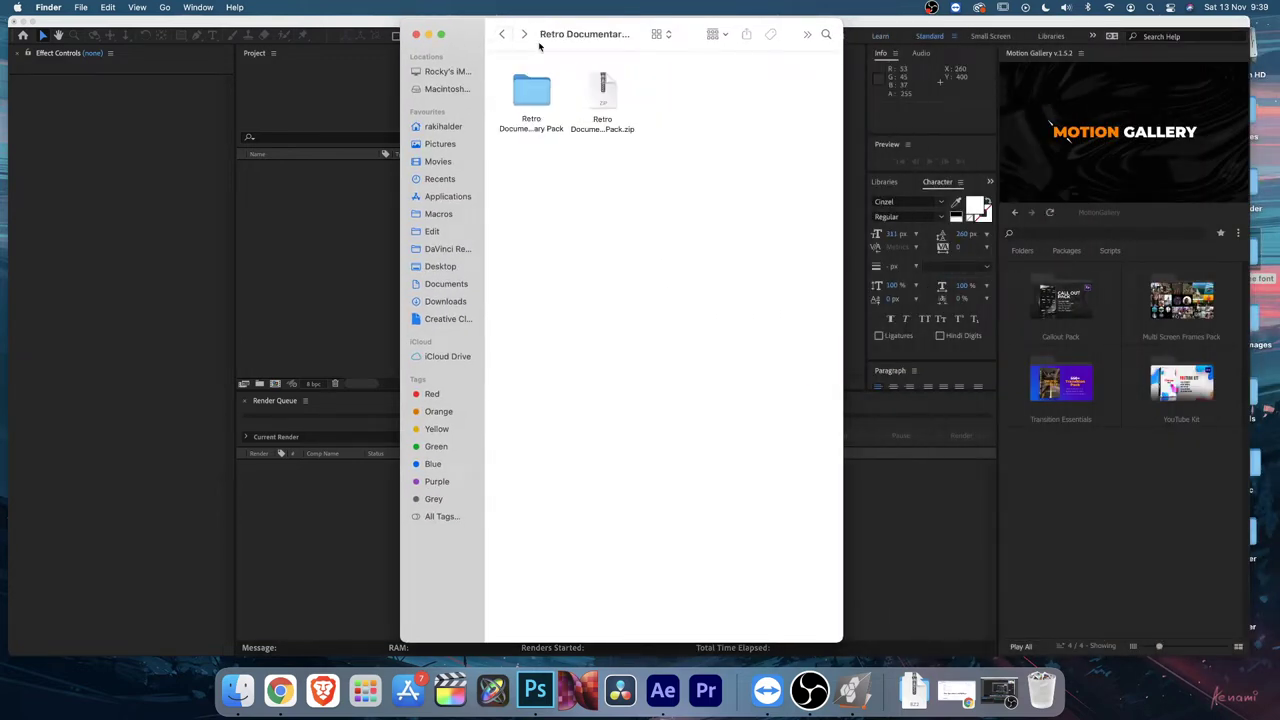
Step: Install the Retro Documentary Pack by adding the .mgpack file from its 01. Install Pack folder to Motion Gallery
{"action": "left_click", "coordinate": [613, 104]}
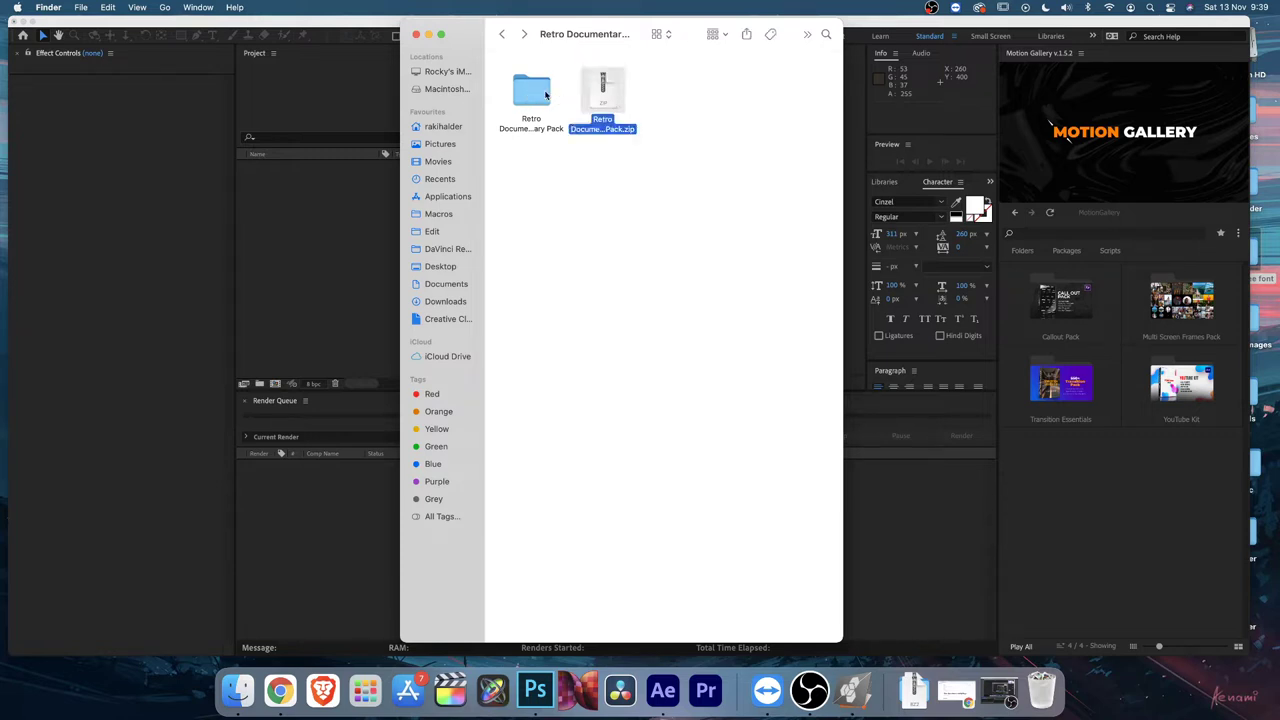
{"action": "left_click", "coordinate": [540, 94]}
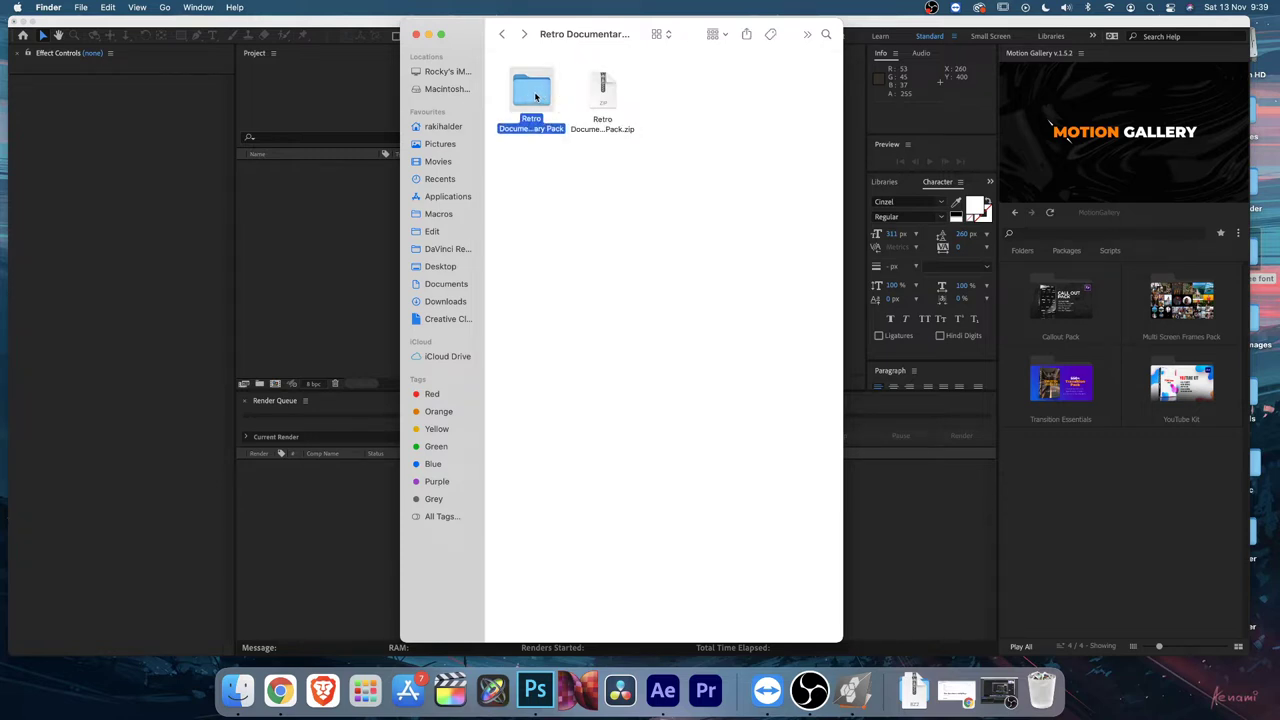
{"action": "double_click", "coordinate": [536, 96]}
{"action": "left_click", "coordinate": [533, 99]}
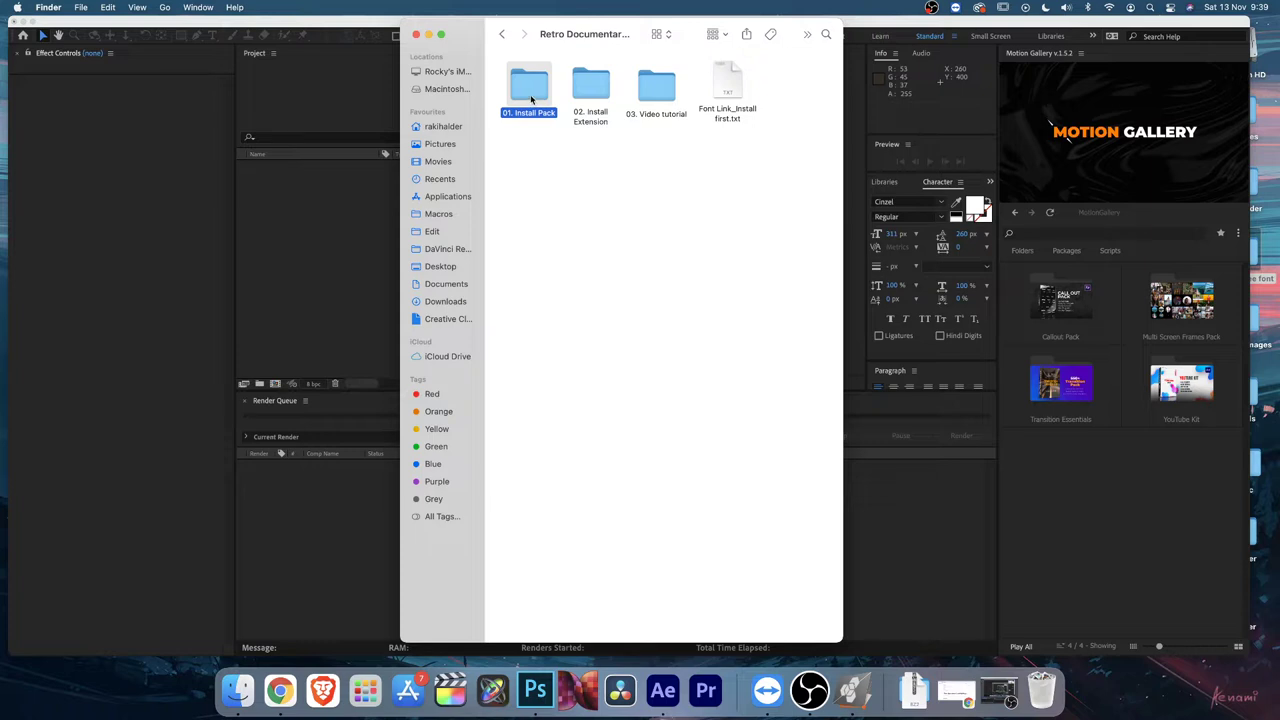
{"action": "double_click", "coordinate": [531, 99]}
{"action": "left_click", "coordinate": [538, 108]}
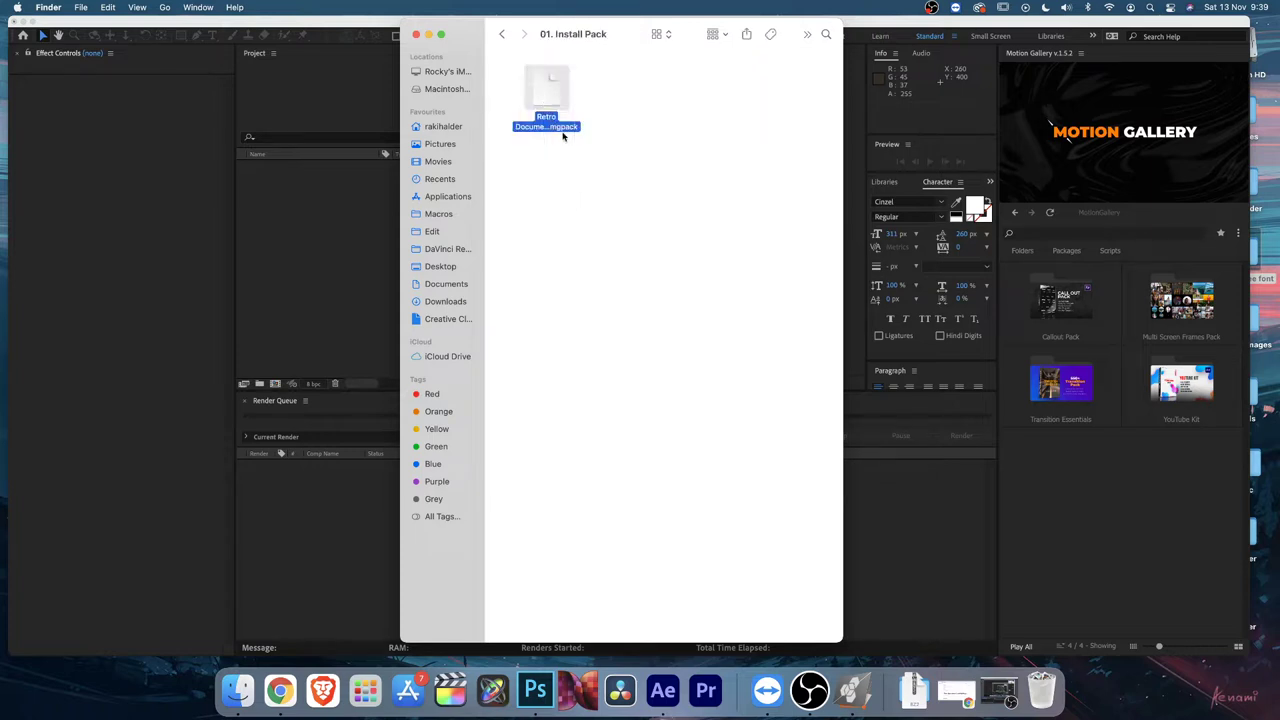
{"action": "left_click", "coordinate": [566, 127]}
{"action": "left_click_drag", "start_coordinate": [550, 93], "coordinate": [1125, 477]}
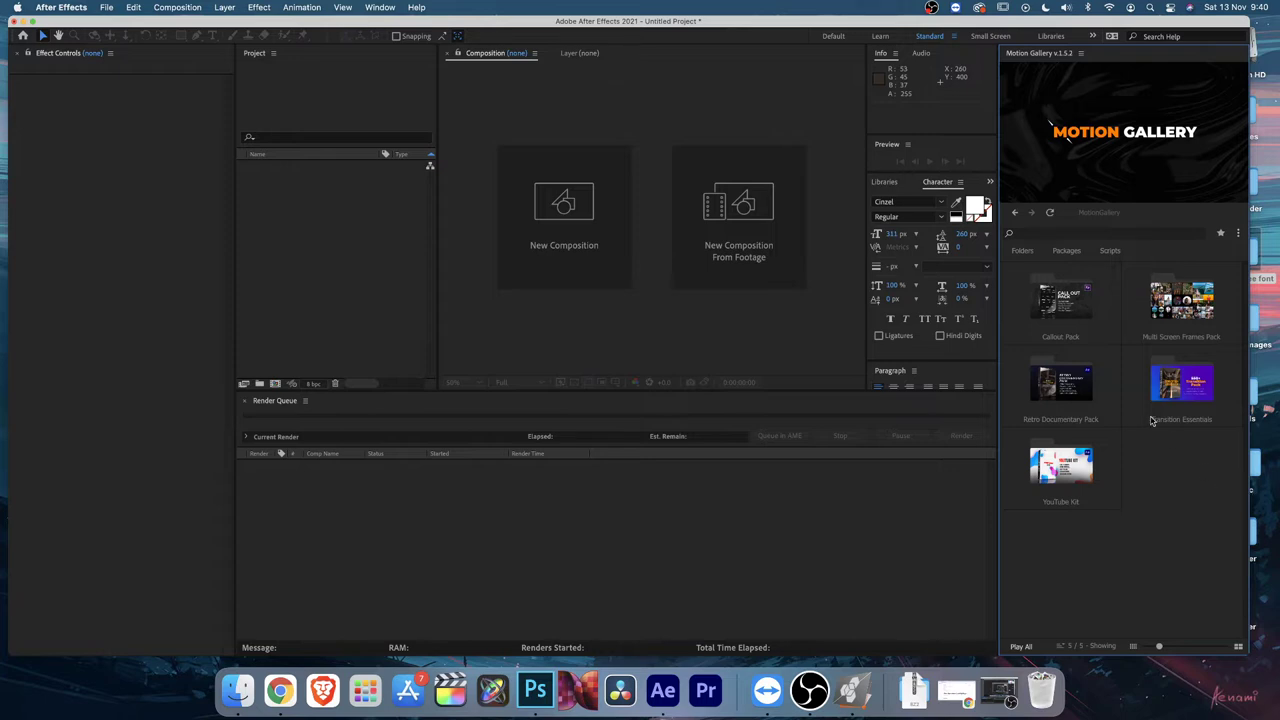
Step: Open the Retro Documentary Pack in Motion Gallery and look through its category folders
{"action": "double_click", "coordinate": [1068, 392]}
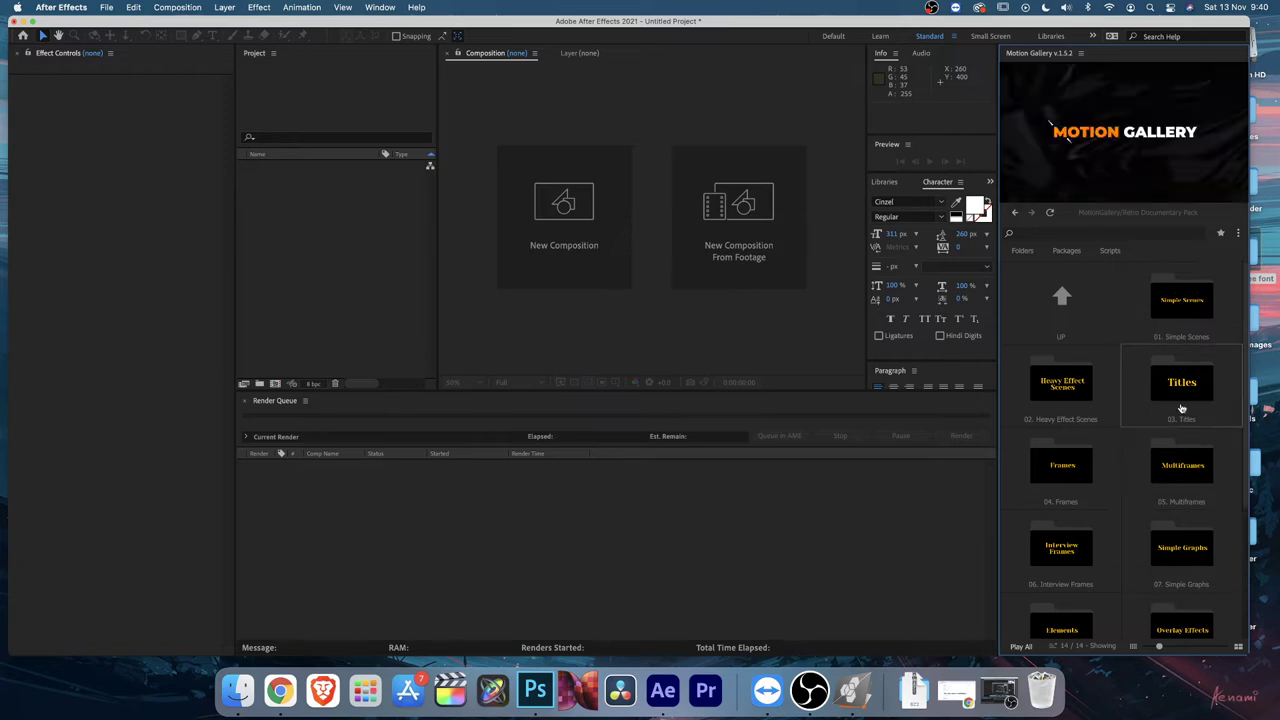
{"action": "scroll", "coordinate": [1181, 408], "scroll_direction": "down", "scroll_amount": 5}
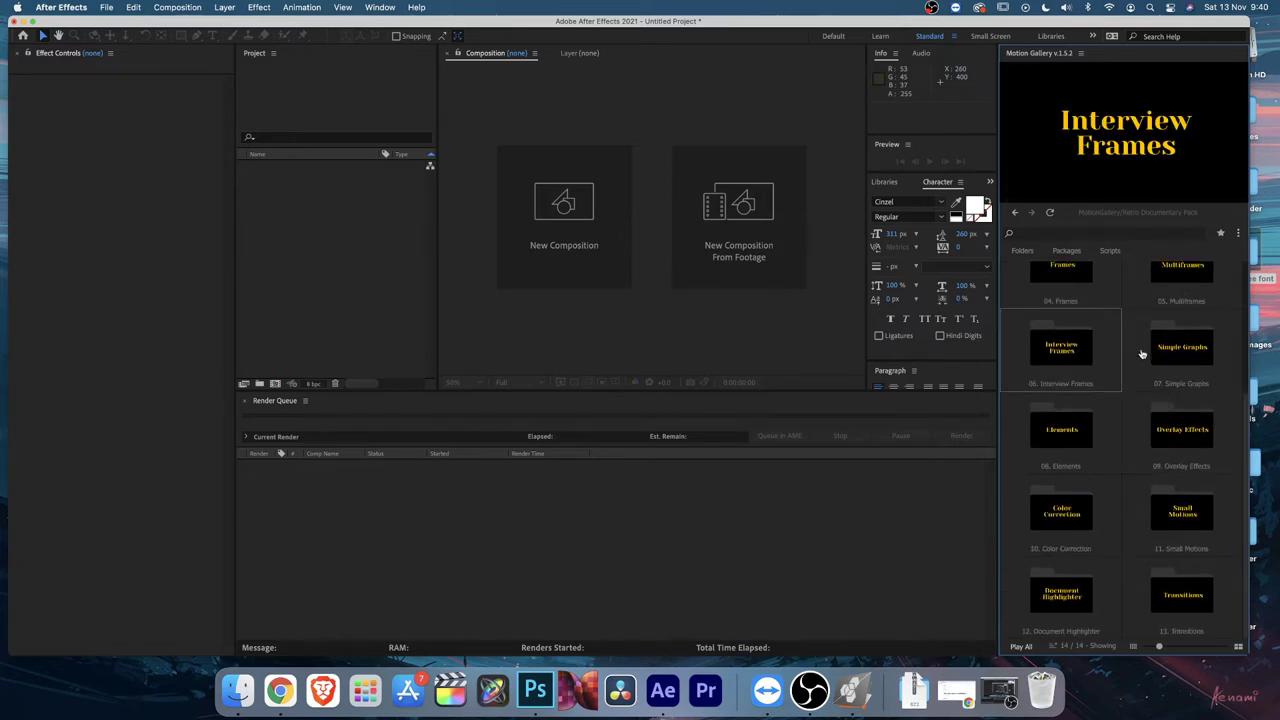
{"action": "scroll", "coordinate": [1171, 352], "scroll_direction": "up", "scroll_amount": 5}
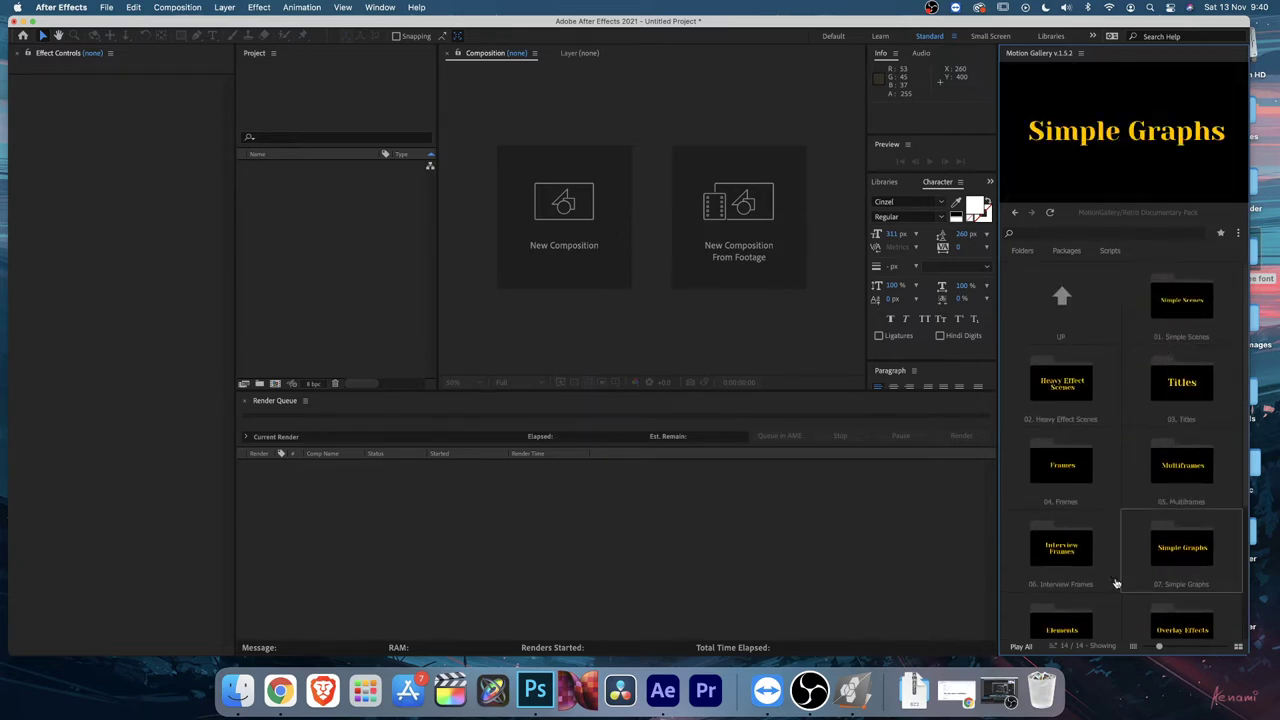
{"action": "scroll", "coordinate": [1207, 472], "scroll_direction": "down", "scroll_amount": 2}
{"action": "scroll", "coordinate": [1207, 472], "scroll_direction": "down", "scroll_amount": 2}
{"action": "scroll", "coordinate": [1211, 471], "scroll_direction": "up", "scroll_amount": 3}
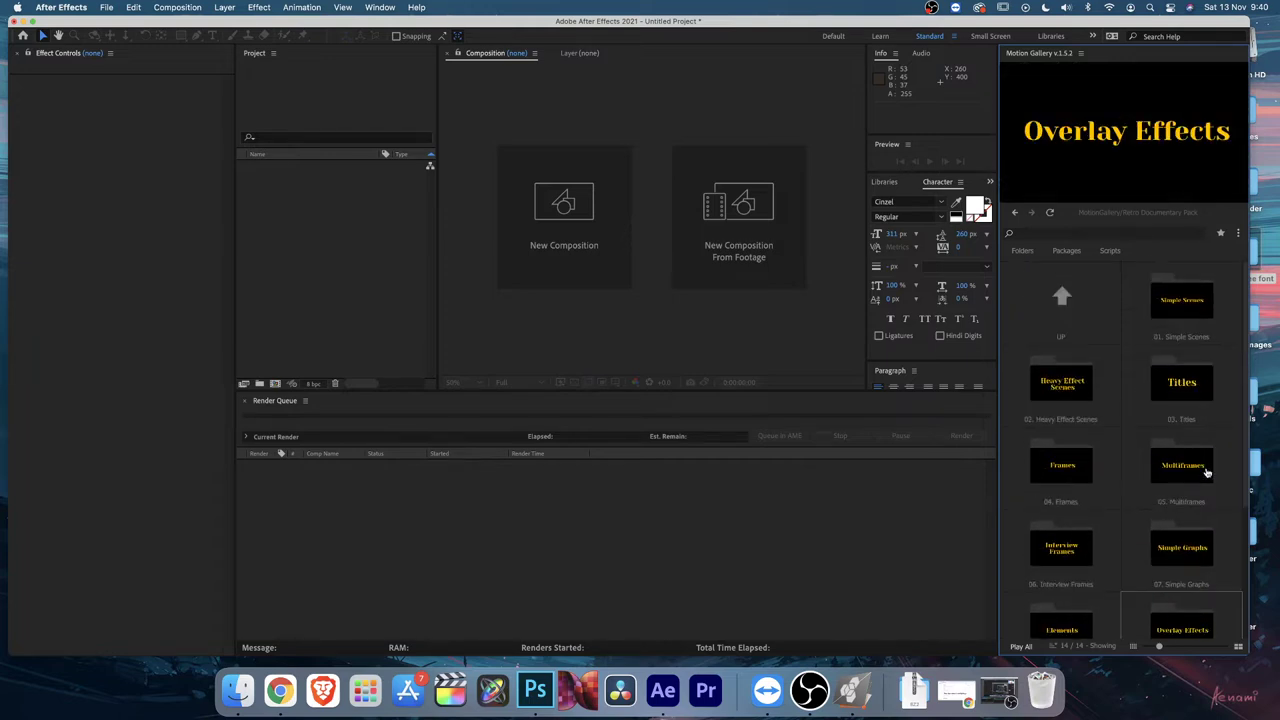
{"action": "scroll", "coordinate": [1143, 357], "scroll_direction": "down", "scroll_amount": 3}
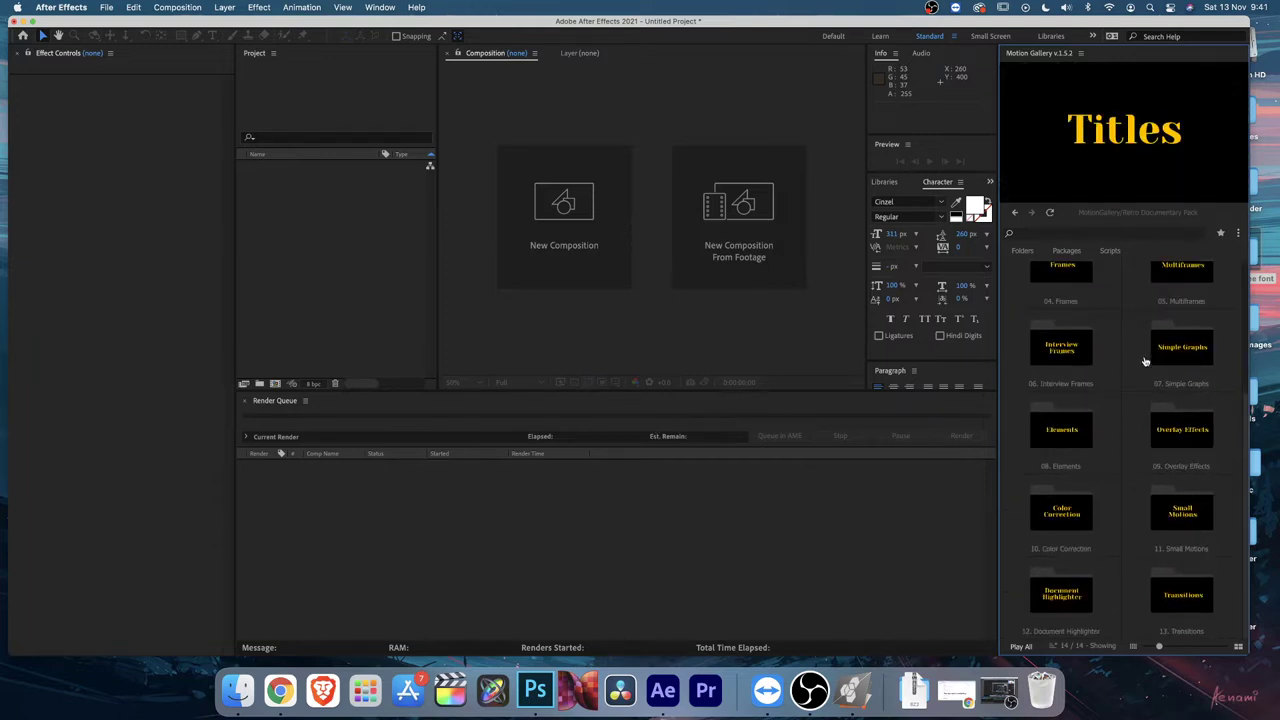
{"action": "scroll", "coordinate": [1145, 360], "scroll_direction": "up", "scroll_amount": 3}
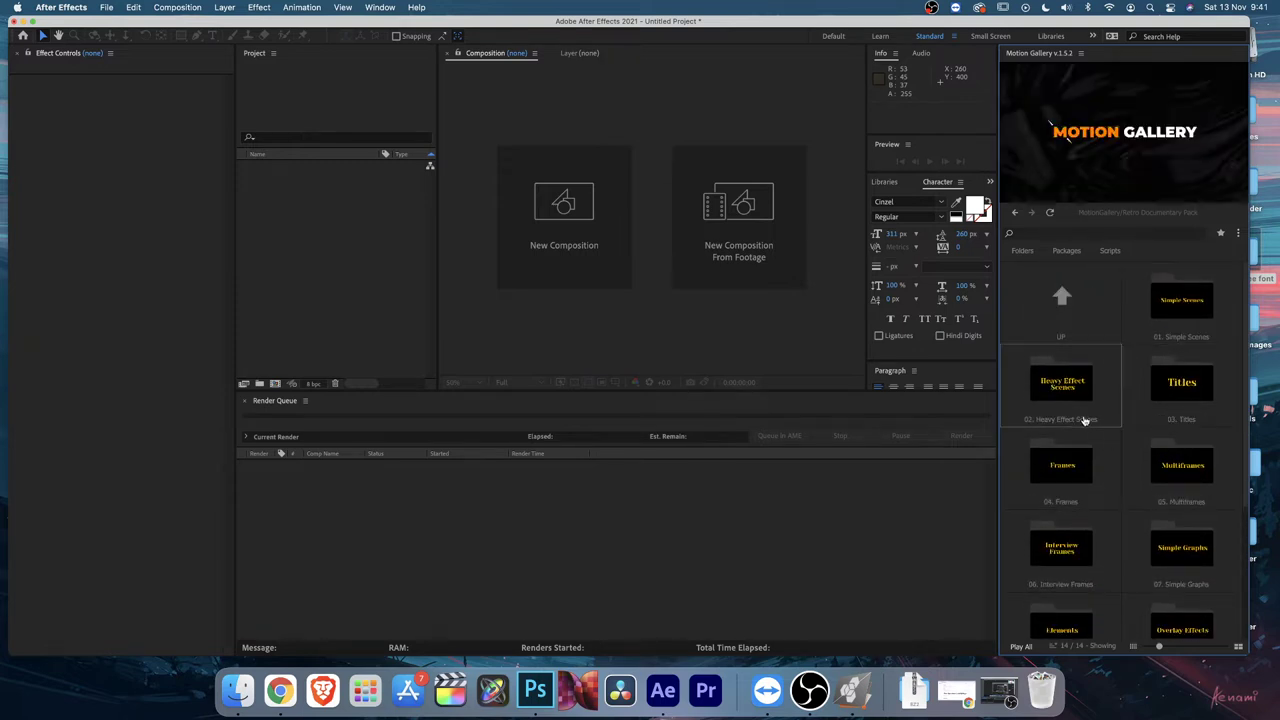
Step: Look inside the Titles and Heavy Effect Scenes categories, including the Chaotic folder
{"action": "double_click", "coordinate": [1174, 387]}
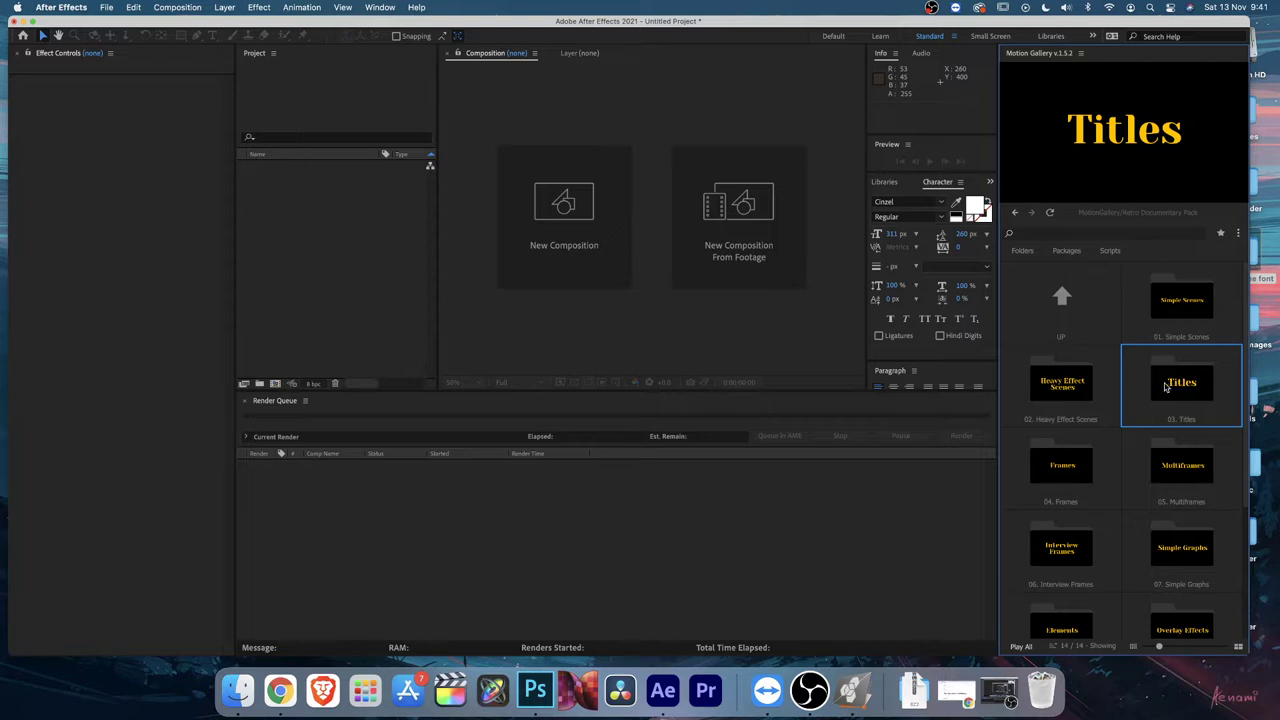
{"action": "double_click", "coordinate": [1066, 305]}
{"action": "double_click", "coordinate": [1061, 383]}
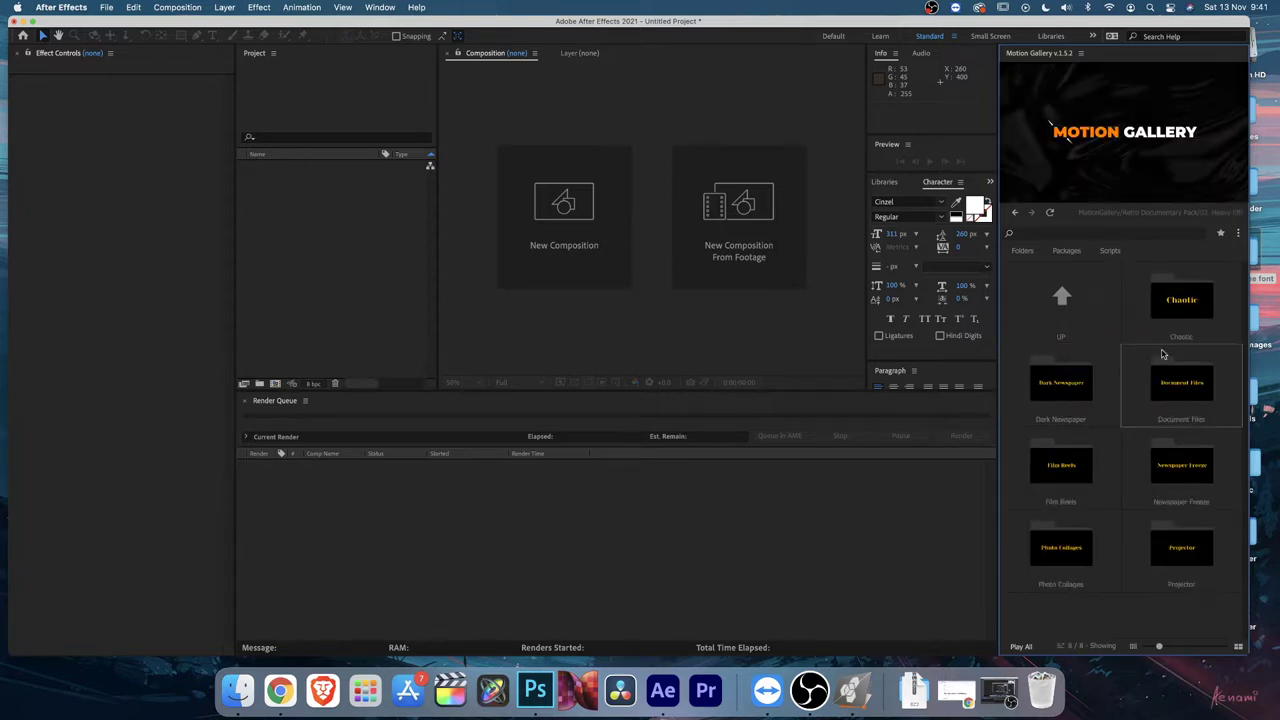
{"action": "double_click", "coordinate": [1176, 316]}
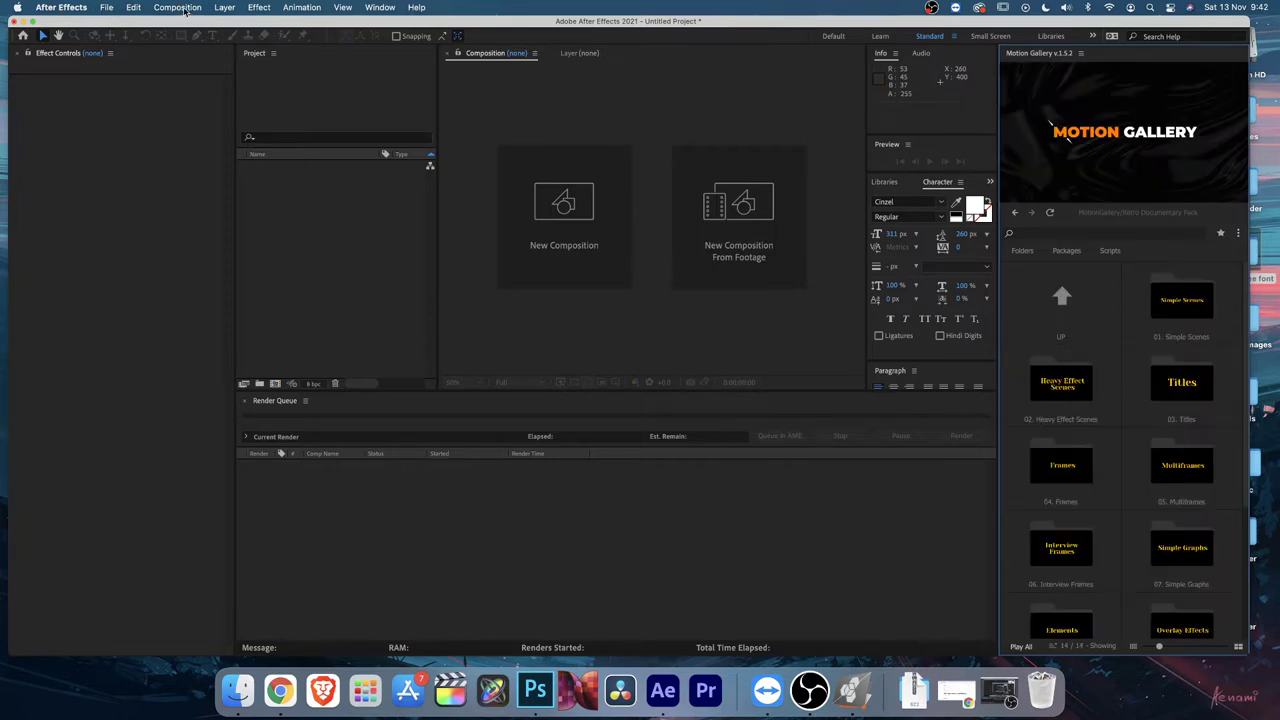
Step: Create a new 1920 × 1080 px composition at 30 frames per second named Test
{"action": "left_click", "coordinate": [184, 9]}
{"action": "left_click", "coordinate": [205, 27]}
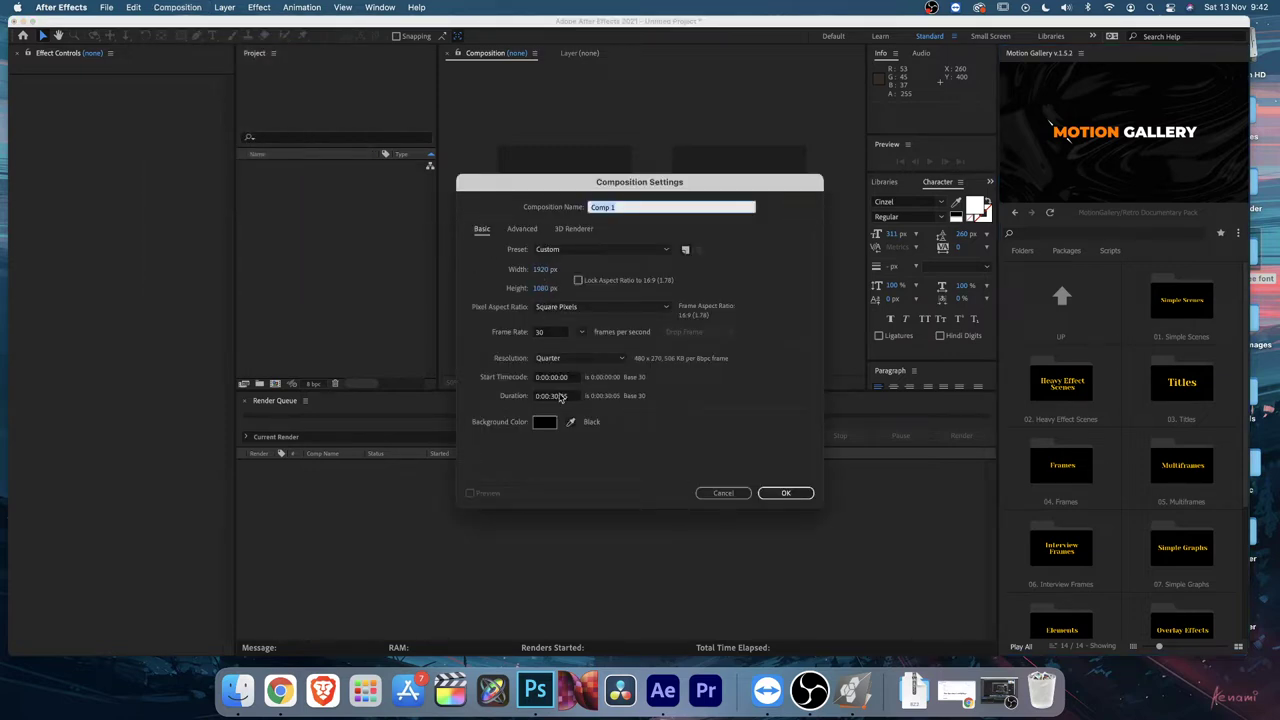
{"action": "type", "text": "Test"}
{"action": "left_click", "coordinate": [786, 492]}
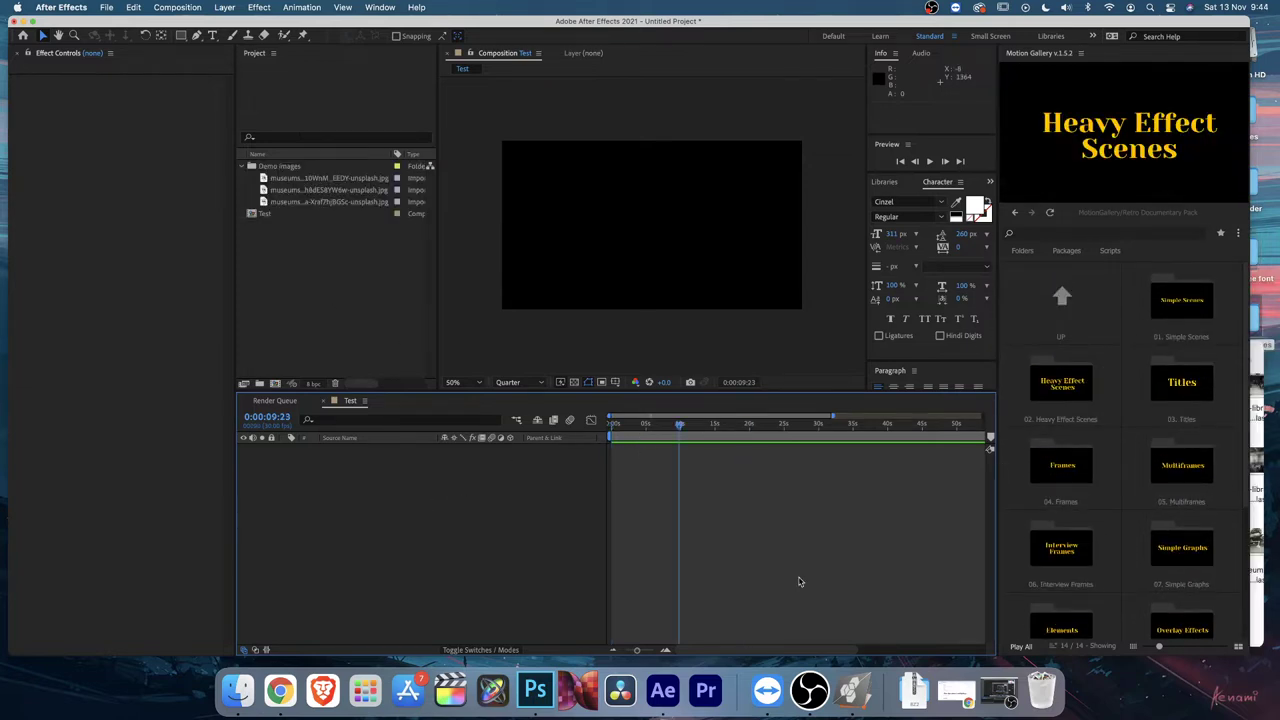
Step: Examine the Simple Scenes category, previewing the templates in its Image Grids, Image with Info and Page Flip folders
{"action": "scroll", "coordinate": [1223, 343], "scroll_direction": "down", "scroll_amount": 3}
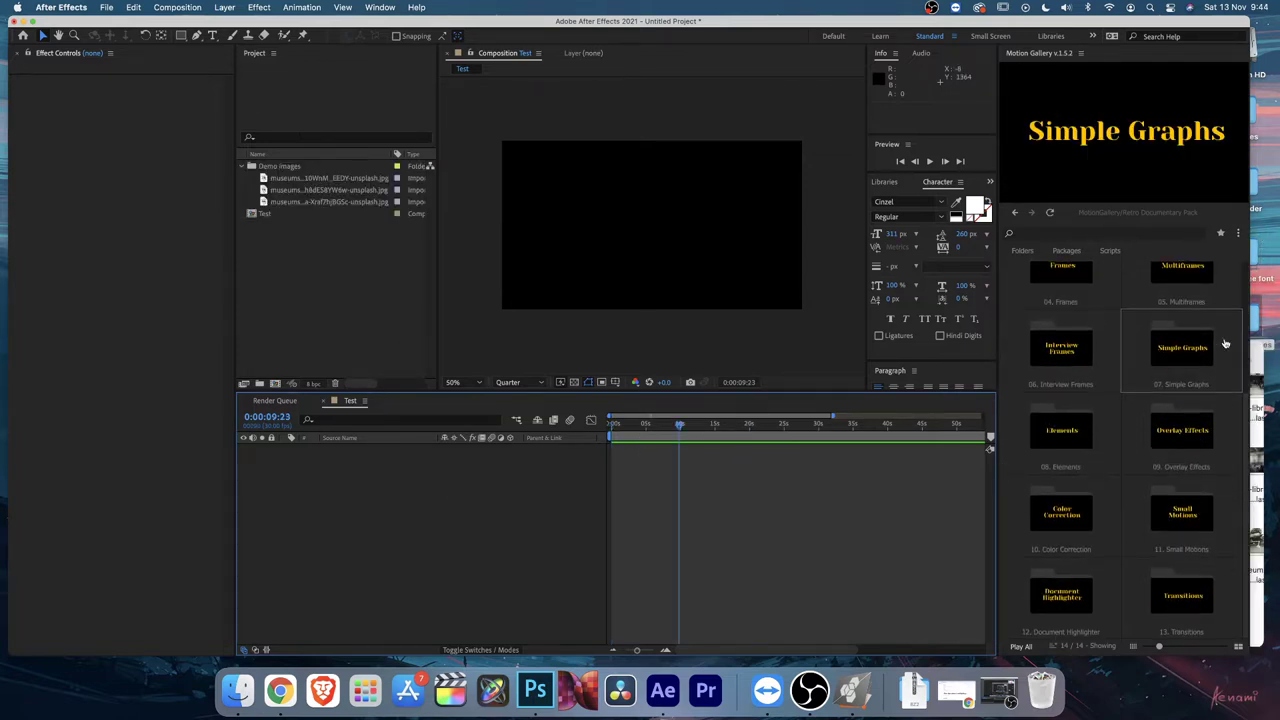
{"action": "scroll", "coordinate": [1223, 343], "scroll_direction": "up", "scroll_amount": 3}
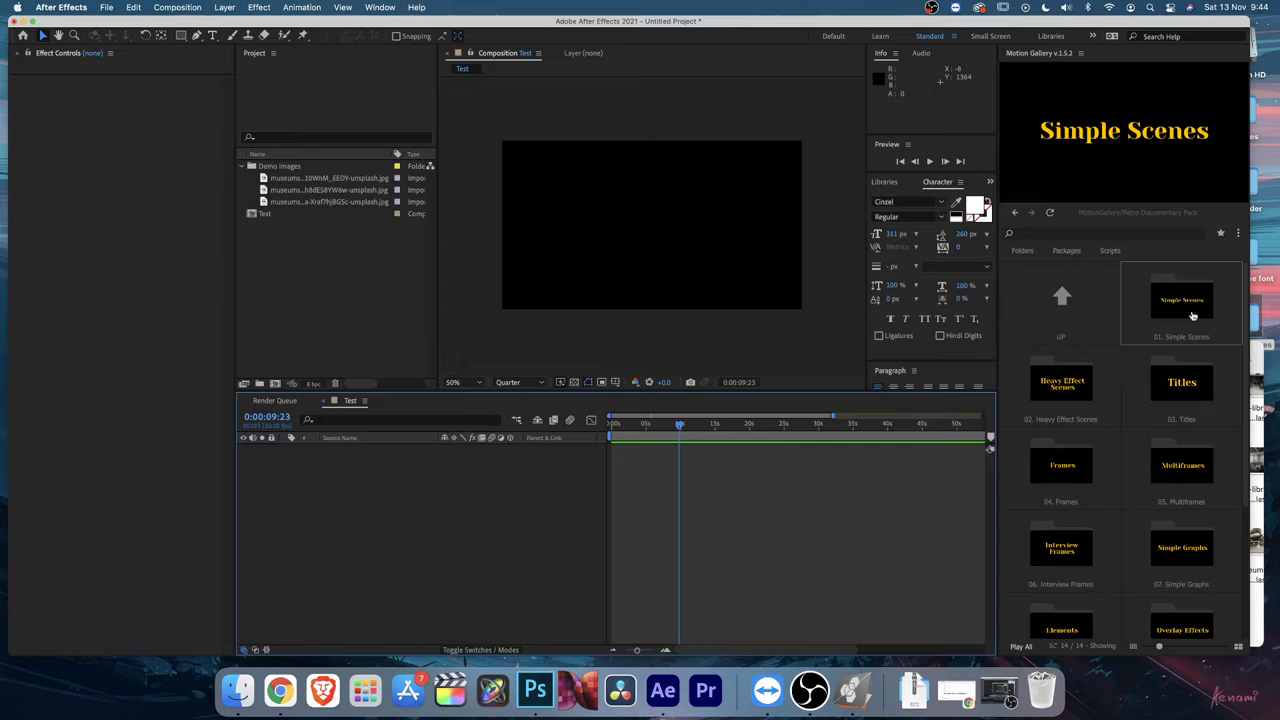
{"action": "double_click", "coordinate": [1185, 314]}
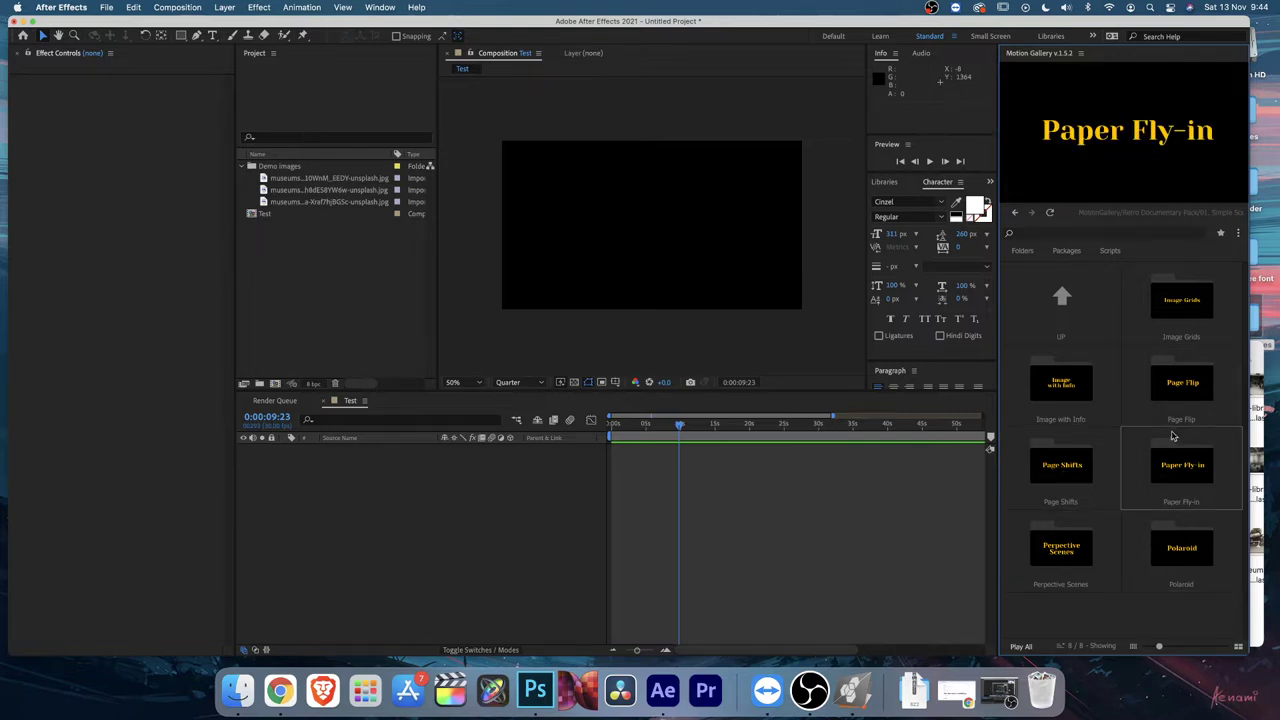
{"action": "left_click", "coordinate": [1185, 311]}
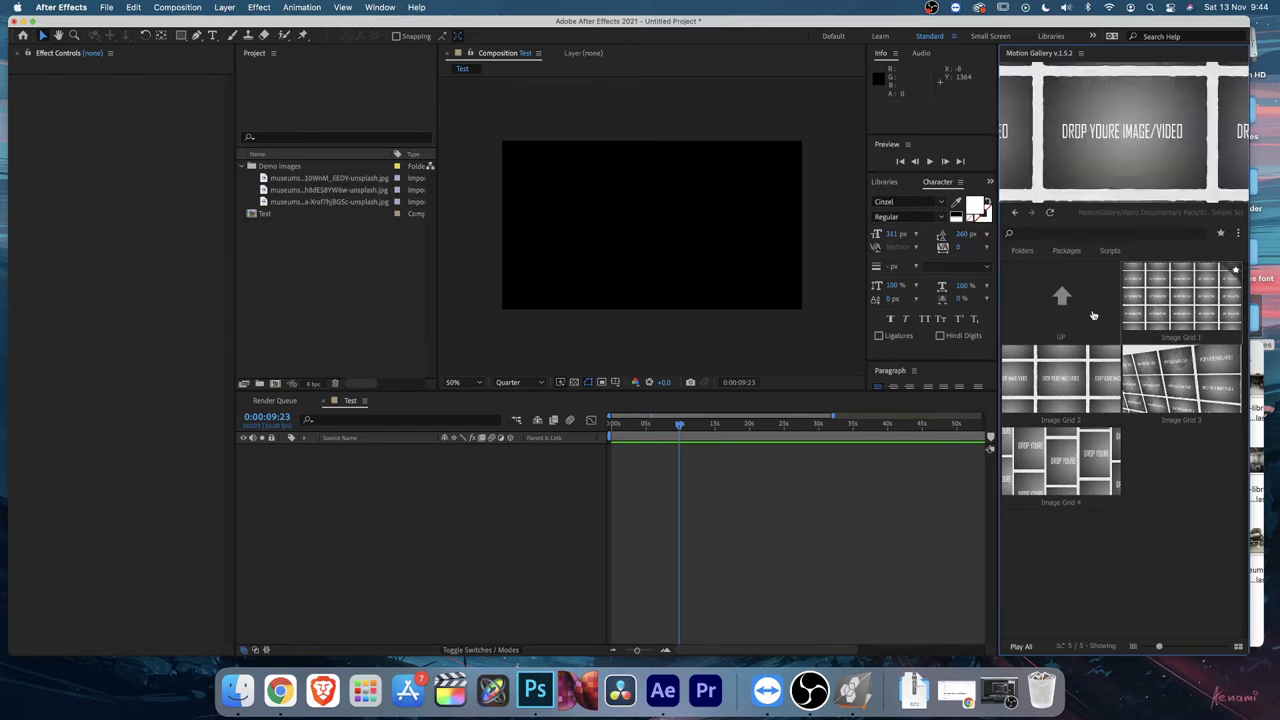
{"action": "left_click", "coordinate": [1056, 316]}
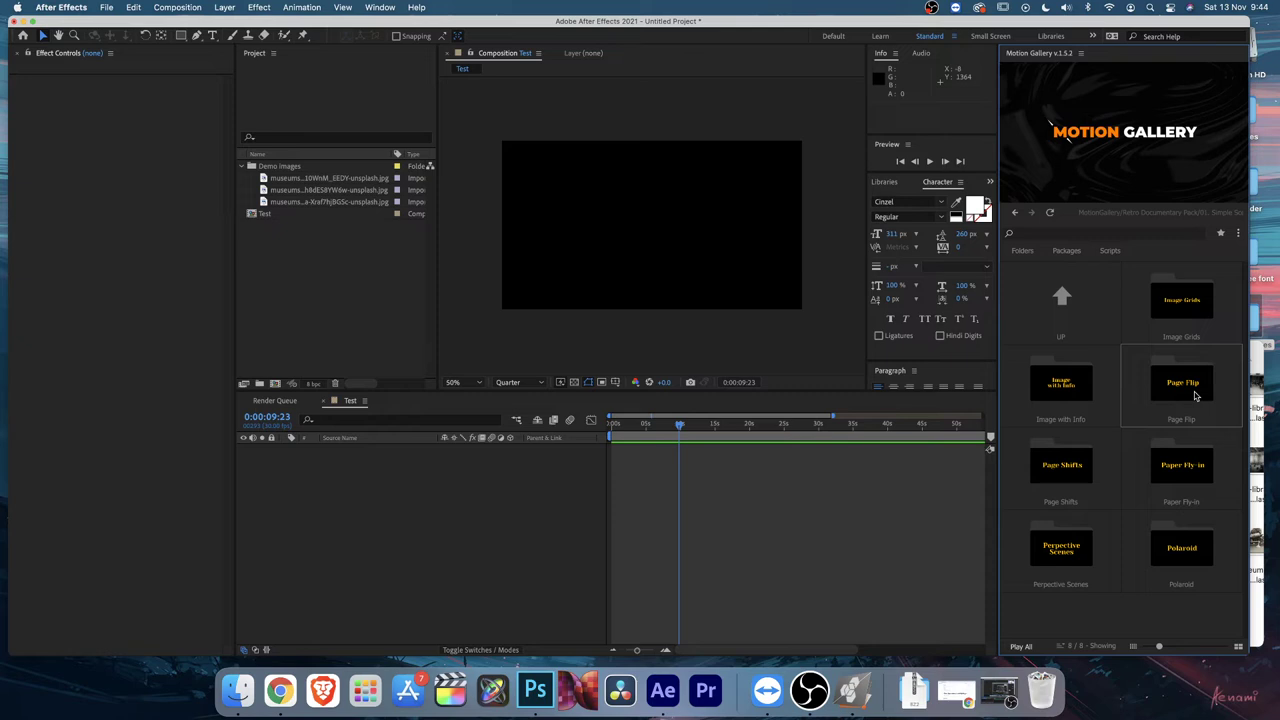
{"action": "left_click", "coordinate": [1060, 385]}
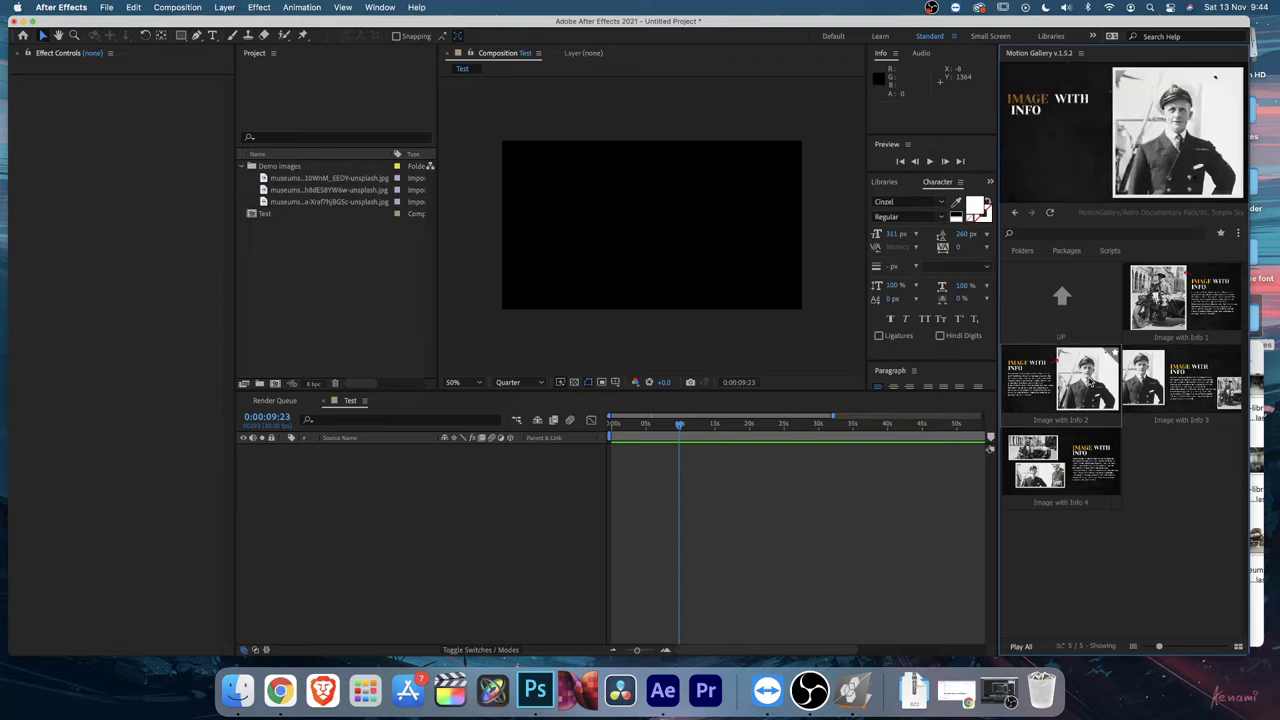
{"action": "left_click", "coordinate": [1092, 308]}
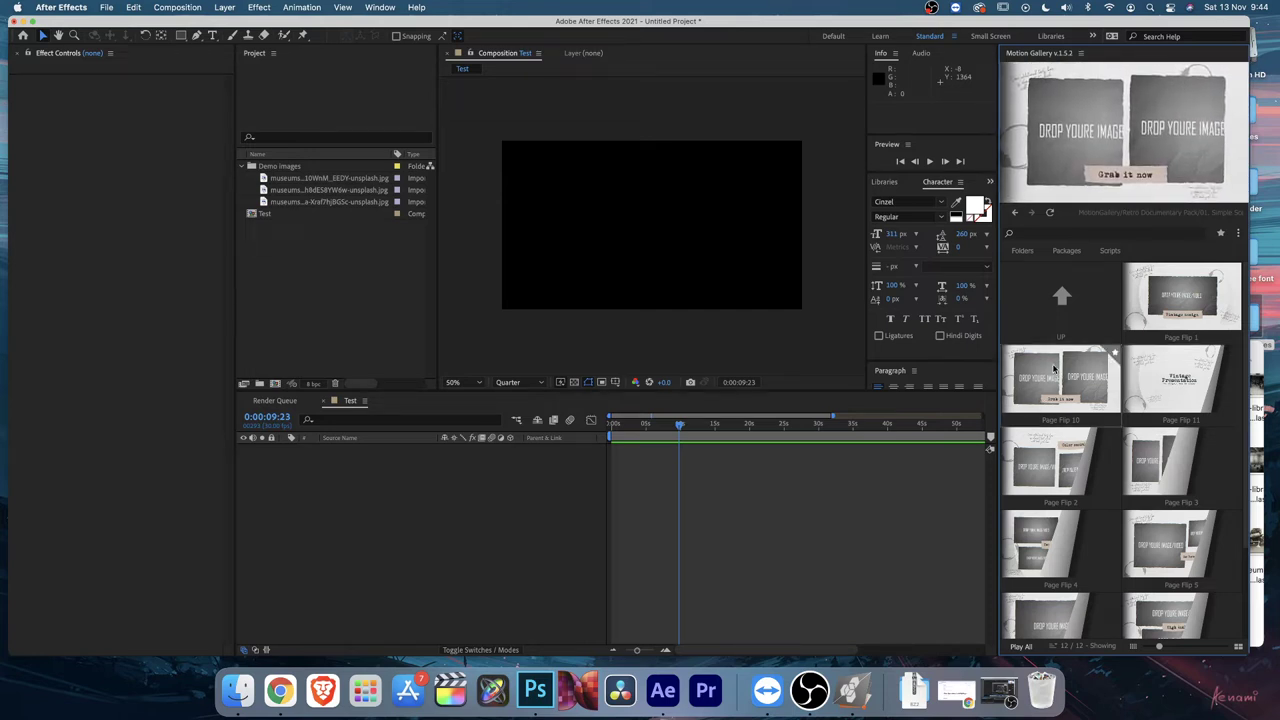
{"action": "left_click", "coordinate": [1060, 318]}
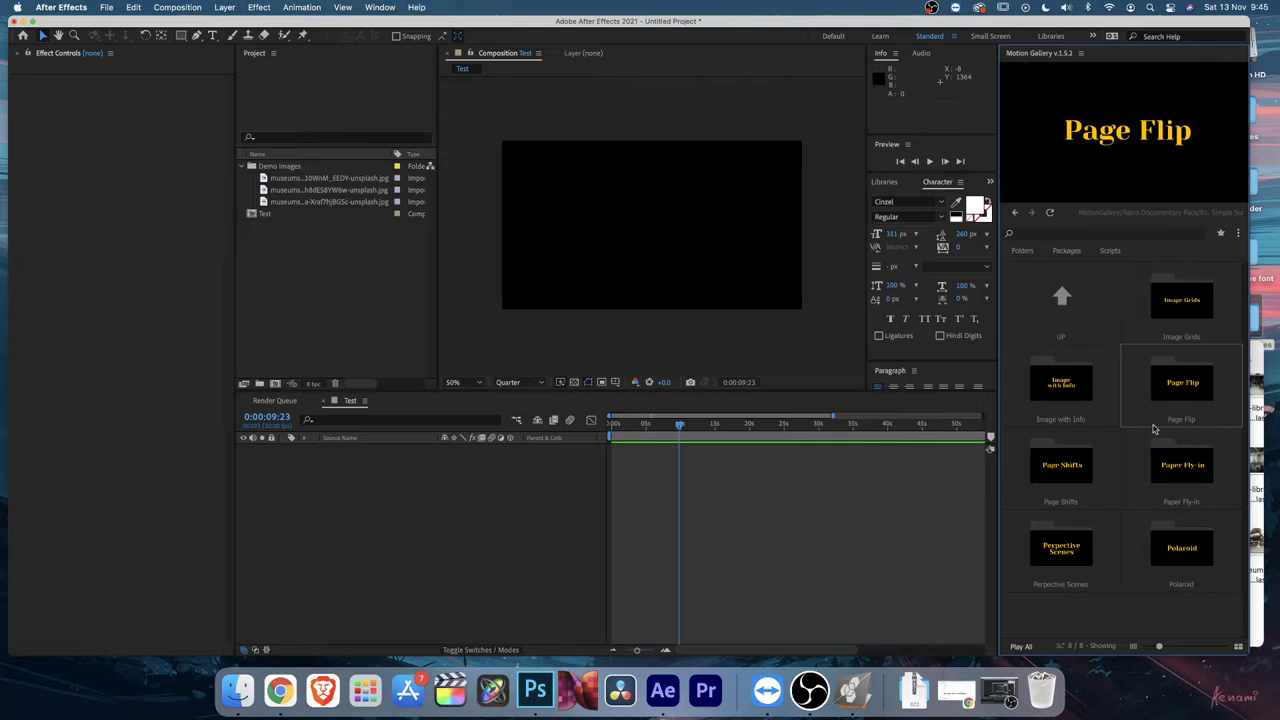
Step: Preview the templates in the Page Shifts and Paper Fly-in folders of Simple Scenes
{"action": "left_click", "coordinate": [1074, 462]}
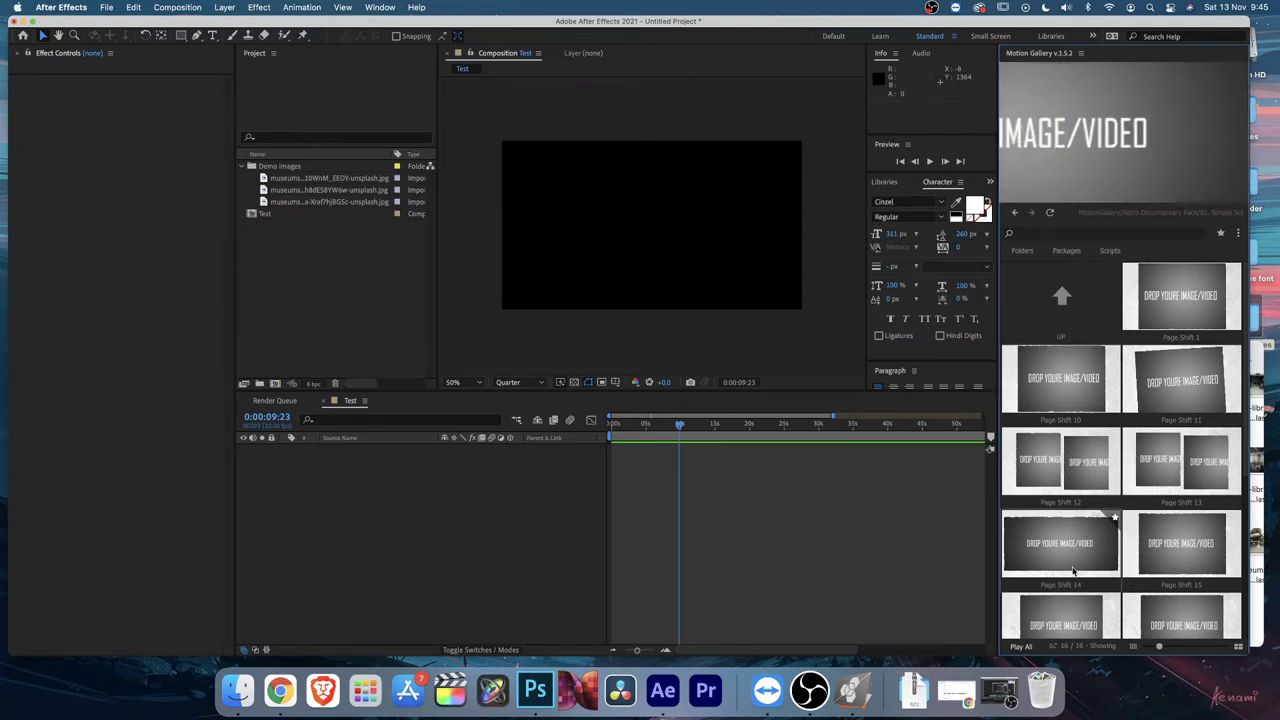
{"action": "scroll", "coordinate": [1079, 543], "scroll_direction": "down", "scroll_amount": 2}
{"action": "scroll", "coordinate": [1108, 549], "scroll_direction": "up", "scroll_amount": 3}
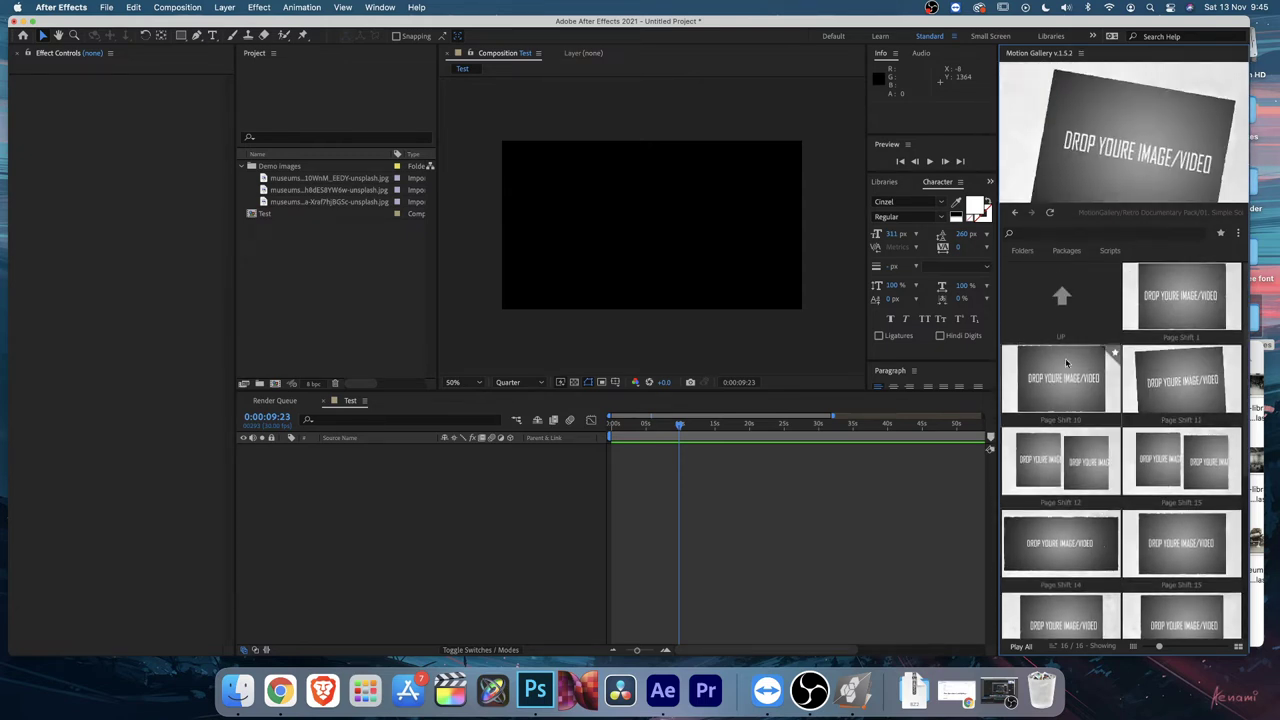
{"action": "left_click", "coordinate": [1064, 319]}
{"action": "left_click", "coordinate": [1187, 484]}
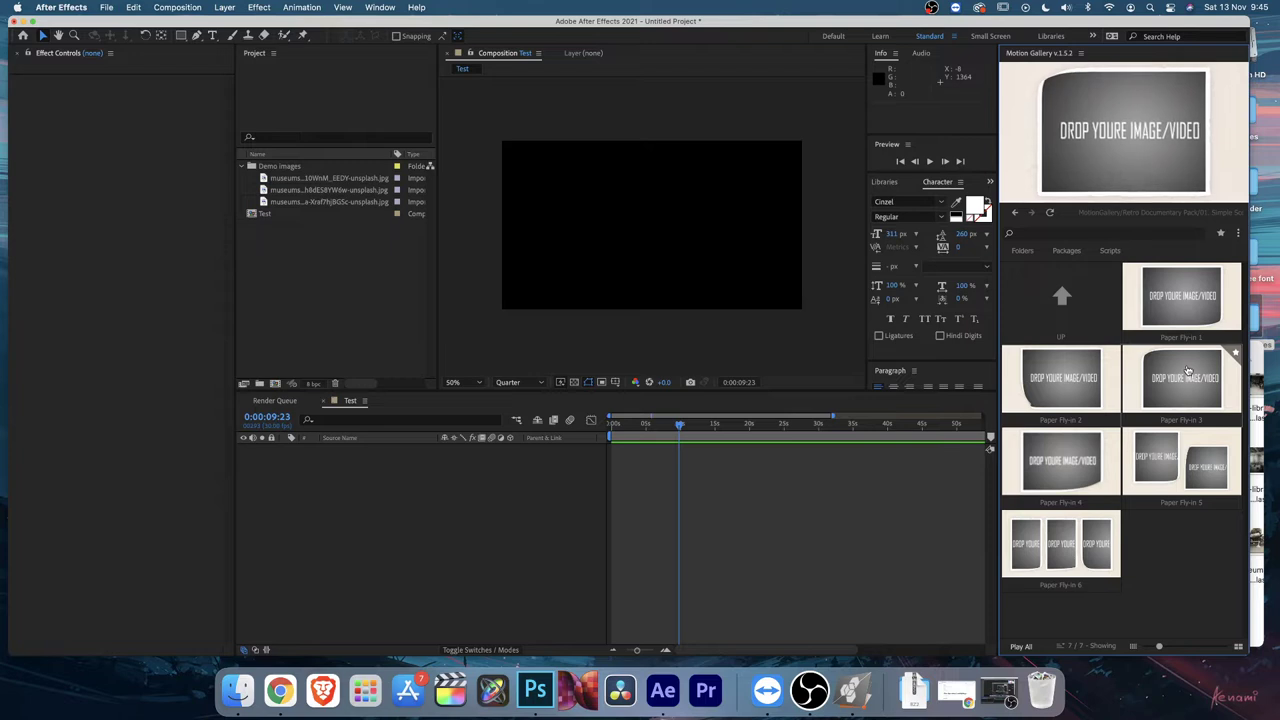
{"action": "left_click", "coordinate": [1061, 296]}
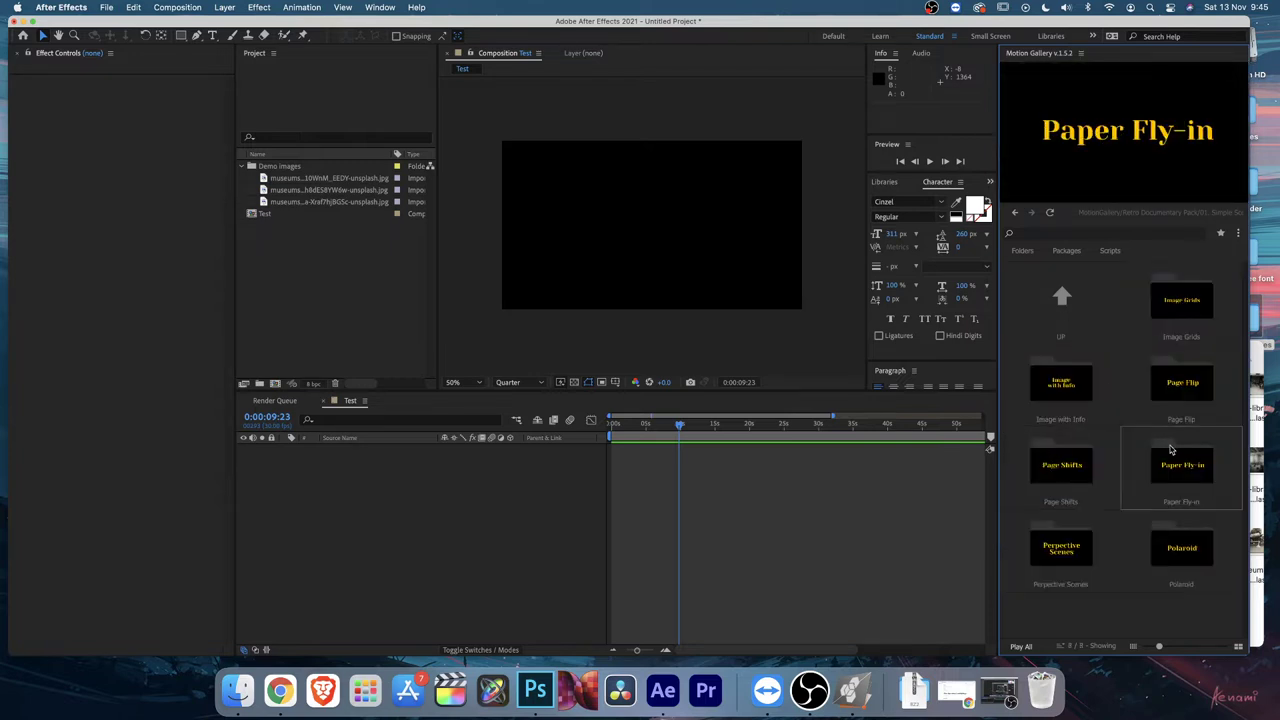
Step: Browse the templates in the Perspective Scenes and Polaroid folders, returning to the Simple Scenes folder list
{"action": "left_click", "coordinate": [1068, 541]}
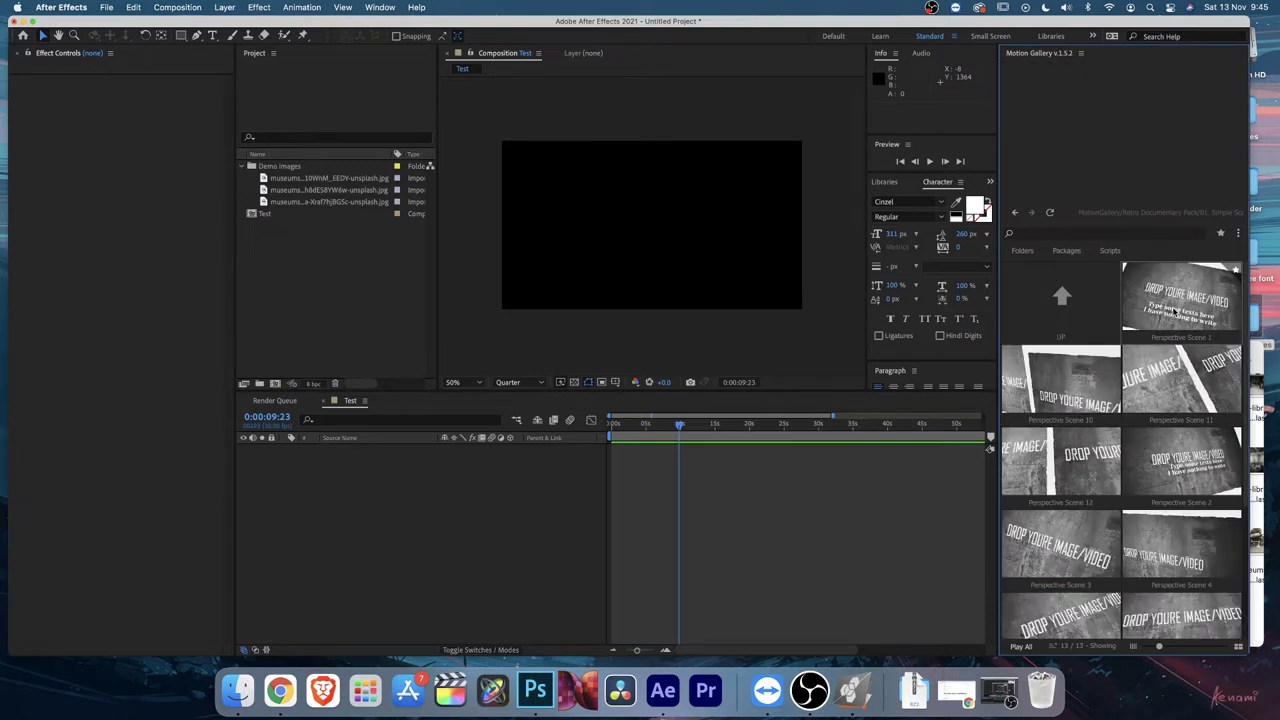
{"action": "scroll", "coordinate": [1104, 365], "scroll_direction": "down", "scroll_amount": 2}
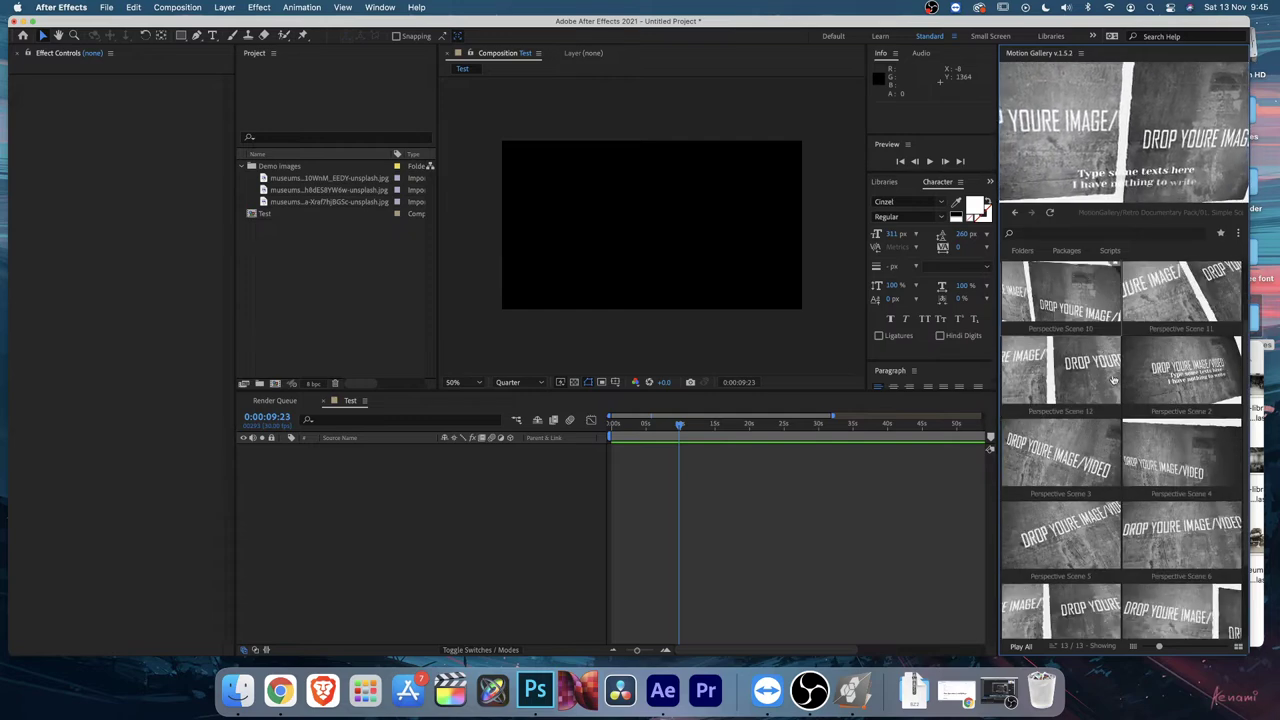
{"action": "scroll", "coordinate": [1148, 434], "scroll_direction": "up", "scroll_amount": 2}
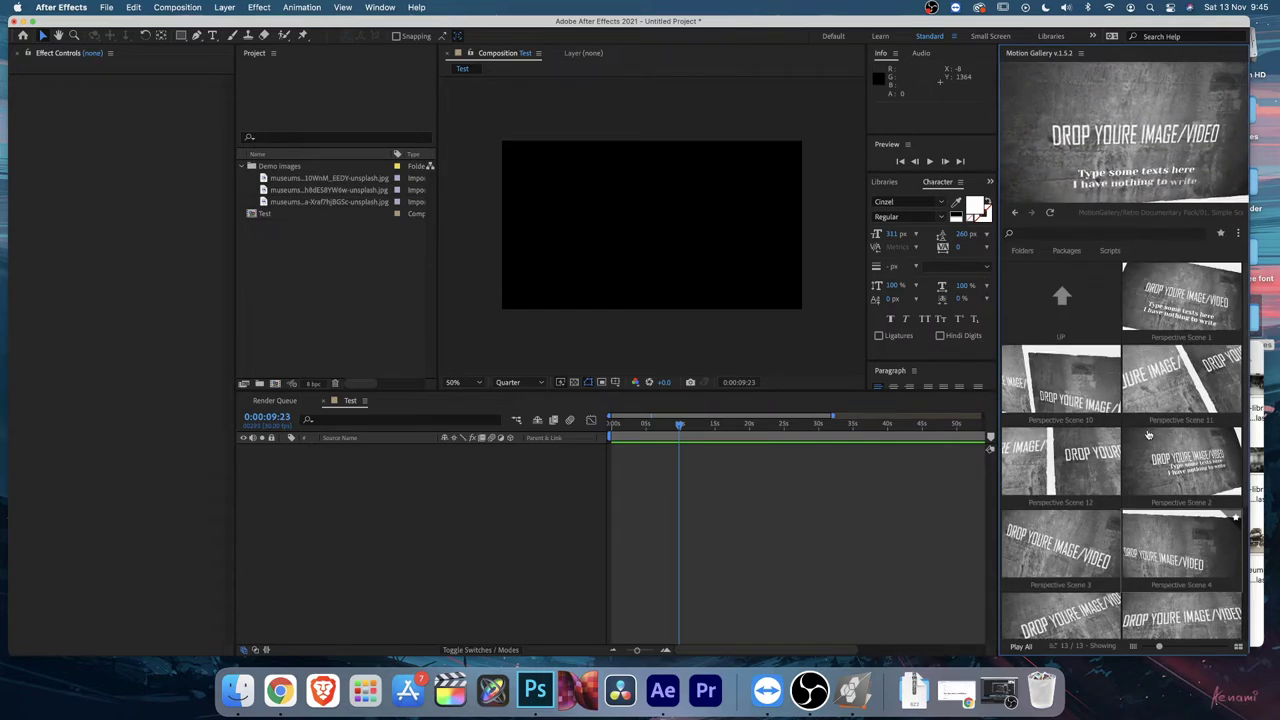
{"action": "left_click", "coordinate": [1061, 296]}
{"action": "left_click", "coordinate": [1189, 566]}
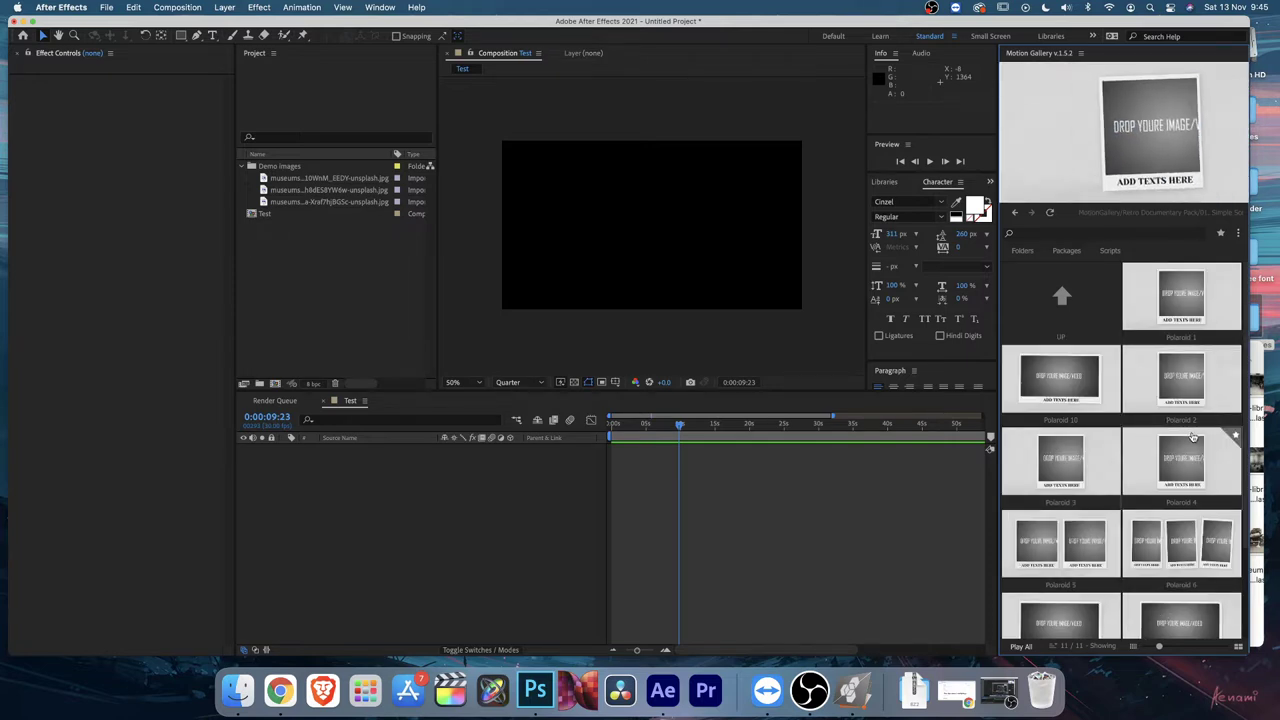
{"action": "scroll", "coordinate": [1191, 440], "scroll_direction": "down", "scroll_amount": 3}
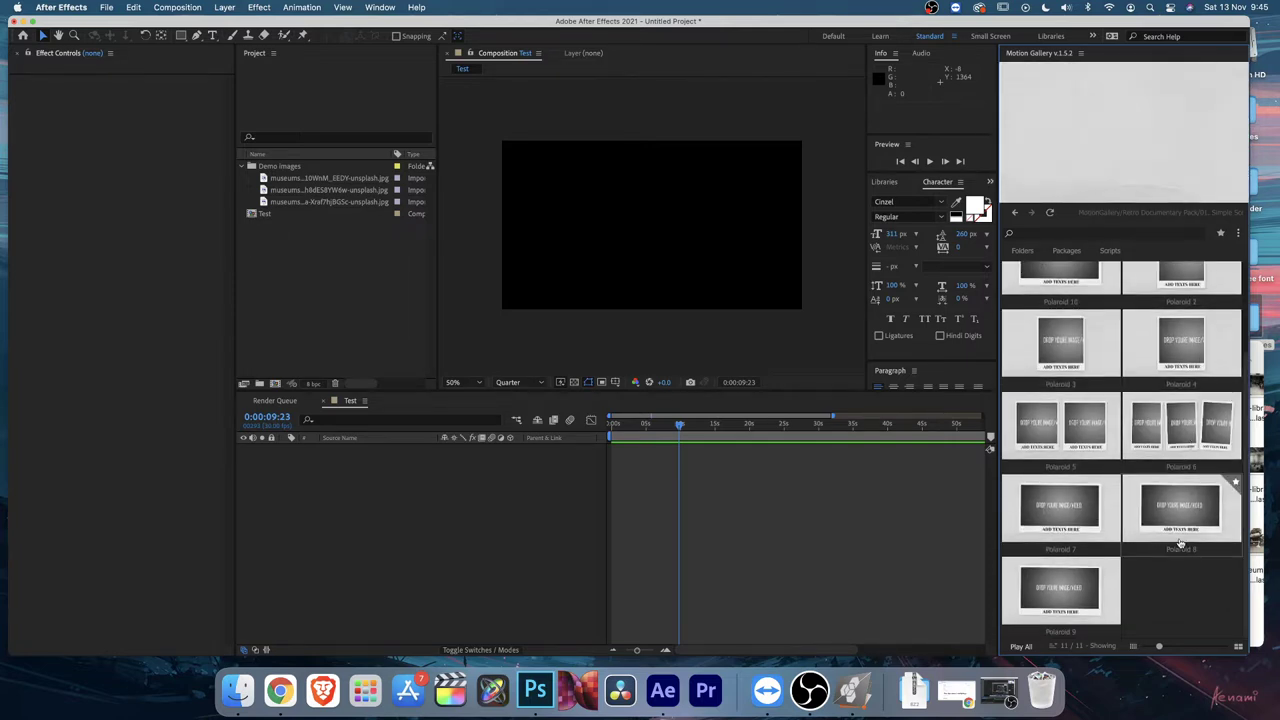
{"action": "scroll", "coordinate": [1180, 543], "scroll_direction": "up", "scroll_amount": 3}
{"action": "left_click", "coordinate": [1078, 302]}
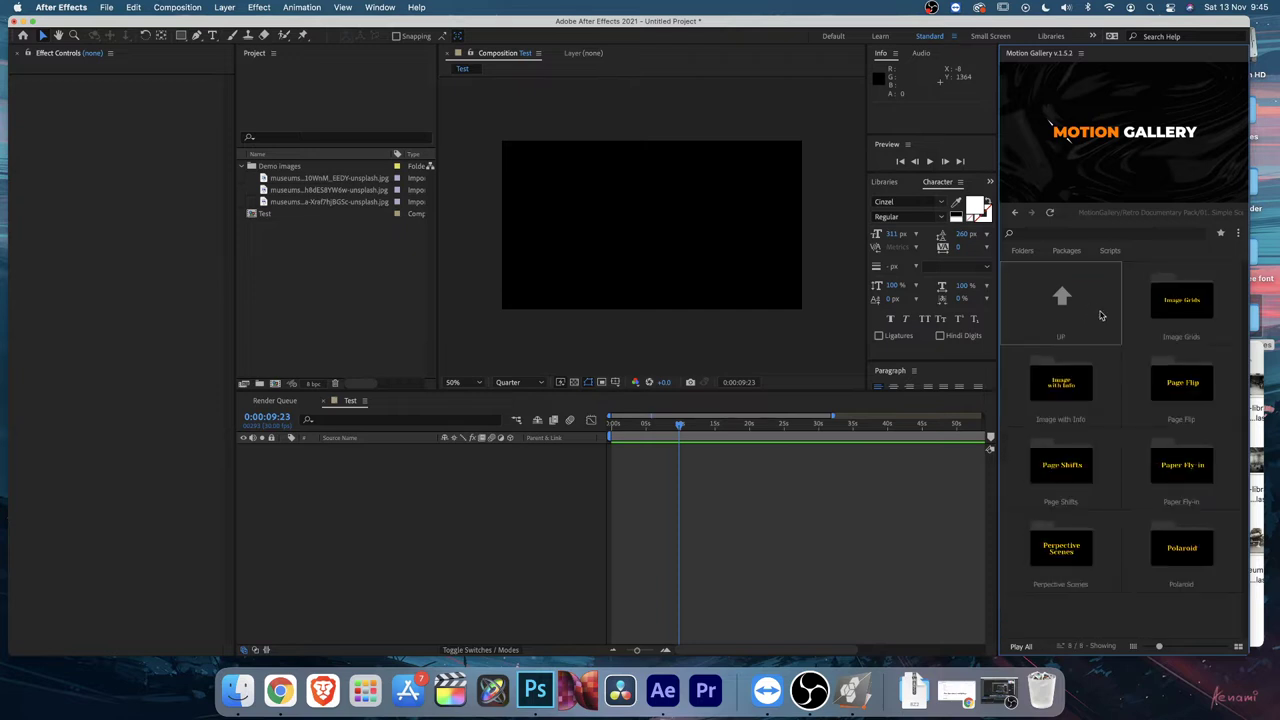
Step: Leave Simple Scenes for the pack's category list and open the Heavy Effect Scenes category
{"action": "left_click", "coordinate": [1064, 310]}
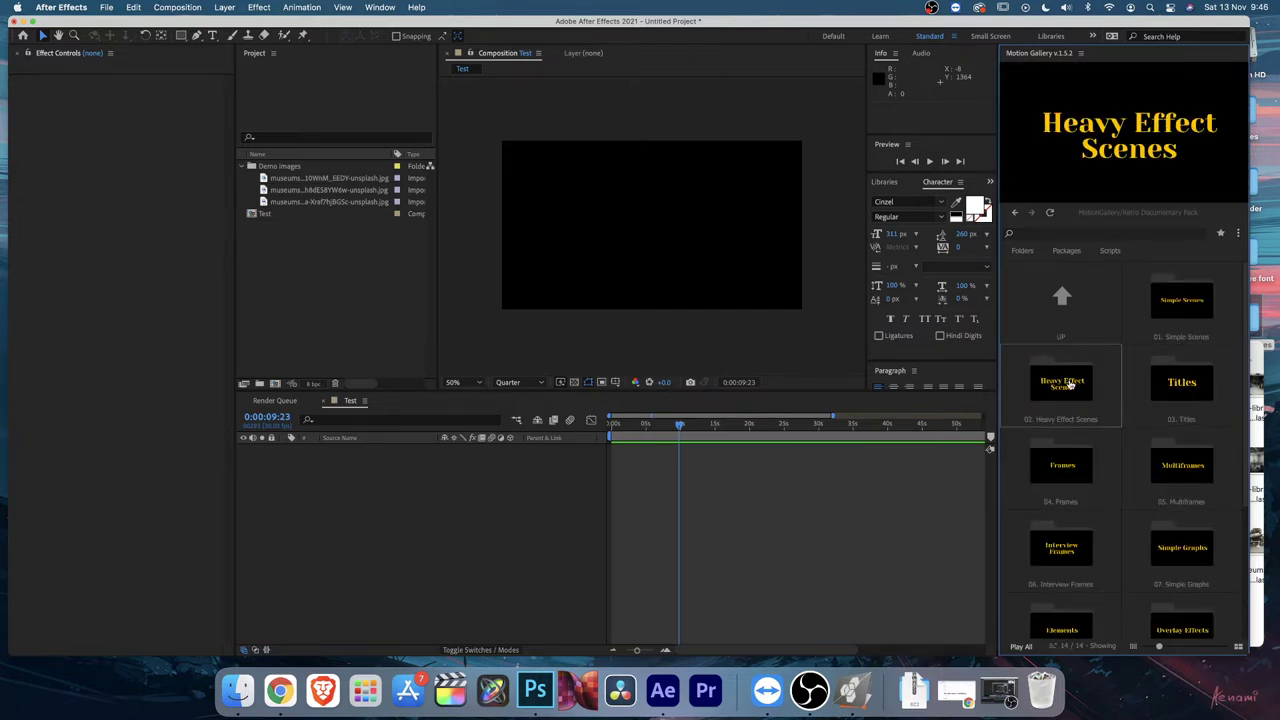
{"action": "double_click", "coordinate": [1188, 306]}
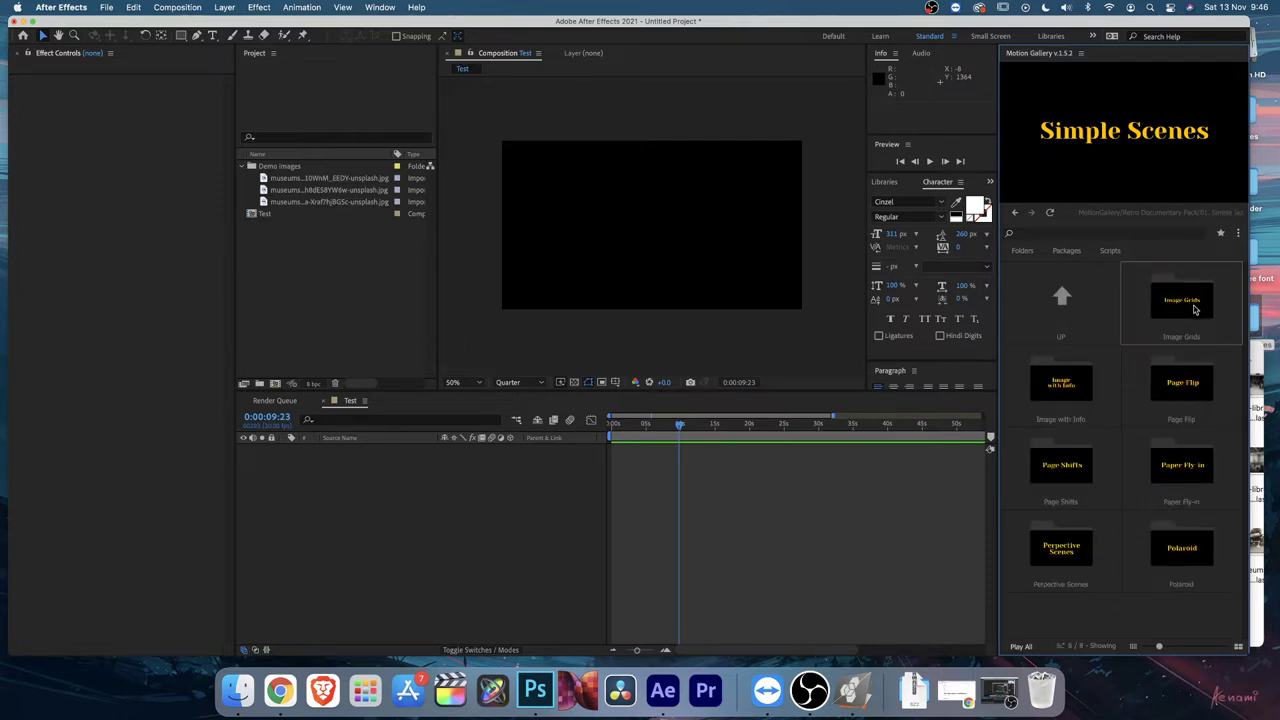
{"action": "double_click", "coordinate": [1084, 297]}
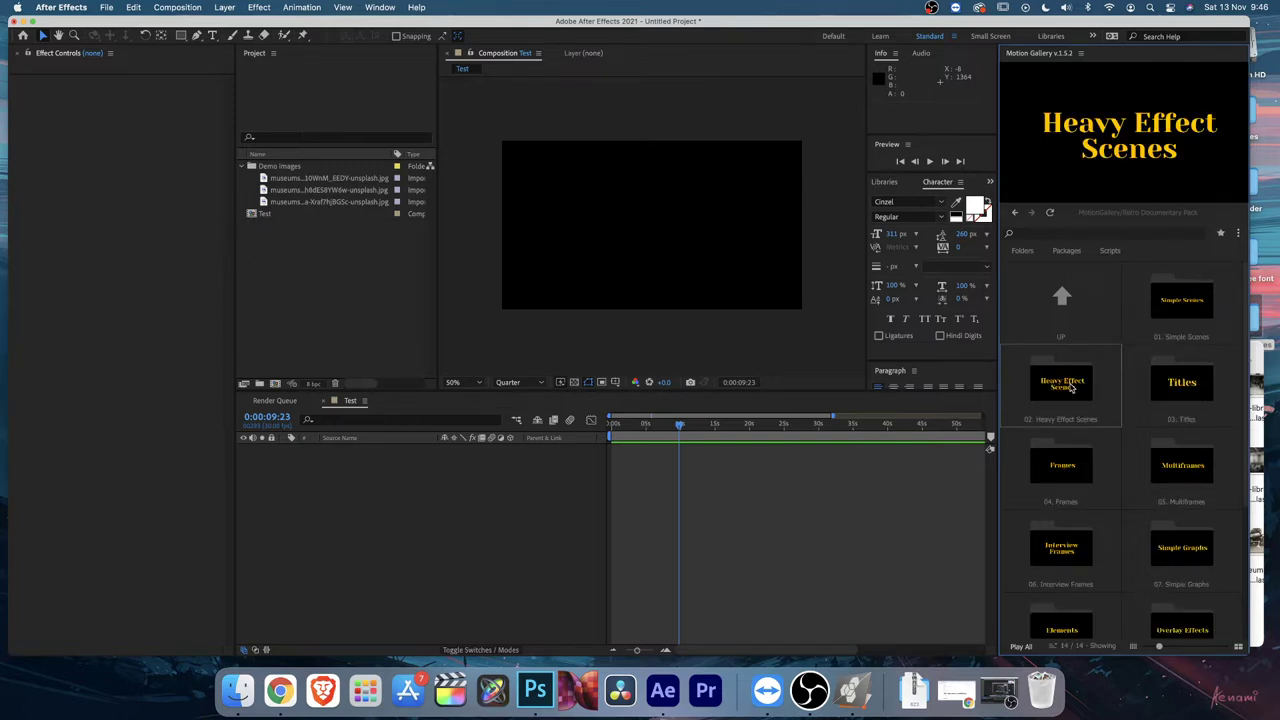
{"action": "double_click", "coordinate": [1071, 388]}
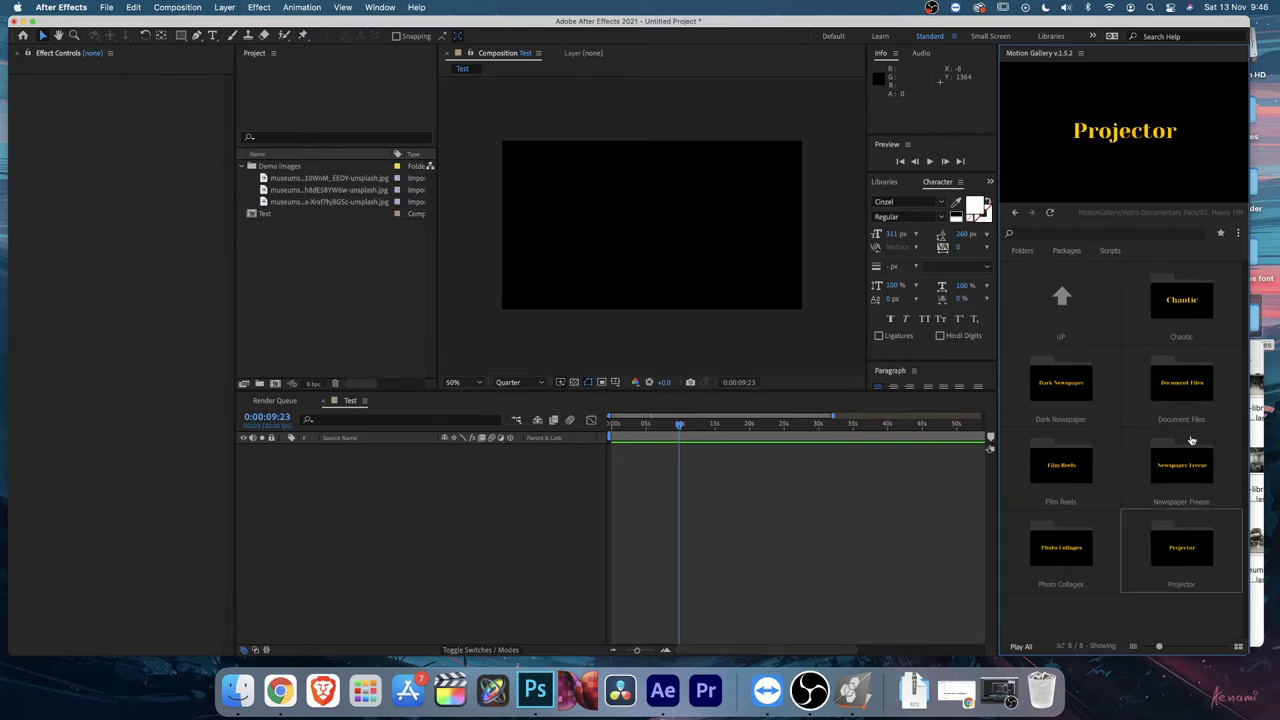
Step: Preview the Chaotic and Dark Newspaper templates in the Heavy Effect Scenes category
{"action": "left_click", "coordinate": [1179, 307]}
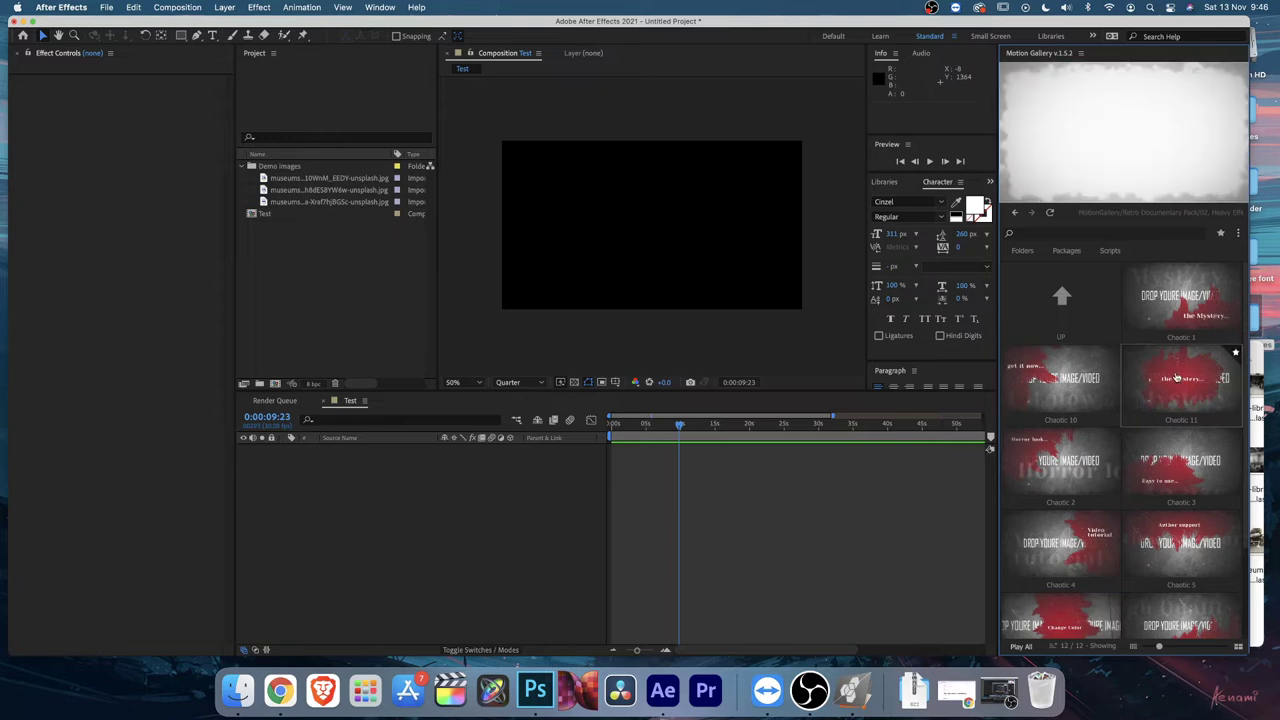
{"action": "scroll", "coordinate": [1176, 378], "scroll_direction": "down", "scroll_amount": 2}
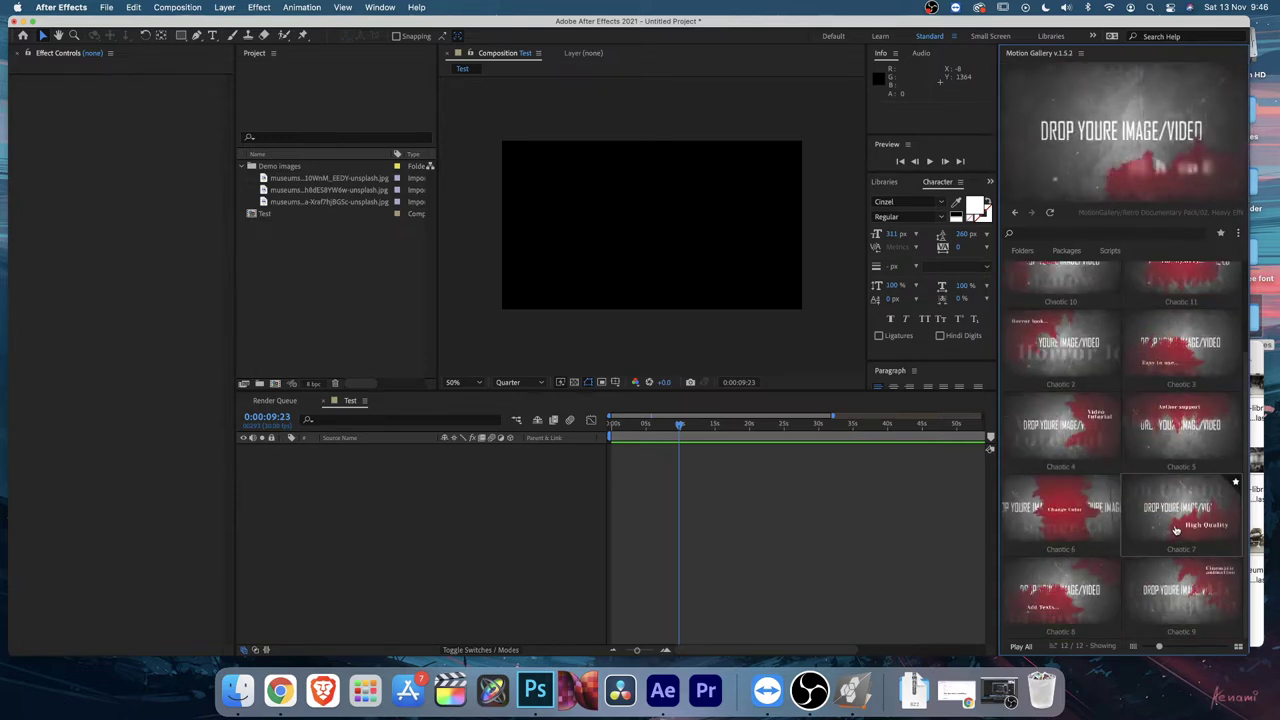
{"action": "scroll", "coordinate": [1176, 530], "scroll_direction": "up", "scroll_amount": 2}
{"action": "left_click", "coordinate": [1061, 300]}
{"action": "double_click", "coordinate": [1074, 395]}
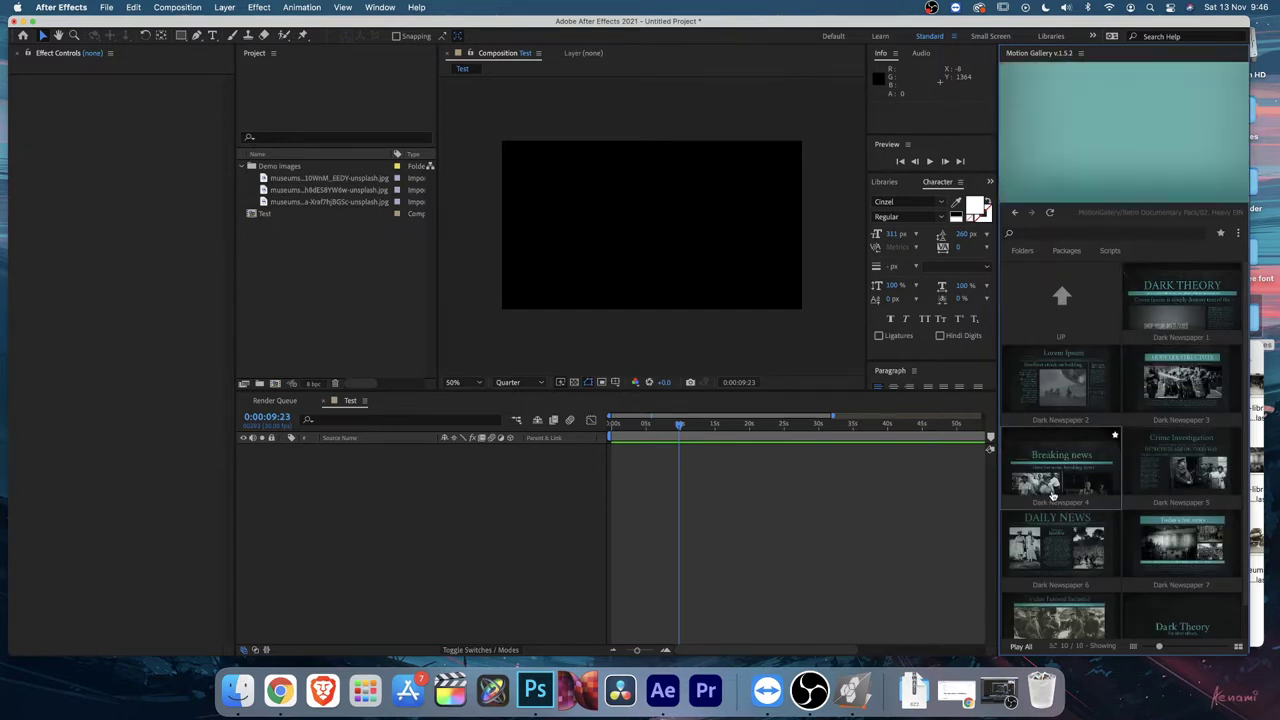
{"action": "scroll", "coordinate": [1052, 495], "scroll_direction": "down", "scroll_amount": 1}
{"action": "scroll", "coordinate": [1150, 527], "scroll_direction": "up", "scroll_amount": 1}
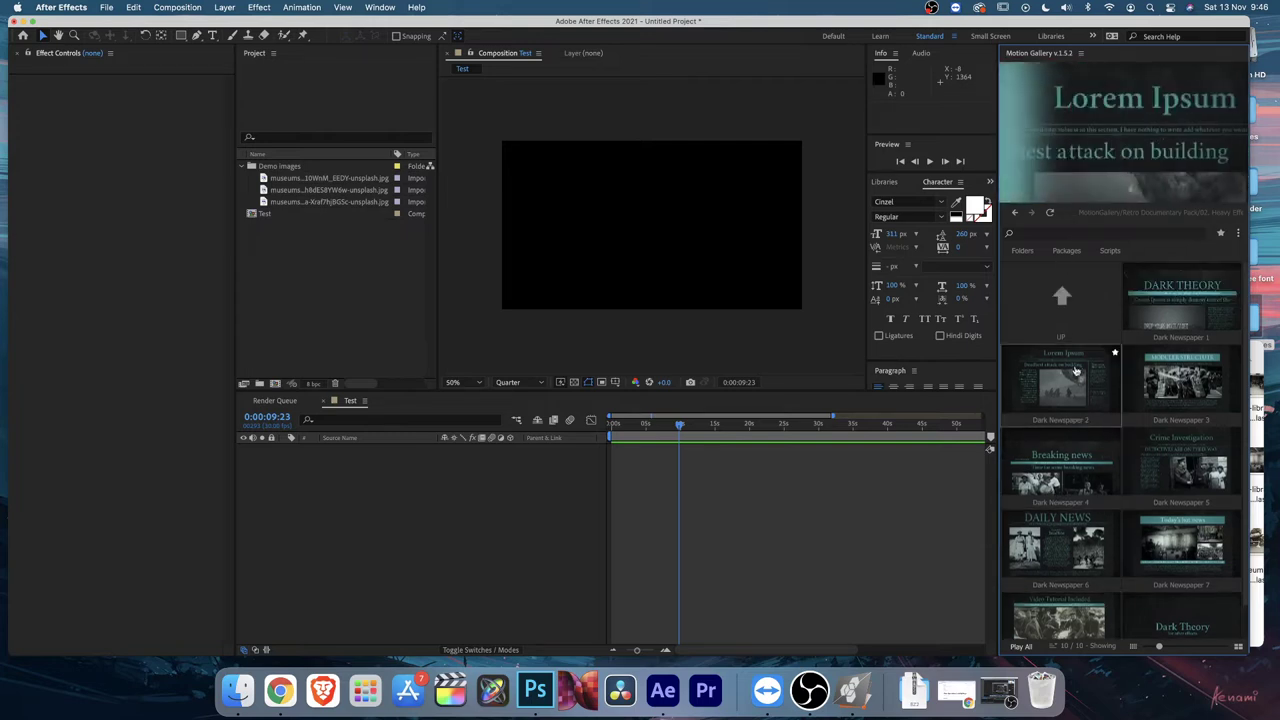
{"action": "left_click", "coordinate": [1063, 334]}
Step: Look through the Document Files and Film Reels templates of Heavy Effect Scenes
{"action": "left_click", "coordinate": [1190, 378]}
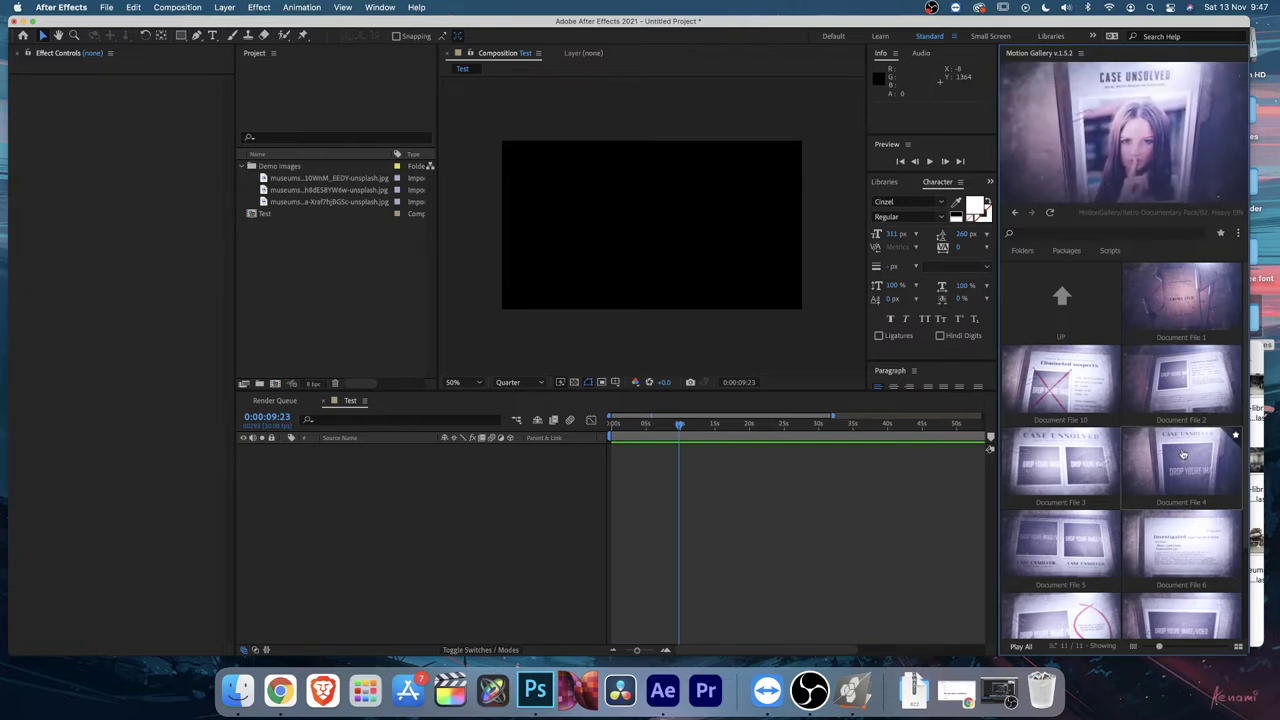
{"action": "scroll", "coordinate": [1183, 455], "scroll_direction": "down", "scroll_amount": 1}
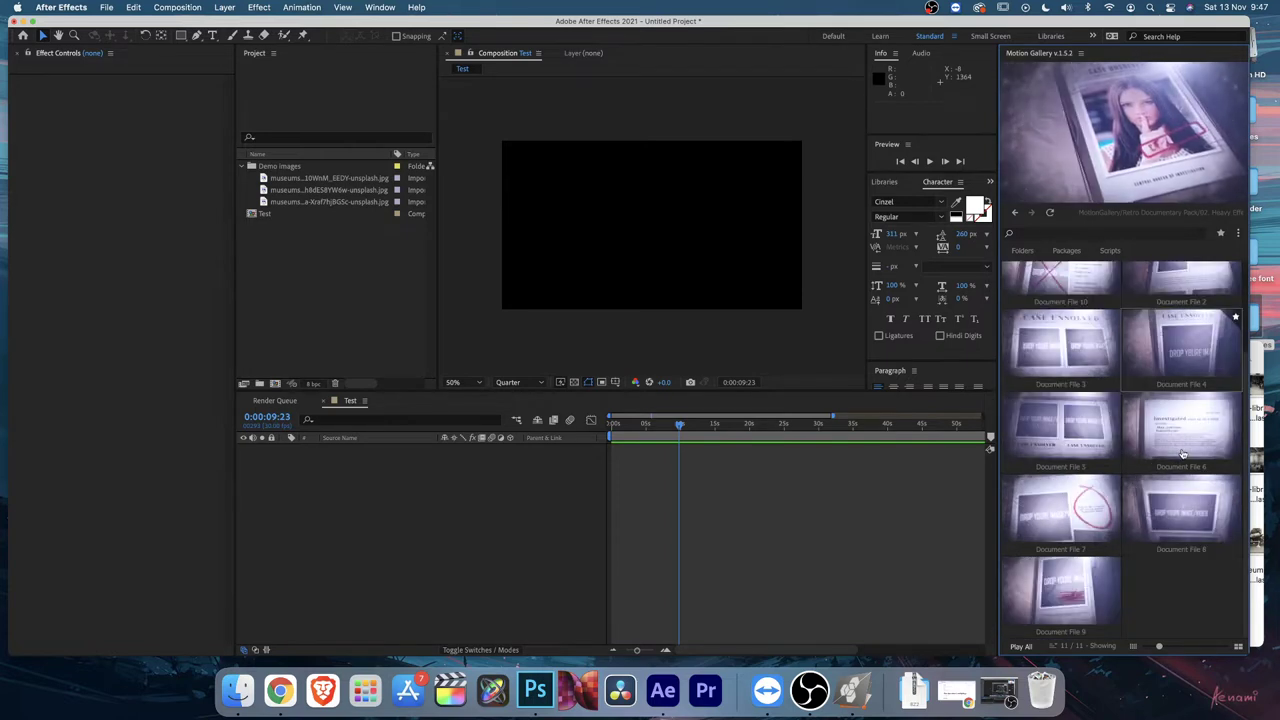
{"action": "scroll", "coordinate": [1120, 360], "scroll_direction": "up", "scroll_amount": 1}
{"action": "left_click", "coordinate": [1070, 273]}
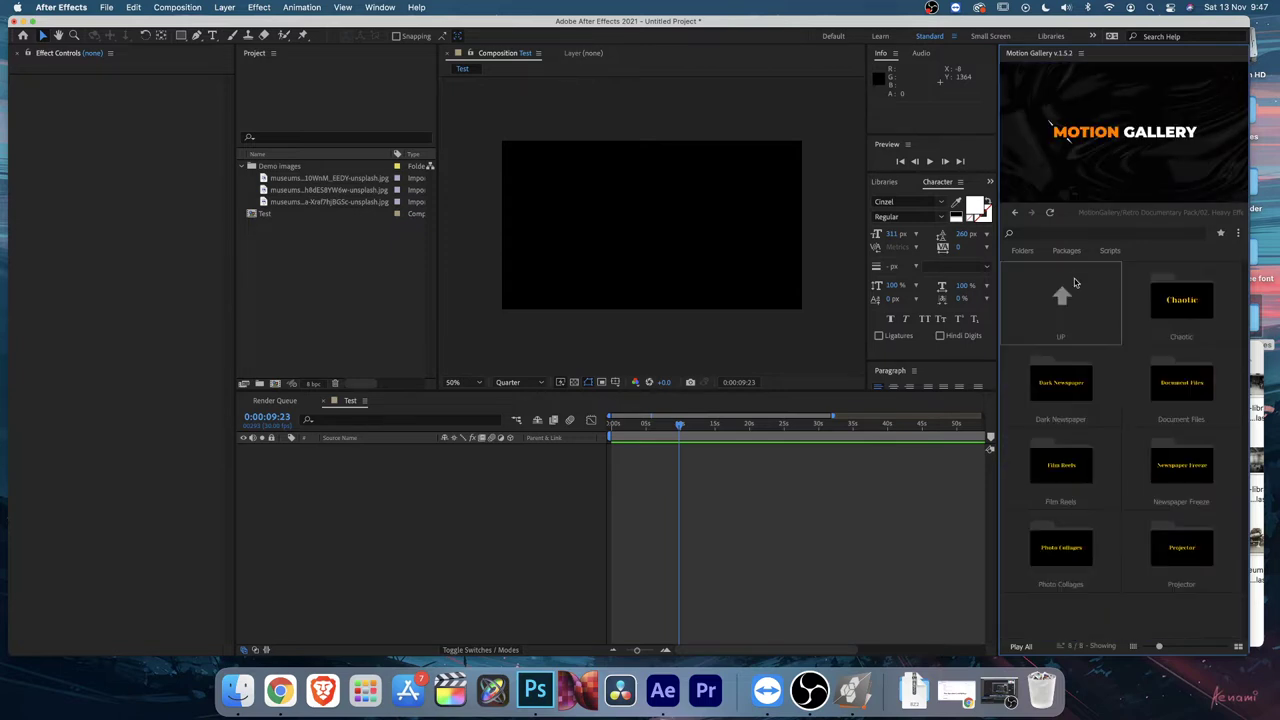
{"action": "left_click", "coordinate": [1058, 475]}
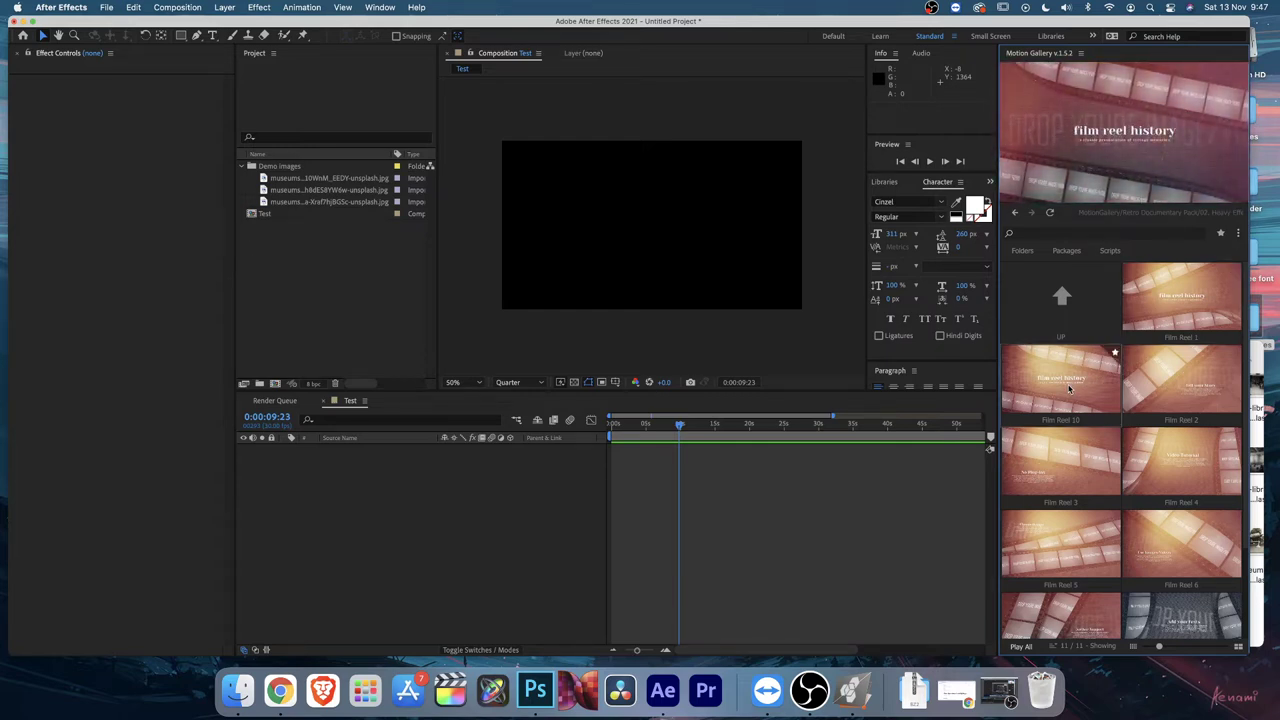
{"action": "scroll", "coordinate": [1068, 390], "scroll_direction": "down", "scroll_amount": 3}
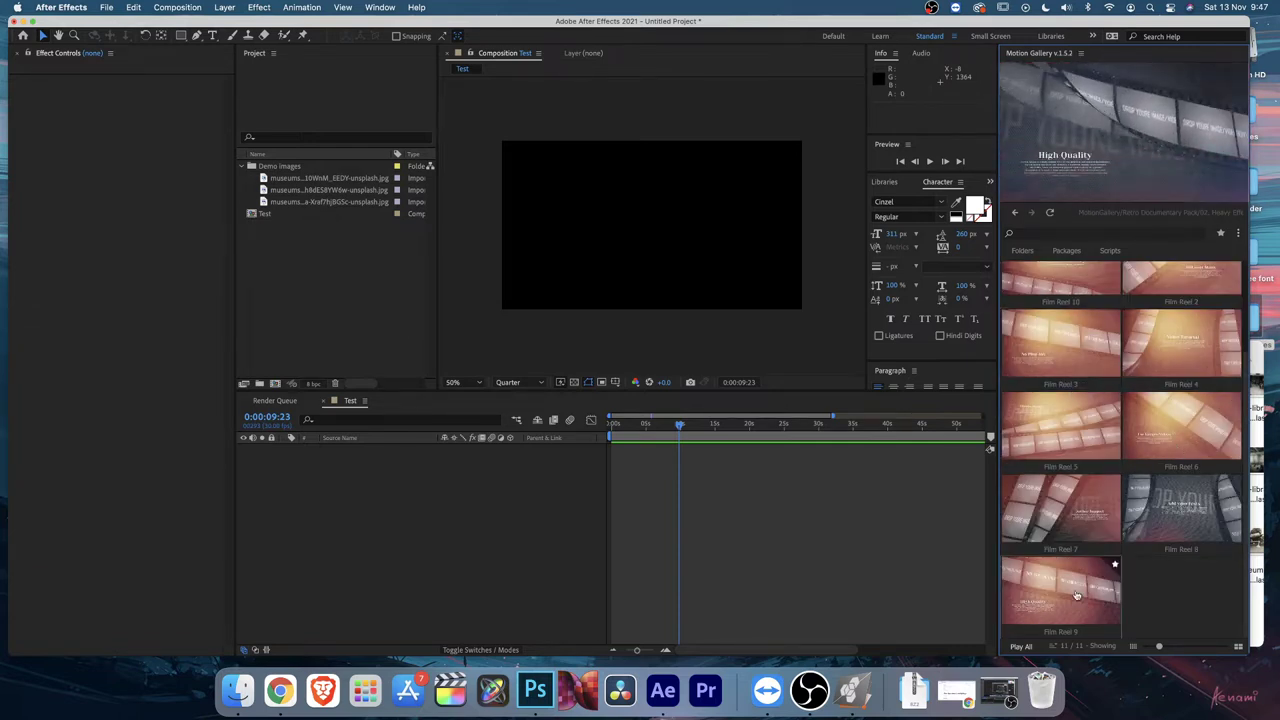
{"action": "key", "text": "BackSpace"}
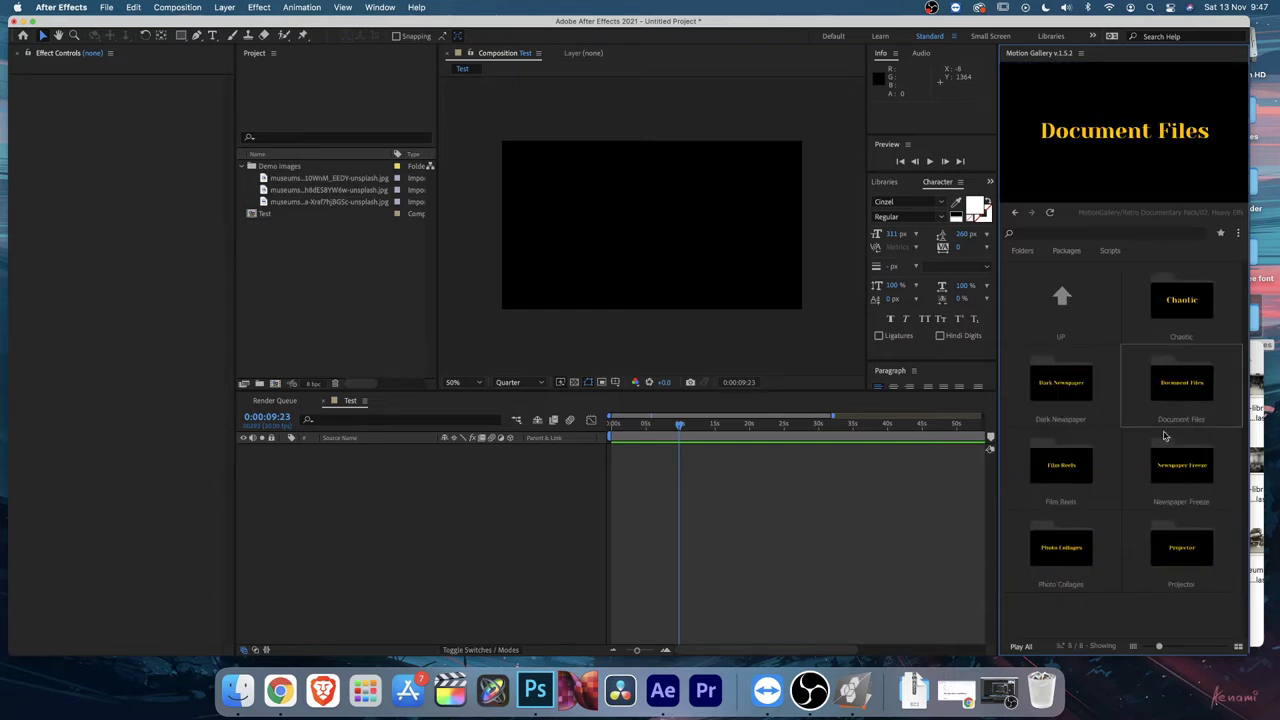
Step: Preview the templates in the Newspaper Freeze and Photo Collages folders of Heavy Effect Scenes
{"action": "double_click", "coordinate": [1190, 476]}
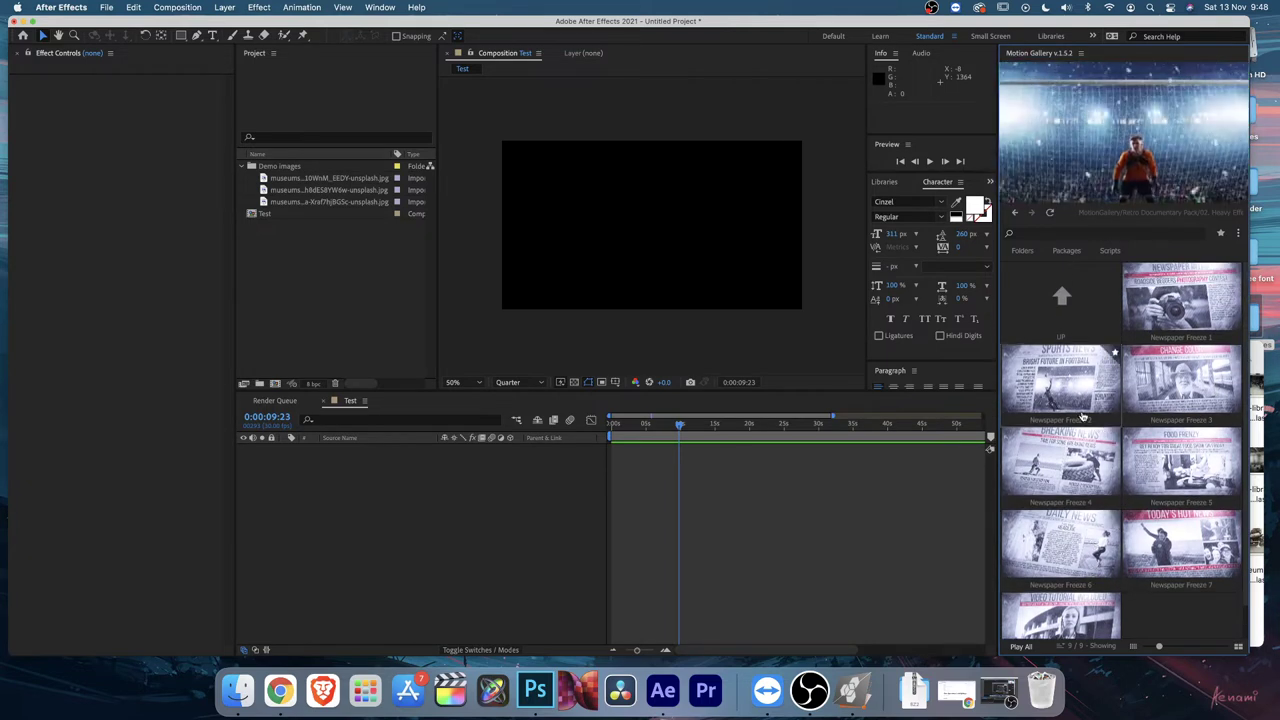
{"action": "left_click", "coordinate": [1061, 296]}
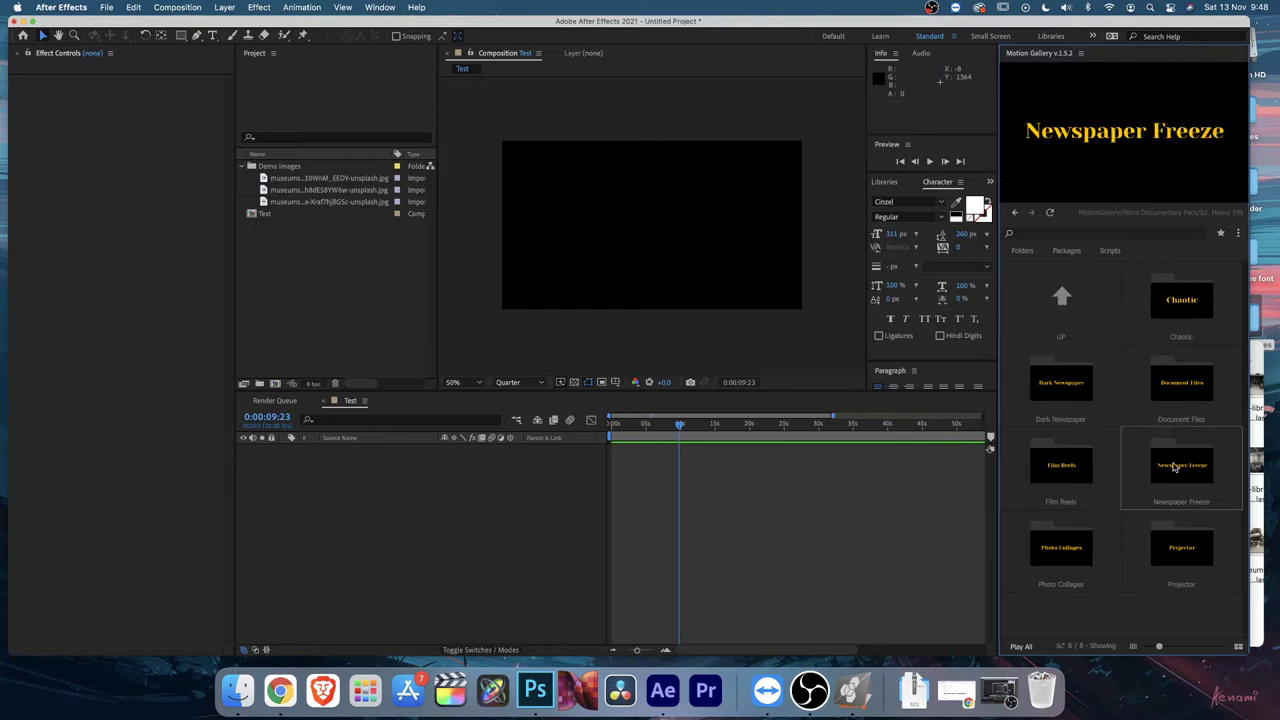
{"action": "left_click", "coordinate": [1061, 547]}
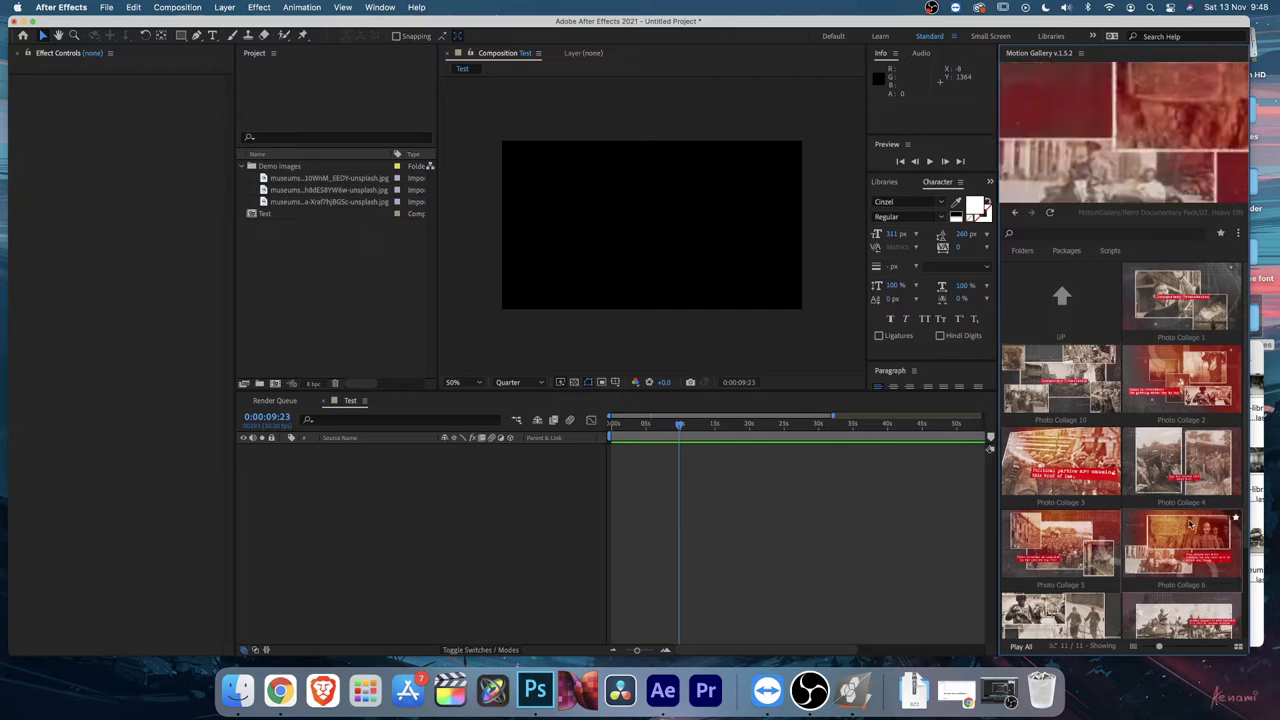
{"action": "scroll", "coordinate": [1193, 543], "scroll_direction": "down", "scroll_amount": 3}
{"action": "scroll", "coordinate": [1193, 543], "scroll_direction": "up", "scroll_amount": 3}
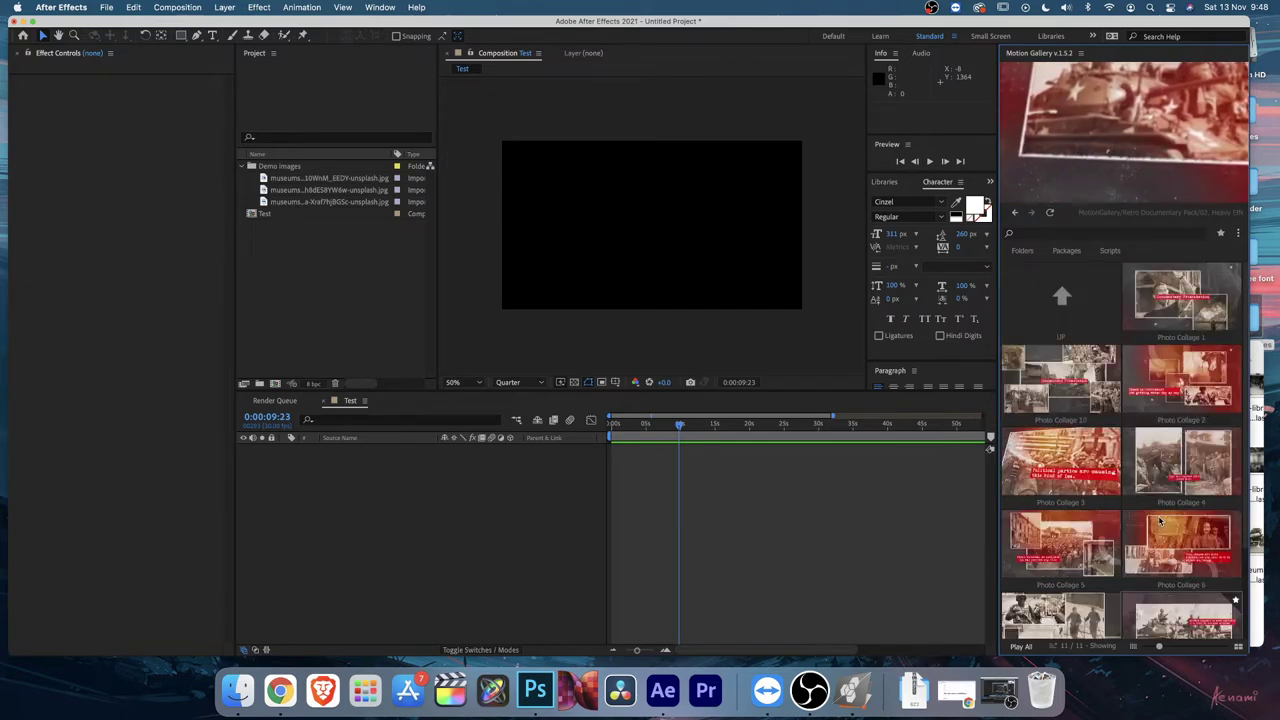
{"action": "left_click", "coordinate": [1061, 296]}
Step: Examine the Projector templates and return to the pack's category list
{"action": "left_click", "coordinate": [1188, 546]}
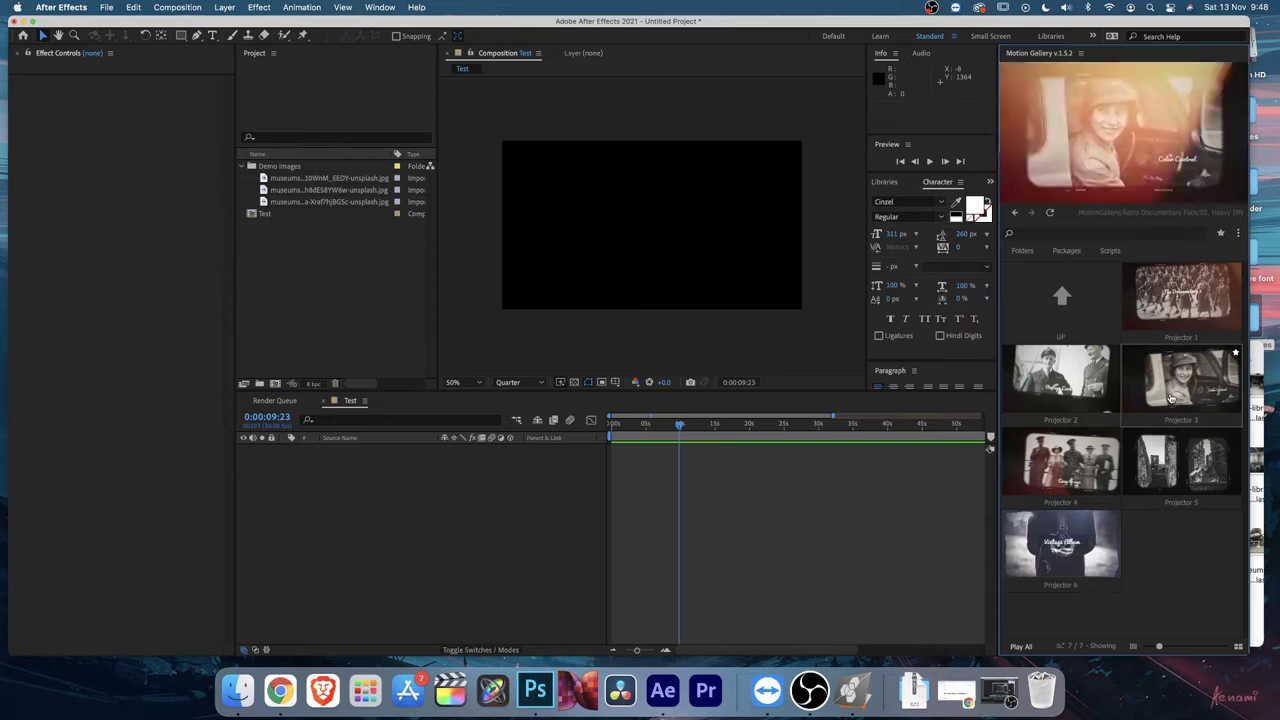
{"action": "left_click", "coordinate": [1060, 298]}
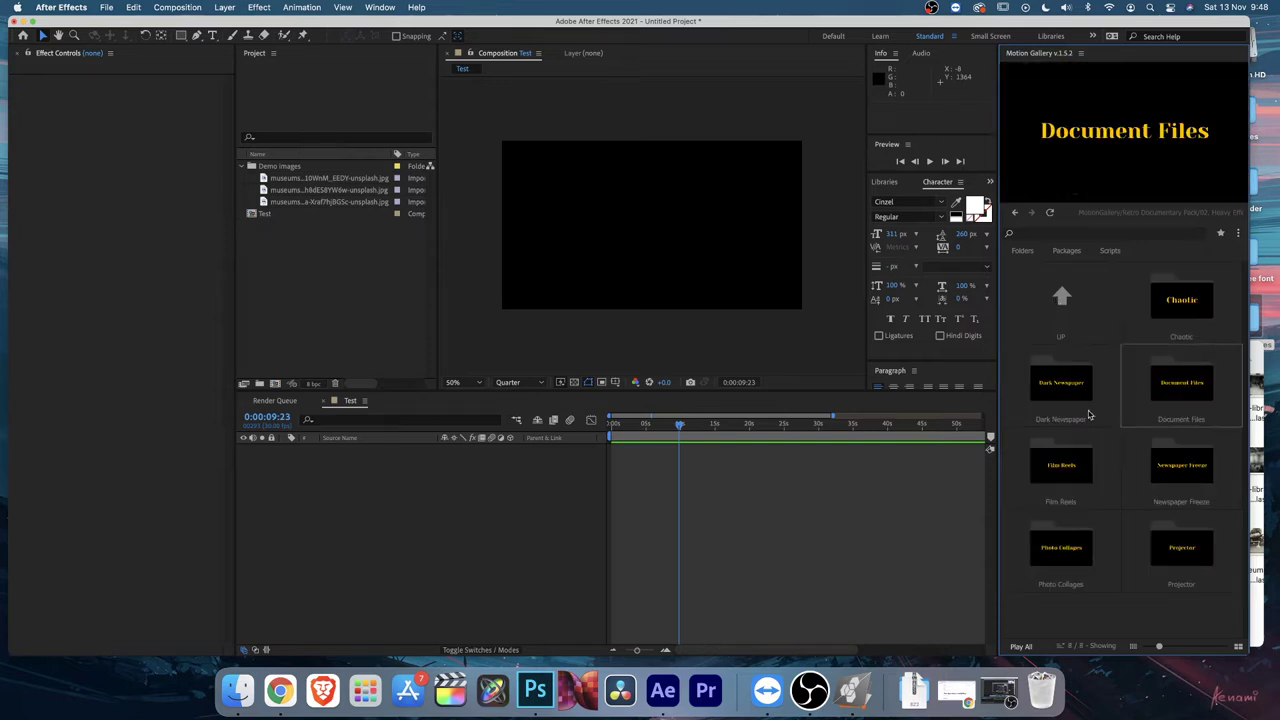
{"action": "left_click", "coordinate": [1060, 296]}
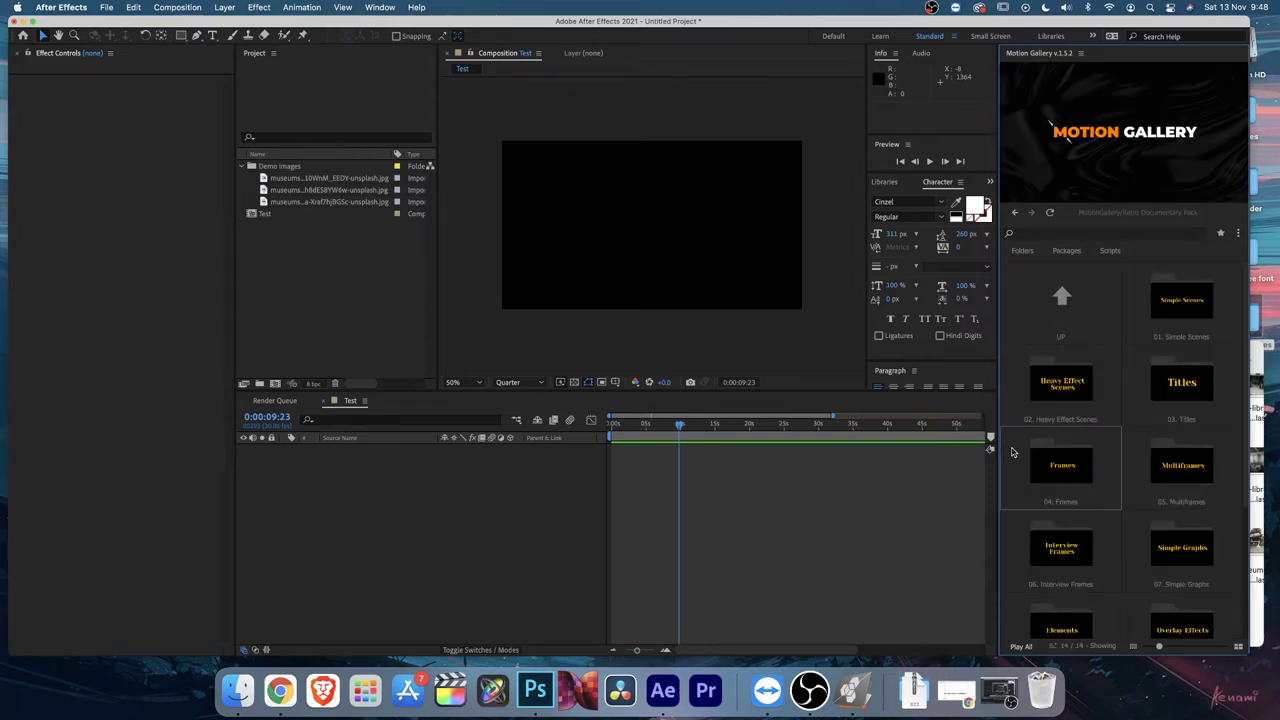
Step: Open the Titles category and preview the templates in its Brush Lower Thirds and Callouts folders
{"action": "left_click", "coordinate": [1192, 386]}
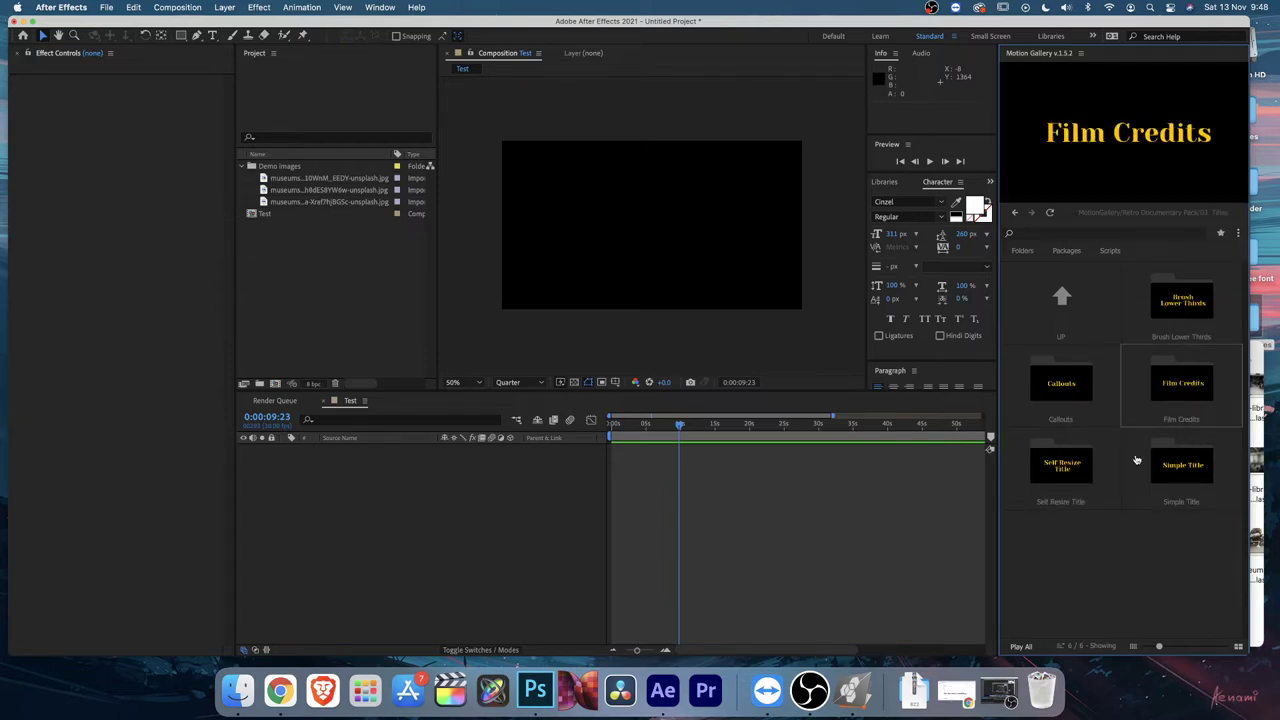
{"action": "left_click", "coordinate": [1186, 305]}
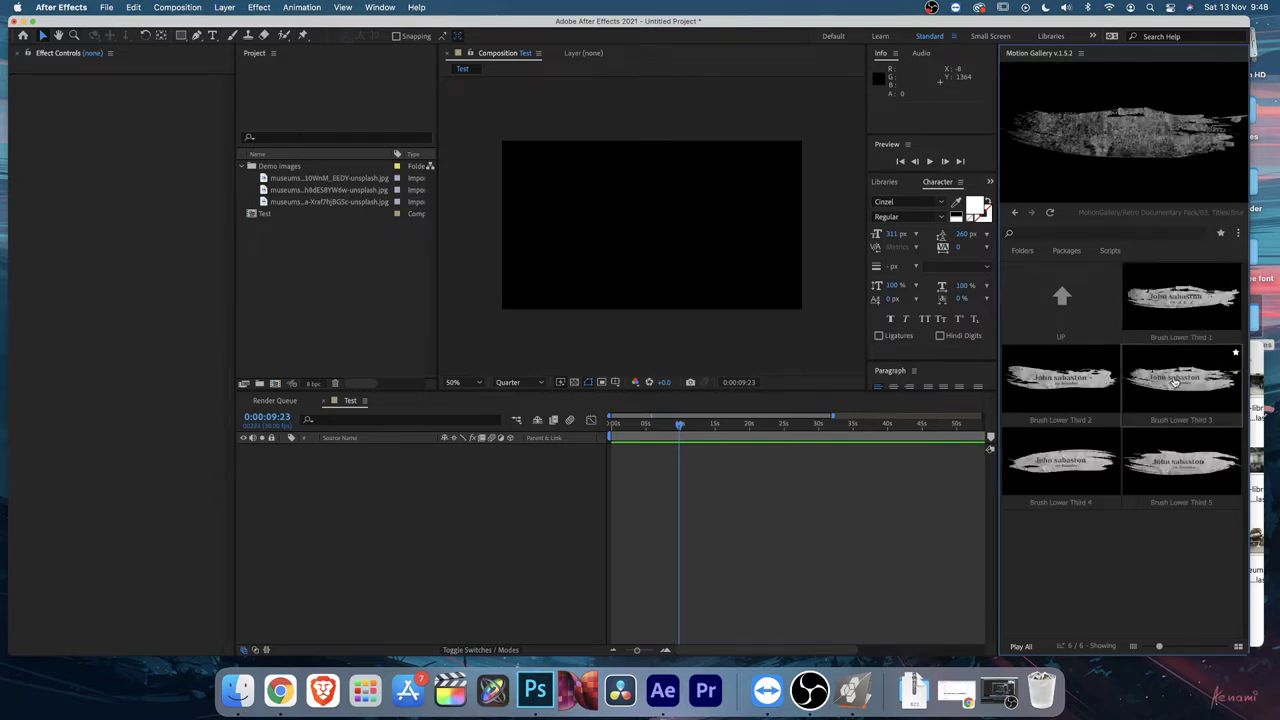
{"action": "left_click", "coordinate": [1062, 298]}
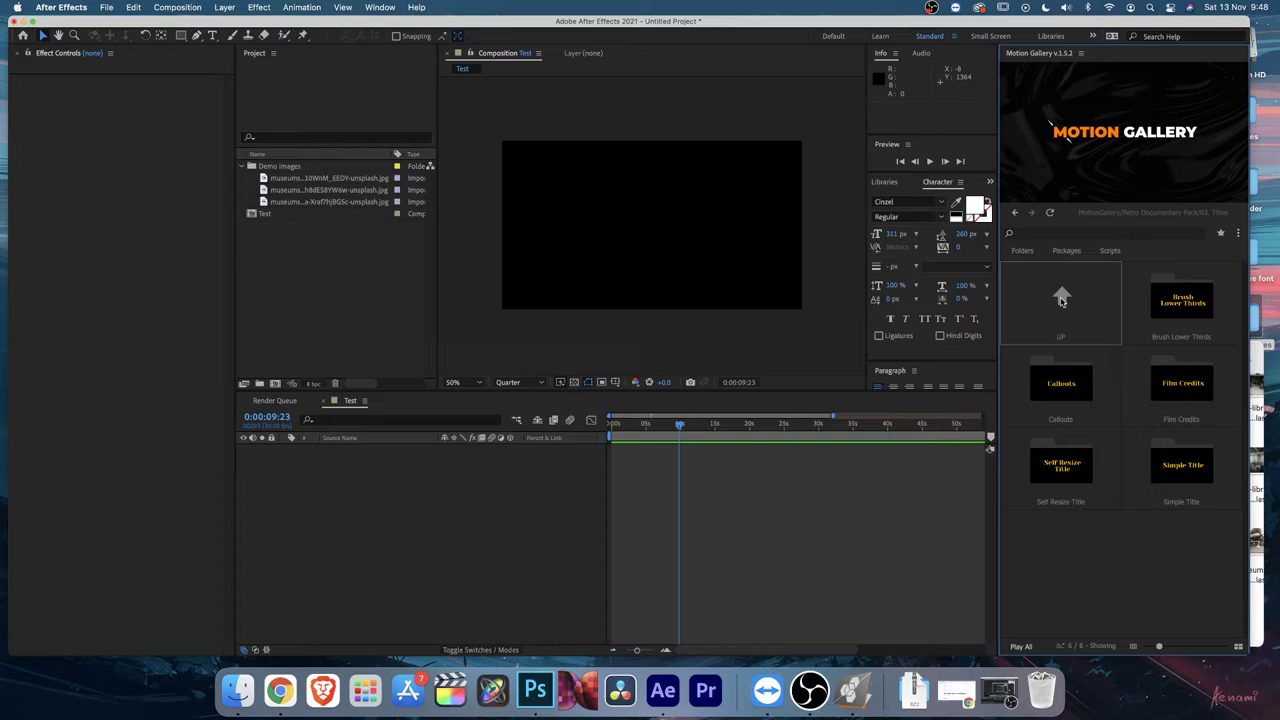
{"action": "left_click", "coordinate": [1072, 403]}
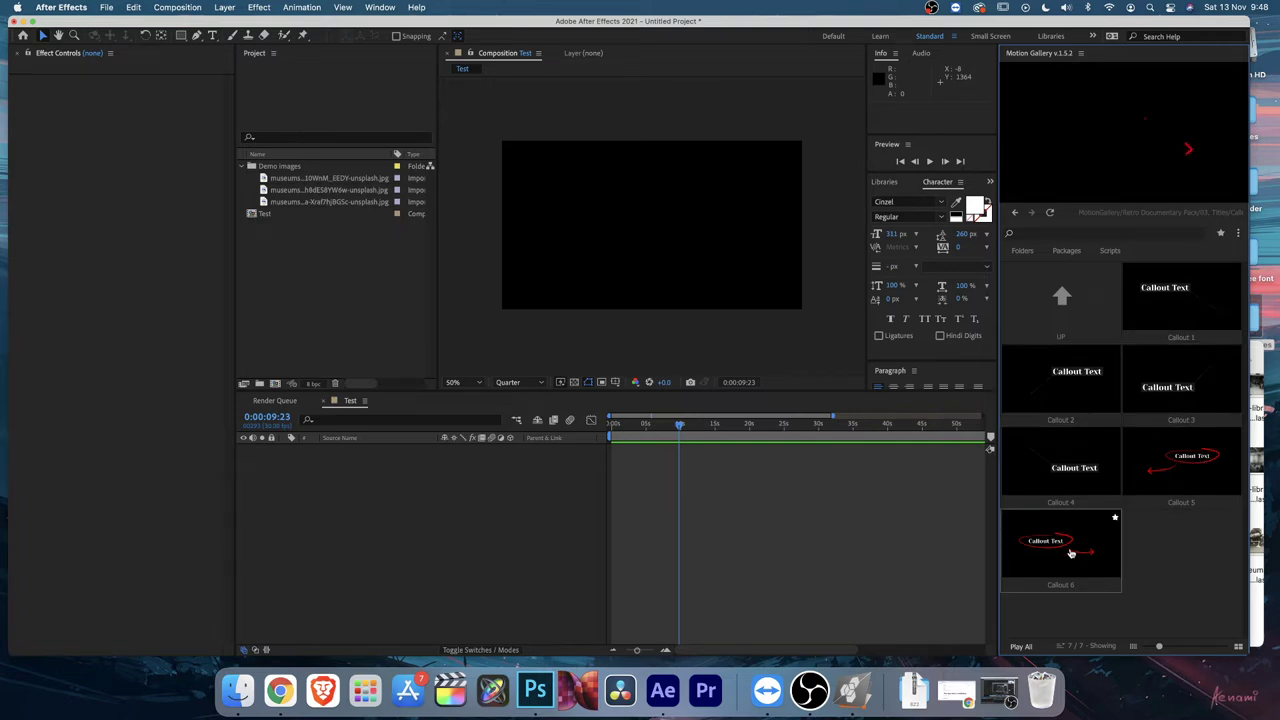
Step: Open the Film Credits folder of the Titles category and preview its templates, including Film Credit 21 and Credit Roll
{"action": "left_click", "coordinate": [1061, 296]}
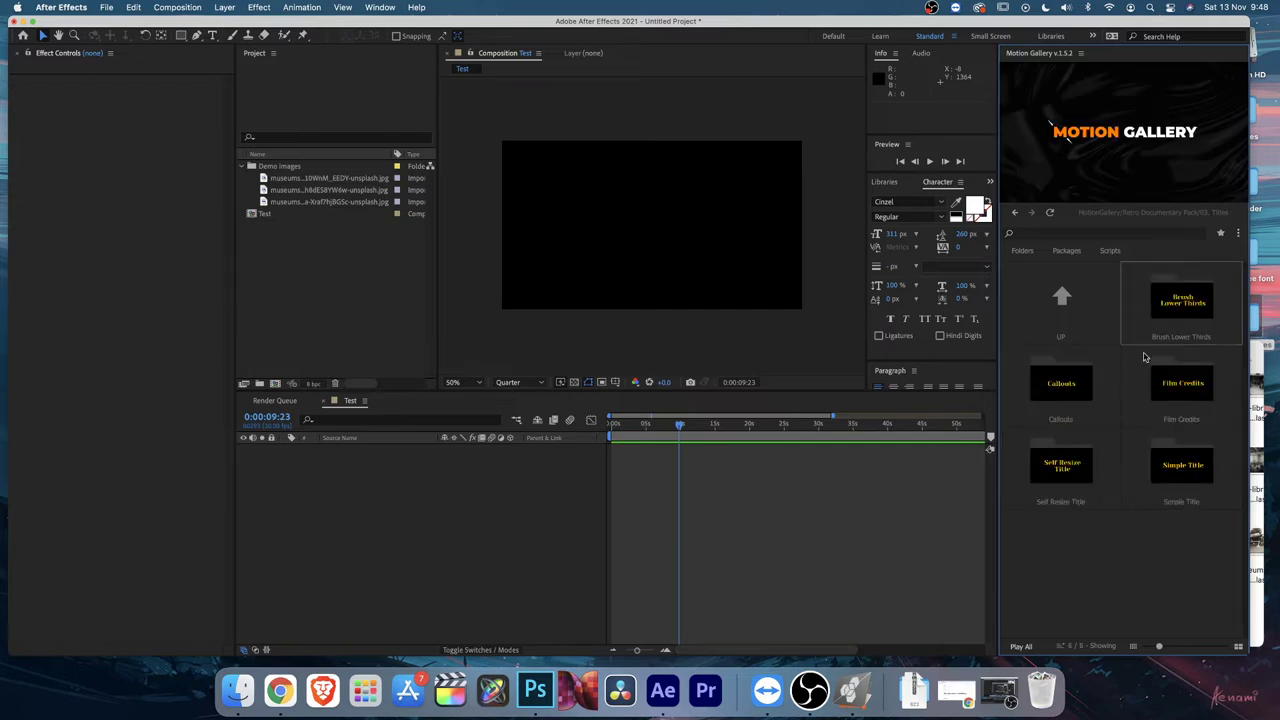
{"action": "left_click", "coordinate": [1183, 385]}
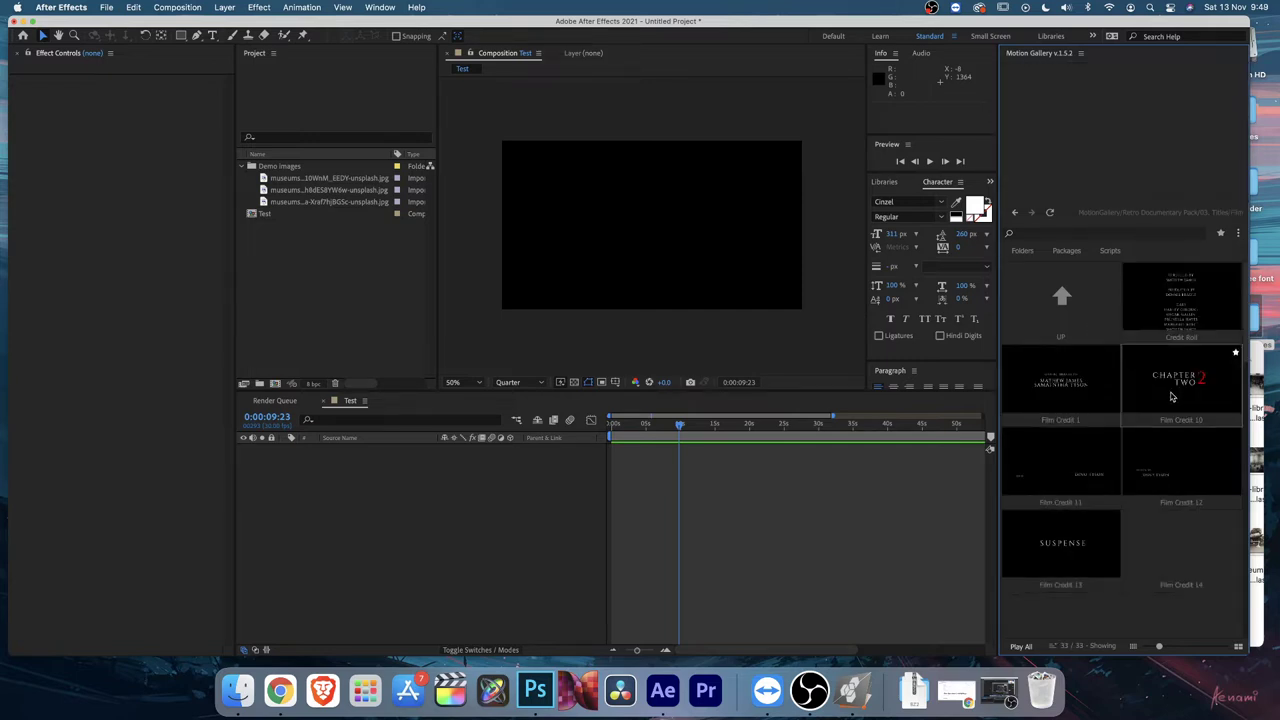
{"action": "scroll", "coordinate": [1178, 418], "scroll_direction": "down", "scroll_amount": 3}
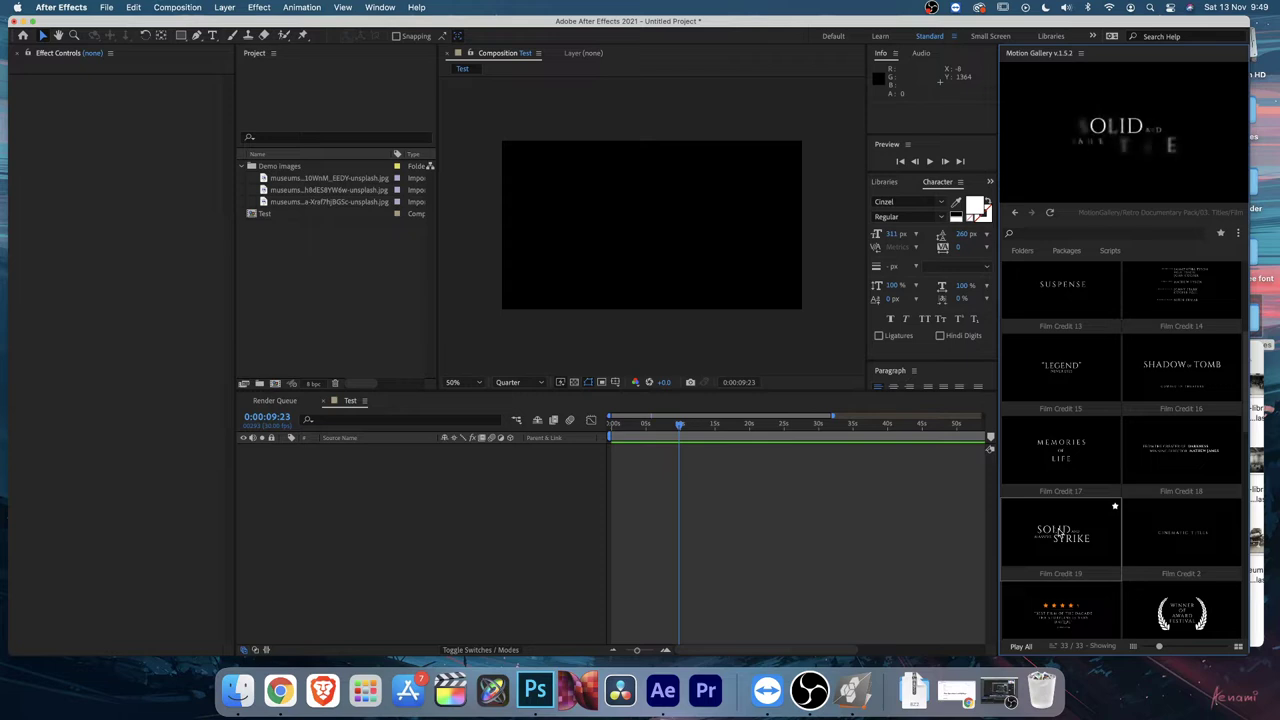
{"action": "scroll", "coordinate": [1062, 532], "scroll_direction": "down", "scroll_amount": 3}
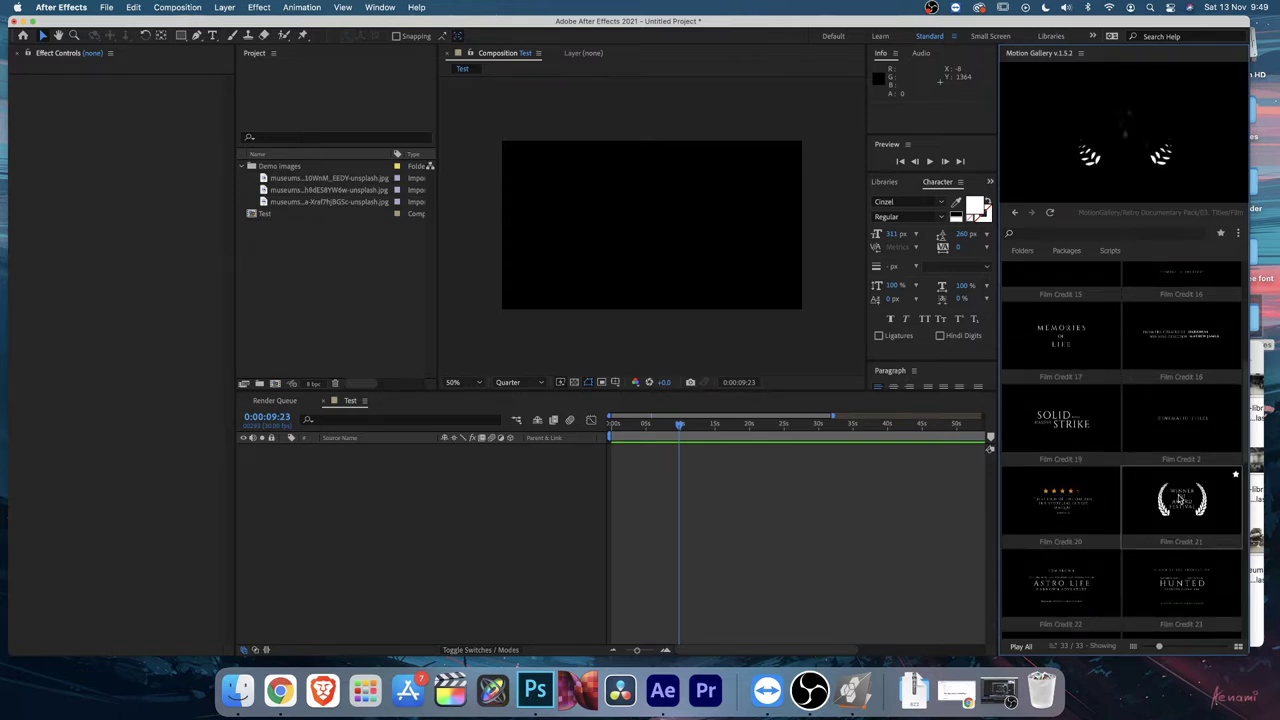
{"action": "scroll", "coordinate": [1180, 500], "scroll_direction": "down", "scroll_amount": 15}
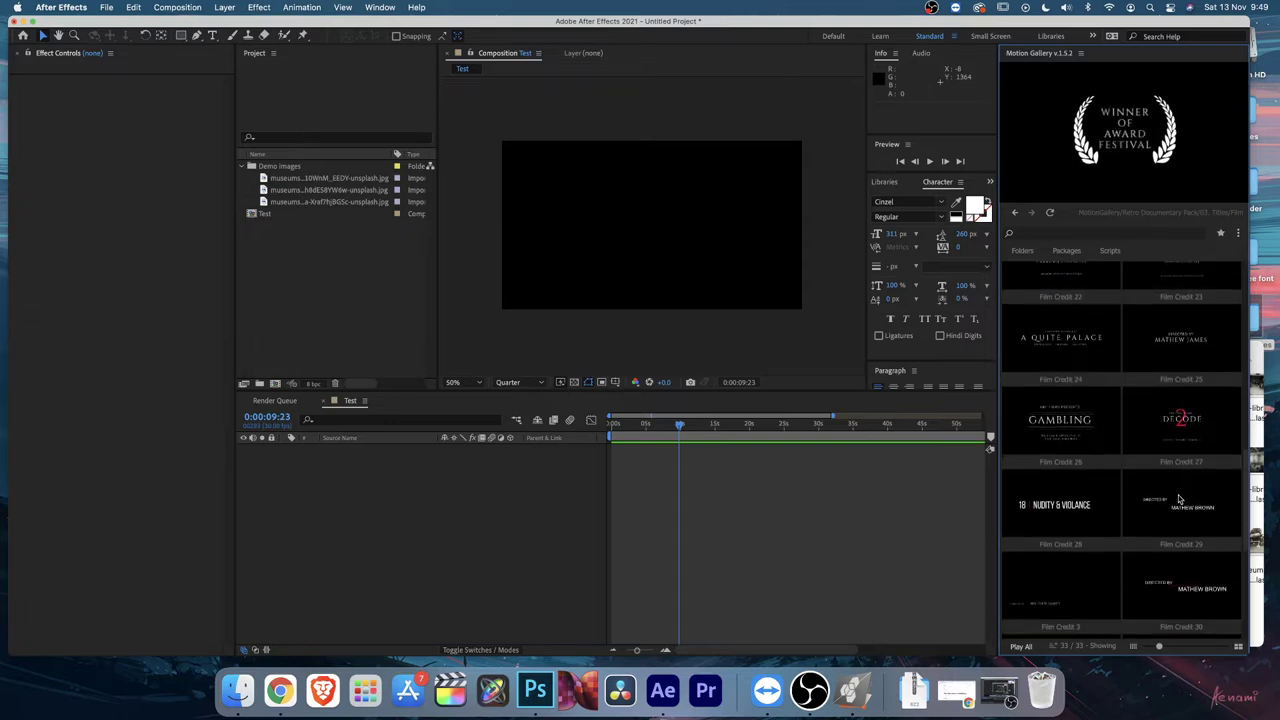
{"action": "scroll", "coordinate": [1180, 497], "scroll_direction": "down", "scroll_amount": 3}
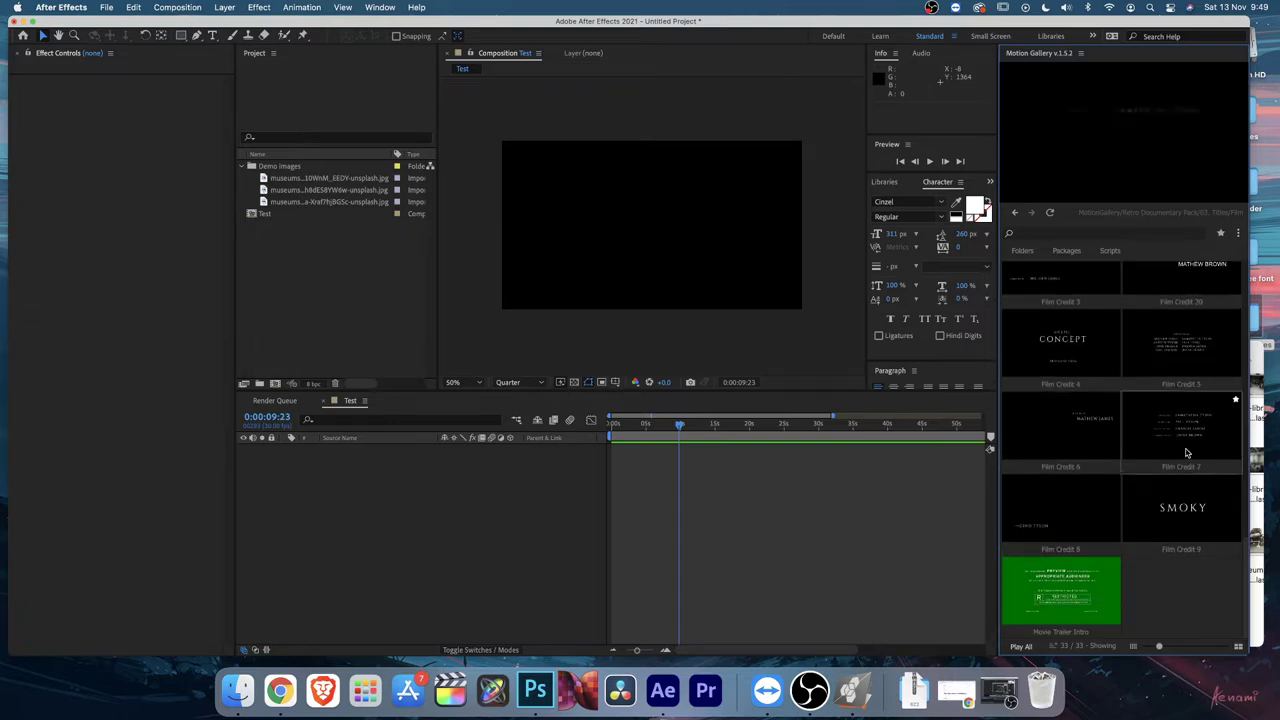
{"action": "scroll", "coordinate": [1186, 453], "scroll_direction": "up", "scroll_amount": 20}
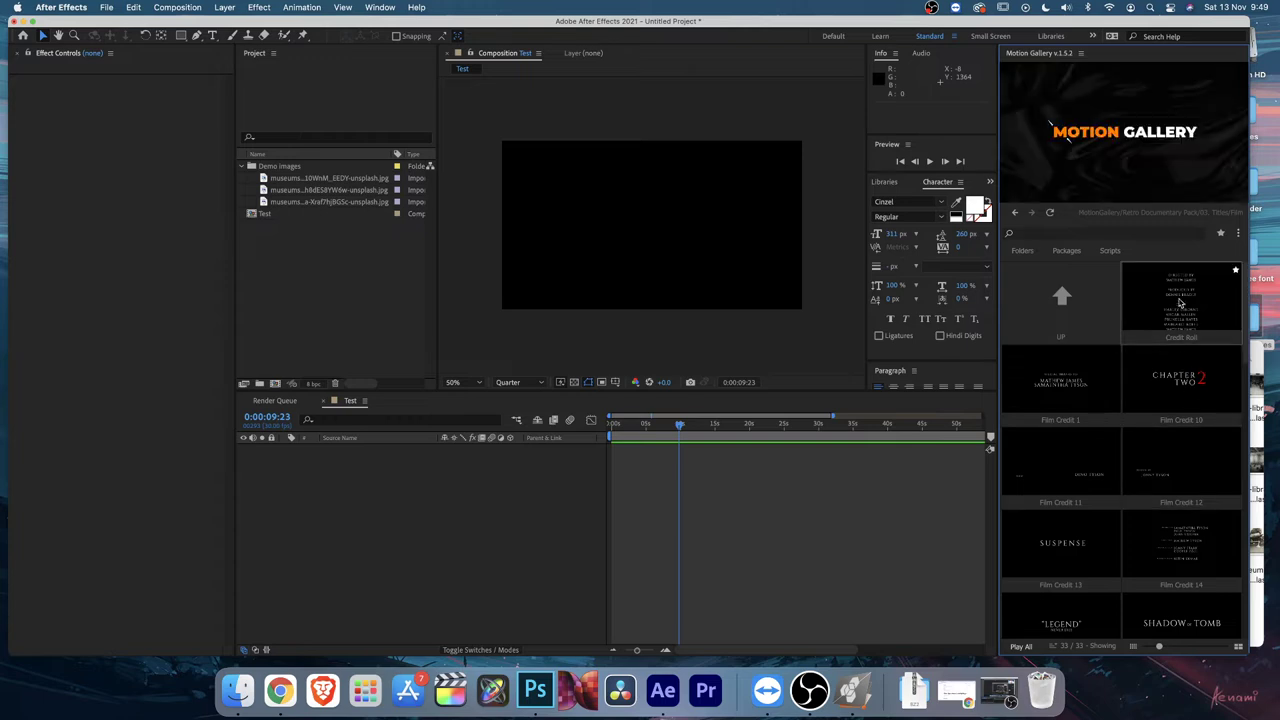
{"action": "mouse_move", "coordinate": [1182, 298]}
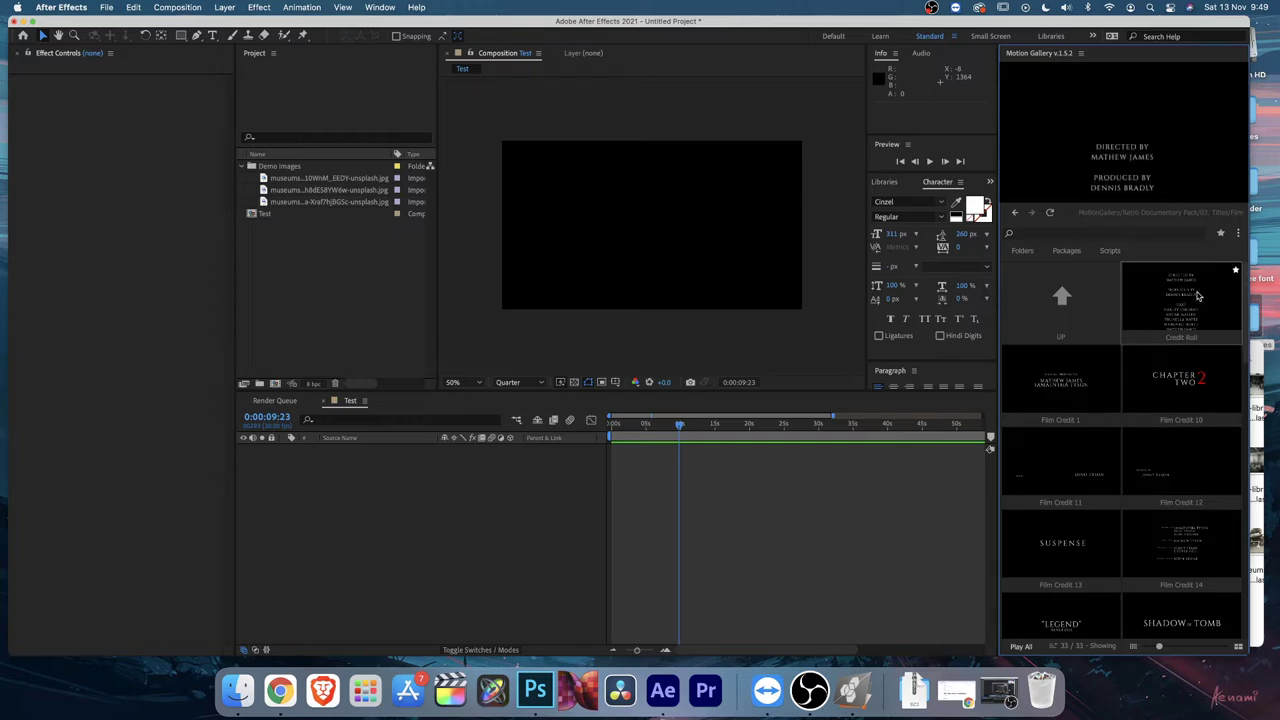
Step: Open the Self Resize Title folder of the Titles category and preview its title templates
{"action": "left_click", "coordinate": [1066, 298]}
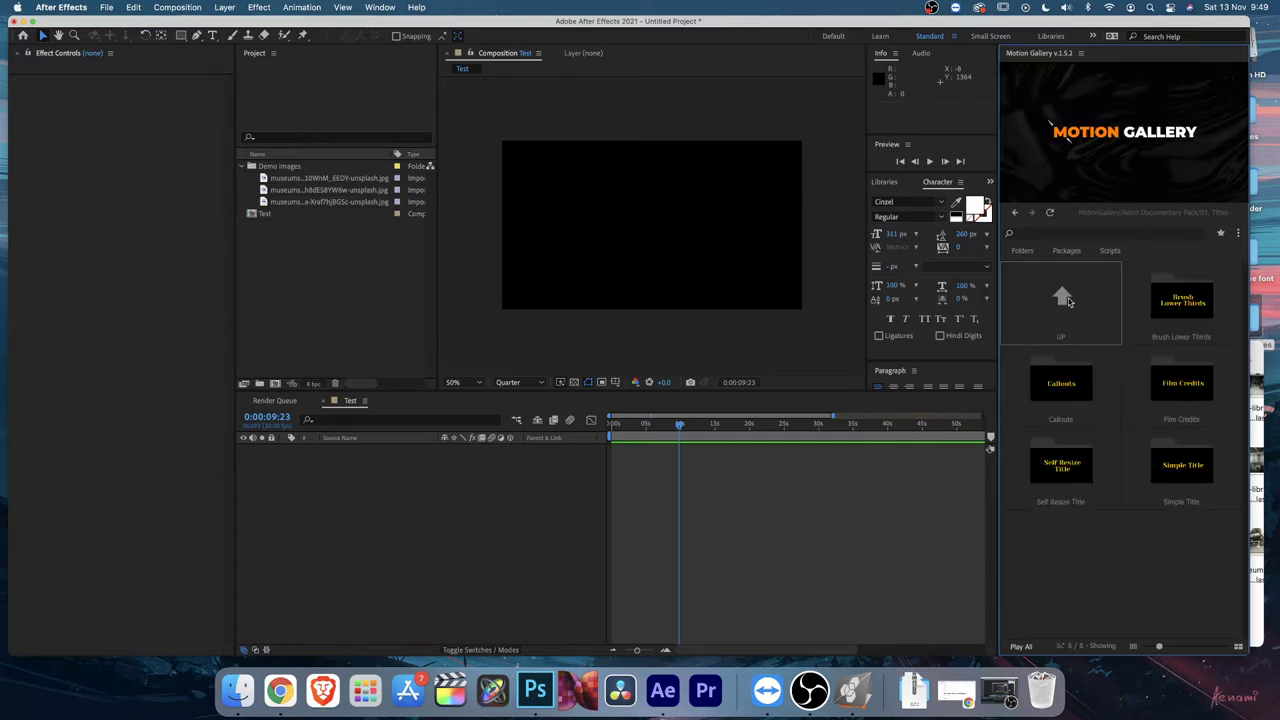
{"action": "left_click", "coordinate": [1073, 481]}
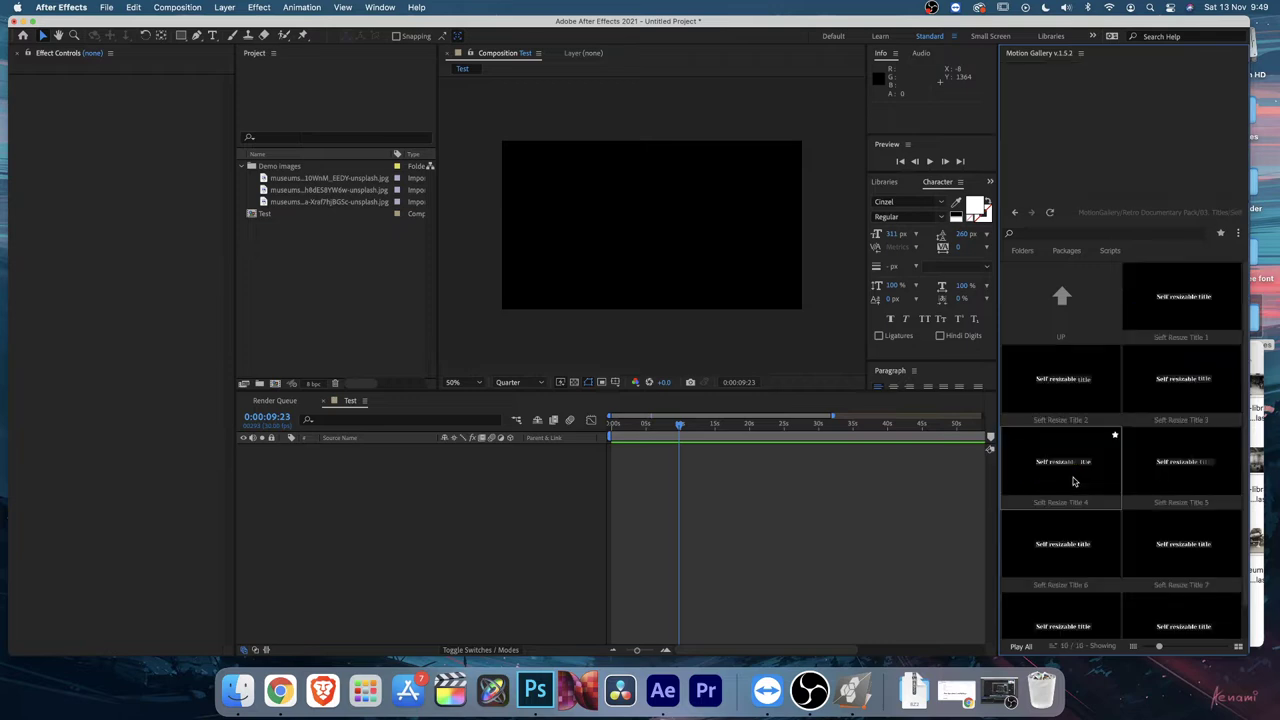
{"action": "mouse_move", "coordinate": [1174, 311]}
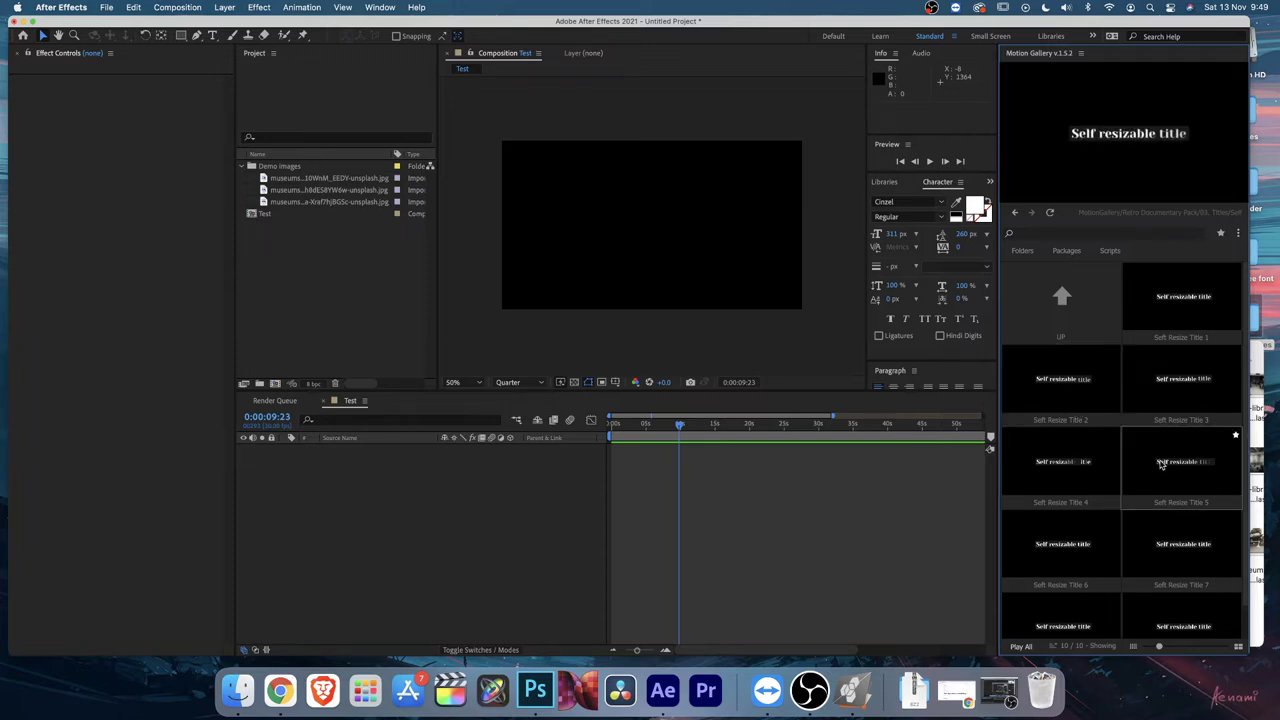
{"action": "scroll", "coordinate": [1162, 476], "scroll_direction": "down", "scroll_amount": 2}
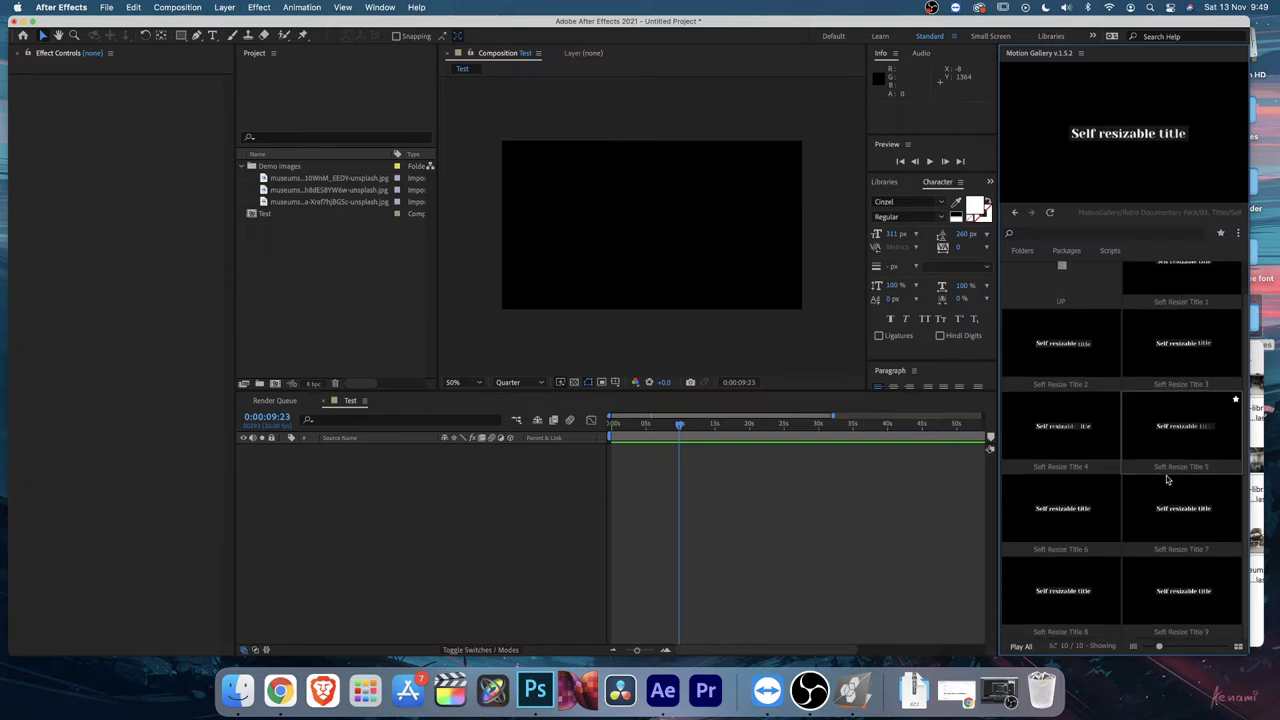
{"action": "scroll", "coordinate": [1086, 360], "scroll_direction": "up", "scroll_amount": 2}
Step: Look through the Simple Title templates and return to the pack's category list
{"action": "left_click", "coordinate": [1074, 330]}
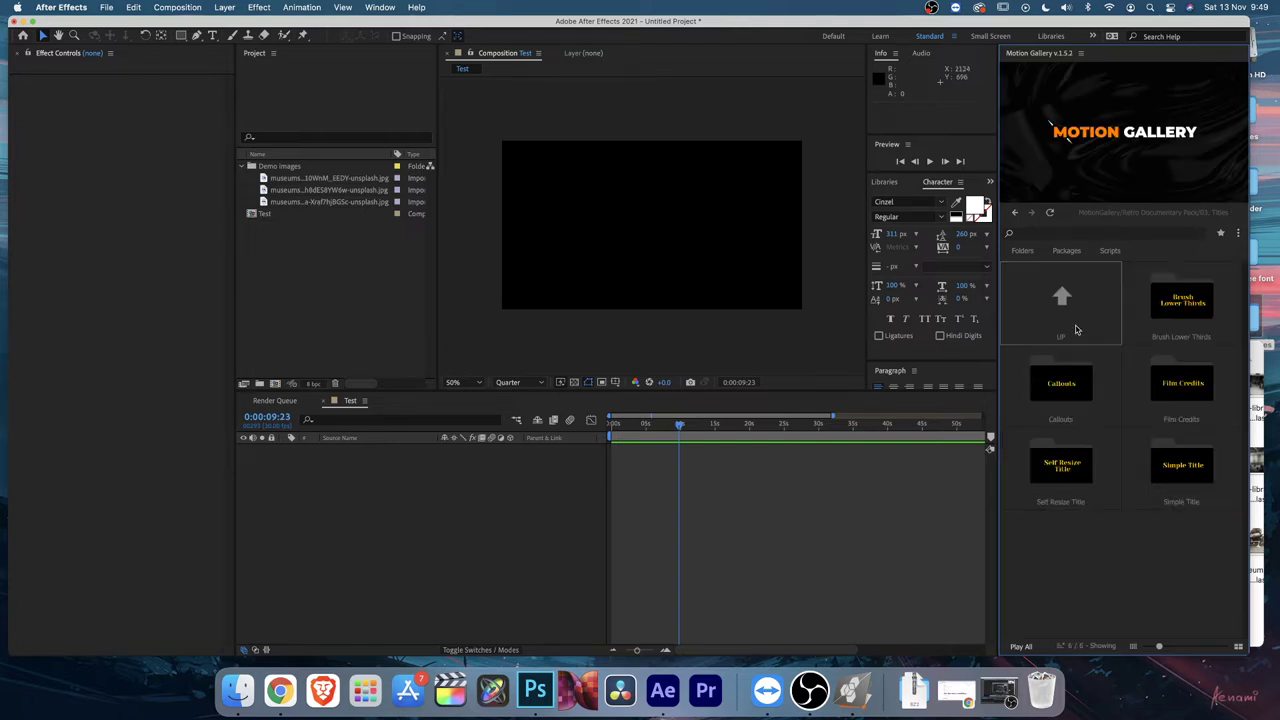
{"action": "left_click", "coordinate": [1183, 466]}
{"action": "scroll", "coordinate": [1233, 344], "scroll_direction": "down", "scroll_amount": 5}
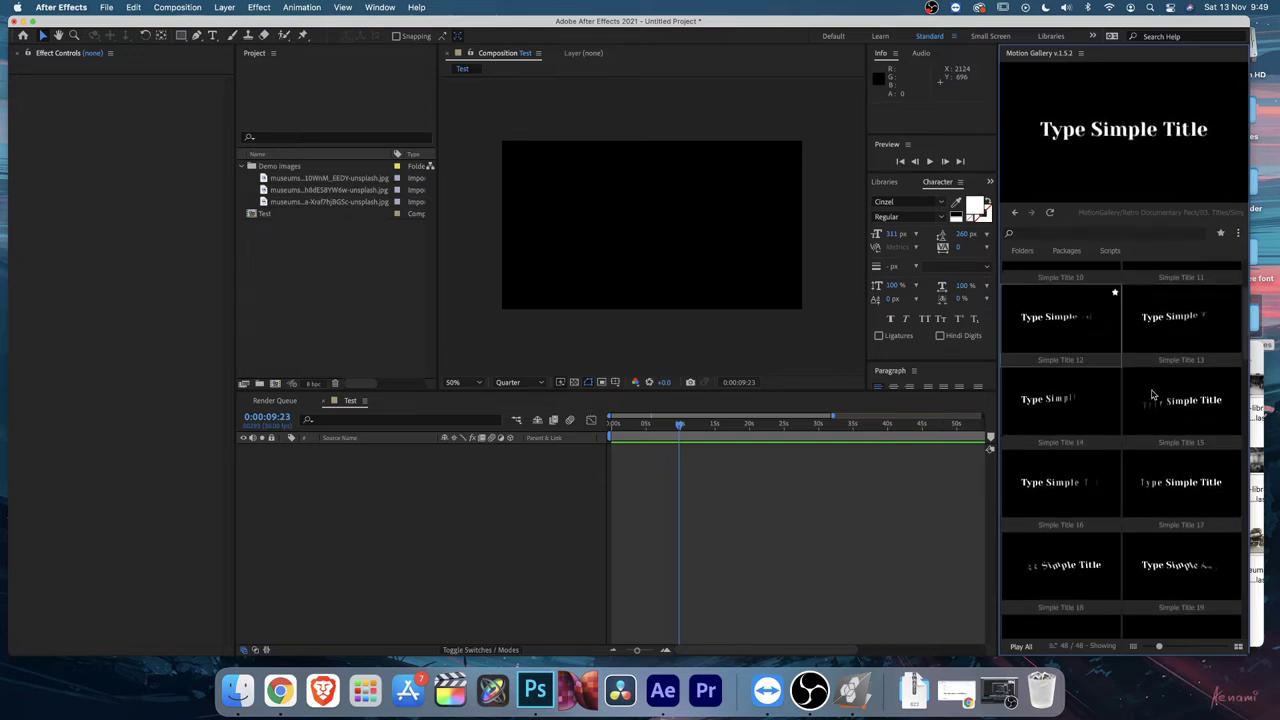
{"action": "scroll", "coordinate": [1068, 488], "scroll_direction": "down", "scroll_amount": 3}
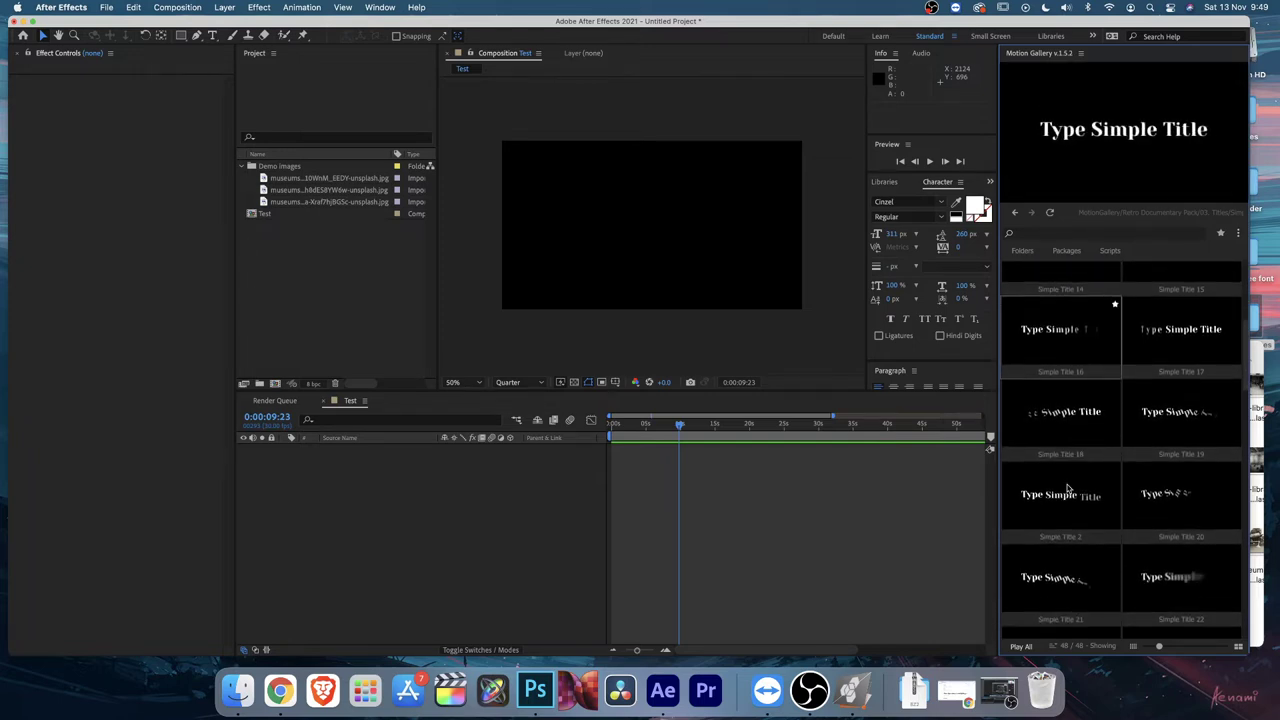
{"action": "scroll", "coordinate": [1068, 488], "scroll_direction": "down", "scroll_amount": 4}
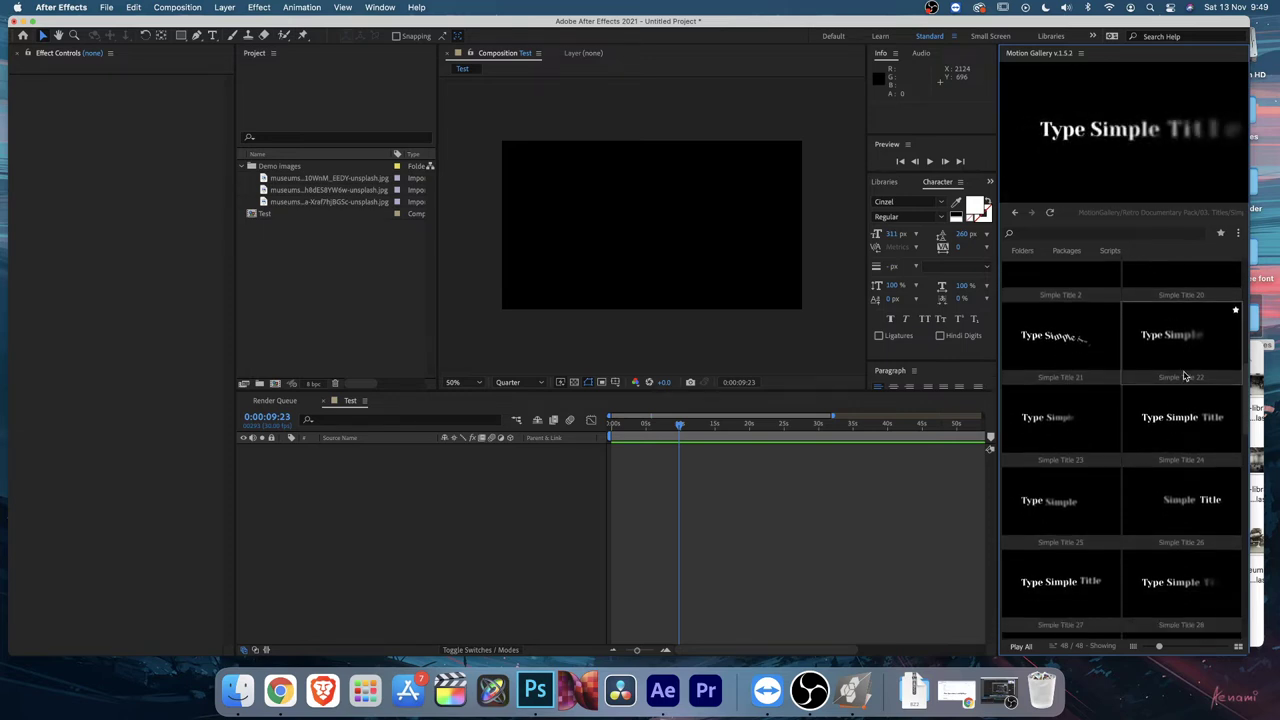
{"action": "scroll", "coordinate": [1184, 376], "scroll_direction": "up", "scroll_amount": 8}
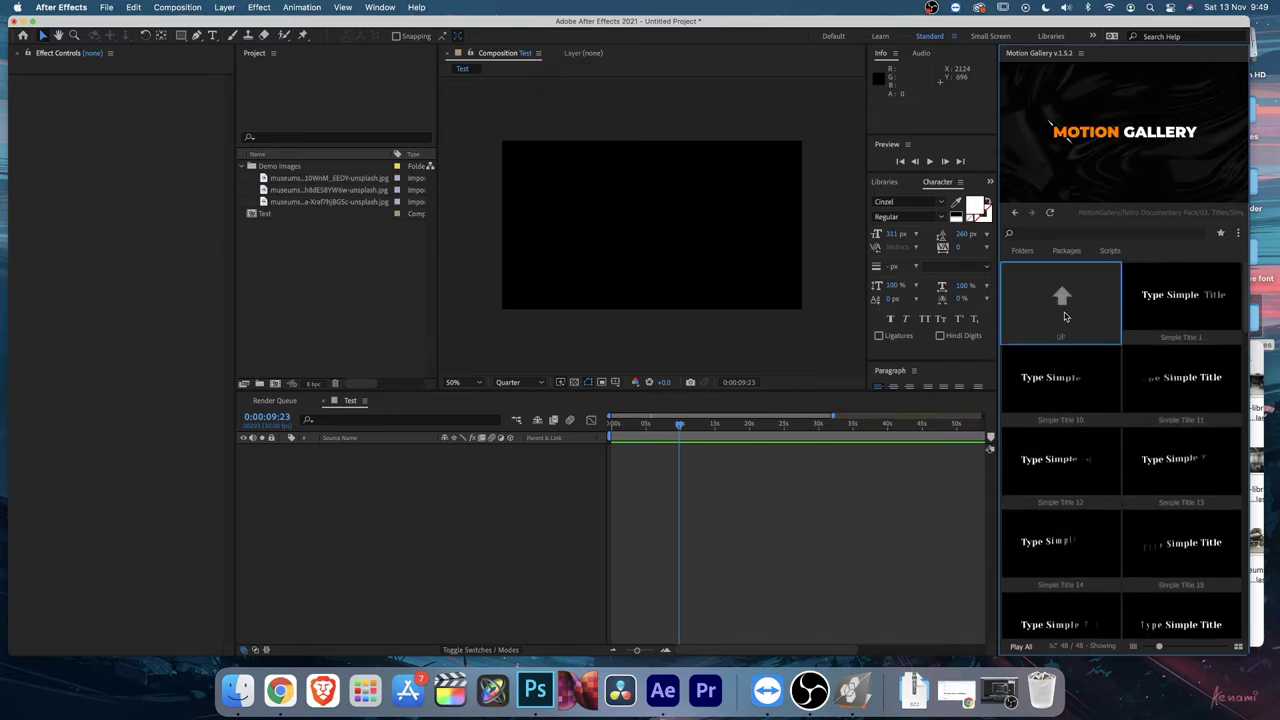
{"action": "left_click", "coordinate": [1065, 317]}
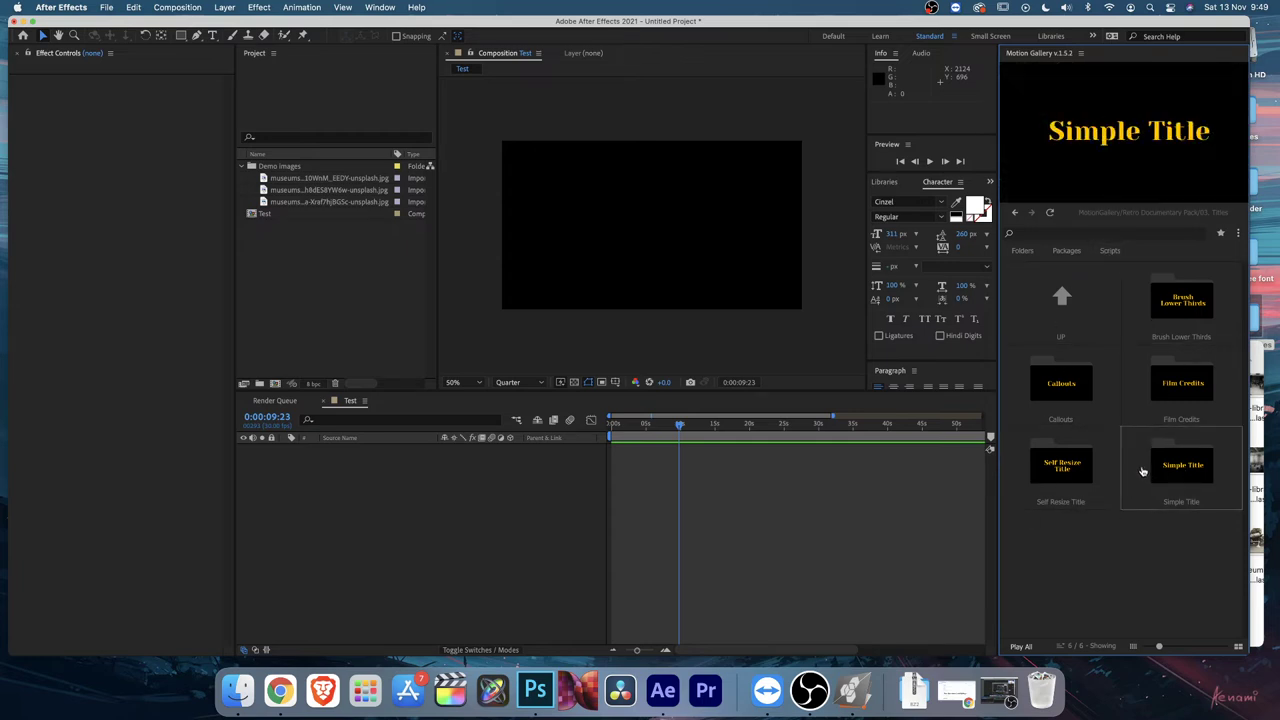
{"action": "left_click", "coordinate": [1065, 322]}
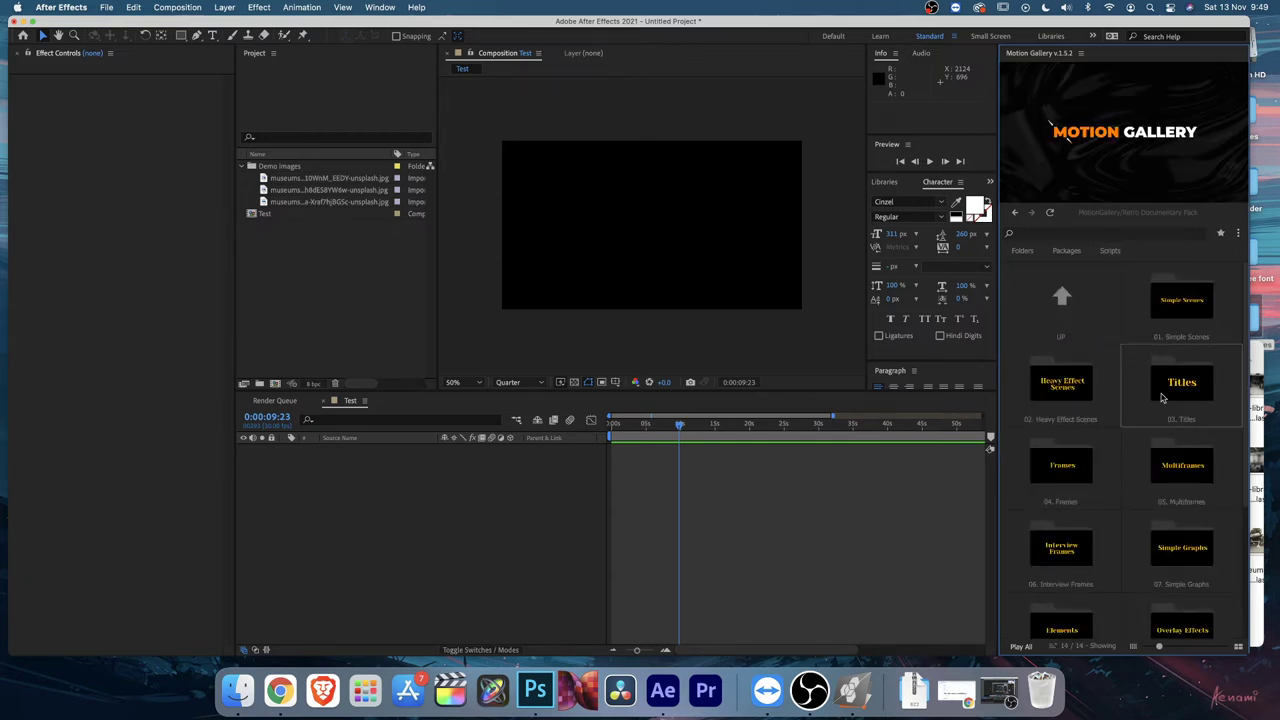
Step: Preview the Frame With Effects and Frames Clean templates in the Frames category, and return to the category list
{"action": "left_click", "coordinate": [1076, 480]}
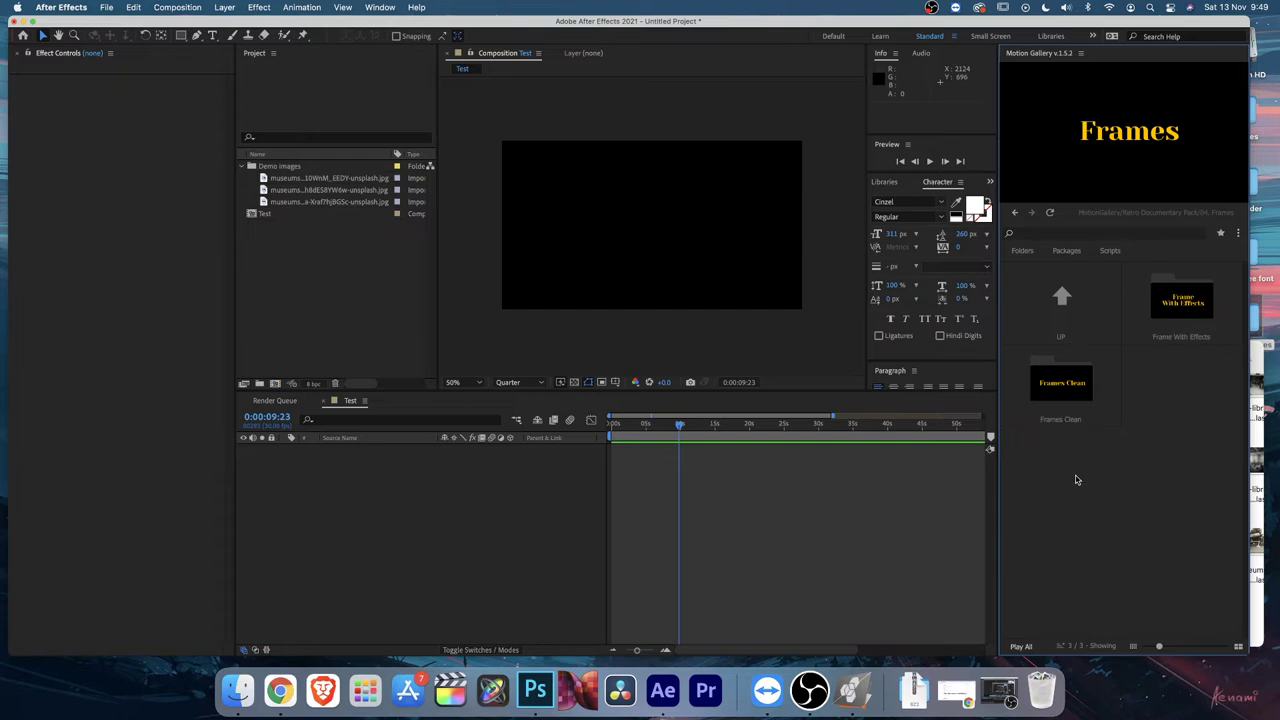
{"action": "left_click", "coordinate": [1180, 300]}
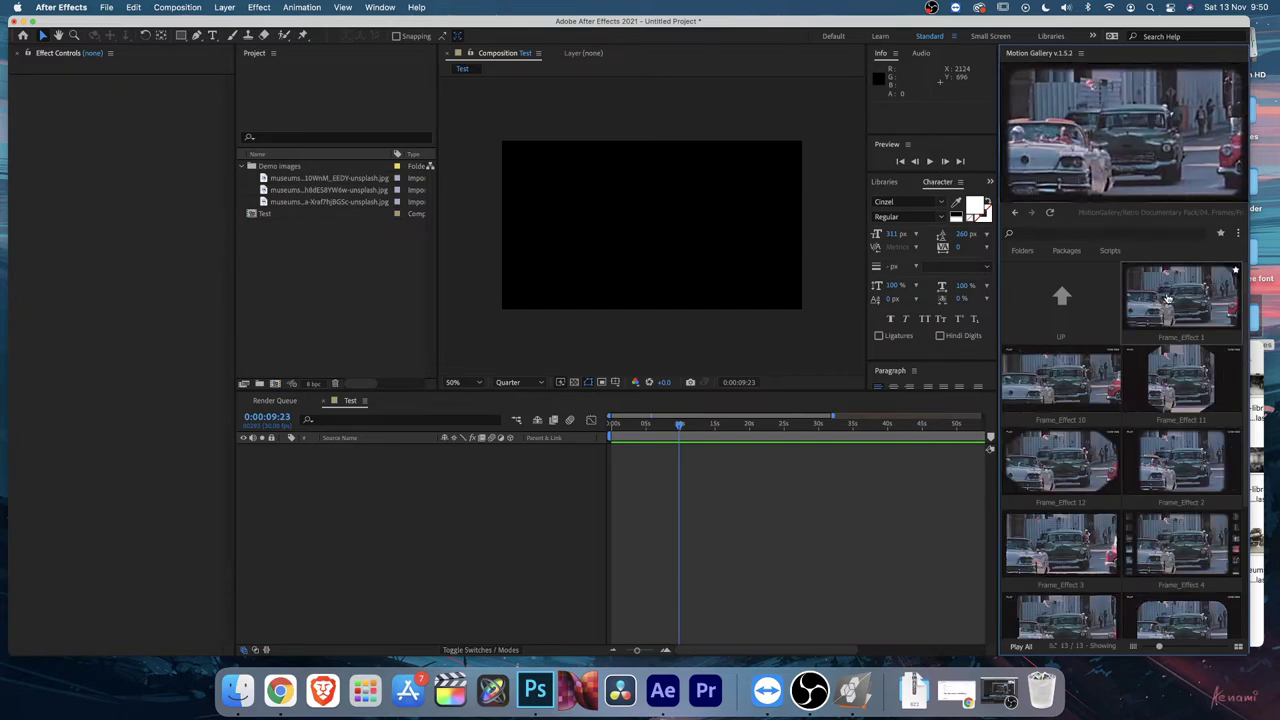
{"action": "left_click", "coordinate": [1061, 296]}
{"action": "left_click", "coordinate": [1070, 399]}
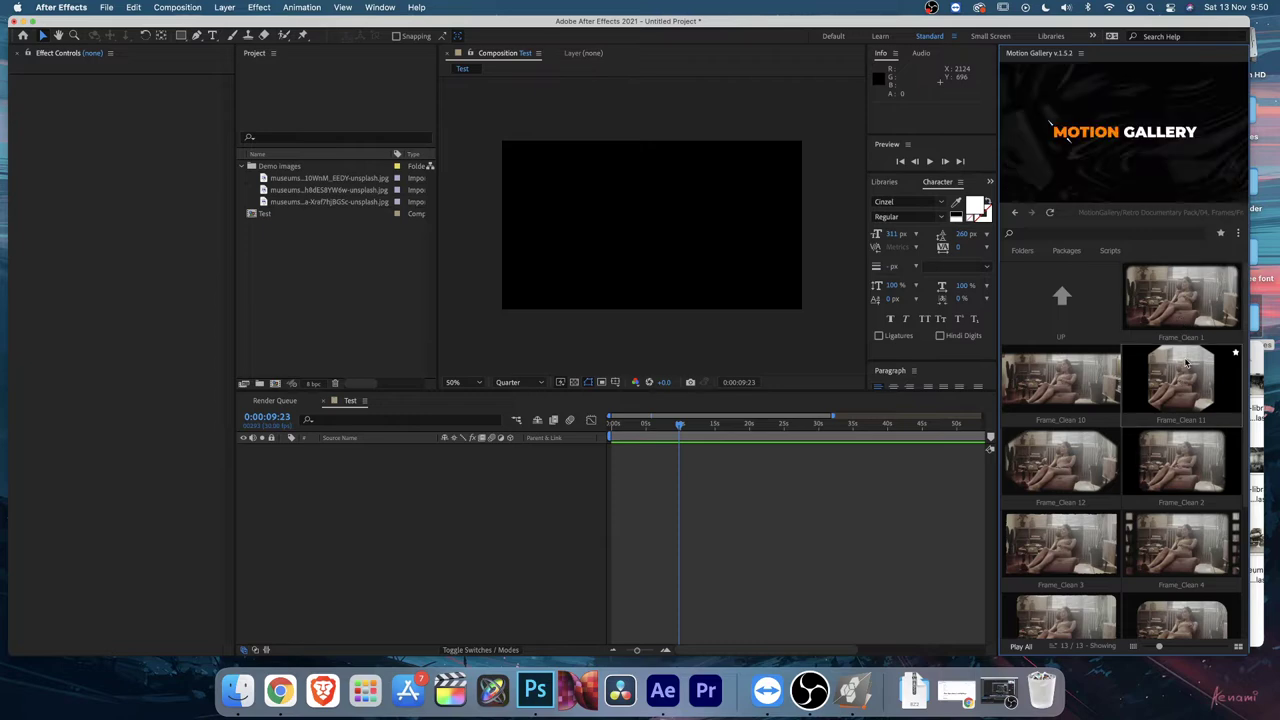
{"action": "scroll", "coordinate": [1070, 560], "scroll_direction": "down", "scroll_amount": 5}
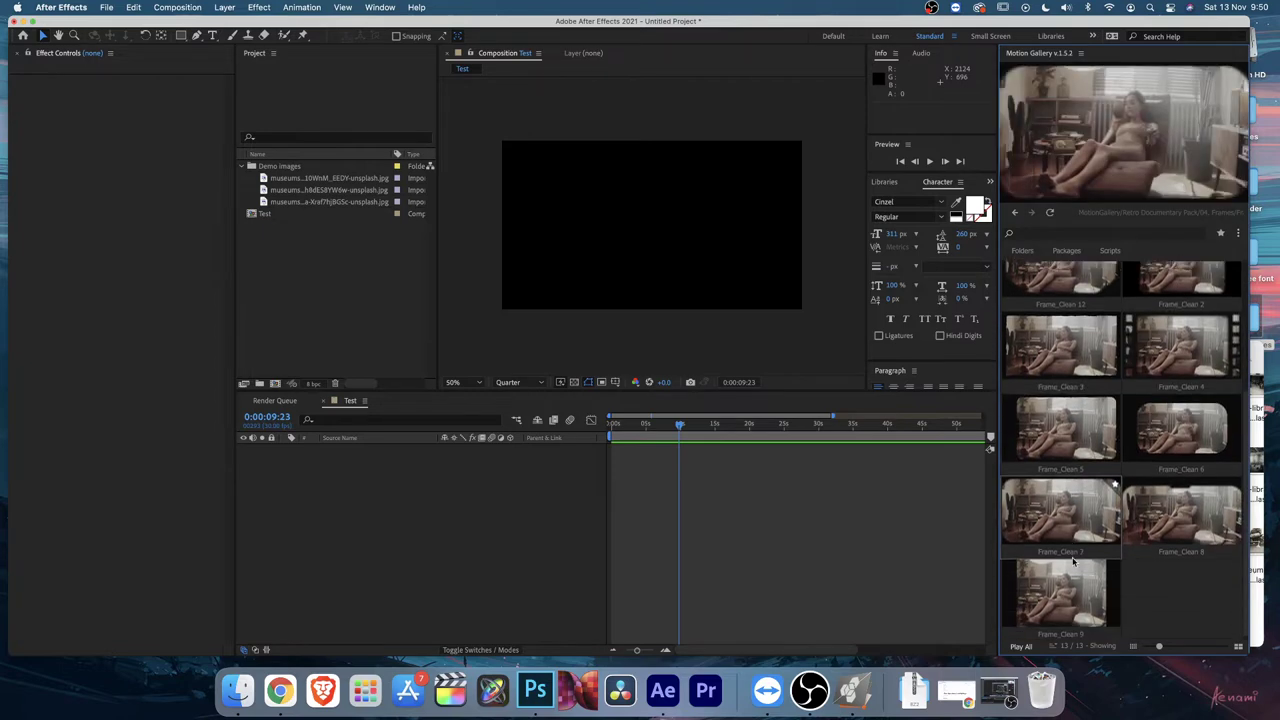
{"action": "scroll", "coordinate": [1155, 499], "scroll_direction": "up", "scroll_amount": 5}
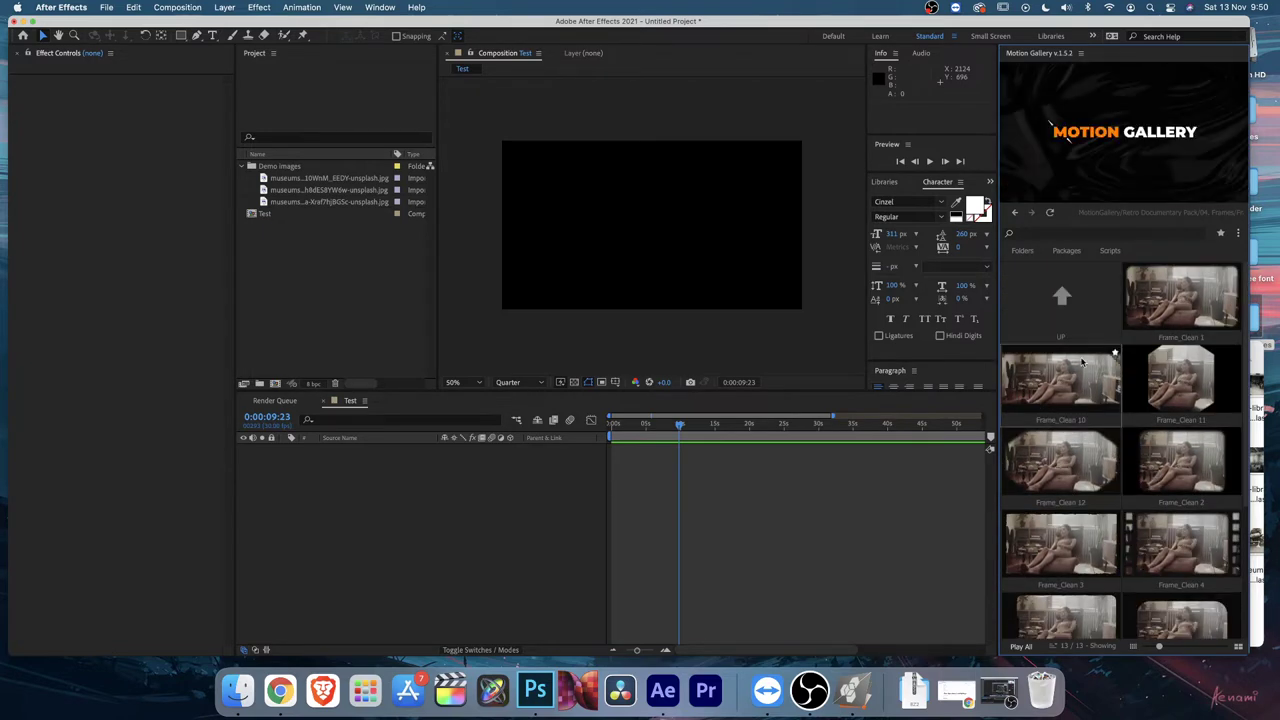
{"action": "left_click", "coordinate": [1061, 296]}
{"action": "left_click", "coordinate": [1061, 296]}
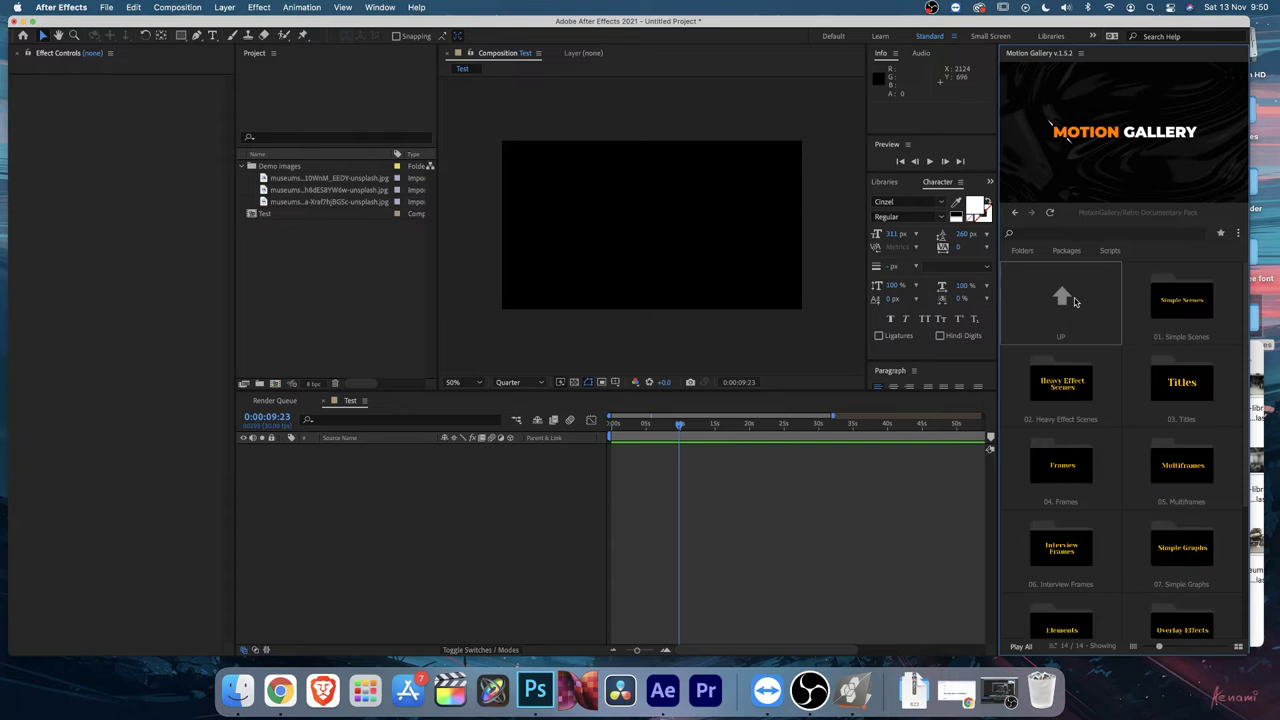
Step: Preview the multi-screen templates in Multiframes and the templates in Interview Frames, returning to the category list
{"action": "left_click", "coordinate": [1188, 468]}
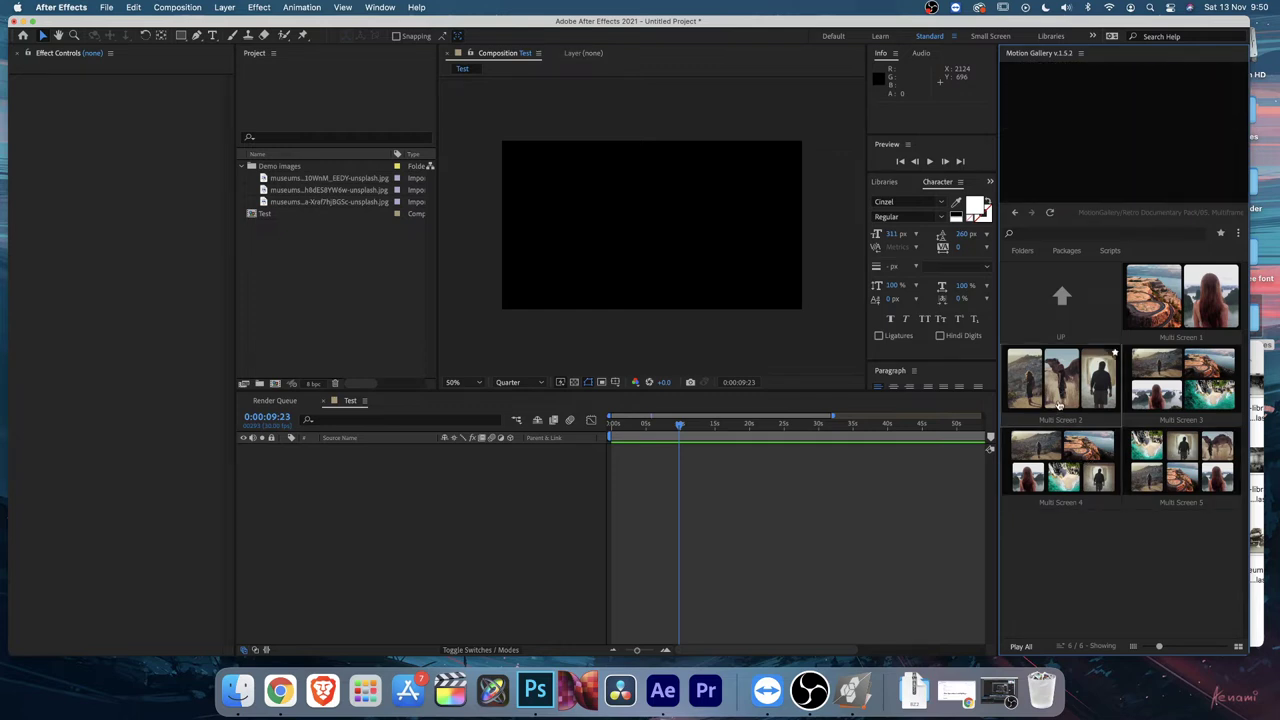
{"action": "left_click", "coordinate": [1061, 296]}
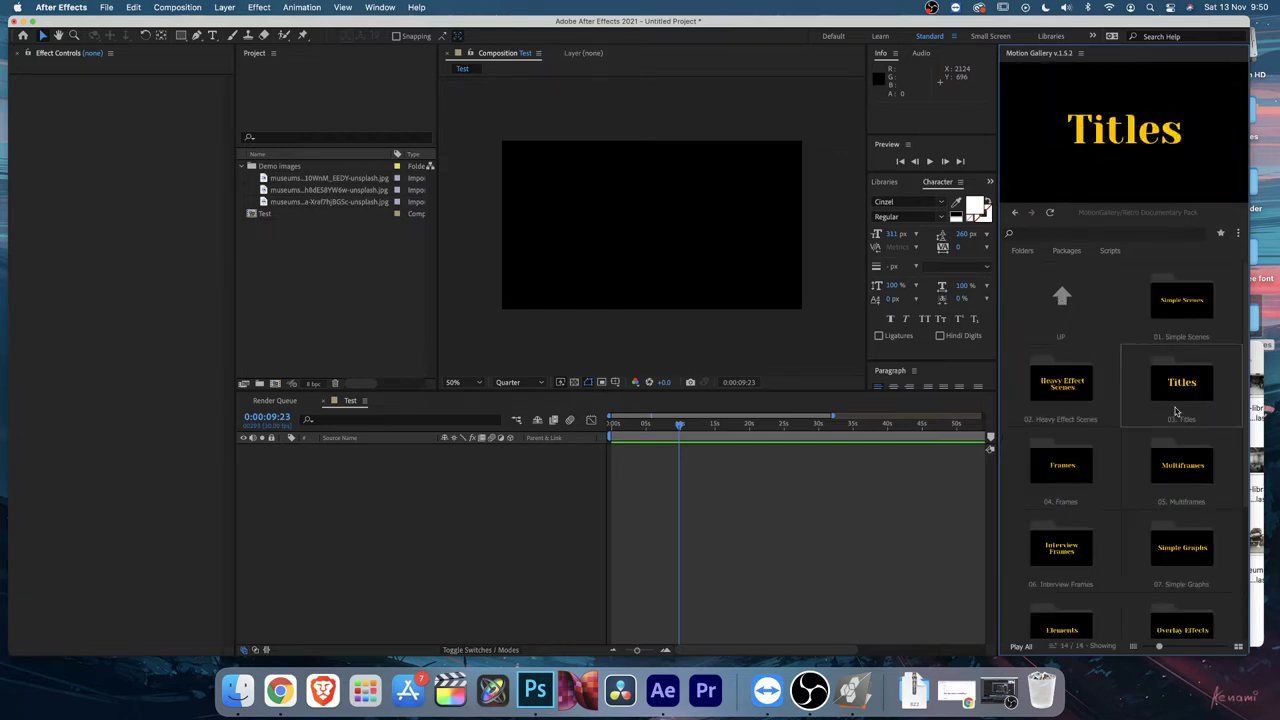
{"action": "scroll", "coordinate": [1173, 477], "scroll_direction": "down", "scroll_amount": 1}
{"action": "left_click", "coordinate": [1061, 520]}
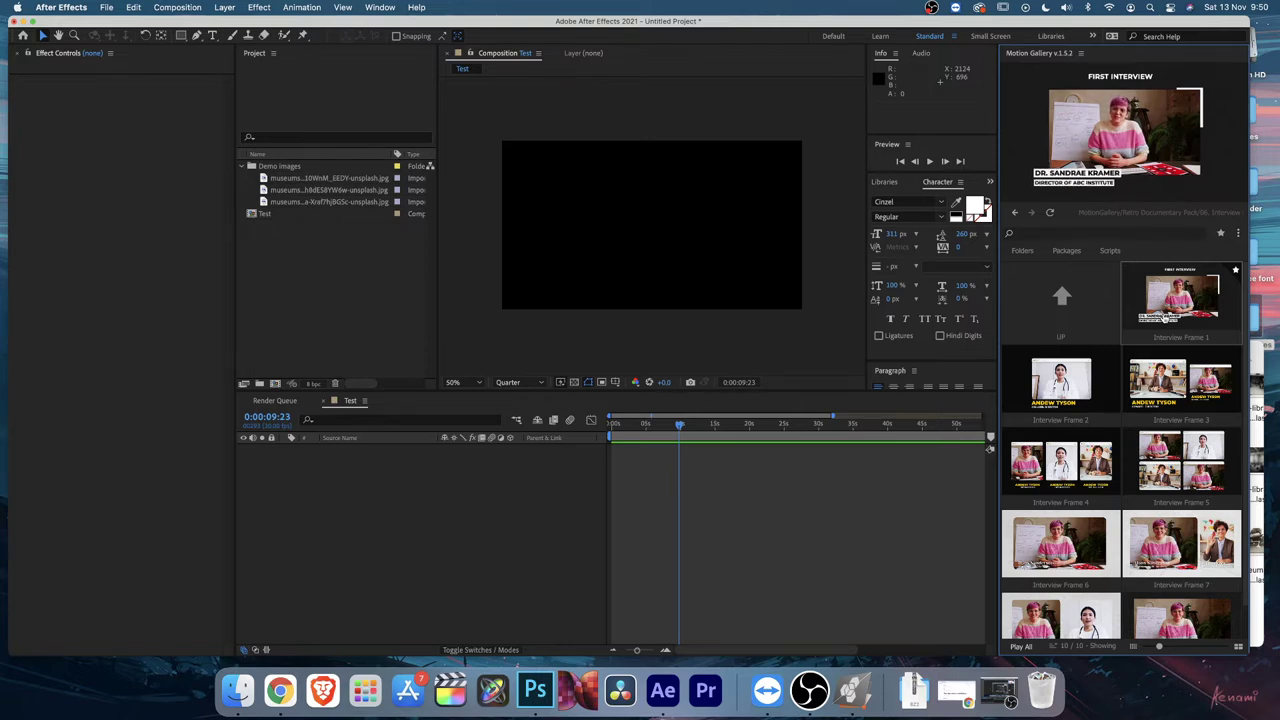
{"action": "left_click", "coordinate": [1061, 296]}
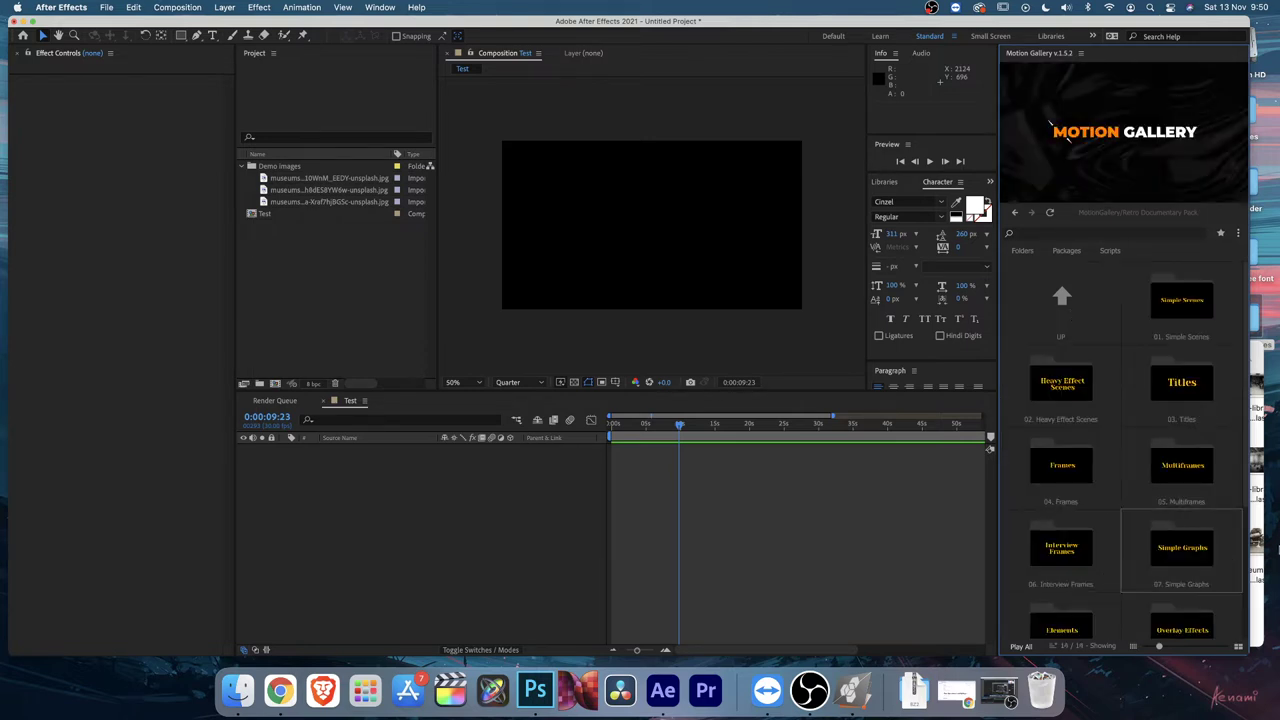
Step: Open the Simple Graphs category and preview its bar graph templates
{"action": "left_click", "coordinate": [1199, 553]}
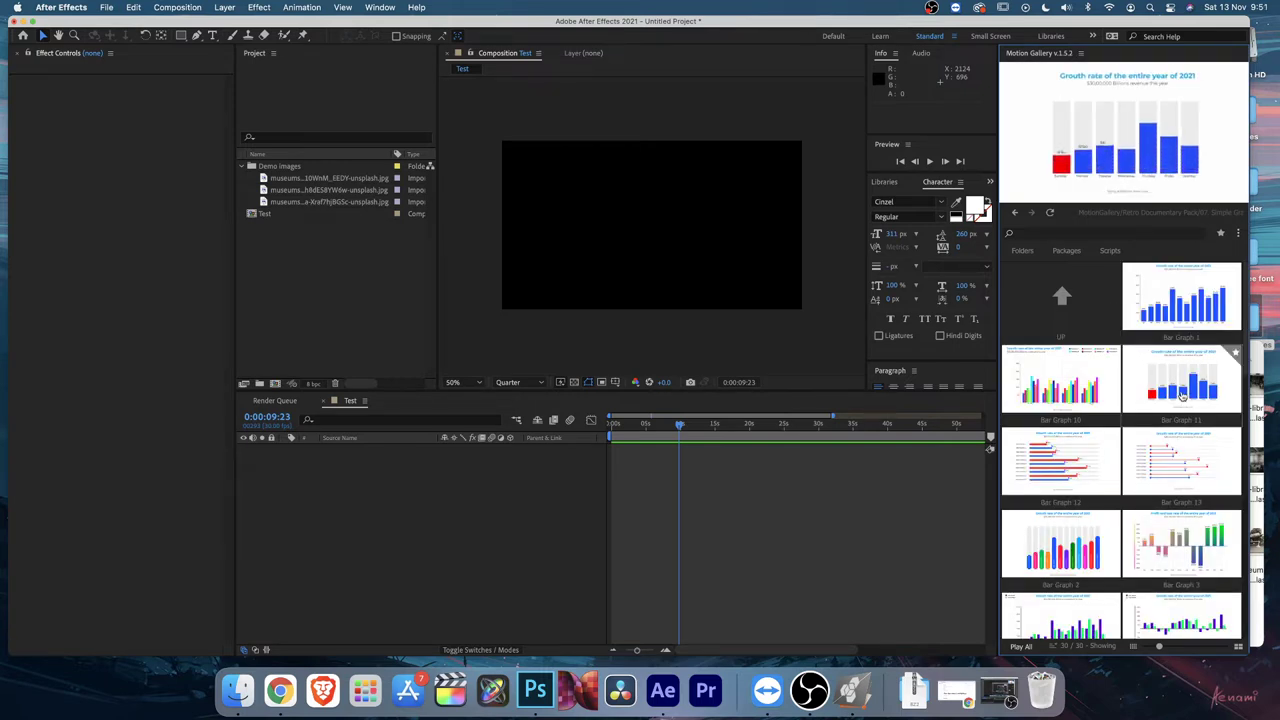
{"action": "scroll", "coordinate": [1181, 396], "scroll_direction": "down", "scroll_amount": 2}
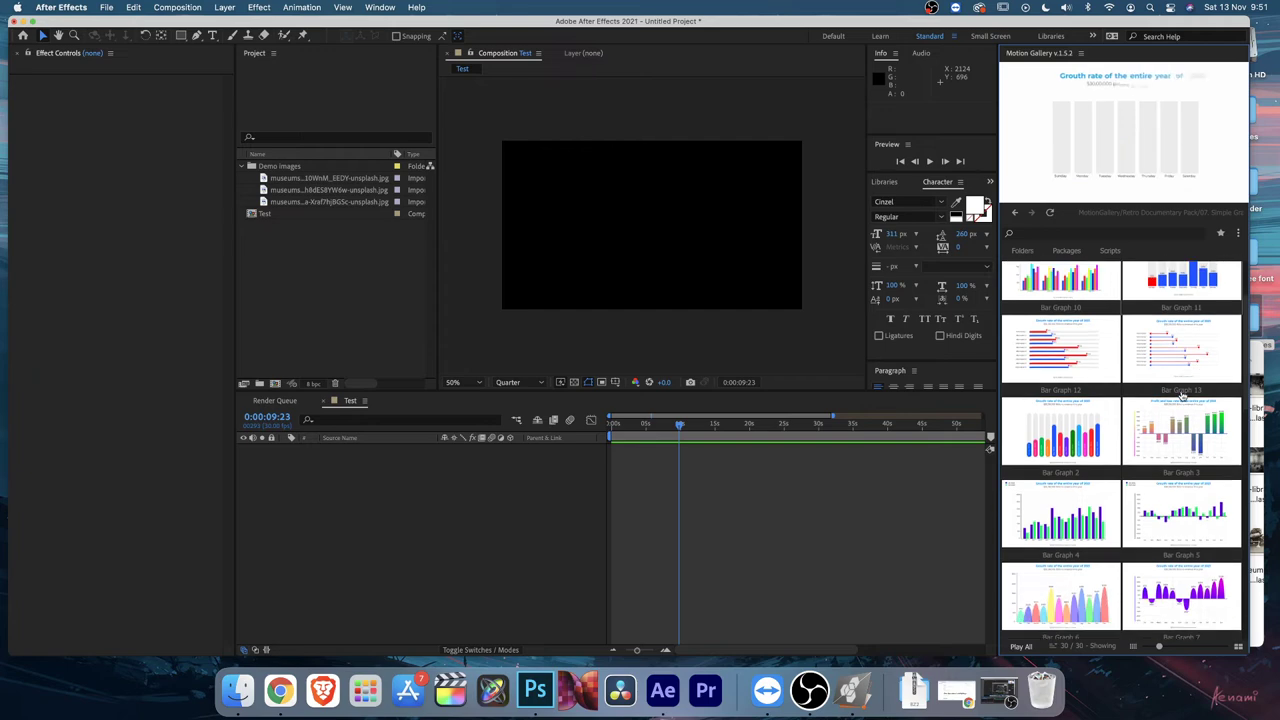
{"action": "scroll", "coordinate": [1181, 396], "scroll_direction": "down", "scroll_amount": 2}
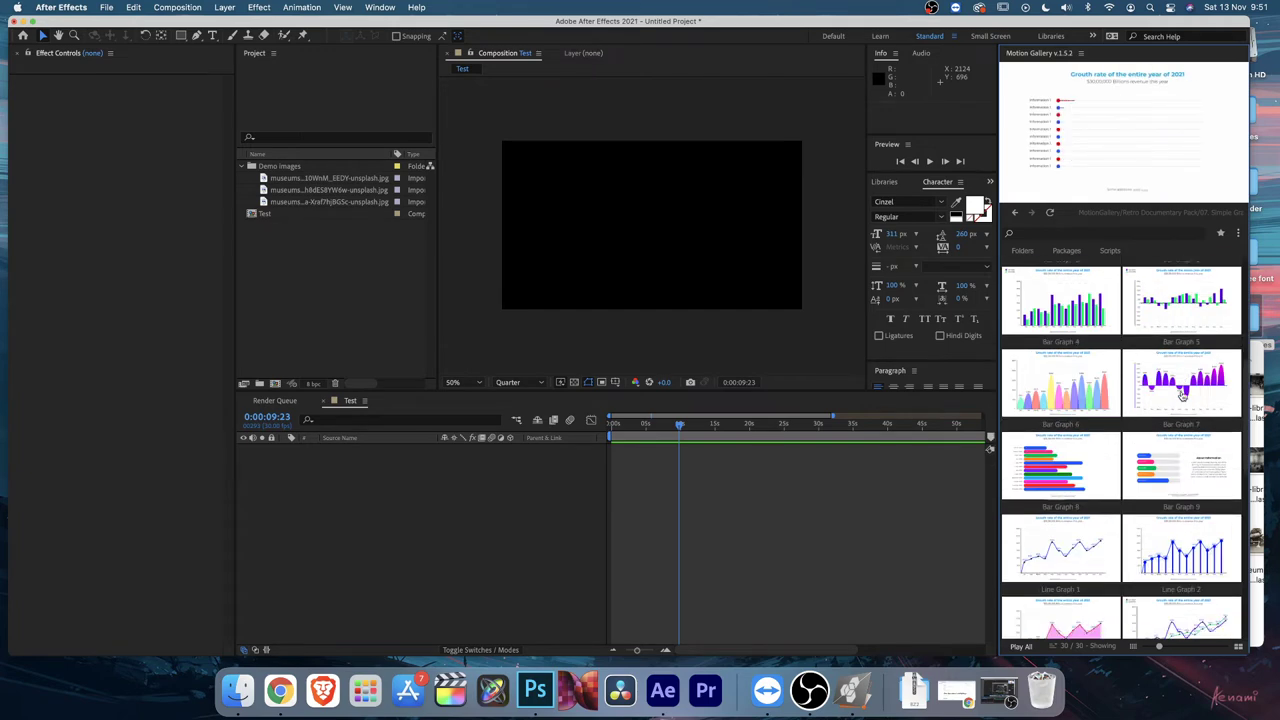
{"action": "scroll", "coordinate": [1178, 370], "scroll_direction": "up", "scroll_amount": 4}
{"action": "scroll", "coordinate": [1176, 354], "scroll_direction": "down", "scroll_amount": 3}
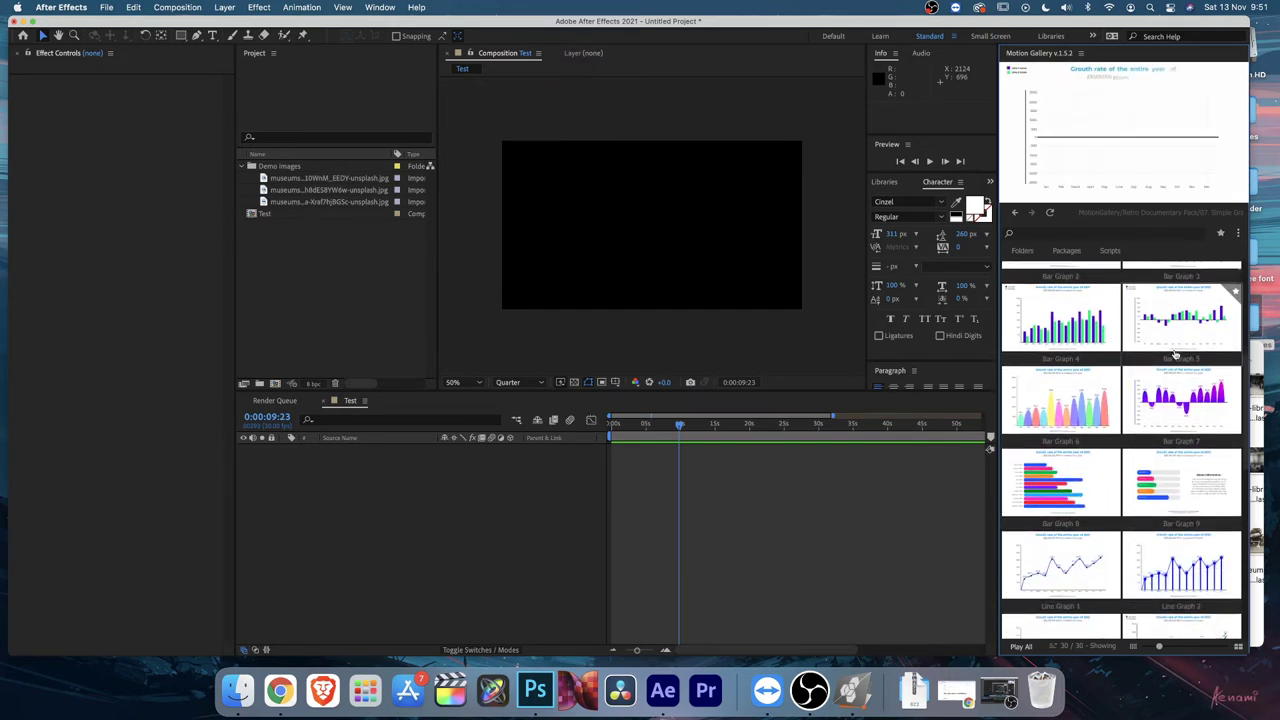
{"action": "scroll", "coordinate": [1176, 354], "scroll_direction": "up", "scroll_amount": 3}
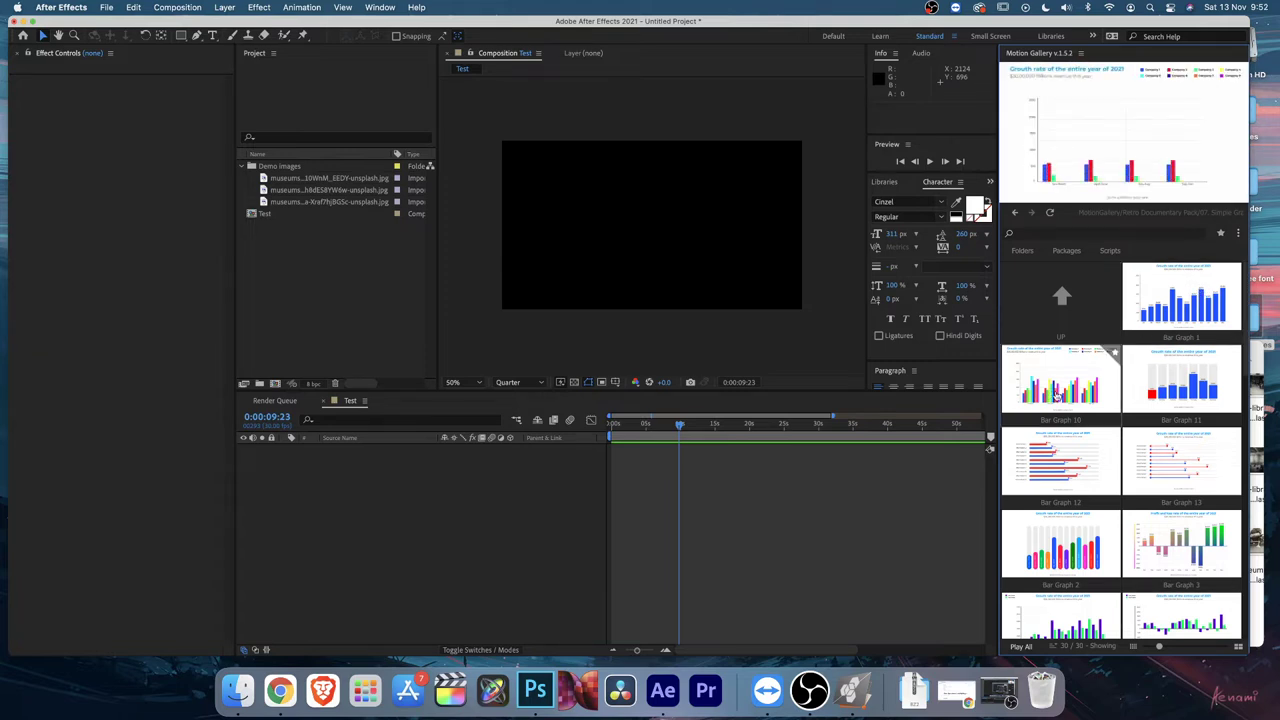
{"action": "scroll", "coordinate": [1210, 398], "scroll_direction": "down", "scroll_amount": 5}
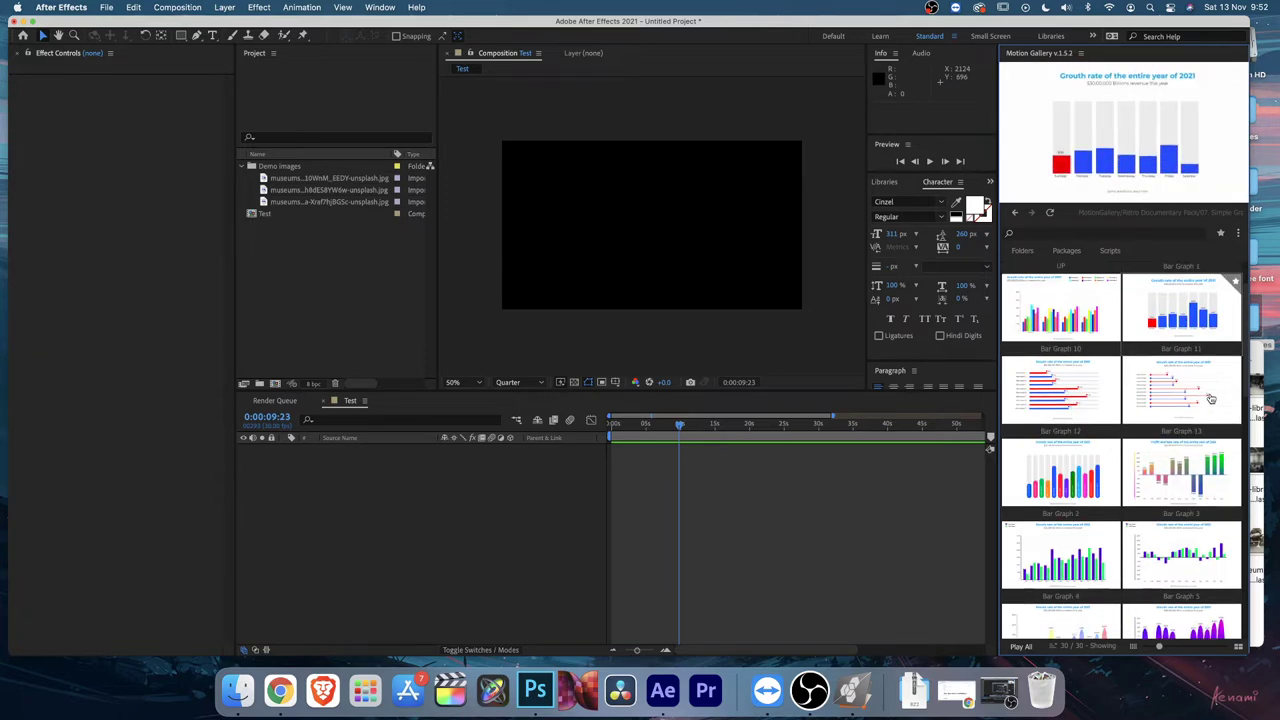
Step: Look through the line, pie and population graph templates, and return to the pack's category list
{"action": "scroll", "coordinate": [1210, 398], "scroll_direction": "down", "scroll_amount": 5}
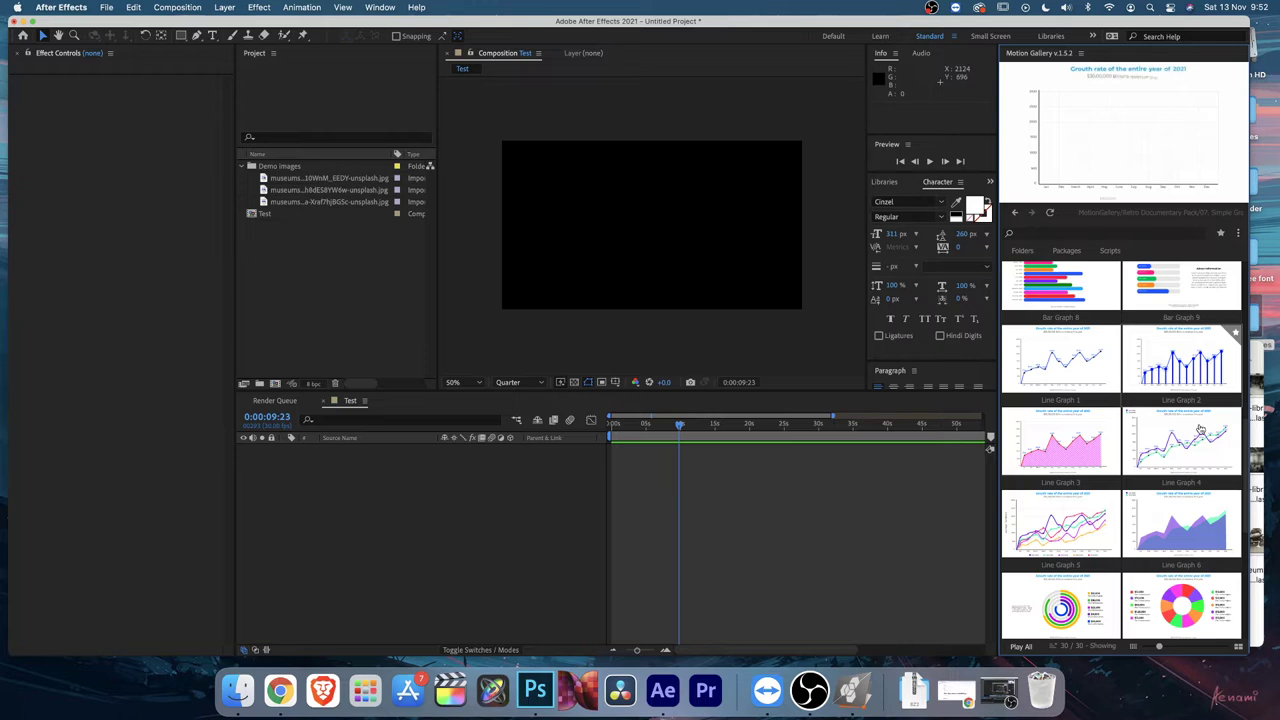
{"action": "scroll", "coordinate": [1200, 435], "scroll_direction": "down", "scroll_amount": 3}
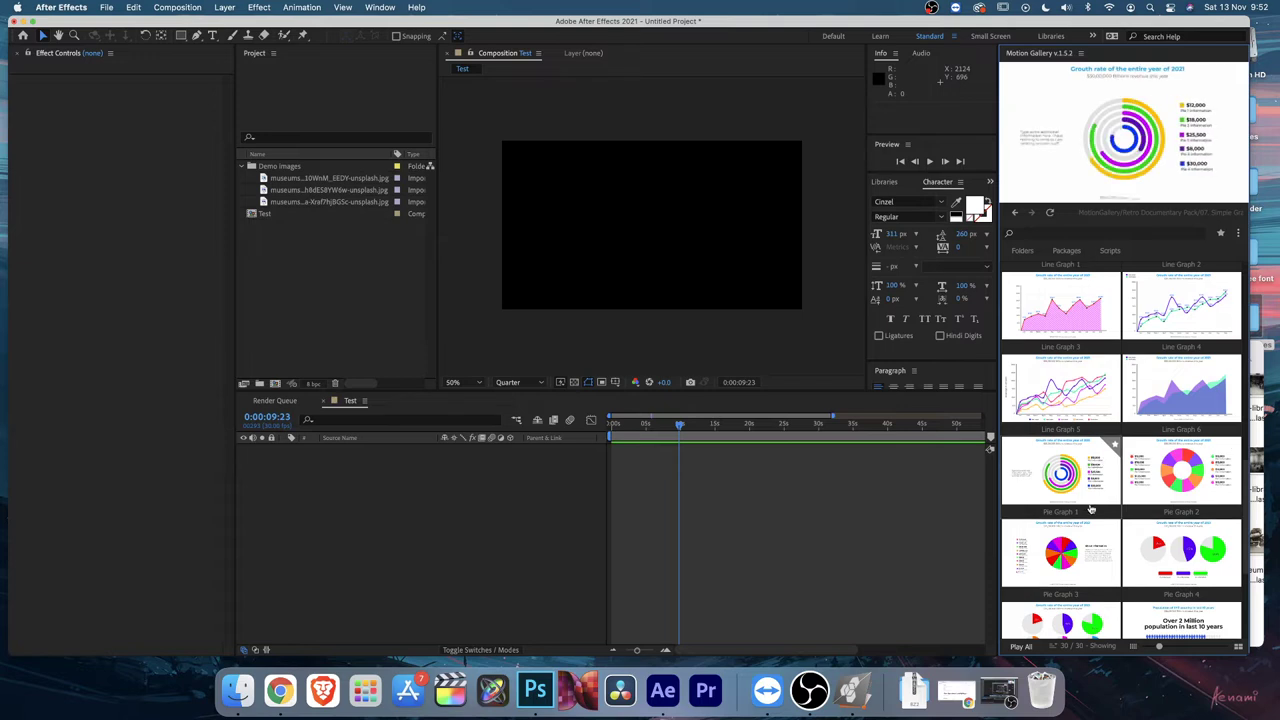
{"action": "scroll", "coordinate": [1178, 497], "scroll_direction": "down", "scroll_amount": 3}
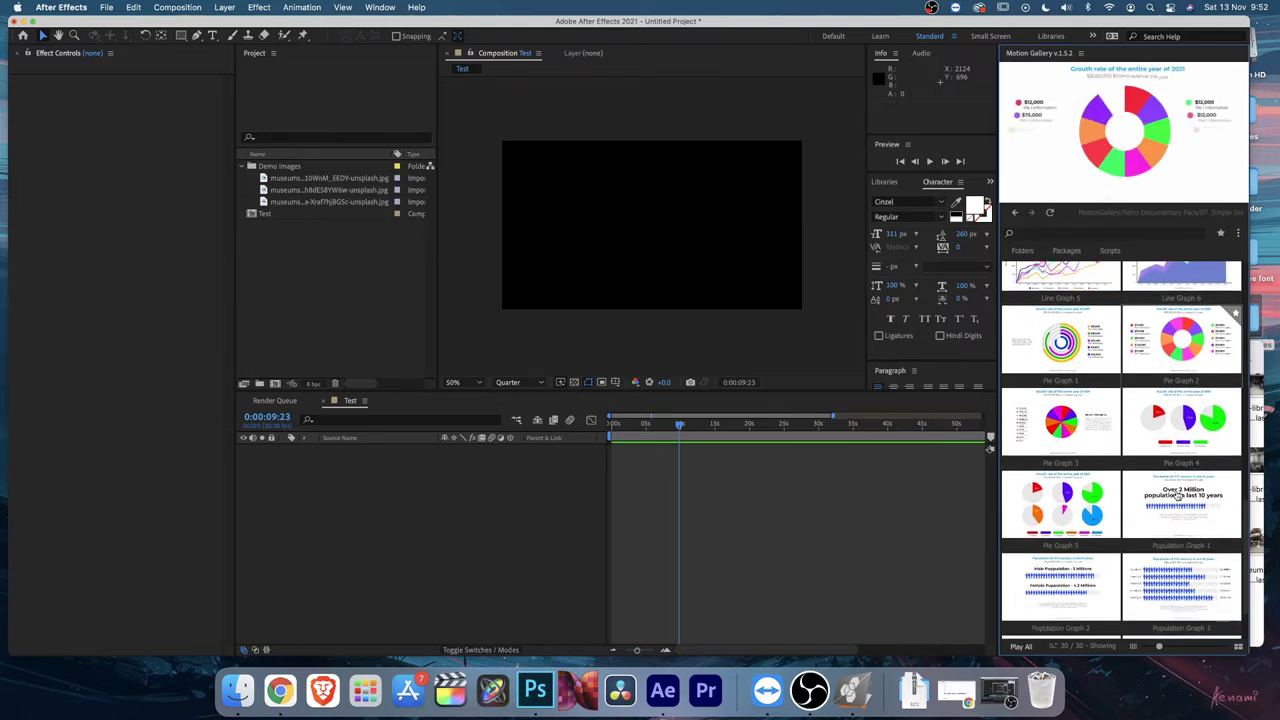
{"action": "scroll", "coordinate": [1179, 470], "scroll_direction": "down", "scroll_amount": 2}
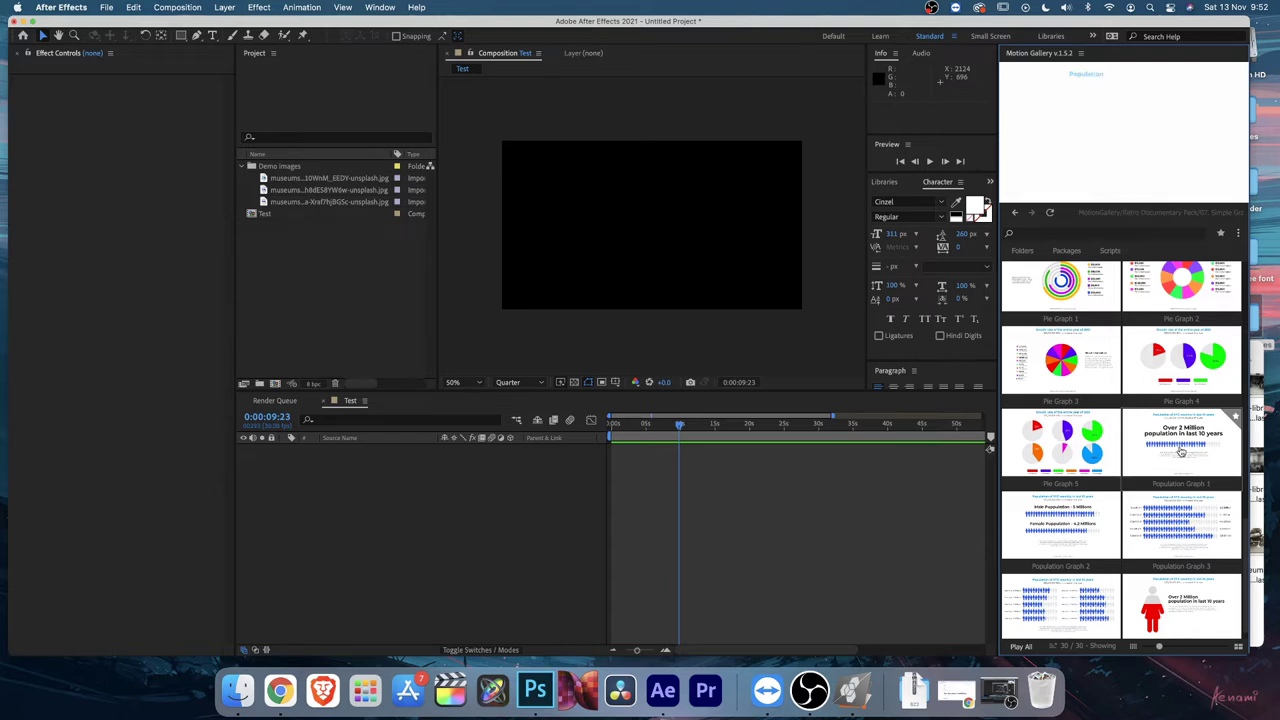
{"action": "scroll", "coordinate": [1180, 460], "scroll_direction": "down", "scroll_amount": 1}
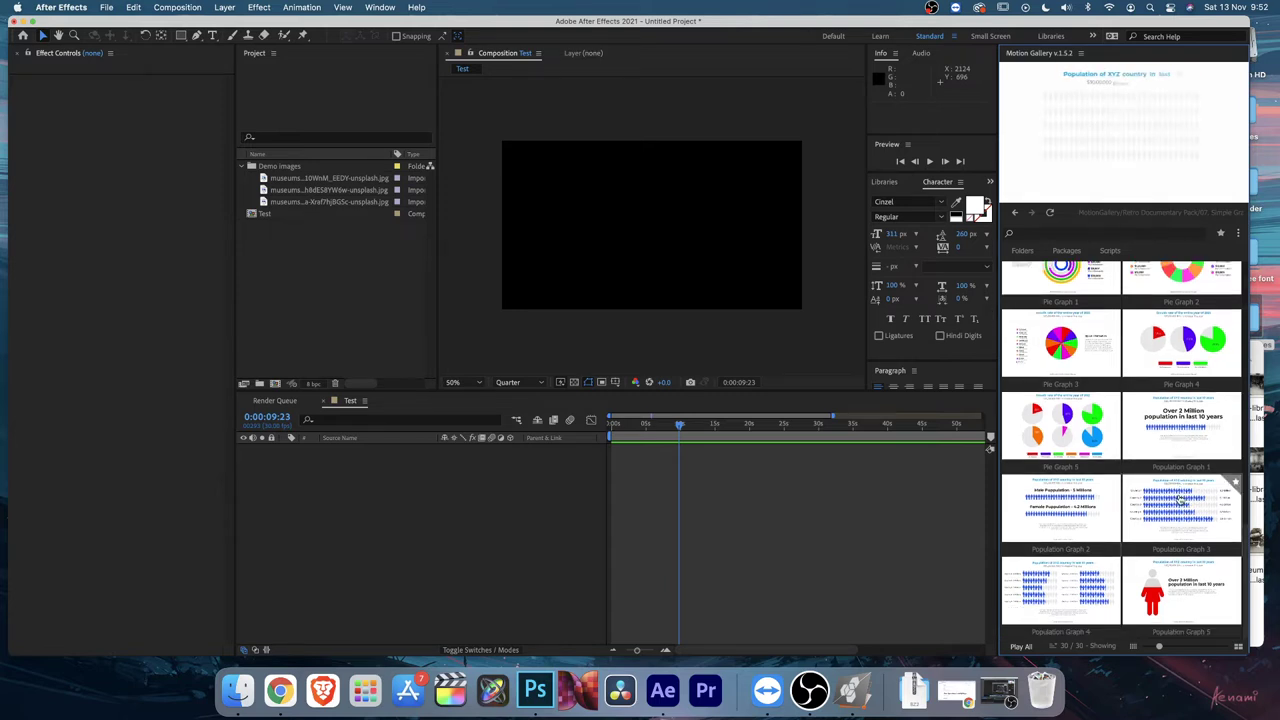
{"action": "scroll", "coordinate": [1185, 580], "scroll_direction": "up", "scroll_amount": 10}
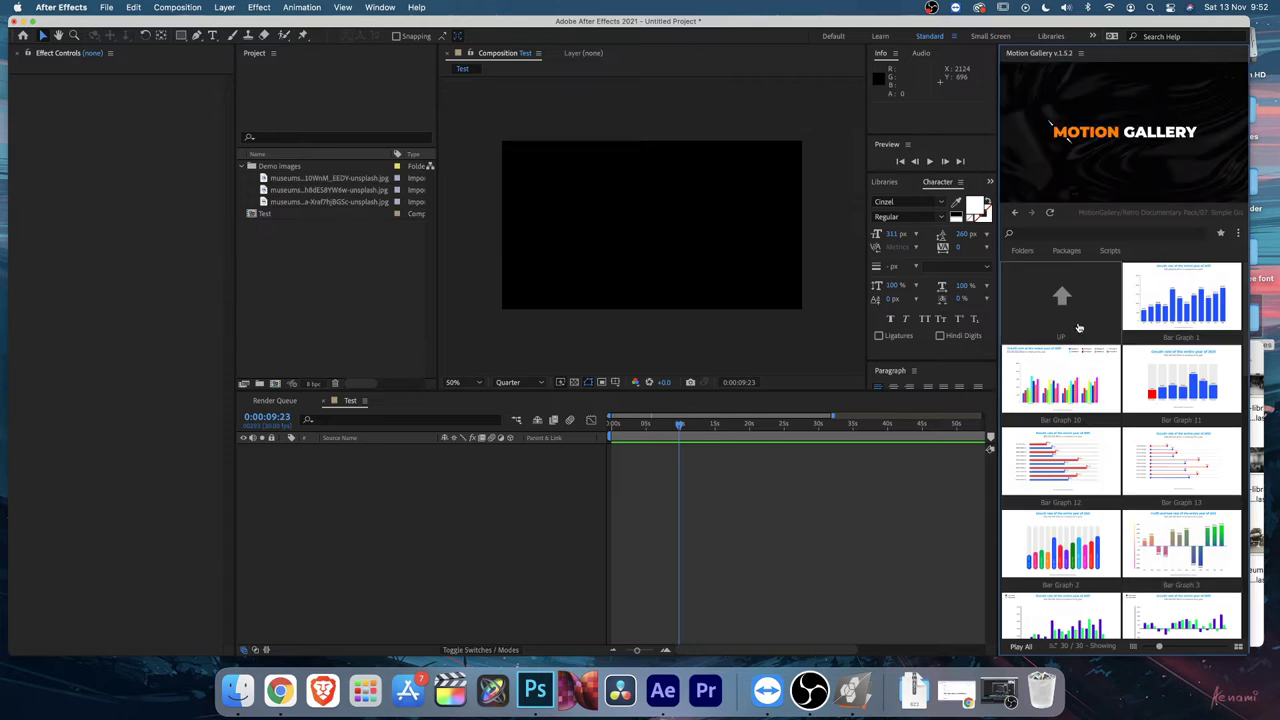
{"action": "double_click", "coordinate": [1062, 292]}
Step: Preview the arrow, circle, cross, line and year templates in the Elements category, and return to the category list
{"action": "scroll", "coordinate": [1193, 582], "scroll_direction": "down", "scroll_amount": 4}
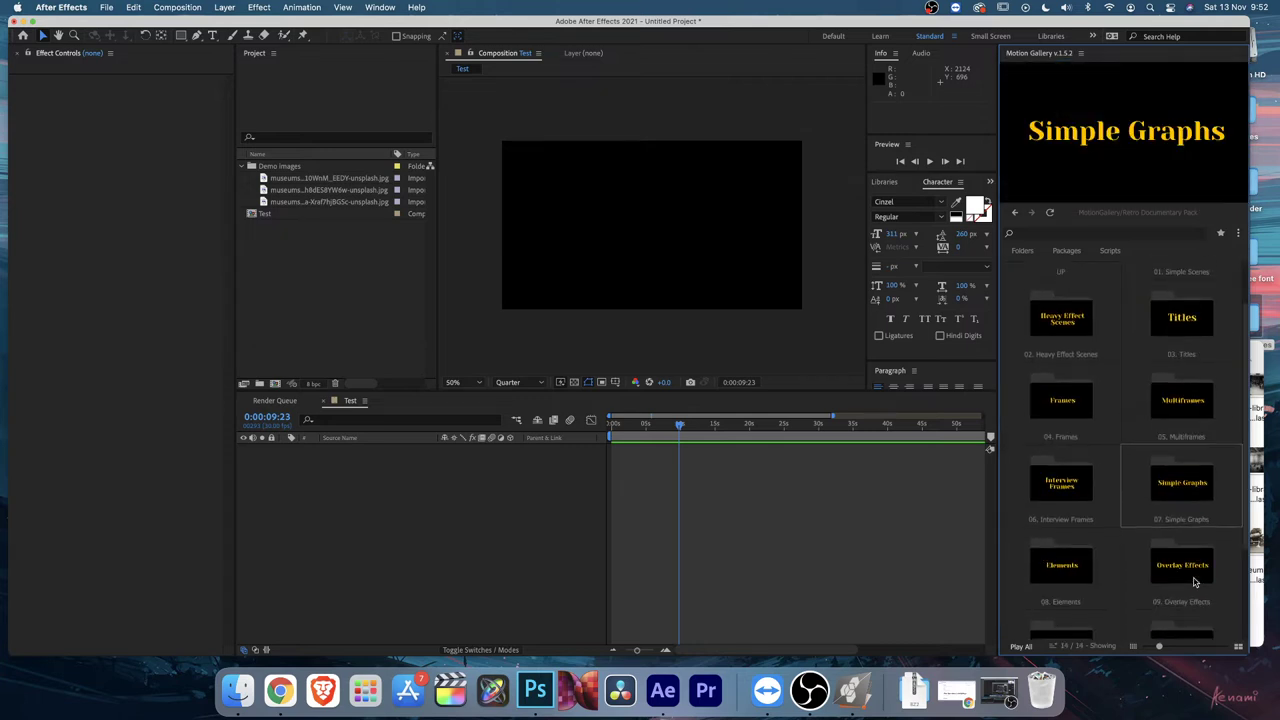
{"action": "double_click", "coordinate": [1038, 563]}
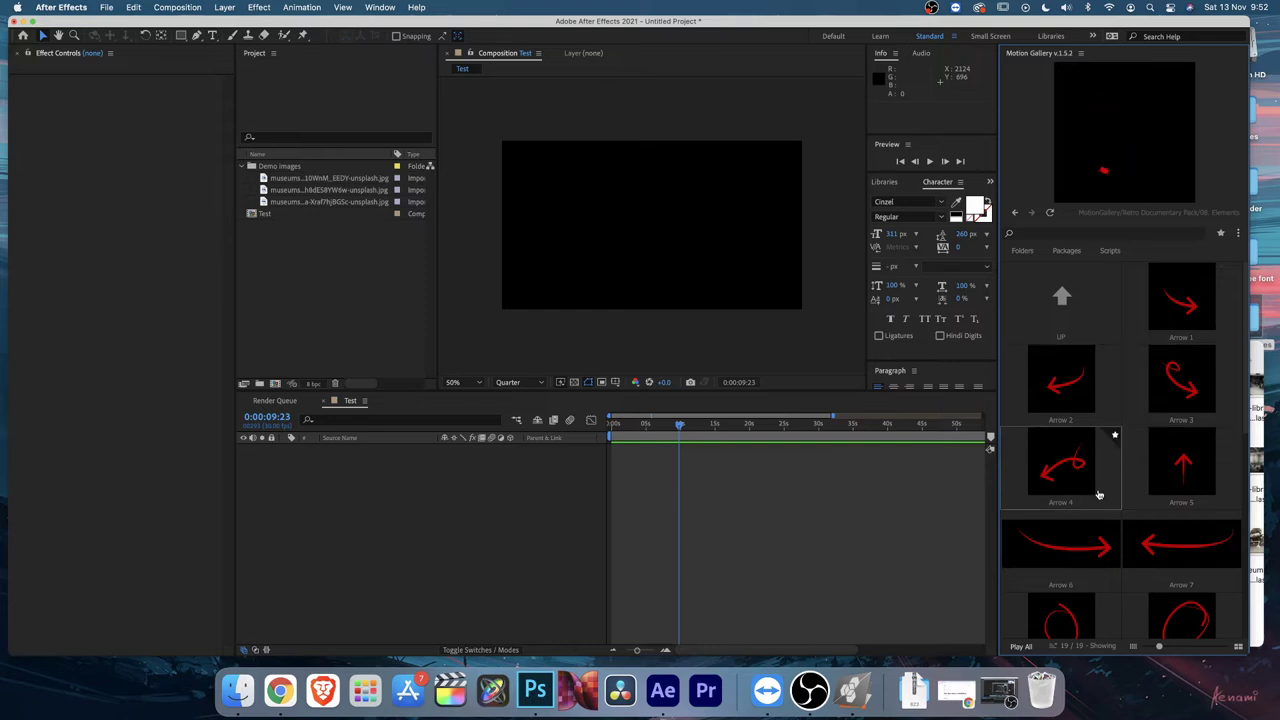
{"action": "scroll", "coordinate": [1111, 451], "scroll_direction": "down", "scroll_amount": 2}
{"action": "scroll", "coordinate": [1100, 530], "scroll_direction": "down", "scroll_amount": 2}
{"action": "scroll", "coordinate": [1090, 530], "scroll_direction": "down", "scroll_amount": 5}
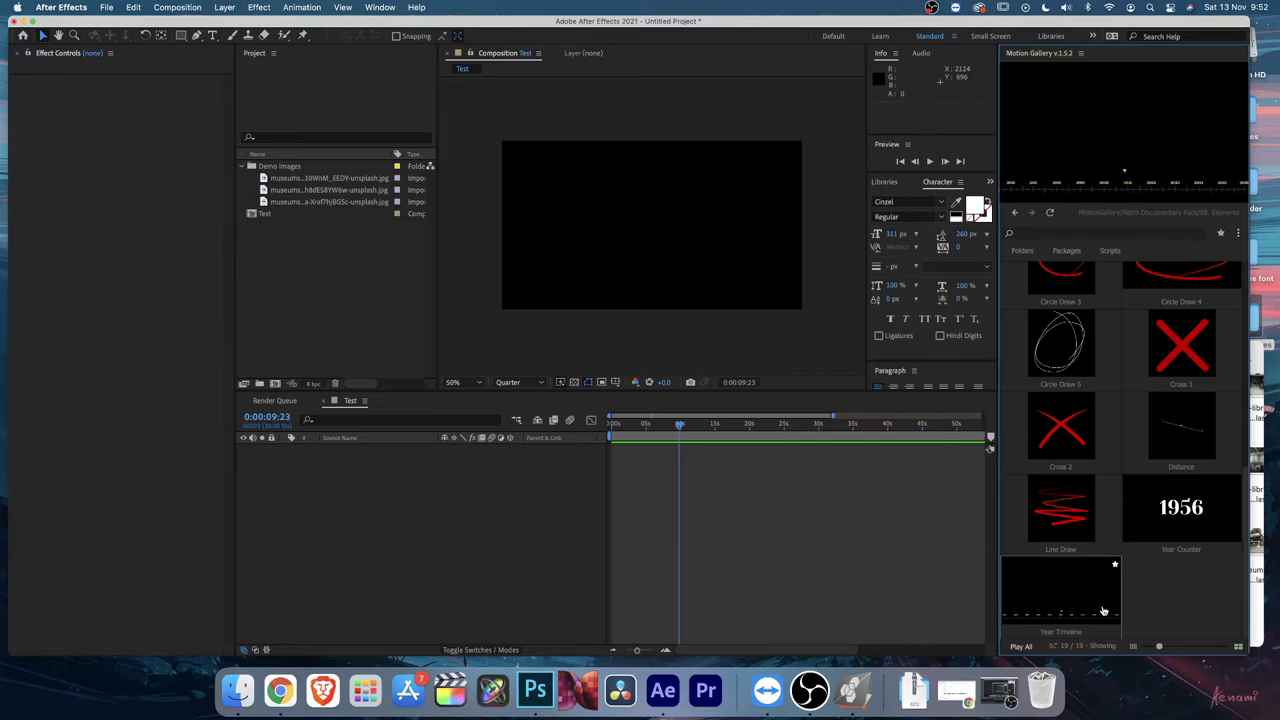
{"action": "scroll", "coordinate": [1100, 400], "scroll_direction": "up", "scroll_amount": 10}
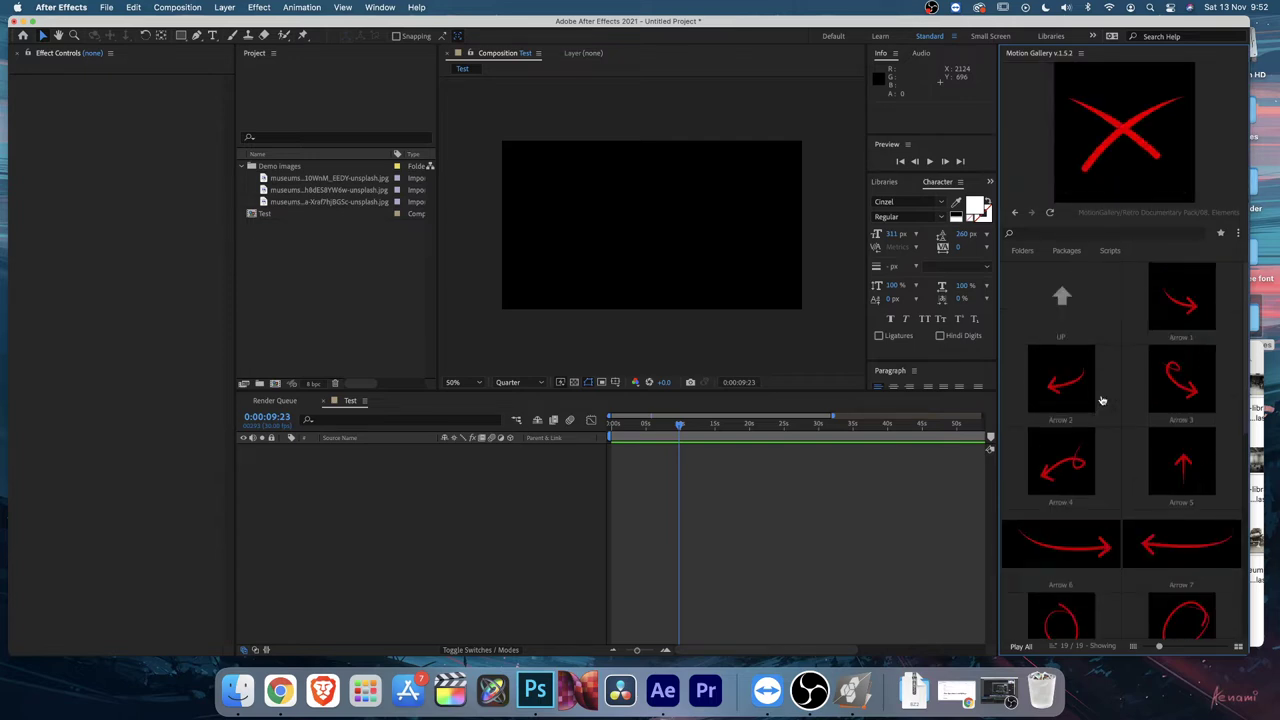
{"action": "left_click", "coordinate": [1062, 296]}
Step: Open the Overlay Effects category and preview its Film Roll, Light Leak, Moving Texture and Noise Scratch overlays
{"action": "scroll", "coordinate": [1120, 380], "scroll_direction": "down", "scroll_amount": 3}
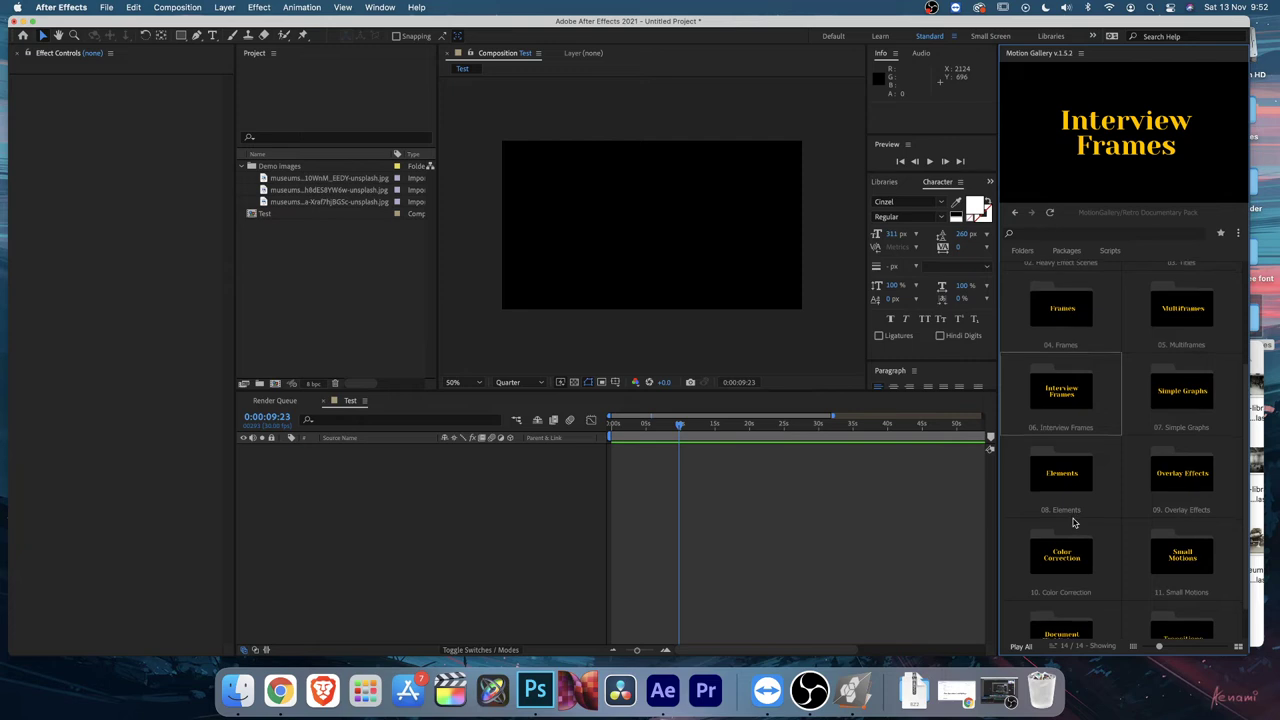
{"action": "left_click", "coordinate": [1187, 484]}
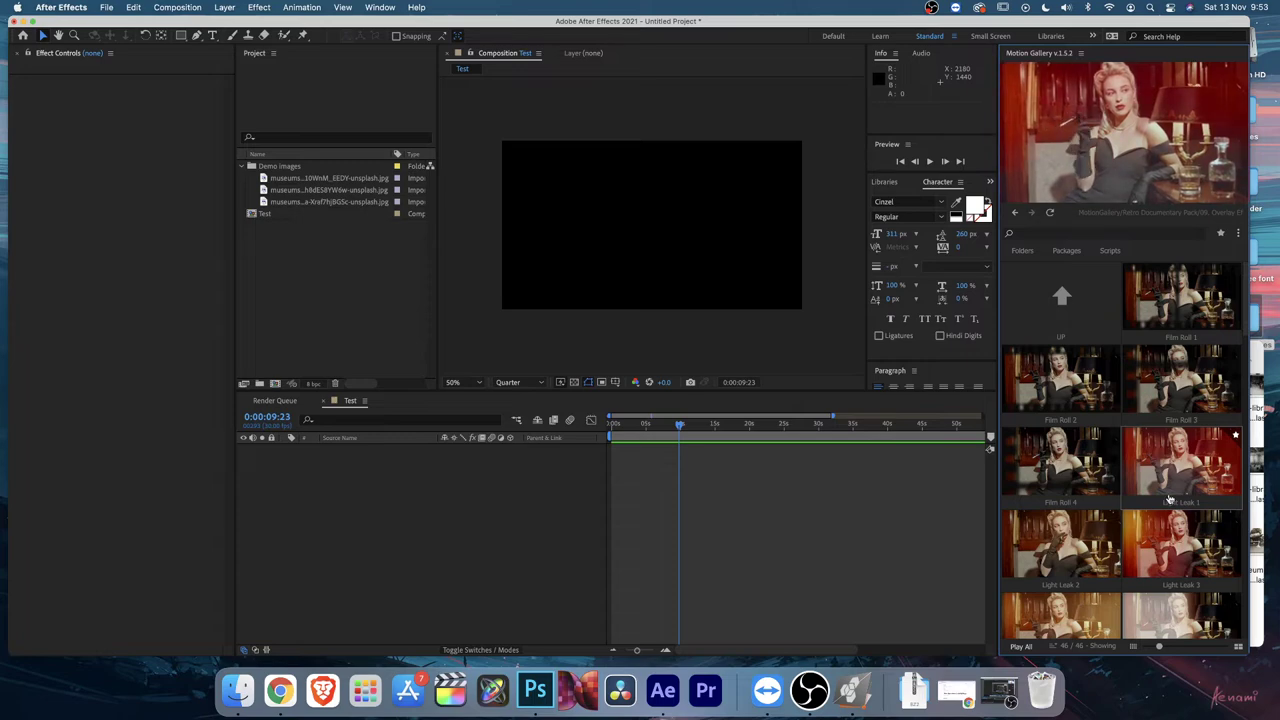
{"action": "scroll", "coordinate": [1170, 535], "scroll_direction": "down", "scroll_amount": 2}
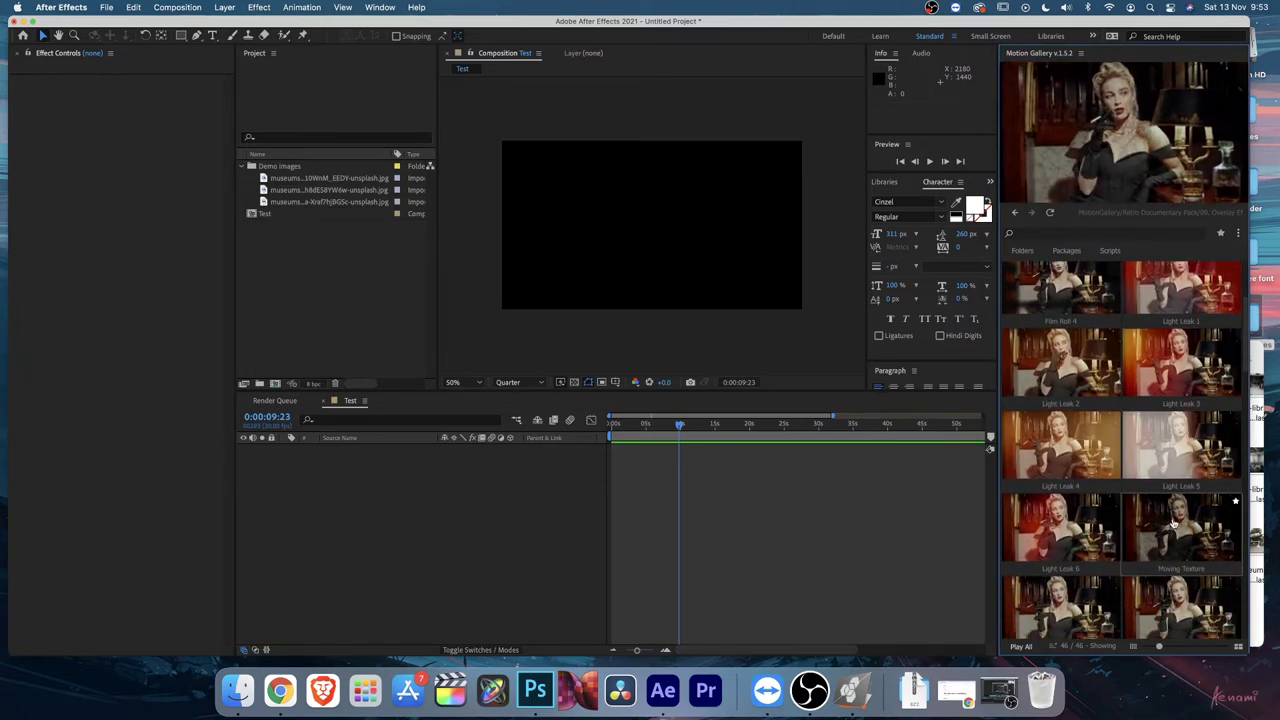
{"action": "scroll", "coordinate": [1174, 522], "scroll_direction": "down", "scroll_amount": 3}
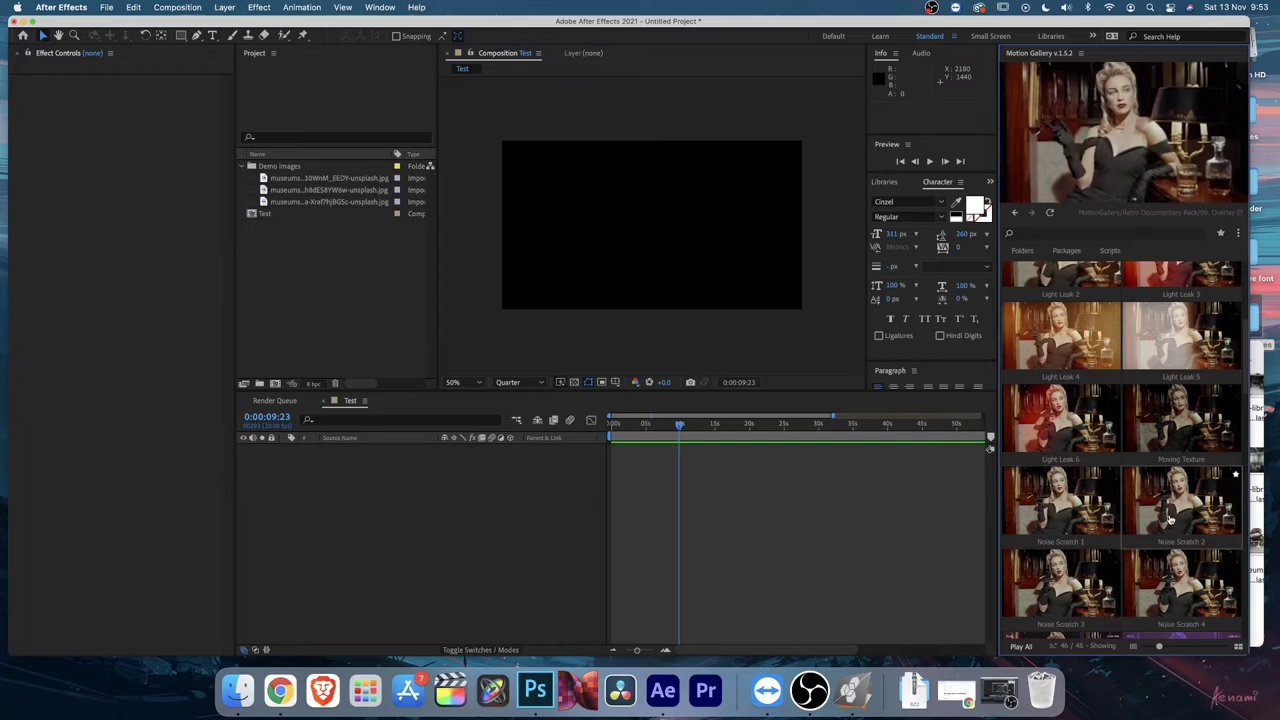
{"action": "scroll", "coordinate": [1168, 518], "scroll_direction": "down", "scroll_amount": 3}
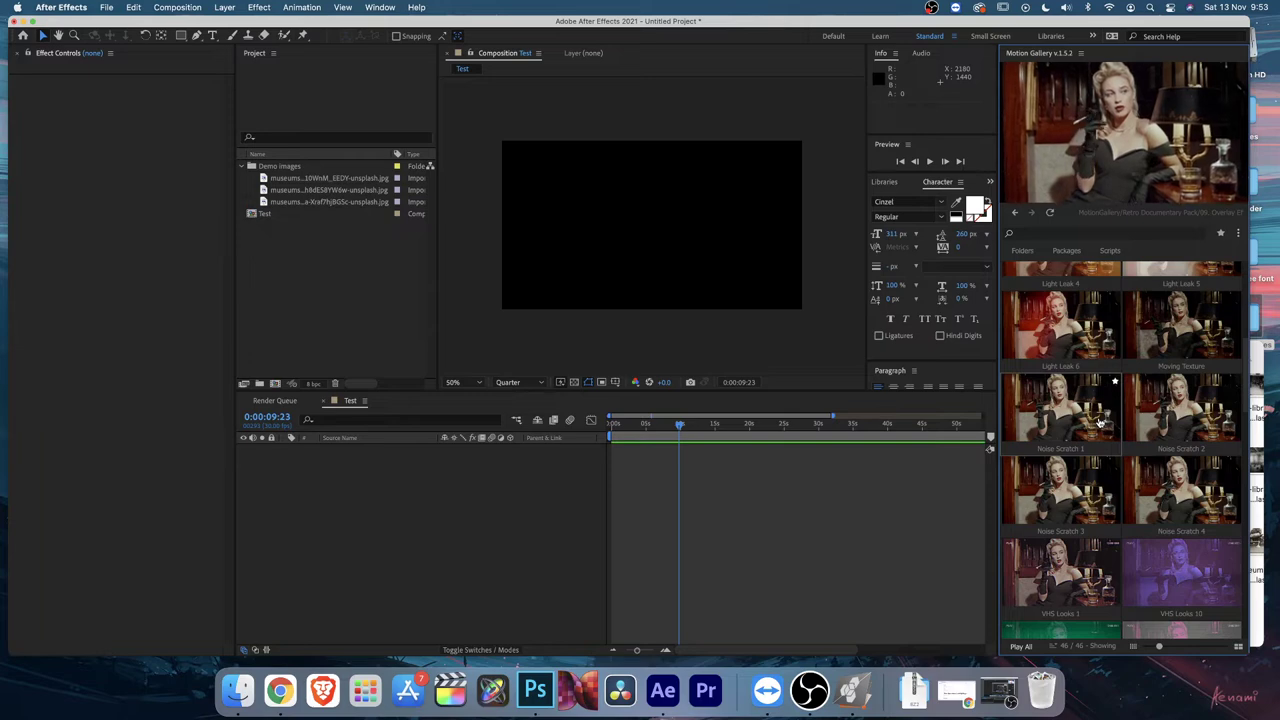
Step: Look through the VHS Looks overlays and return to the pack's category list
{"action": "scroll", "coordinate": [1100, 422], "scroll_direction": "down", "scroll_amount": 5}
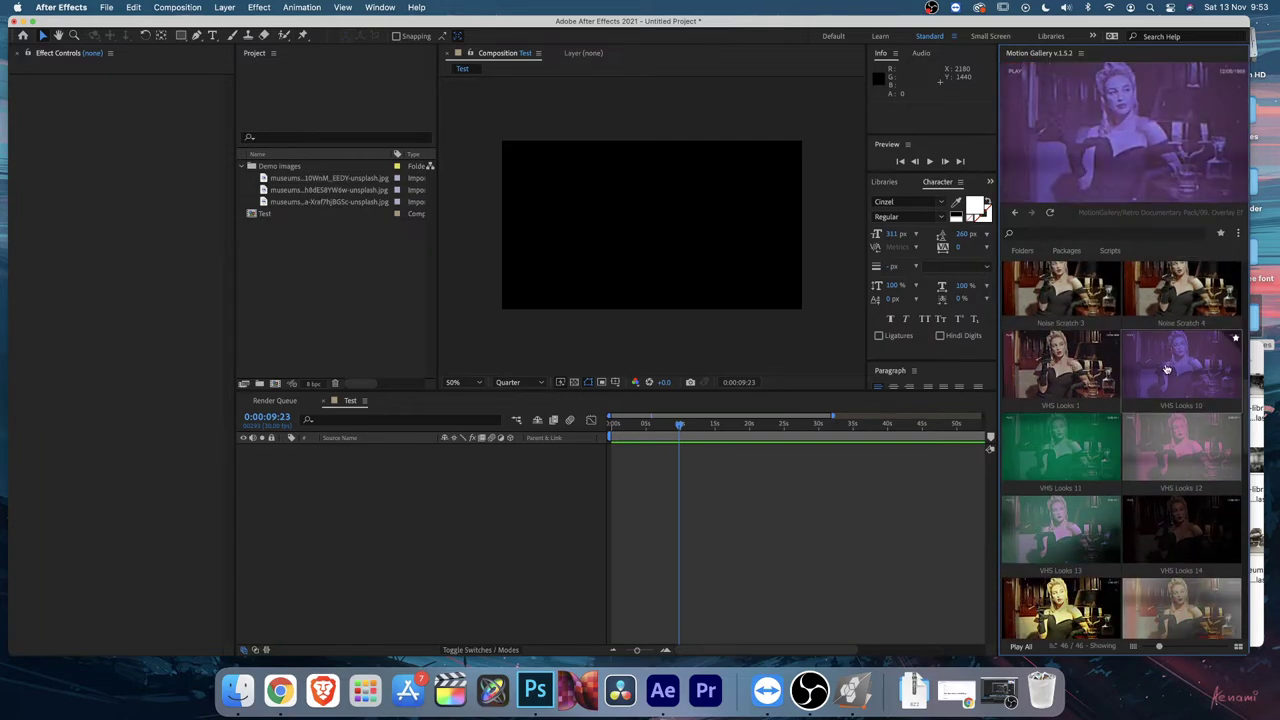
{"action": "scroll", "coordinate": [1079, 372], "scroll_direction": "down", "scroll_amount": 10}
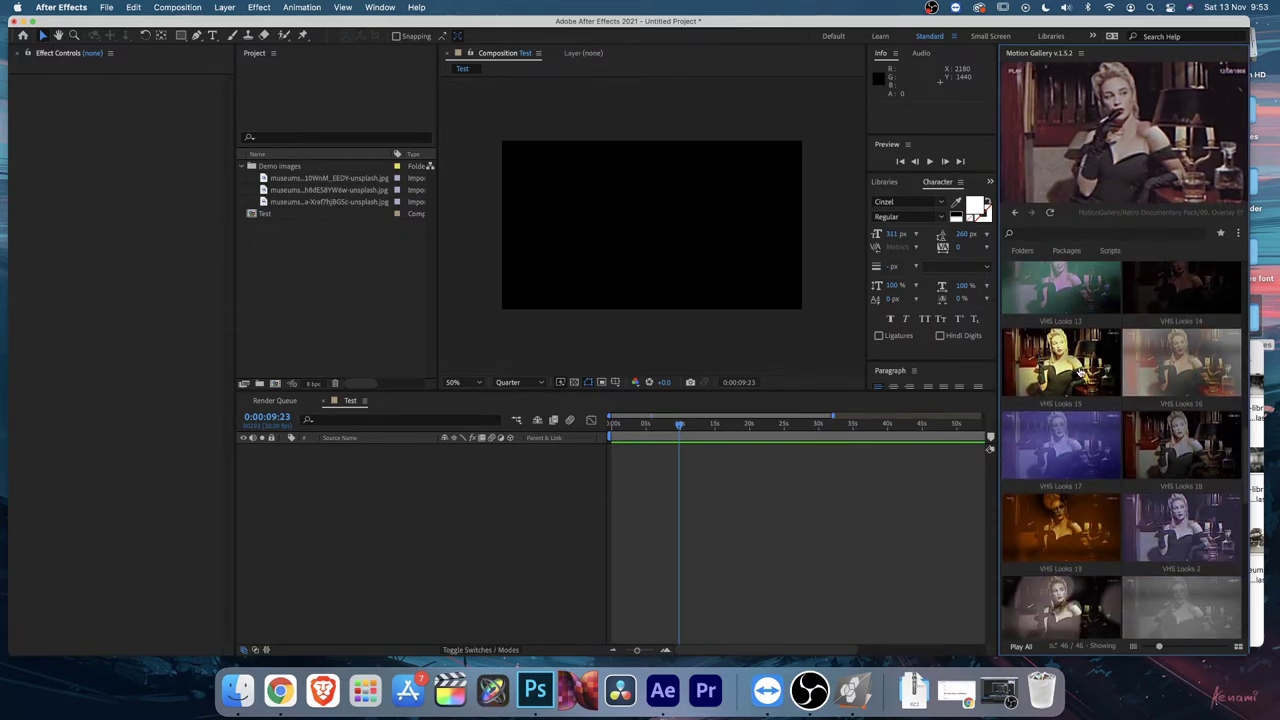
{"action": "scroll", "coordinate": [1079, 372], "scroll_direction": "up", "scroll_amount": 12}
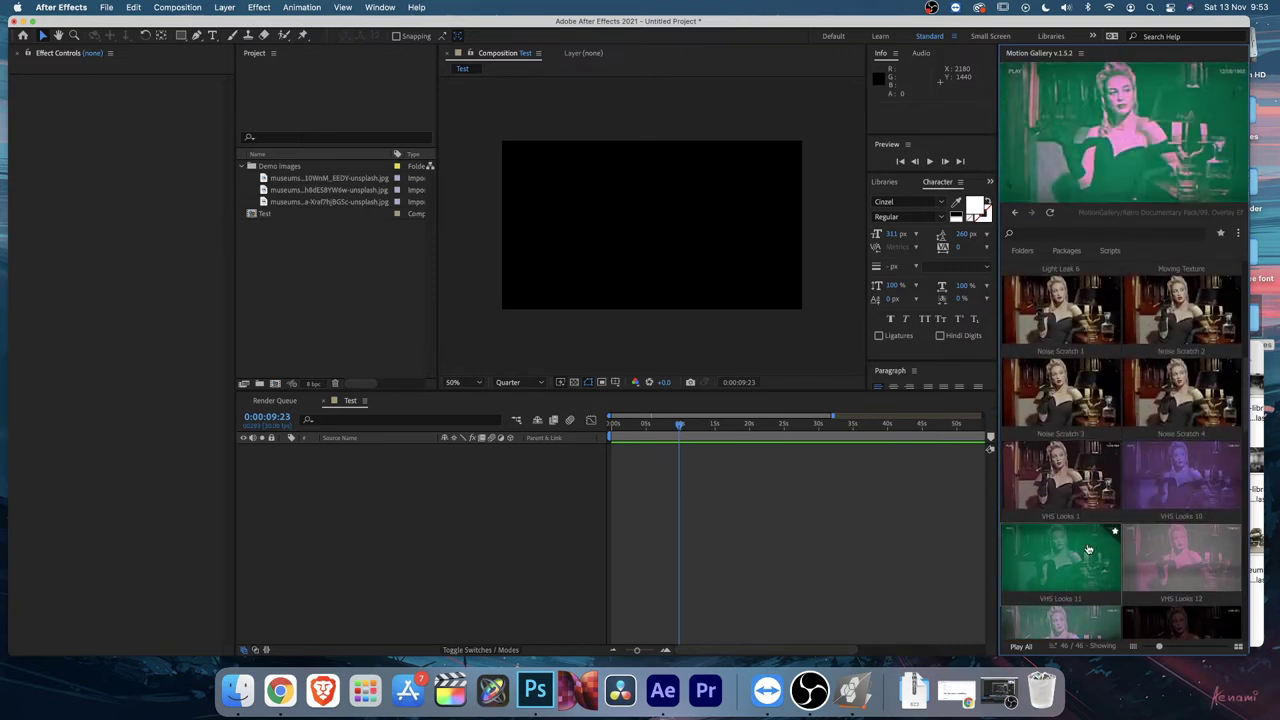
{"action": "scroll", "coordinate": [1088, 550], "scroll_direction": "down", "scroll_amount": 2}
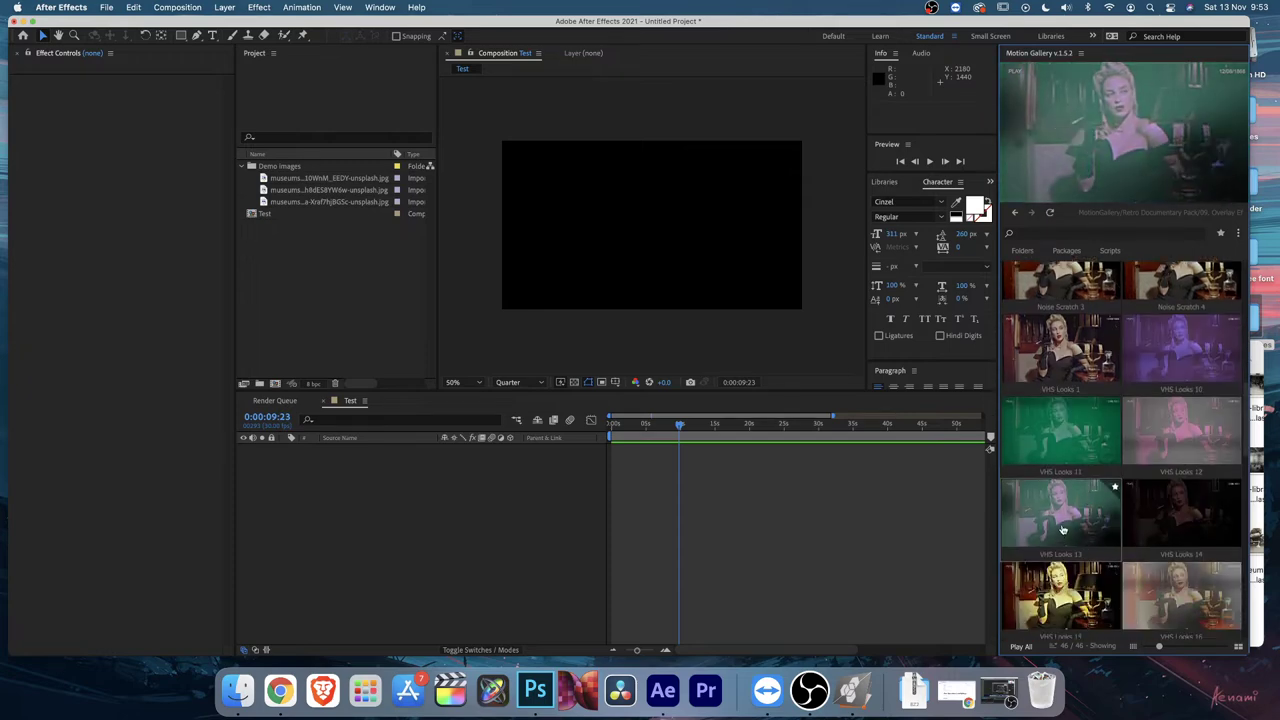
{"action": "scroll", "coordinate": [1063, 507], "scroll_direction": "down", "scroll_amount": 2}
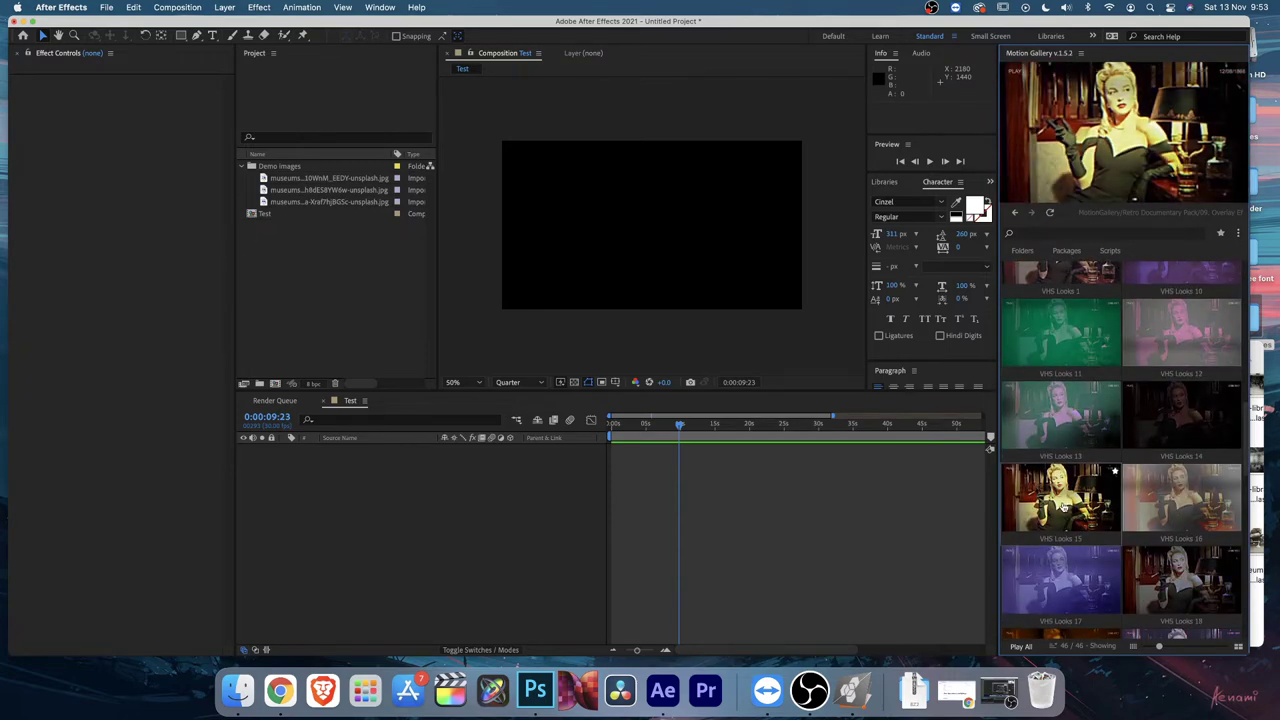
{"action": "scroll", "coordinate": [1167, 495], "scroll_direction": "down", "scroll_amount": 2}
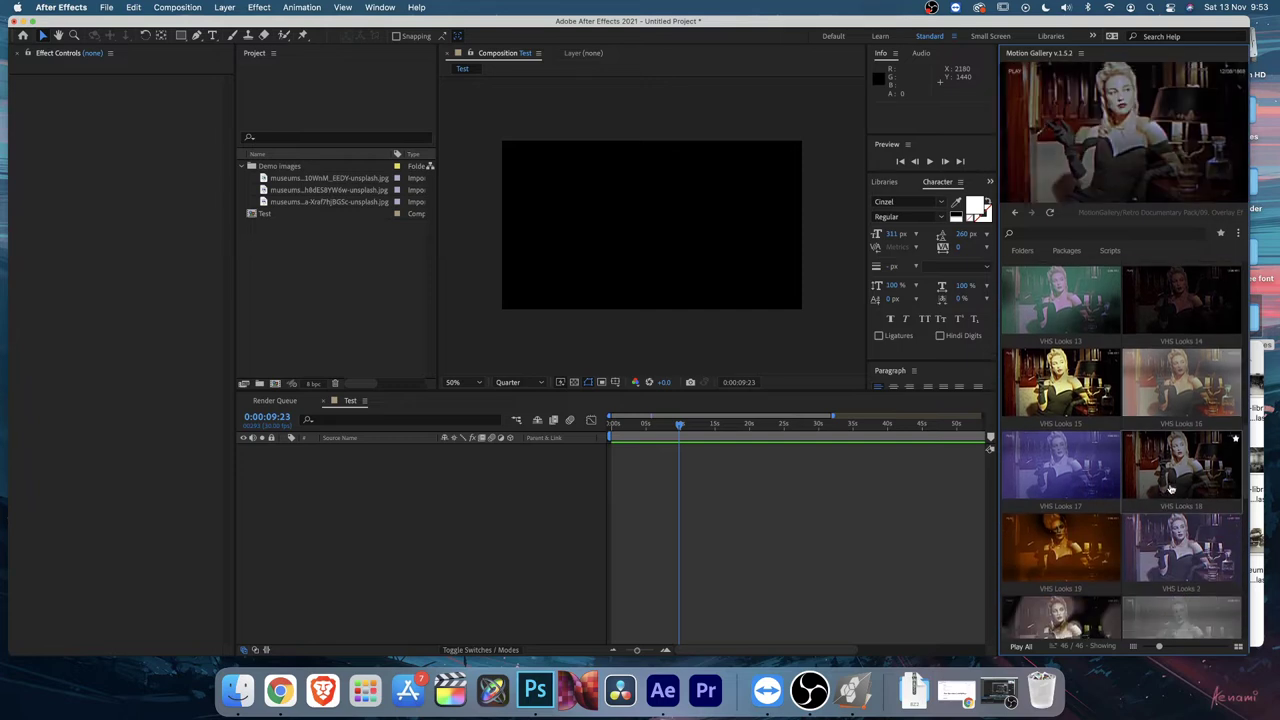
{"action": "scroll", "coordinate": [1072, 482], "scroll_direction": "down", "scroll_amount": 4}
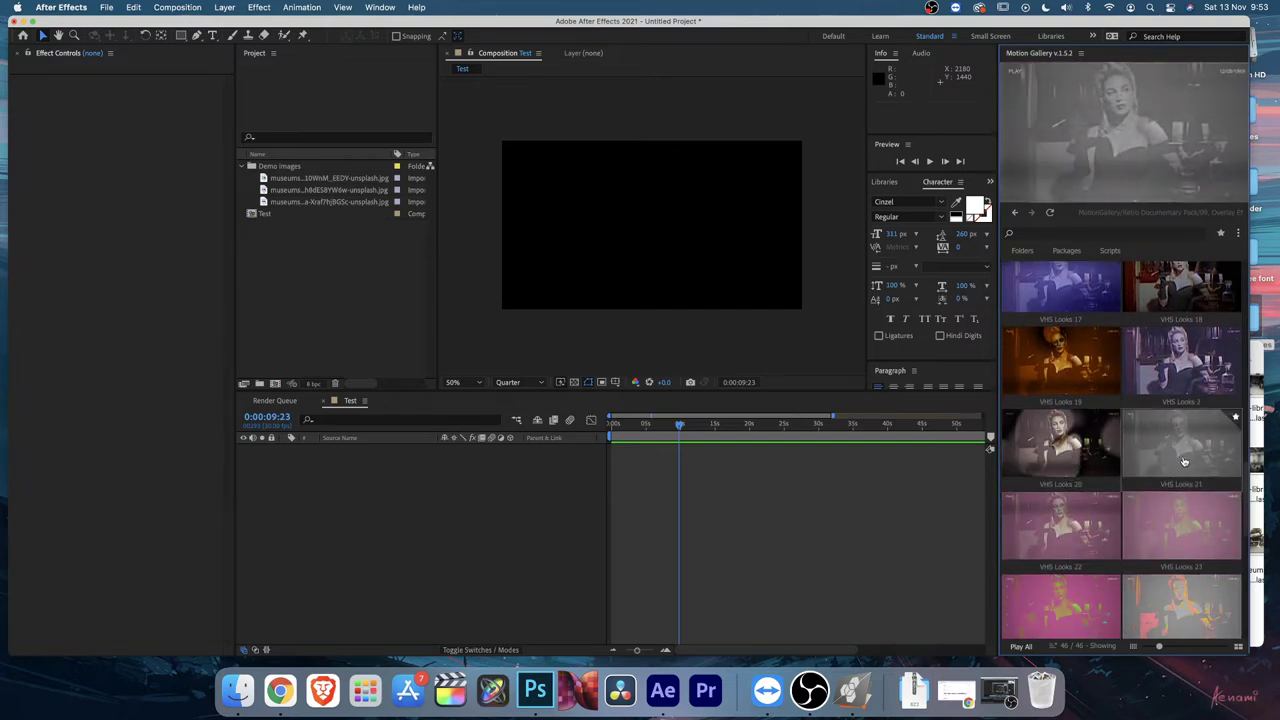
{"action": "scroll", "coordinate": [1174, 459], "scroll_direction": "down", "scroll_amount": 10}
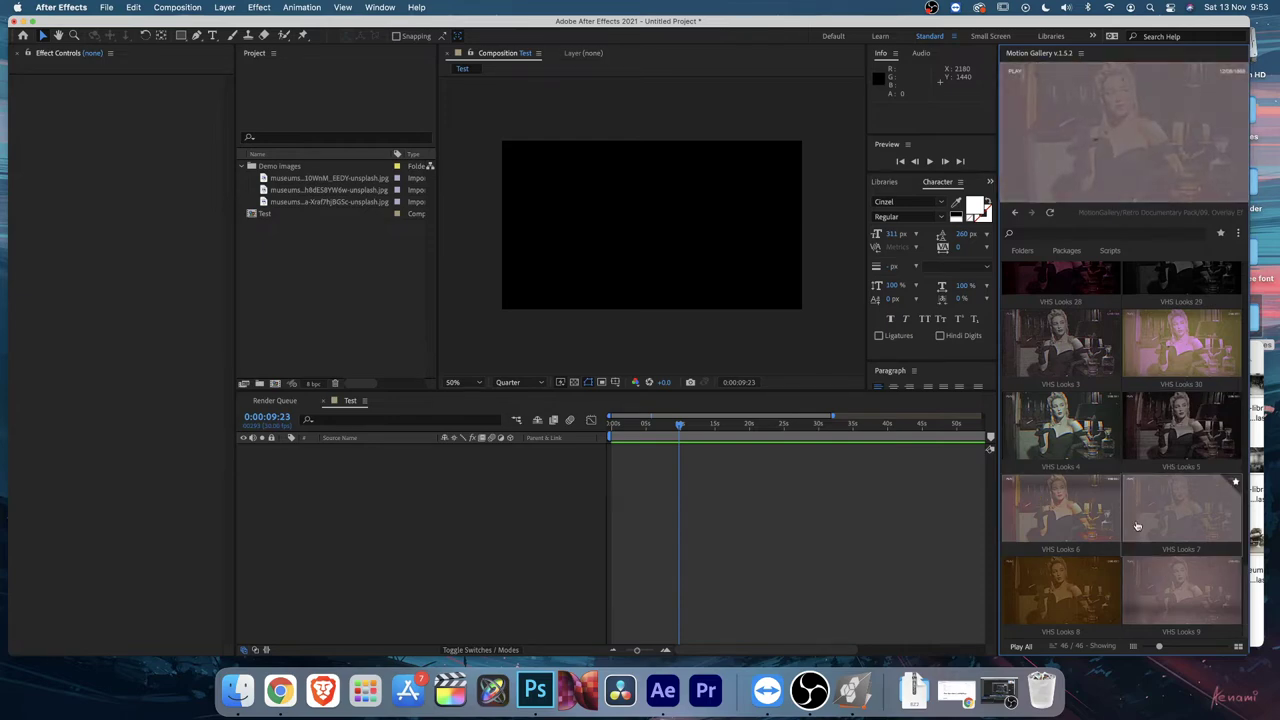
{"action": "scroll", "coordinate": [1135, 418], "scroll_direction": "up", "scroll_amount": 10}
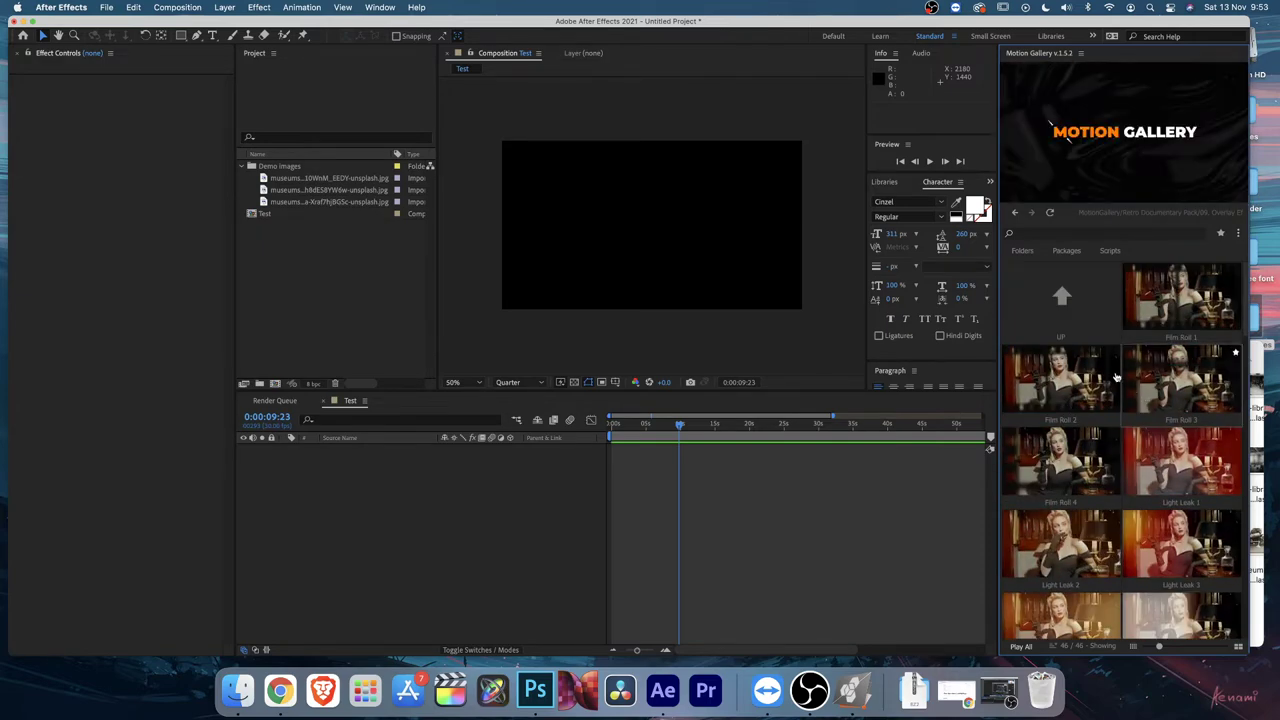
{"action": "left_click", "coordinate": [1063, 297]}
Step: Open the Color Correction category, look through its color presets, and return to the pack's category list
{"action": "scroll", "coordinate": [1120, 480], "scroll_direction": "down", "scroll_amount": 3}
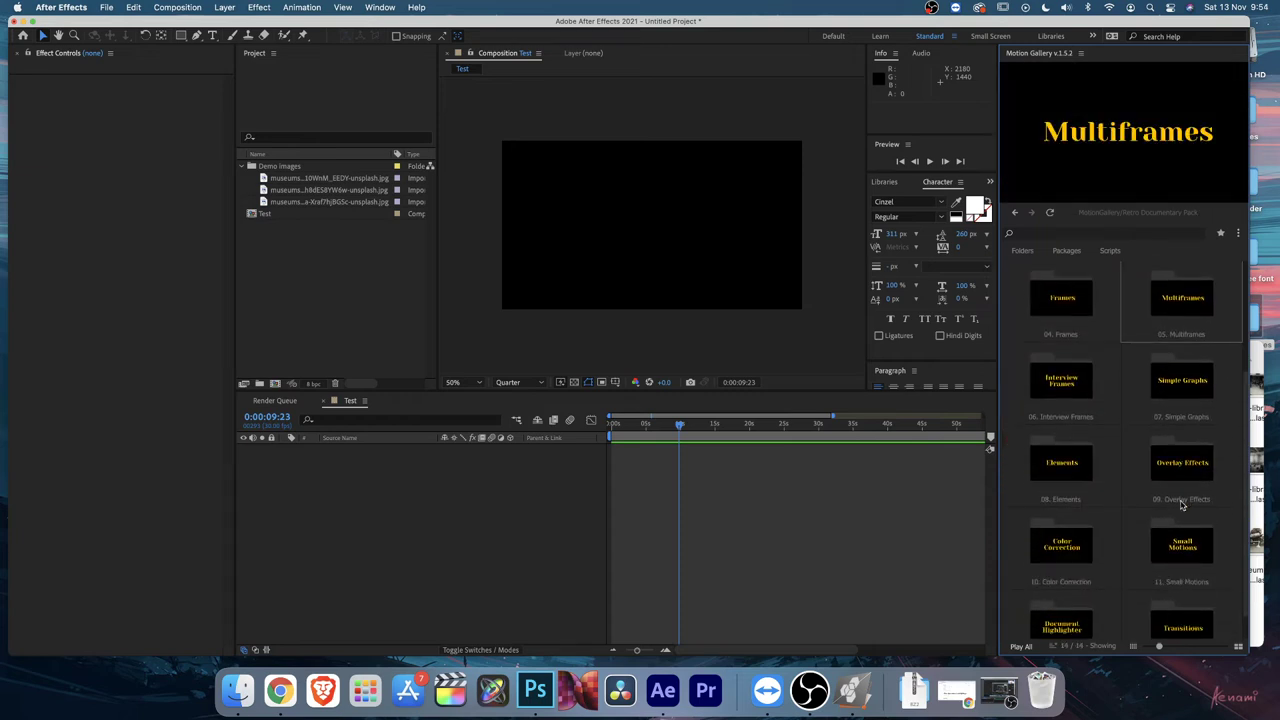
{"action": "left_click", "coordinate": [1077, 548]}
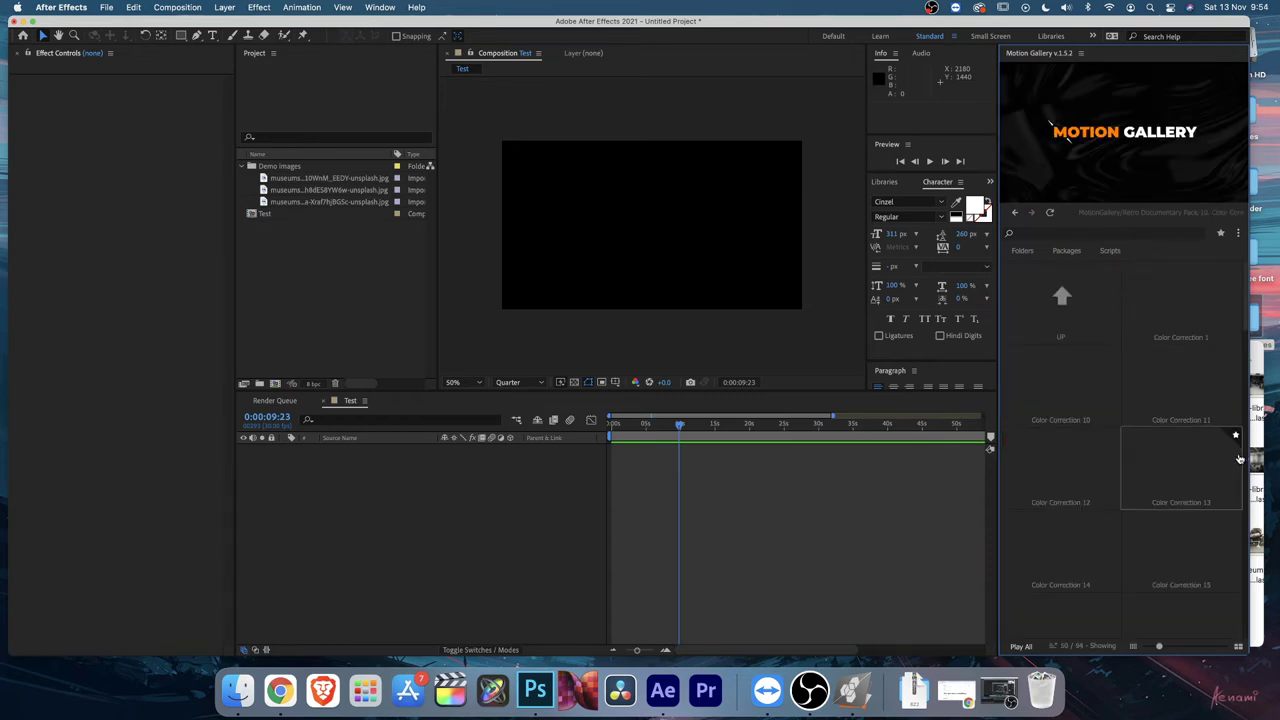
{"action": "scroll", "coordinate": [1240, 400], "scroll_direction": "down", "scroll_amount": 5}
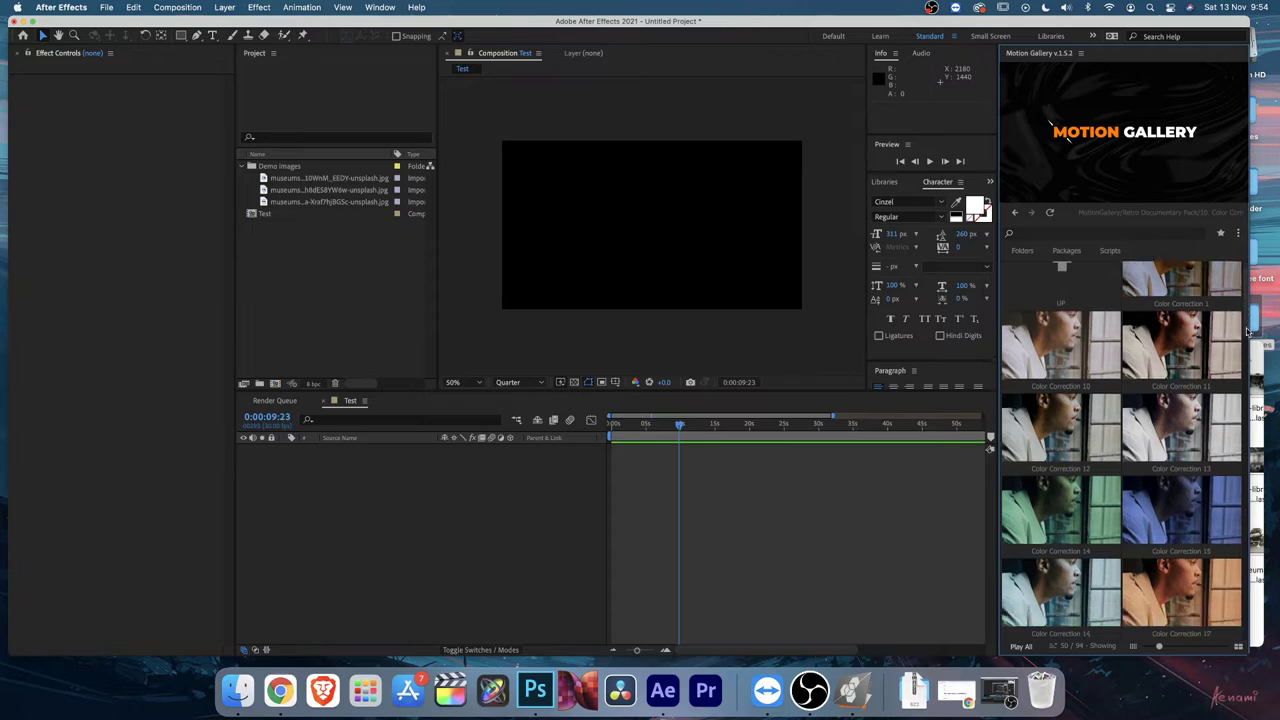
{"action": "scroll", "coordinate": [1230, 520], "scroll_direction": "down", "scroll_amount": 10}
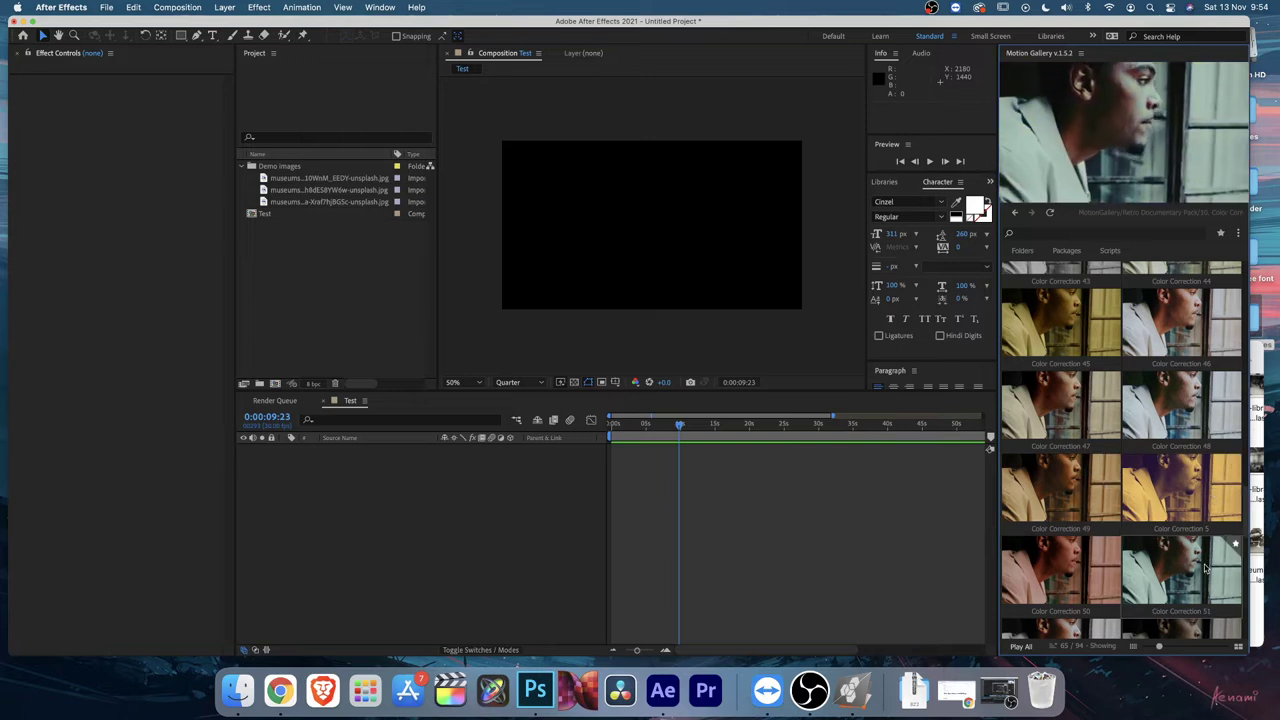
{"action": "scroll", "coordinate": [1128, 505], "scroll_direction": "down", "scroll_amount": 3}
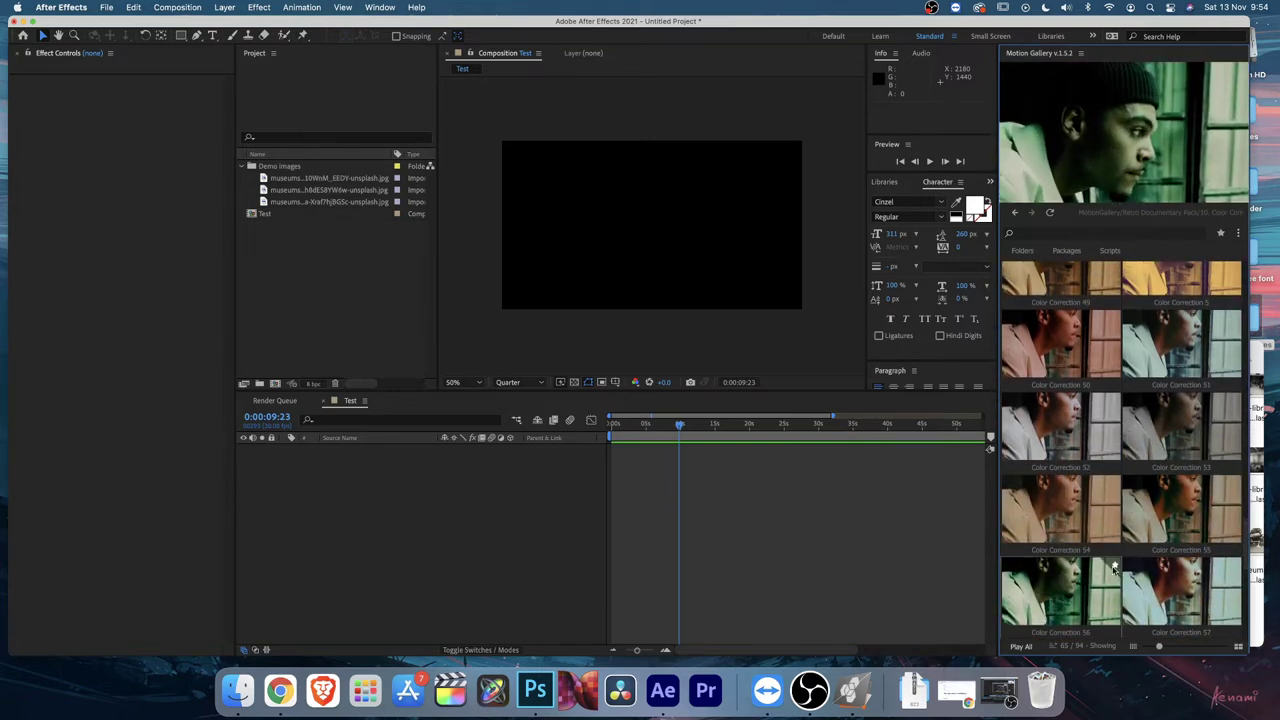
{"action": "key", "text": "BackSpace"}
Step: Preview the Small Motions presets and the Document Highlighter template, returning to the pack's category list after each
{"action": "double_click", "coordinate": [1212, 512]}
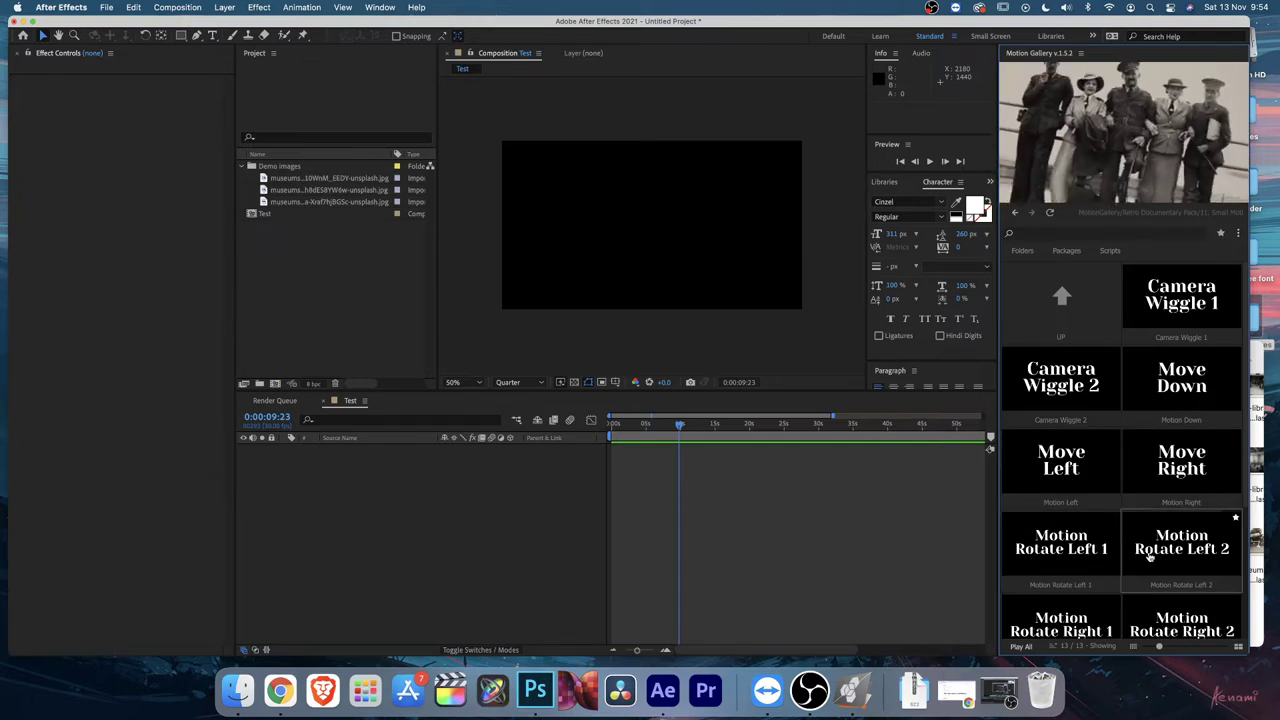
{"action": "scroll", "coordinate": [1092, 560], "scroll_direction": "down", "scroll_amount": 4}
{"action": "scroll", "coordinate": [1080, 577], "scroll_direction": "up", "scroll_amount": 10}
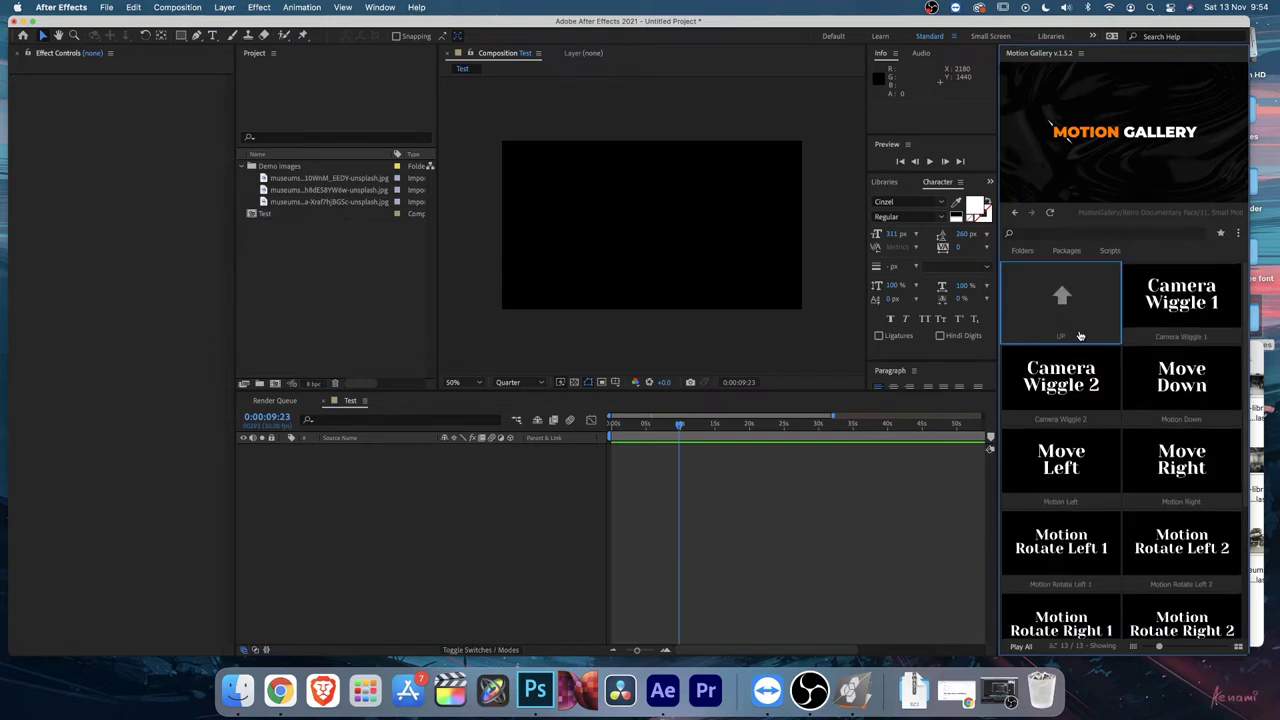
{"action": "left_click", "coordinate": [1060, 289]}
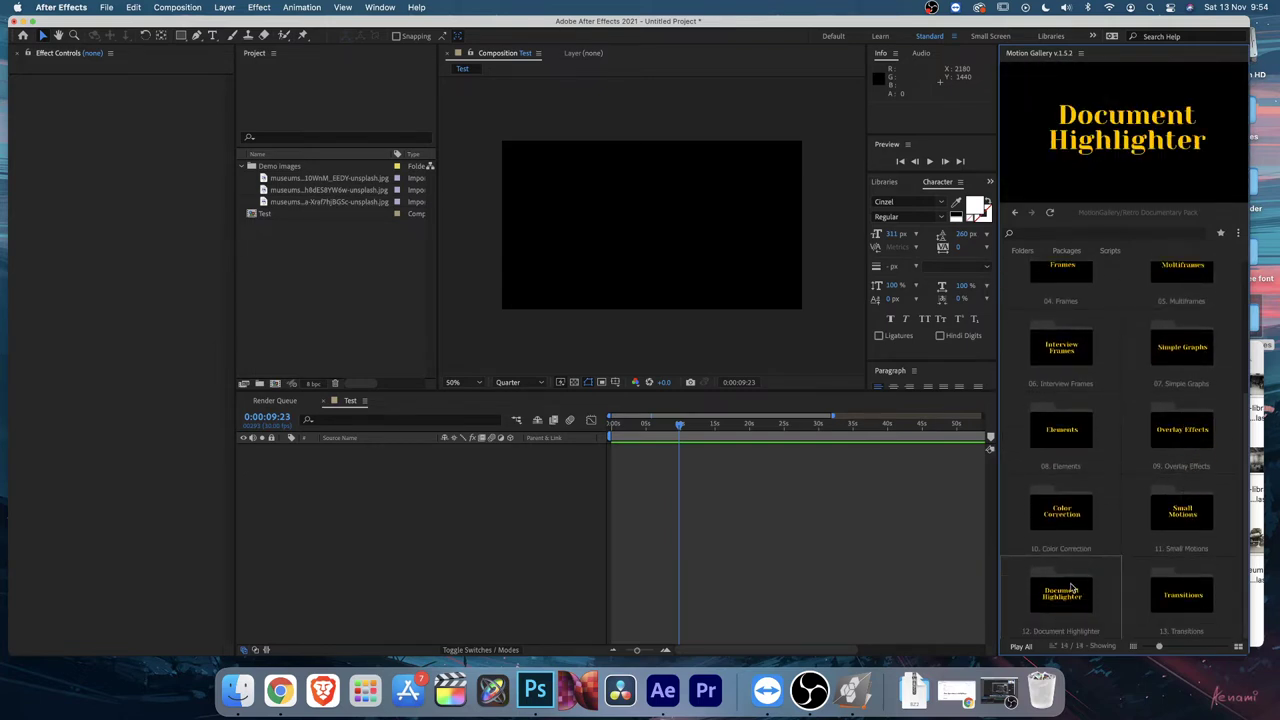
{"action": "left_click", "coordinate": [1062, 594]}
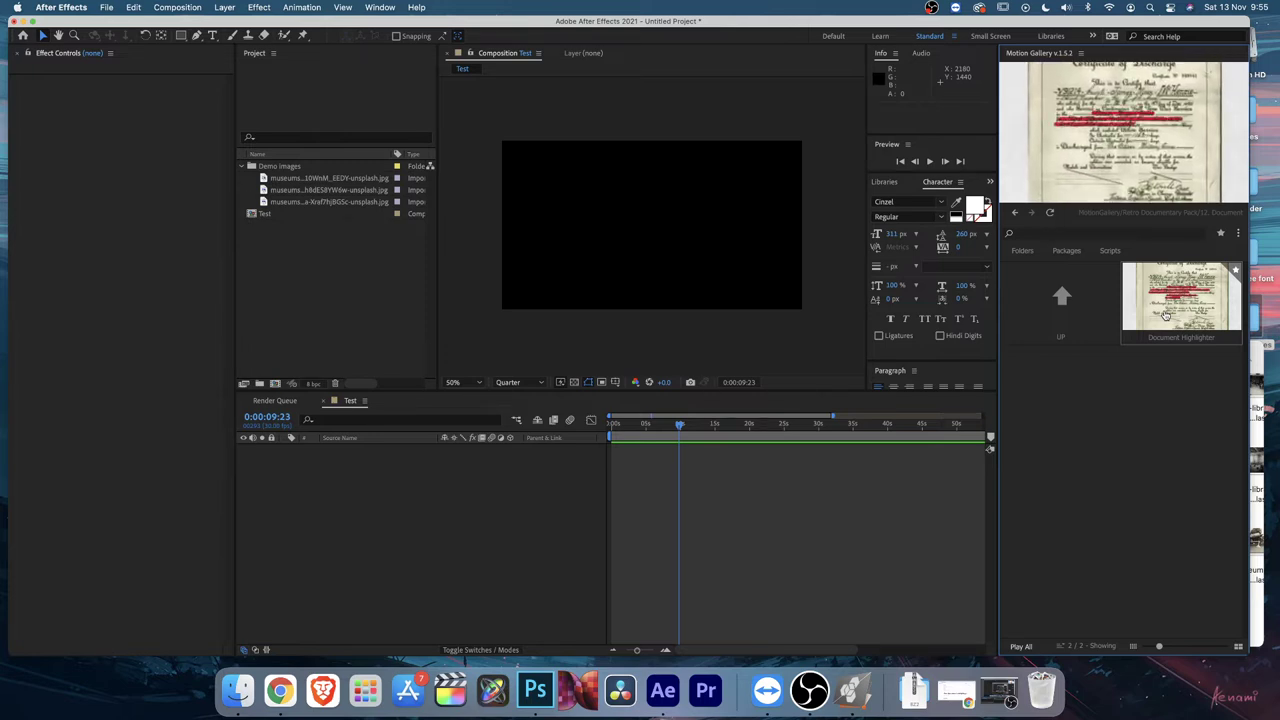
{"action": "left_click", "coordinate": [1110, 310]}
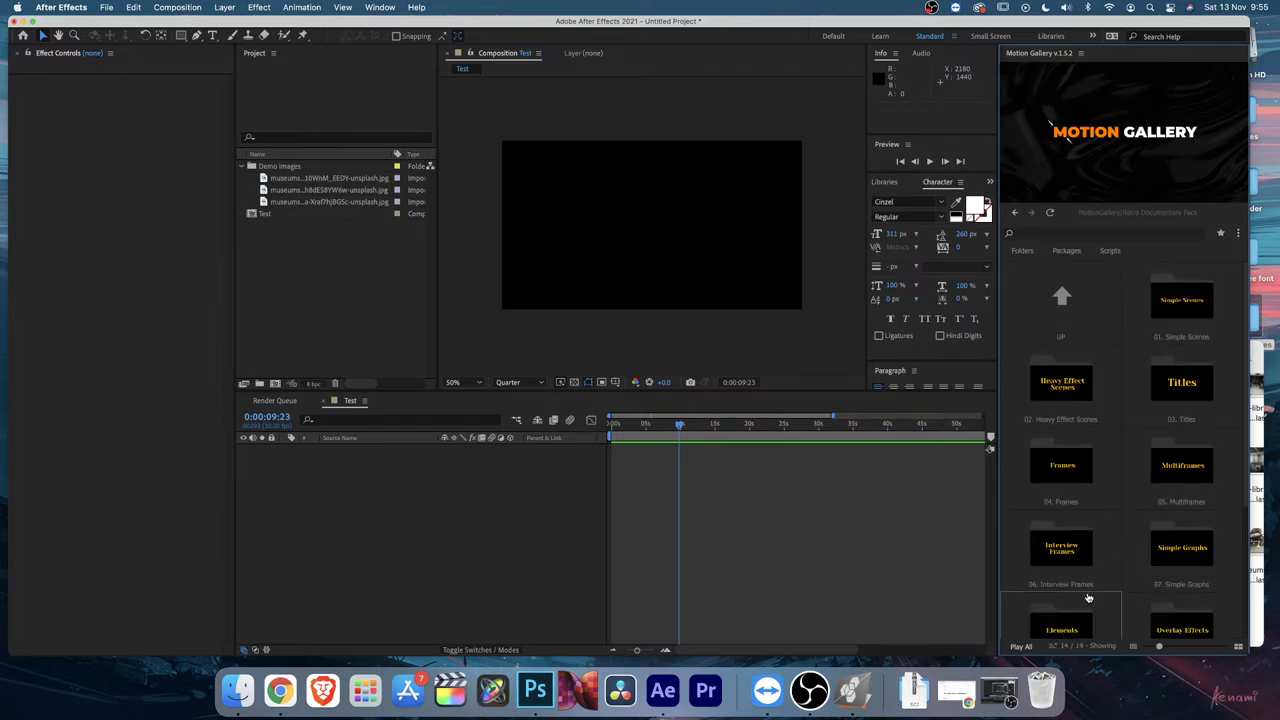
Step: Open the Transitions category, preview the Chromatic Aberration transitions, and return to the transition folders
{"action": "scroll", "coordinate": [1088, 590], "scroll_direction": "down", "scroll_amount": 3}
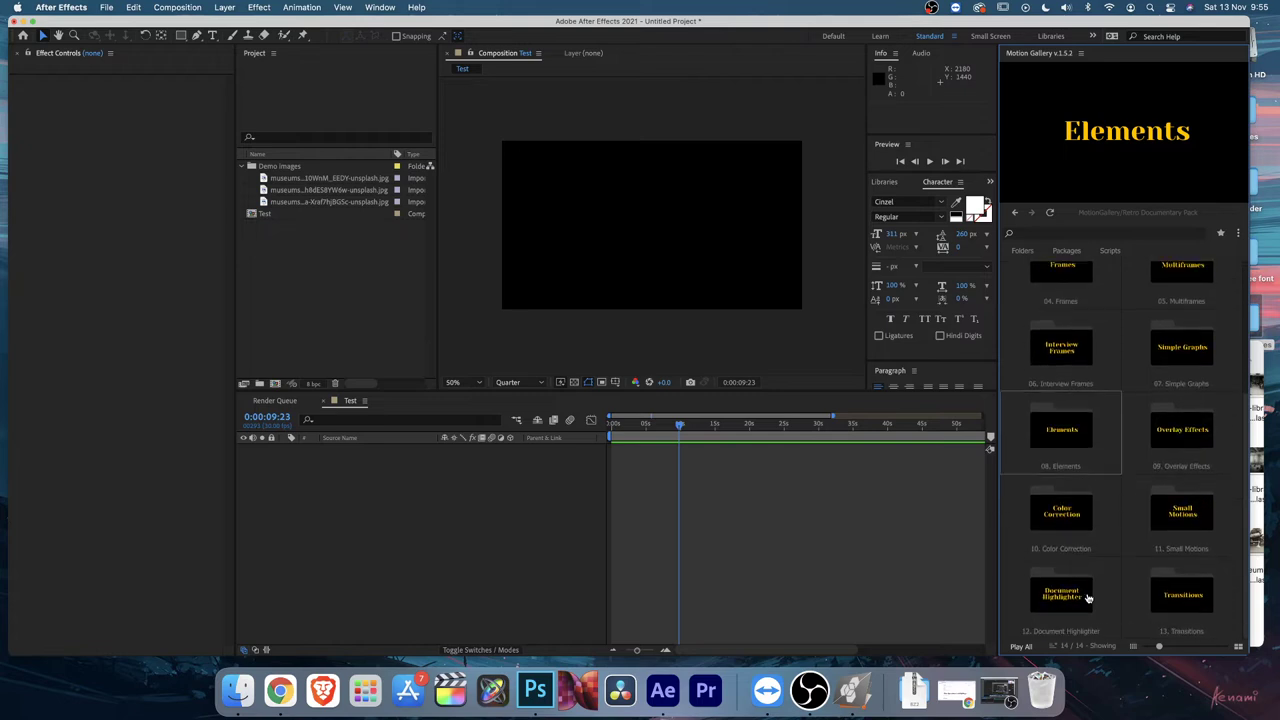
{"action": "left_click", "coordinate": [1181, 612]}
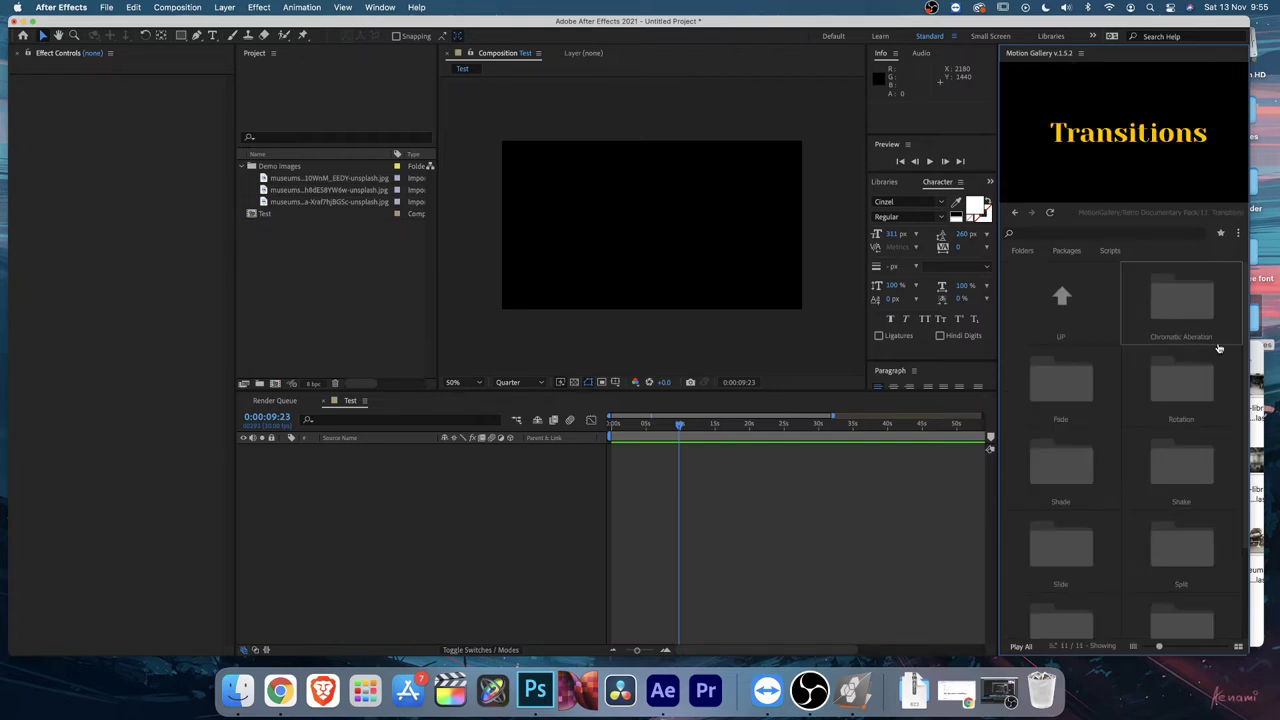
{"action": "scroll", "coordinate": [1221, 381], "scroll_direction": "down", "scroll_amount": 3}
{"action": "scroll", "coordinate": [1221, 381], "scroll_direction": "up", "scroll_amount": 2}
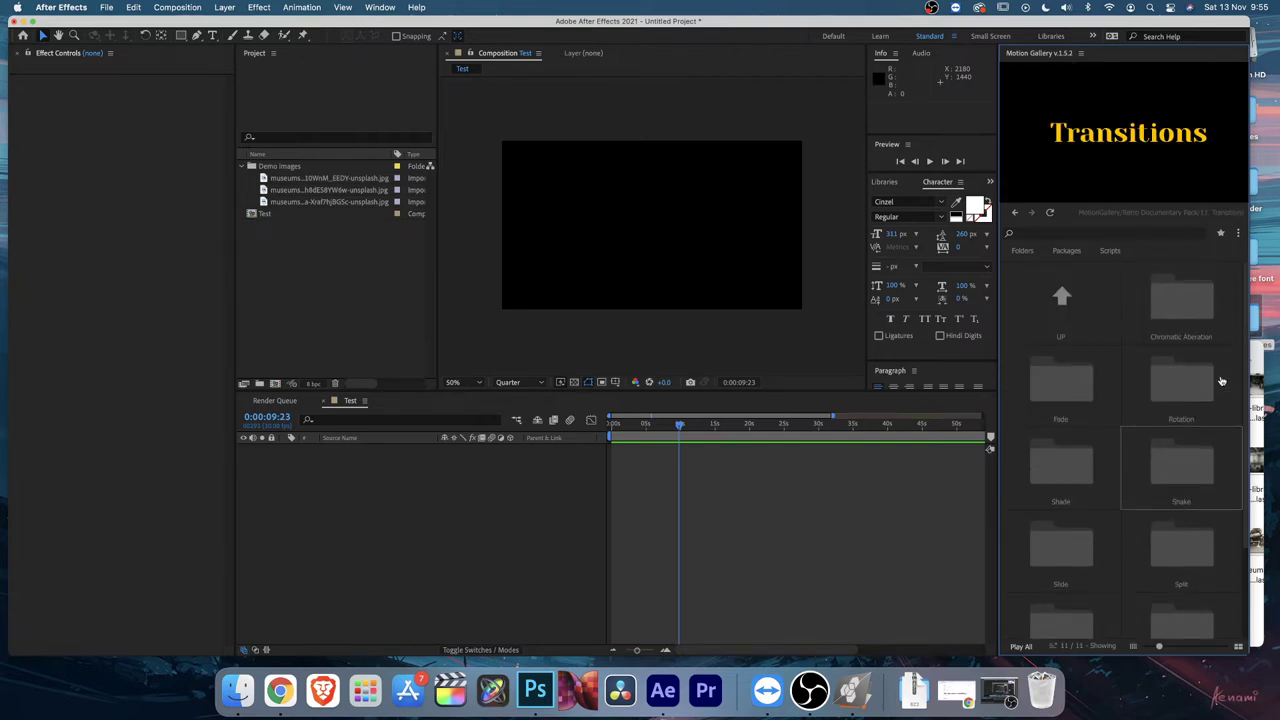
{"action": "left_click", "coordinate": [1185, 303]}
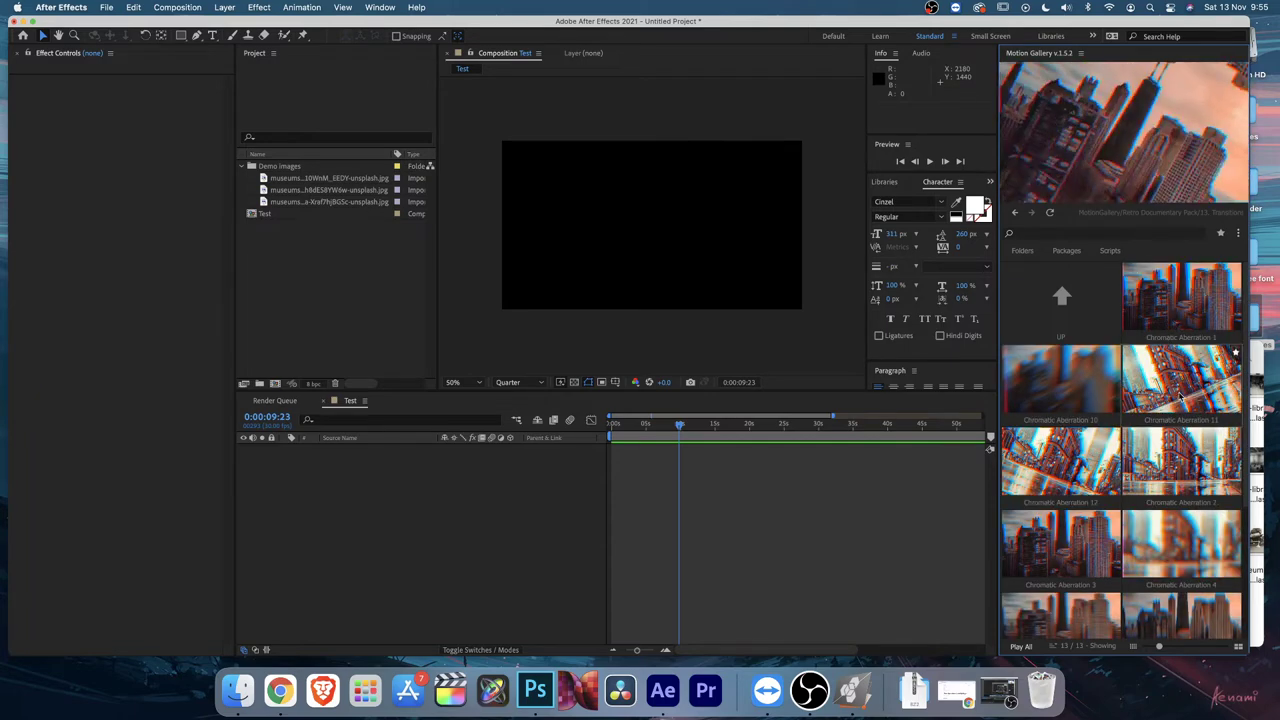
{"action": "key", "text": "BackSpace"}
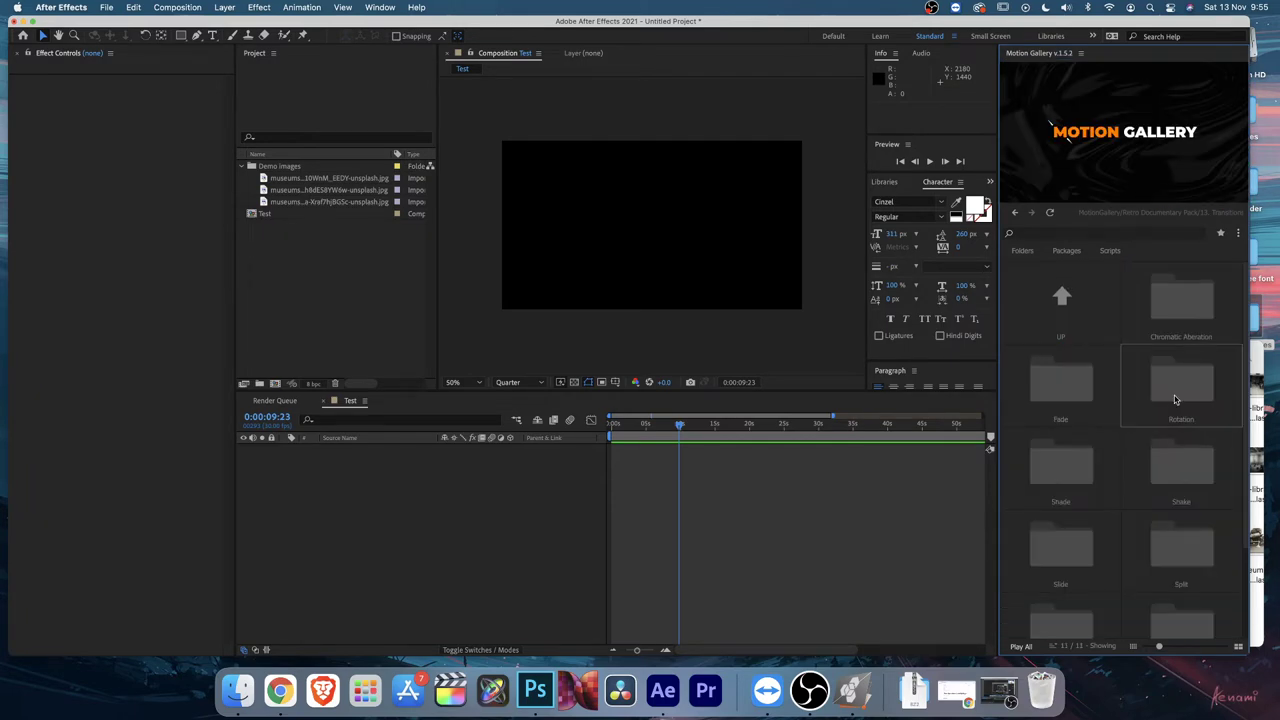
Step: Look through the Fade and Shade transitions, returning to the transition folders after each
{"action": "scroll", "coordinate": [1140, 380], "scroll_direction": "down", "scroll_amount": 1}
{"action": "left_click", "coordinate": [1068, 343]}
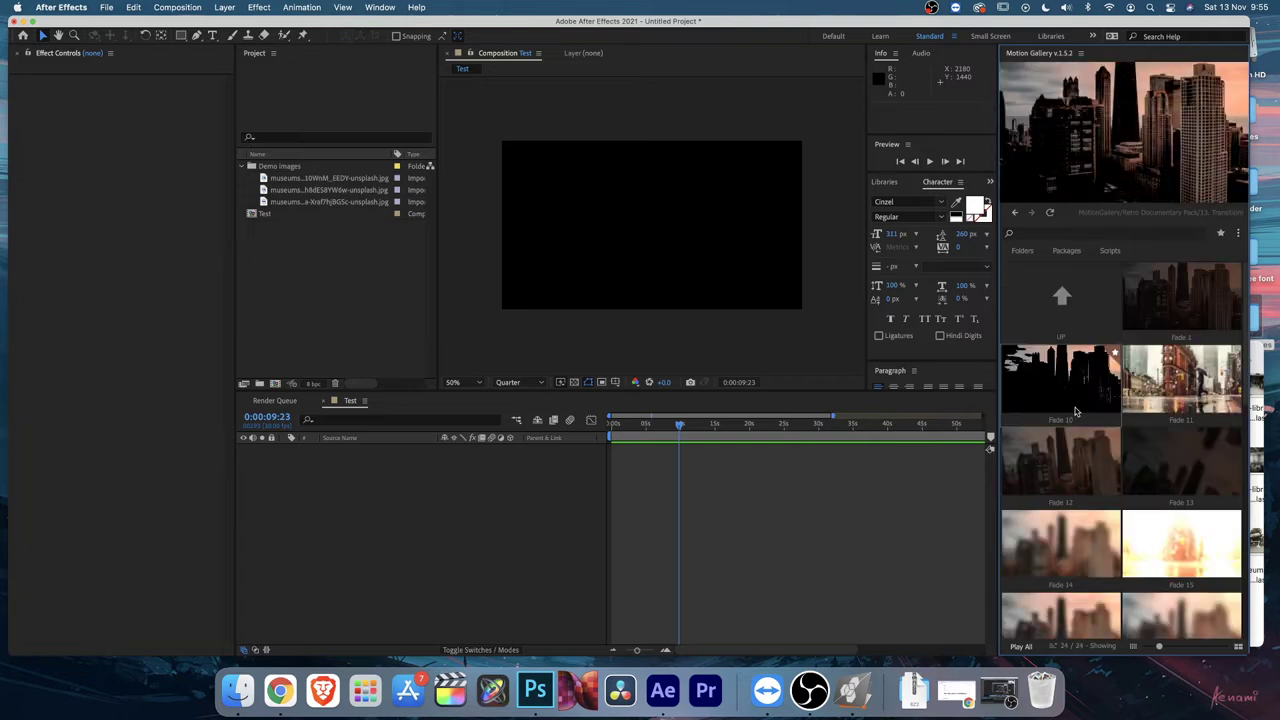
{"action": "left_click", "coordinate": [1080, 320]}
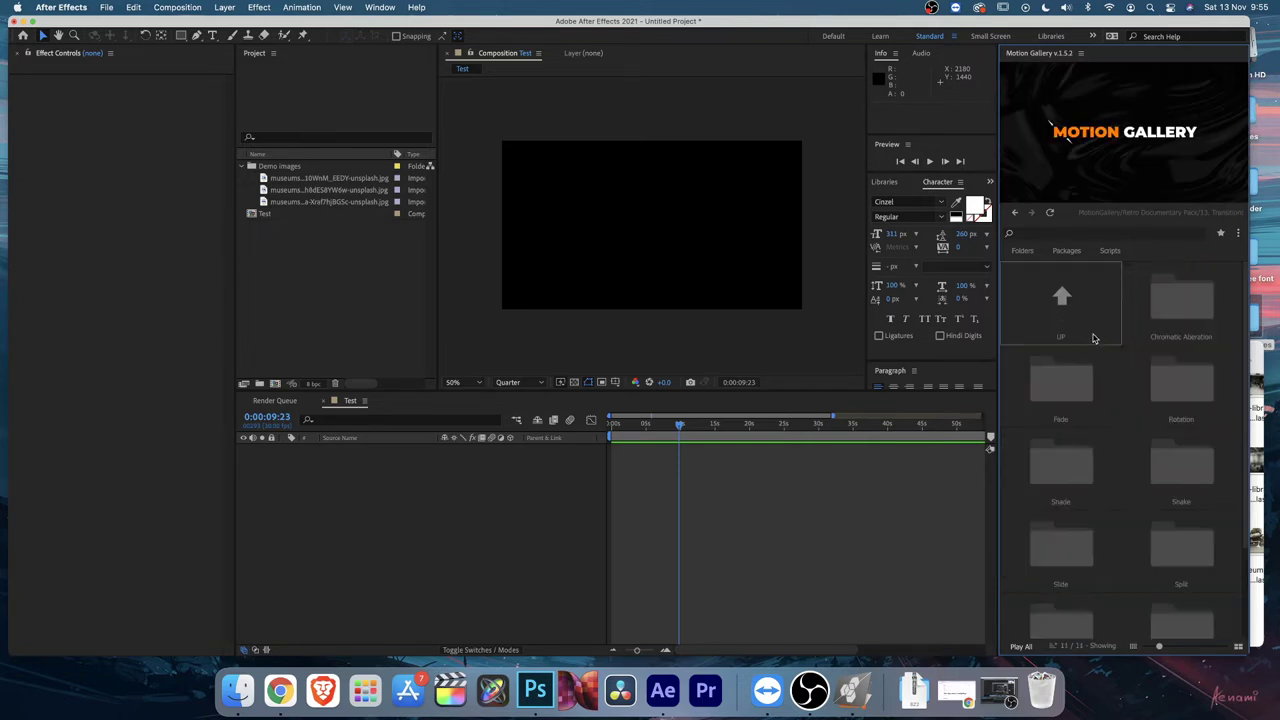
{"action": "left_click", "coordinate": [1075, 480]}
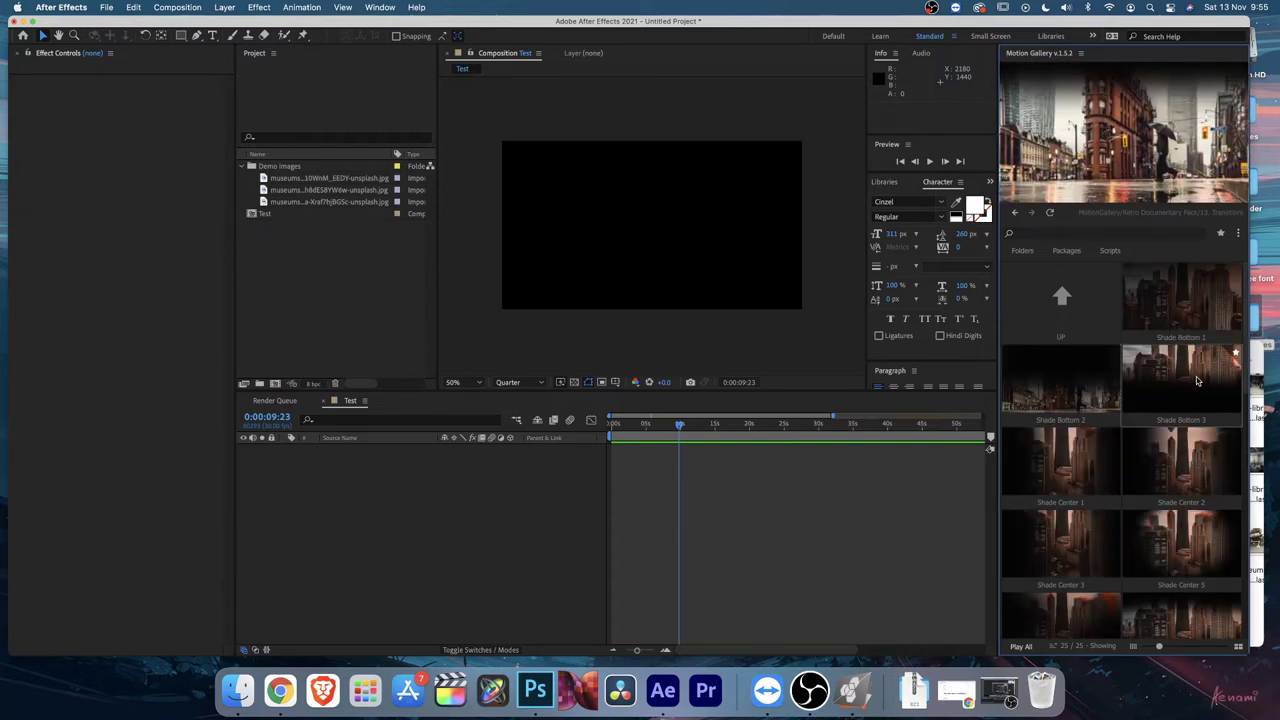
{"action": "scroll", "coordinate": [1197, 380], "scroll_direction": "down", "scroll_amount": 3}
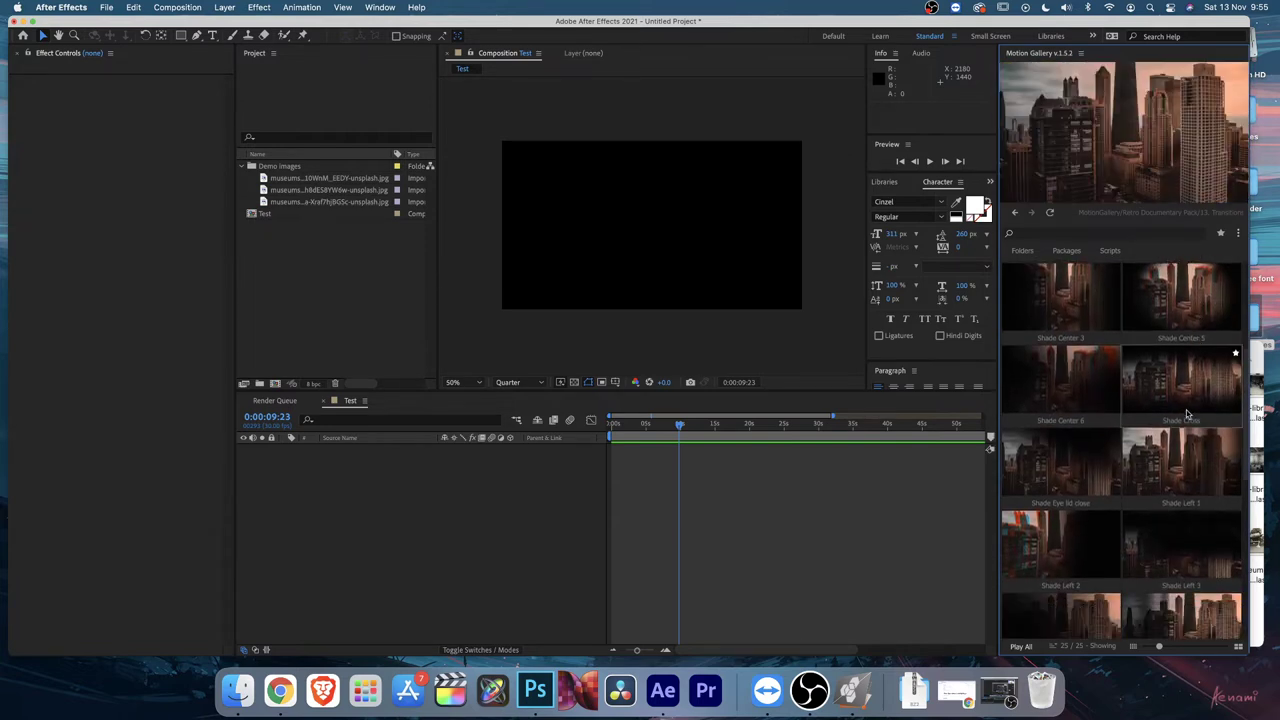
{"action": "scroll", "coordinate": [1069, 290], "scroll_direction": "up", "scroll_amount": 4}
{"action": "left_click", "coordinate": [1069, 290]}
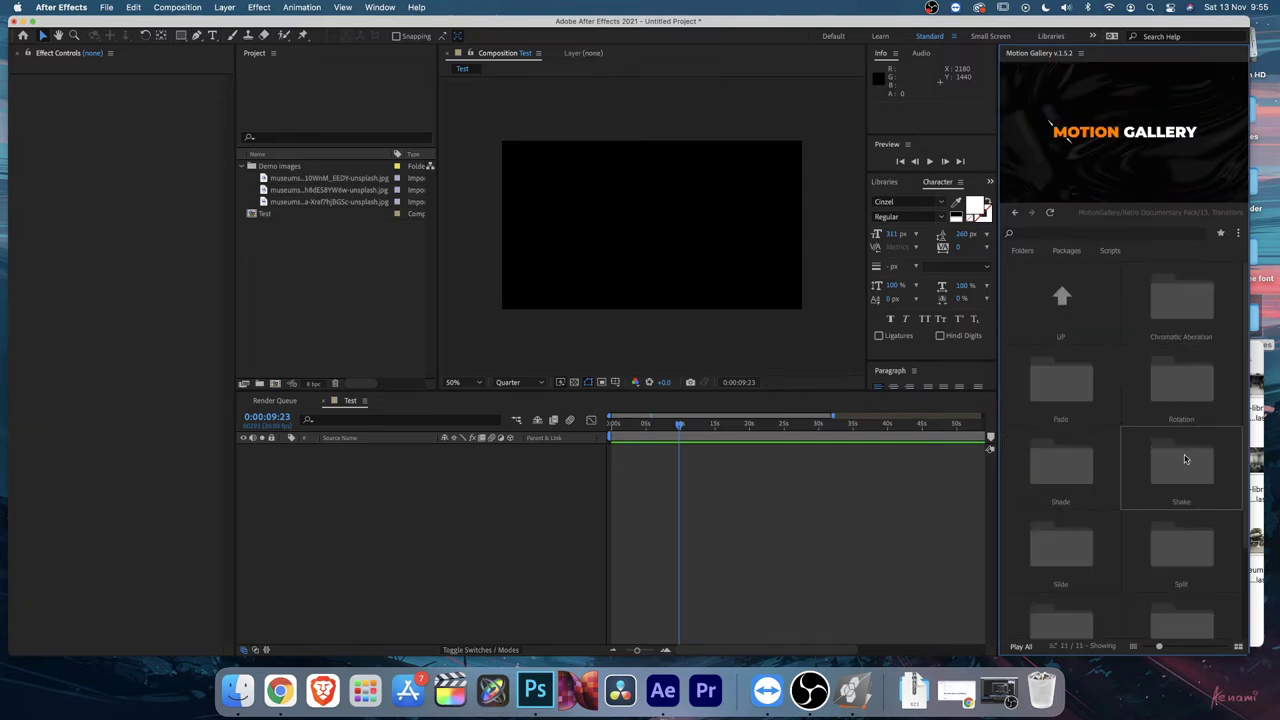
Step: Preview the Vintage film reel and paper transitions, look over the remaining transition folders, and return to the pack's category list
{"action": "scroll", "coordinate": [1185, 459], "scroll_direction": "down", "scroll_amount": 3}
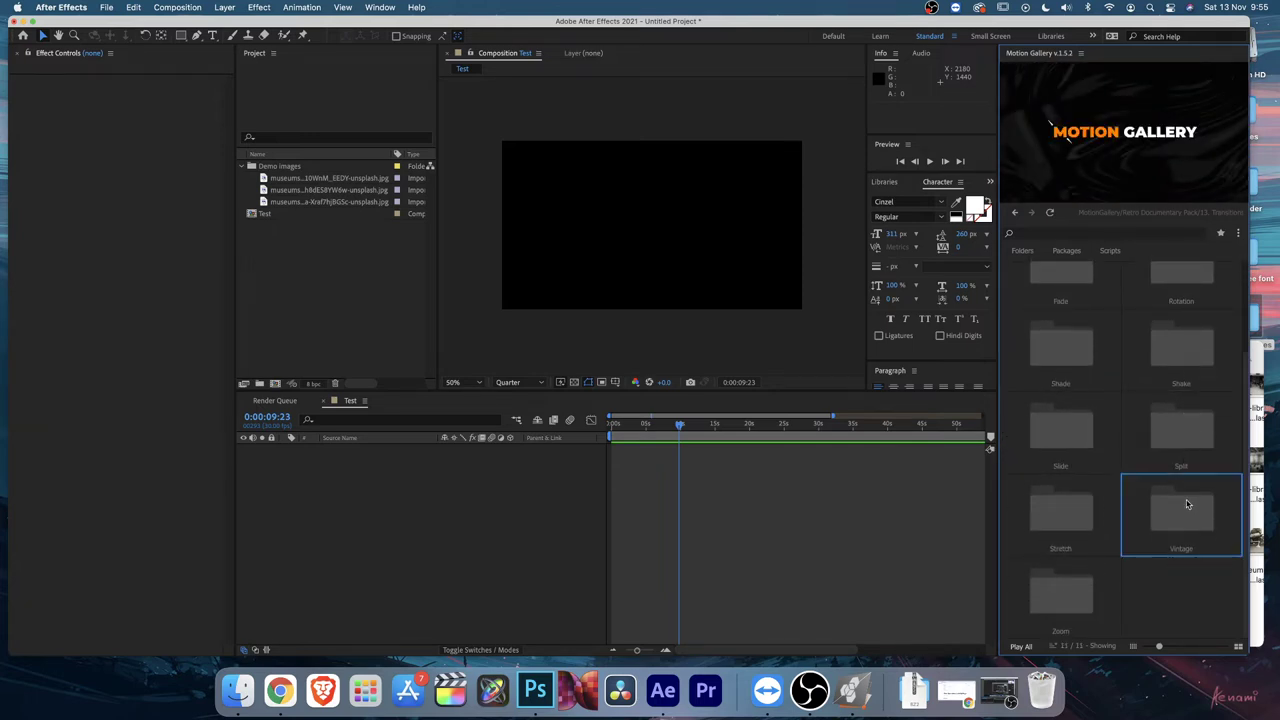
{"action": "left_click", "coordinate": [1187, 504]}
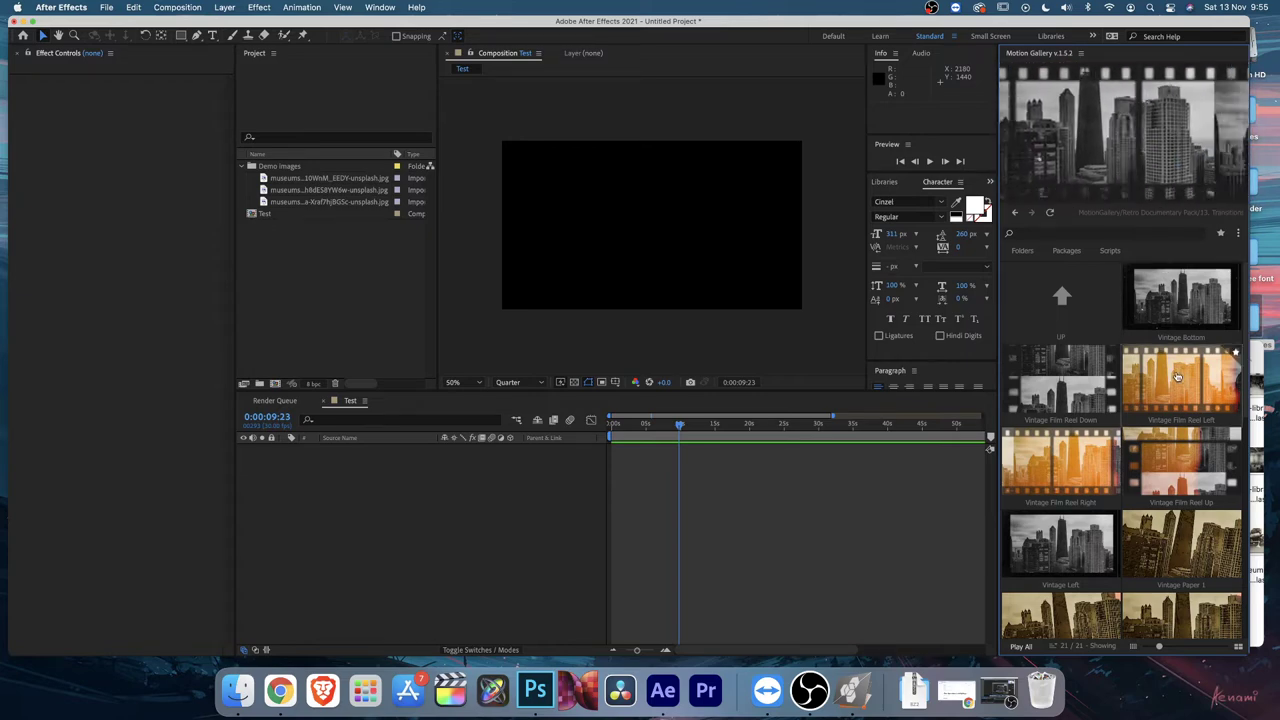
{"action": "scroll", "coordinate": [1152, 516], "scroll_direction": "down", "scroll_amount": 2}
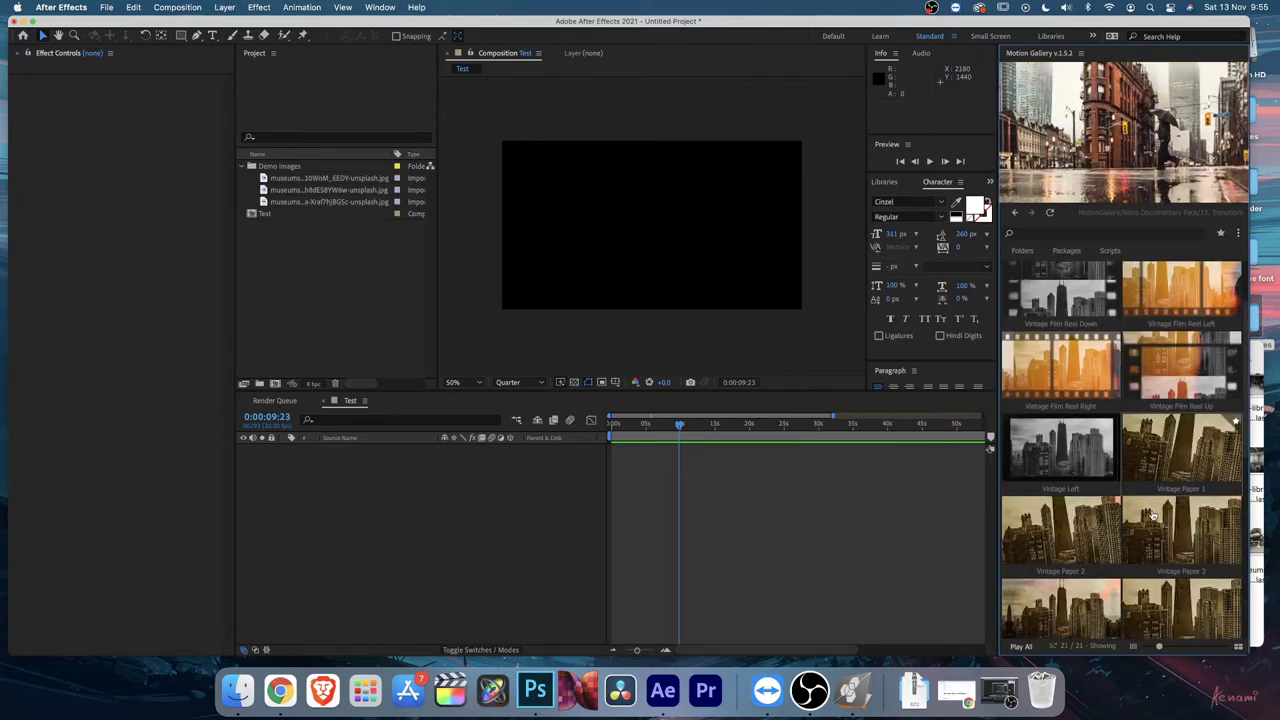
{"action": "key", "text": "BackSpace"}
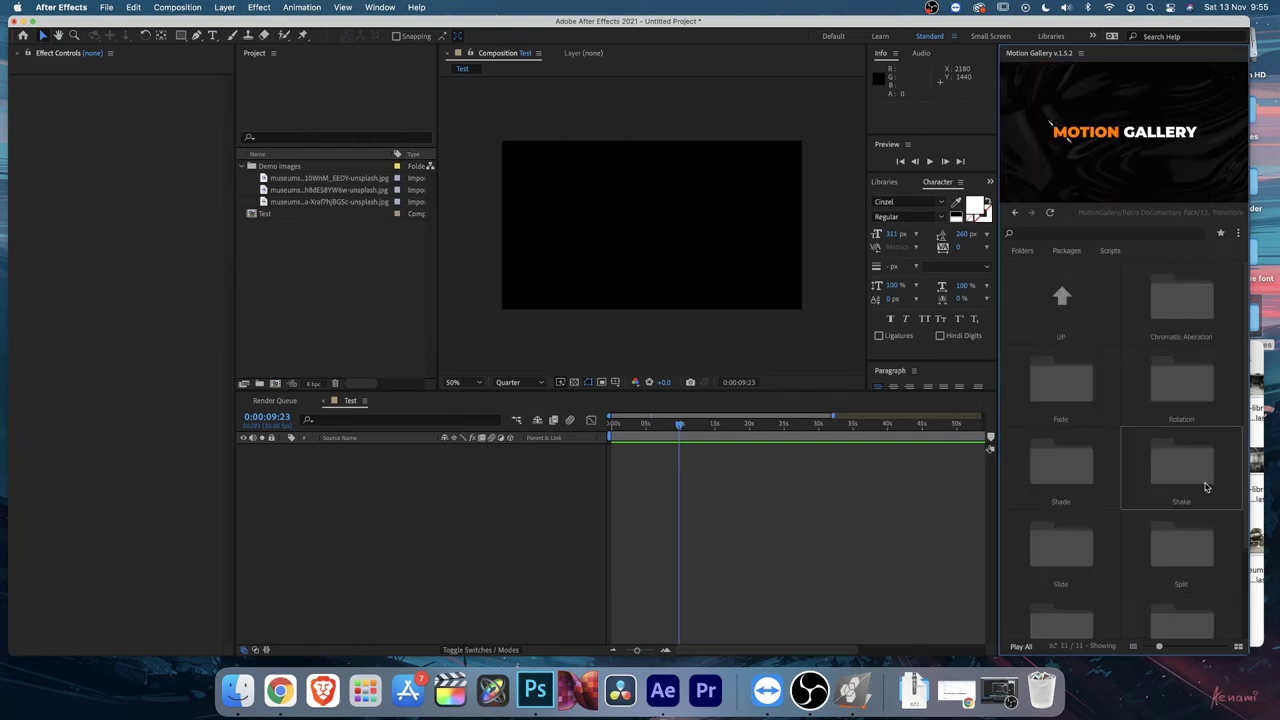
{"action": "scroll", "coordinate": [1206, 487], "scroll_direction": "down", "scroll_amount": 2}
{"action": "scroll", "coordinate": [1206, 487], "scroll_direction": "up", "scroll_amount": 2}
{"action": "scroll", "coordinate": [1206, 487], "scroll_direction": "down", "scroll_amount": 2}
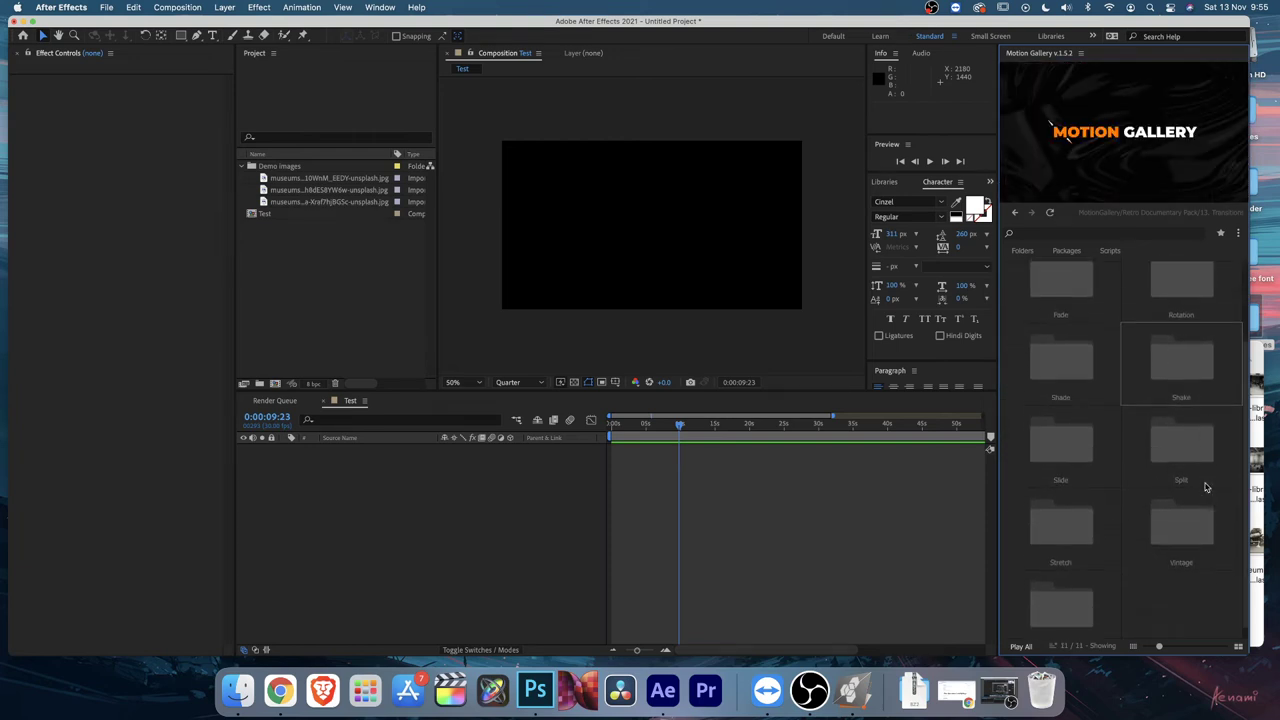
{"action": "scroll", "coordinate": [1206, 487], "scroll_direction": "down", "scroll_amount": 1}
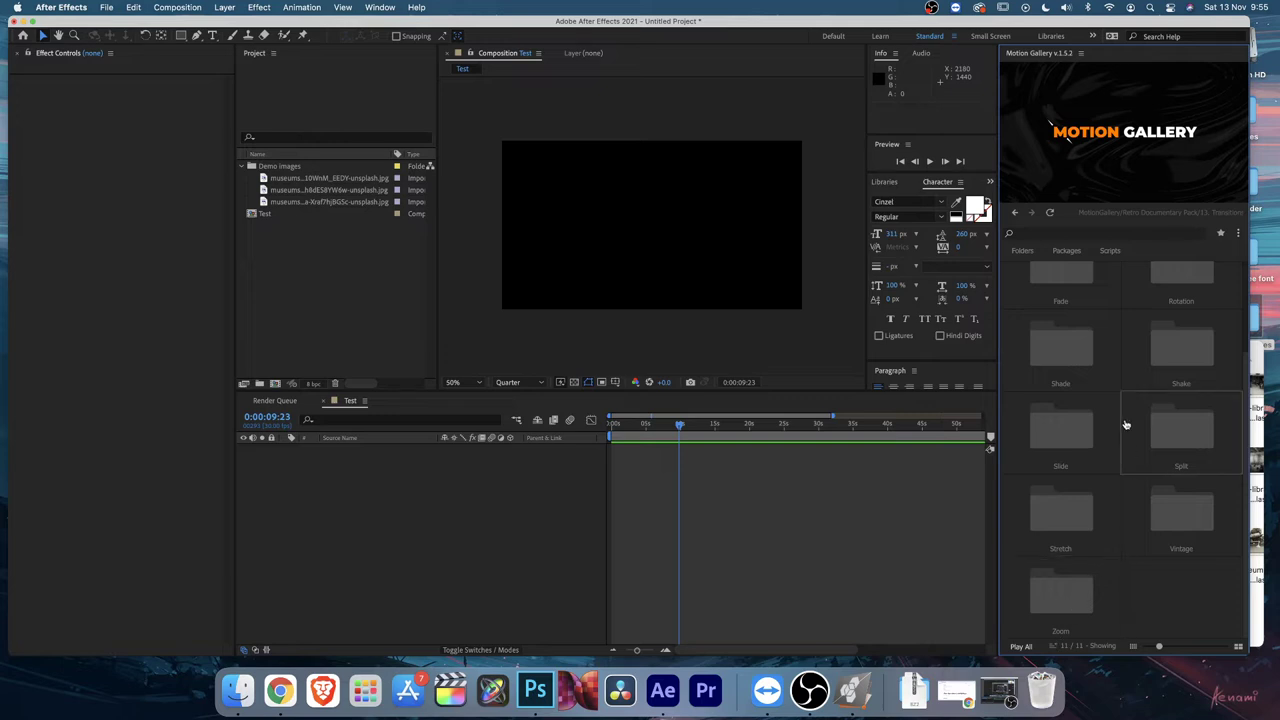
{"action": "key", "text": "BackSpace"}
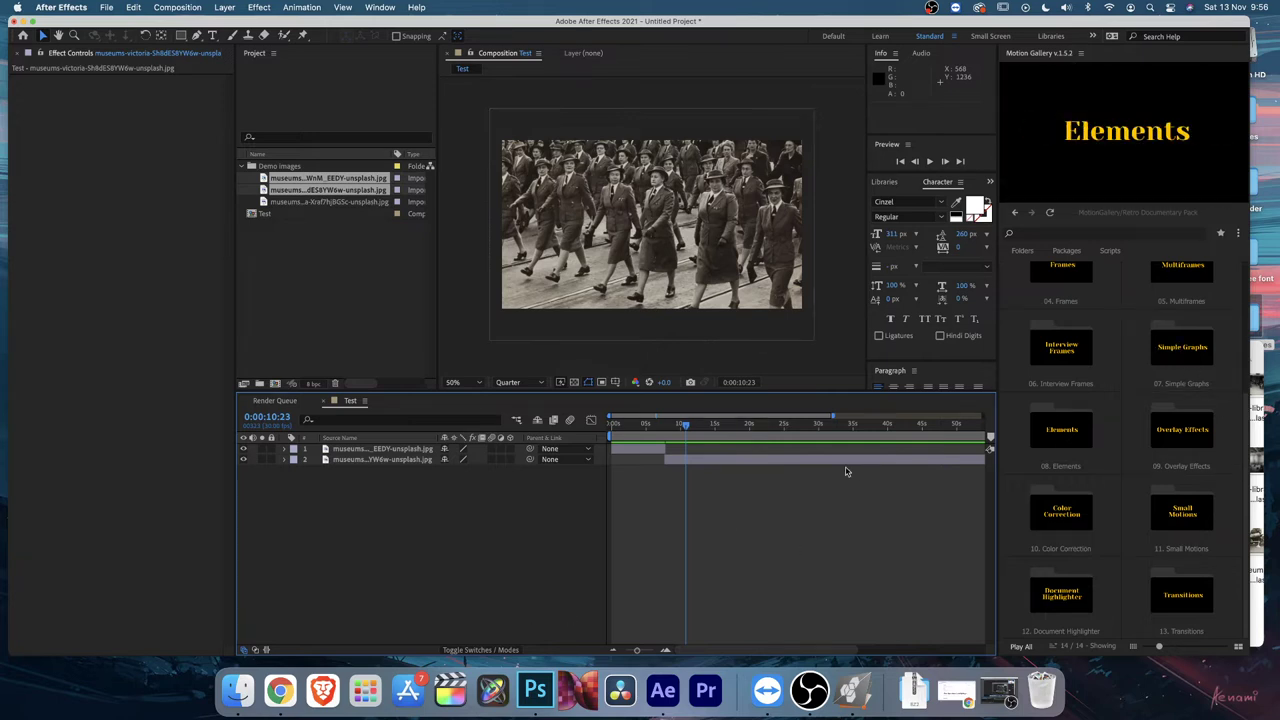
Step: Move the current time to 0:00:07:07, just before the cut between the two images, and open the Shade transitions folder
{"action": "scroll", "coordinate": [1146, 409], "scroll_direction": "up", "scroll_amount": 3}
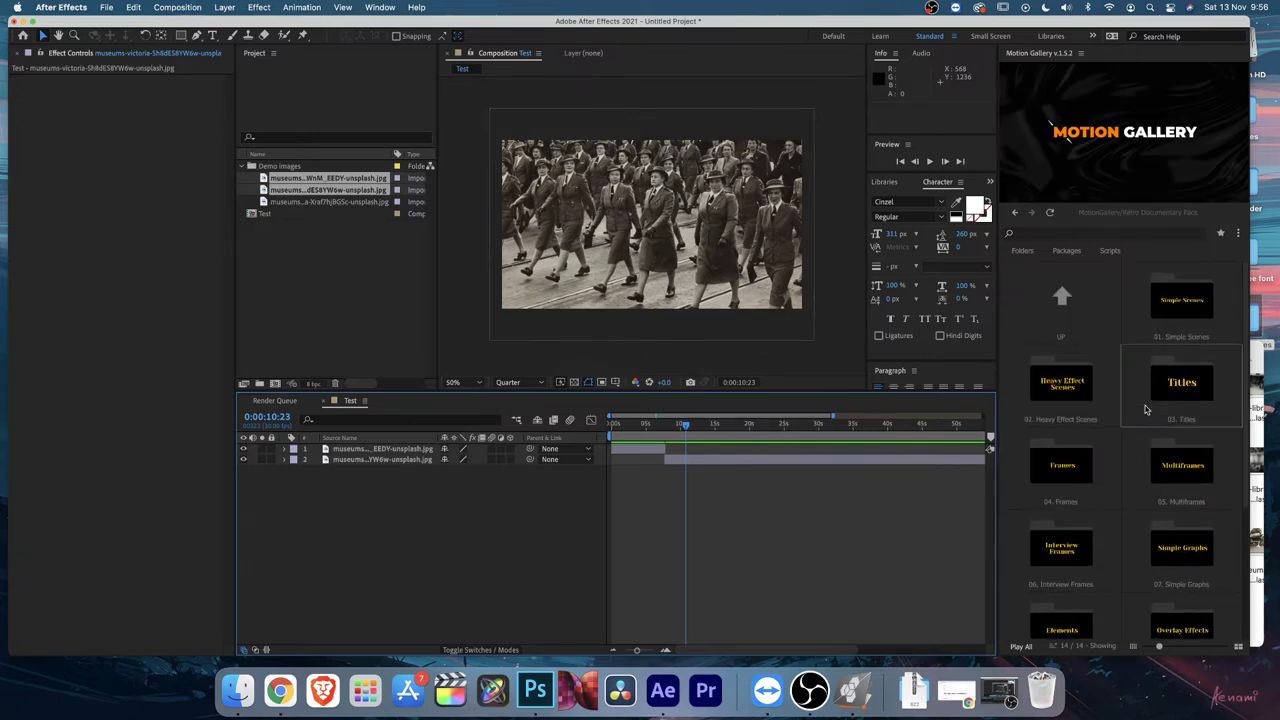
{"action": "left_click_drag", "start_coordinate": [679, 431], "coordinate": [657, 429]}
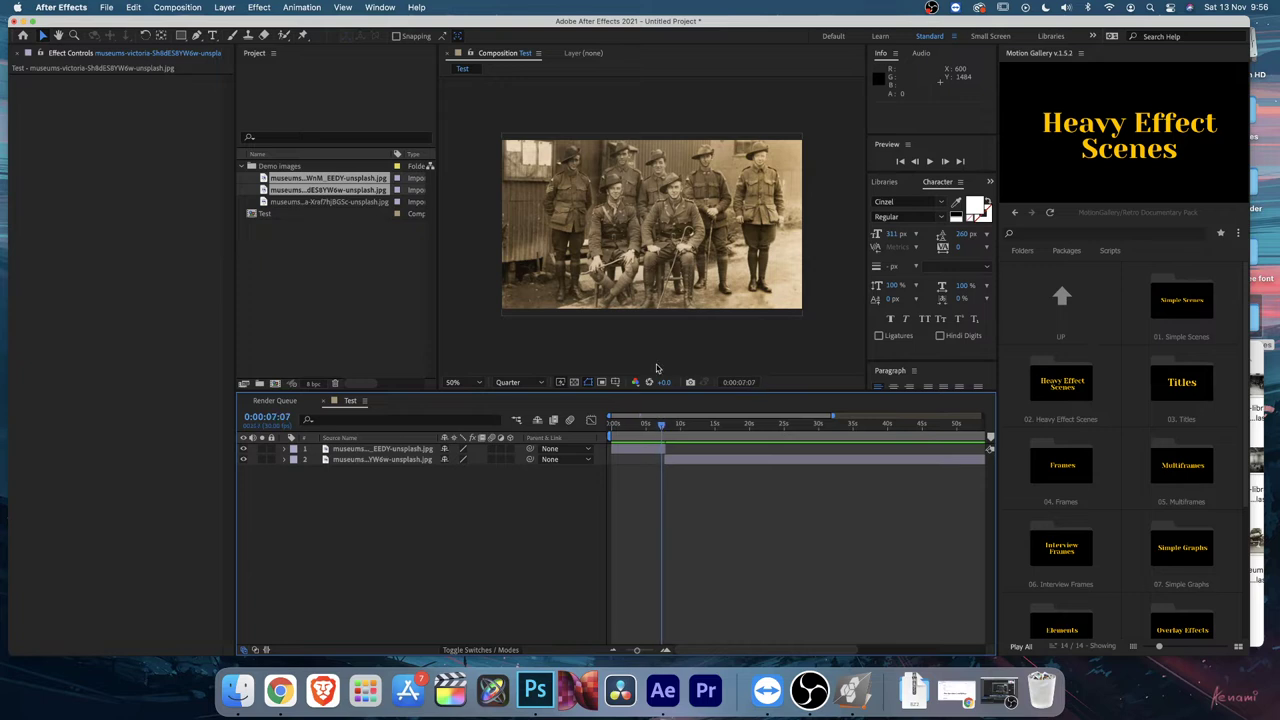
{"action": "scroll", "coordinate": [1150, 500], "scroll_direction": "down", "scroll_amount": 5}
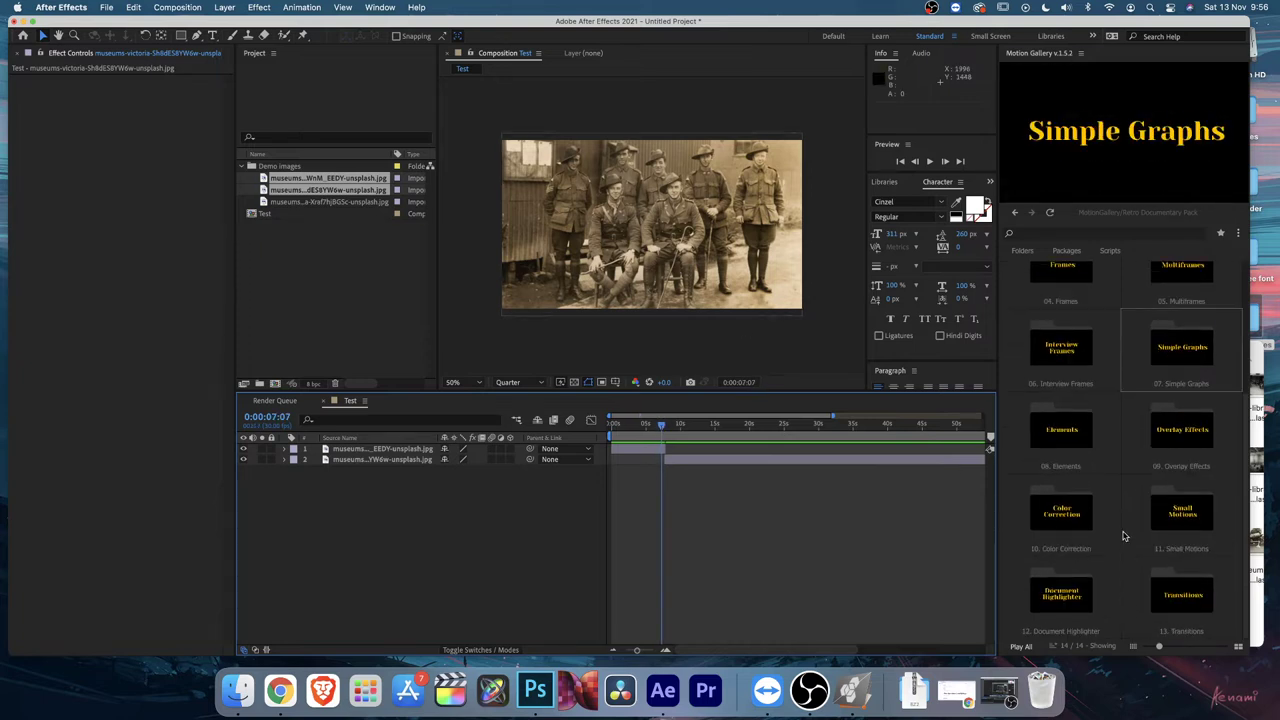
{"action": "double_click", "coordinate": [1200, 600]}
{"action": "scroll", "coordinate": [1190, 434], "scroll_direction": "down", "scroll_amount": 2}
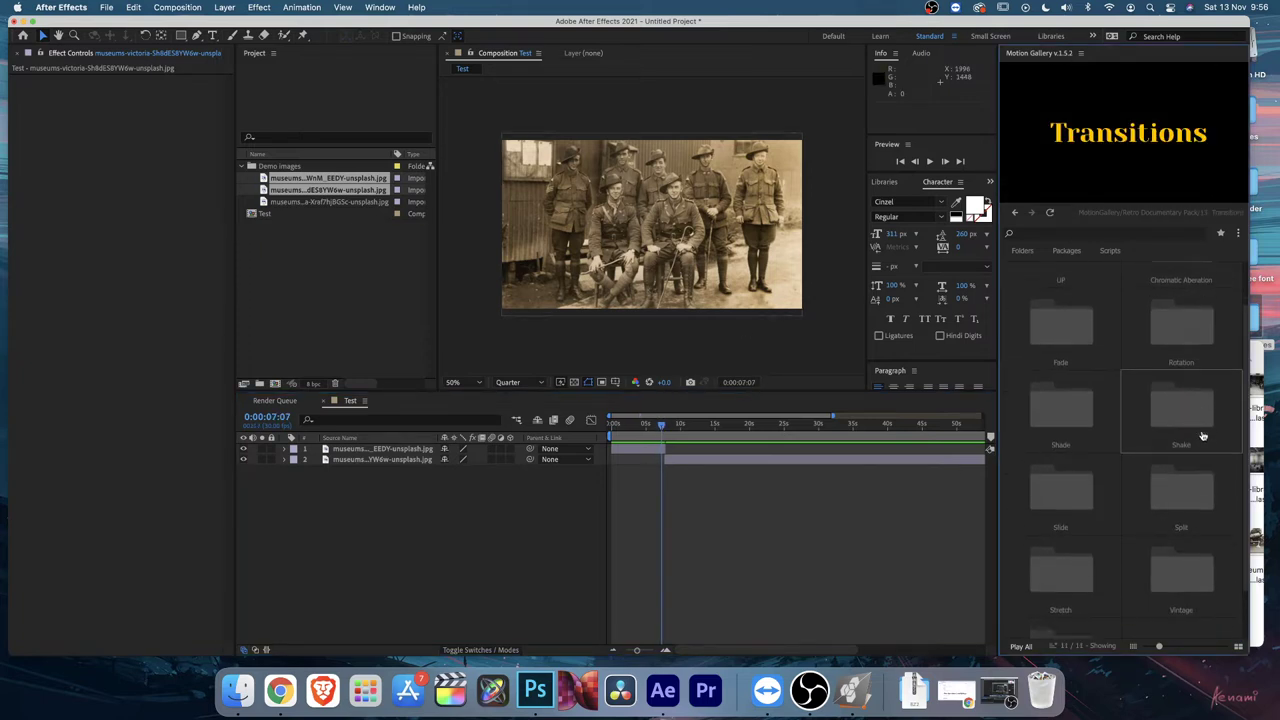
{"action": "double_click", "coordinate": [1080, 420]}
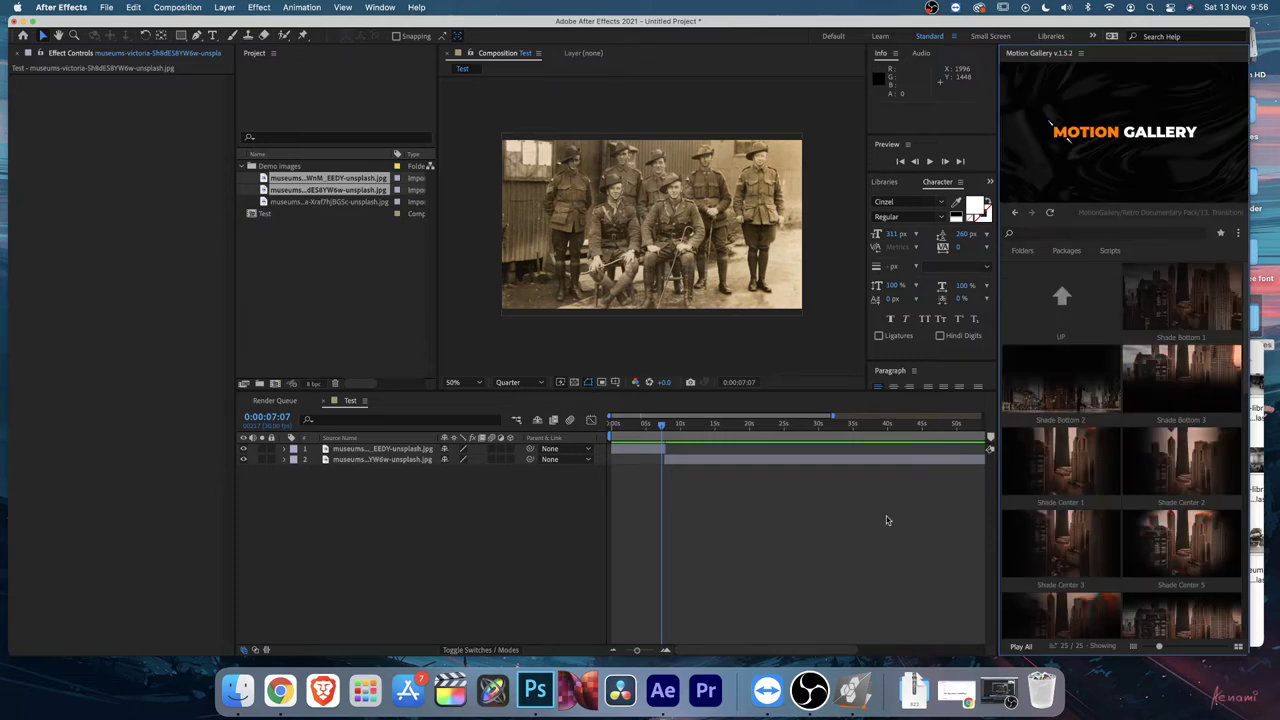
Step: Apply the Shade Center 2 transition at the end of the first image layer, accepting the font substitution
{"action": "left_click", "coordinate": [647, 452]}
{"action": "mouse_move", "coordinate": [1173, 470]}
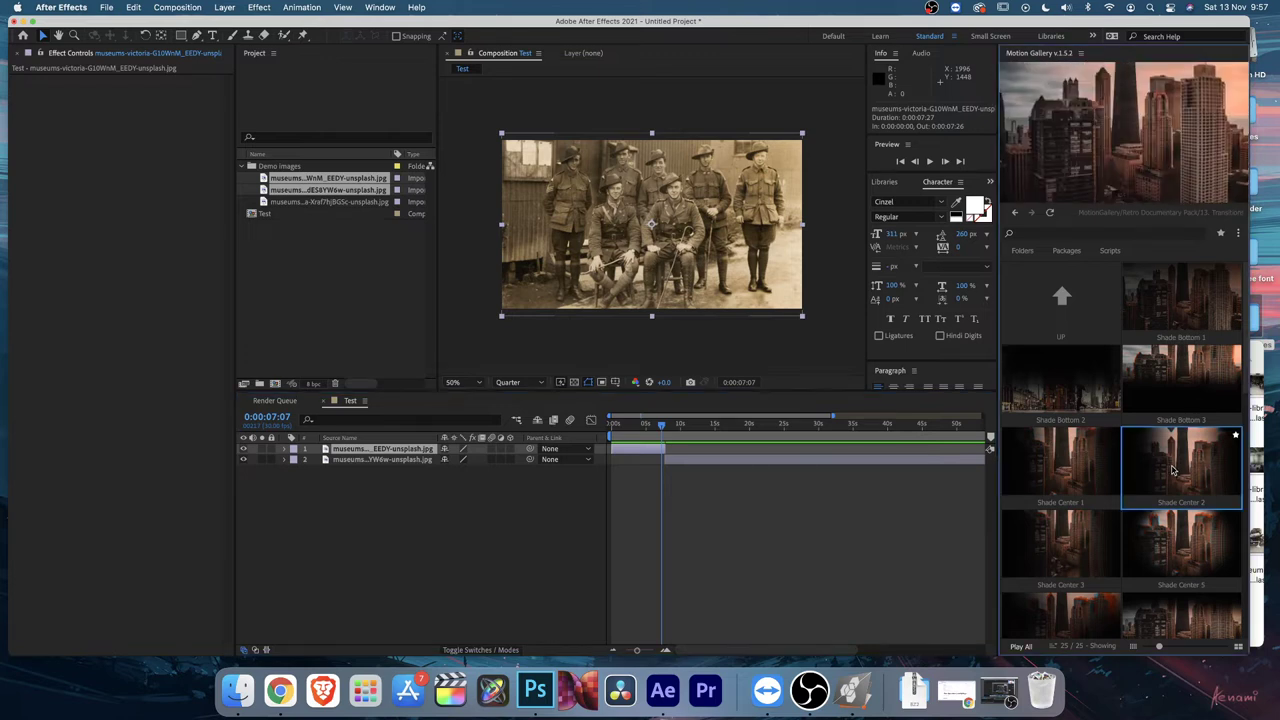
{"action": "left_click", "coordinate": [1172, 471]}
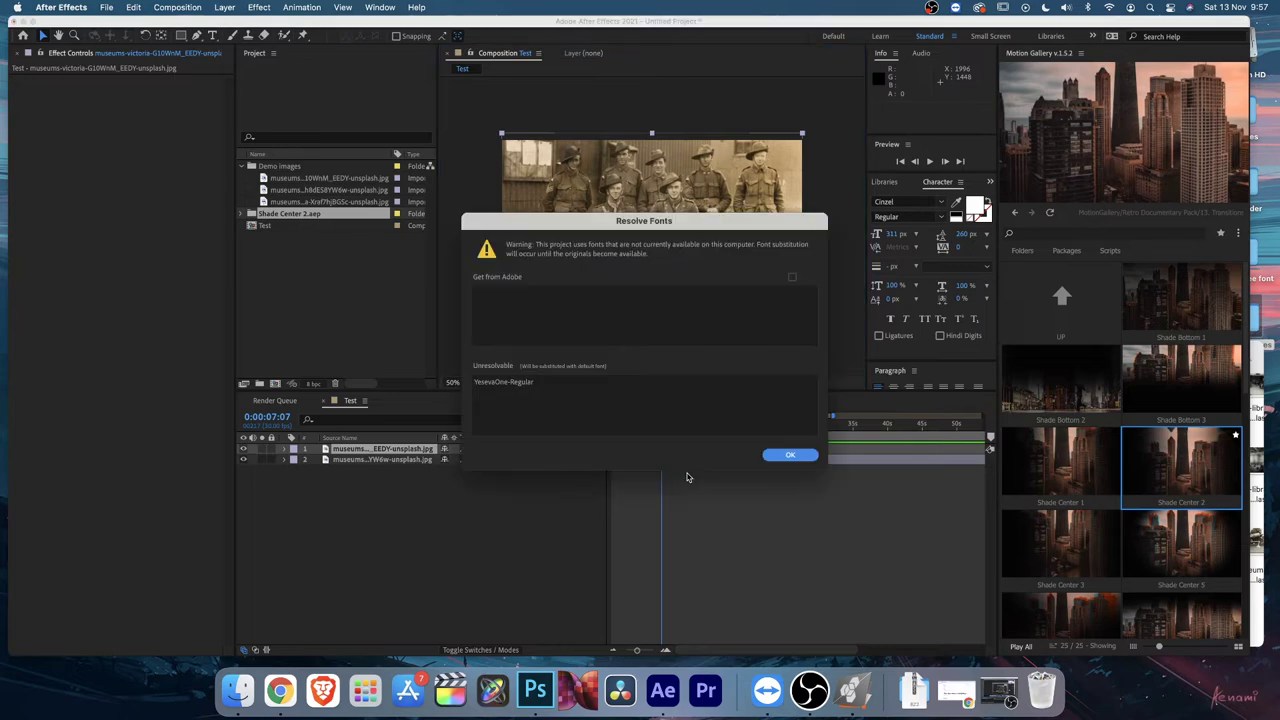
{"action": "left_click", "coordinate": [789, 456]}
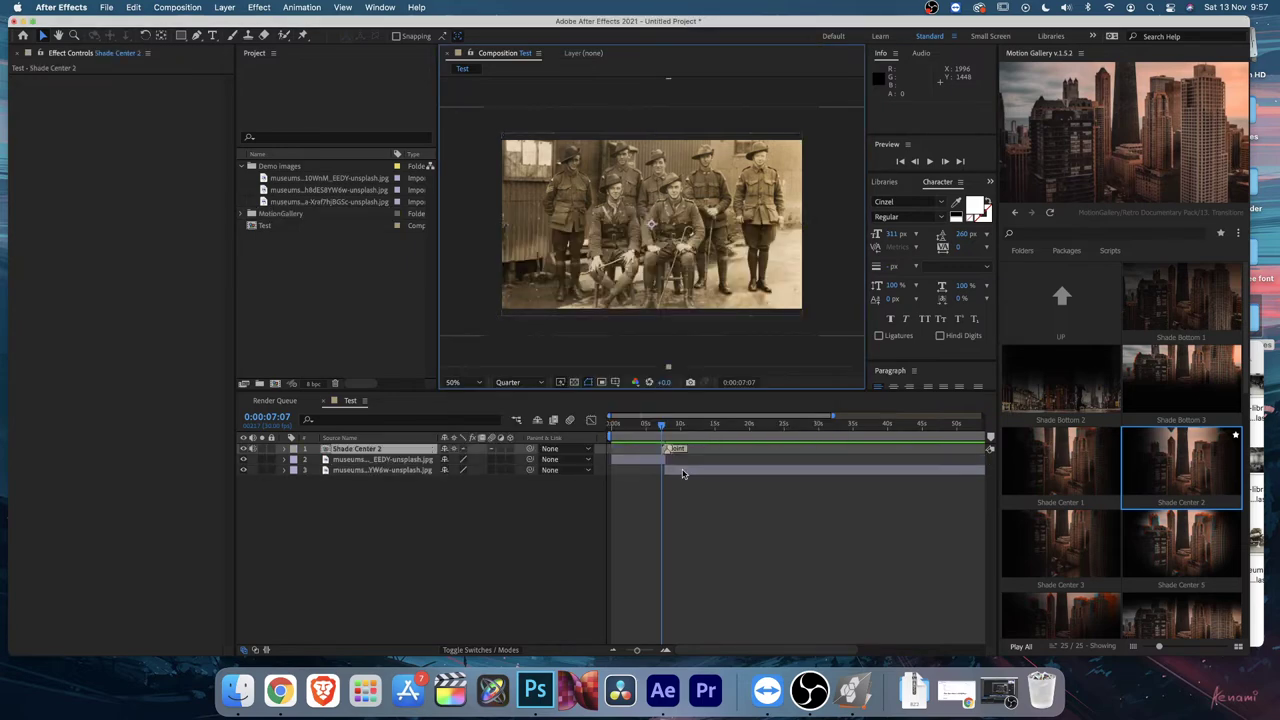
Step: Shift the Shade Center 2 transition layer slightly earlier so its Joint marker lines up with the end of the first image
{"action": "scroll", "coordinate": [700, 486], "scroll_direction": "up", "scroll_amount": 5}
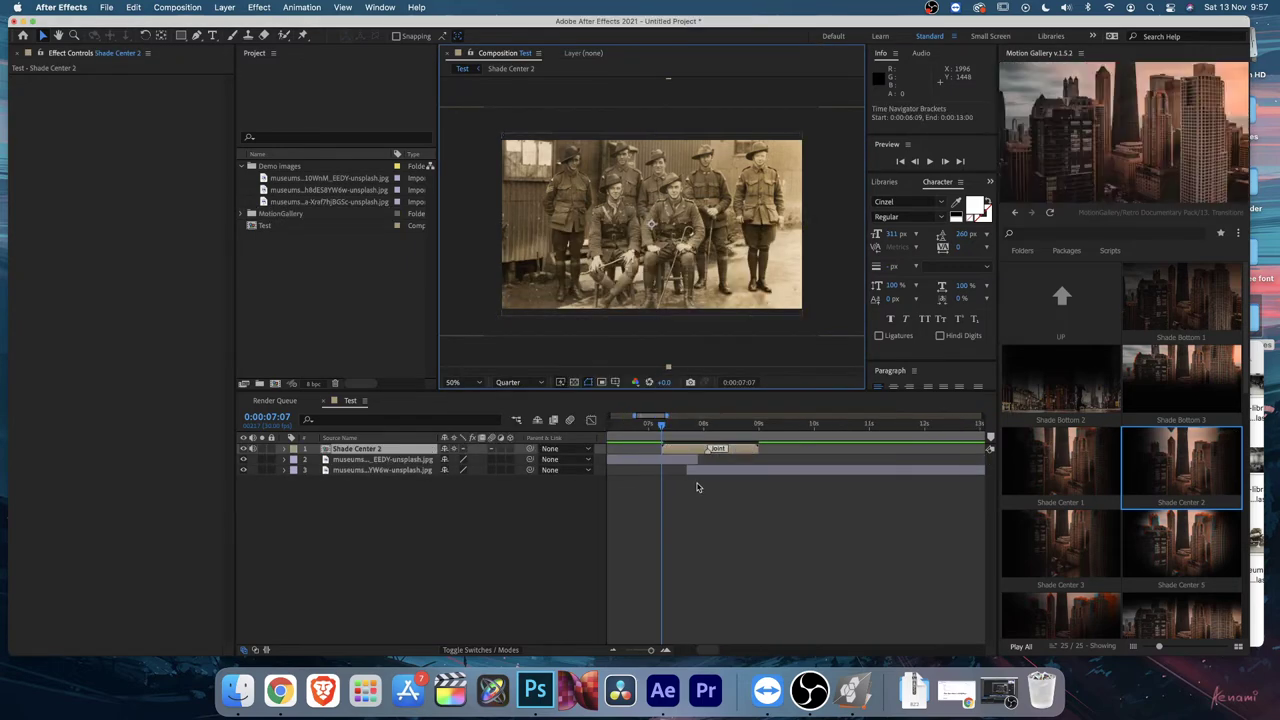
{"action": "left_click_drag", "start_coordinate": [731, 453], "coordinate": [713, 452]}
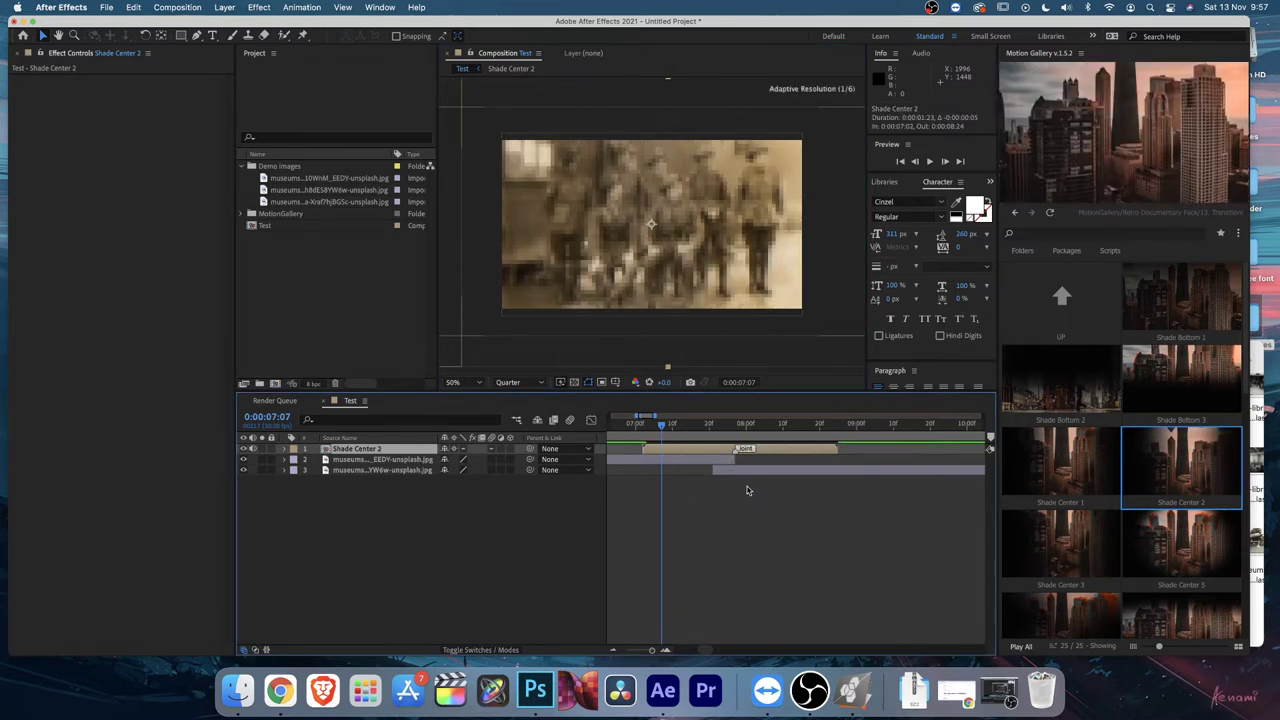
{"action": "scroll", "coordinate": [730, 487], "scroll_direction": "down", "scroll_amount": 3}
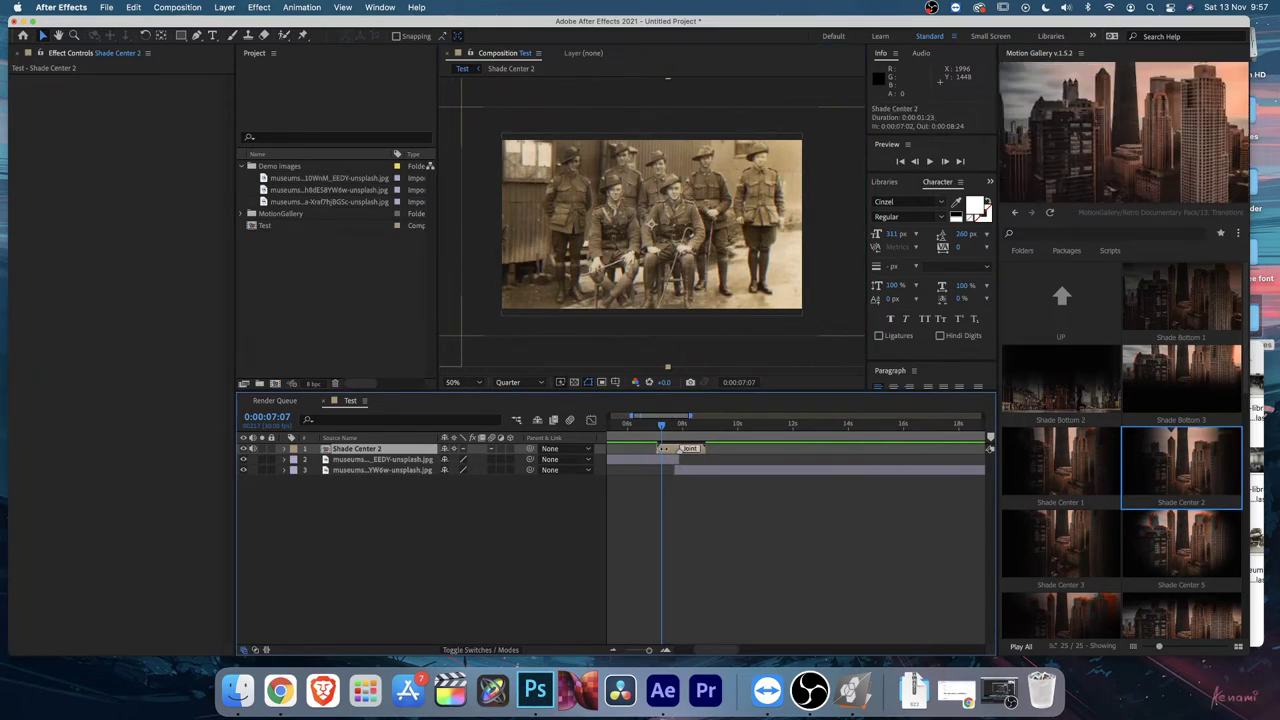
{"action": "left_click_drag", "start_coordinate": [665, 449], "coordinate": [656, 449]}
Step: Play back the Shade Center 2 transition between the two images from just before it starts, rechecking it from 0:00:07:13
{"action": "left_click", "coordinate": [659, 432]}
{"action": "key", "text": "space"}
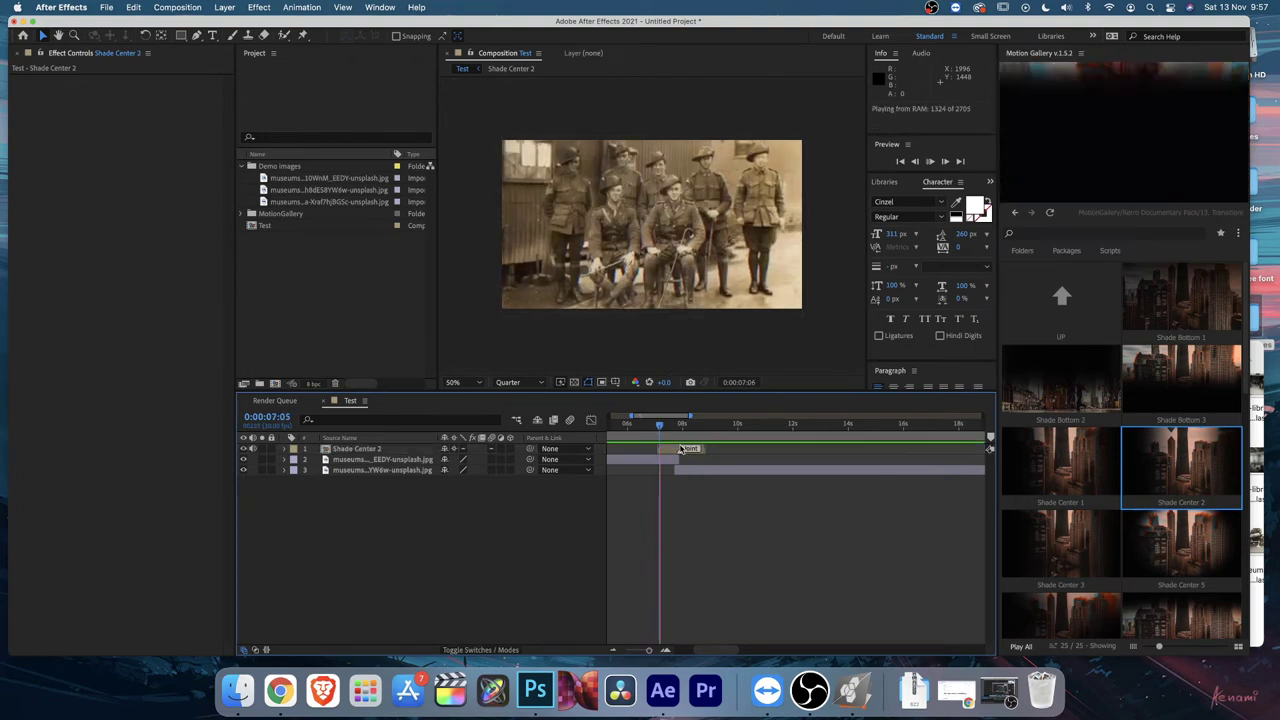
{"action": "left_click", "coordinate": [655, 430]}
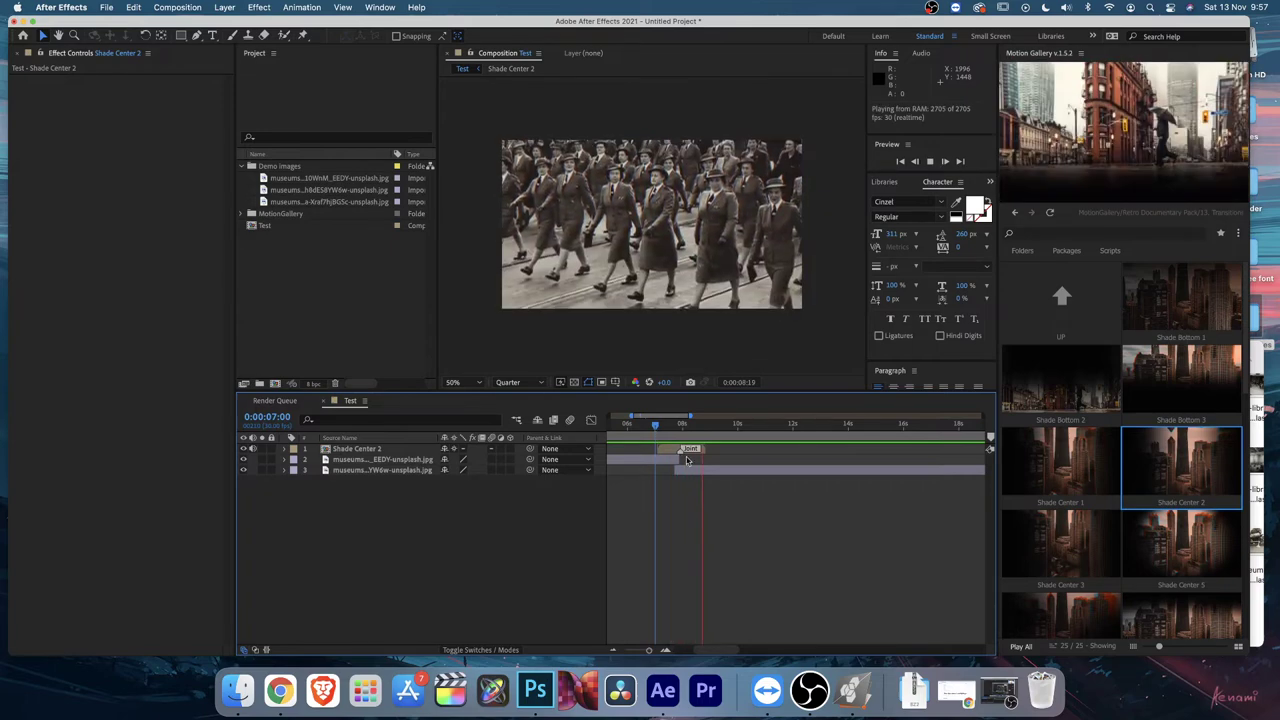
{"action": "key", "text": "space"}
{"action": "left_click", "coordinate": [667, 427]}
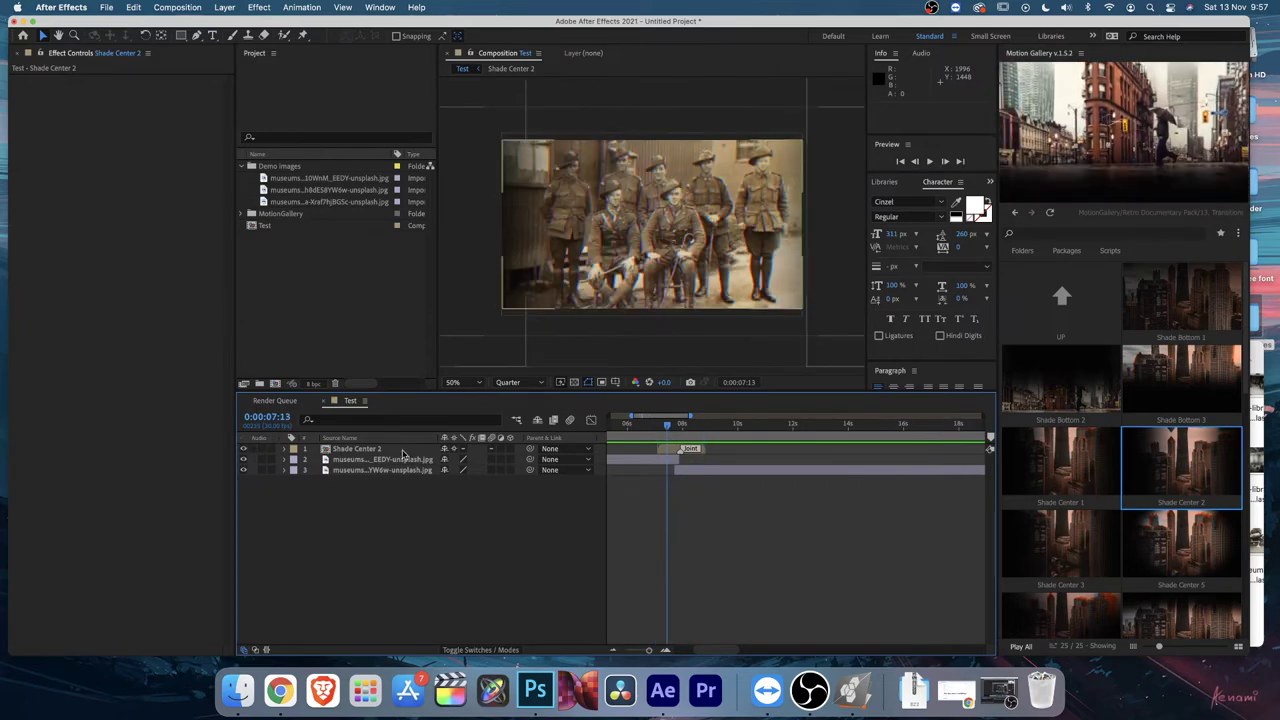
{"action": "key", "text": "space"}
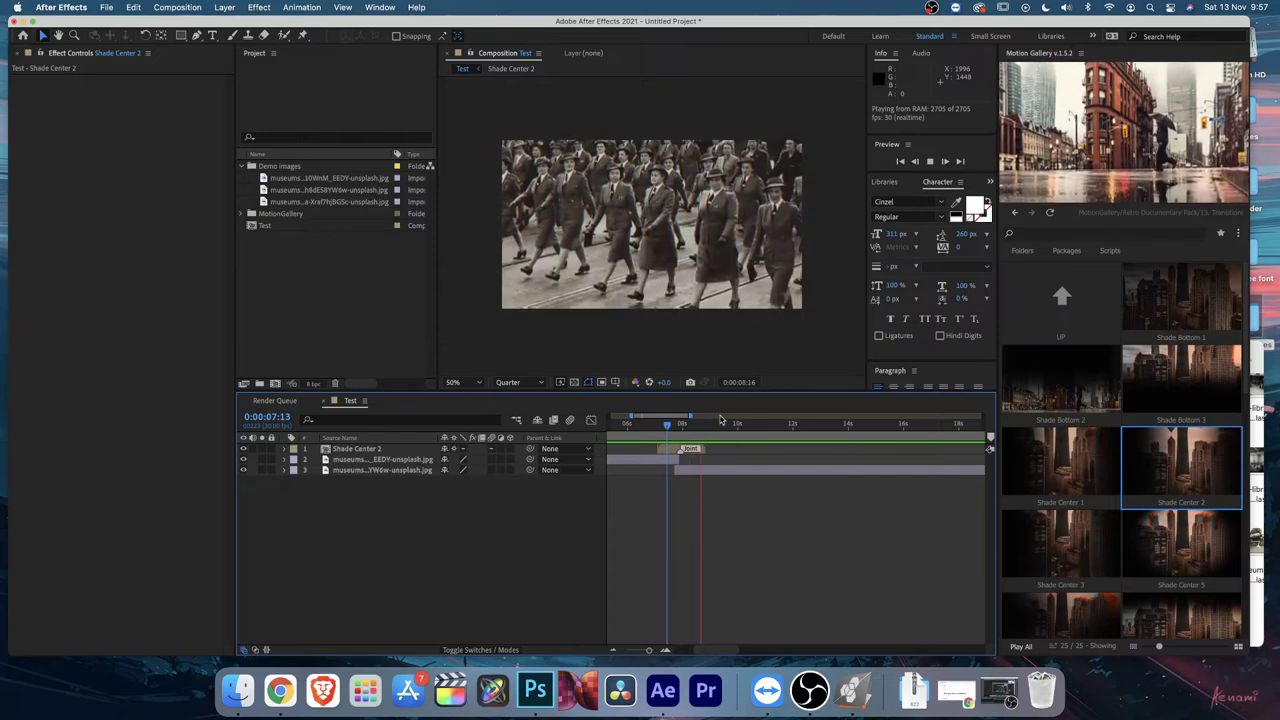
{"action": "key", "text": "space"}
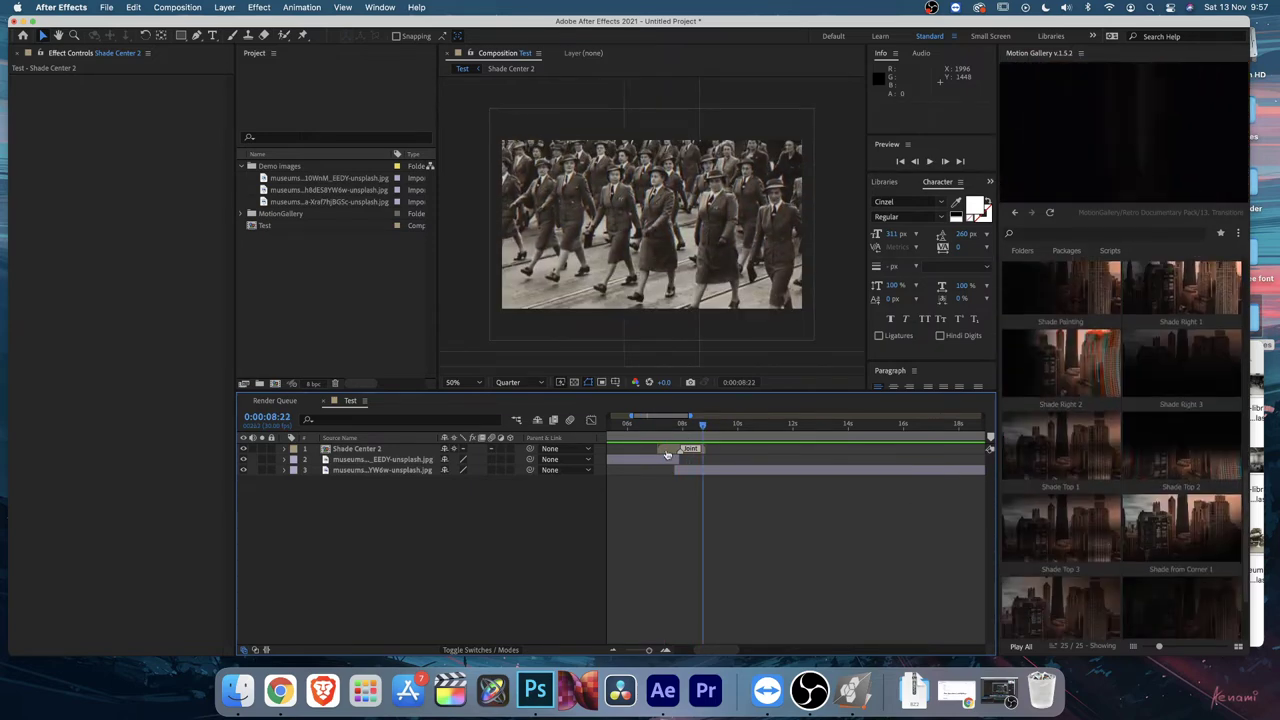
Step: Delete the Shade Center 2 transition layer and open the Retro Documentary Pack's Small Motions folder
{"action": "left_click", "coordinate": [670, 451]}
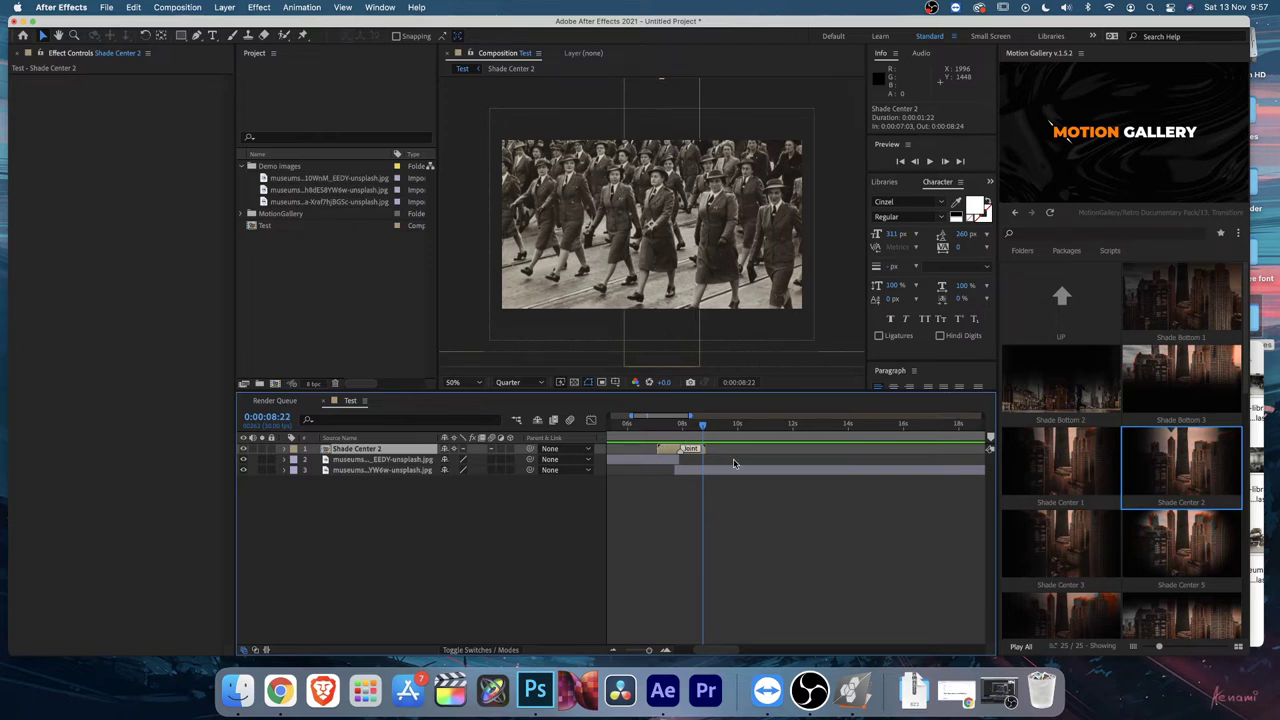
{"action": "key", "text": "Delete"}
{"action": "left_click", "coordinate": [1062, 298]}
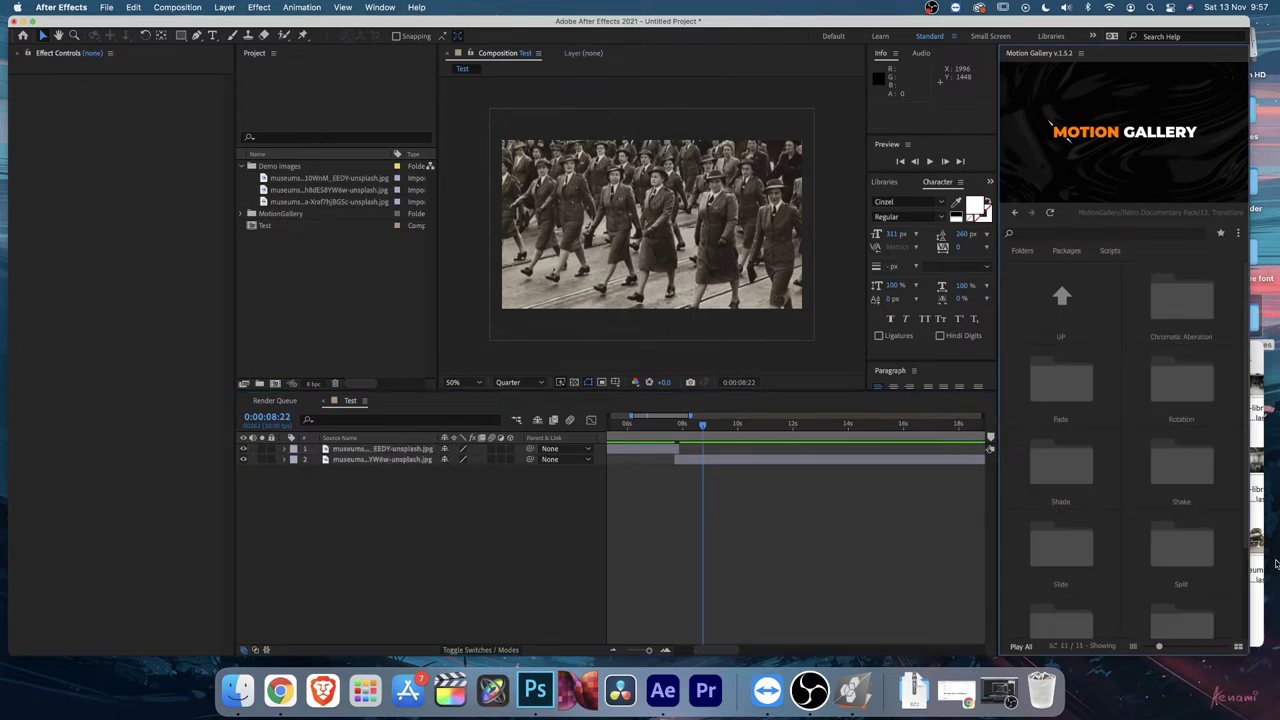
{"action": "left_click", "coordinate": [1050, 307]}
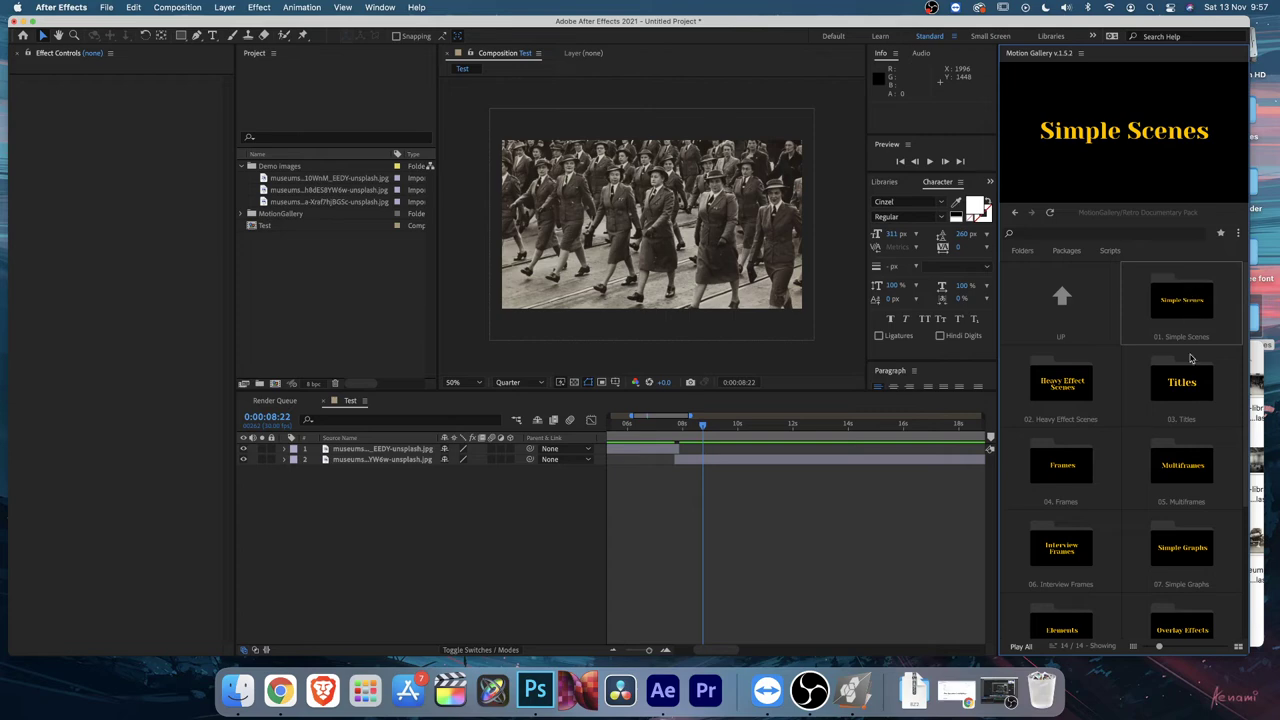
{"action": "scroll", "coordinate": [1180, 450], "scroll_direction": "down", "scroll_amount": 4}
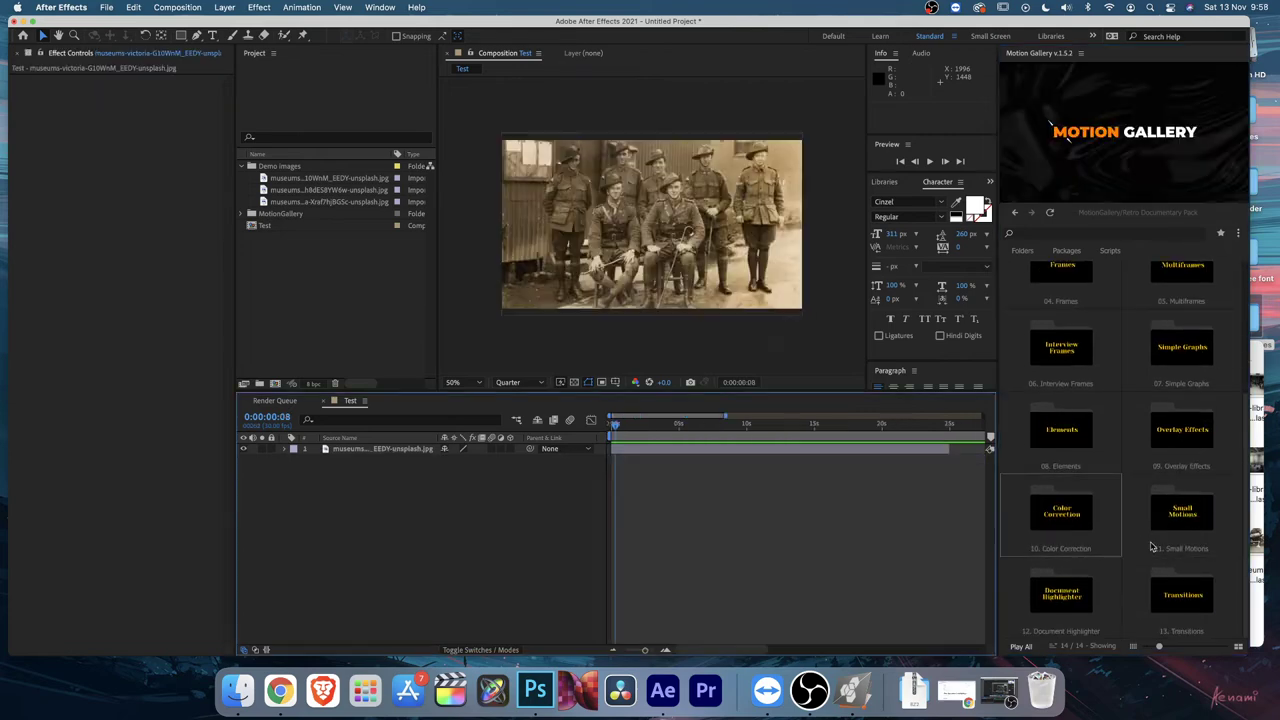
{"action": "left_click", "coordinate": [1175, 515]}
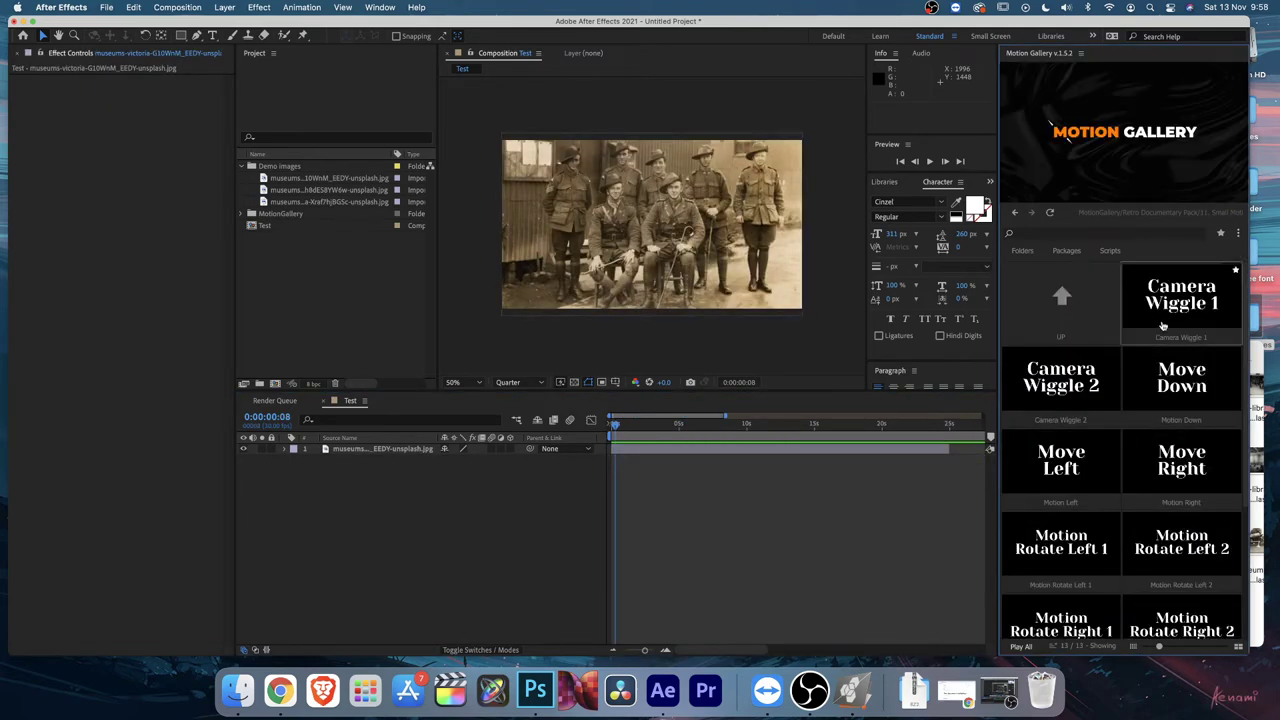
Step: Apply the Motion Down template over the soldiers' group image at 0:00:00:00 and preview the movement
{"action": "left_click", "coordinate": [766, 471]}
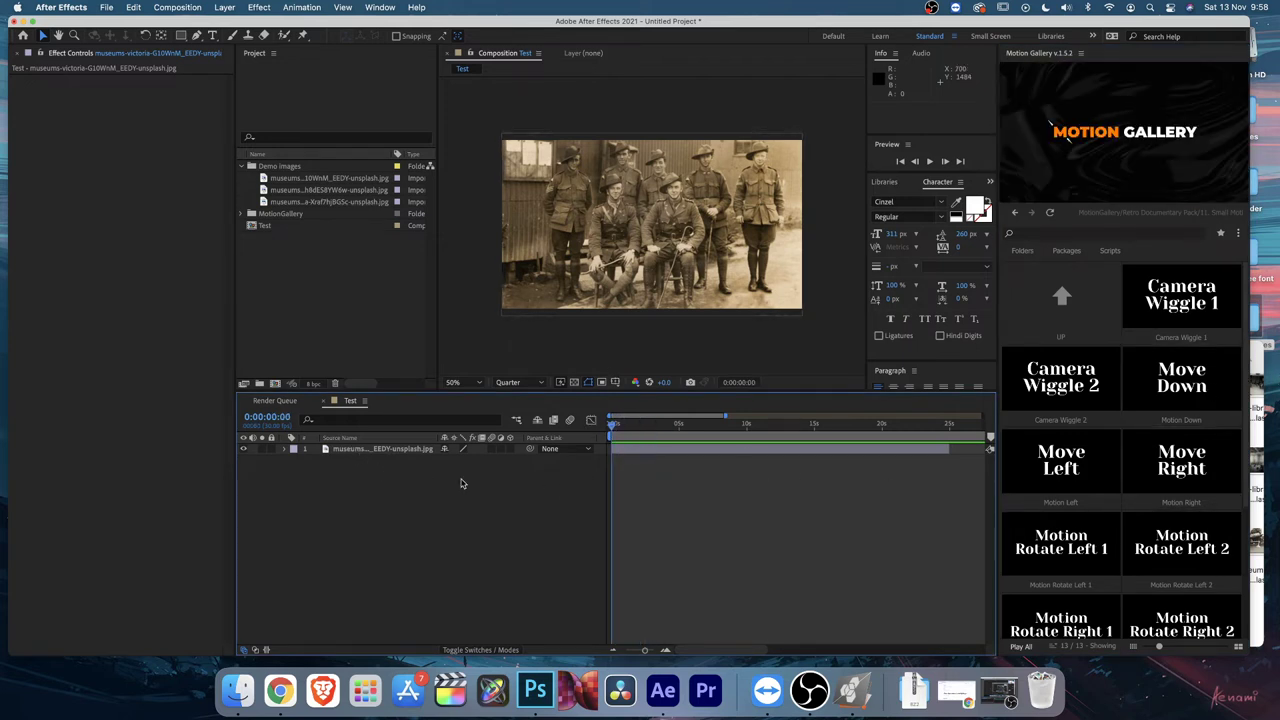
{"action": "left_click", "coordinate": [418, 450]}
{"action": "left_click", "coordinate": [1182, 378]}
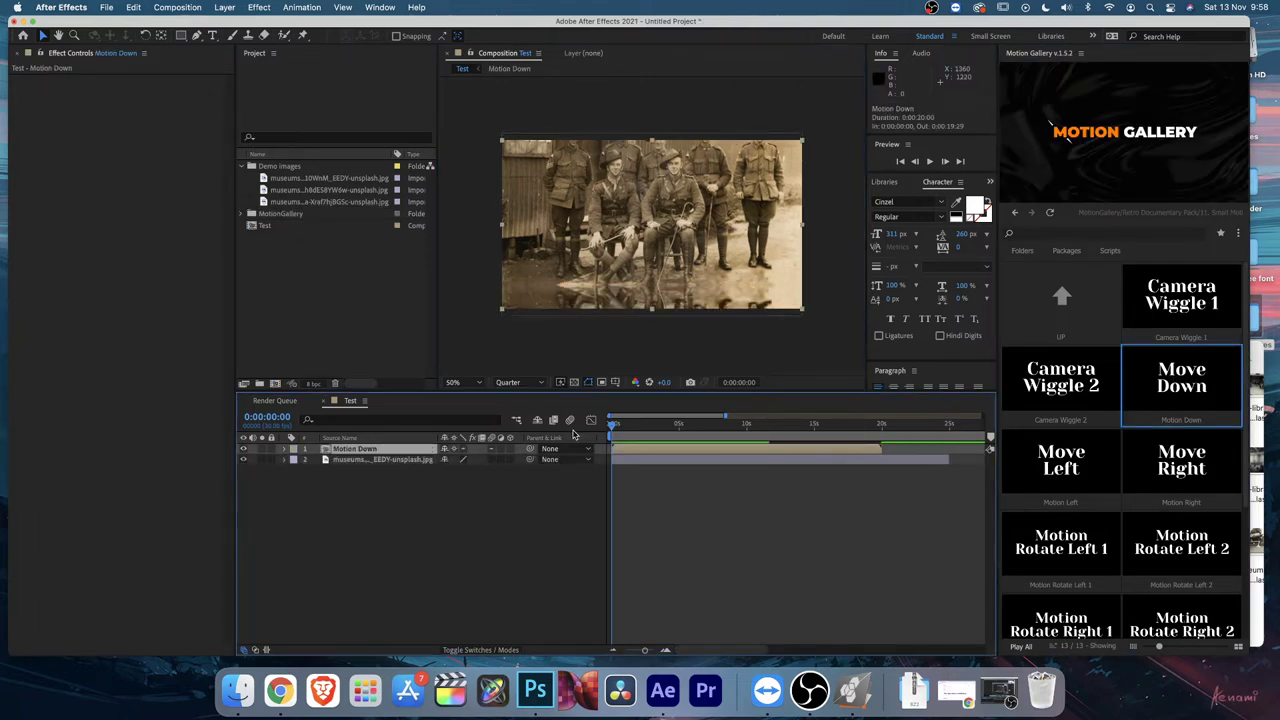
{"action": "left_click", "coordinate": [704, 543]}
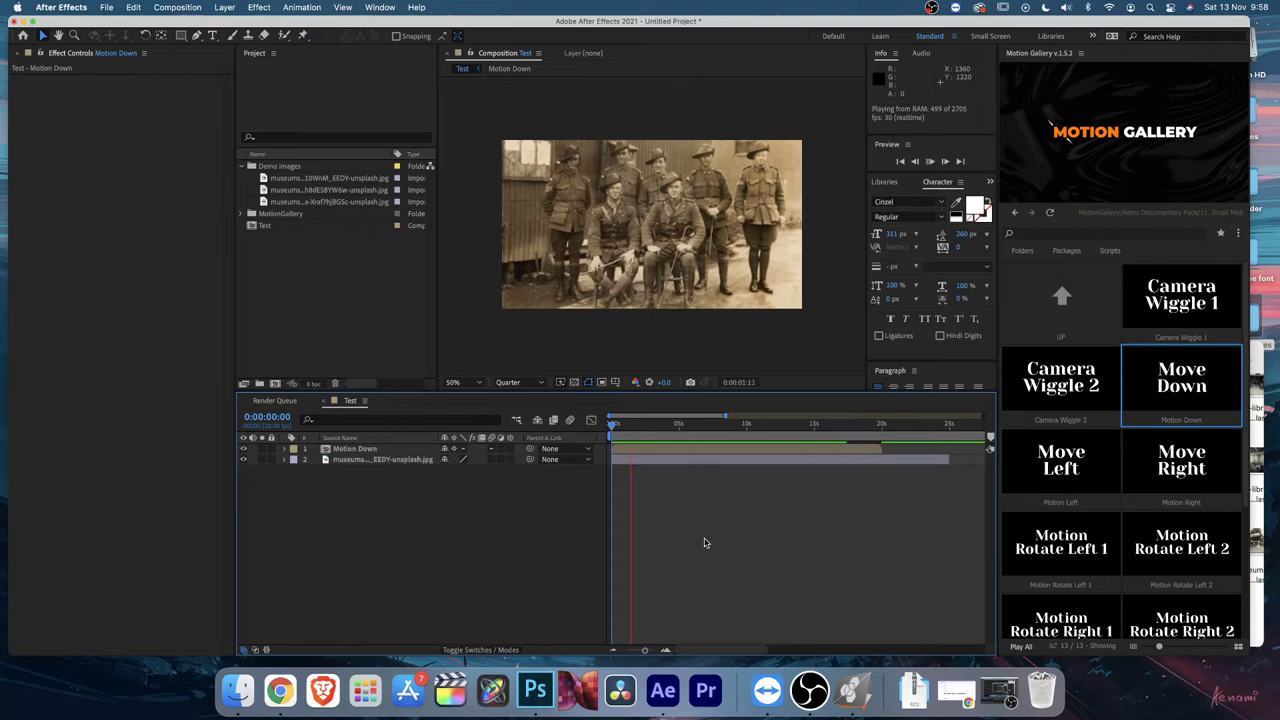
{"action": "key", "text": "space"}
Step: Trim the Motion Down layer and the soldiers' group image so both end at 0:00:03:29
{"action": "left_click_drag", "start_coordinate": [645, 428], "coordinate": [663, 427]}
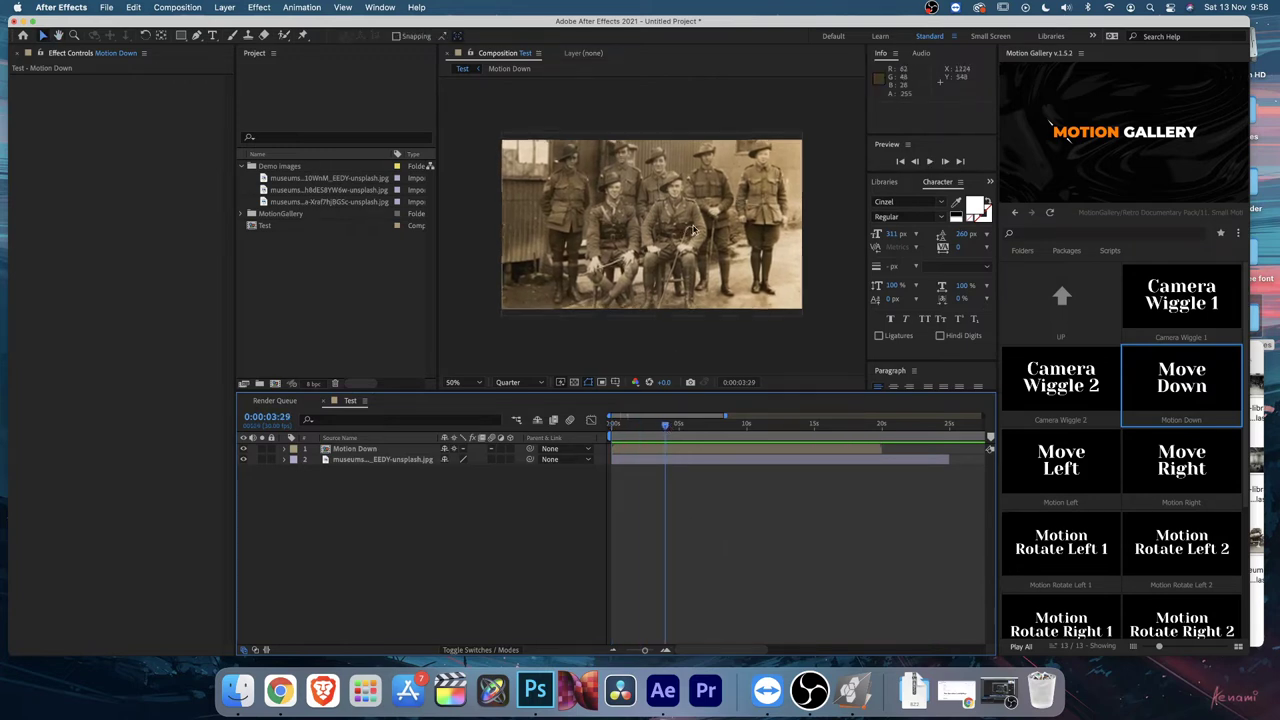
{"action": "left_click", "coordinate": [675, 449]}
{"action": "left_click", "coordinate": [669, 463], "text": "shift"}
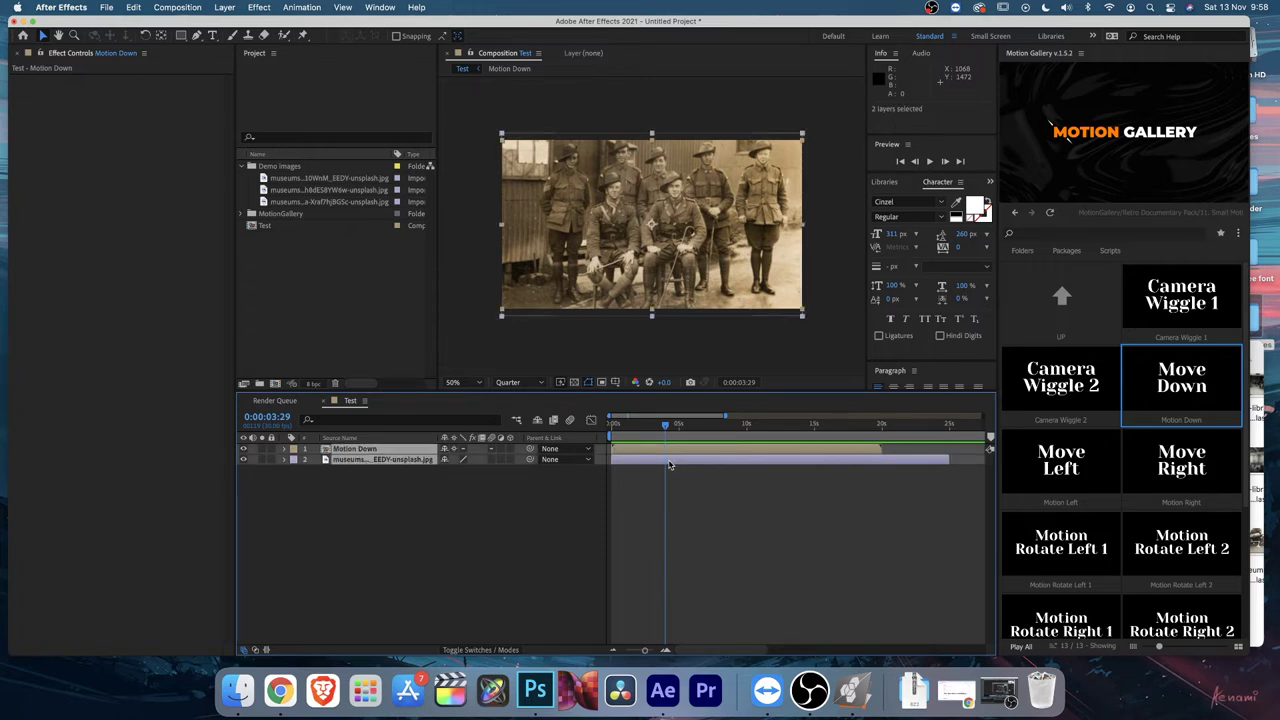
{"action": "key", "text": "alt+bracketright"}
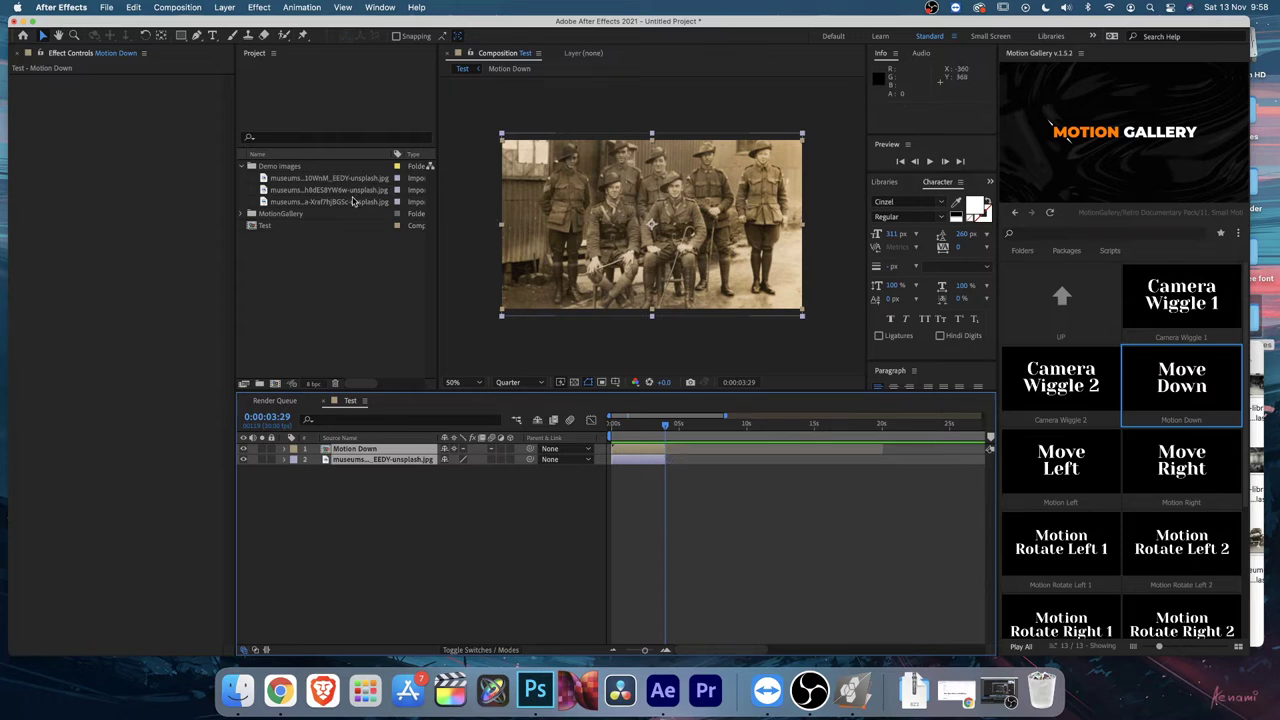
Step: Place the third demo image directly after the trimmed soldiers' clip and apply Motion Rotate Left 1 over it
{"action": "left_click_drag", "start_coordinate": [352, 201], "coordinate": [757, 445]}
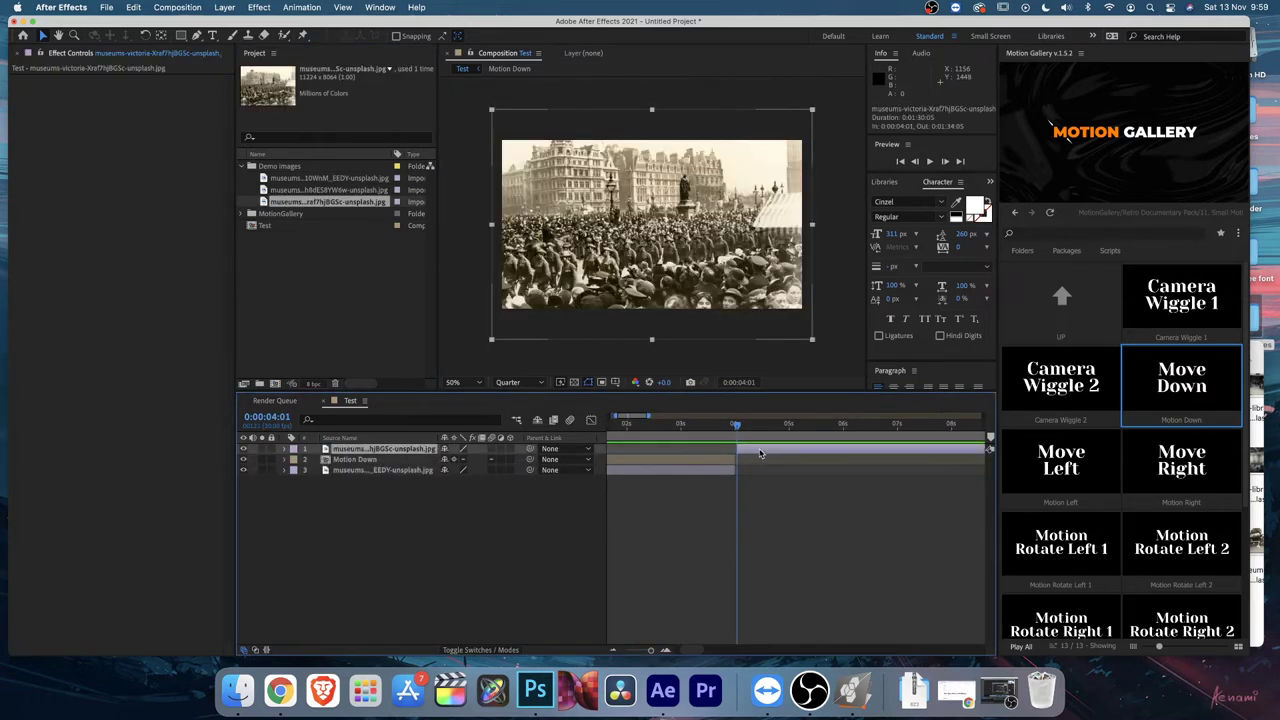
{"action": "left_click", "coordinate": [786, 604]}
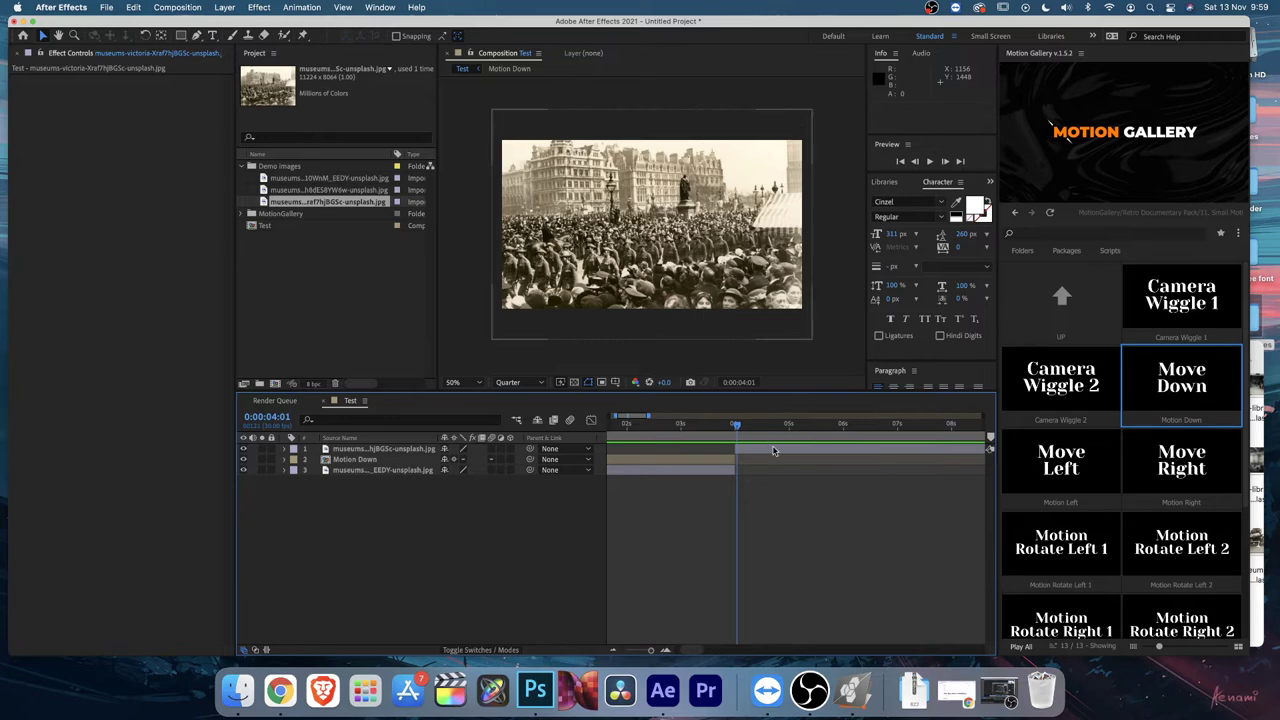
{"action": "left_click", "coordinate": [773, 451]}
{"action": "scroll", "coordinate": [1086, 516], "scroll_direction": "down", "scroll_amount": 1}
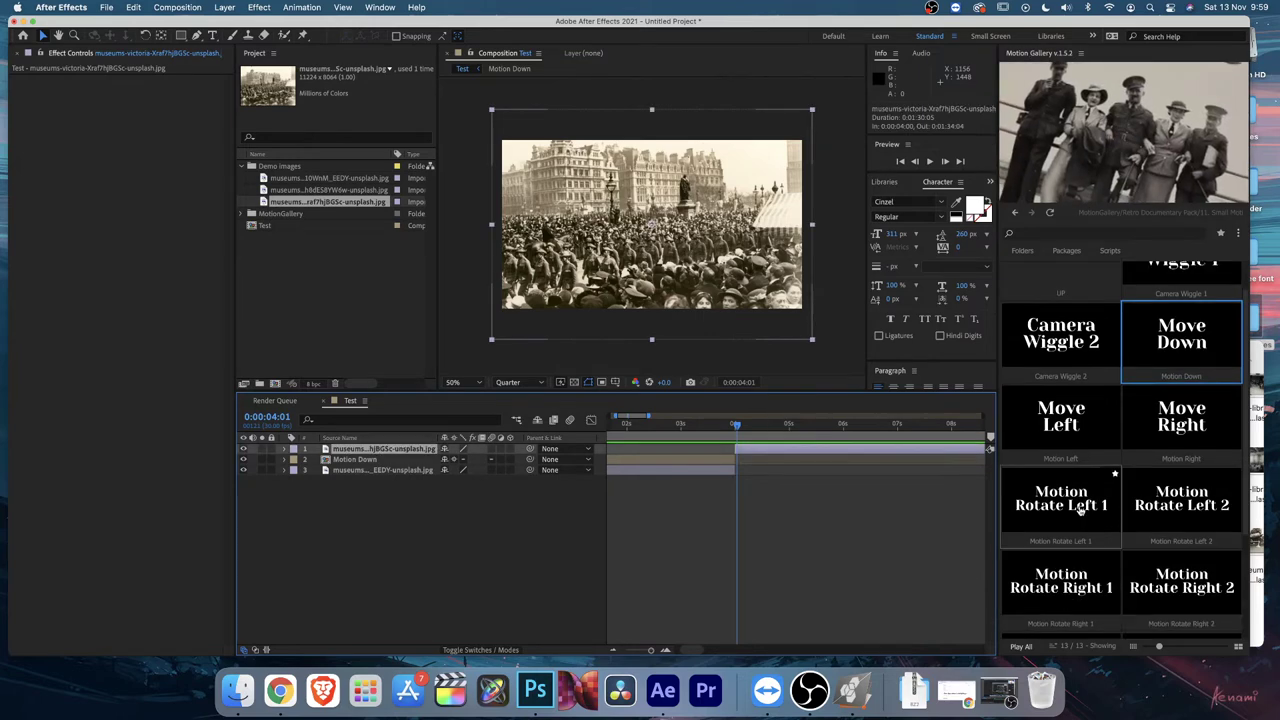
{"action": "left_click", "coordinate": [1079, 508]}
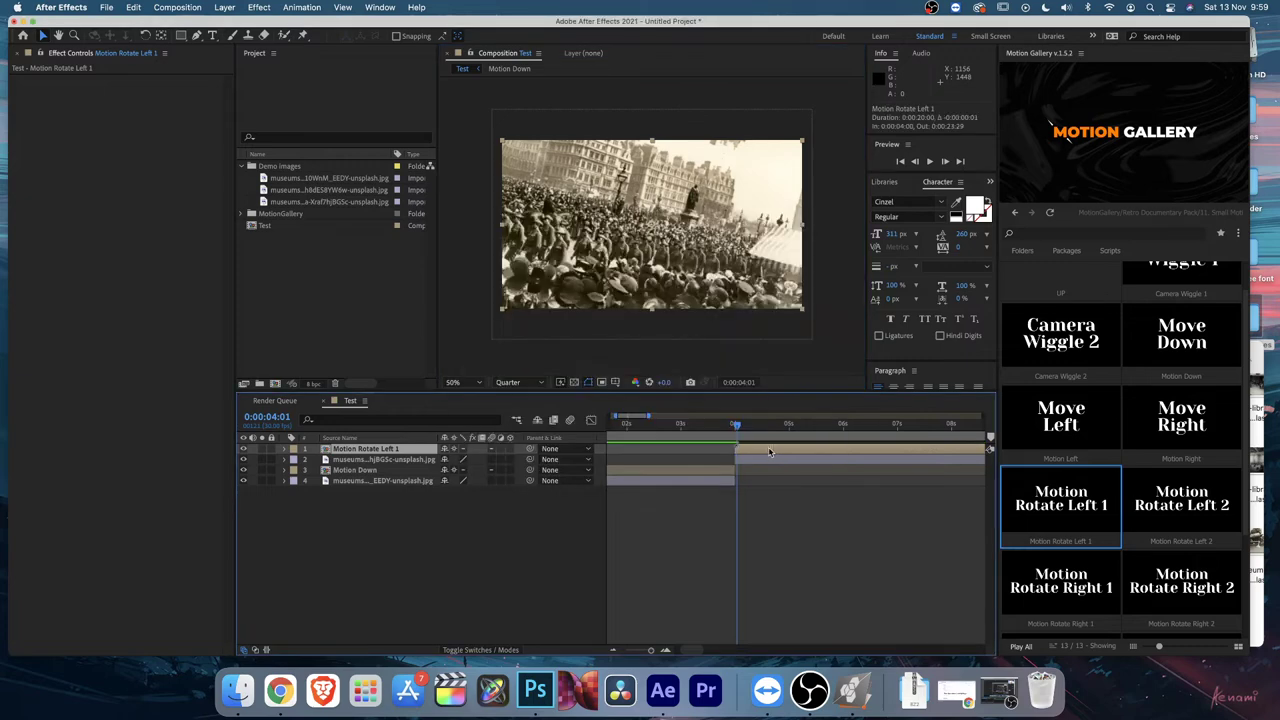
Step: Play back the composition from the start to check both small motions on the two images
{"action": "key", "text": "minus"}
{"action": "key", "text": "minus"}
{"action": "key", "text": "minus"}
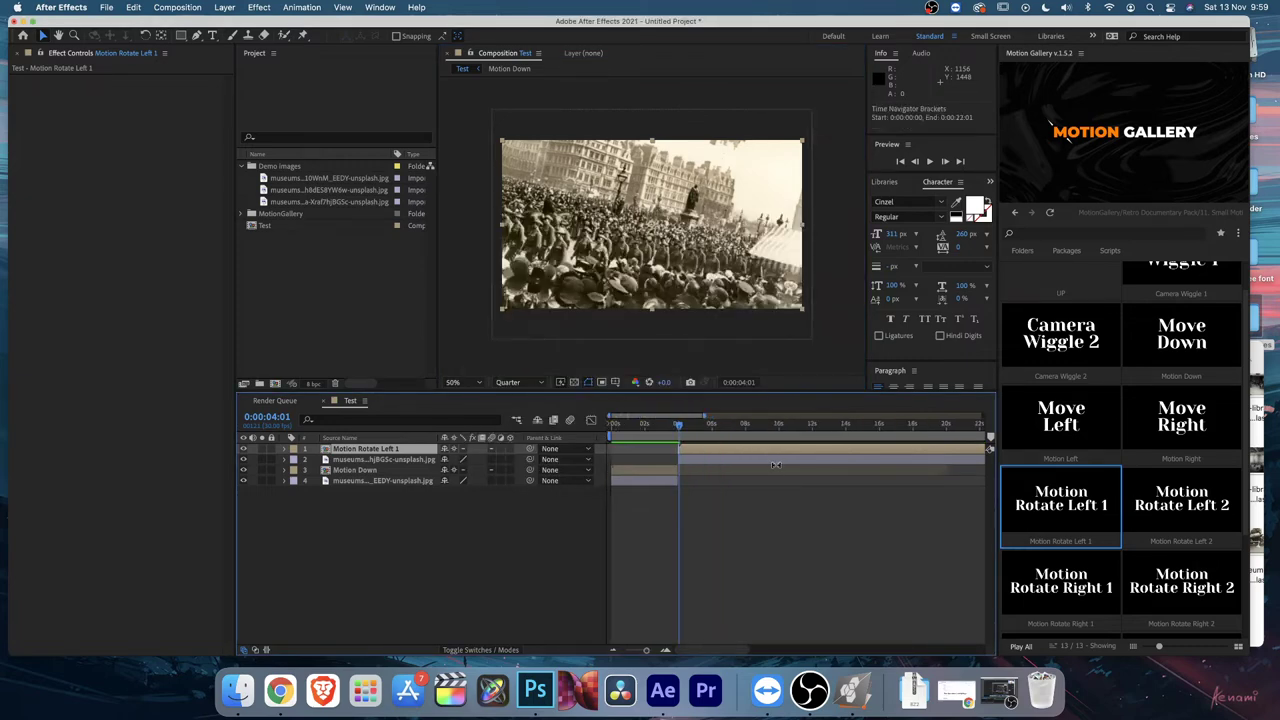
{"action": "left_click", "coordinate": [616, 427]}
{"action": "key", "text": "equal"}
{"action": "key", "text": "space"}
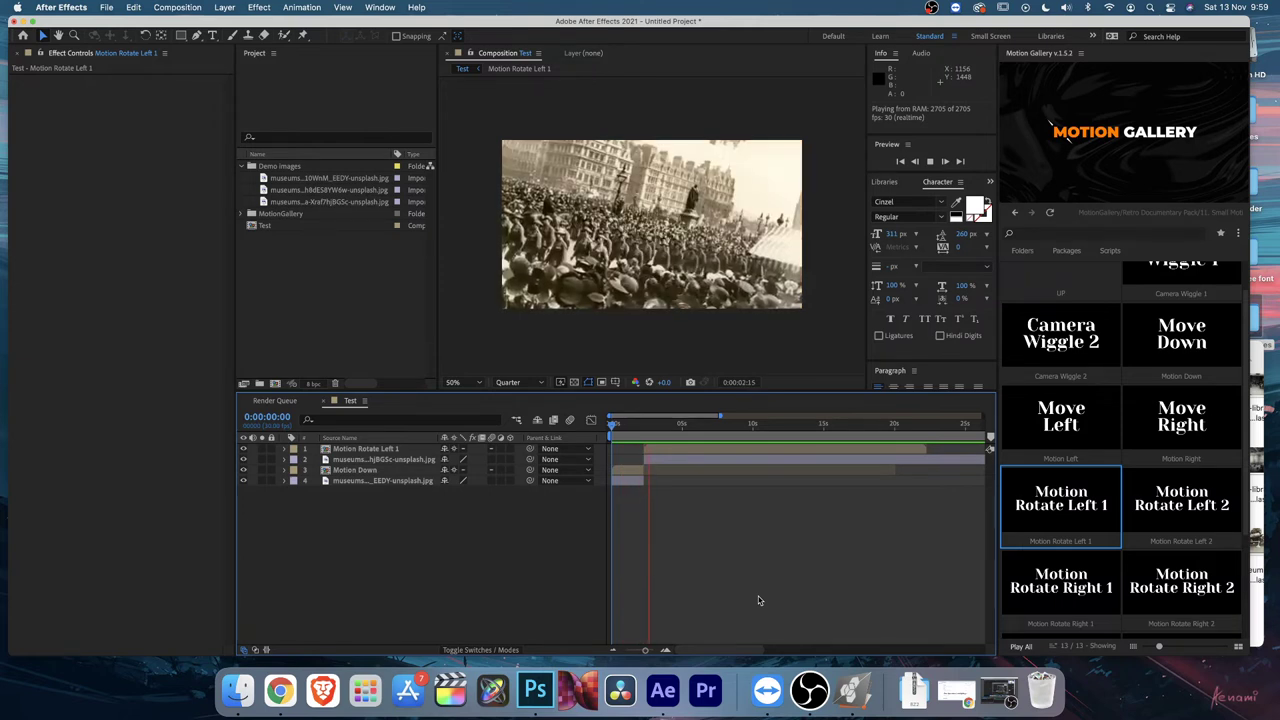
{"action": "key", "text": "space"}
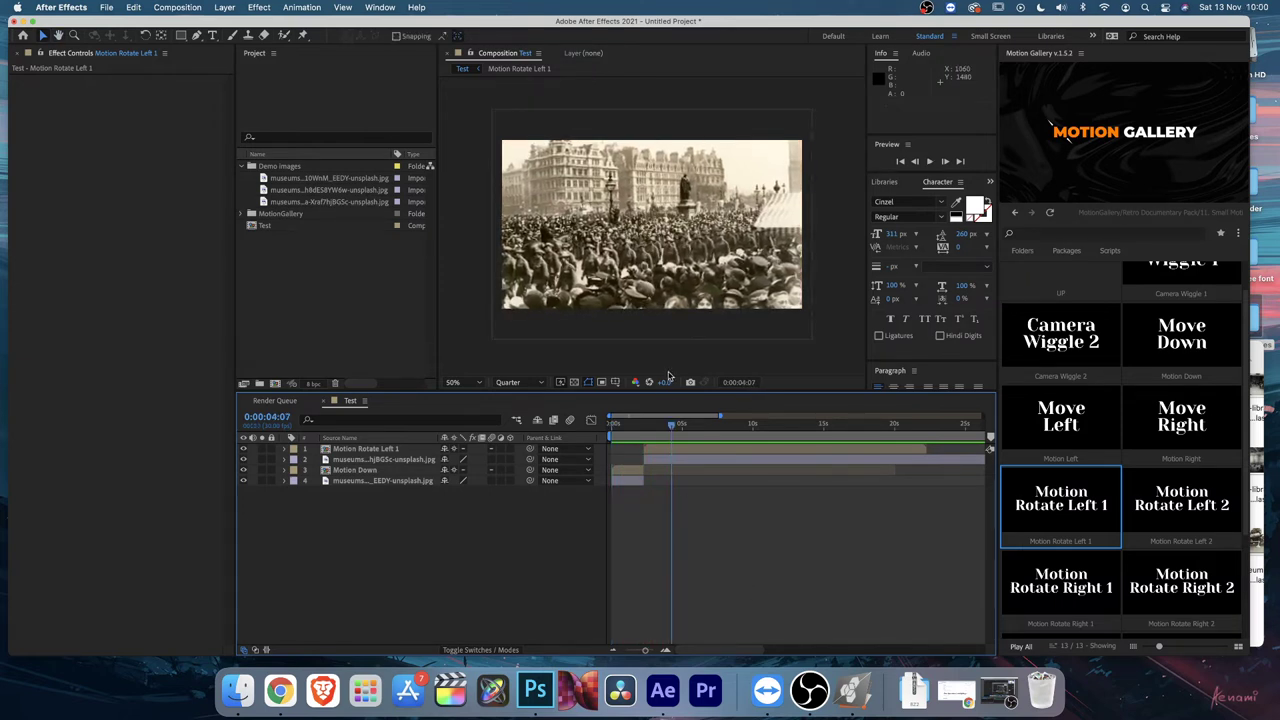
{"action": "left_click_drag", "start_coordinate": [677, 425], "coordinate": [680, 427]}
Step: Return to the pack's category list and open the Overlay Effects folder
{"action": "scroll", "coordinate": [1048, 284], "scroll_direction": "up", "scroll_amount": 2}
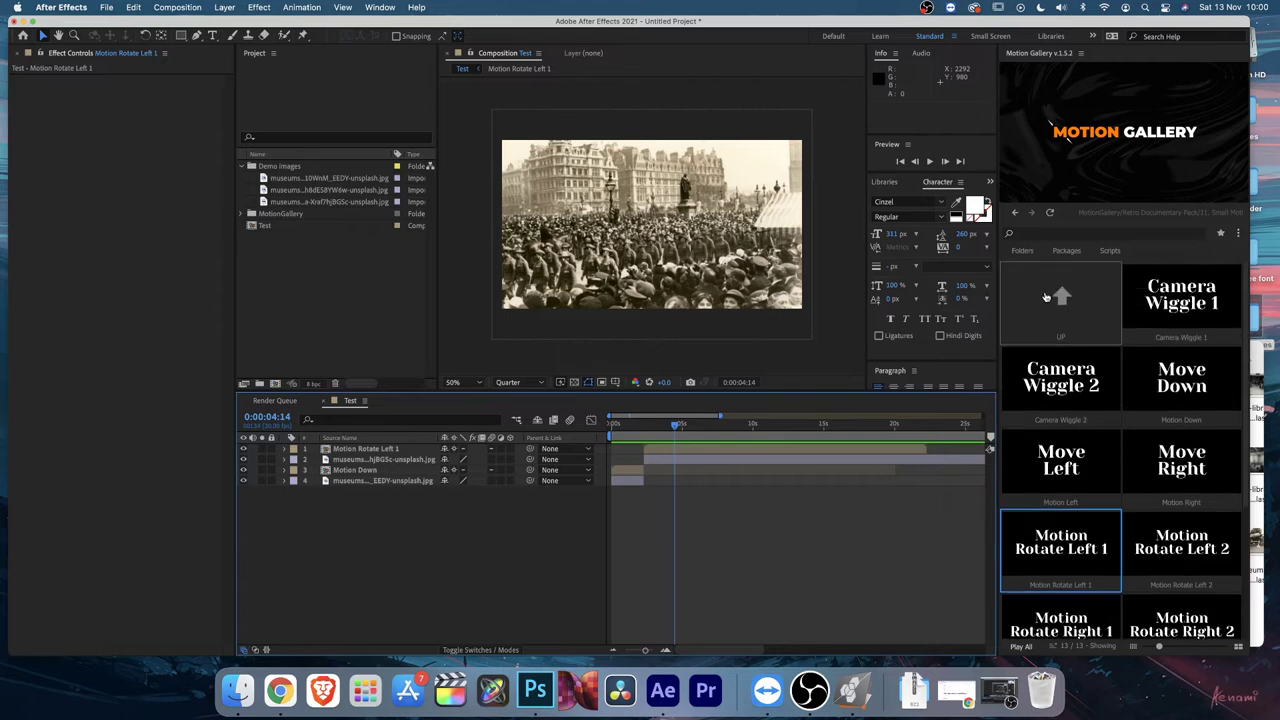
{"action": "double_click", "coordinate": [1058, 298]}
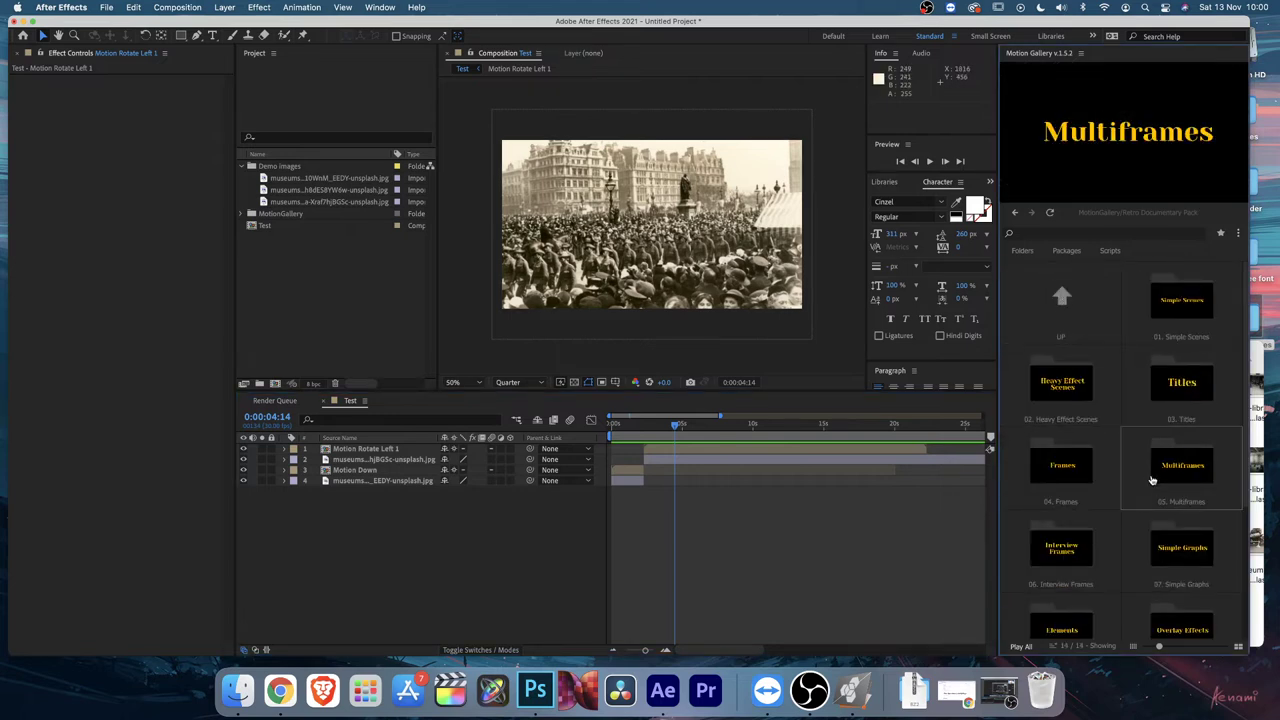
{"action": "scroll", "coordinate": [1182, 460], "scroll_direction": "down", "scroll_amount": 3}
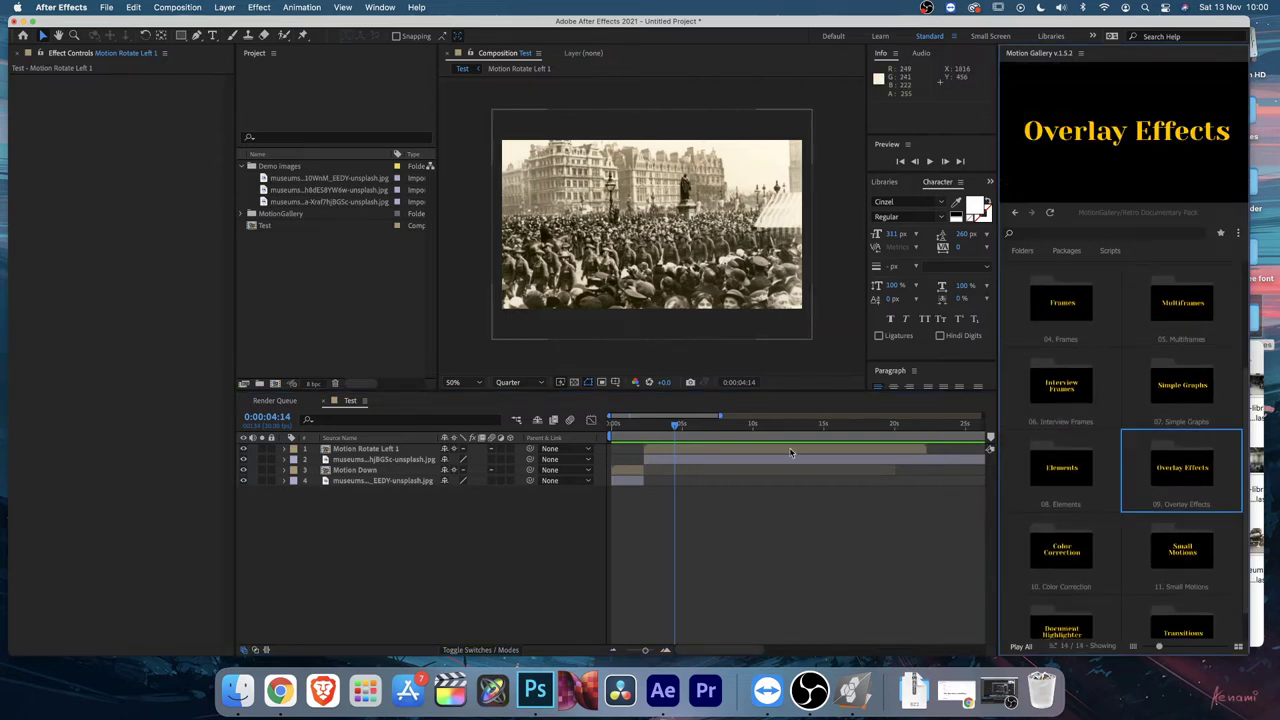
Step: Add the Noise Scratch 3 overlay above all layers, starting at 0:00:00:00
{"action": "key", "text": "Home"}
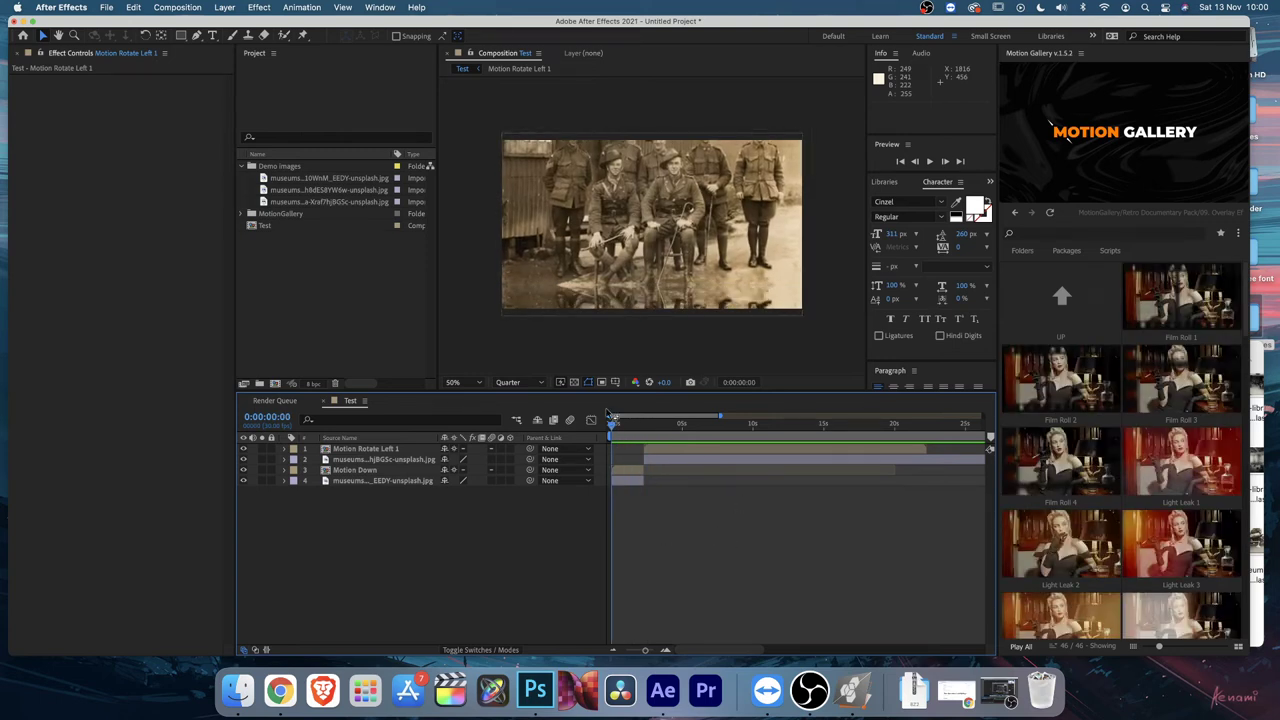
{"action": "scroll", "coordinate": [1095, 451], "scroll_direction": "down", "scroll_amount": 3}
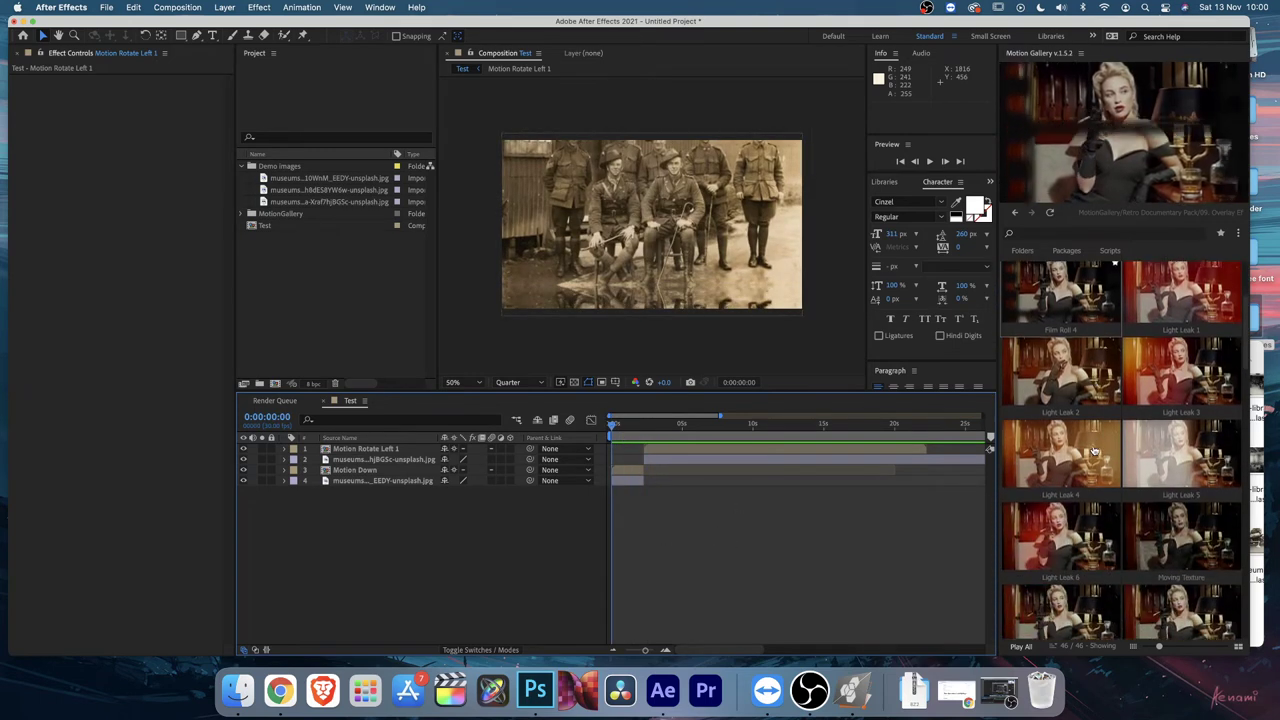
{"action": "scroll", "coordinate": [1095, 451], "scroll_direction": "down", "scroll_amount": 2}
{"action": "double_click", "coordinate": [1076, 512]}
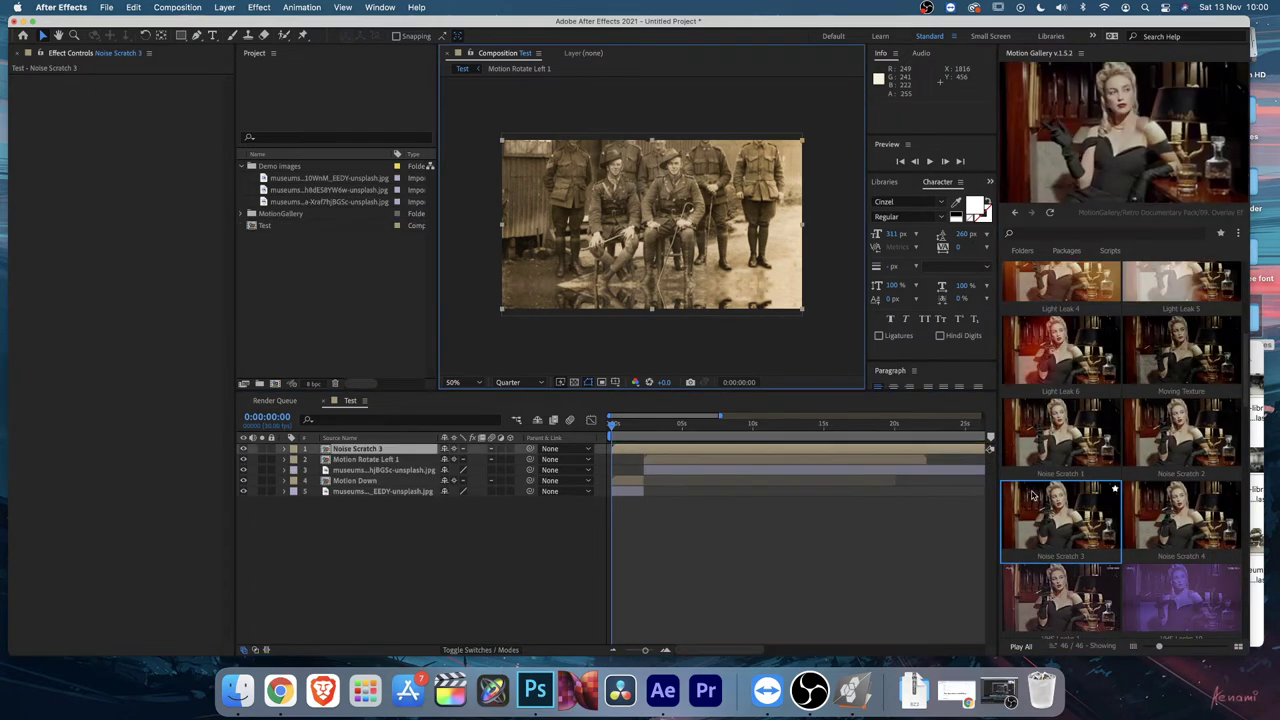
Step: Add the Moving Texture overlay on top of Noise Scratch 3 at the composition's start
{"action": "scroll", "coordinate": [1040, 500], "scroll_direction": "up", "scroll_amount": 1}
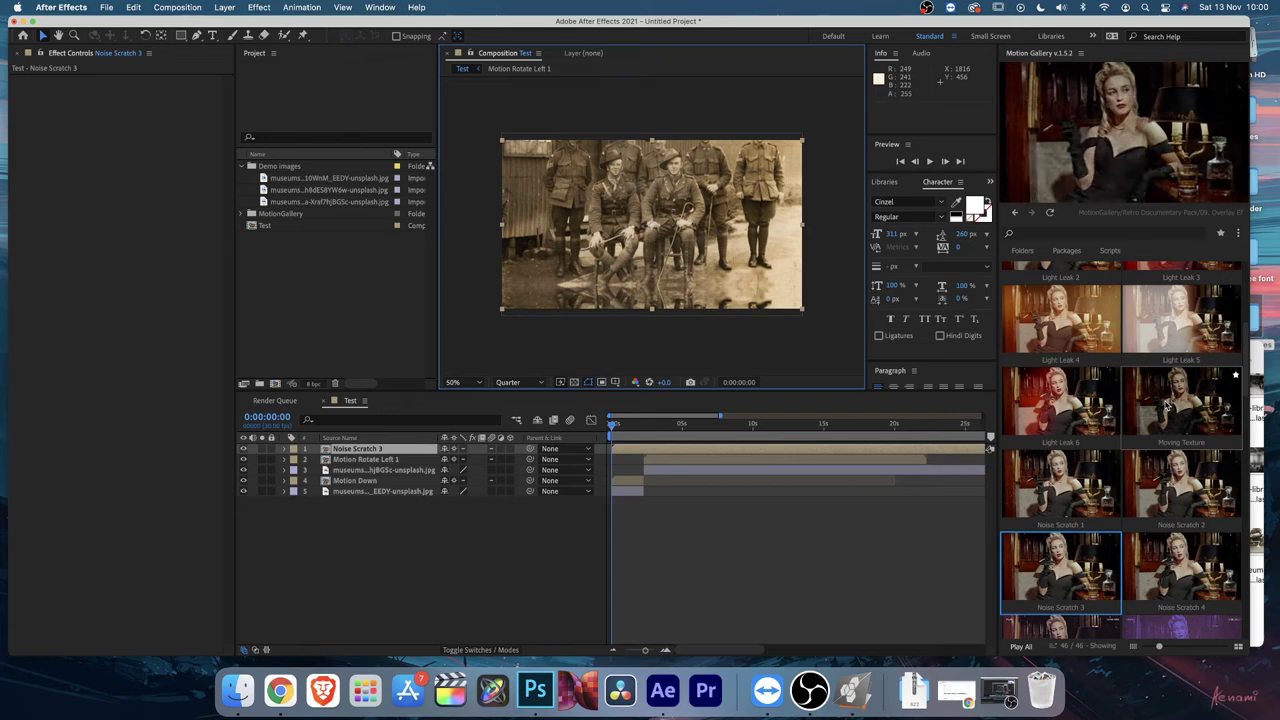
{"action": "double_click", "coordinate": [1166, 404]}
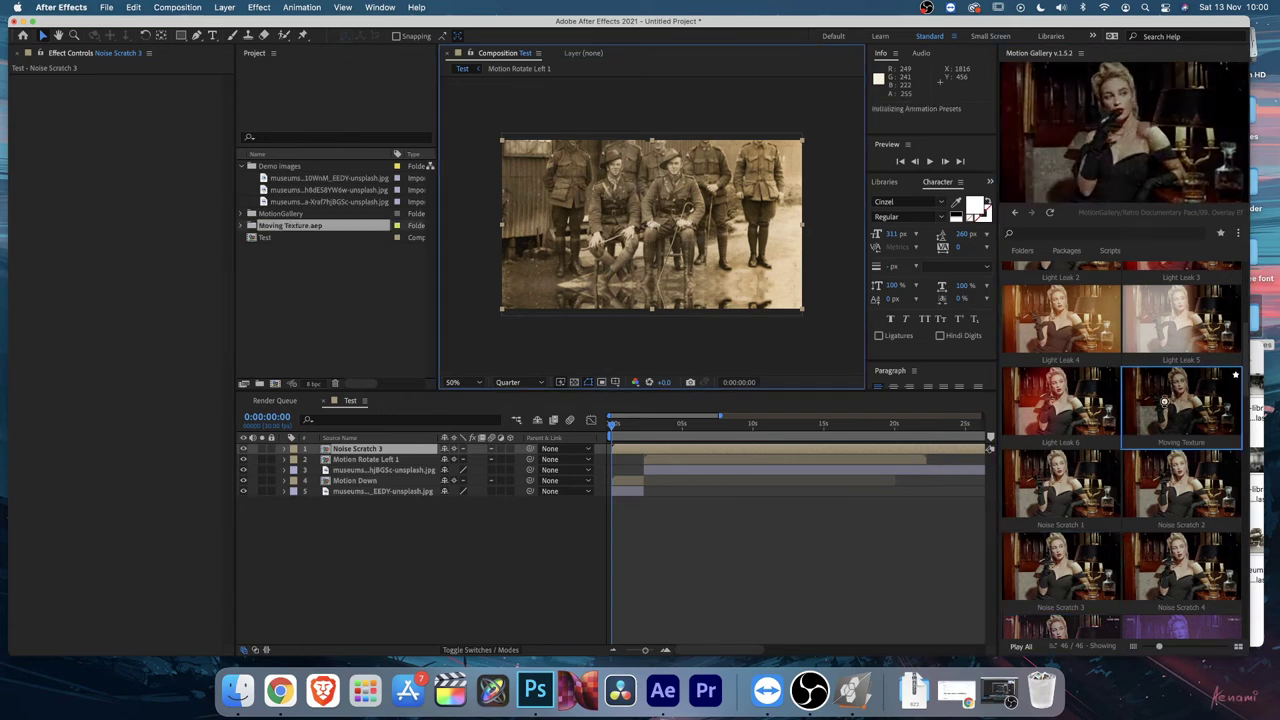
{"action": "scroll", "coordinate": [1146, 483], "scroll_direction": "up", "scroll_amount": 3}
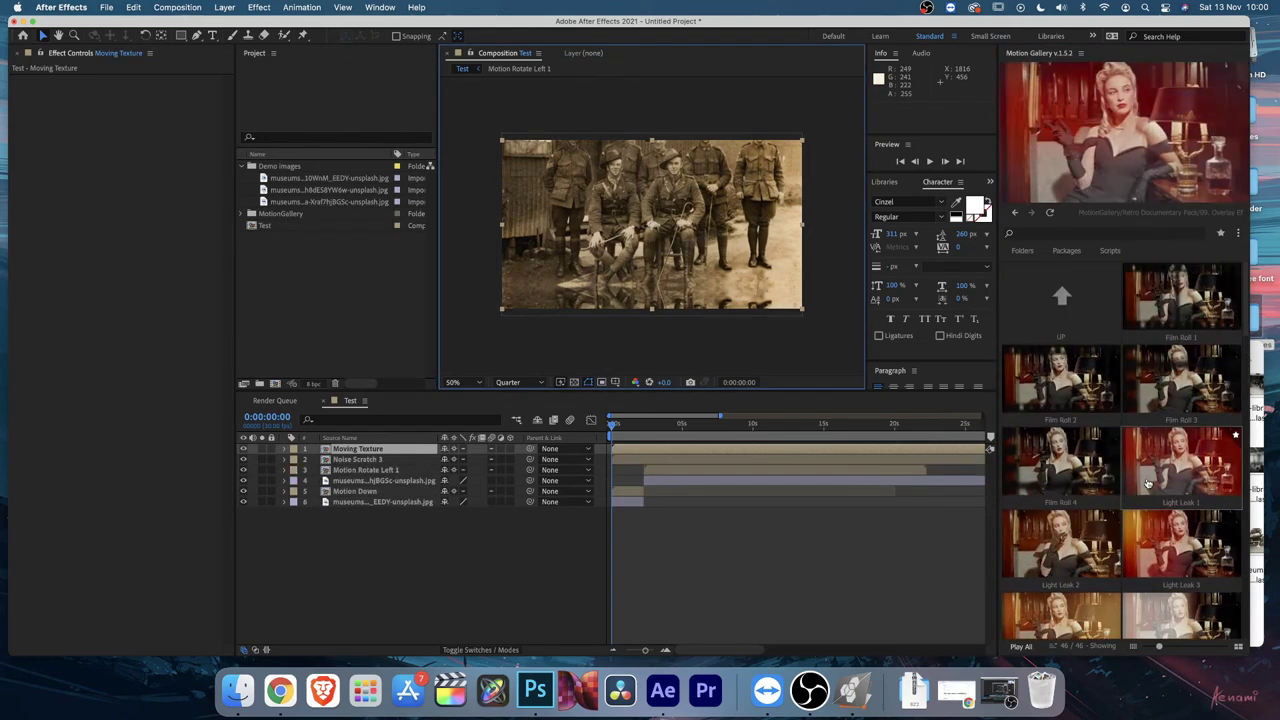
Step: Add the Camera Wiggle 2 small motion from the pack above all layers, starting at 0:00:00:00
{"action": "left_click", "coordinate": [1112, 318]}
{"action": "scroll", "coordinate": [1175, 420], "scroll_direction": "down", "scroll_amount": 4}
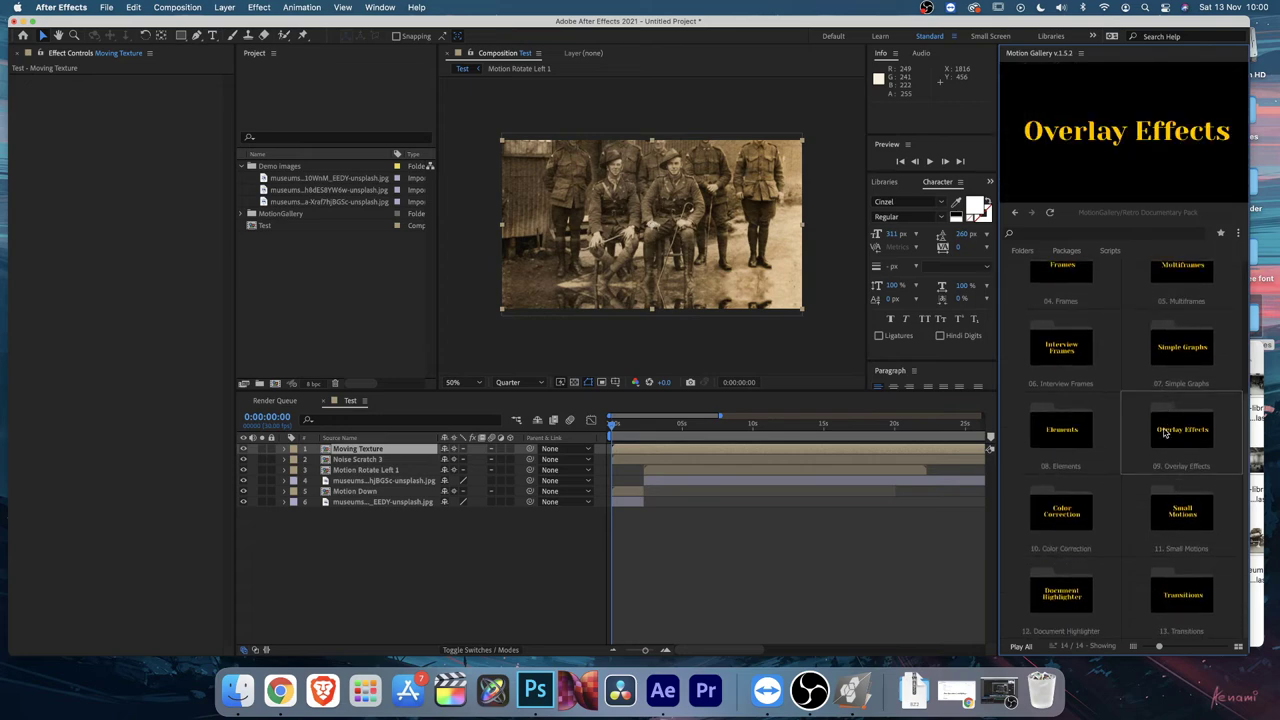
{"action": "left_click", "coordinate": [1174, 503]}
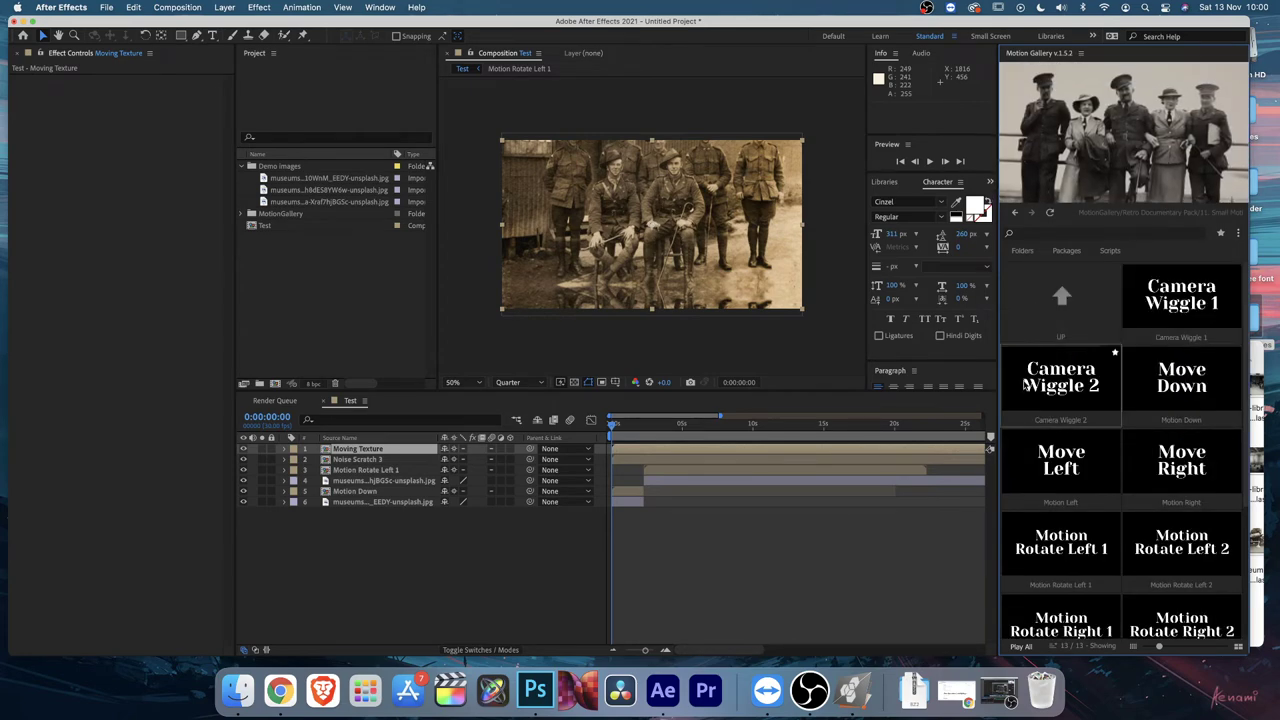
{"action": "left_click", "coordinate": [1037, 383]}
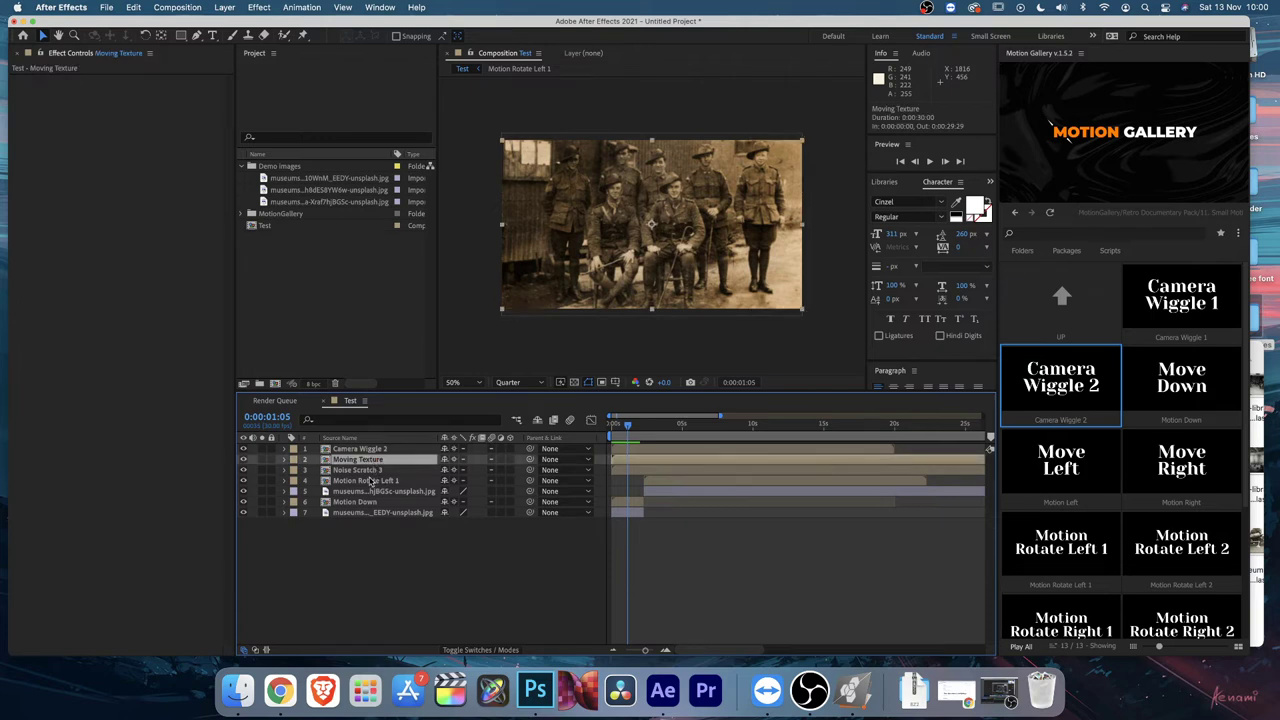
Step: Open the Moving Texture layer's opacity for editing, confirm the value and collapse the property
{"action": "key", "text": "t"}
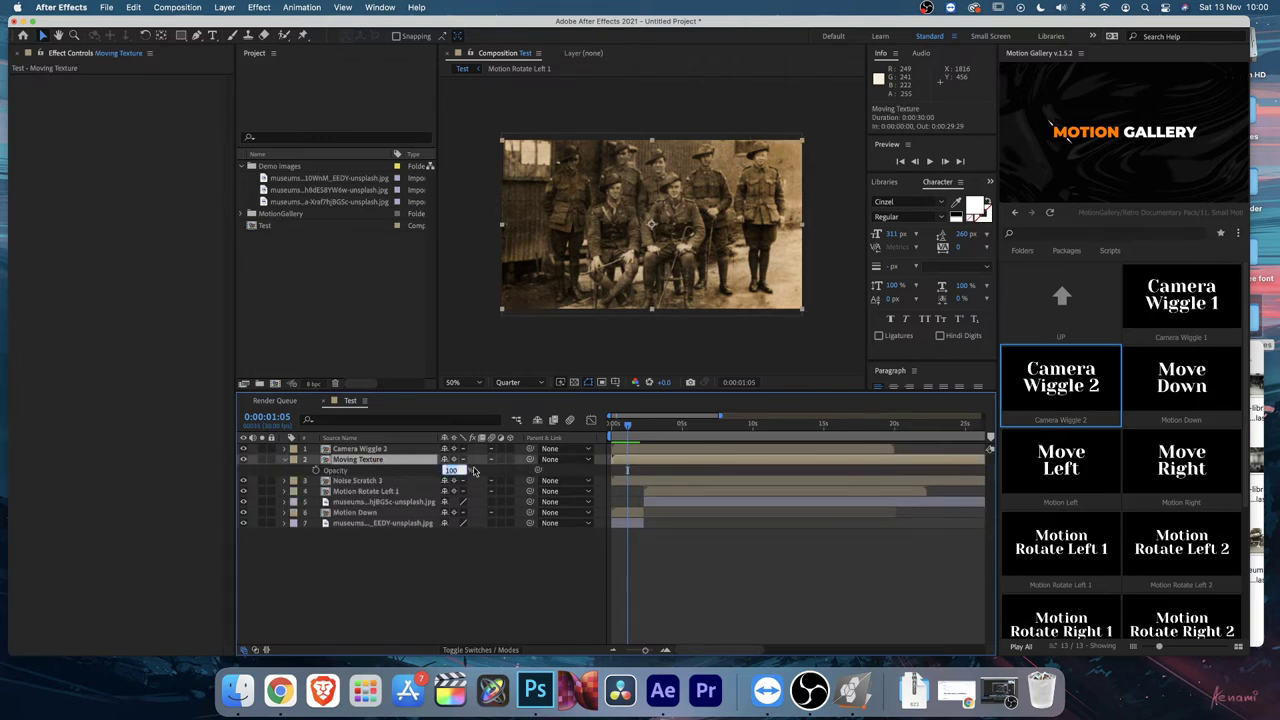
{"action": "key", "text": "Return"}
{"action": "key", "text": "t"}
{"action": "key", "text": "F2"}
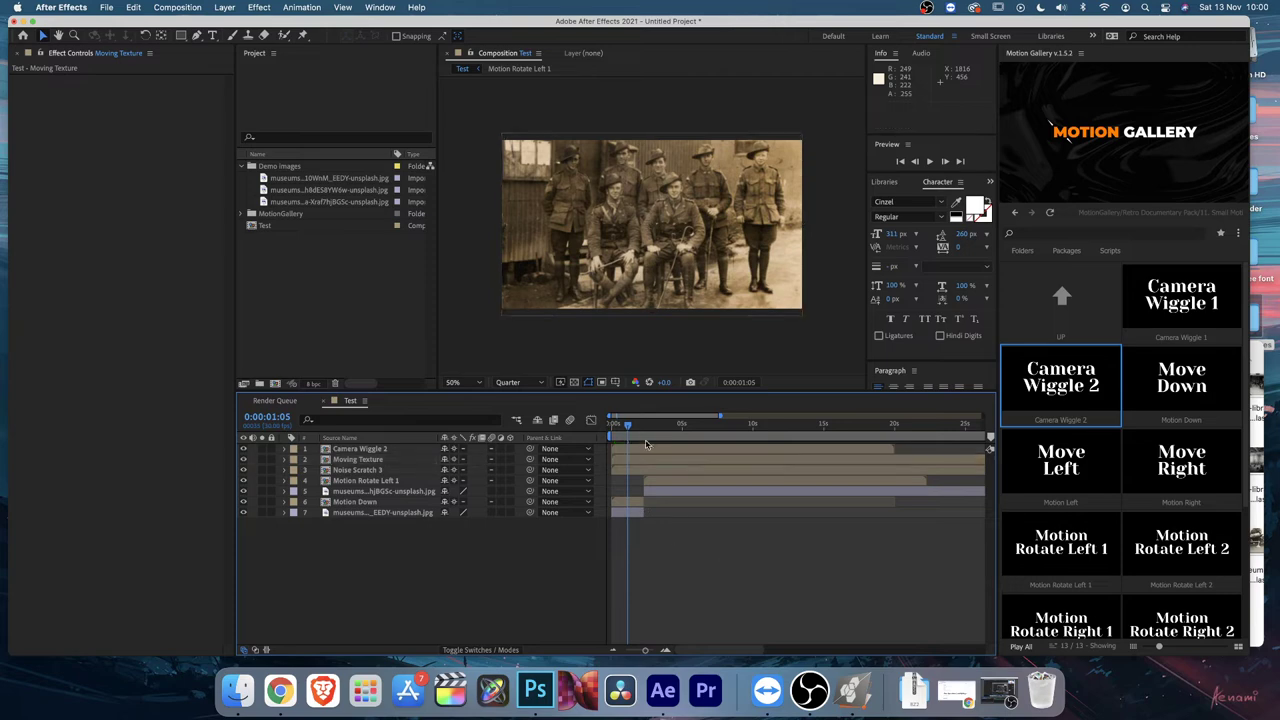
Step: Play back the composition from the start to check the camera wiggle together with the overlays
{"action": "left_click_drag", "start_coordinate": [627, 425], "coordinate": [608, 428]}
{"action": "key", "text": "space"}
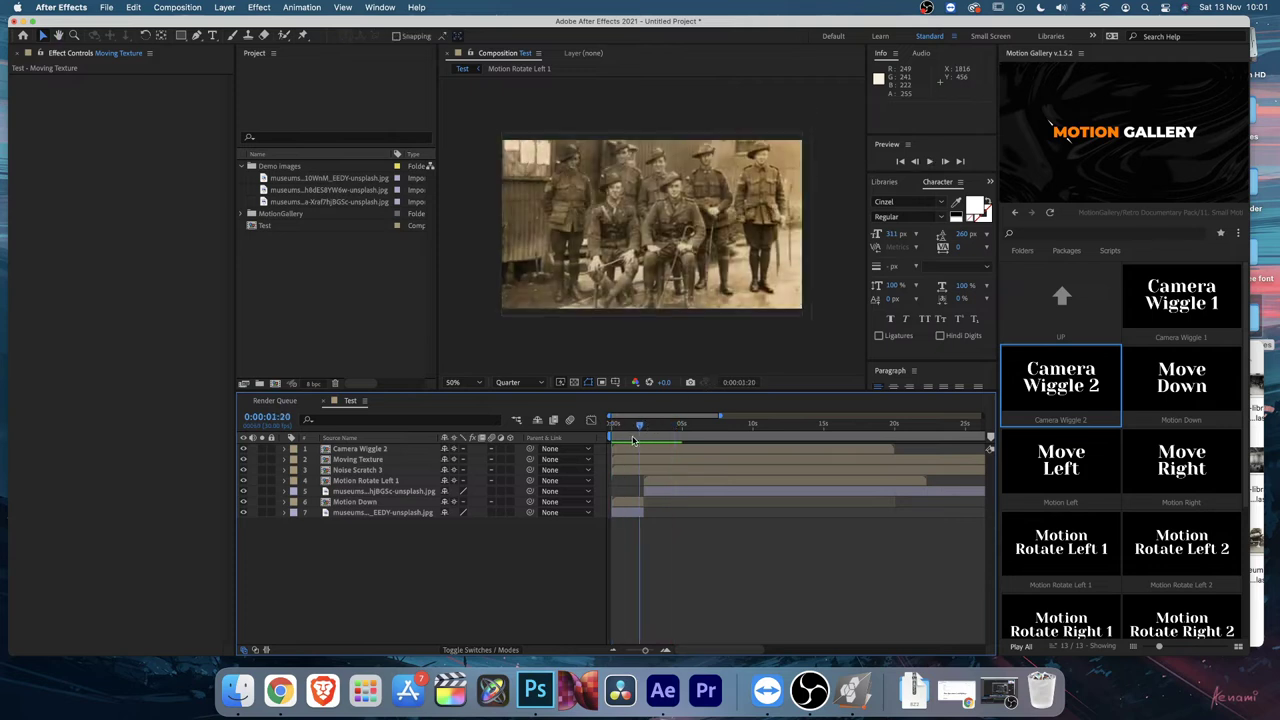
Step: Add Frame_Clean 2 from the pack's Frames Clean folder and place its layer directly below Noise Scratch 3
{"action": "mouse_move", "coordinate": [1231, 342]}
{"action": "left_click", "coordinate": [1061, 298]}
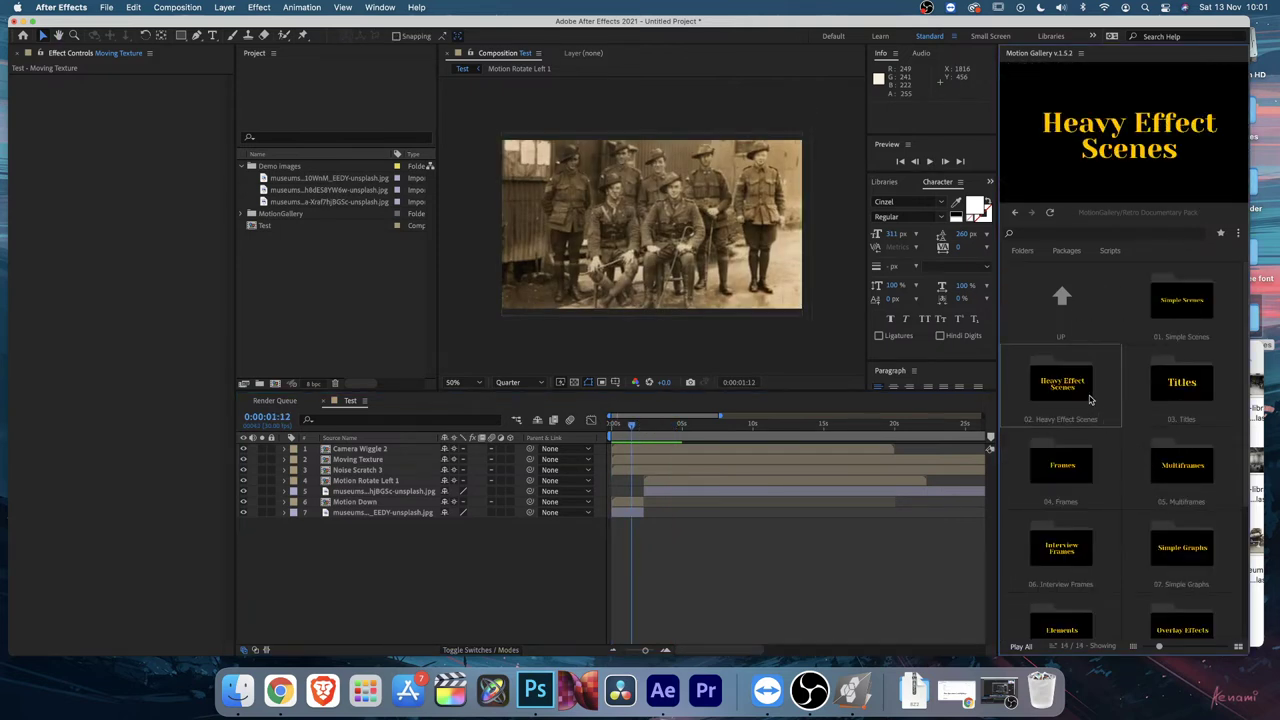
{"action": "left_click", "coordinate": [1068, 486]}
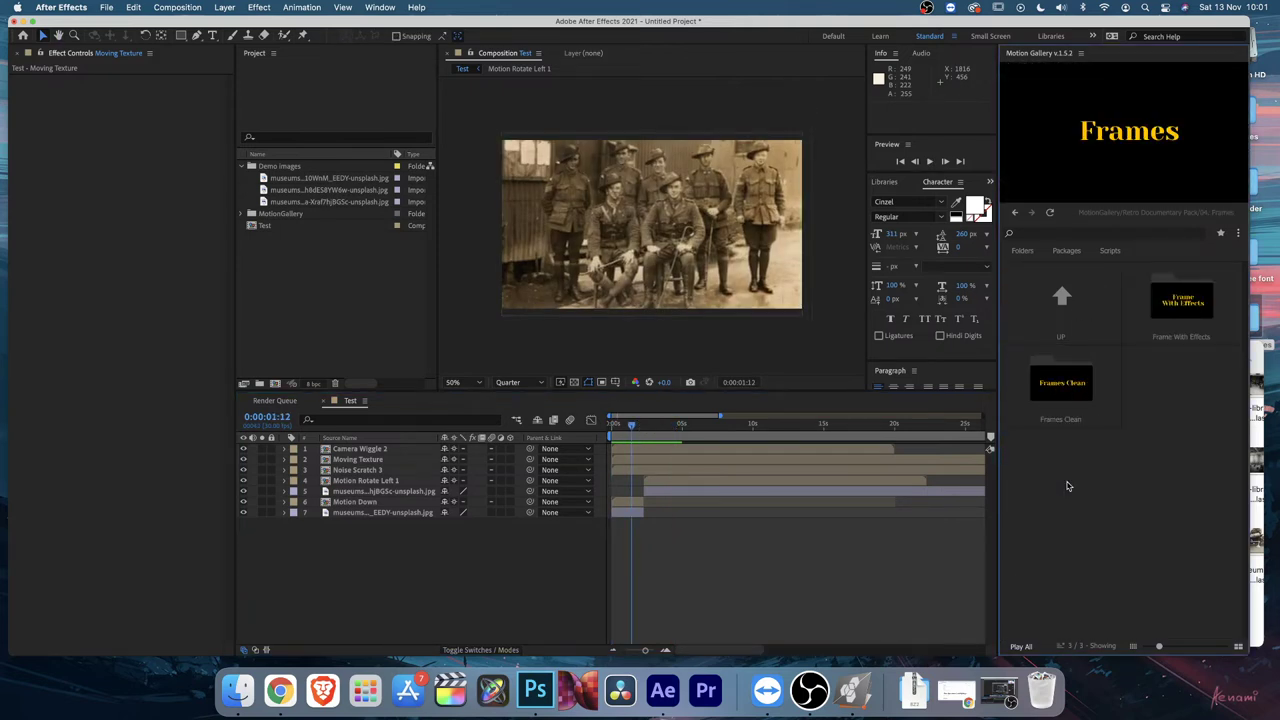
{"action": "left_click", "coordinate": [1073, 388]}
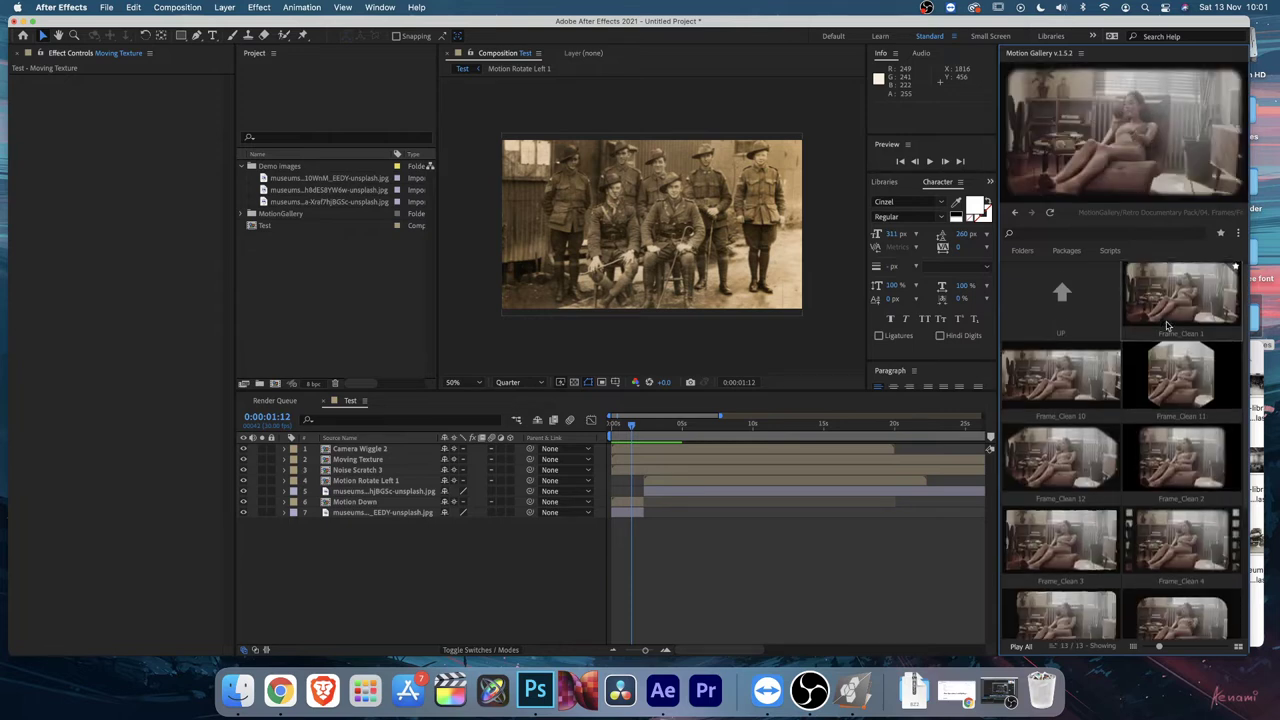
{"action": "mouse_move", "coordinate": [1160, 440]}
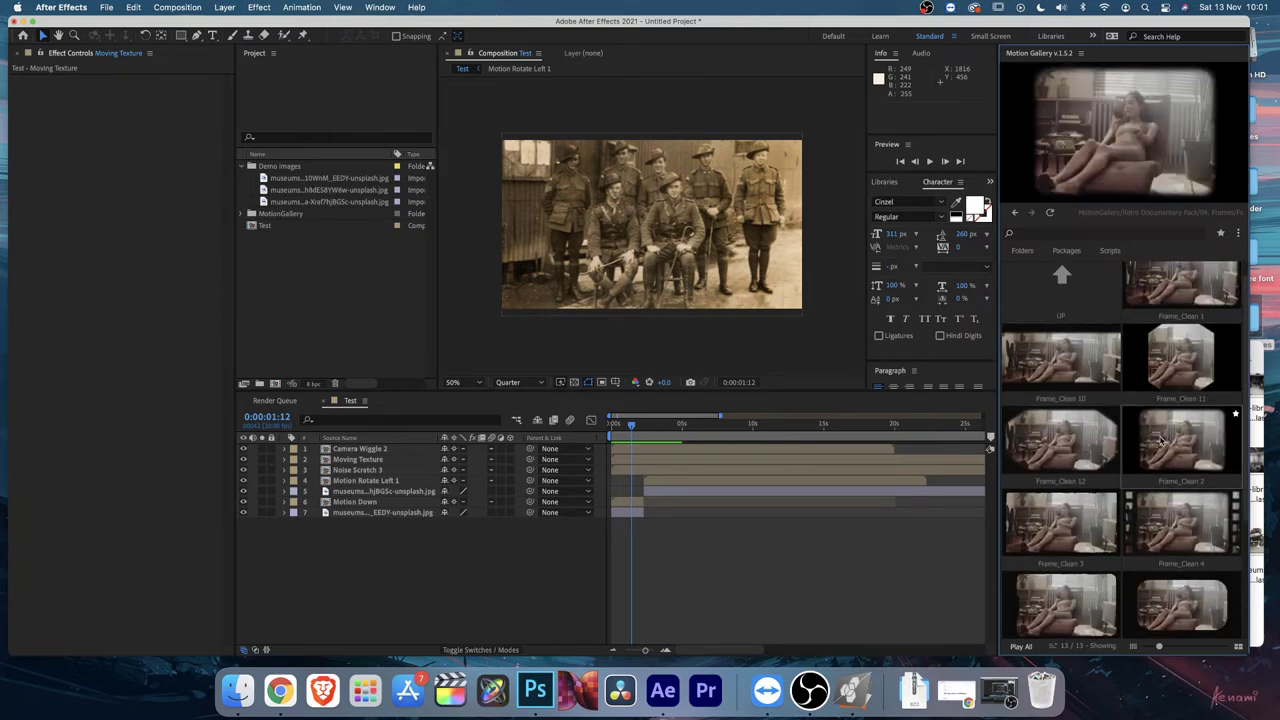
{"action": "double_click", "coordinate": [1161, 441]}
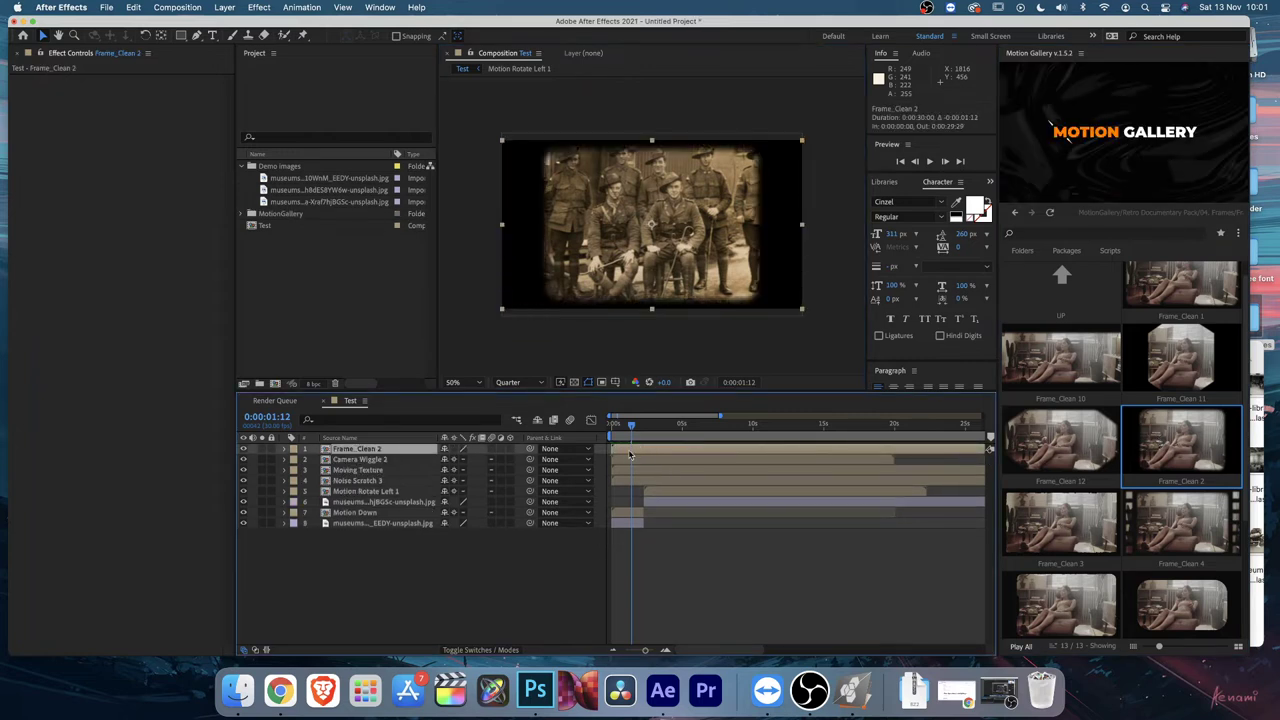
{"action": "left_click_drag", "start_coordinate": [362, 452], "coordinate": [372, 492]}
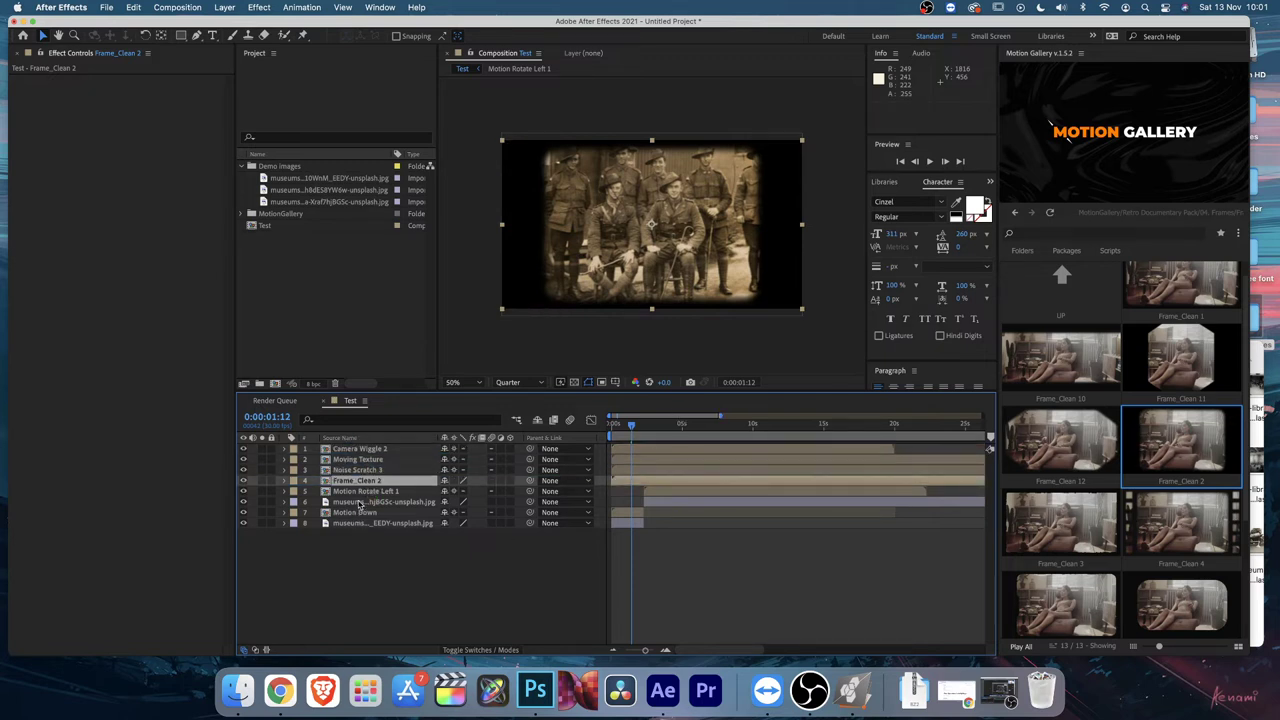
{"action": "left_click", "coordinate": [366, 492]}
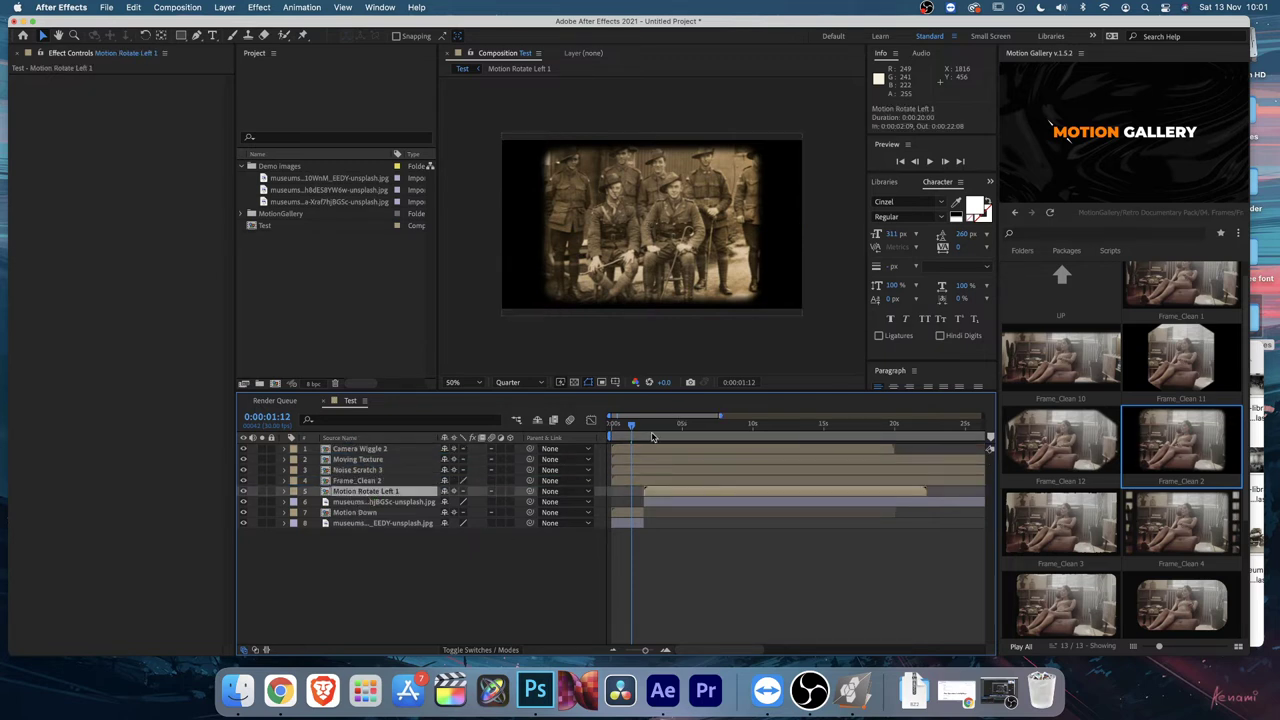
Step: Play back the framed composition from the start and return to the pack's category list
{"action": "key", "text": "space"}
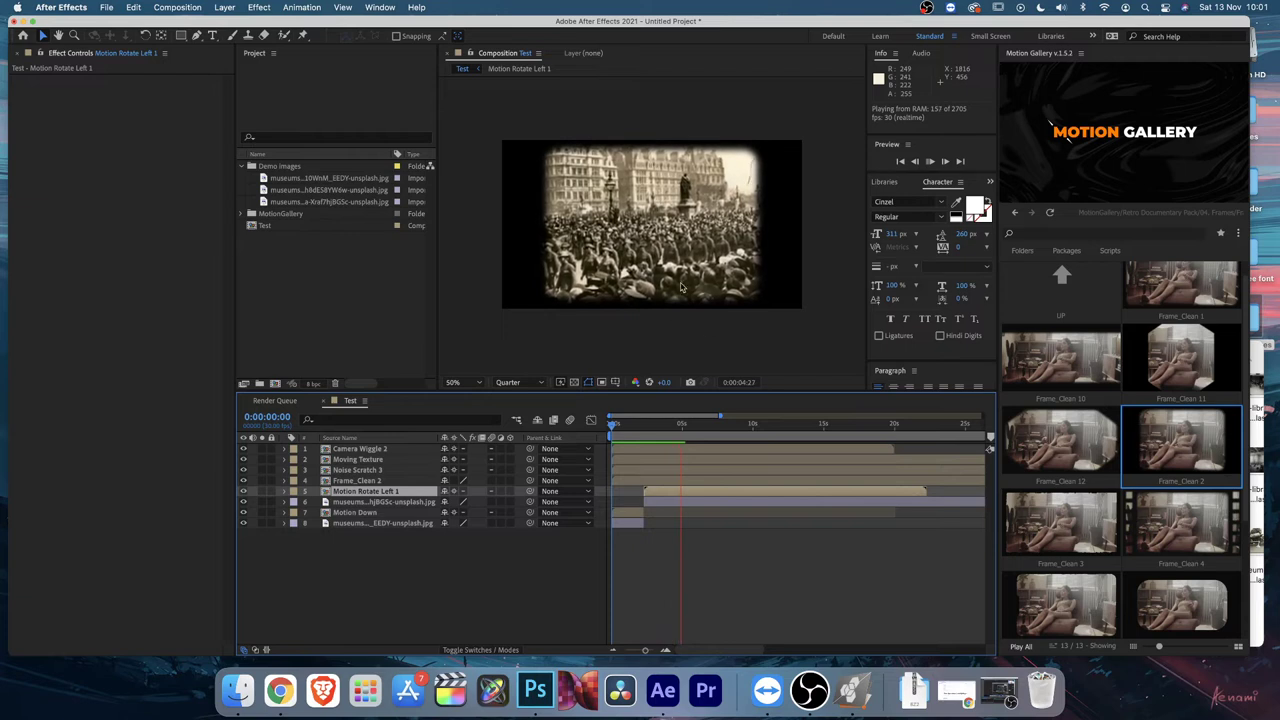
{"action": "key", "text": "space"}
{"action": "scroll", "coordinate": [1049, 305], "scroll_direction": "up", "scroll_amount": 1}
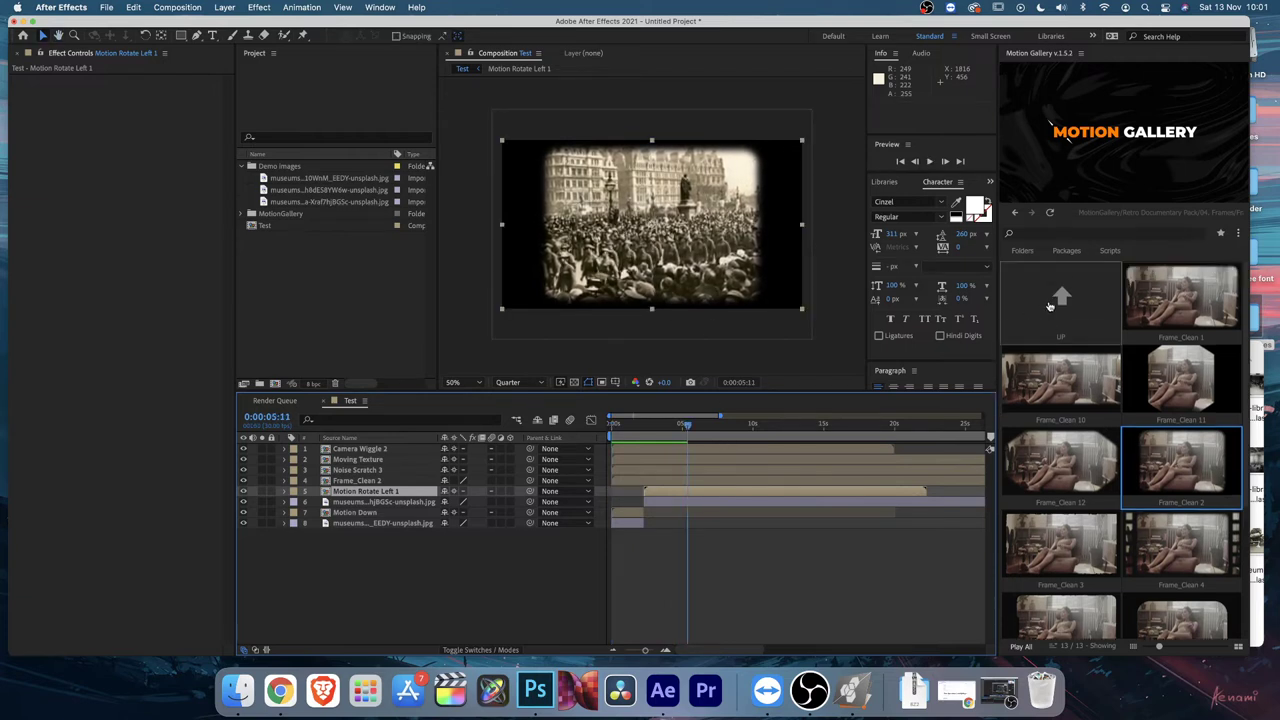
{"action": "left_click", "coordinate": [1066, 310]}
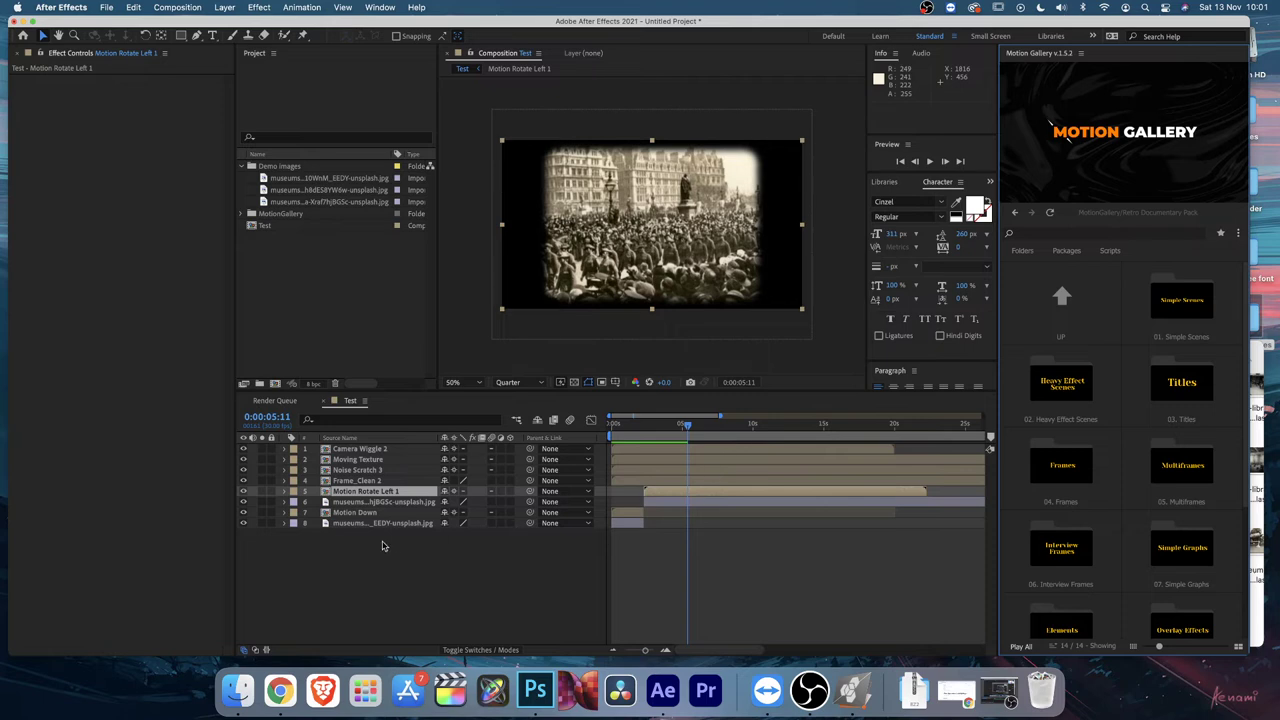
Step: Delete all layers from the Test composition, from Camera Wiggle 2 down to the lowest image
{"action": "left_click", "coordinate": [372, 450]}
{"action": "left_click", "coordinate": [391, 526], "text": "shift"}
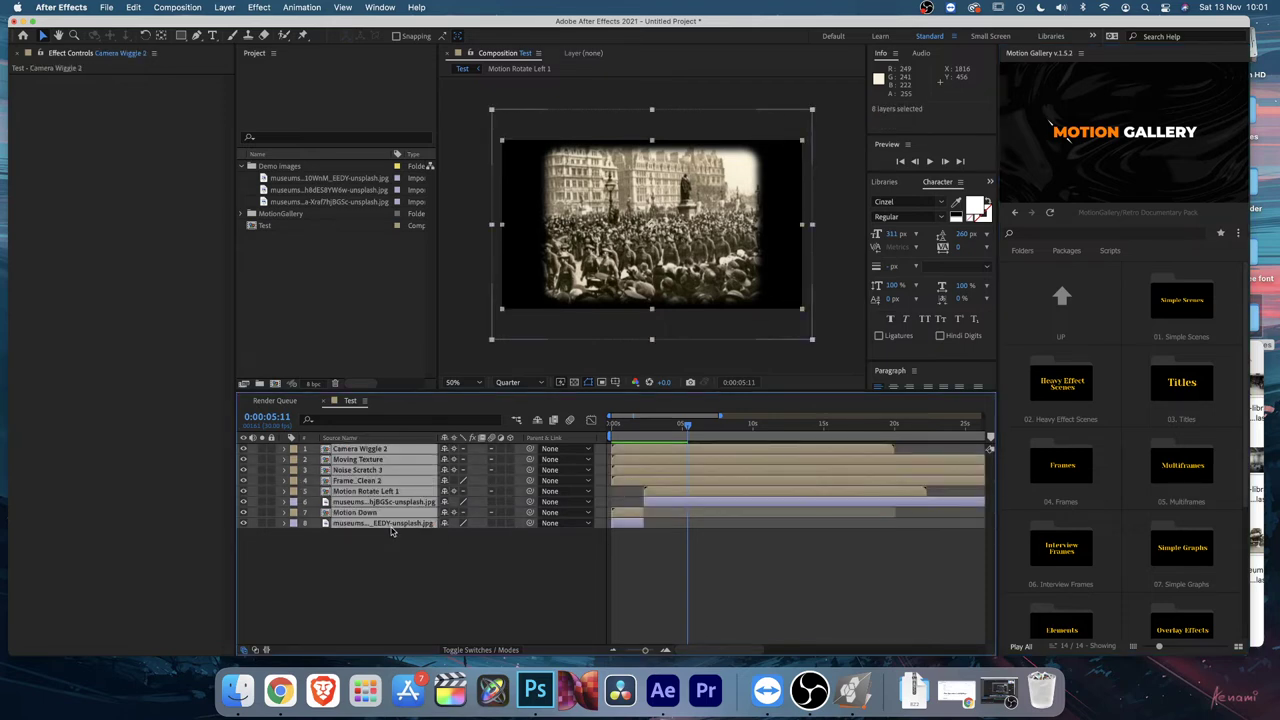
{"action": "key", "text": "Delete"}
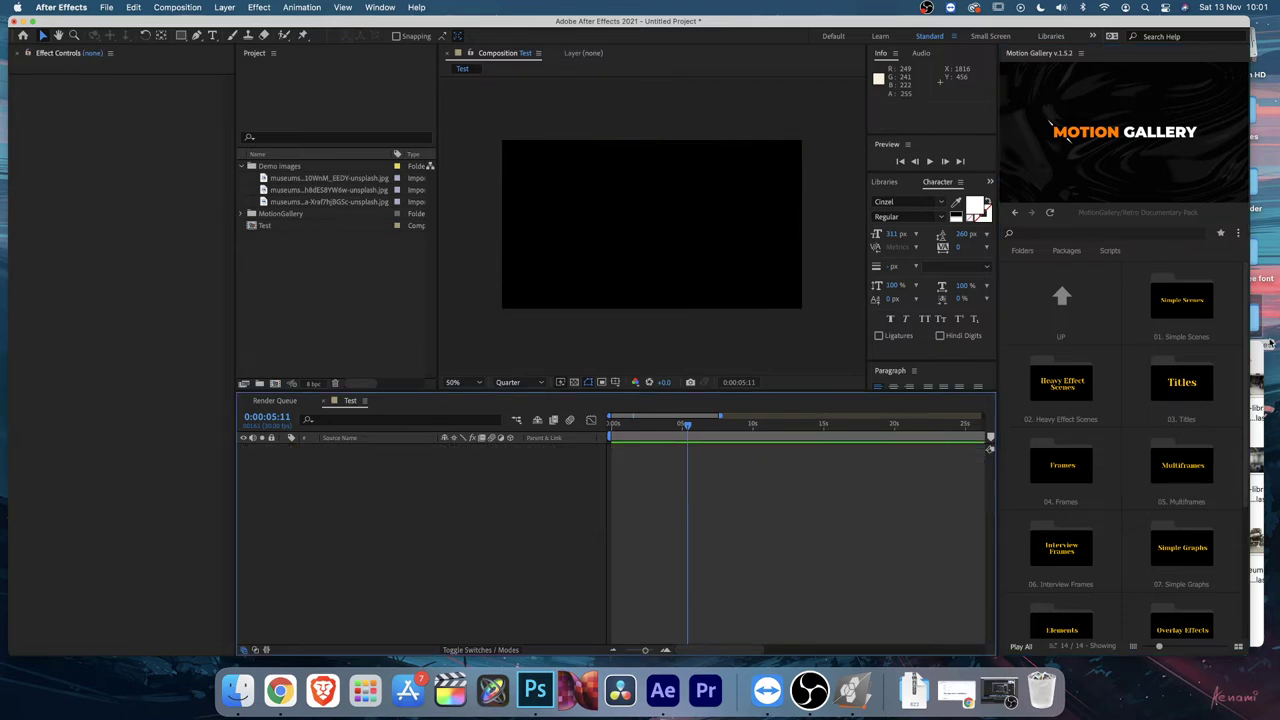
Step: Add the Image with Info 1 scene from the gallery's Simple Scenes collection at the start of the Test composition
{"action": "double_click", "coordinate": [1190, 301]}
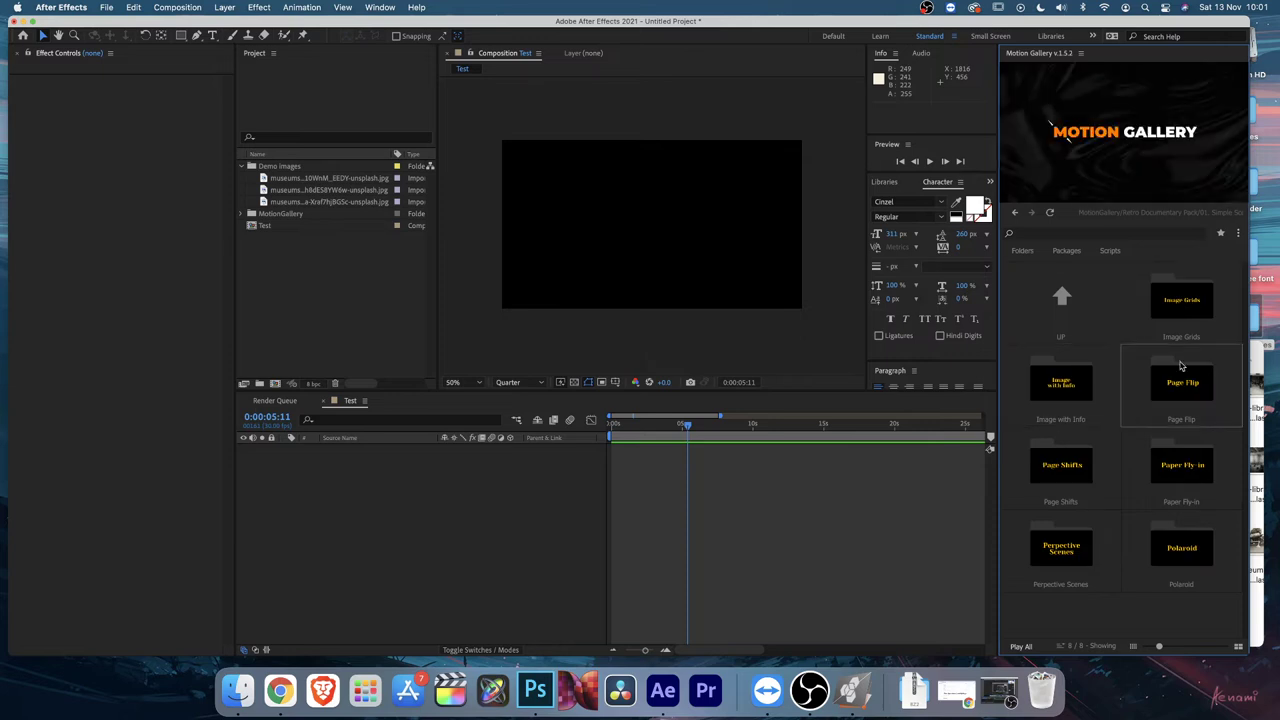
{"action": "double_click", "coordinate": [1177, 313]}
{"action": "double_click", "coordinate": [1096, 309]}
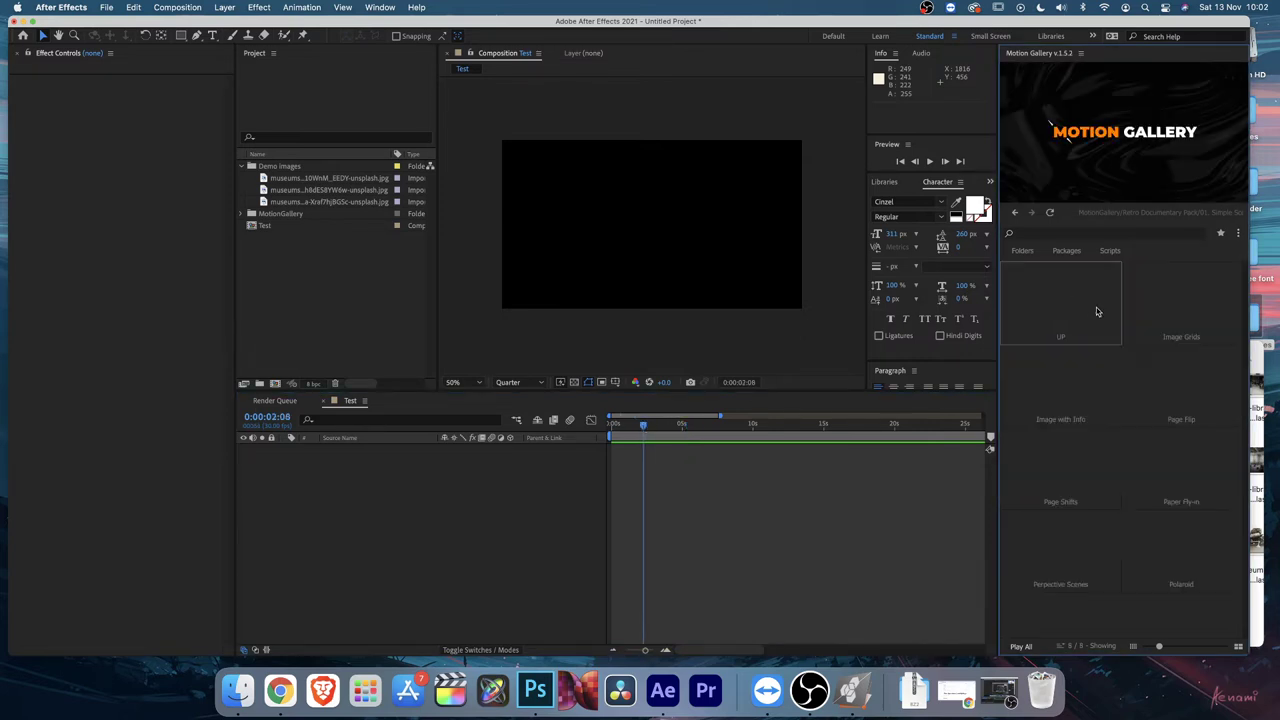
{"action": "double_click", "coordinate": [1062, 388]}
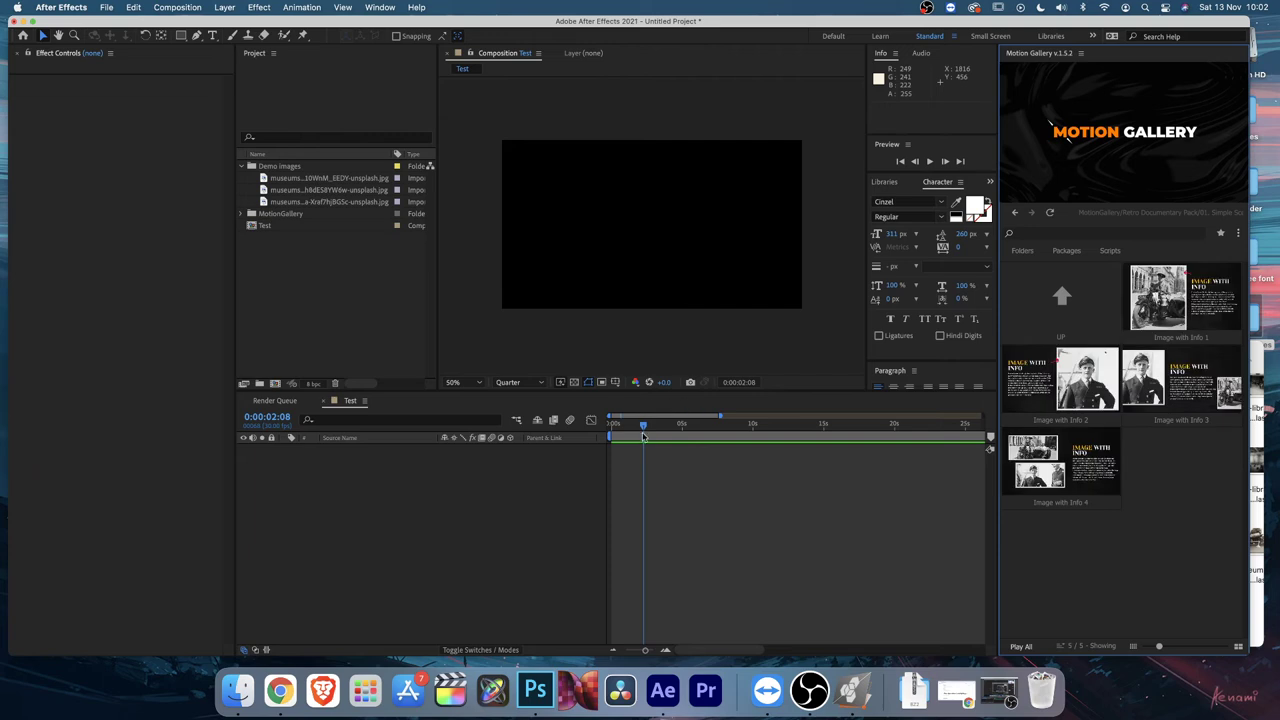
{"action": "left_click_drag", "start_coordinate": [643, 428], "coordinate": [619, 428]}
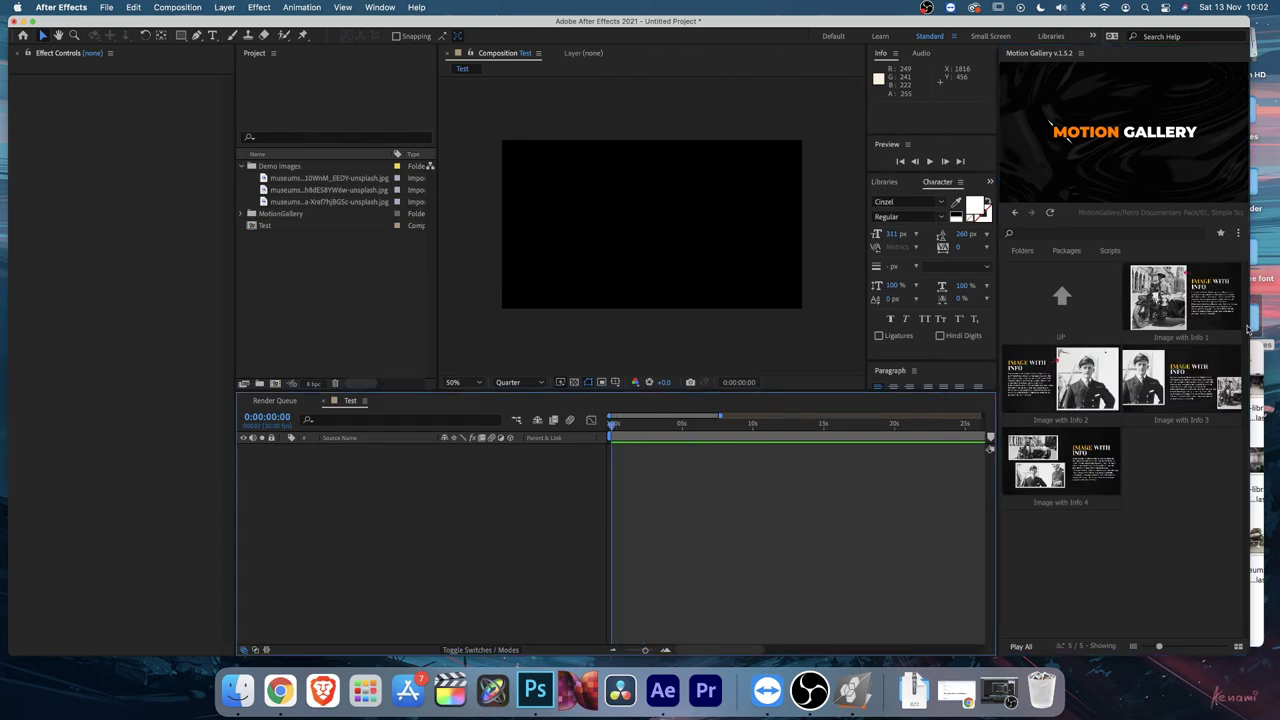
{"action": "double_click", "coordinate": [1200, 305]}
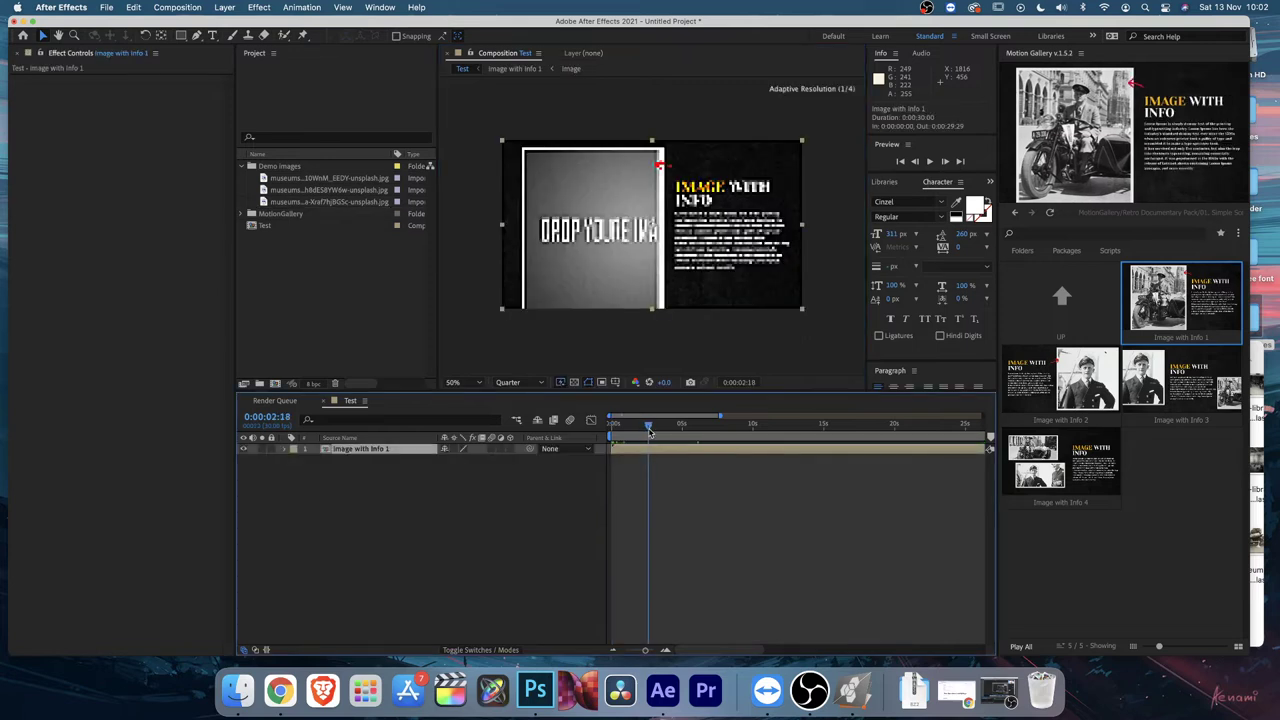
Step: Preview the scene up to 0:00:03:27 and open the Image with Info 1 composition
{"action": "left_click_drag", "start_coordinate": [618, 425], "coordinate": [666, 430]}
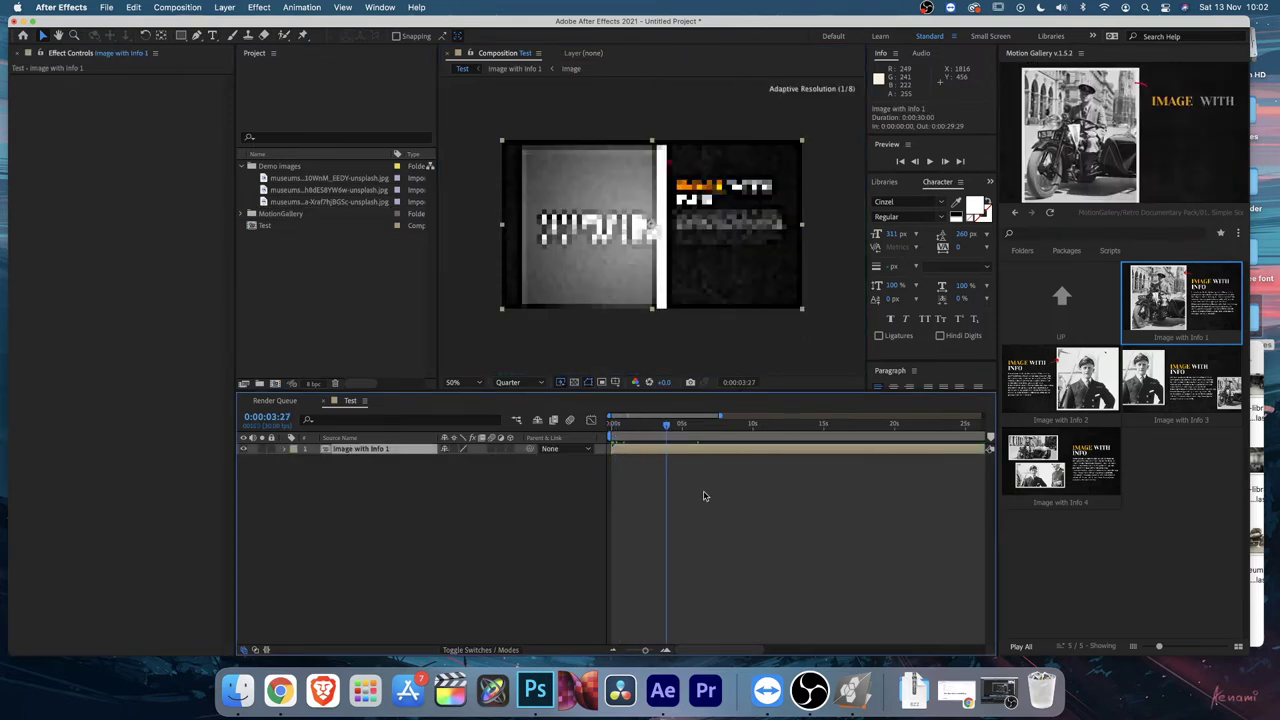
{"action": "left_click", "coordinate": [357, 471]}
{"action": "left_click", "coordinate": [328, 452]}
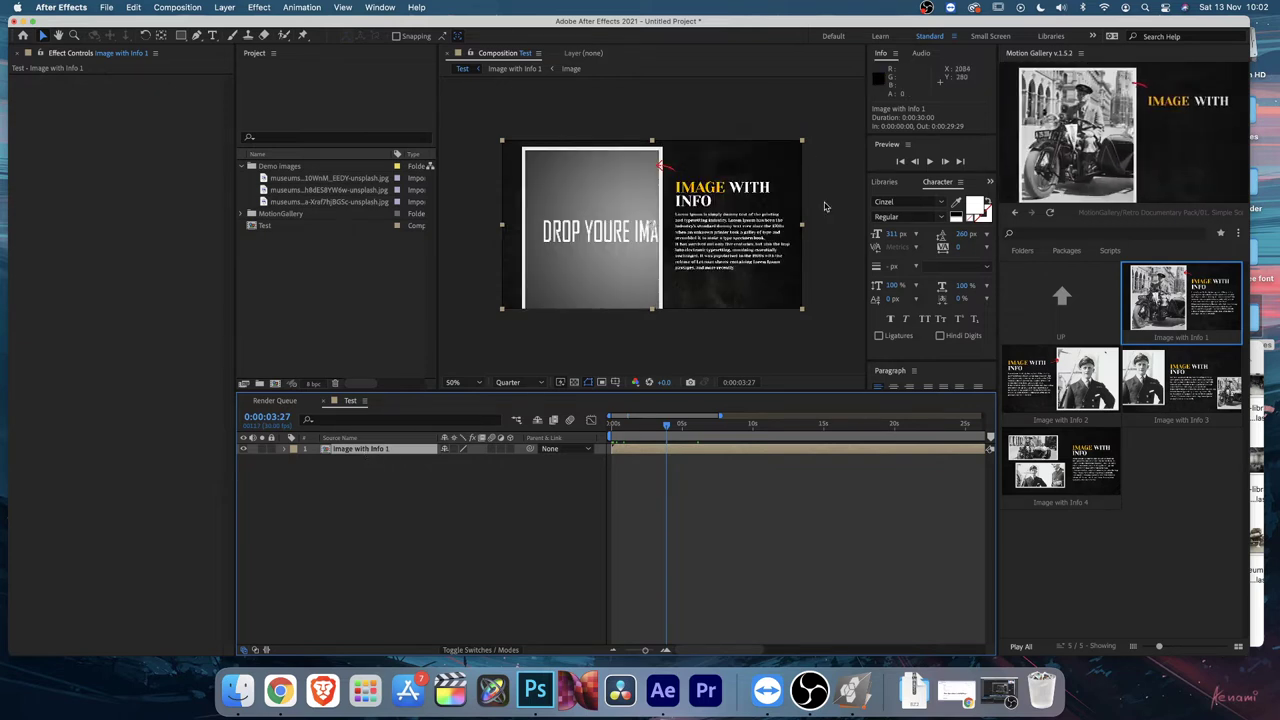
{"action": "double_click", "coordinate": [363, 452]}
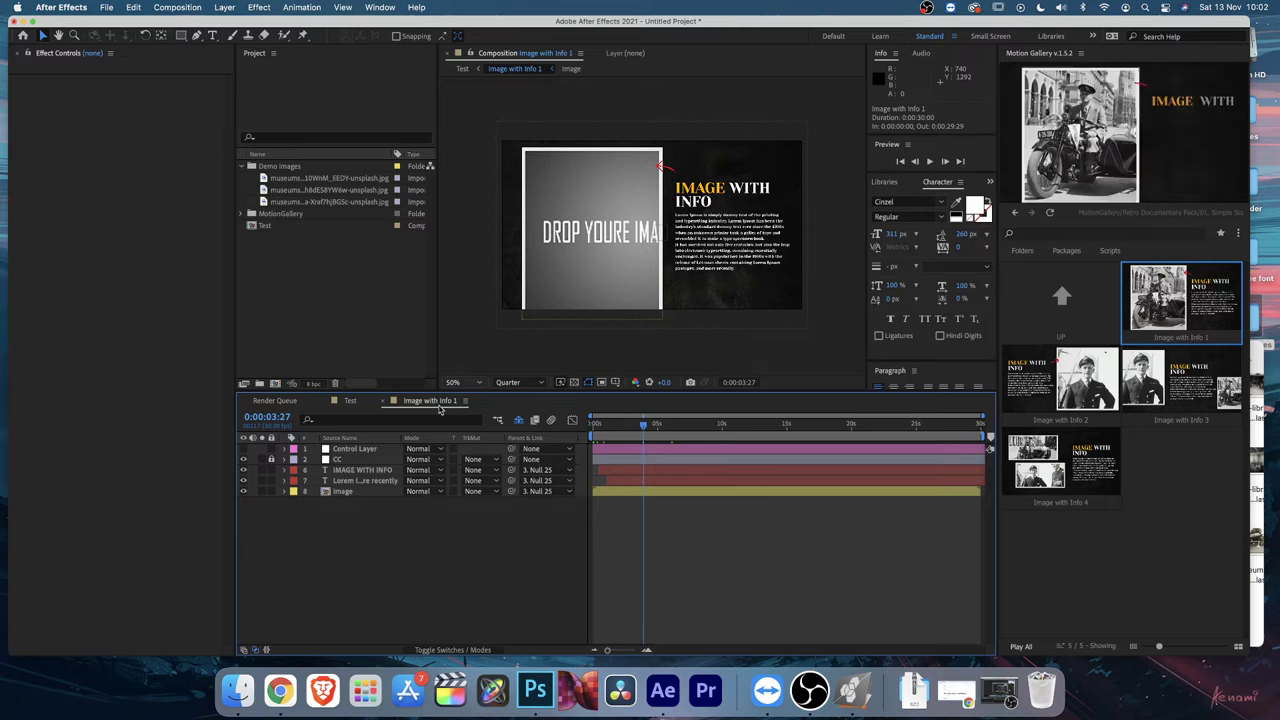
Step: Try replacing the IMAGE WITH INFO title with "adASdas", play the animation from the start, and undo the text change
{"action": "left_click", "coordinate": [368, 479]}
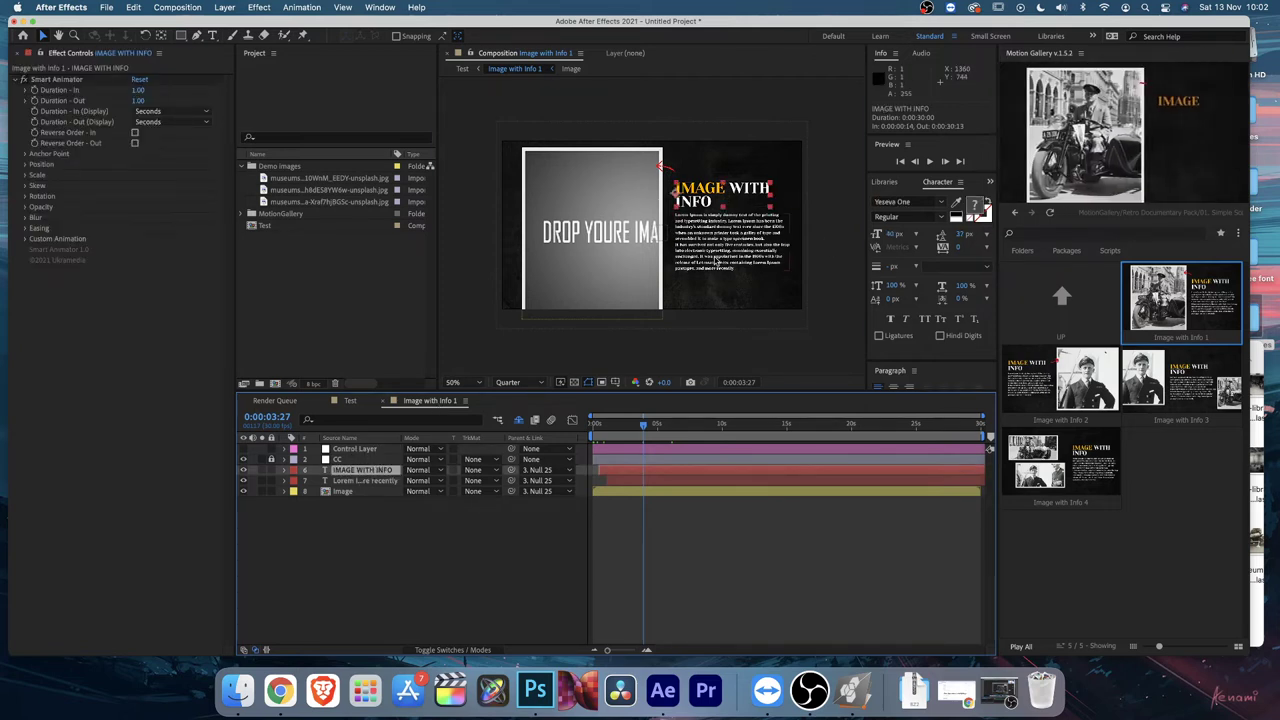
{"action": "double_click", "coordinate": [708, 199]}
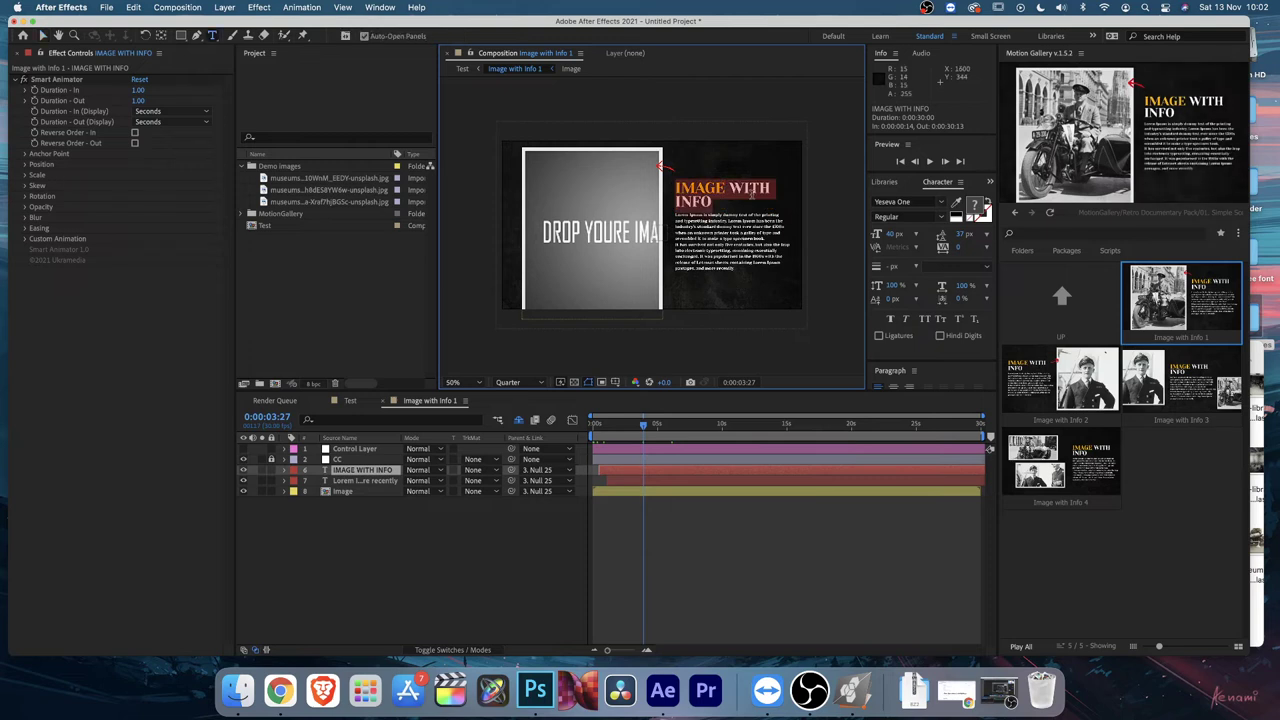
{"action": "type", "text": "adASdas"}
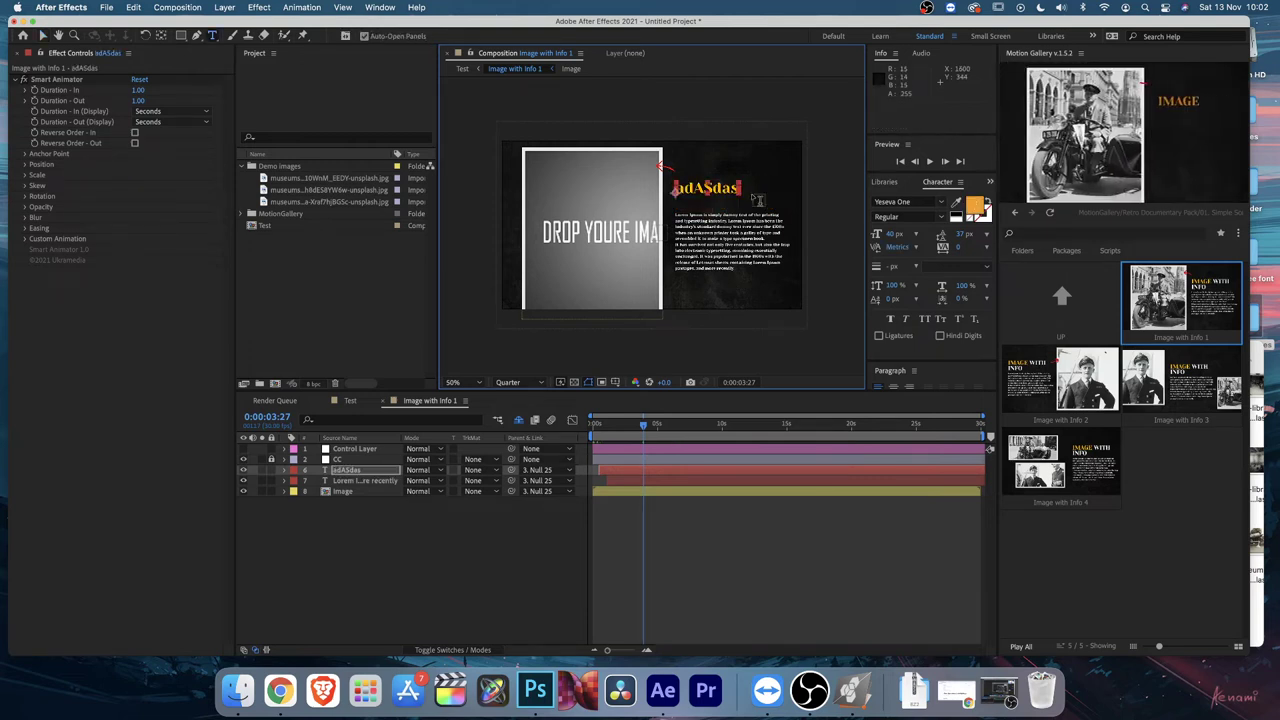
{"action": "key", "text": "Escape"}
{"action": "key", "text": "v"}
{"action": "key", "text": "Home"}
{"action": "key", "text": "space"}
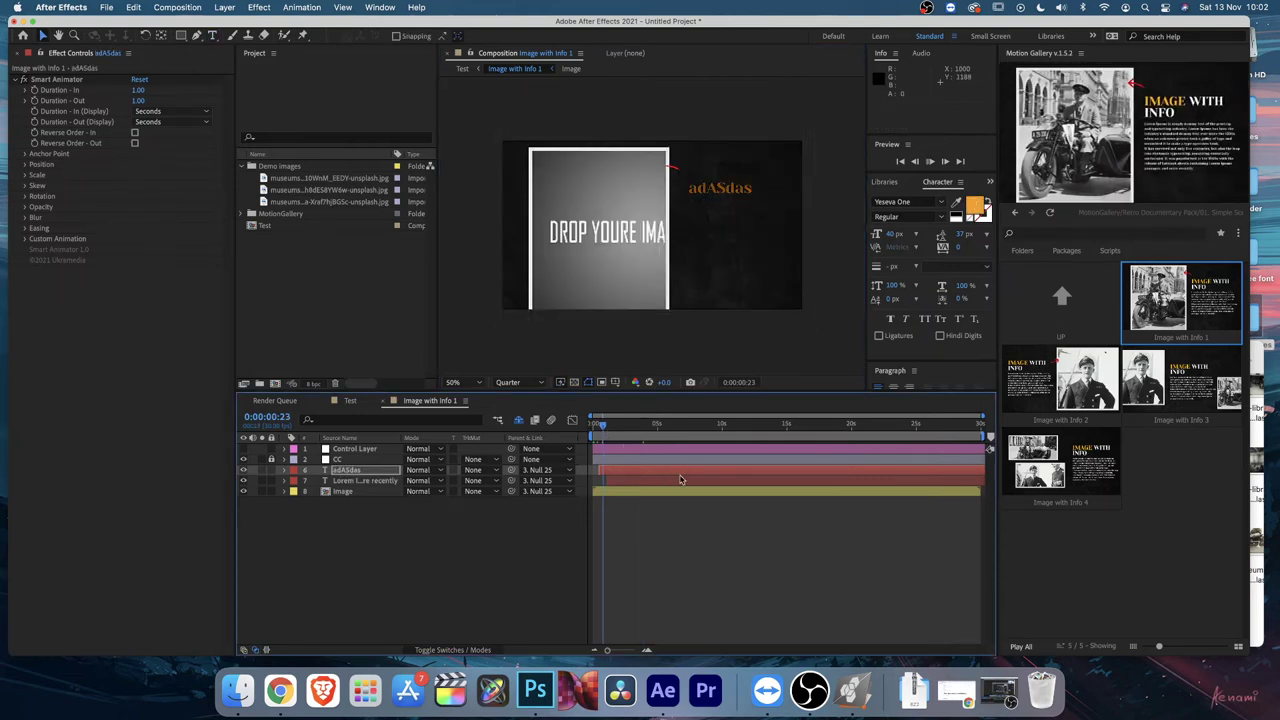
{"action": "key", "text": "super+z"}
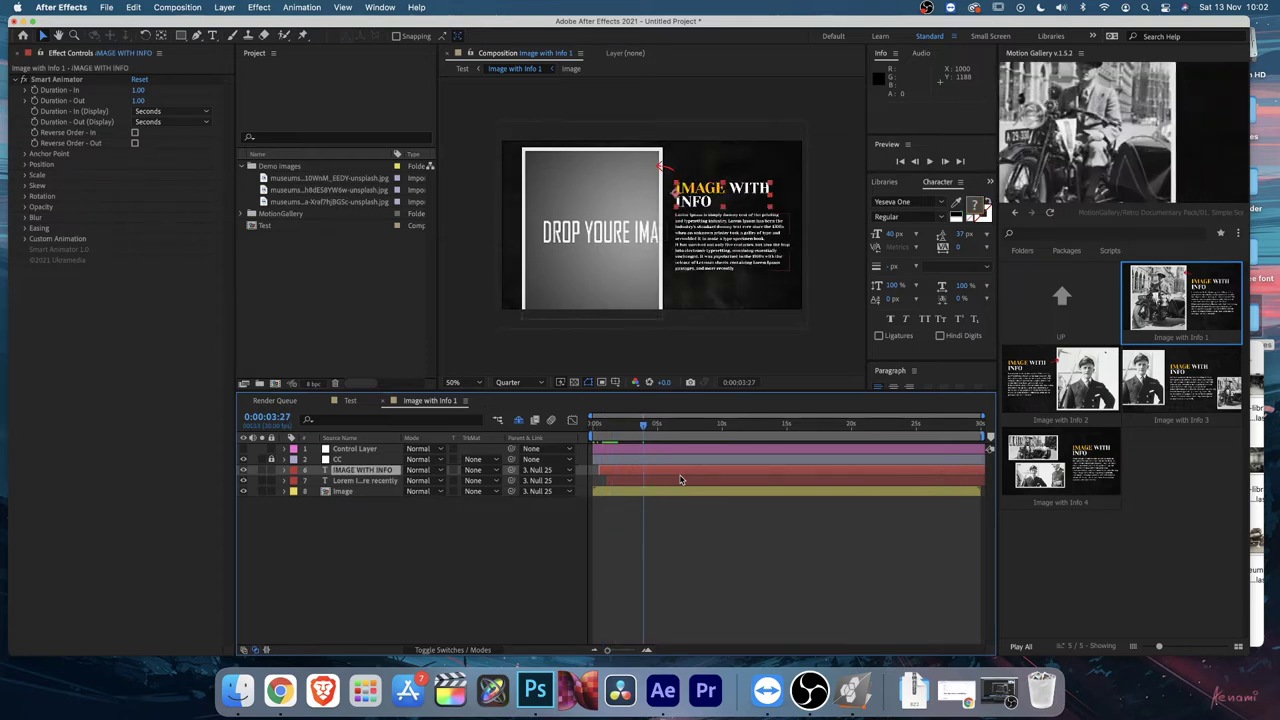
Step: Replace the placeholder in the nested Image composition with museums-victoria-Xraf7hjBGSc-unsplash.jpg, scale it to about 17%, and return to Image with Info 1
{"action": "left_click", "coordinate": [703, 262]}
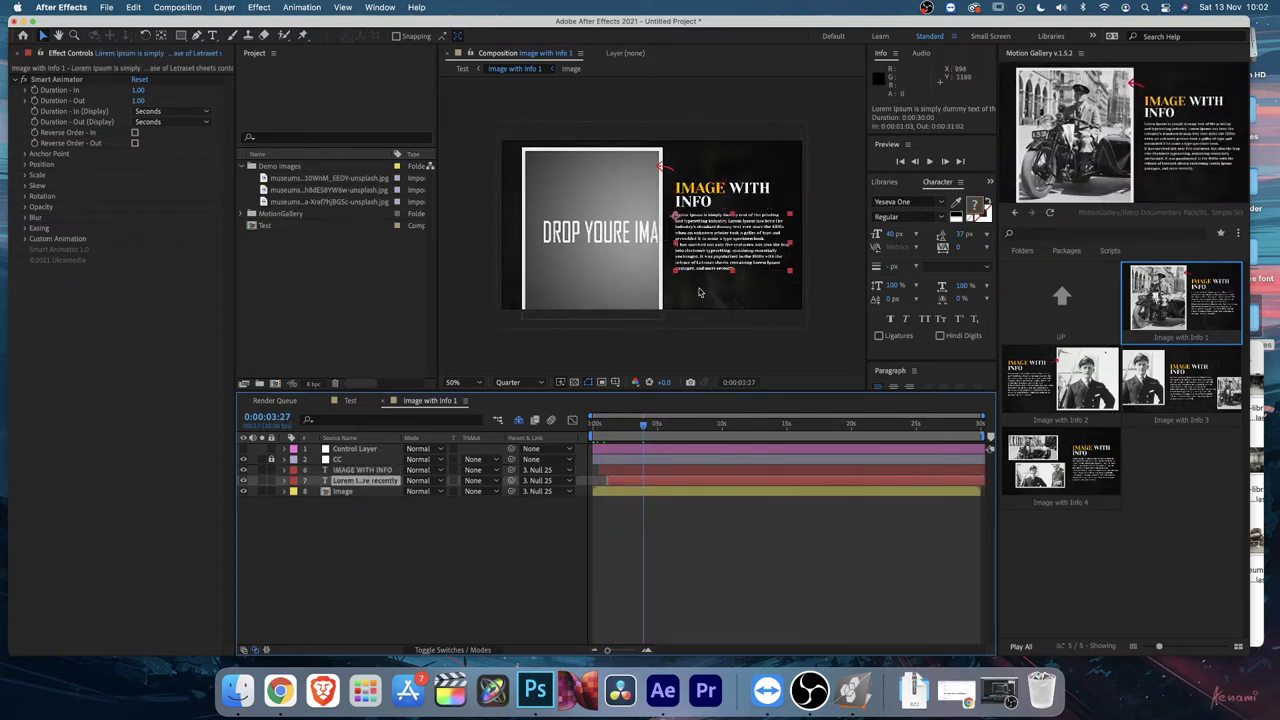
{"action": "left_click", "coordinate": [352, 491]}
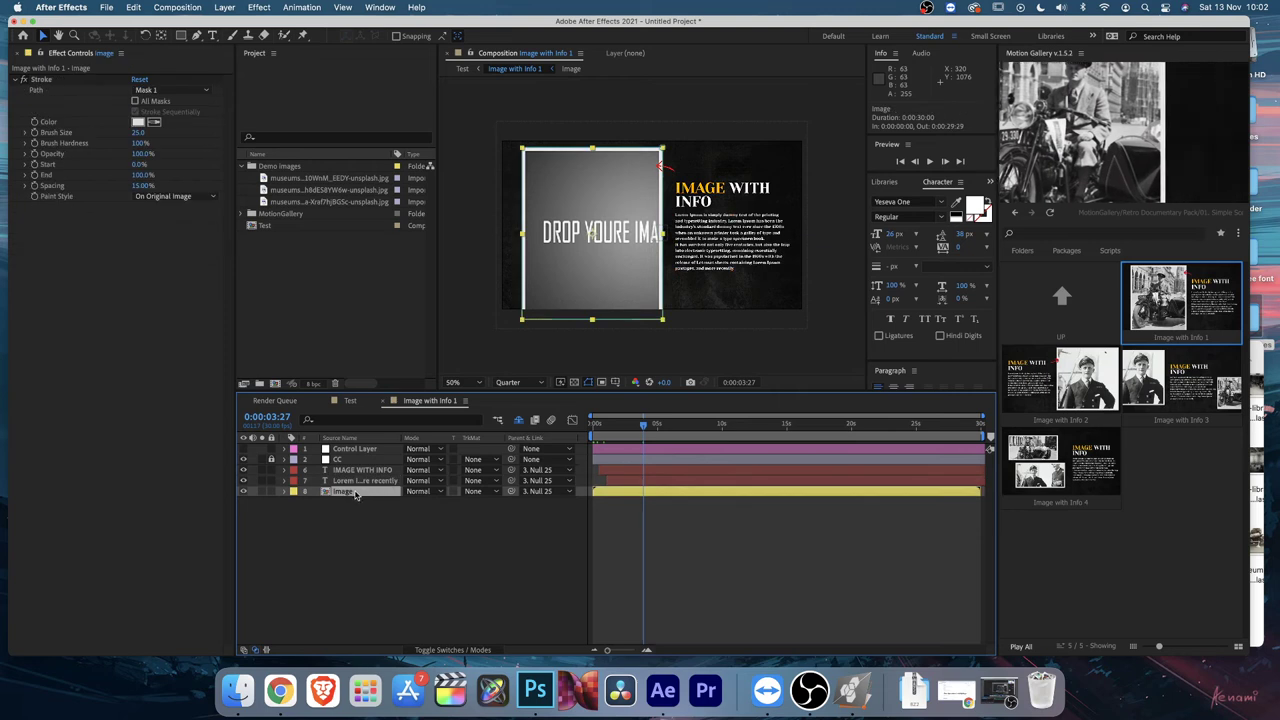
{"action": "double_click", "coordinate": [352, 491]}
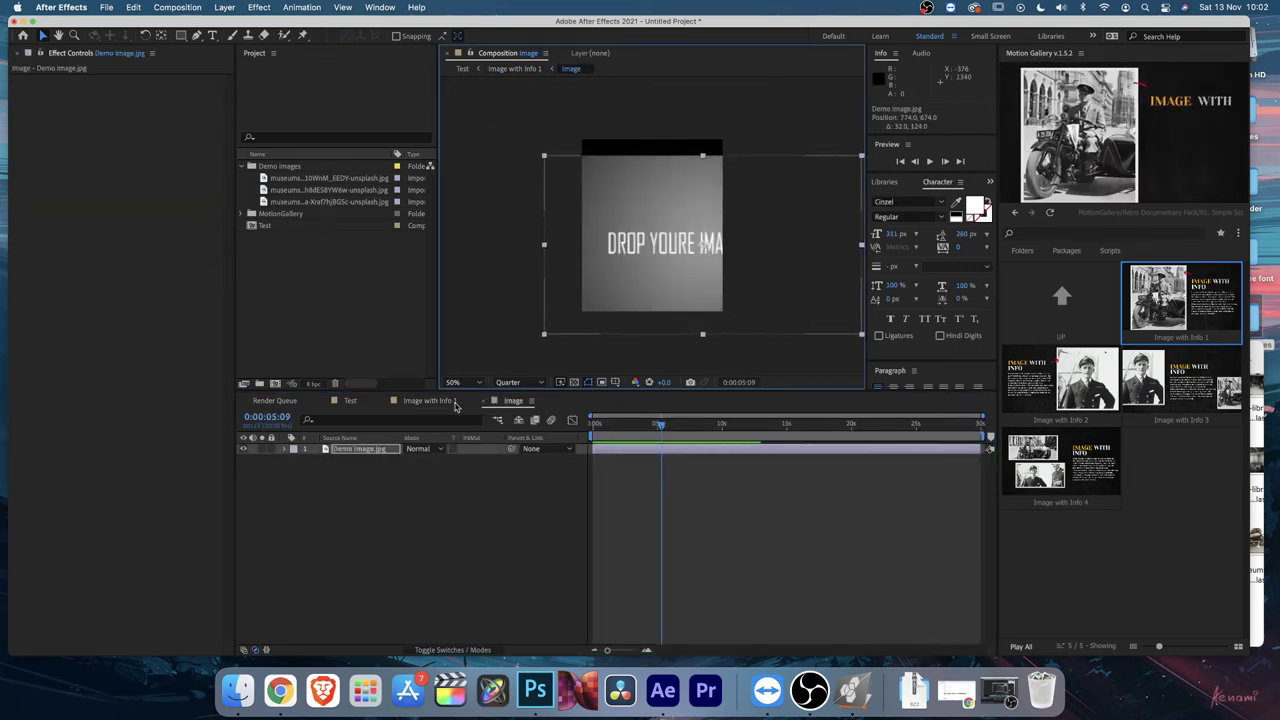
{"action": "left_click", "coordinate": [373, 451]}
{"action": "left_click_drag", "start_coordinate": [327, 201], "coordinate": [365, 449]}
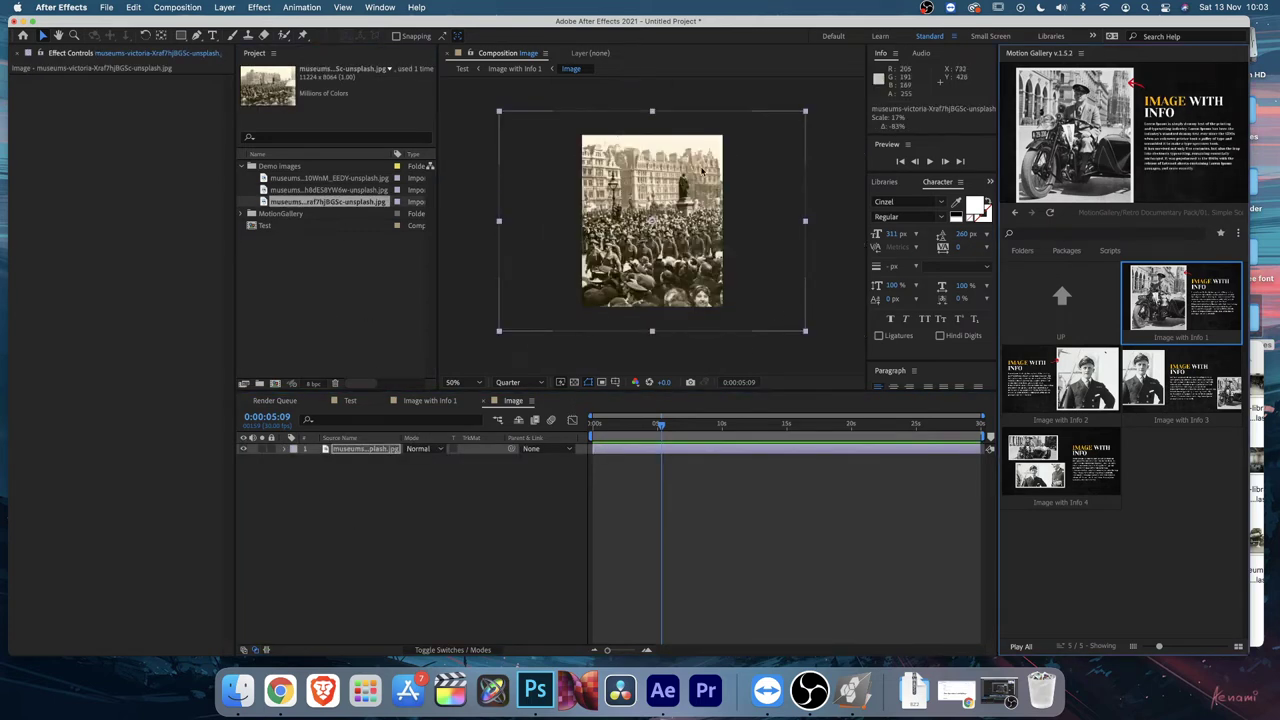
{"action": "left_click_drag", "start_coordinate": [659, 117], "coordinate": [656, 122]}
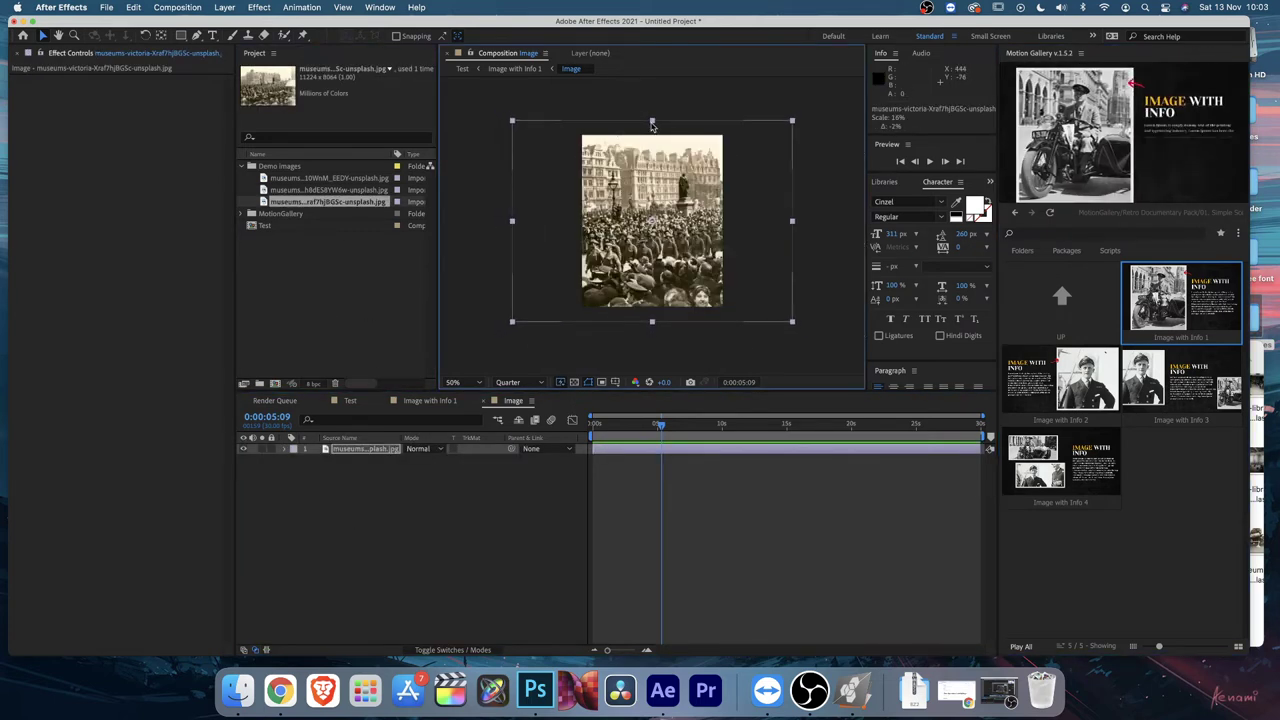
{"action": "left_click", "coordinate": [484, 400]}
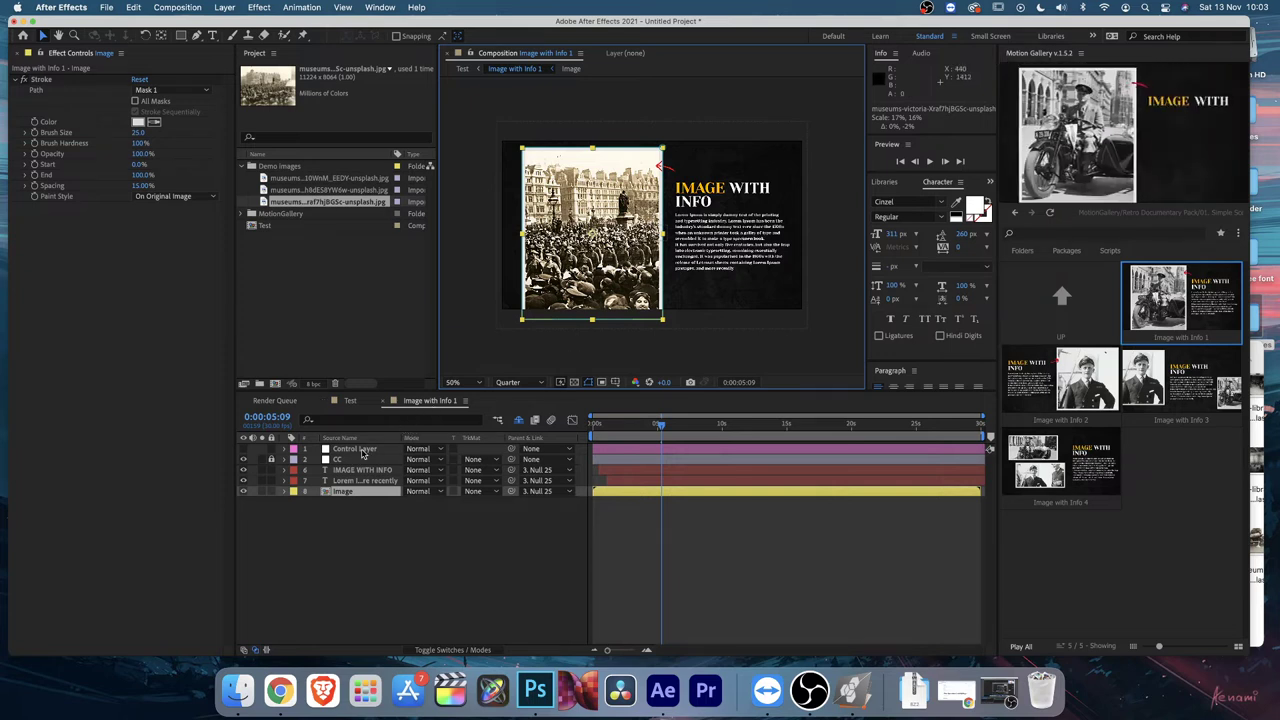
Step: Try a different arrow position and a blue image frame colour on the Control Layer, undoing both changes
{"action": "left_click", "coordinate": [355, 449]}
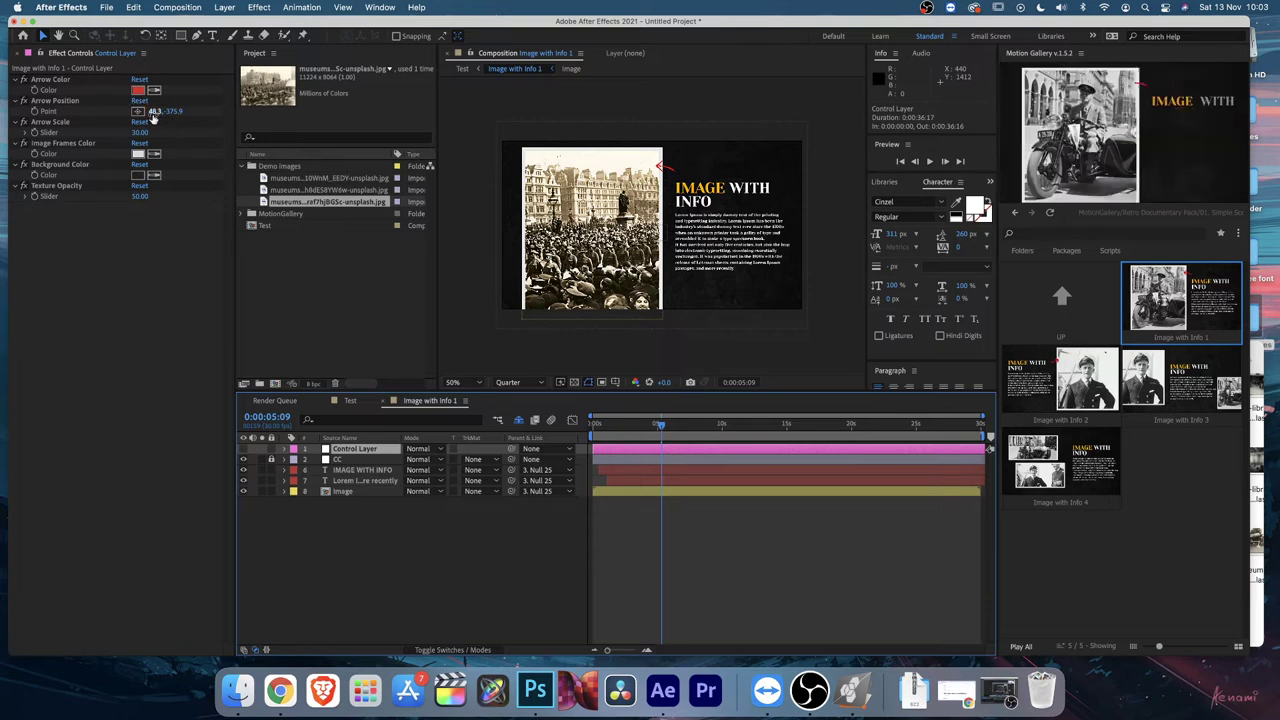
{"action": "left_click_drag", "start_coordinate": [155, 111], "coordinate": [155, 141]}
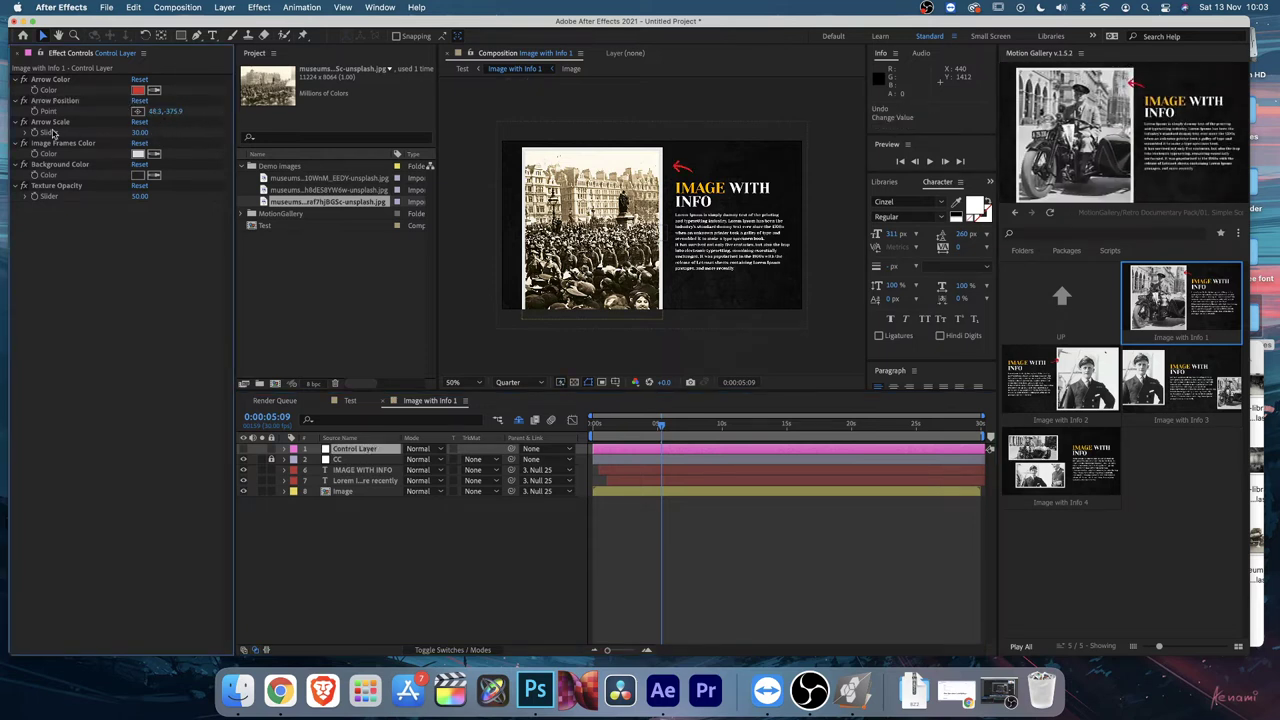
{"action": "left_click", "coordinate": [139, 153]}
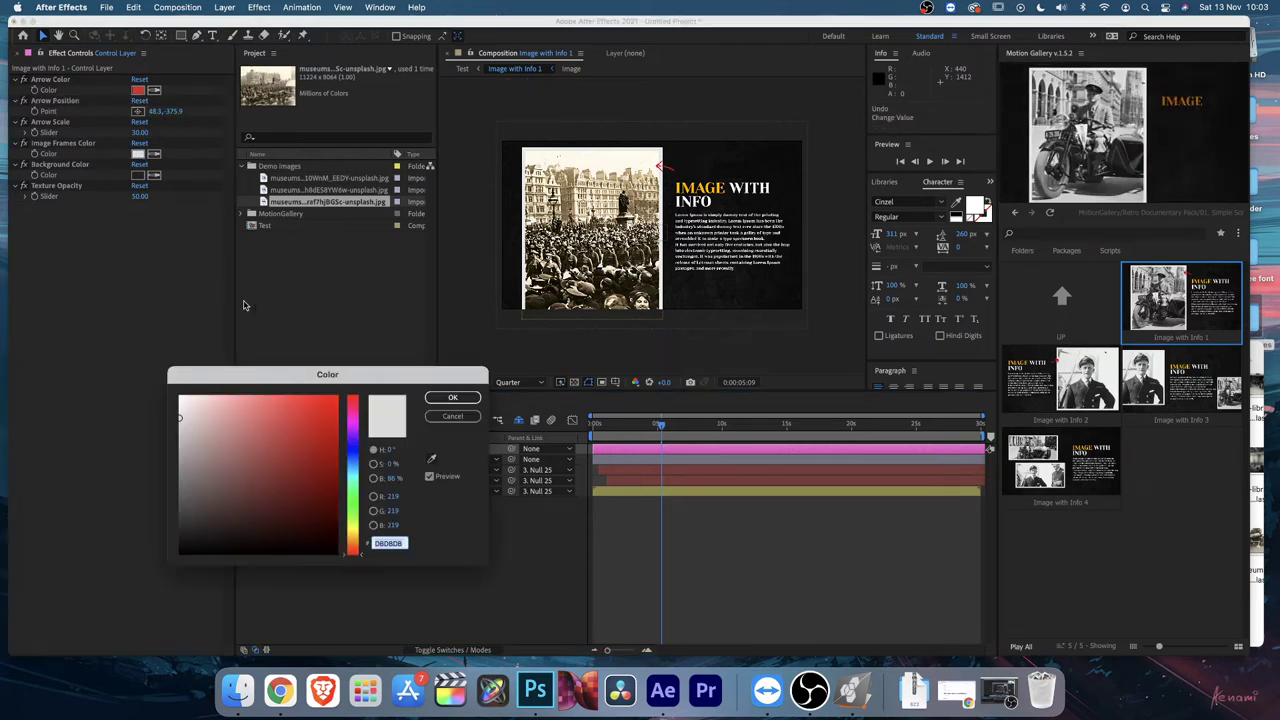
{"action": "left_click", "coordinate": [352, 449]}
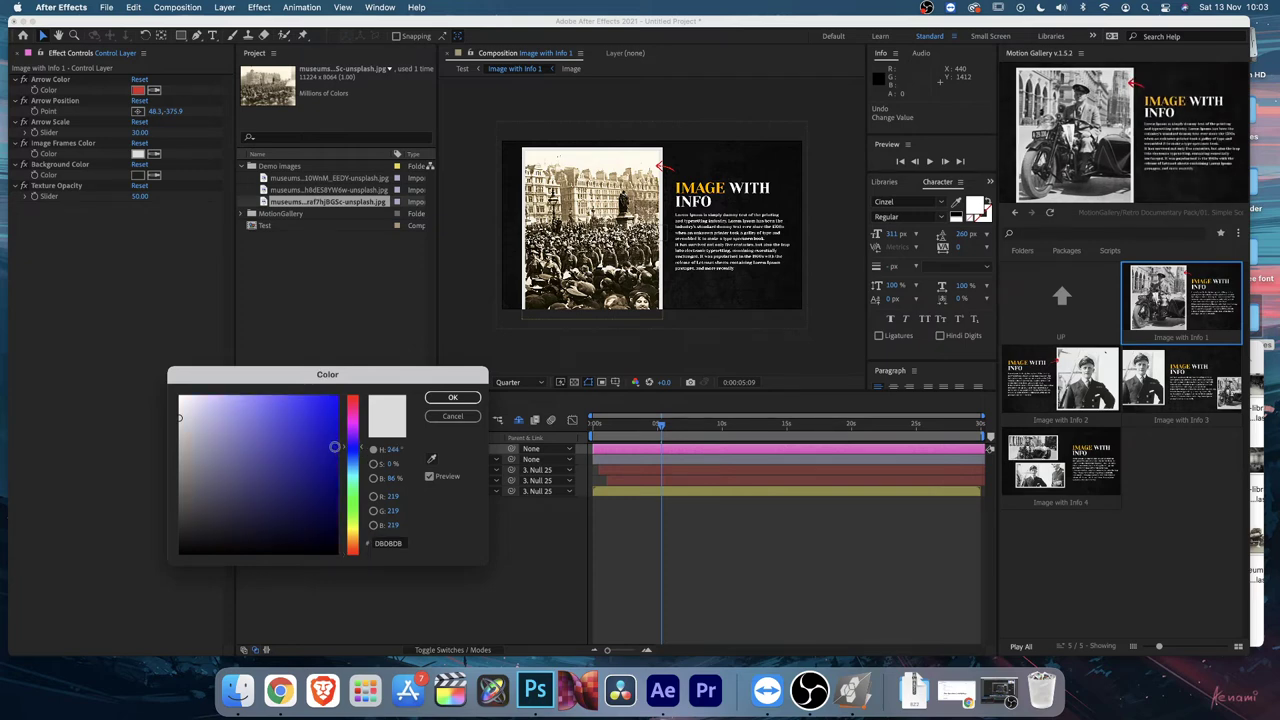
{"action": "left_click_drag", "start_coordinate": [335, 445], "coordinate": [340, 395]}
{"action": "left_click", "coordinate": [453, 398]}
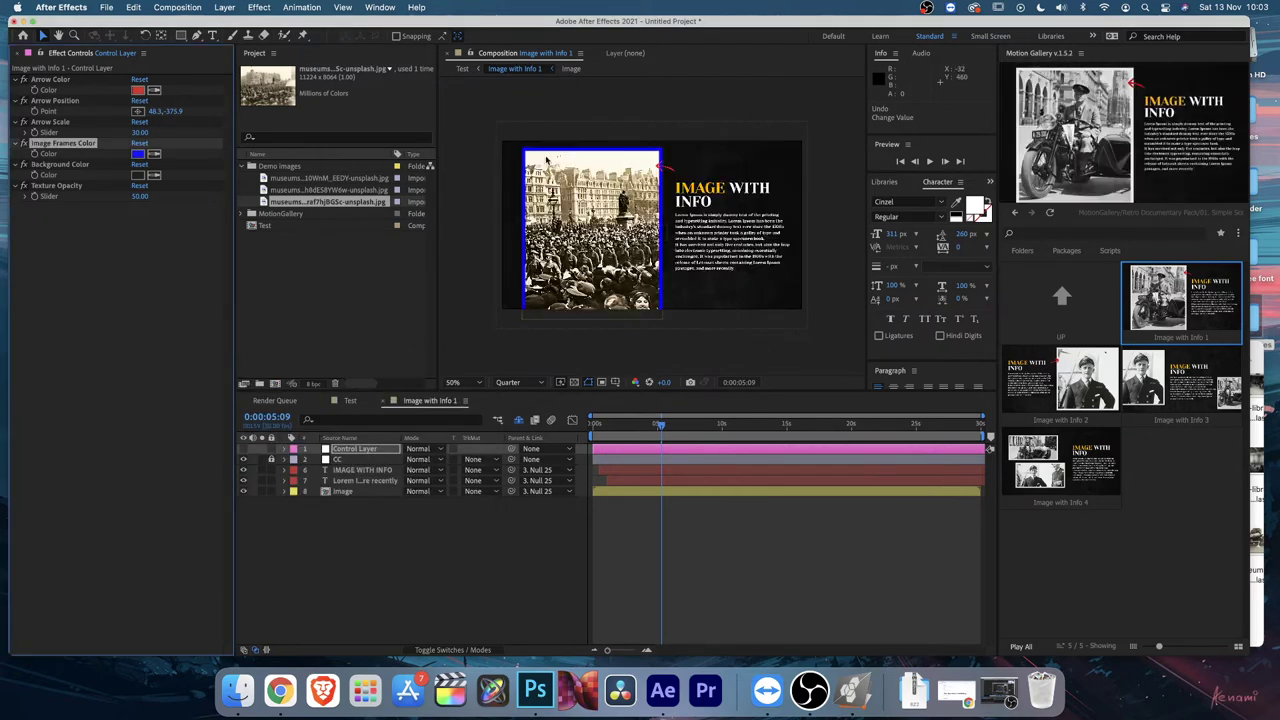
{"action": "key", "text": "super+z"}
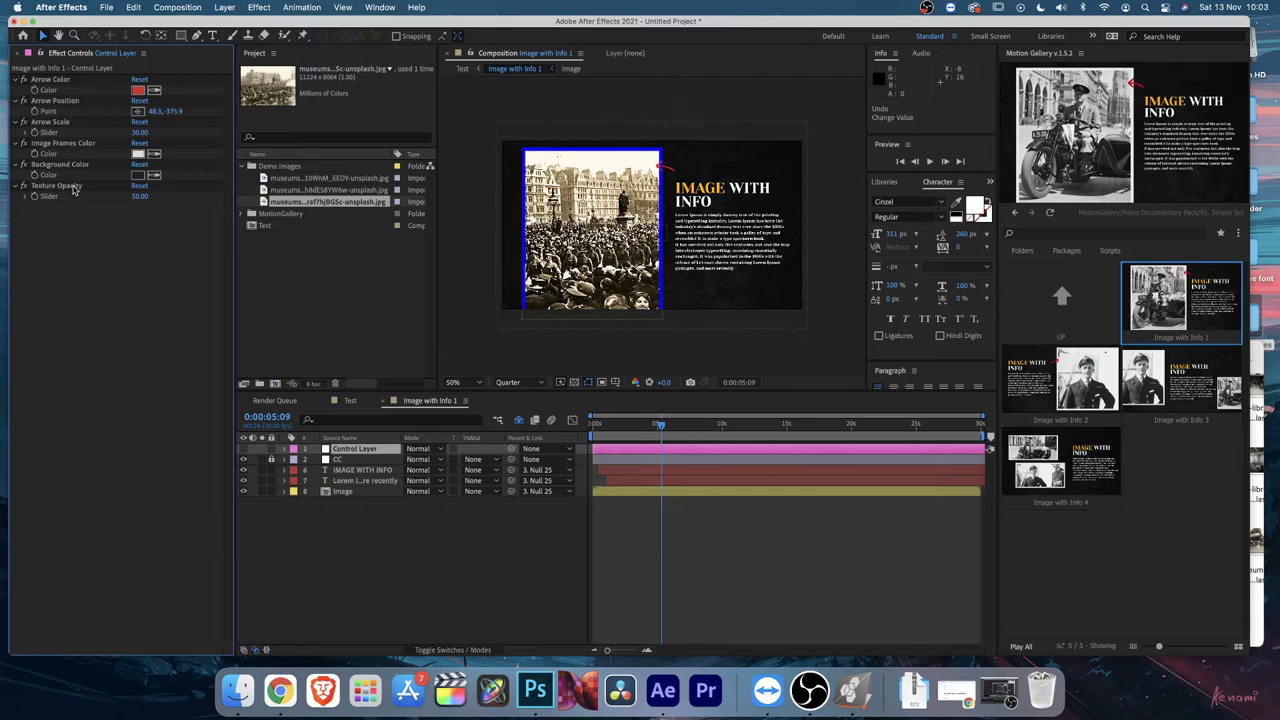
Step: Look over the Control Layer's Texture Opacity setting and close the nested composition to return to Test
{"action": "left_click", "coordinate": [73, 189]}
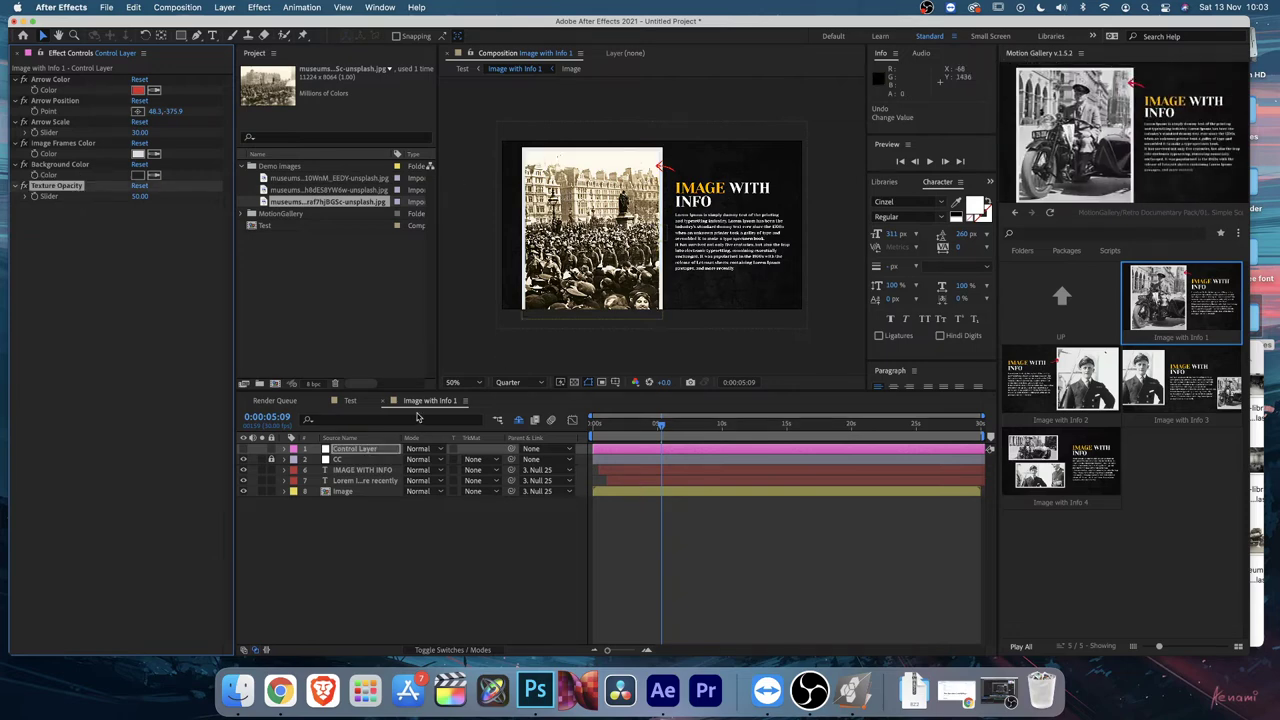
{"action": "left_click", "coordinate": [390, 452]}
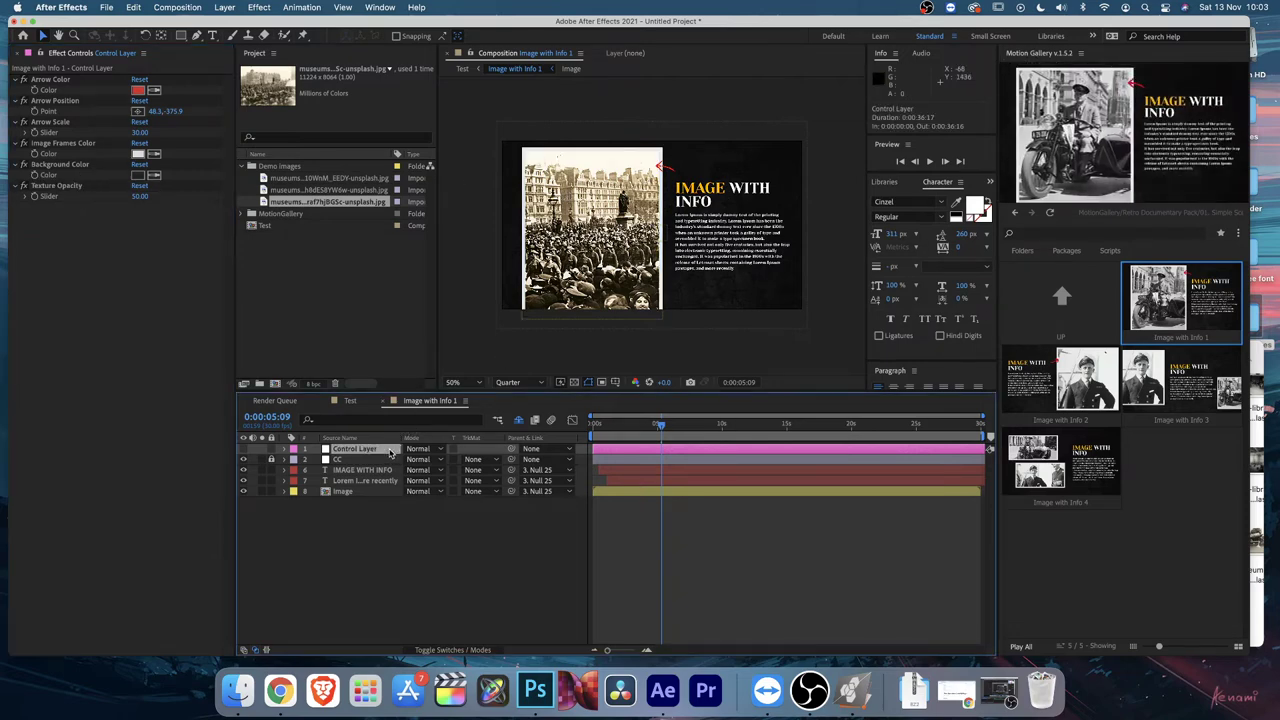
{"action": "key", "text": "super+w"}
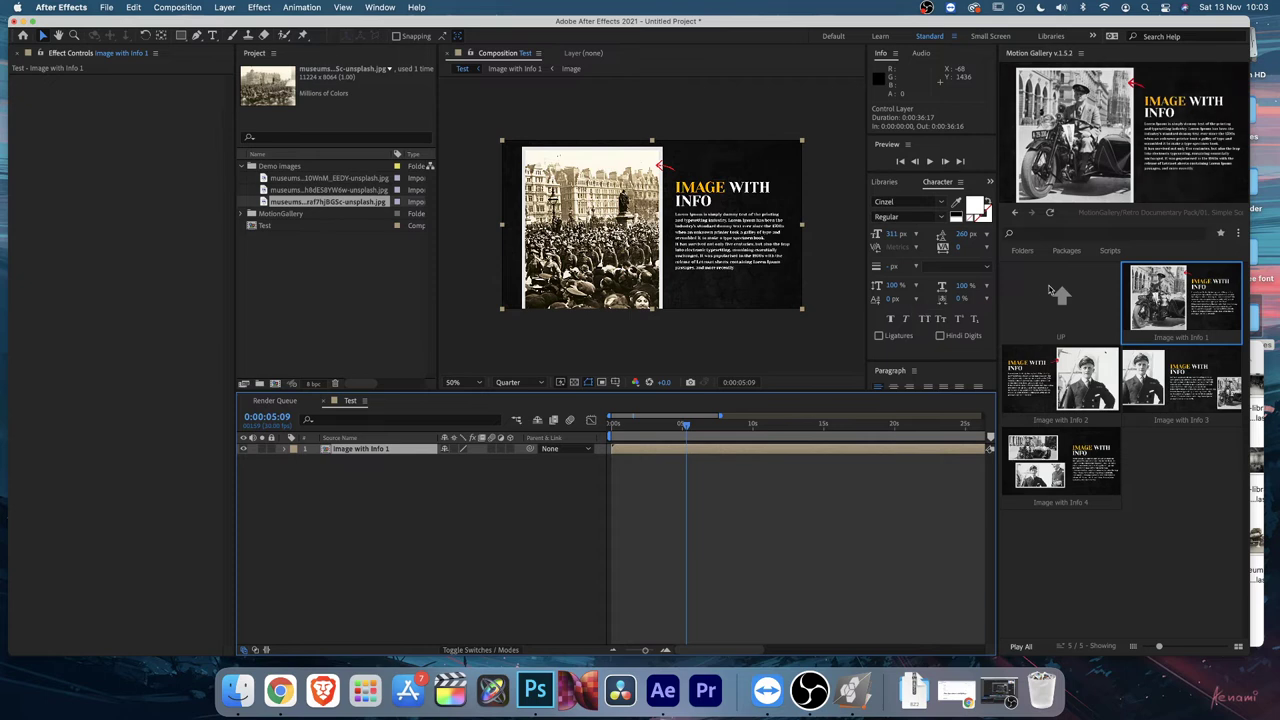
Step: Place Interview Frame 9 from the gallery's Interview Frames above Image with Info 1, starting at about 0:00:06:15 in Test
{"action": "left_click", "coordinate": [1065, 313]}
{"action": "mouse_move", "coordinate": [1087, 477]}
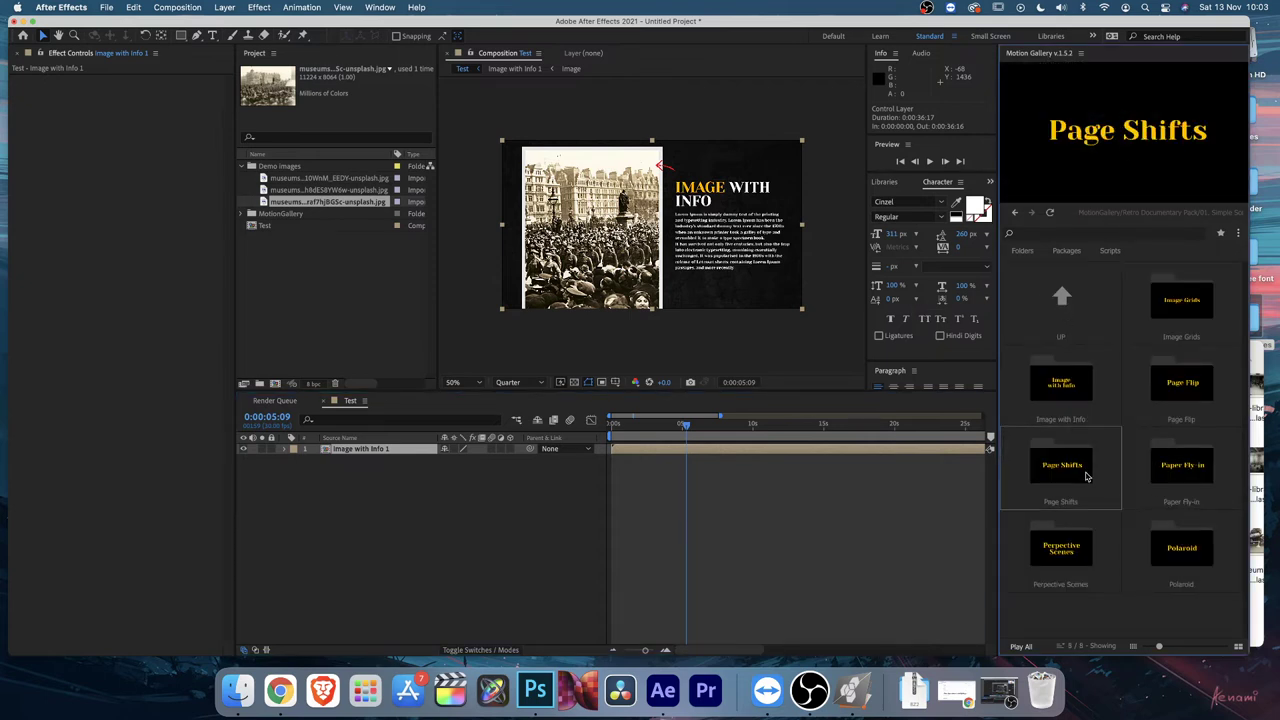
{"action": "left_click", "coordinate": [1084, 282]}
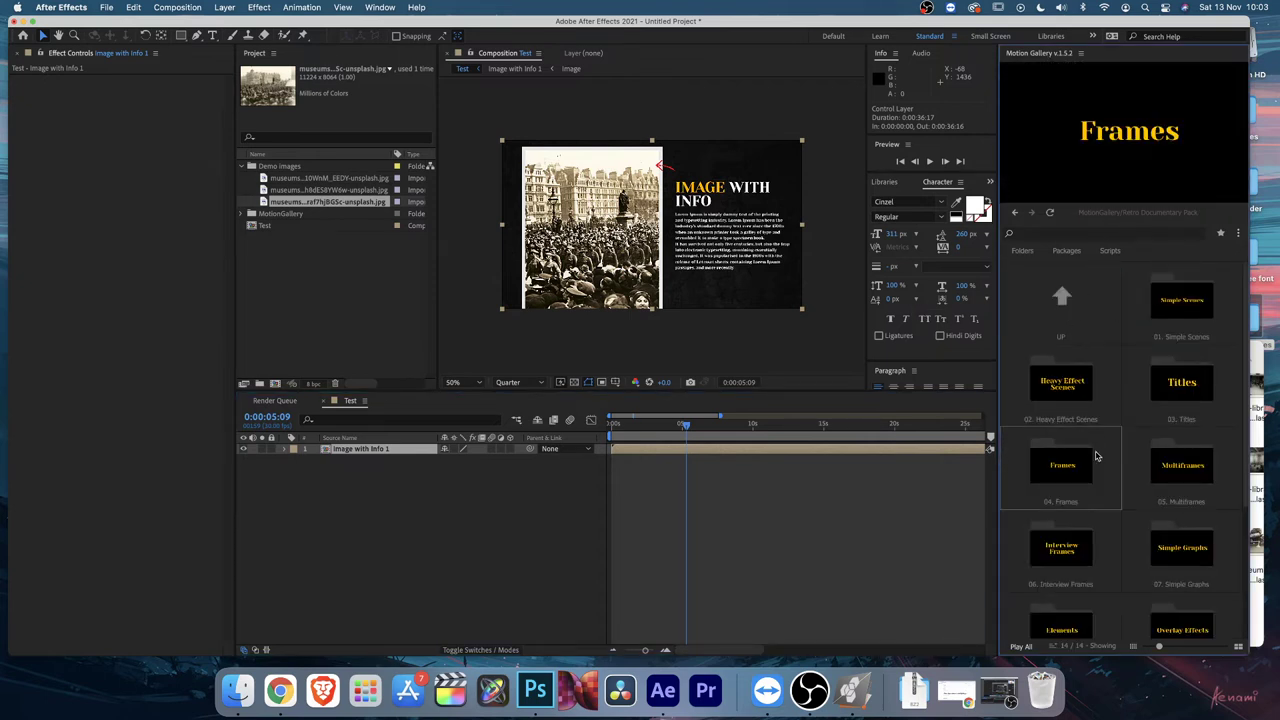
{"action": "scroll", "coordinate": [1104, 457], "scroll_direction": "down", "scroll_amount": 3}
{"action": "scroll", "coordinate": [1104, 457], "scroll_direction": "down", "scroll_amount": 2}
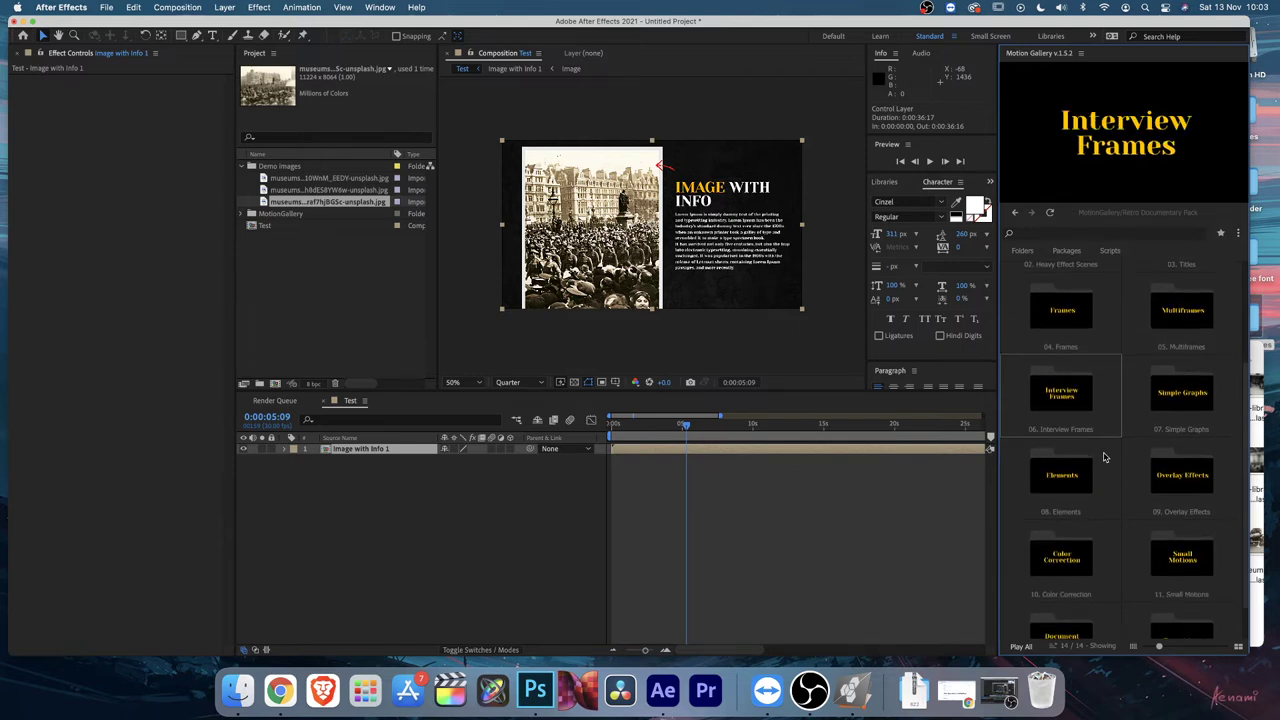
{"action": "left_click", "coordinate": [1079, 404]}
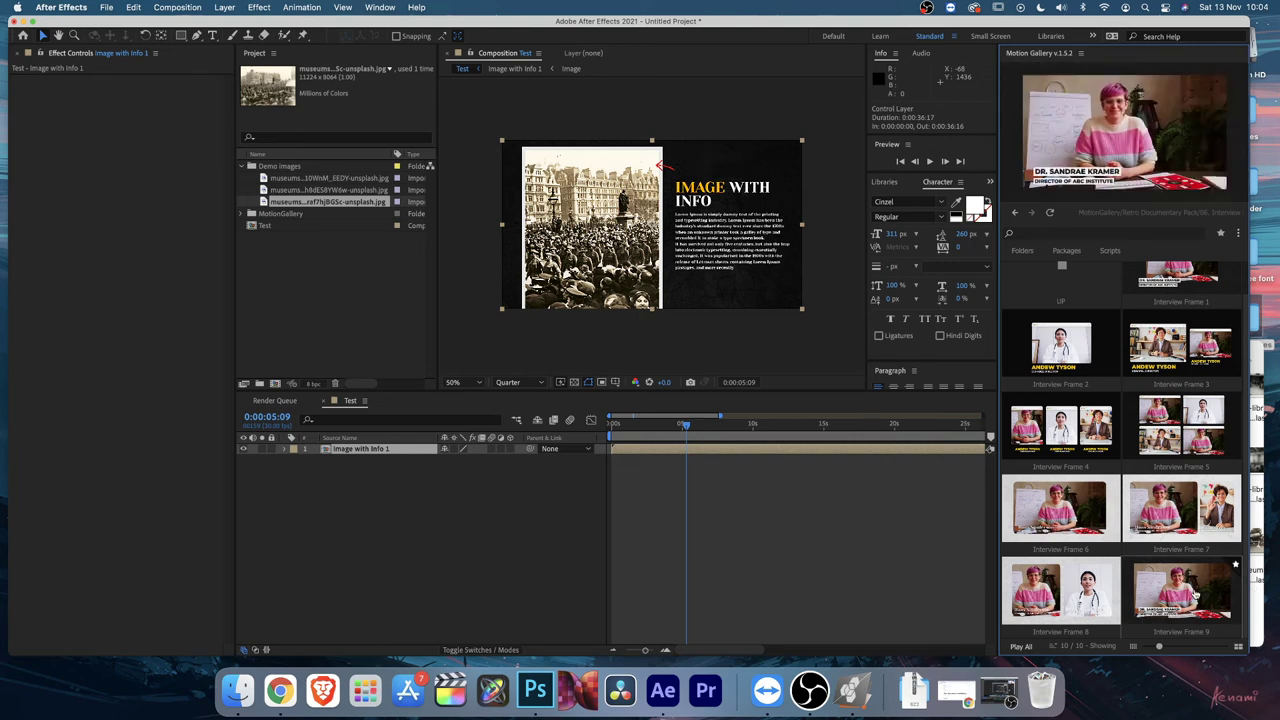
{"action": "left_click_drag", "start_coordinate": [1195, 595], "coordinate": [725, 411]}
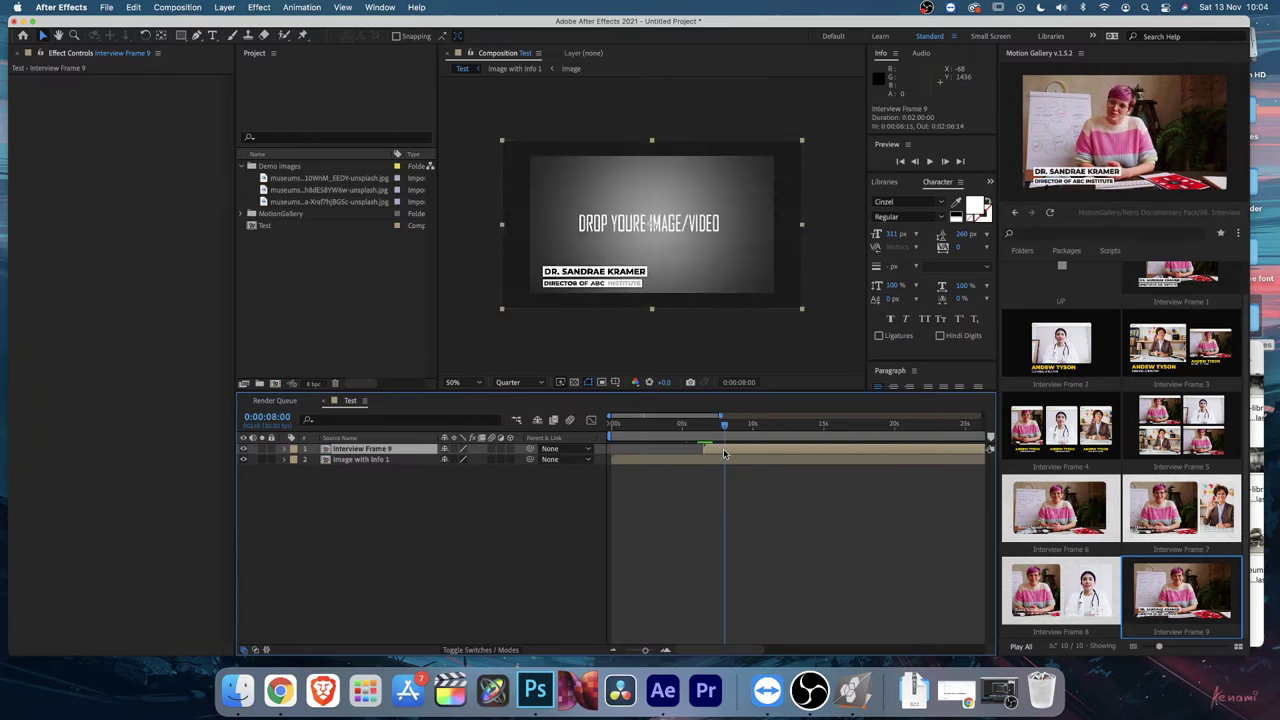
Step: Open the nested Image composition of Interview Frame 9 and shift the Demo image.jpg placeholder down and to the right
{"action": "double_click", "coordinate": [727, 452]}
{"action": "double_click", "coordinate": [343, 491]}
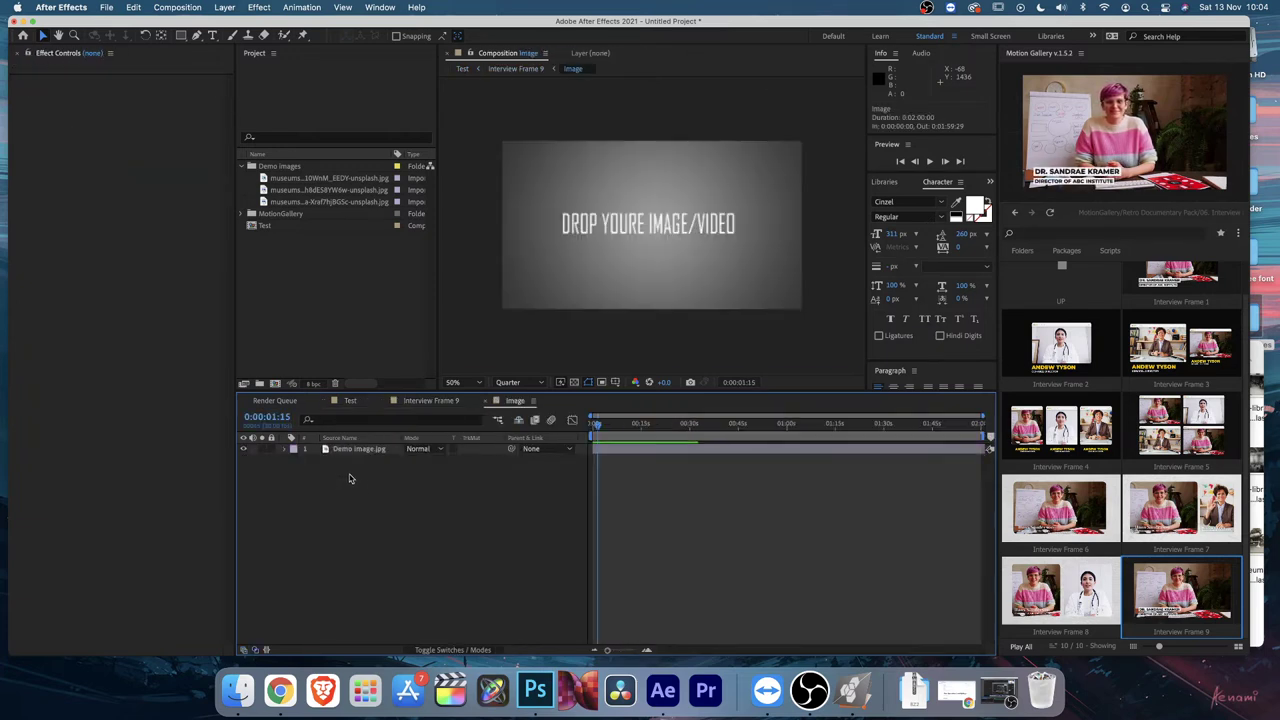
{"action": "left_click", "coordinate": [627, 245]}
{"action": "key", "text": "super+w"}
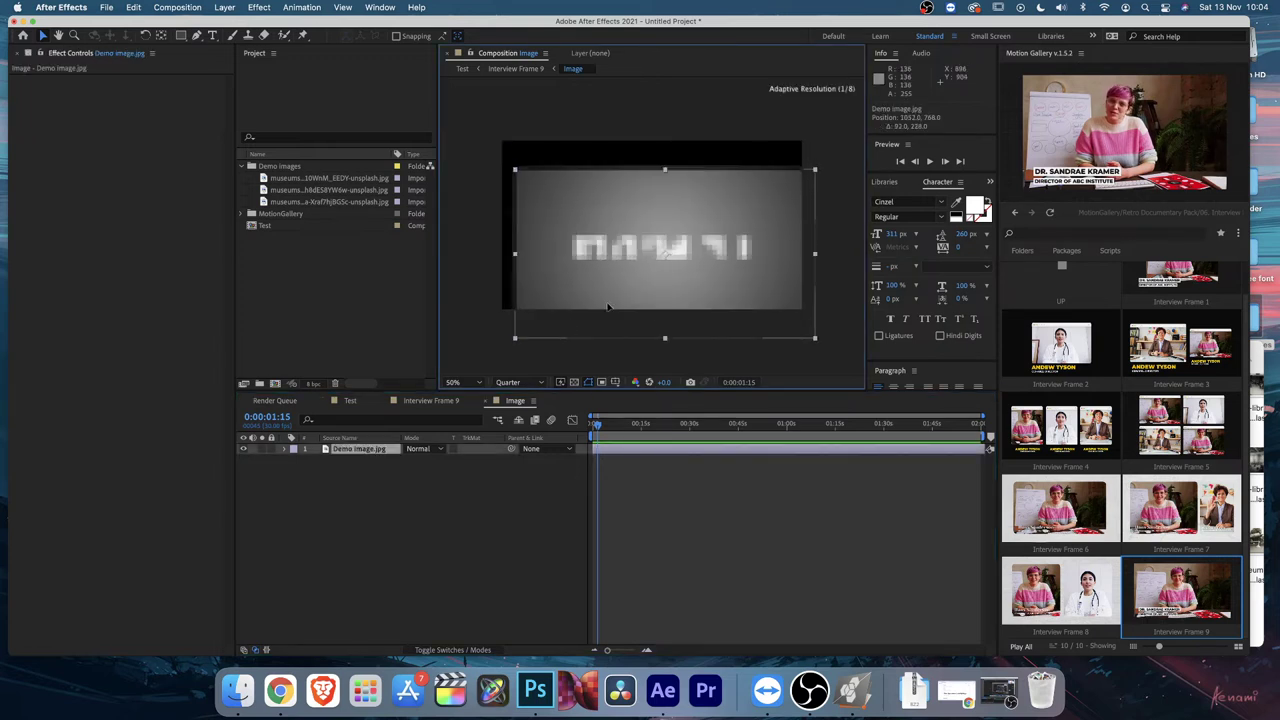
Step: Replace the interviewee's name title in Interview Frame 9 with the text "Add Name here"
{"action": "left_click", "coordinate": [378, 471]}
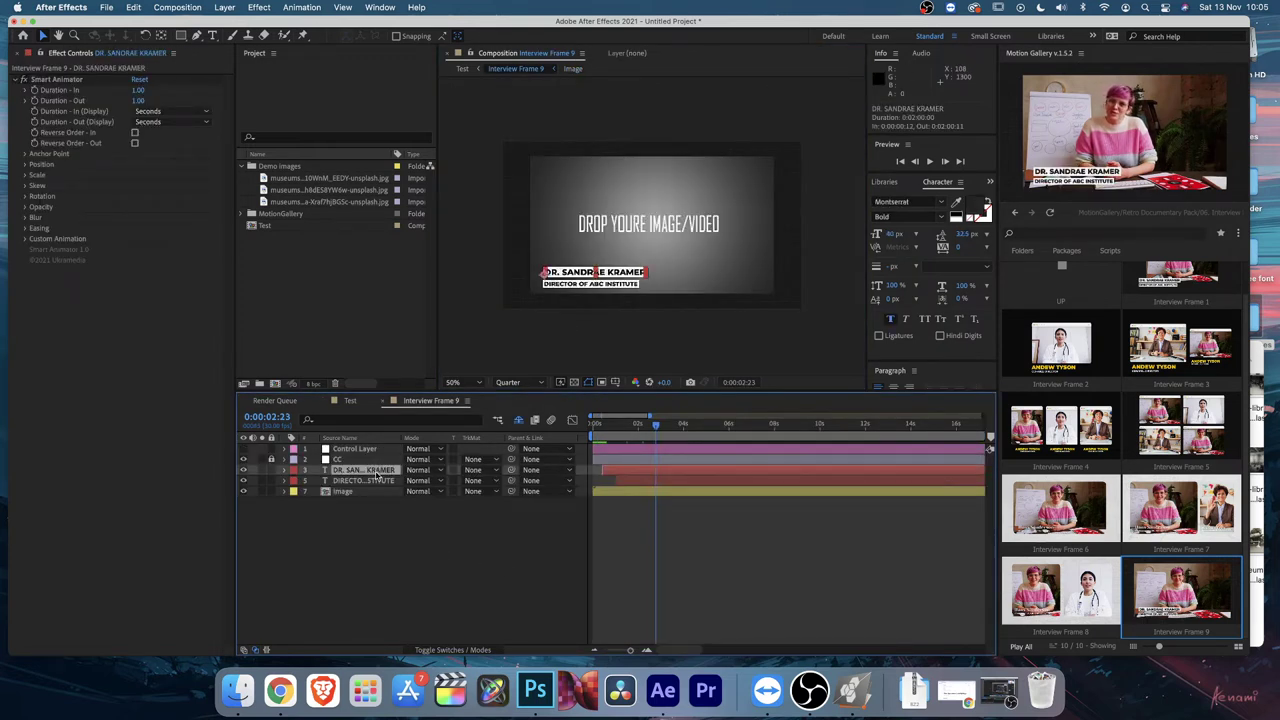
{"action": "left_click", "coordinate": [350, 483]}
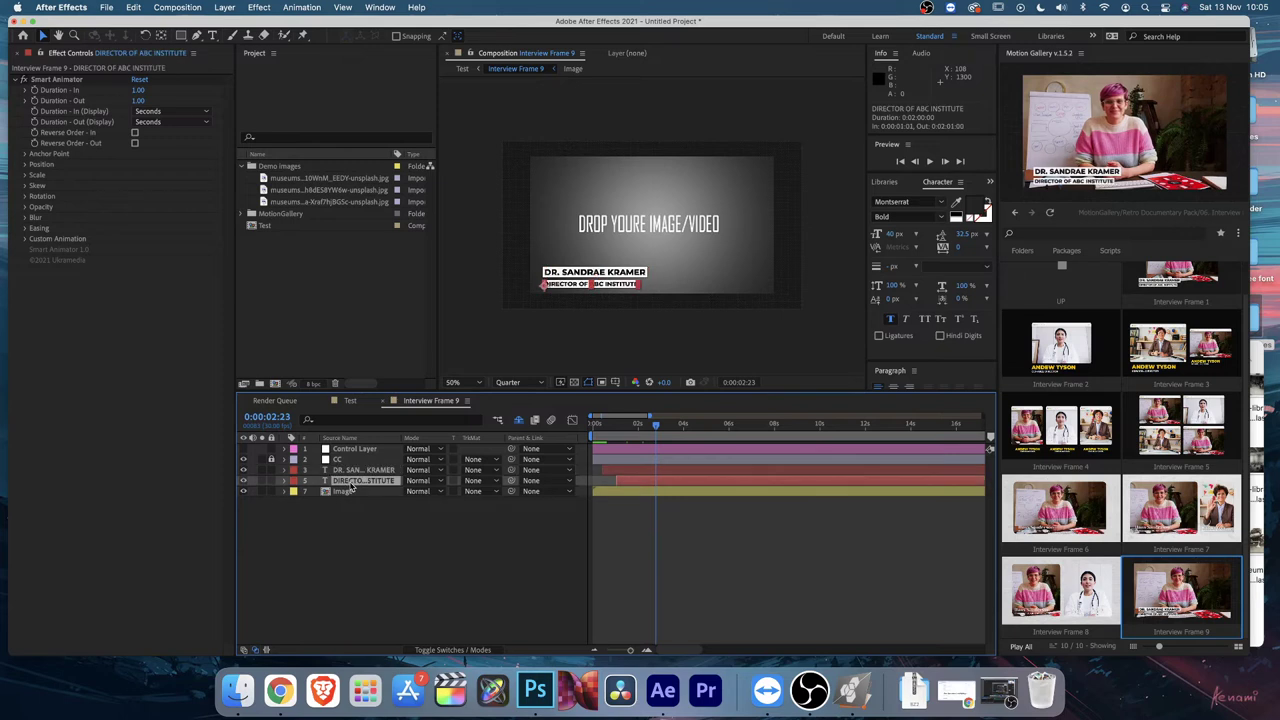
{"action": "left_click", "coordinate": [358, 470]}
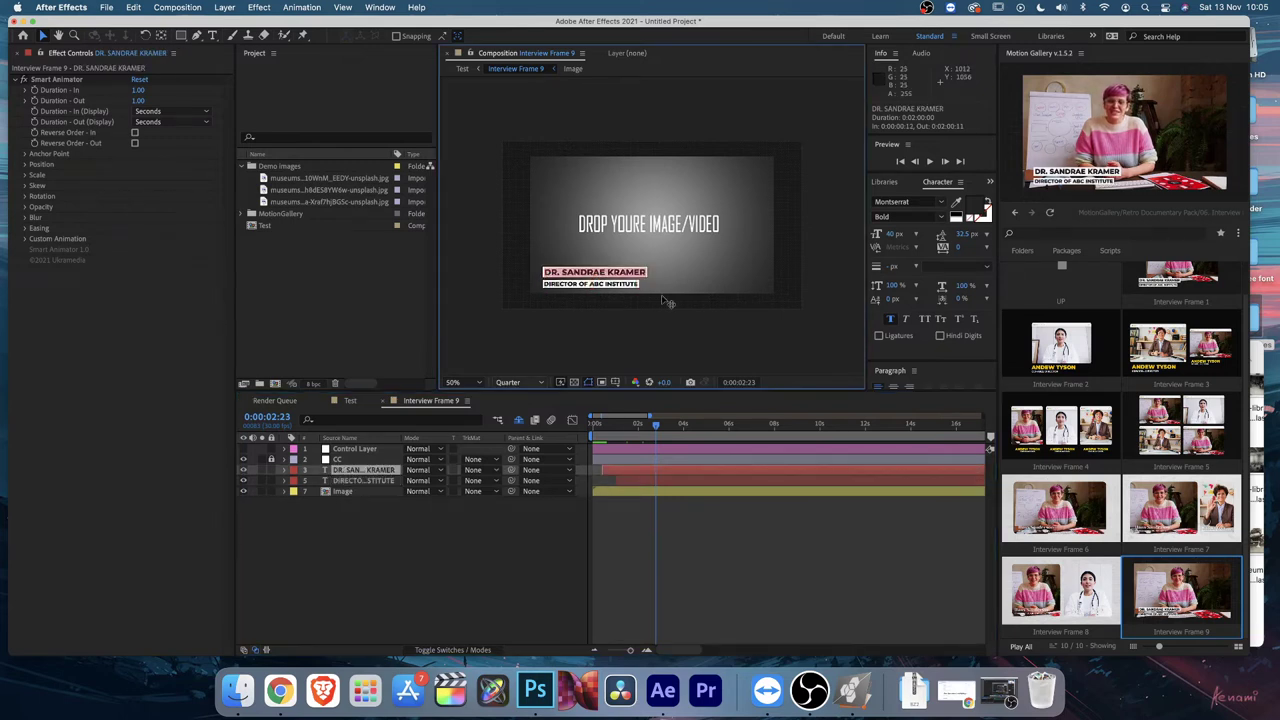
{"action": "key", "text": "super+t"}
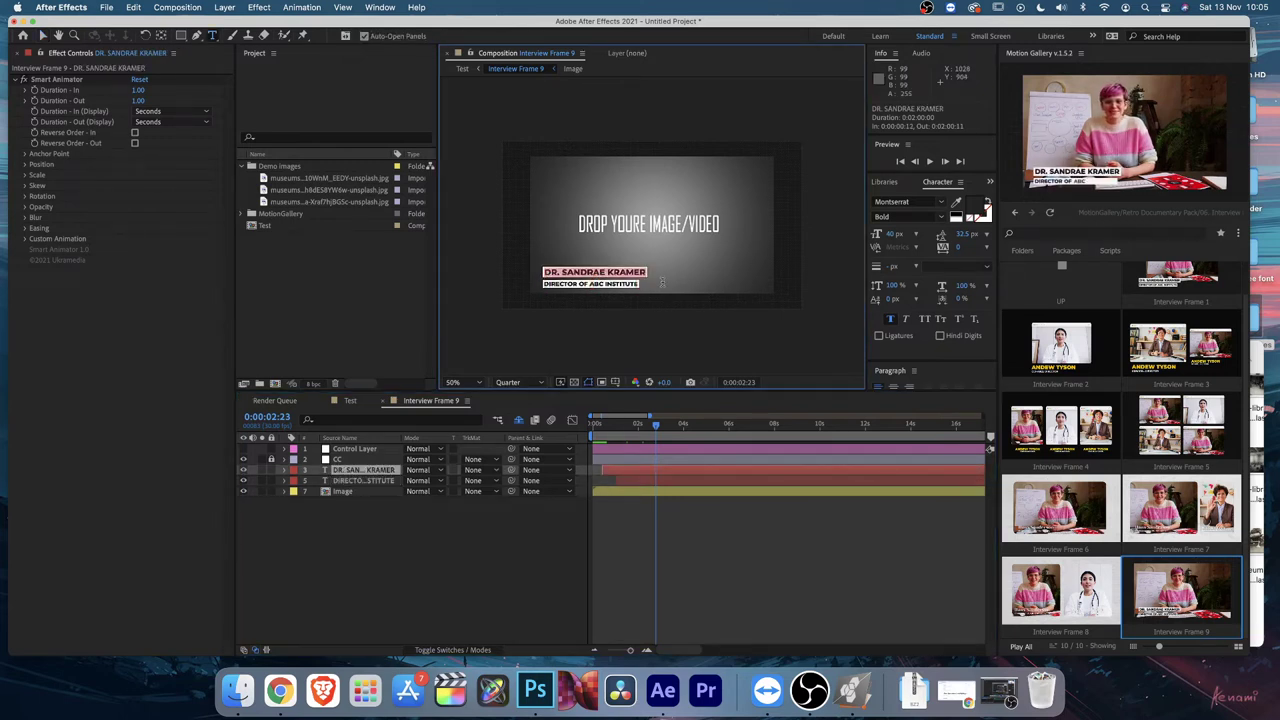
{"action": "key", "text": "super+z"}
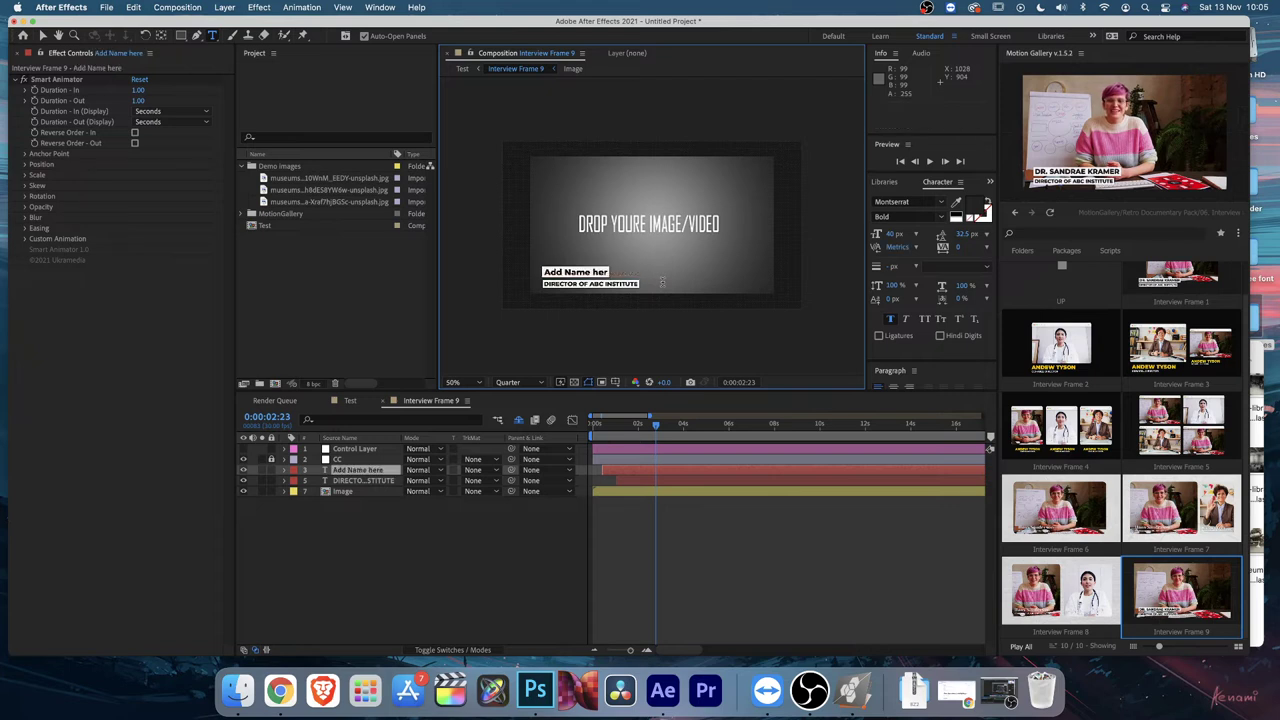
{"action": "key", "text": "Return"}
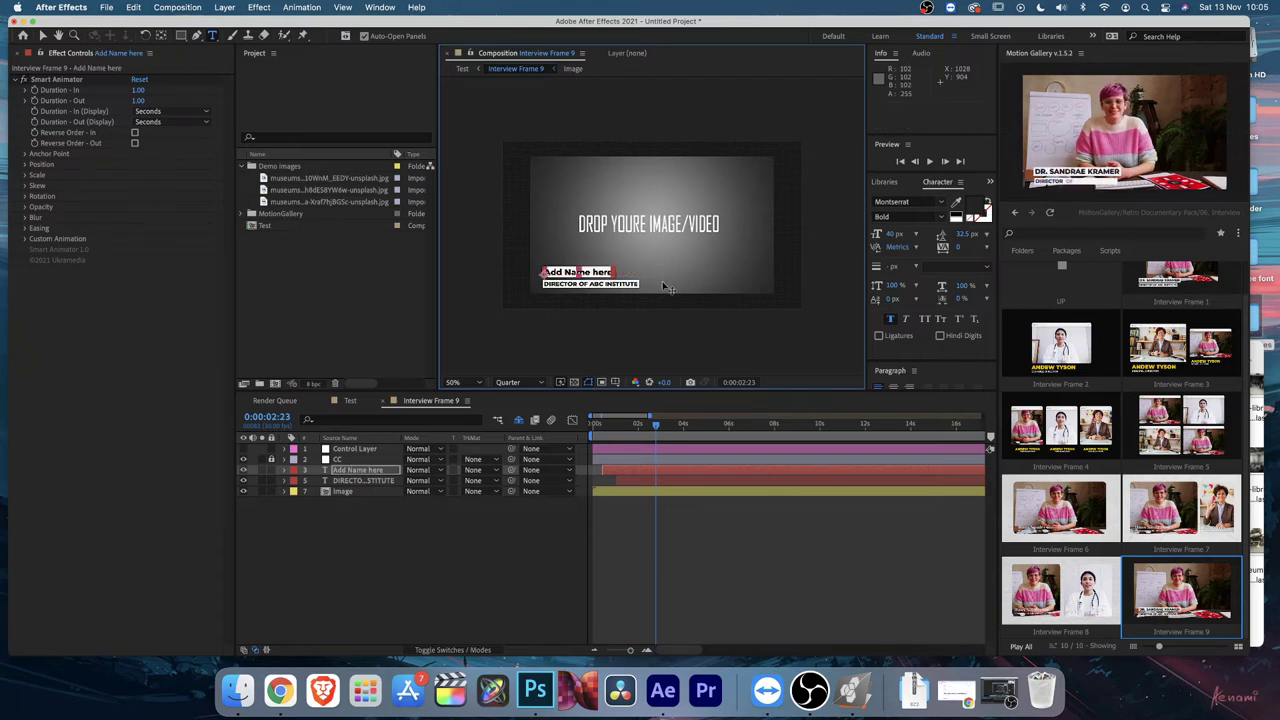
{"action": "left_click", "coordinate": [407, 434]}
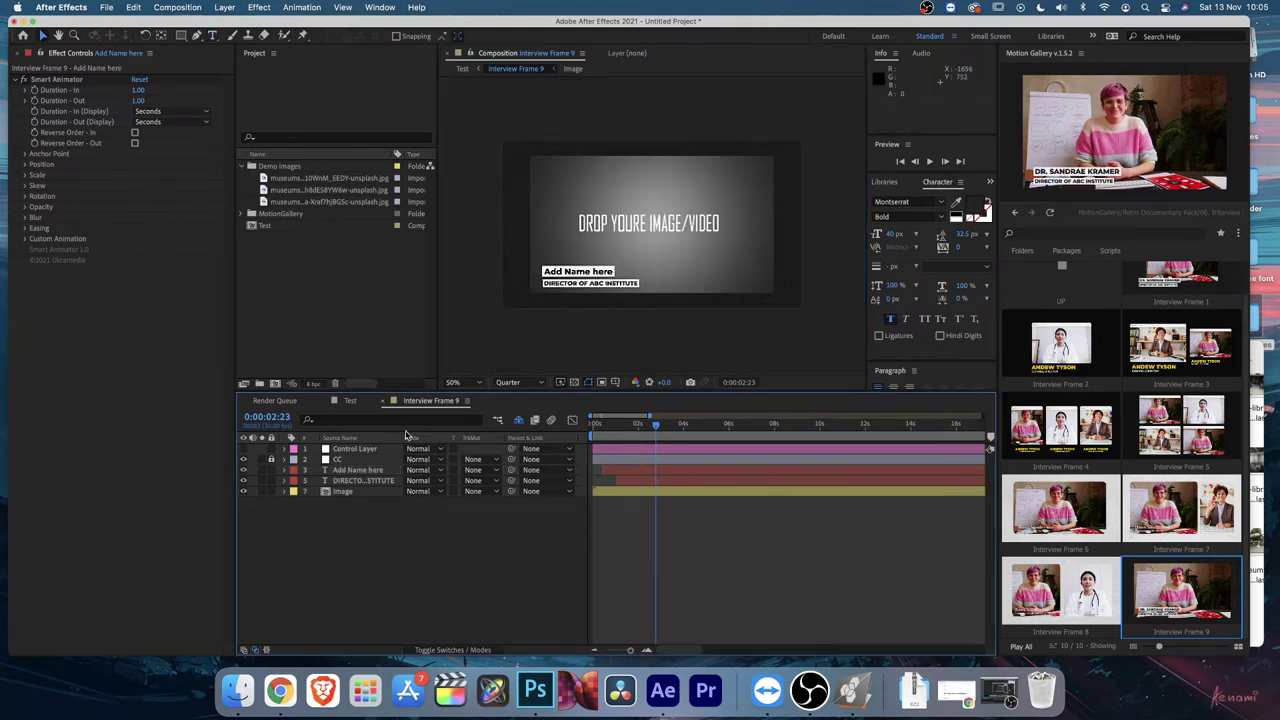
Step: Look over the Control Layer's text on/off, colour and texture settings, and close Interview Frame 9 to return to Test
{"action": "left_click", "coordinate": [355, 450]}
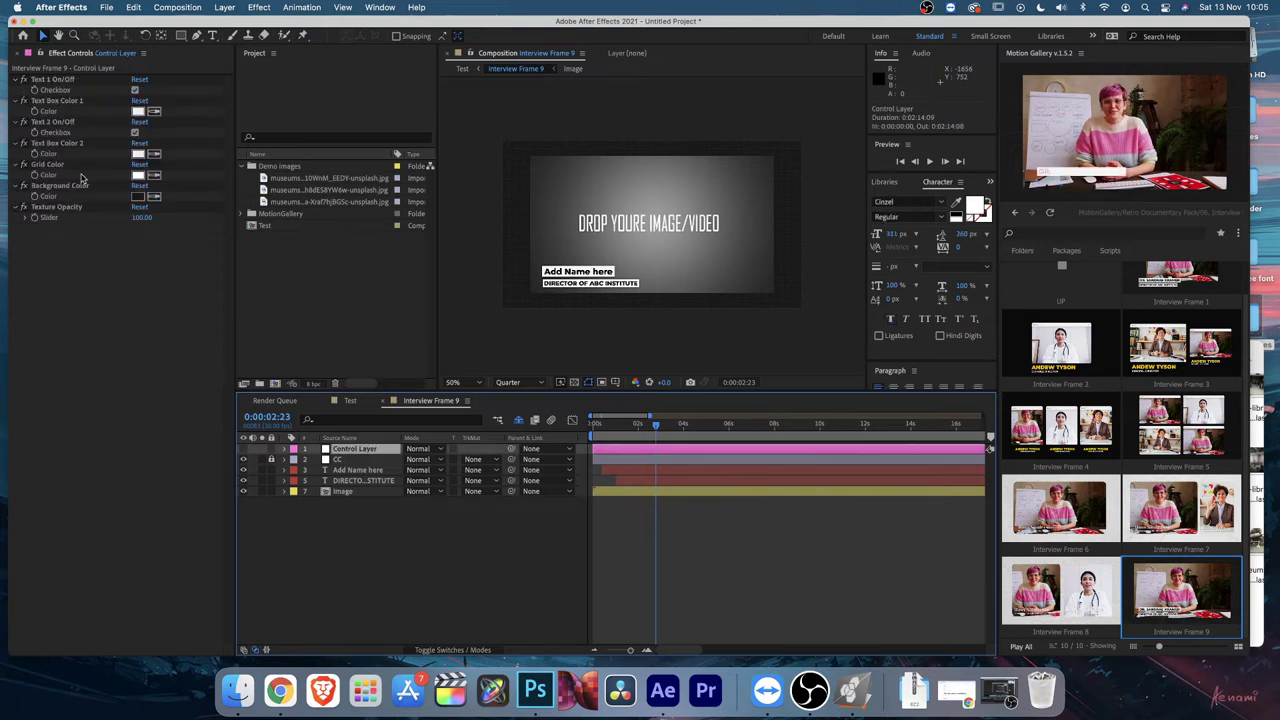
{"action": "left_click", "coordinate": [135, 90]}
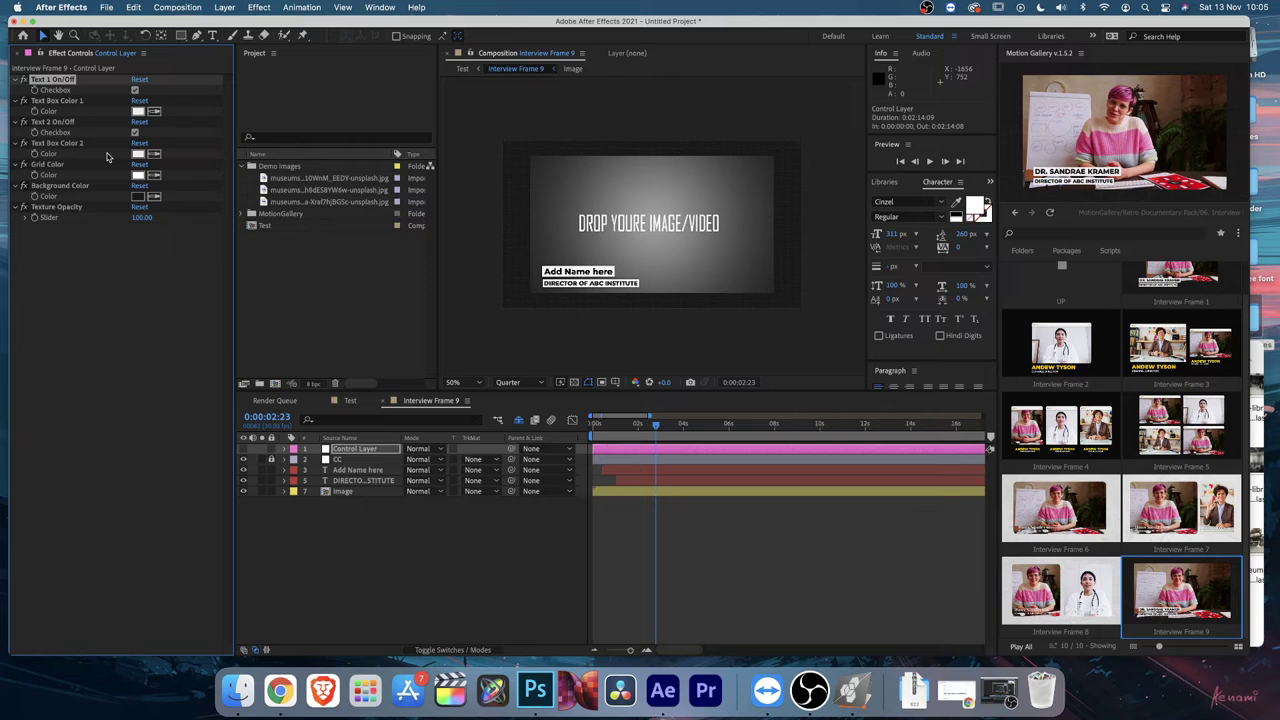
{"action": "left_click", "coordinate": [382, 400]}
Step: Go back to the Retro Documentary Pack's category folders in Motion Gallery and look inside Simple Scenes
{"action": "left_click", "coordinate": [1088, 291]}
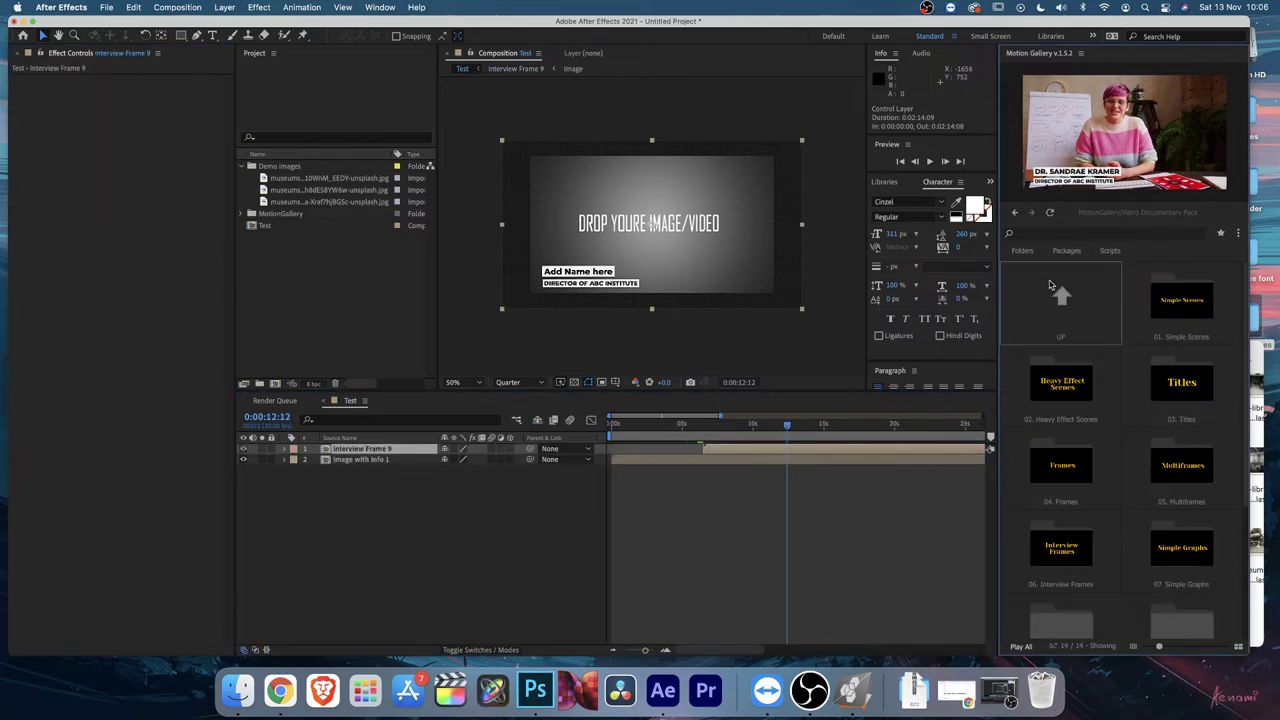
{"action": "left_click", "coordinate": [1068, 385]}
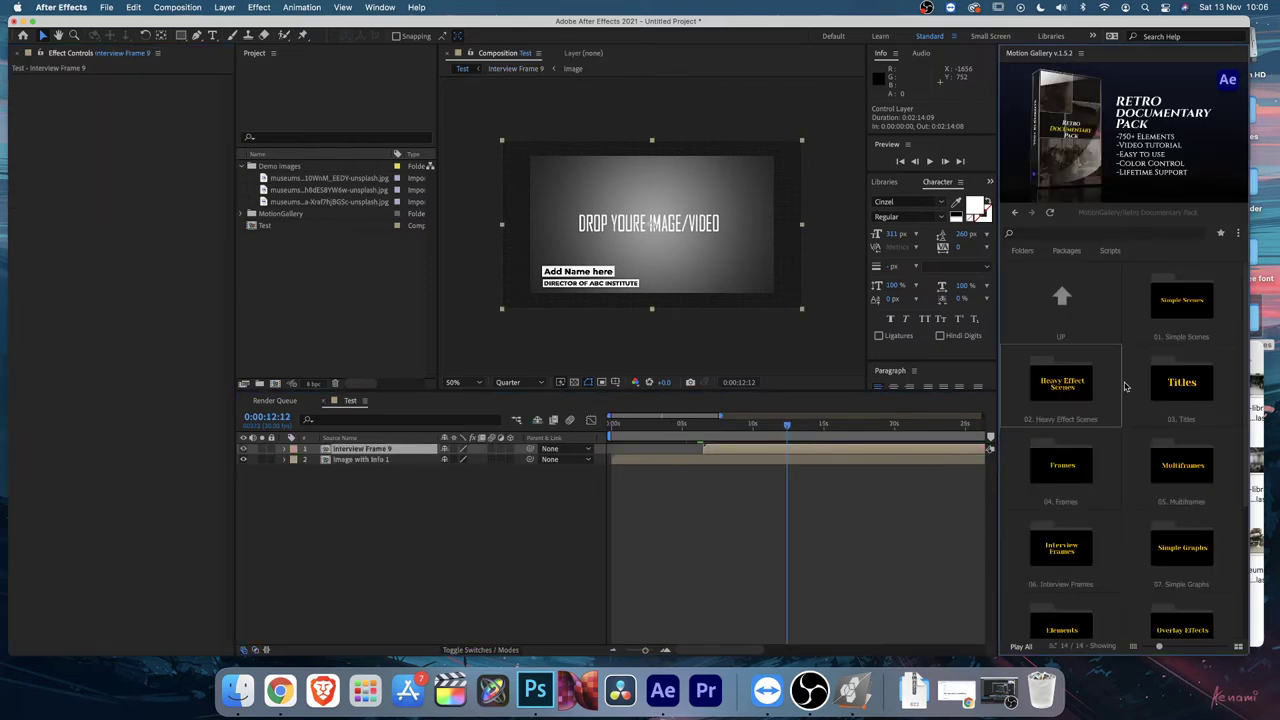
{"action": "left_click", "coordinate": [1176, 312]}
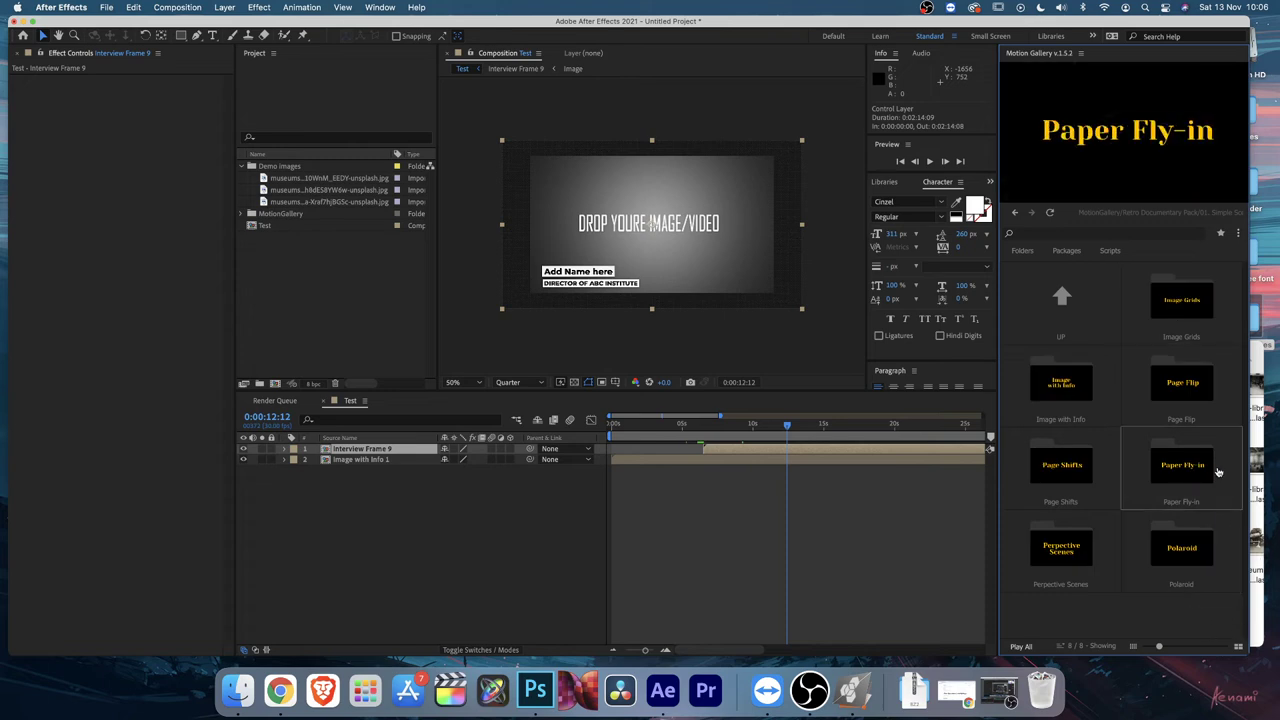
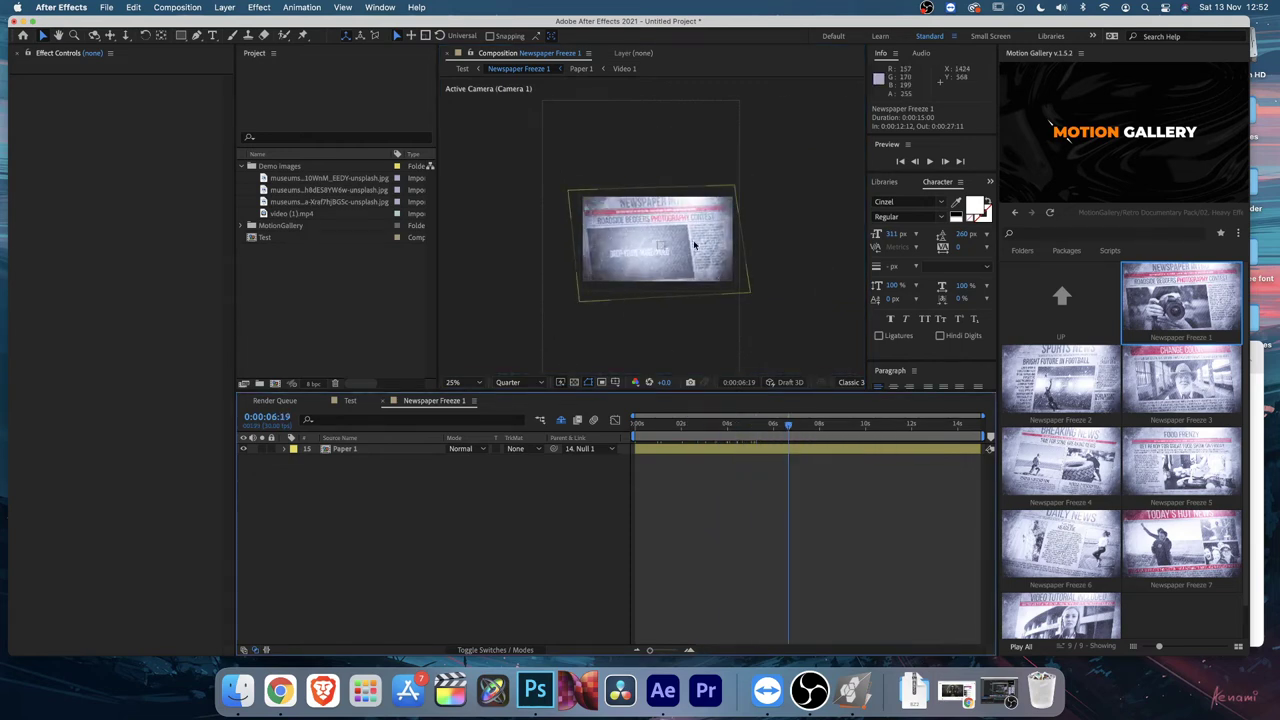
Step: Compare Newspaper Freeze 1 at 50% magnification in Full and Quarter resolution, and play a short preview
{"action": "key", "text": "period"}
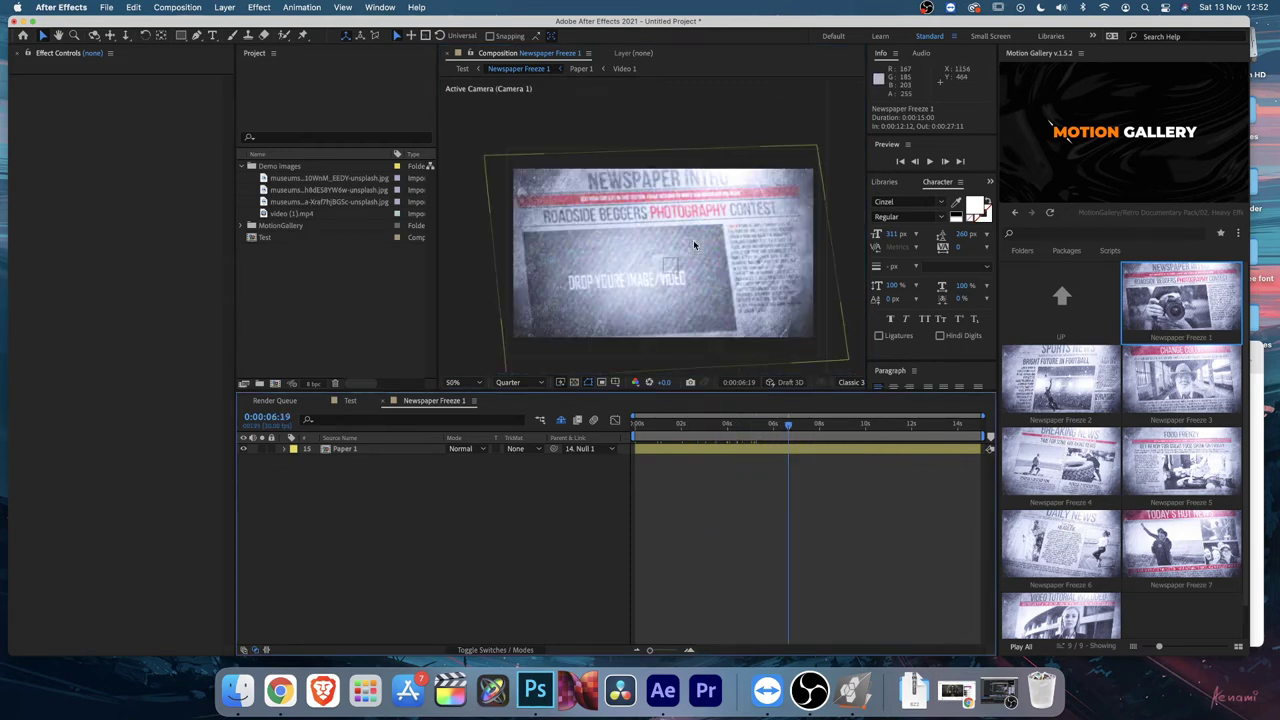
{"action": "left_click", "coordinate": [510, 383]}
{"action": "left_click", "coordinate": [513, 412]}
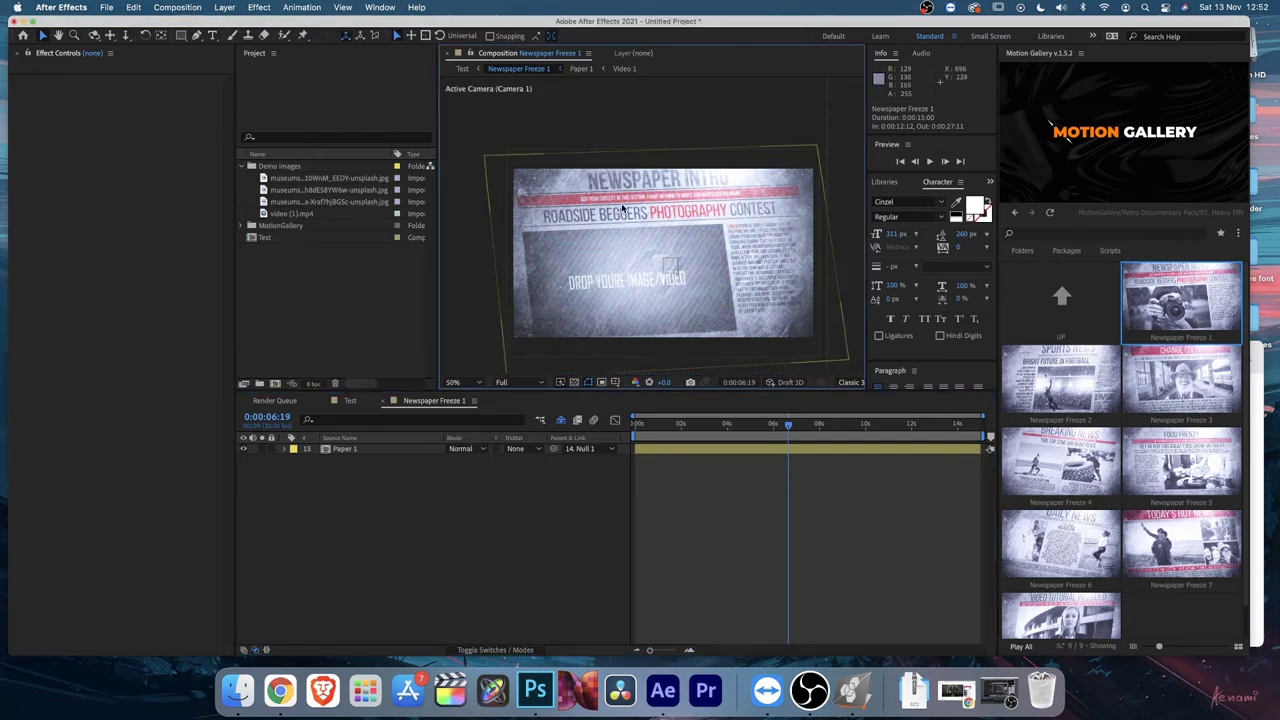
{"action": "left_click", "coordinate": [507, 382]}
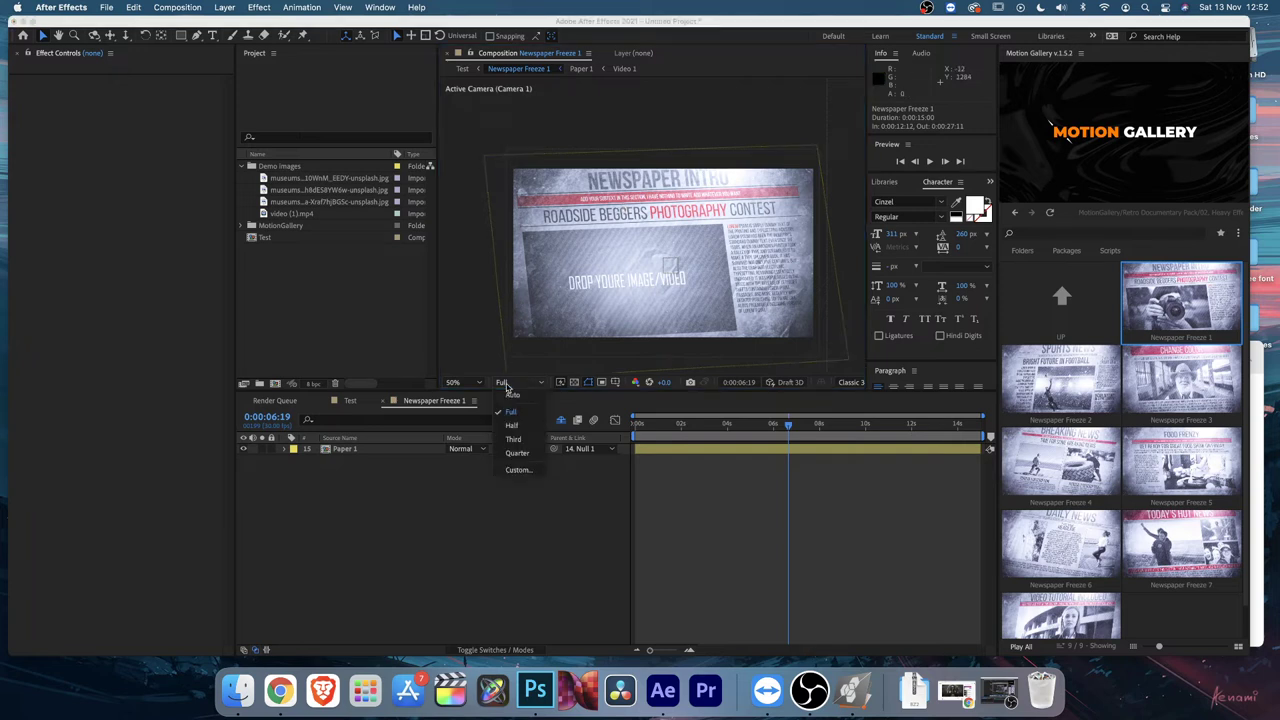
{"action": "left_click", "coordinate": [517, 455]}
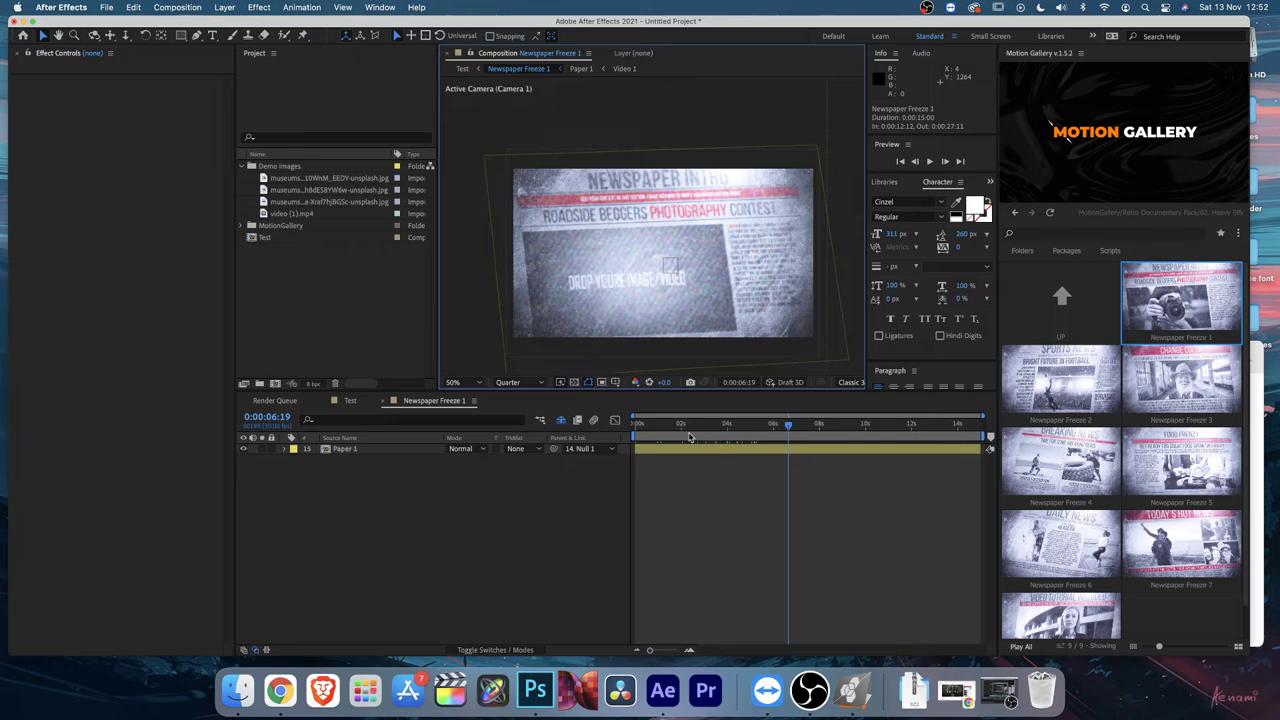
{"action": "key", "text": "space"}
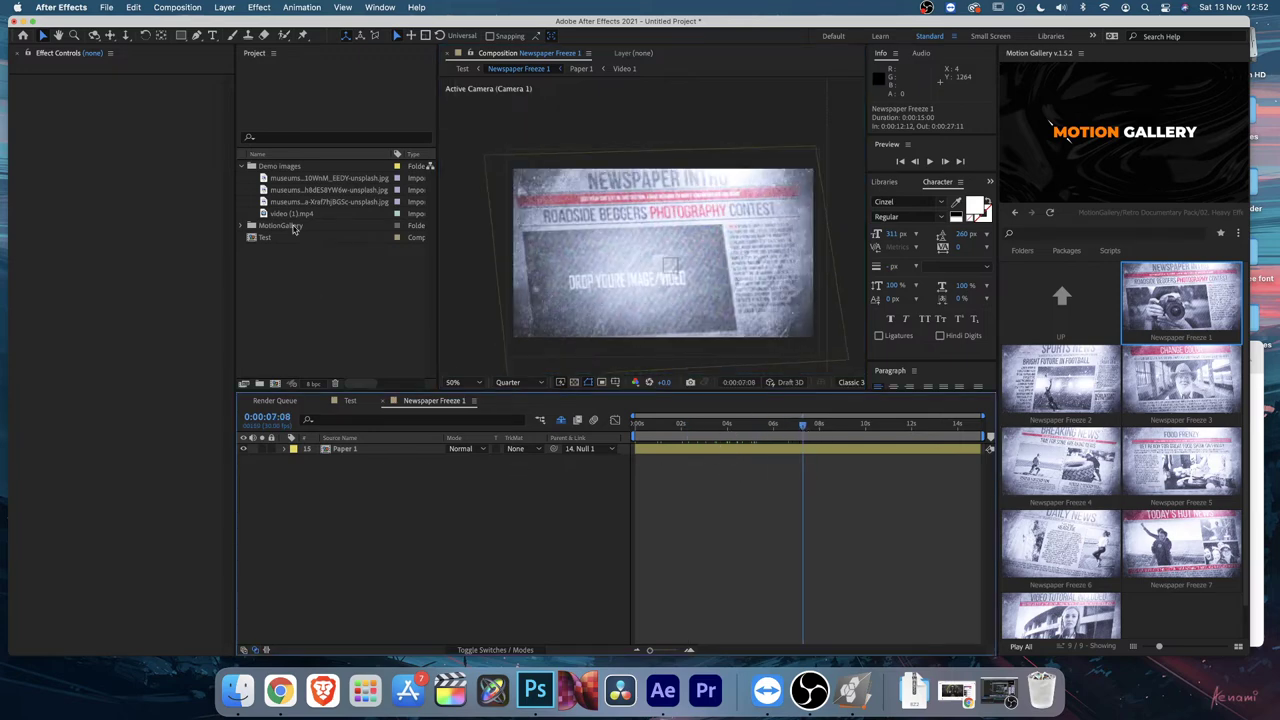
Step: Open the Paper 1 composition nested in Newspaper Freeze 1 and its Video 1 placeholder composition
{"action": "left_click", "coordinate": [295, 215]}
{"action": "left_click", "coordinate": [325, 450]}
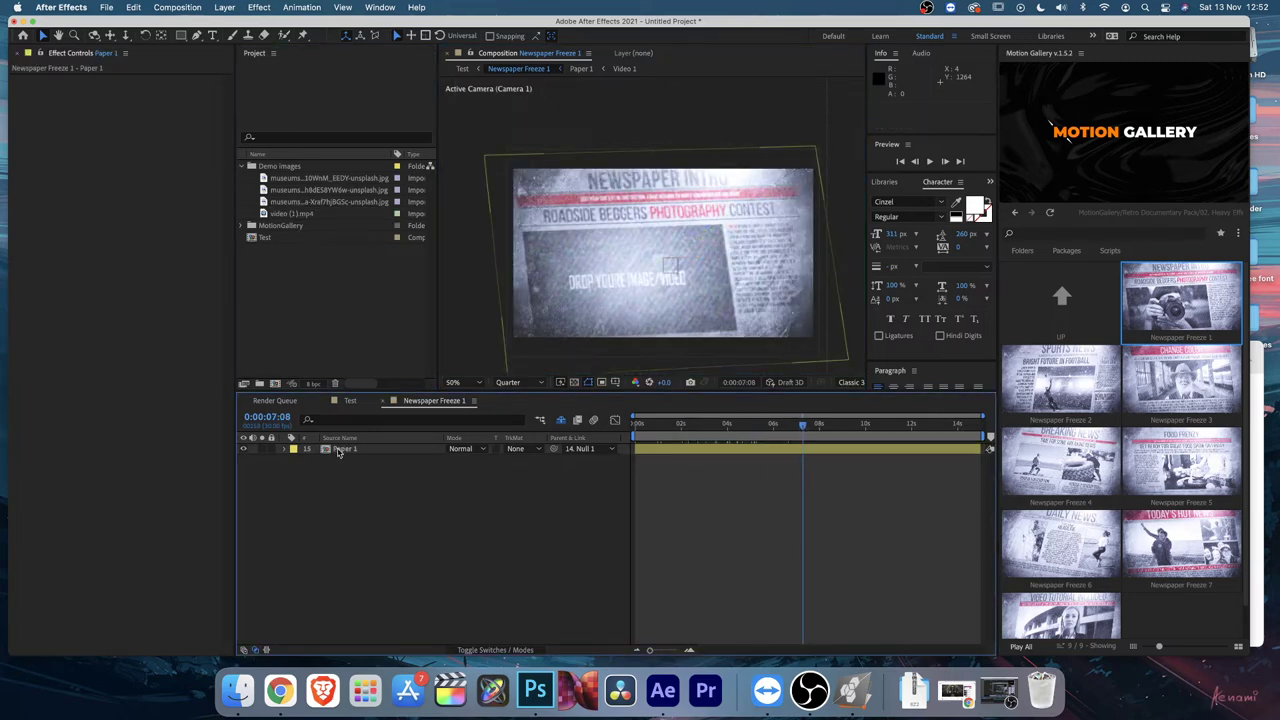
{"action": "double_click", "coordinate": [340, 449]}
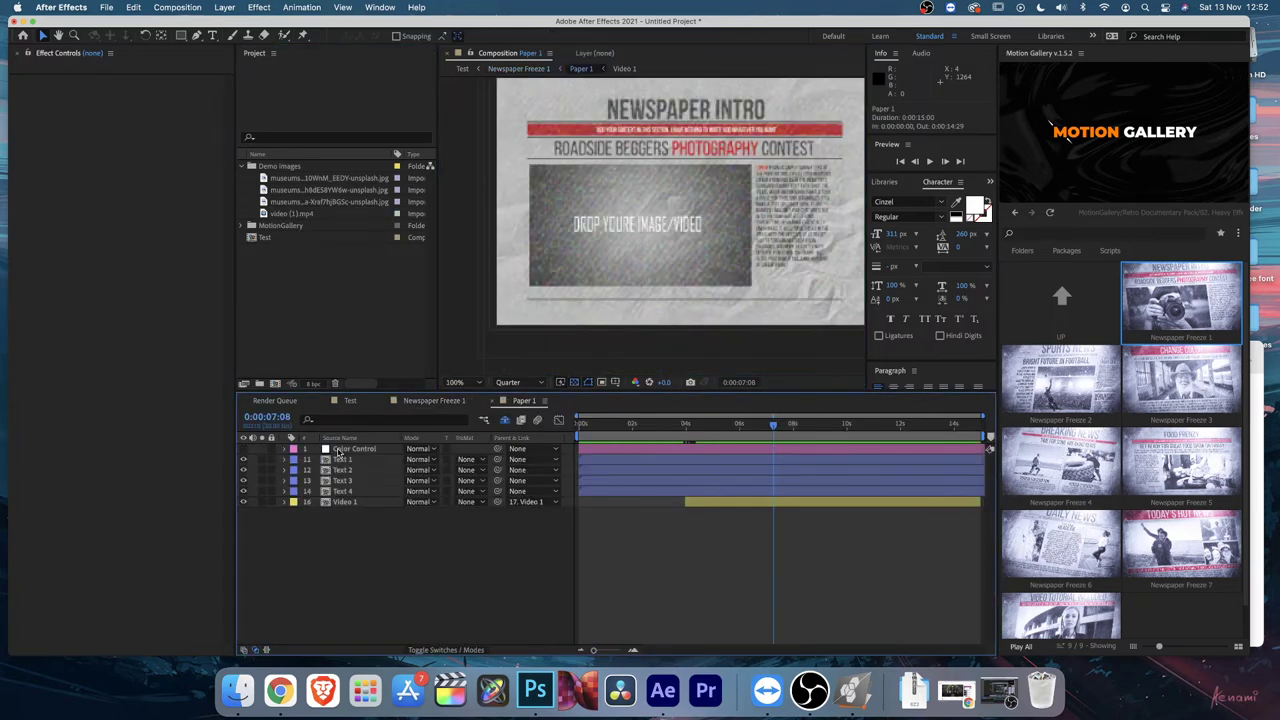
{"action": "left_click", "coordinate": [350, 502]}
{"action": "double_click", "coordinate": [346, 506]}
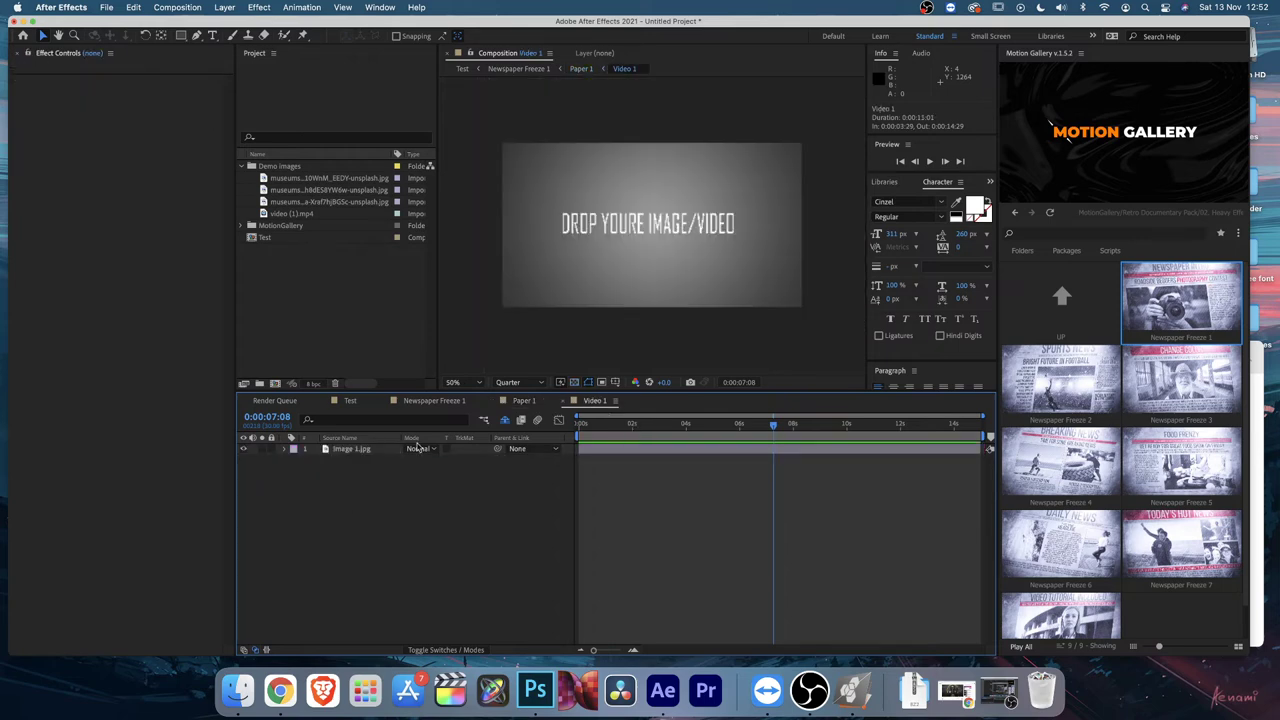
Step: Hide Image 1.jpg in Video 1, add video (1).mp4 beneath it scaled to 52%, and return to Newspaper Freeze 1
{"action": "left_click", "coordinate": [243, 449]}
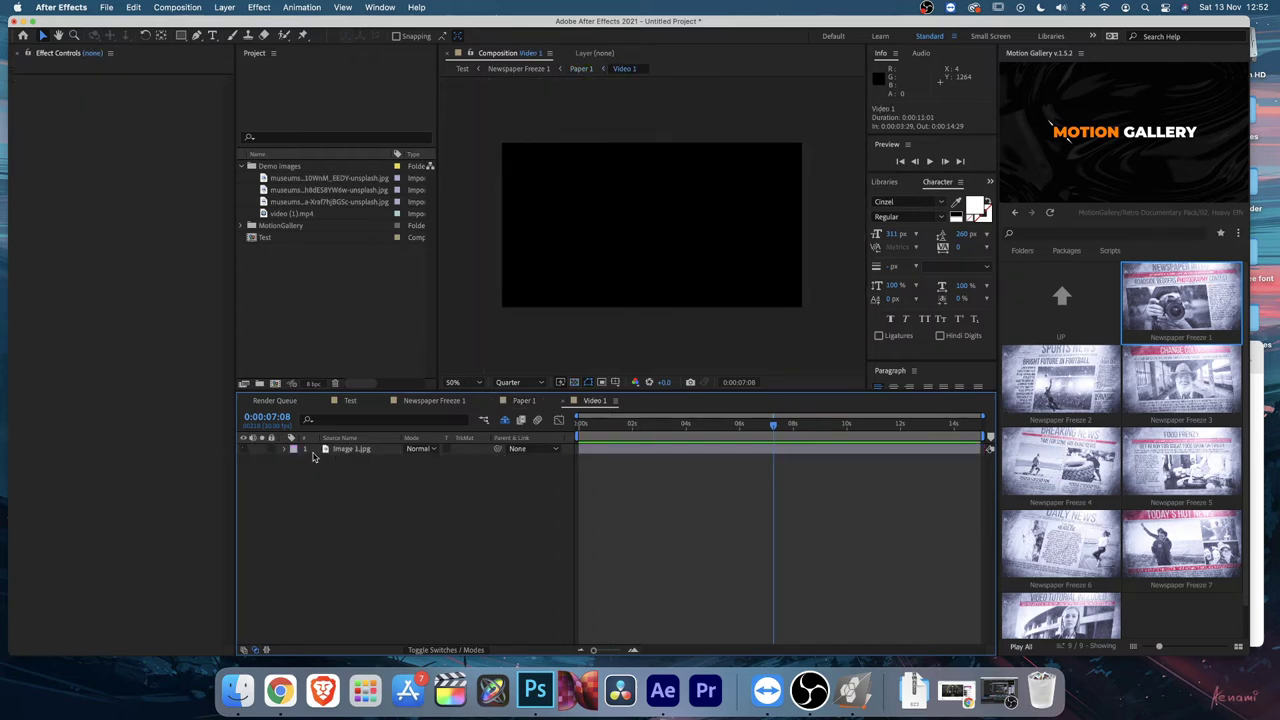
{"action": "left_click", "coordinate": [350, 449]}
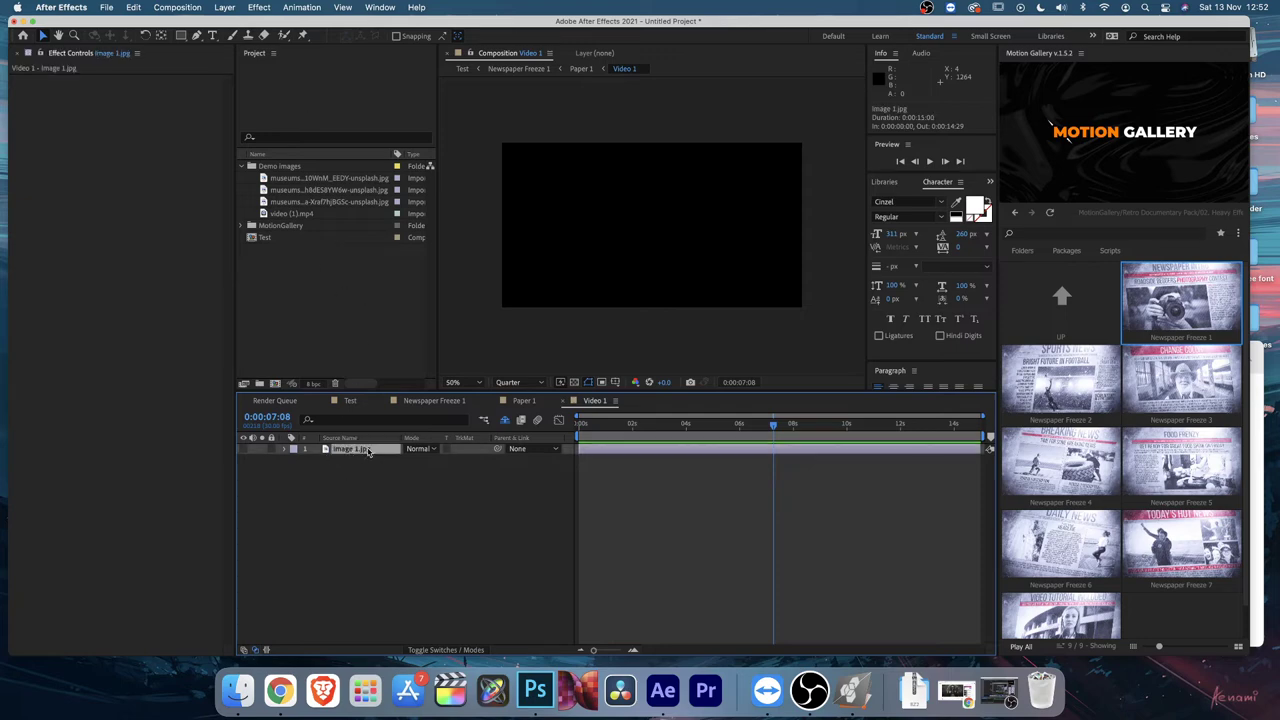
{"action": "left_click_drag", "start_coordinate": [293, 216], "coordinate": [391, 507]}
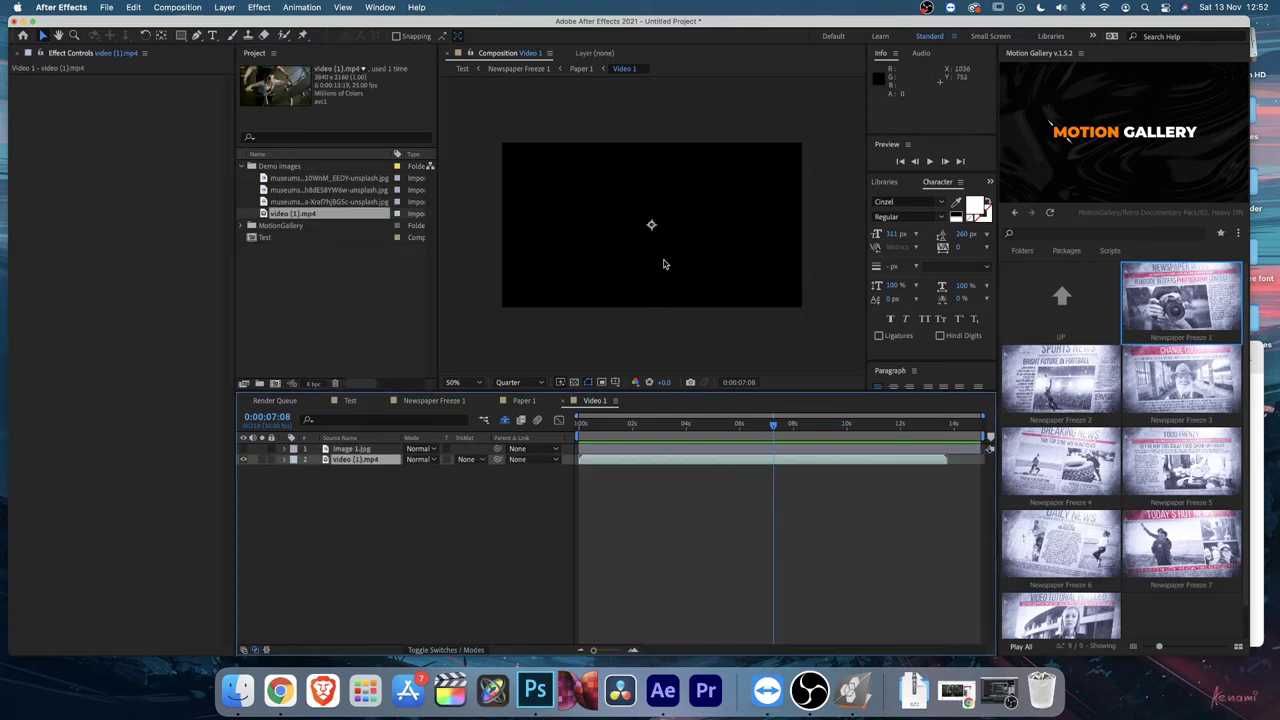
{"action": "left_click", "coordinate": [566, 401]}
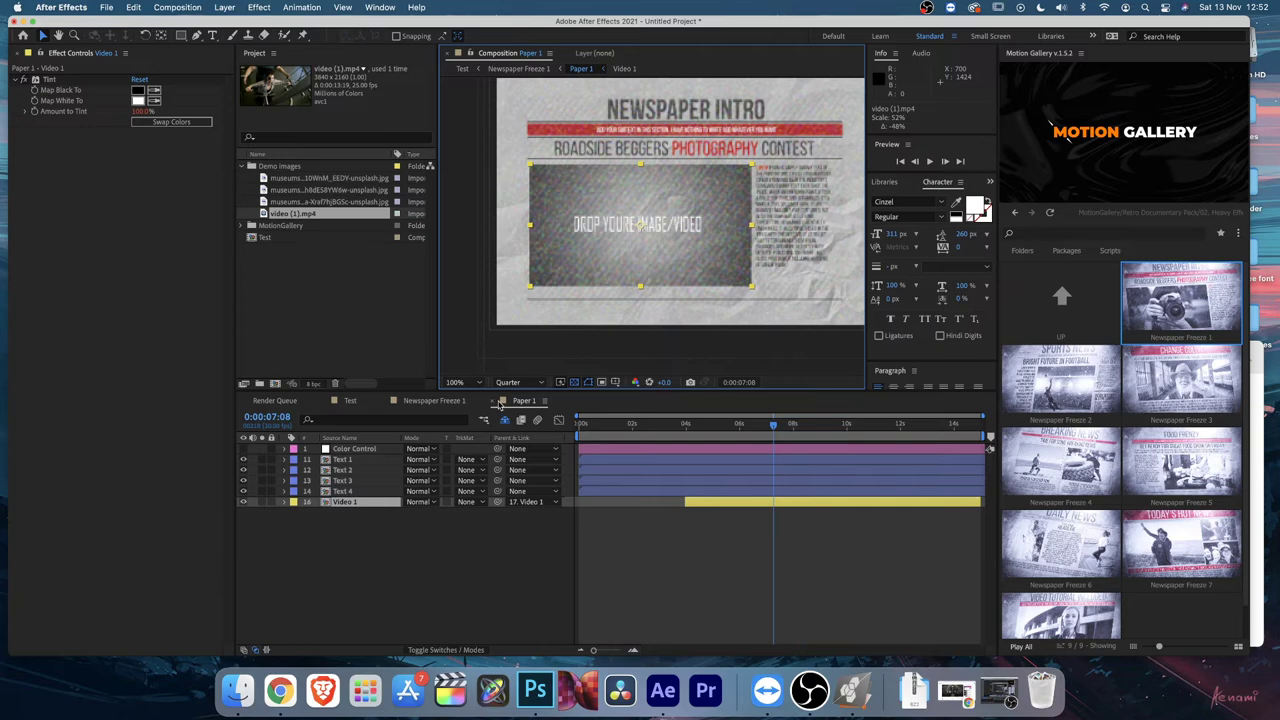
{"action": "left_click", "coordinate": [494, 401]}
Step: Check the inserted video in Newspaper Freeze 1 at several times between about 0:00:02:20 and 0:00:06:14
{"action": "left_click", "coordinate": [697, 425]}
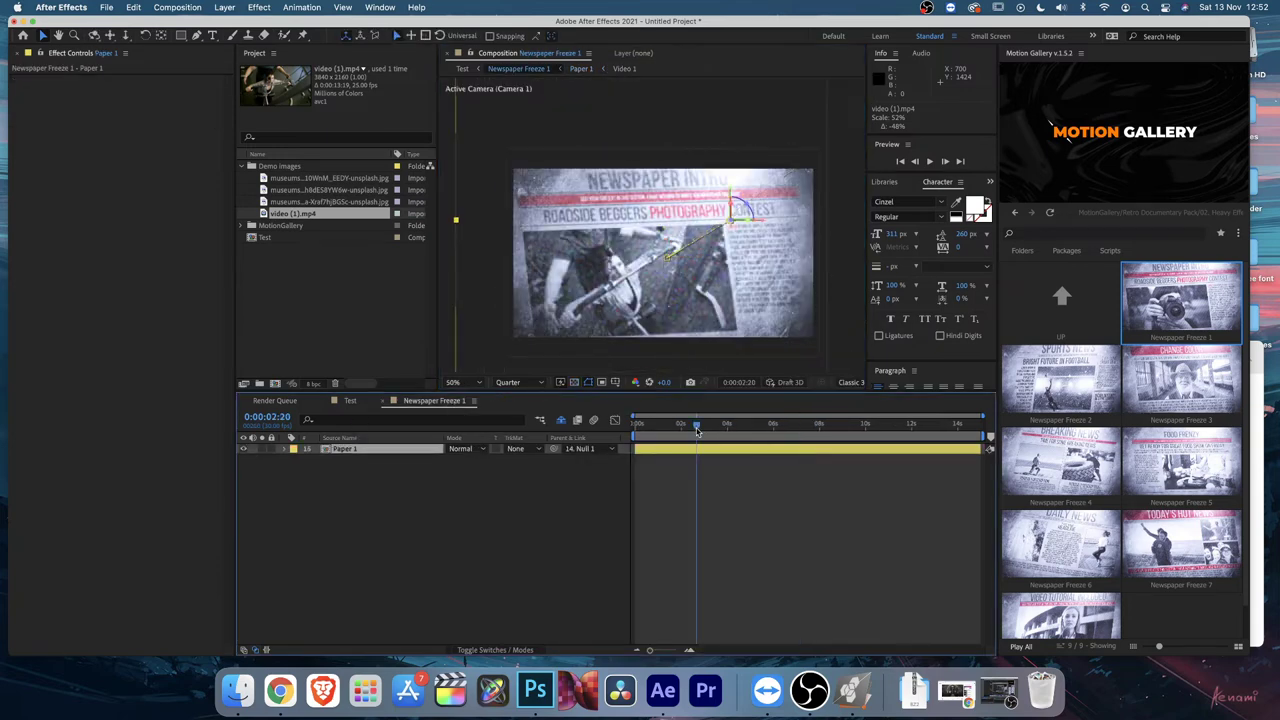
{"action": "left_click", "coordinate": [710, 428]}
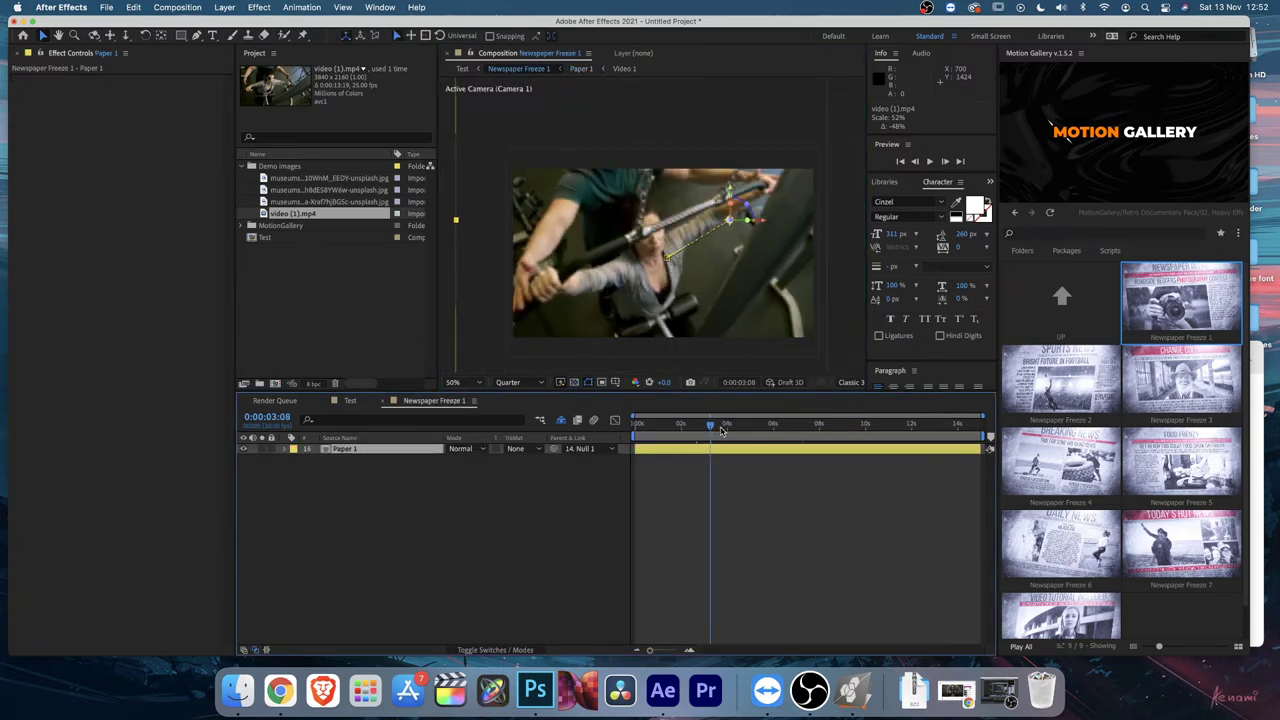
{"action": "left_click", "coordinate": [722, 428]}
{"action": "left_click", "coordinate": [735, 428]}
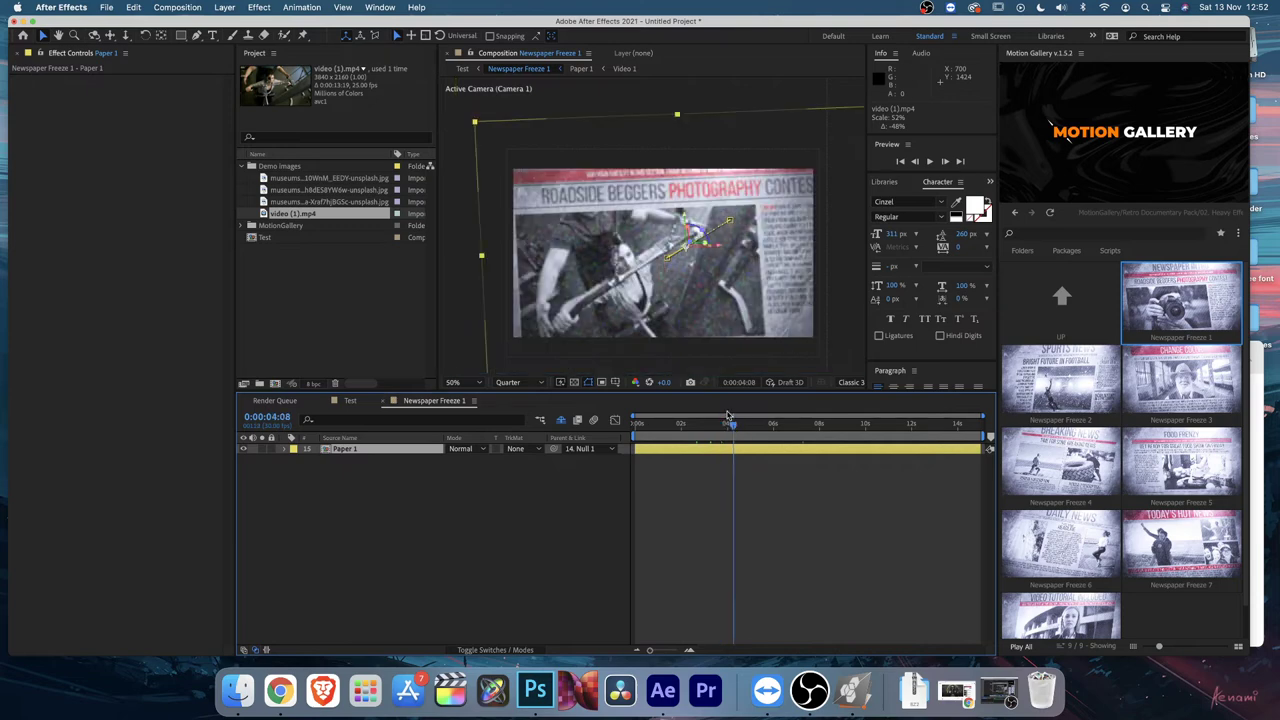
{"action": "left_click_drag", "start_coordinate": [733, 421], "coordinate": [783, 421]}
Step: View the Text 1 headline composition inside Paper 1 at Full resolution and close it
{"action": "double_click", "coordinate": [364, 452]}
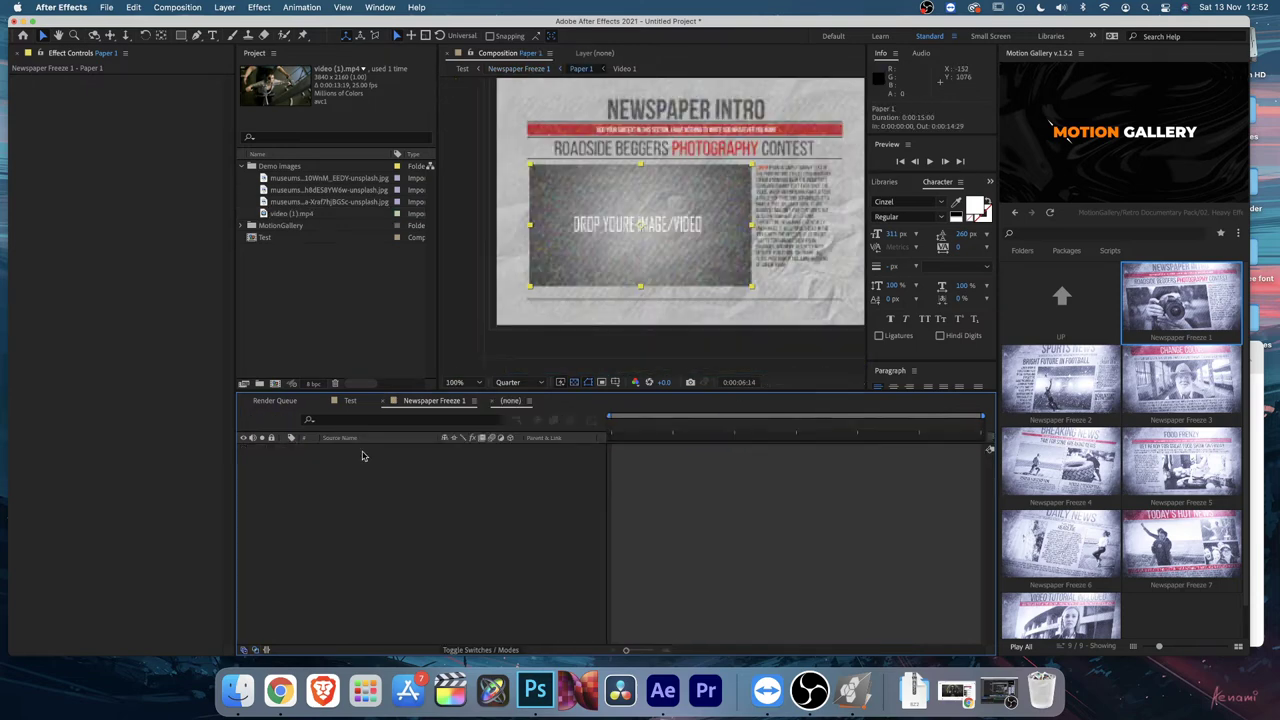
{"action": "left_click", "coordinate": [341, 460]}
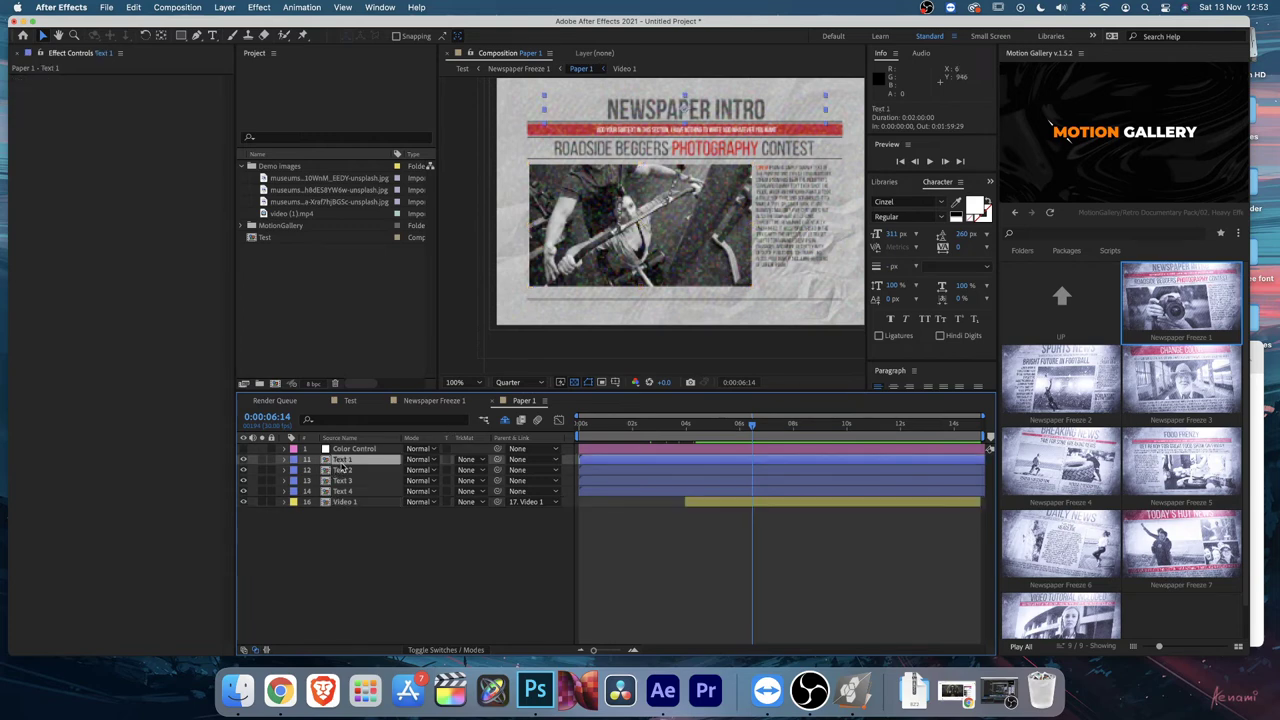
{"action": "double_click", "coordinate": [343, 462]}
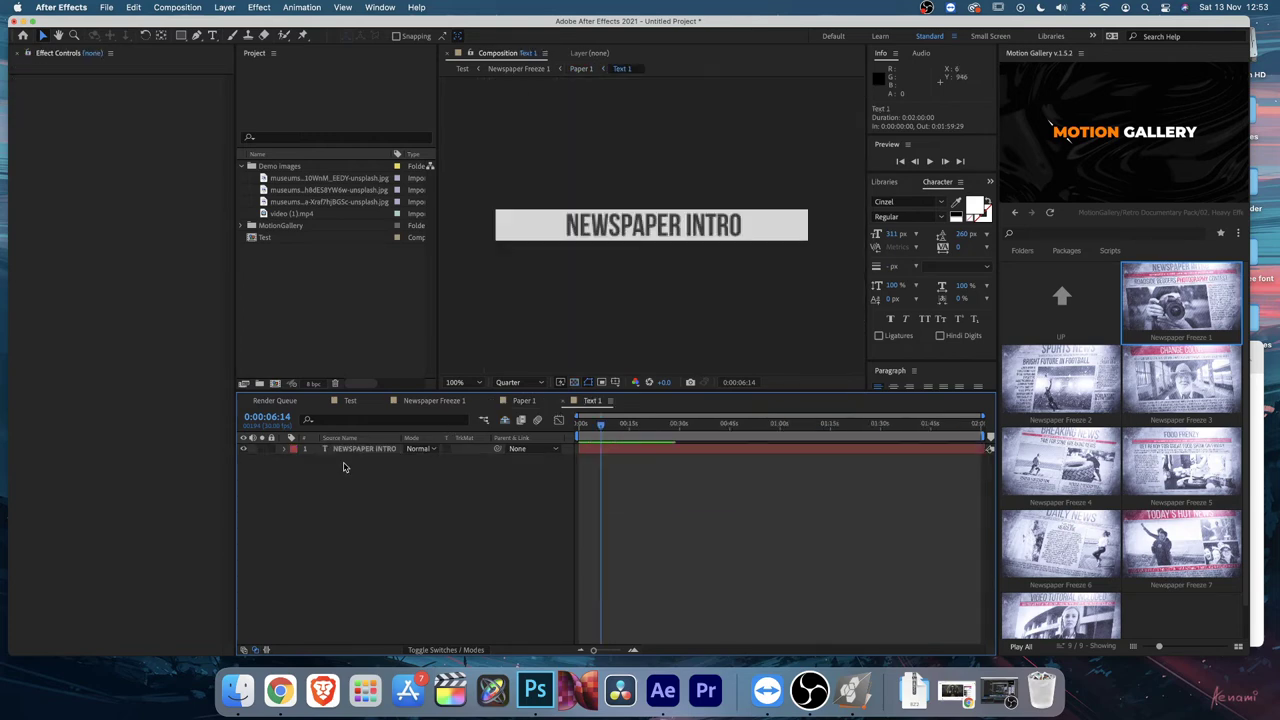
{"action": "left_click", "coordinate": [512, 382]}
{"action": "left_click", "coordinate": [523, 413]}
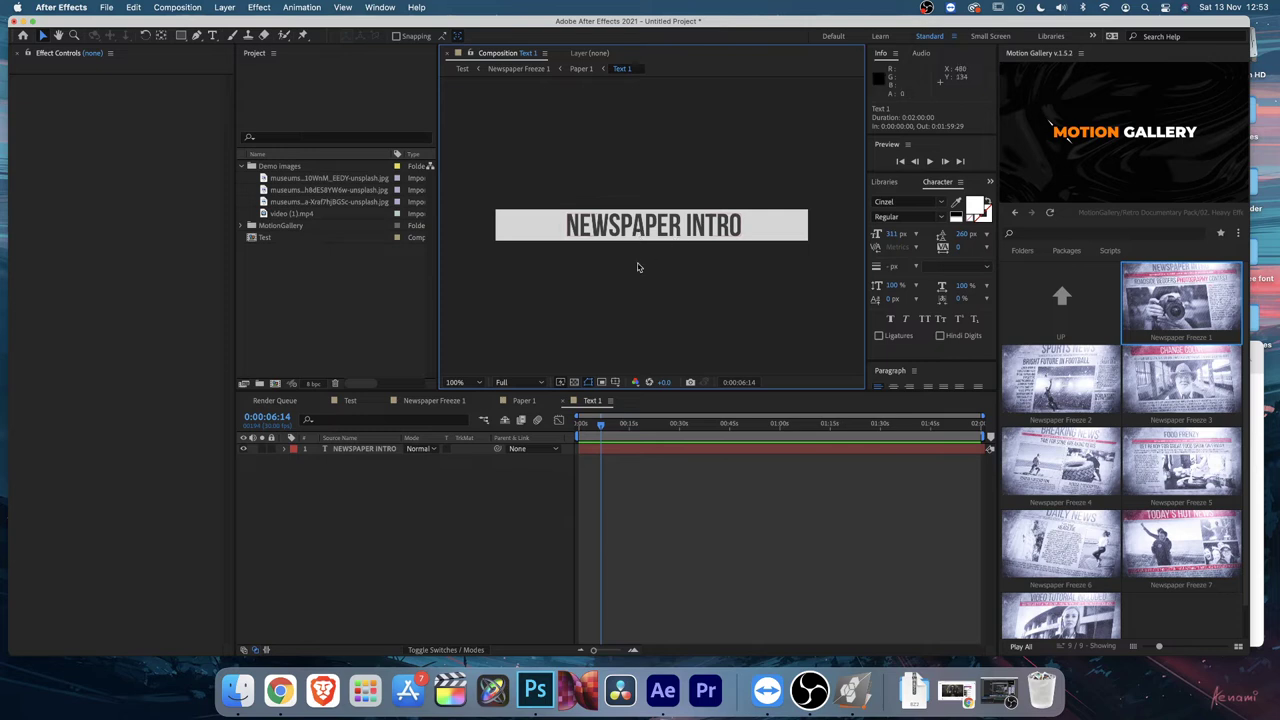
{"action": "left_click", "coordinate": [562, 401]}
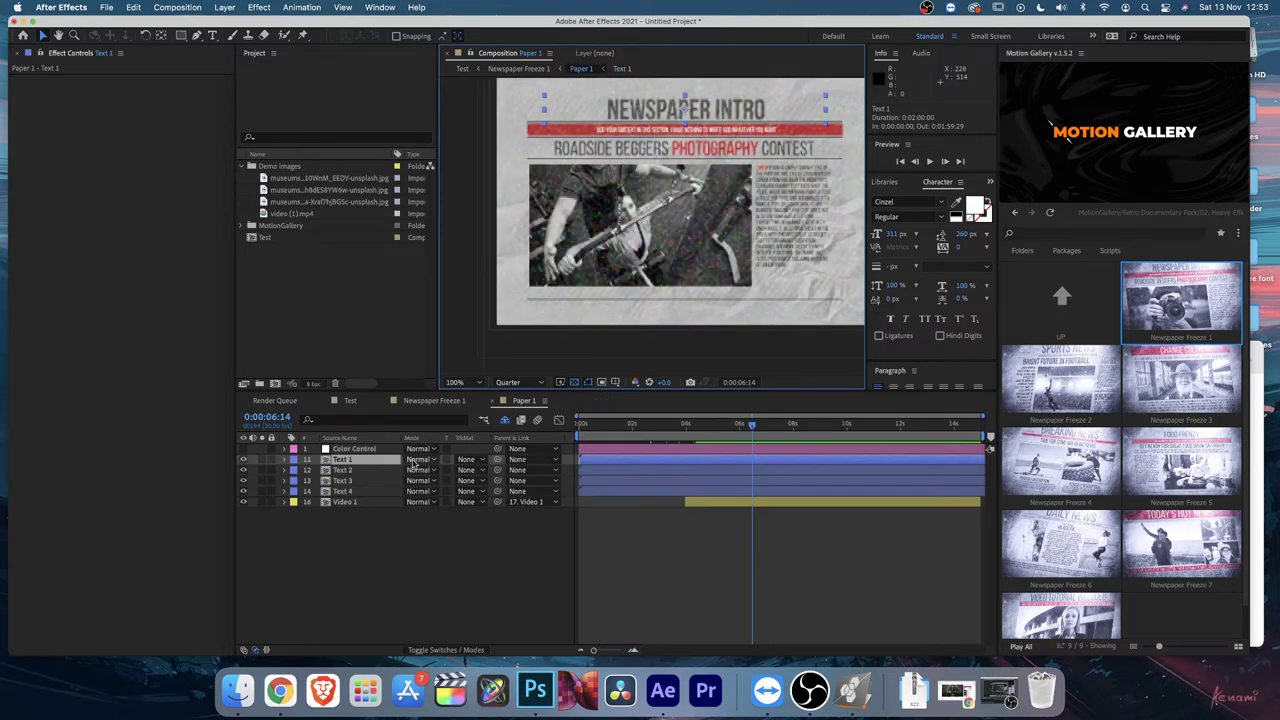
Step: Open Paper 1's Text 2 subtext composition and view it at Full resolution
{"action": "double_click", "coordinate": [342, 470]}
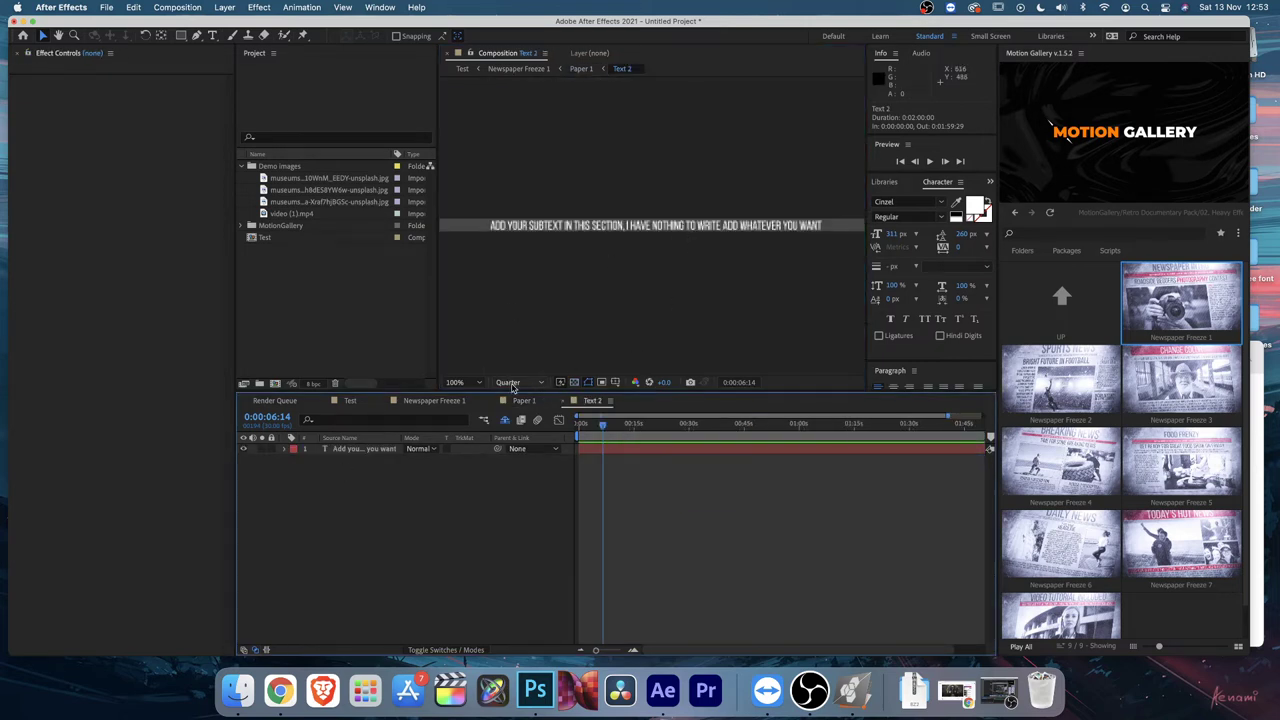
{"action": "left_click", "coordinate": [512, 382]}
{"action": "left_click", "coordinate": [523, 413]}
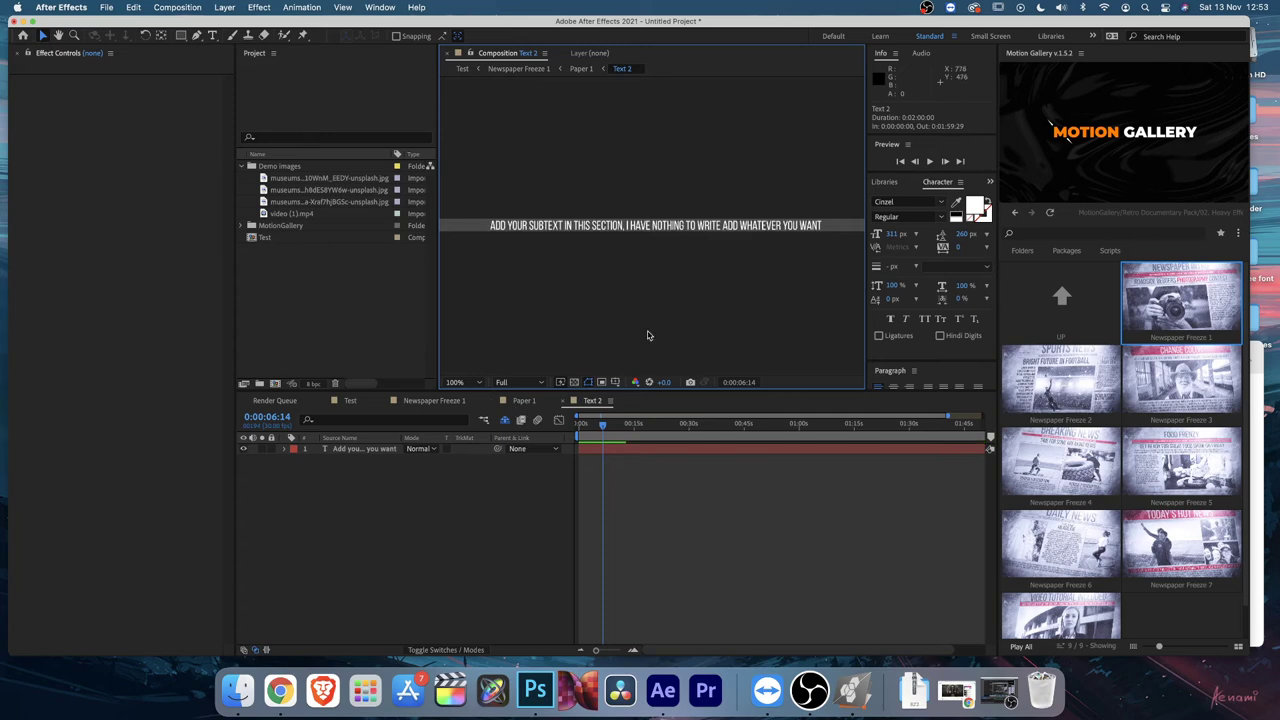
Step: View Paper 1 at Full resolution, and close the nested compositions to return to Test
{"action": "left_click", "coordinate": [571, 401]}
{"action": "left_click", "coordinate": [512, 382]}
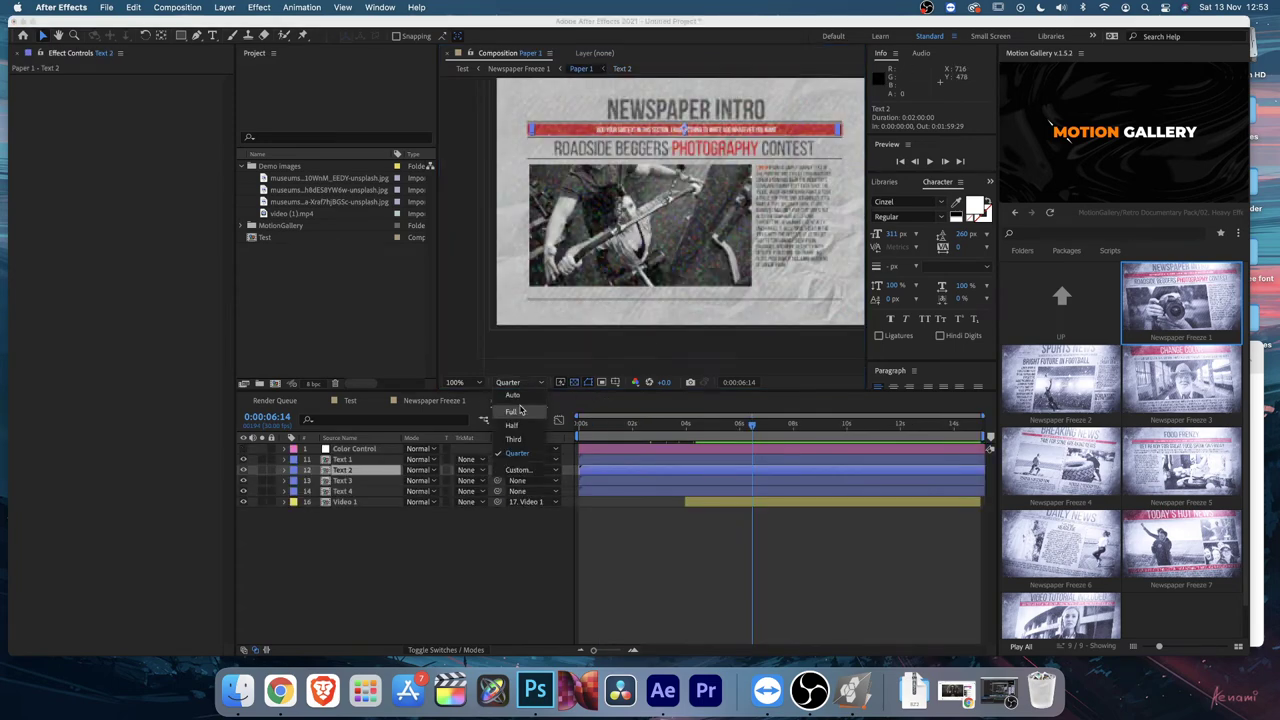
{"action": "left_click", "coordinate": [523, 413]}
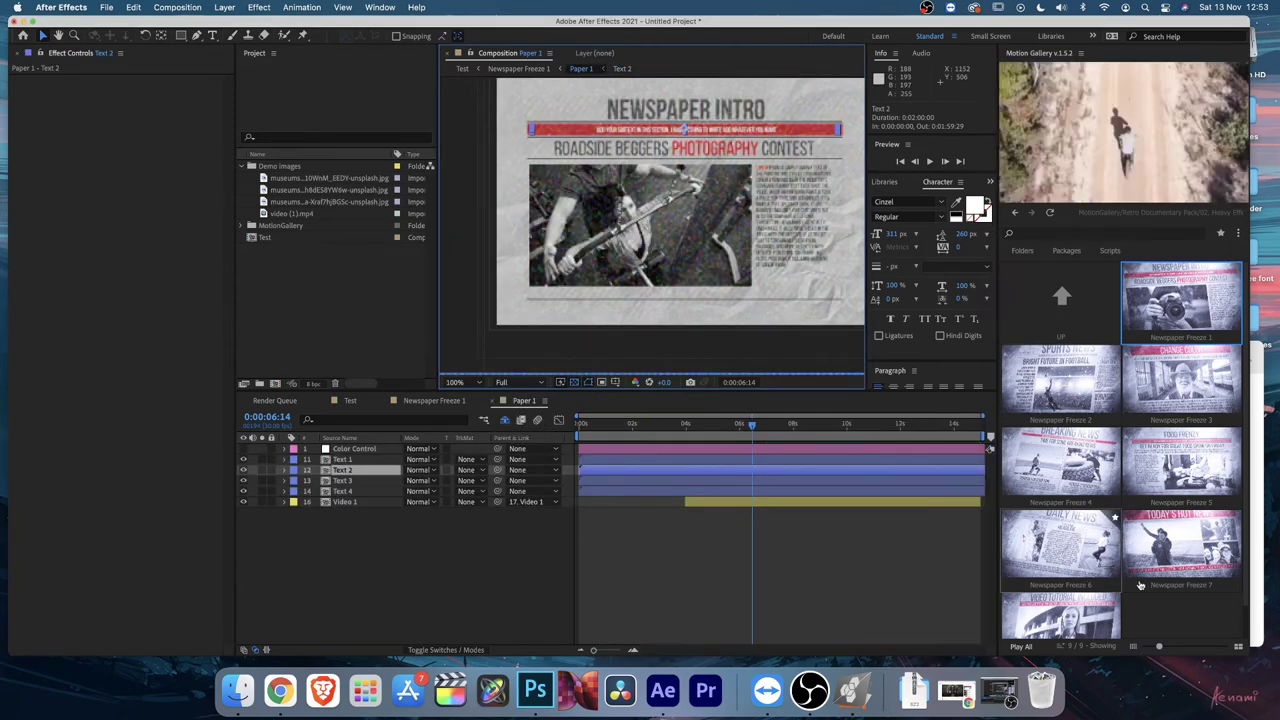
{"action": "key", "text": "super+w"}
{"action": "key", "text": "super+w"}
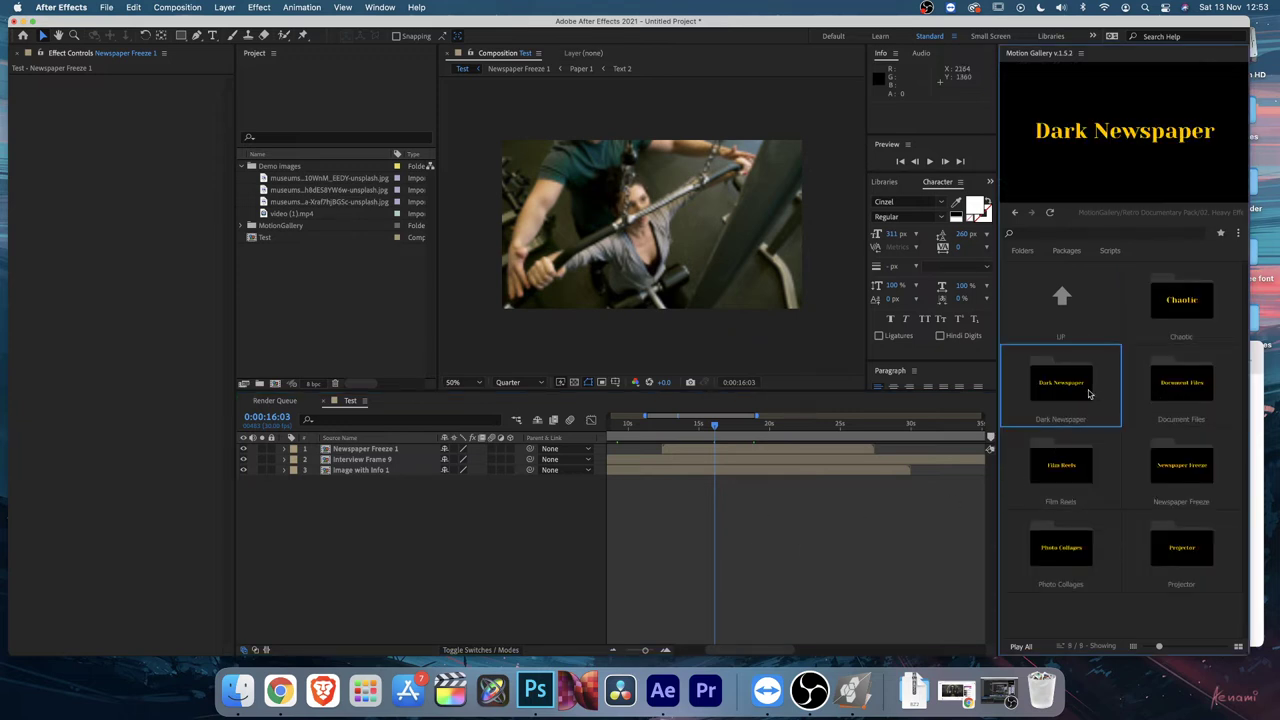
Step: Browse the Dark Newspaper and Photo Collages templates in Heavy Effect Scenes, and open the pack's Titles folder
{"action": "double_click", "coordinate": [1089, 394]}
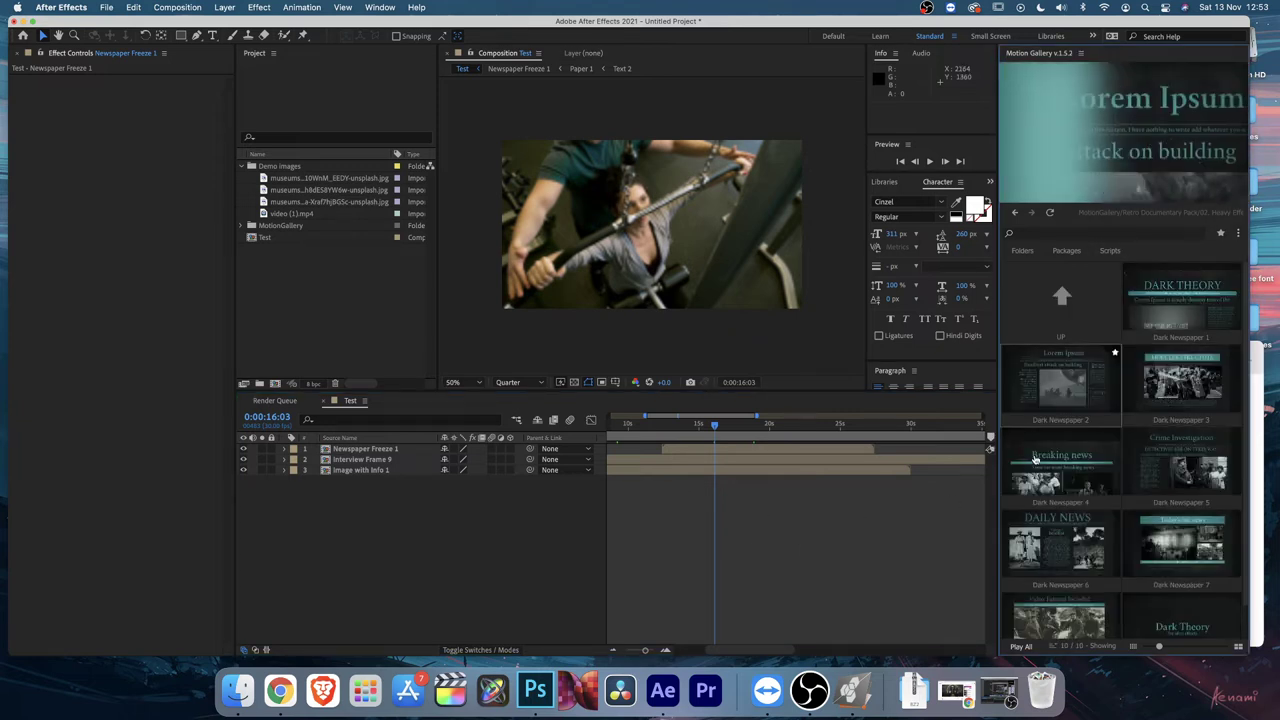
{"action": "double_click", "coordinate": [1062, 302]}
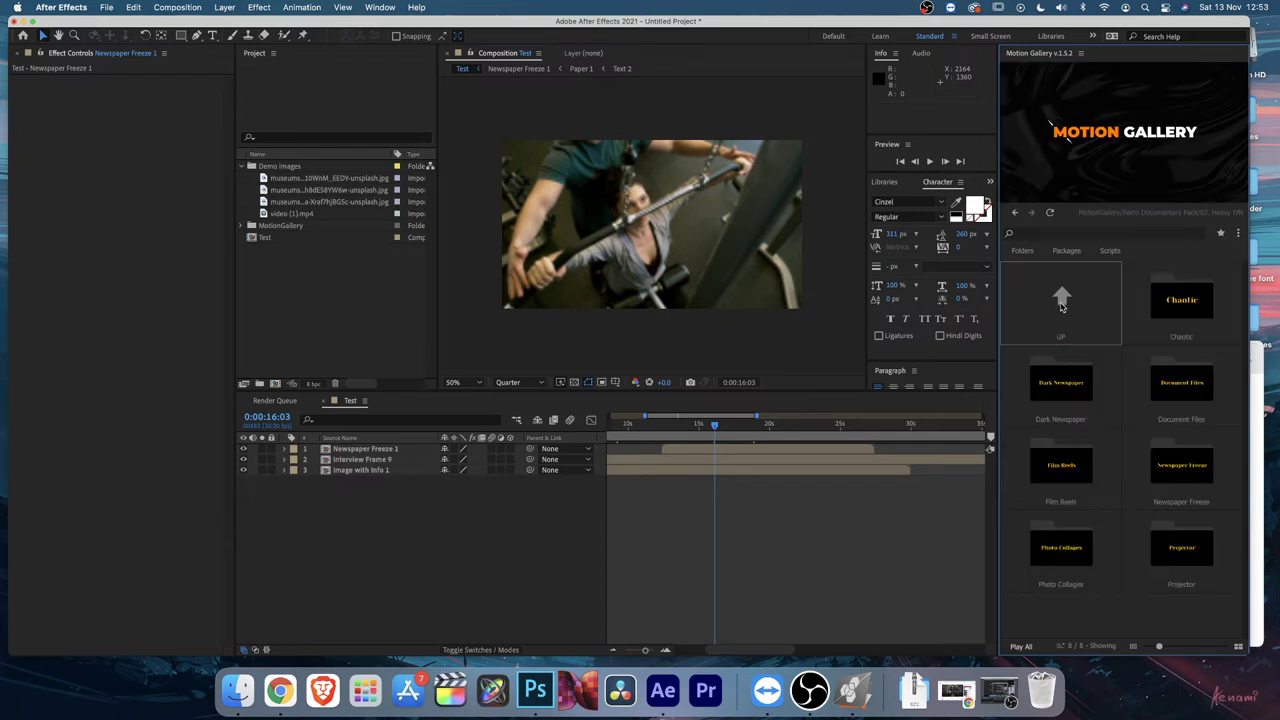
{"action": "double_click", "coordinate": [1058, 553]}
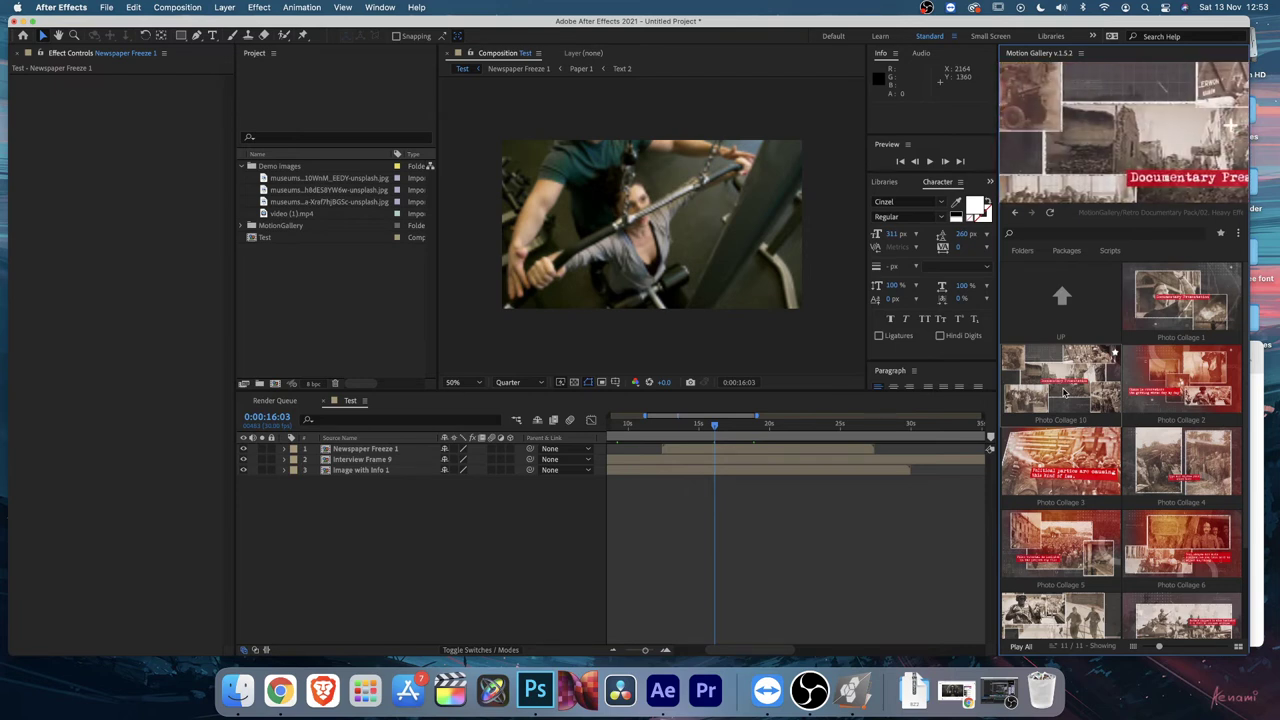
{"action": "double_click", "coordinate": [1061, 297]}
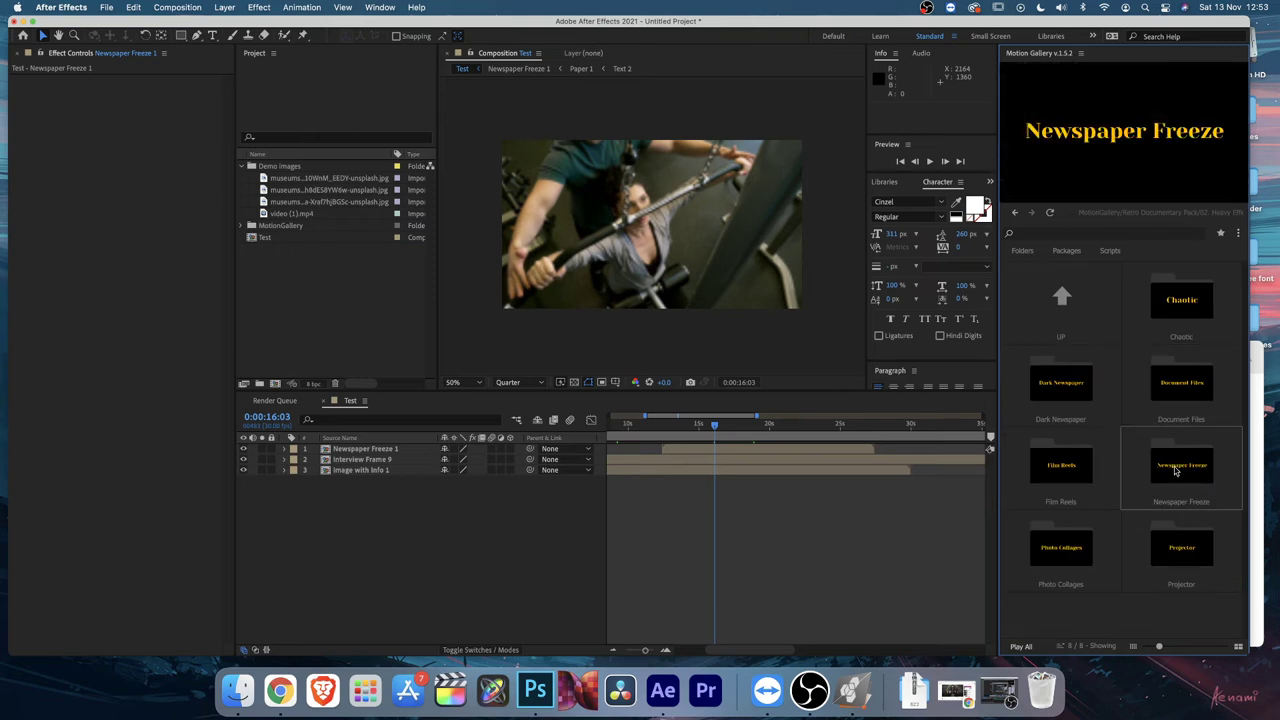
{"action": "double_click", "coordinate": [1090, 323]}
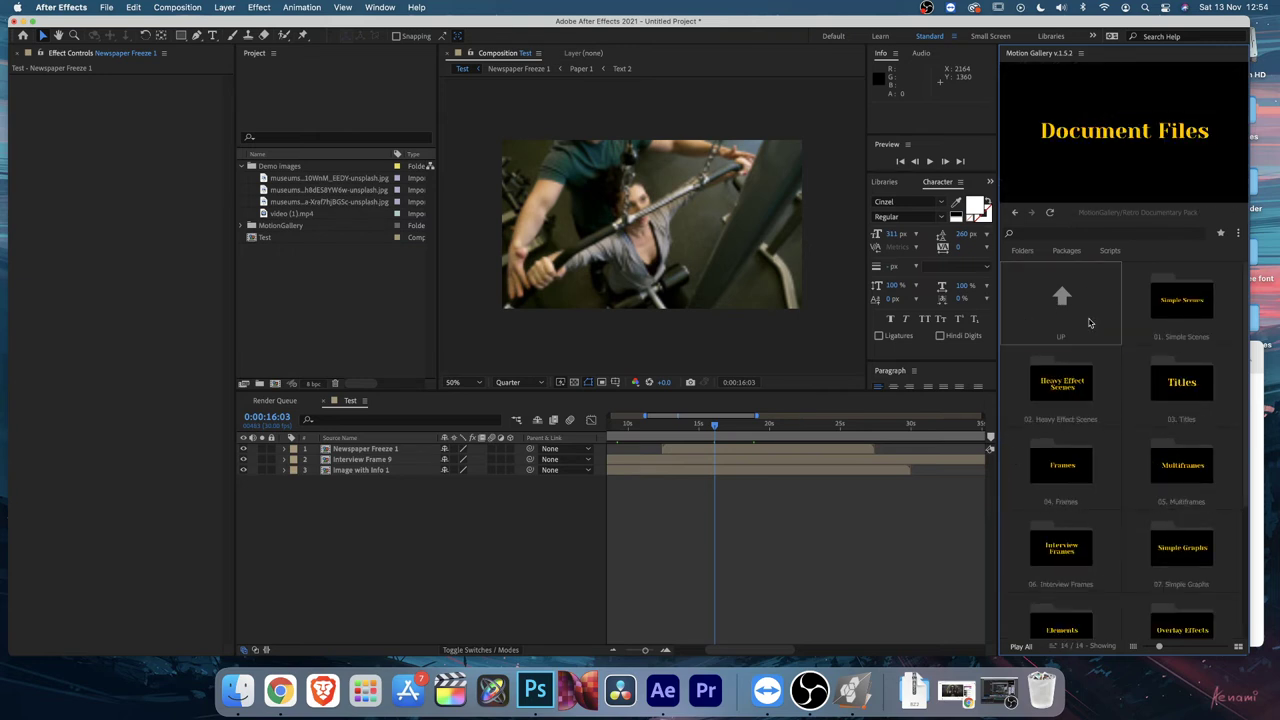
{"action": "double_click", "coordinate": [1181, 390]}
Step: Delete all layers from the Test composition
{"action": "left_click", "coordinate": [694, 452]}
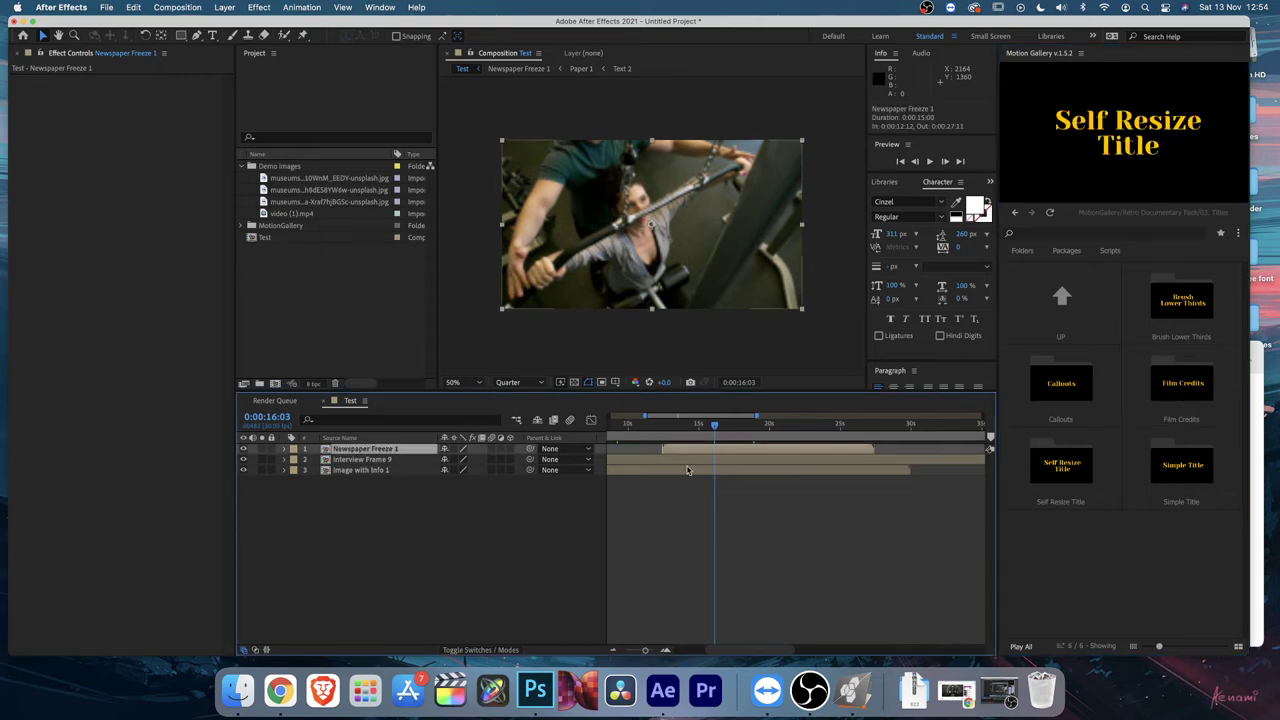
{"action": "key", "text": "super+a"}
{"action": "key", "text": "Delete"}
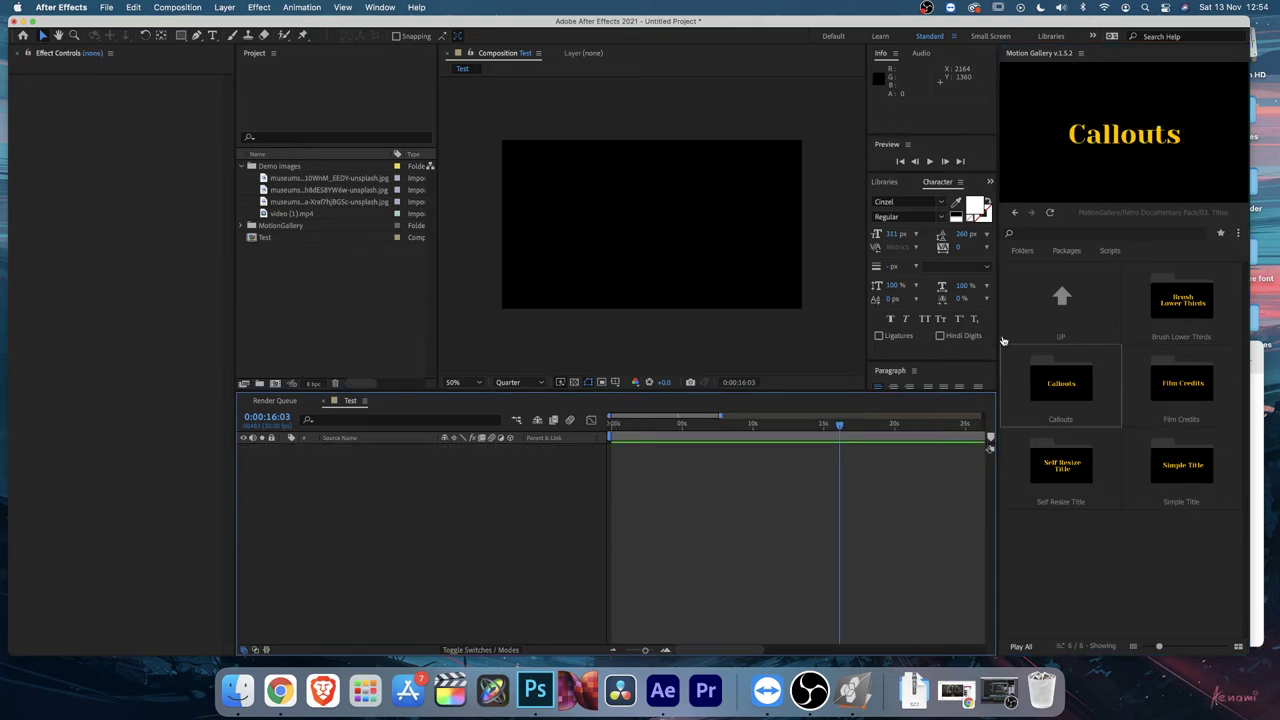
Step: Add the Page Shift 11 template from Simple Scenes at the start of Test and preview it
{"action": "double_click", "coordinate": [1061, 300]}
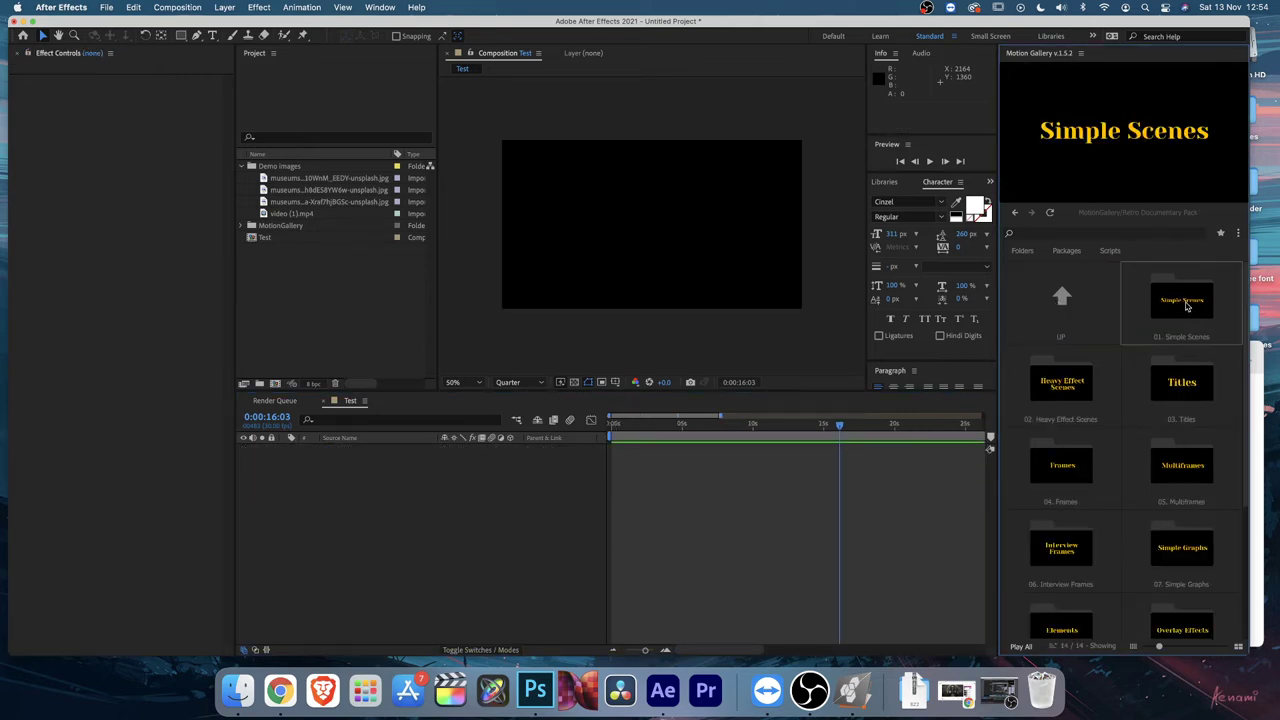
{"action": "double_click", "coordinate": [1184, 305]}
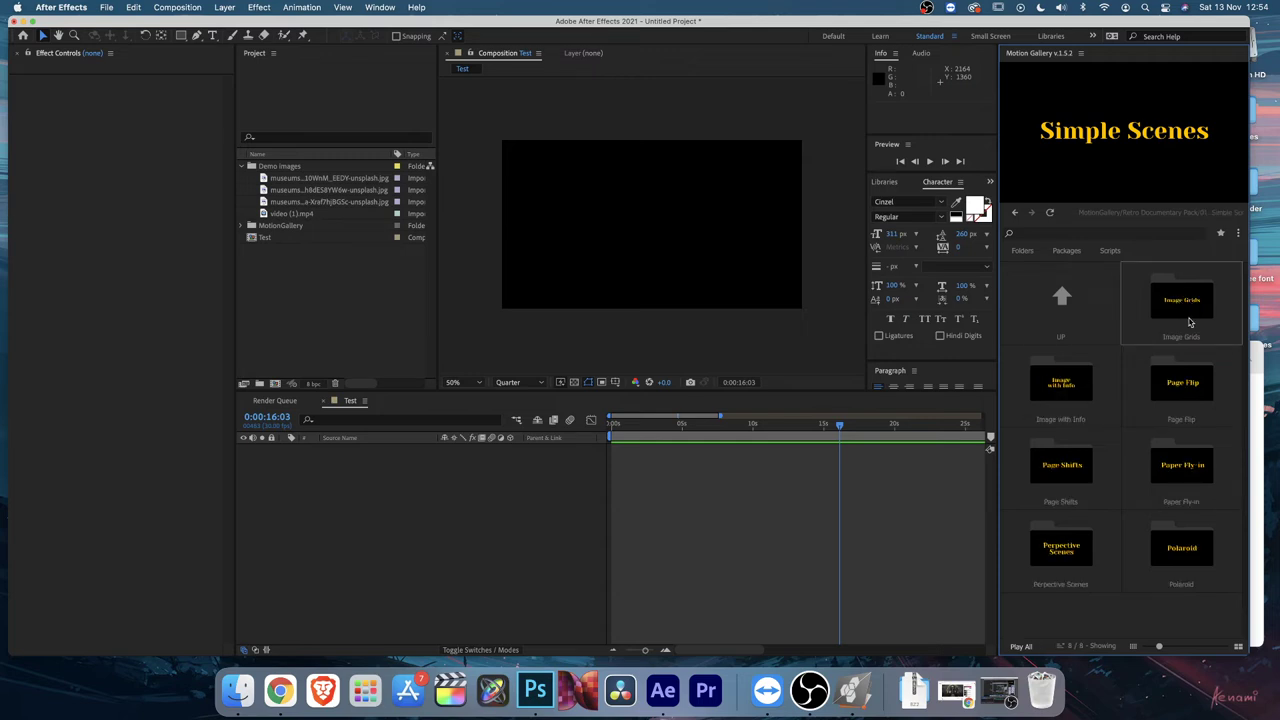
{"action": "double_click", "coordinate": [1180, 385]}
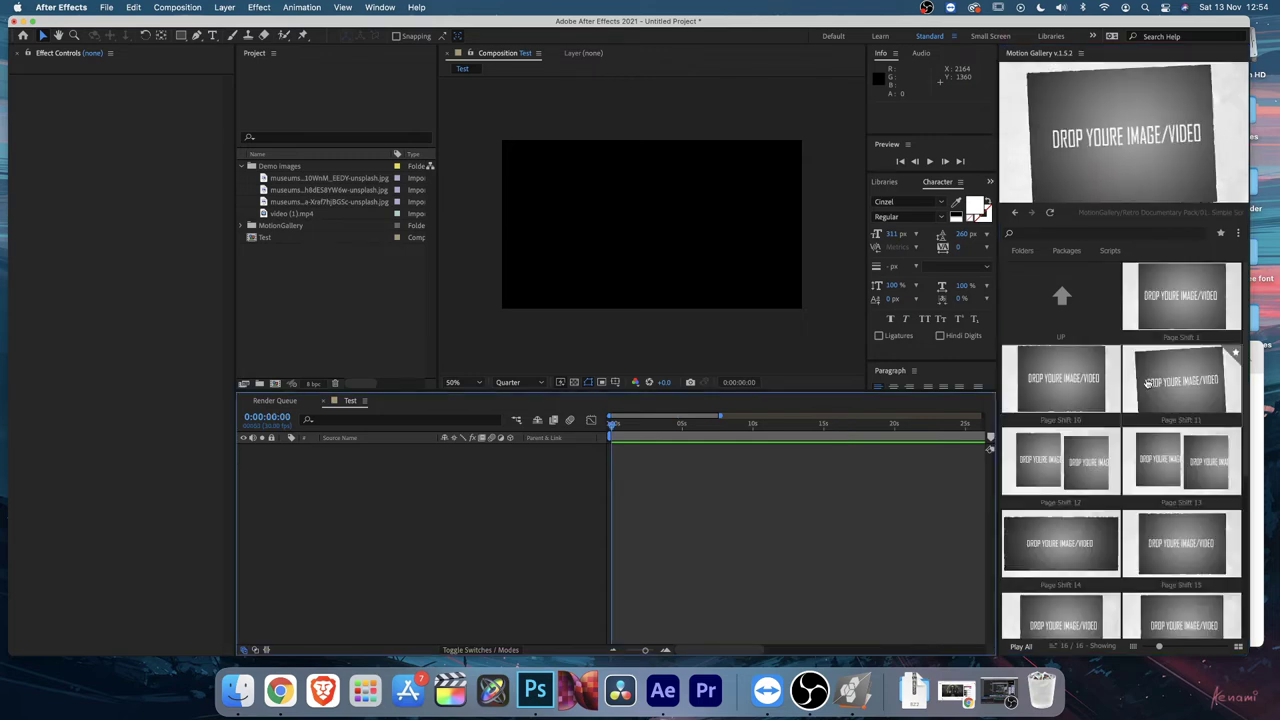
{"action": "double_click", "coordinate": [1166, 400]}
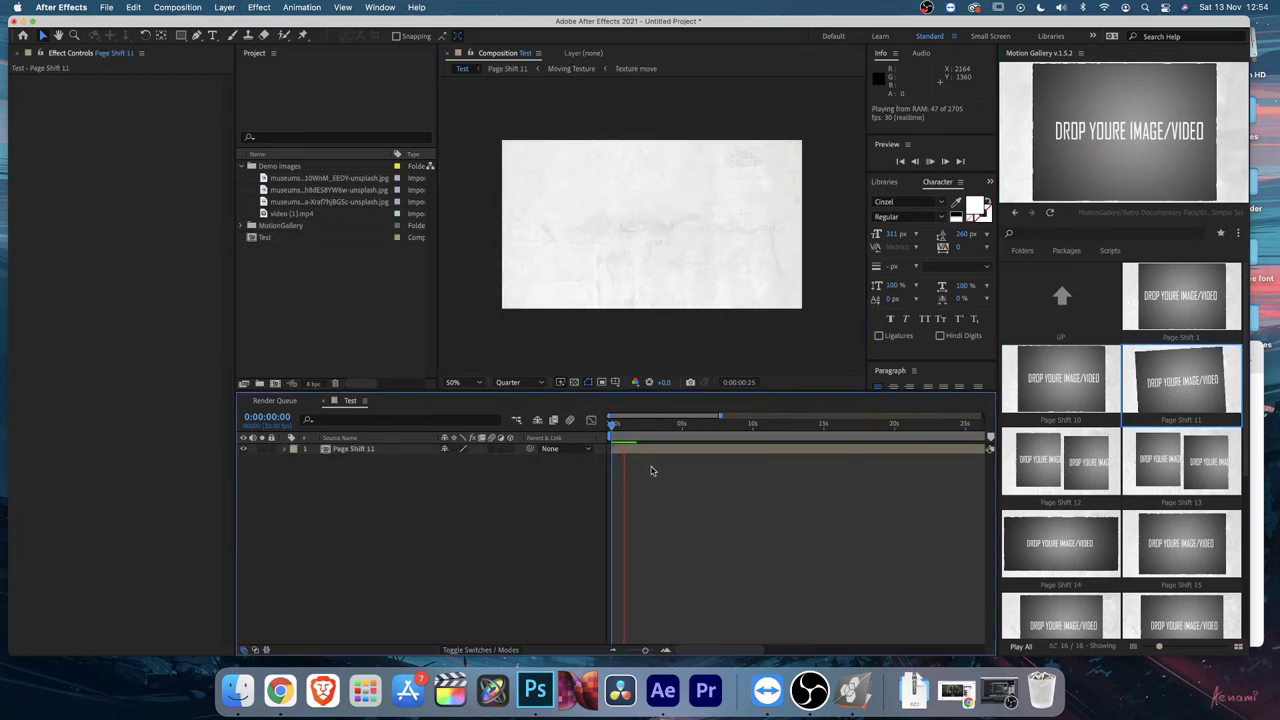
{"action": "key", "text": "space"}
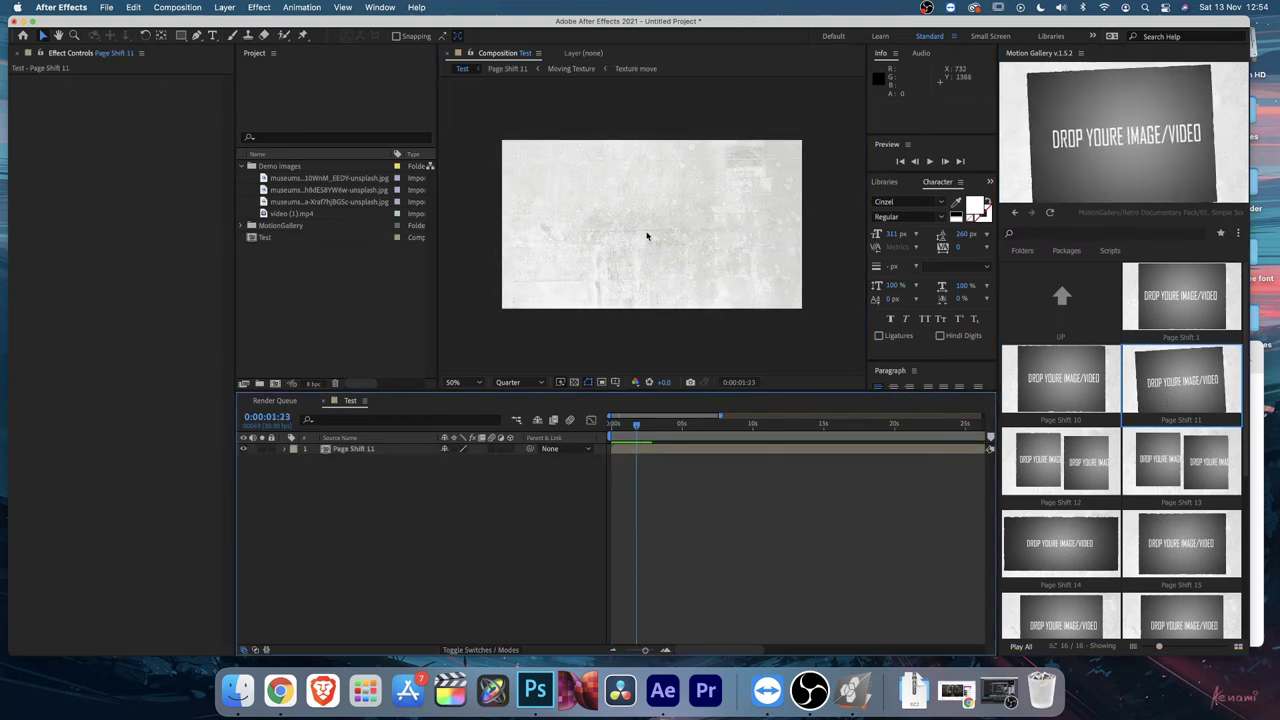
Step: Insert the first museum photo into Page Shift 11's Image composition, scaled to 51%, and return to Test
{"action": "left_click", "coordinate": [362, 451]}
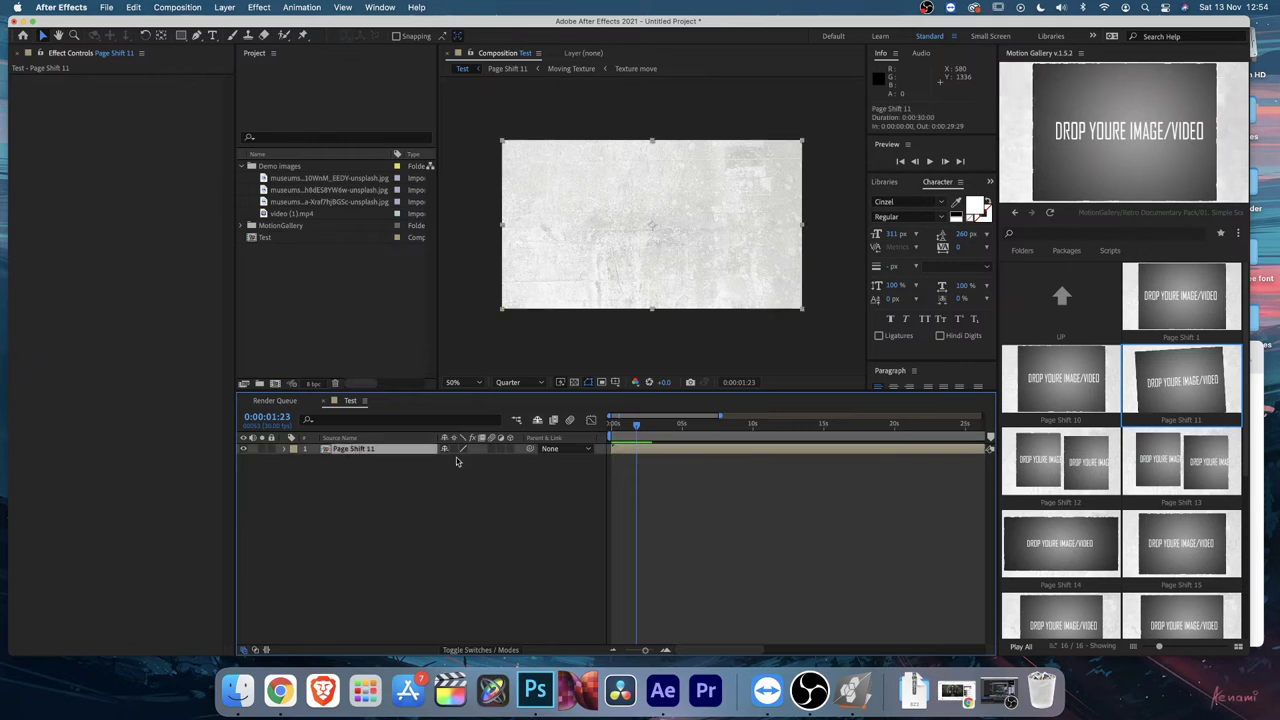
{"action": "double_click", "coordinate": [377, 452]}
{"action": "left_click", "coordinate": [370, 471]}
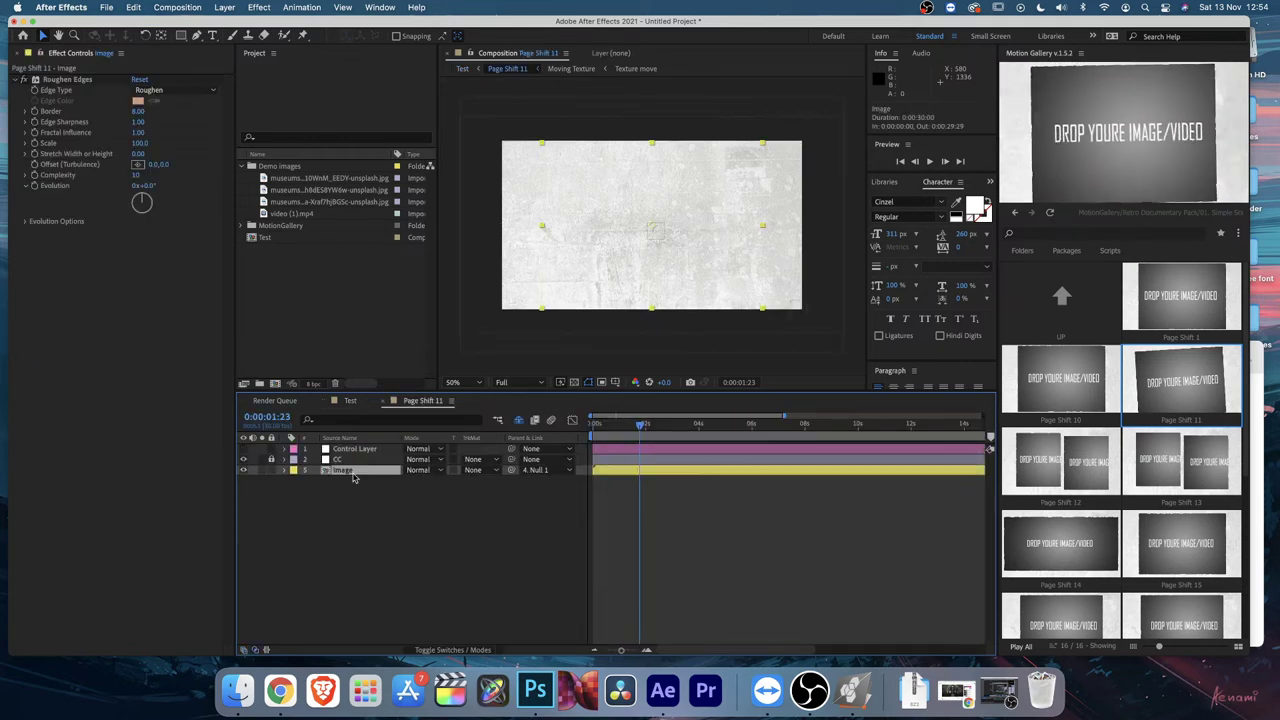
{"action": "double_click", "coordinate": [372, 471]}
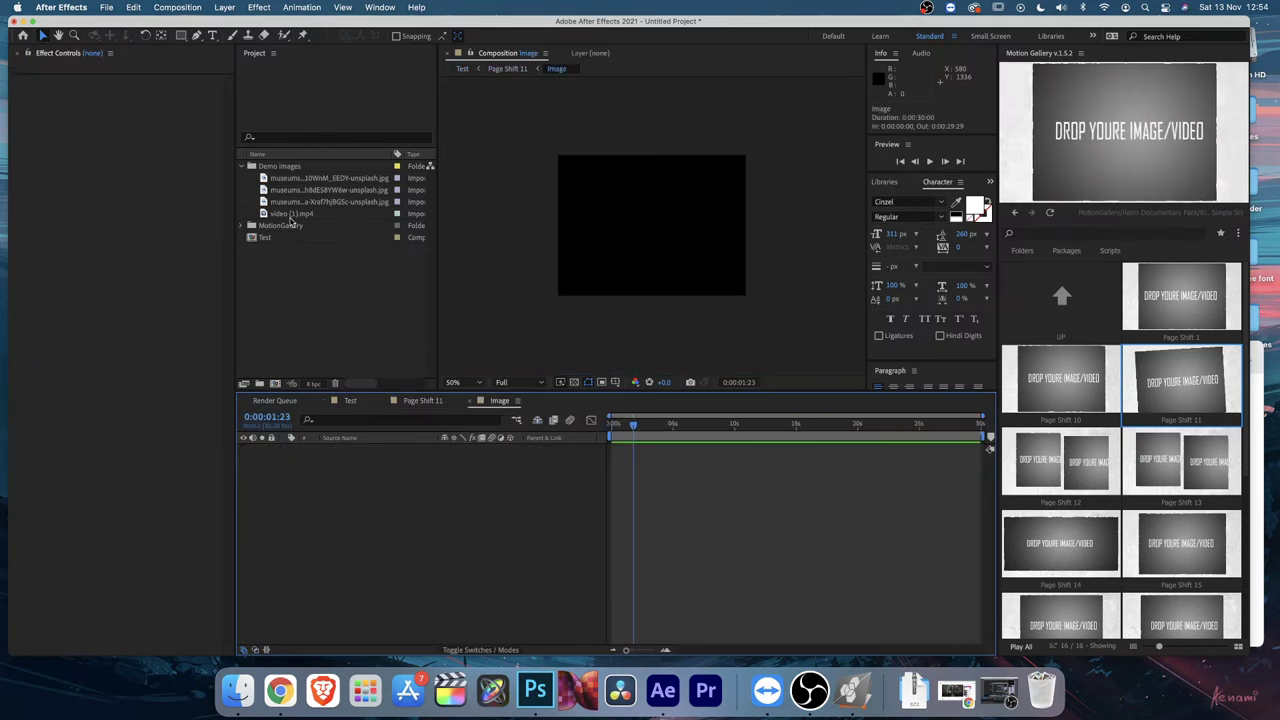
{"action": "left_click_drag", "start_coordinate": [306, 185], "coordinate": [355, 480]}
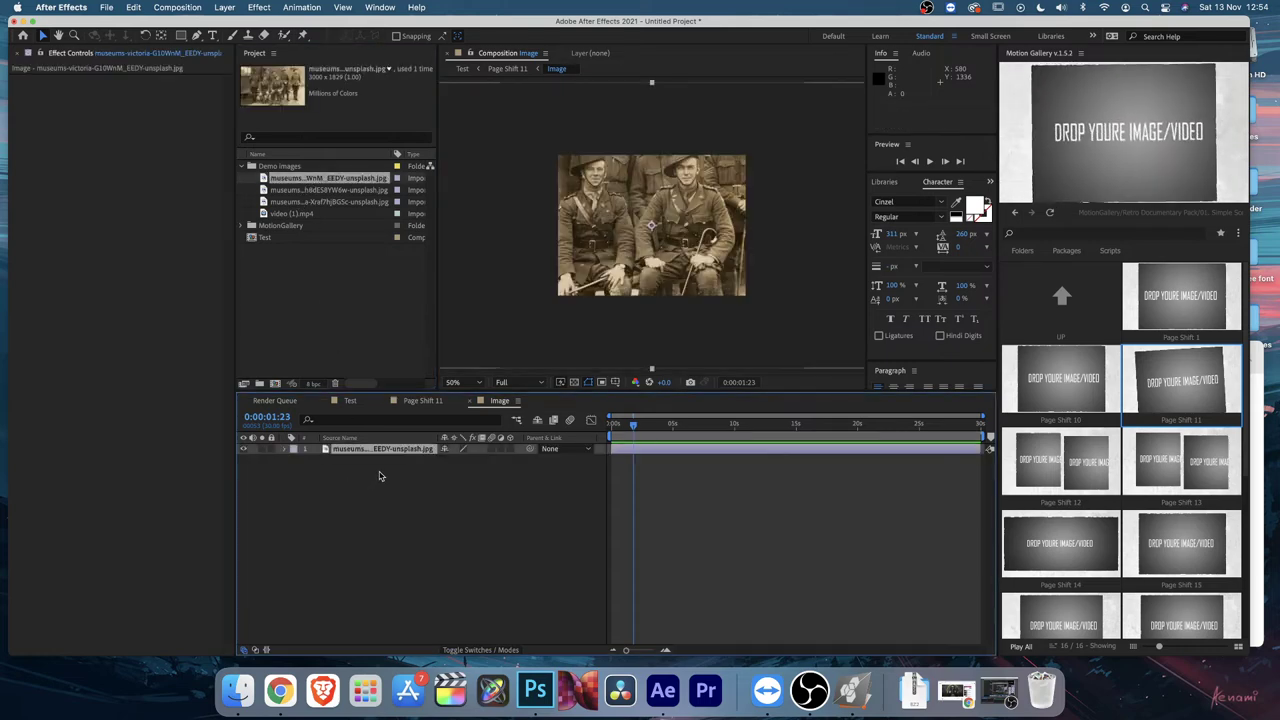
{"action": "left_click", "coordinate": [469, 400]}
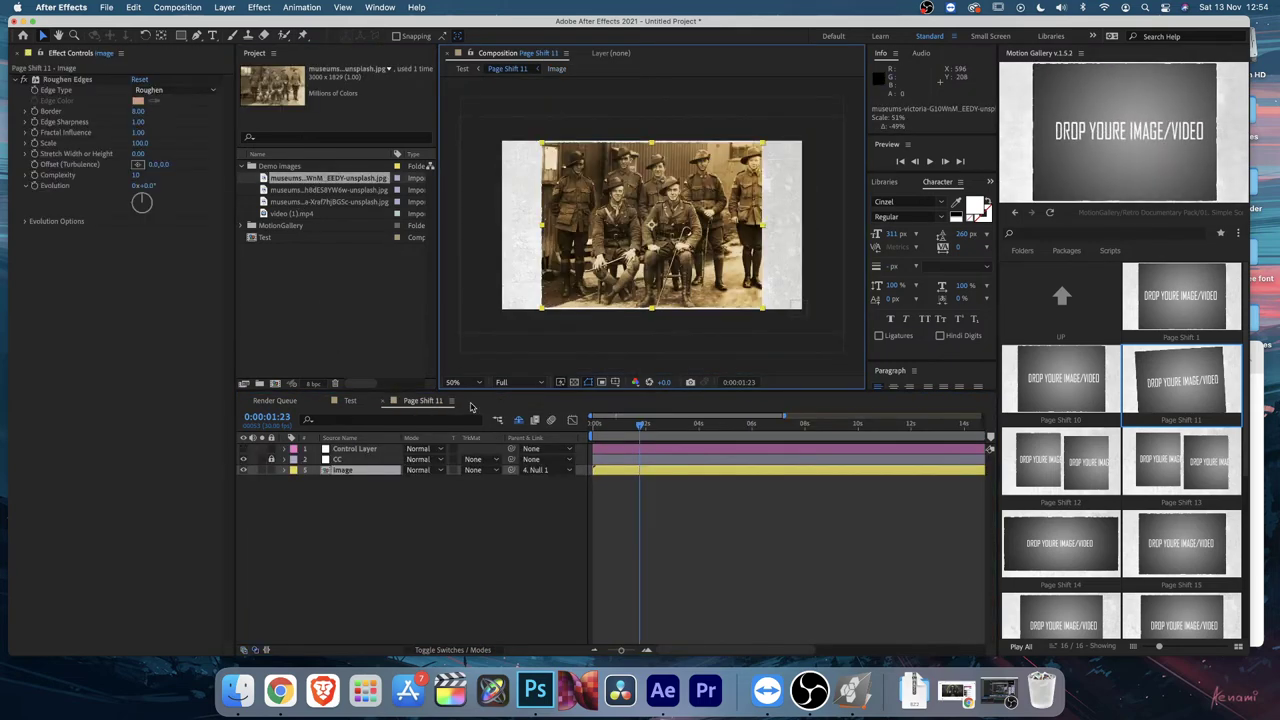
{"action": "left_click", "coordinate": [384, 401]}
{"action": "left_click", "coordinate": [382, 401]}
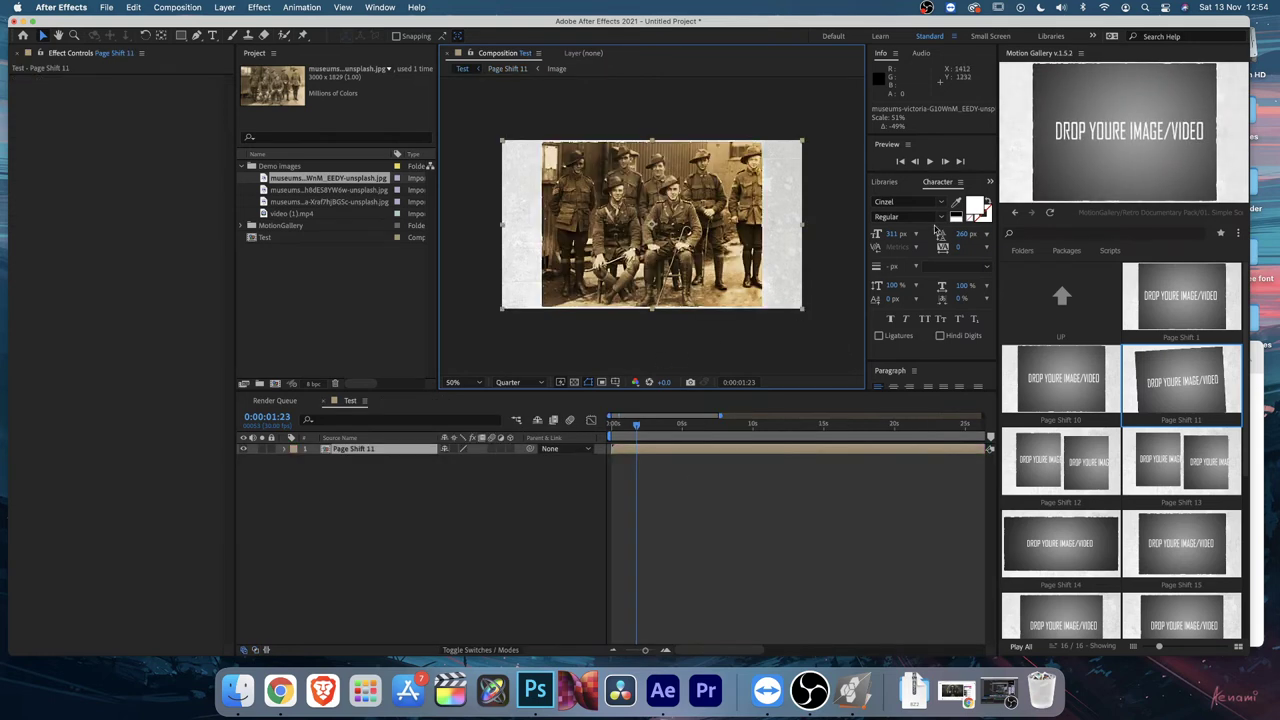
Step: Add the Seft Resize Title 3 template above Page Shift 11, starting at 0:00:00:19, and preview it
{"action": "left_click", "coordinate": [1080, 306]}
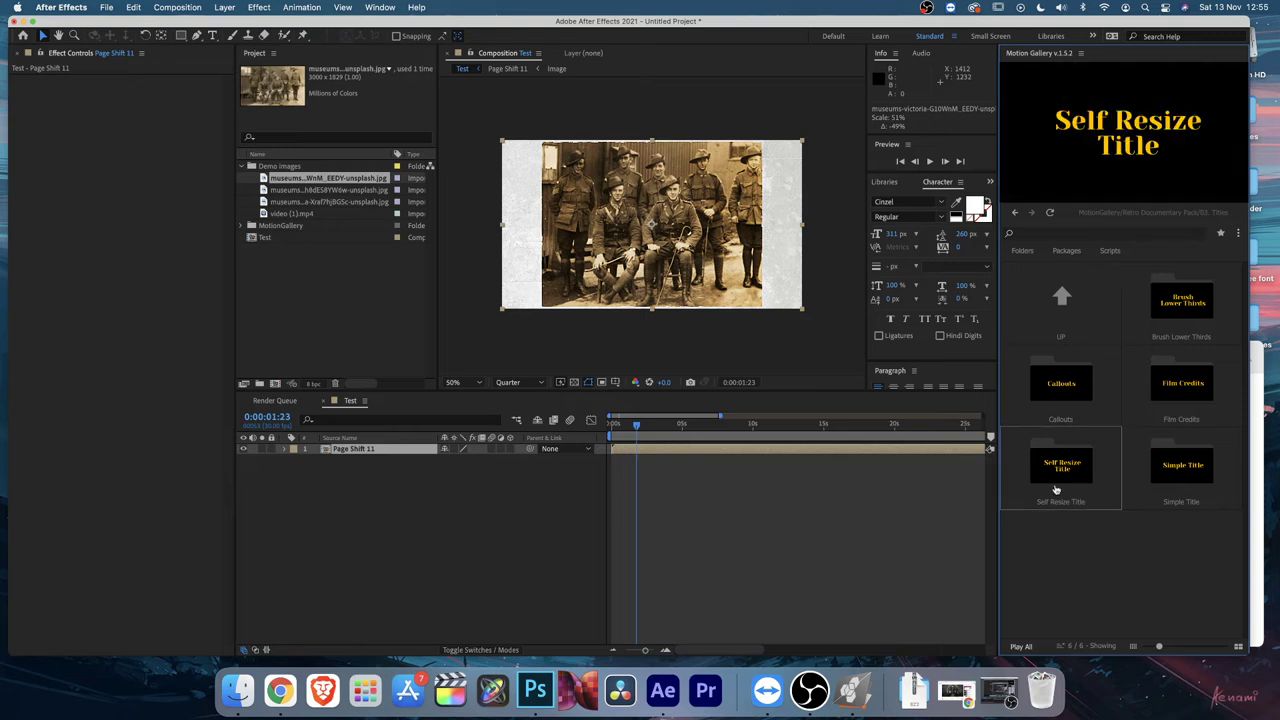
{"action": "left_click", "coordinate": [1055, 489]}
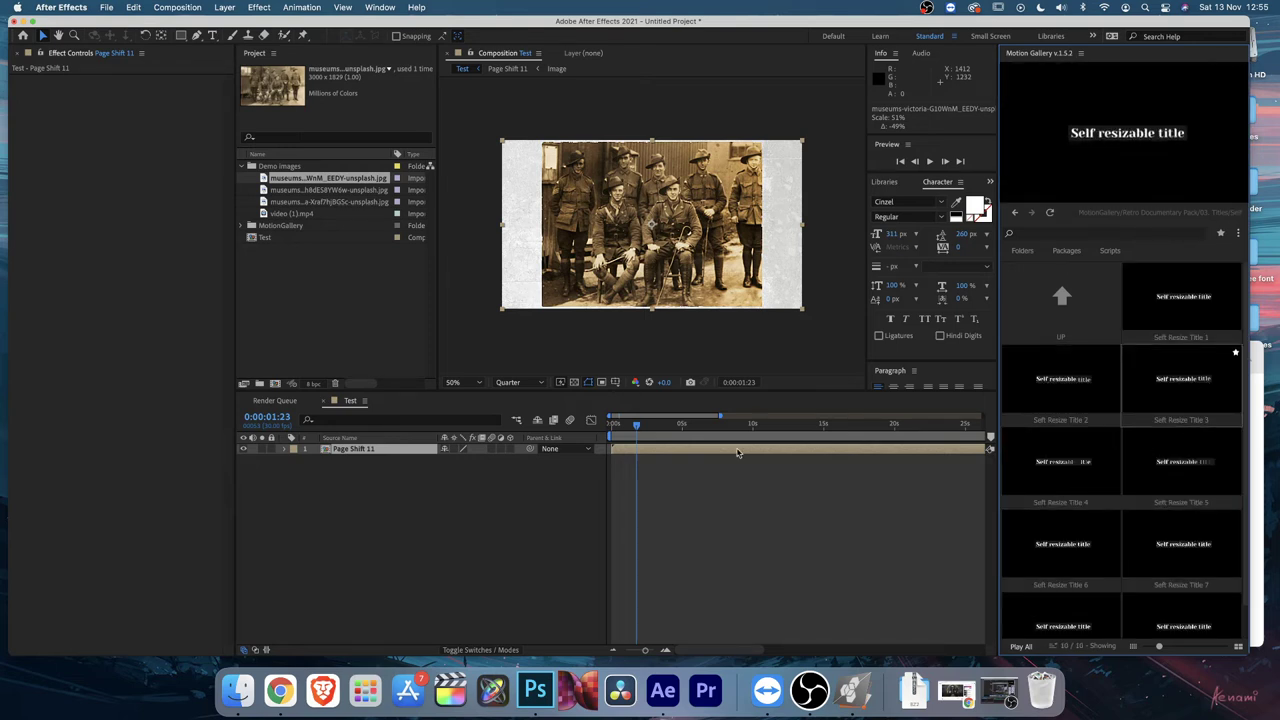
{"action": "left_click", "coordinate": [622, 425]}
{"action": "left_click", "coordinate": [681, 493]}
{"action": "scroll", "coordinate": [681, 493], "scroll_direction": "up", "scroll_amount": 2}
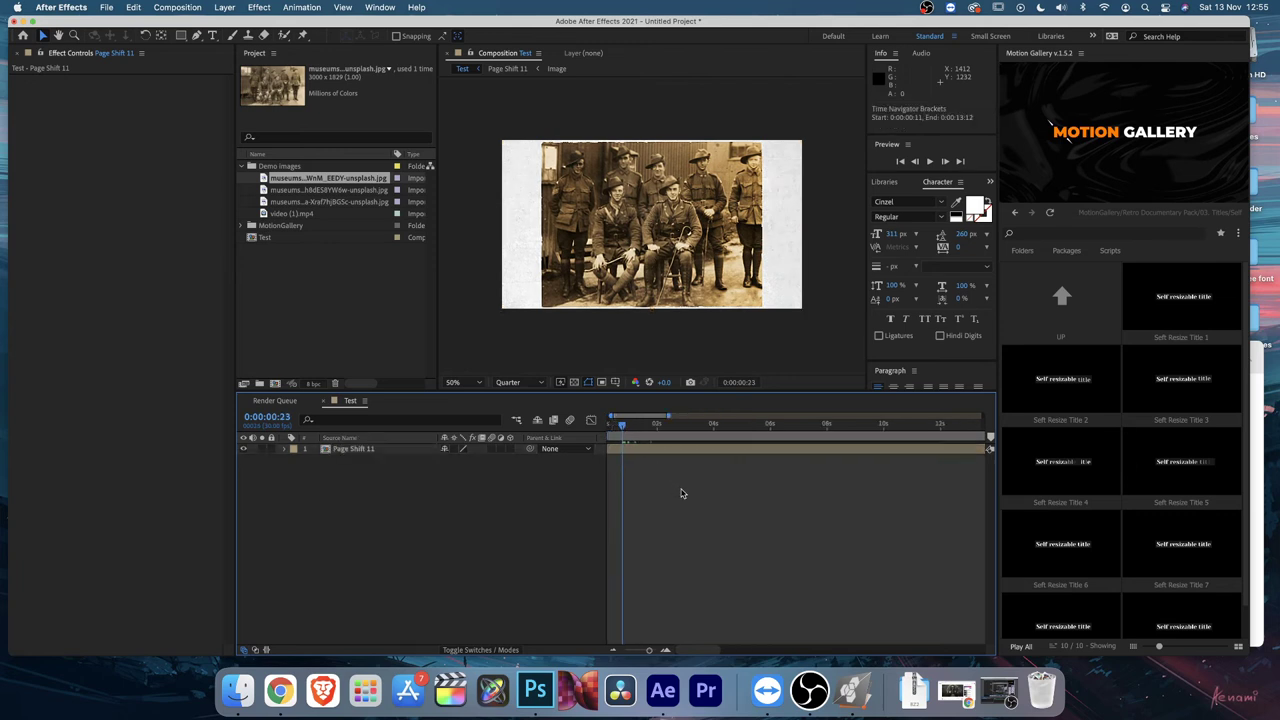
{"action": "left_click", "coordinate": [1197, 386]}
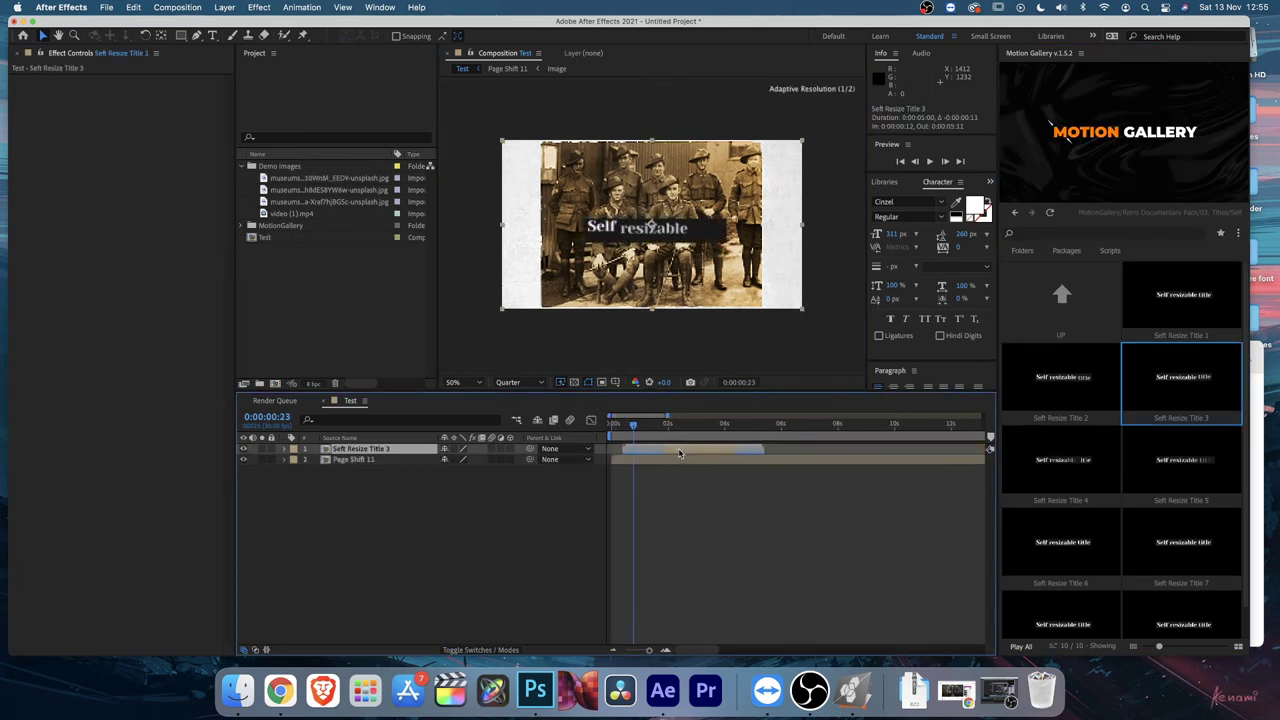
{"action": "left_click", "coordinate": [658, 511]}
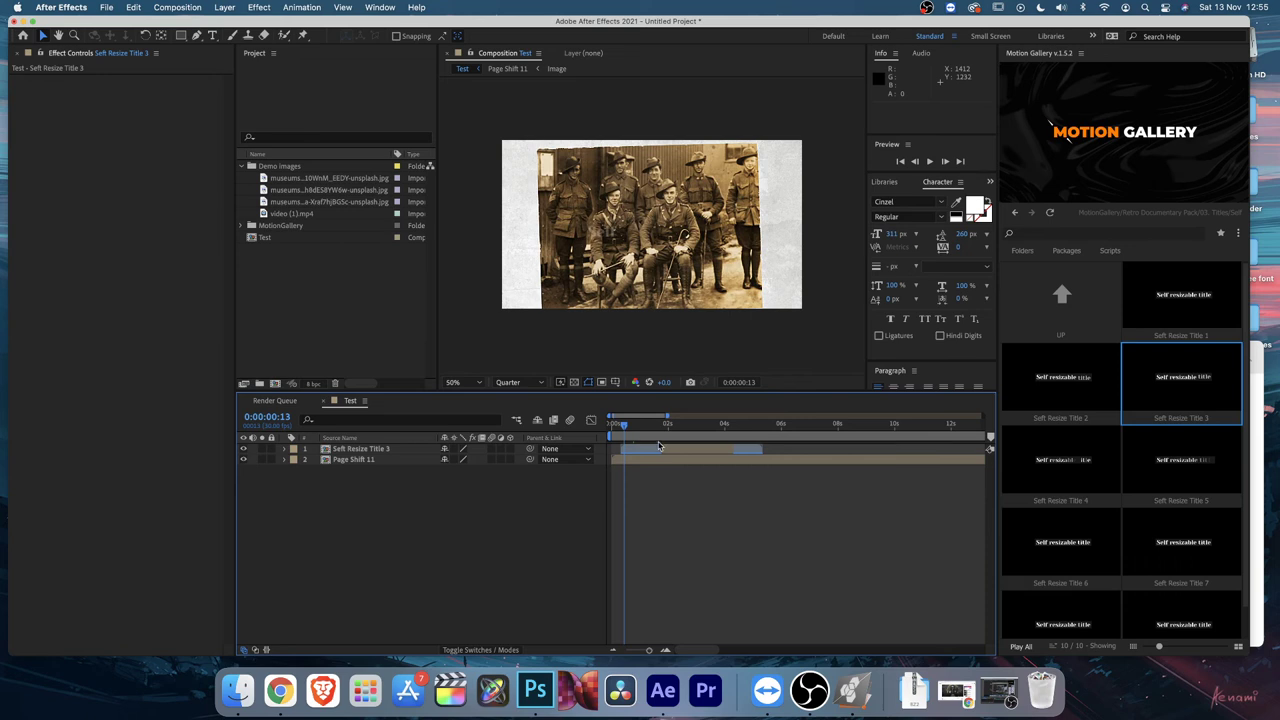
{"action": "key", "text": "space"}
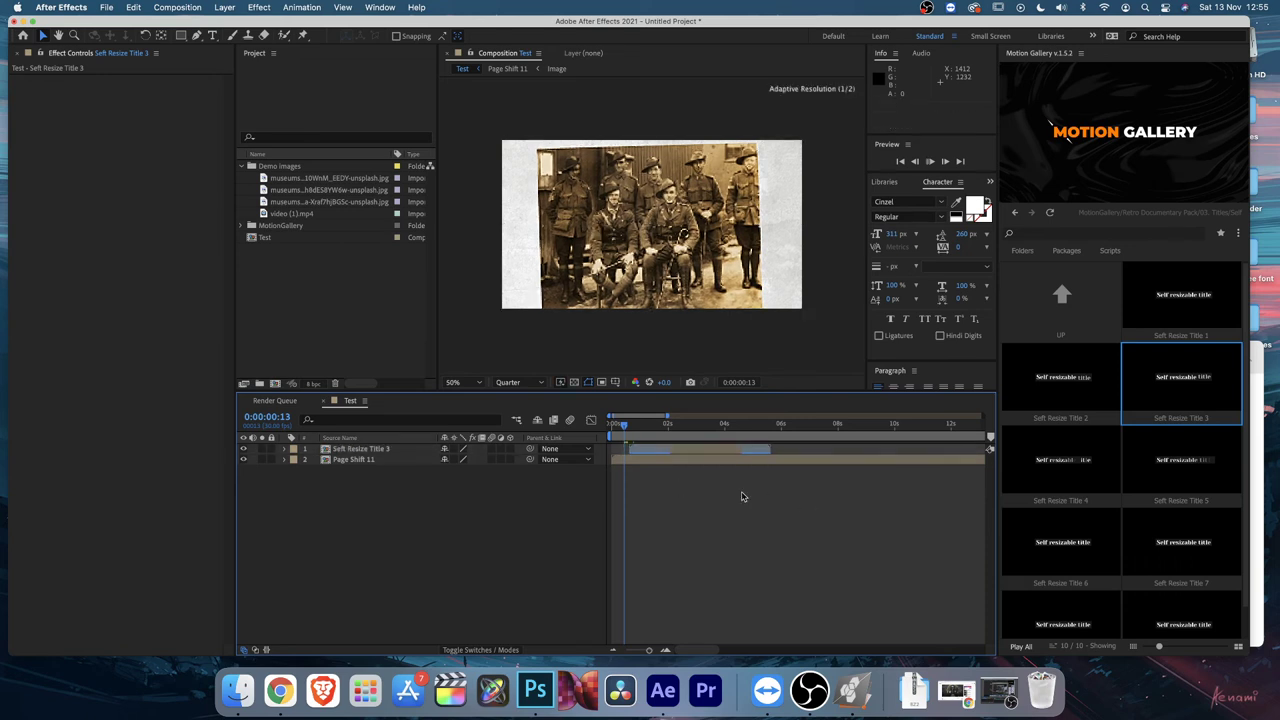
Step: Shrink the resizable title to about two thirds, place it over the photo's lower-left corner, and preview its animation
{"action": "left_click", "coordinate": [705, 449]}
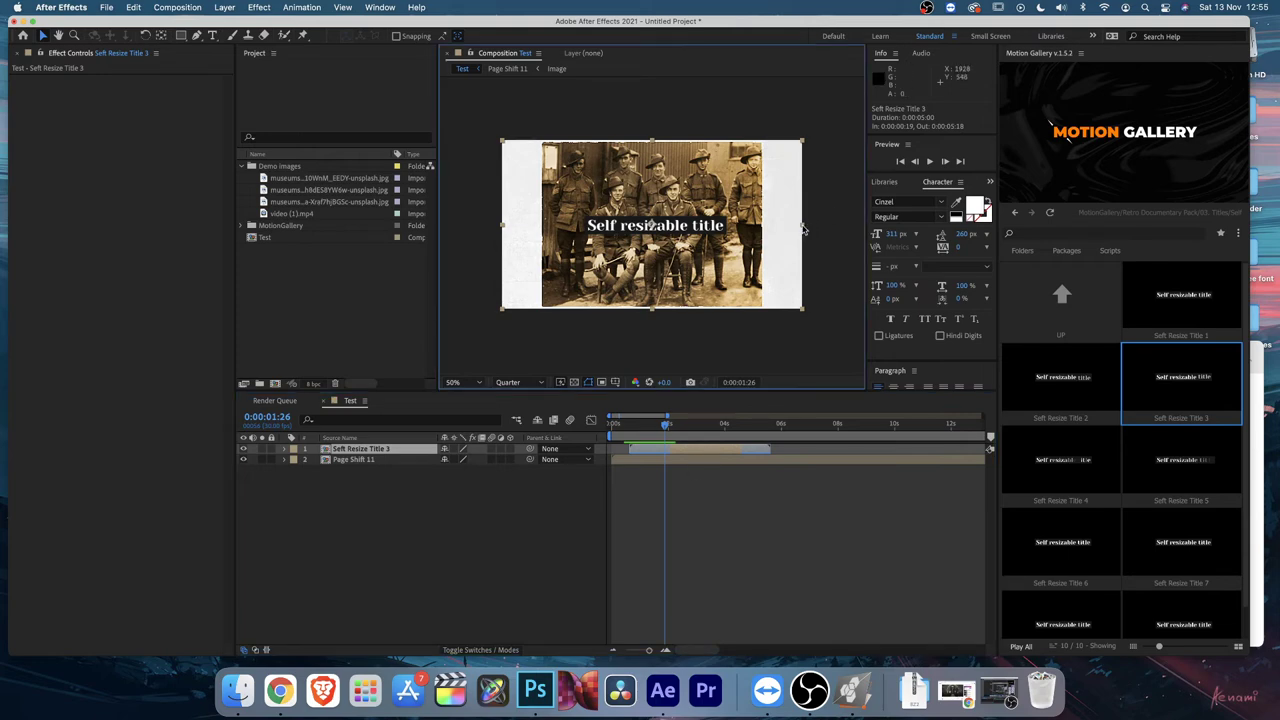
{"action": "left_click_drag", "start_coordinate": [802, 229], "coordinate": [598, 287]}
{"action": "left_click_drag", "start_coordinate": [666, 425], "coordinate": [640, 433]}
{"action": "key", "text": "space"}
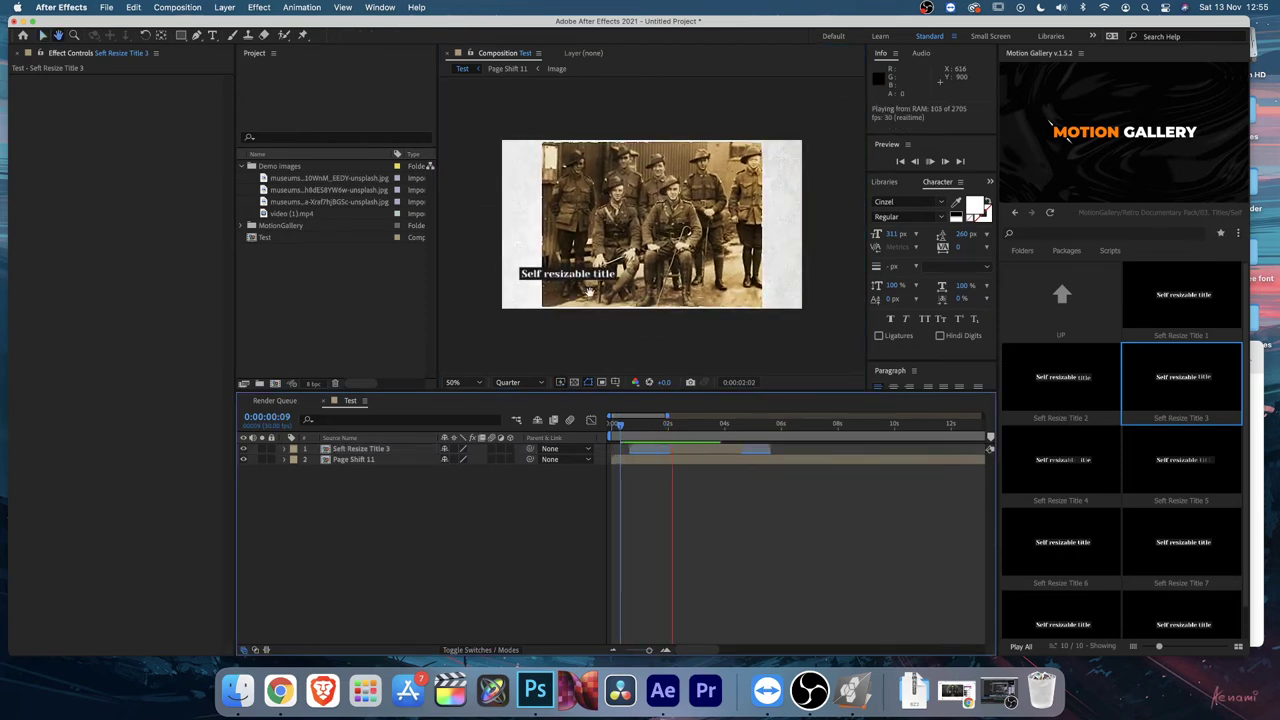
{"action": "key", "text": "space"}
Step: Add the Callout 5 template from the Callouts folder as the uppermost layer, starting at 0:00:01:06
{"action": "left_click", "coordinate": [1061, 296]}
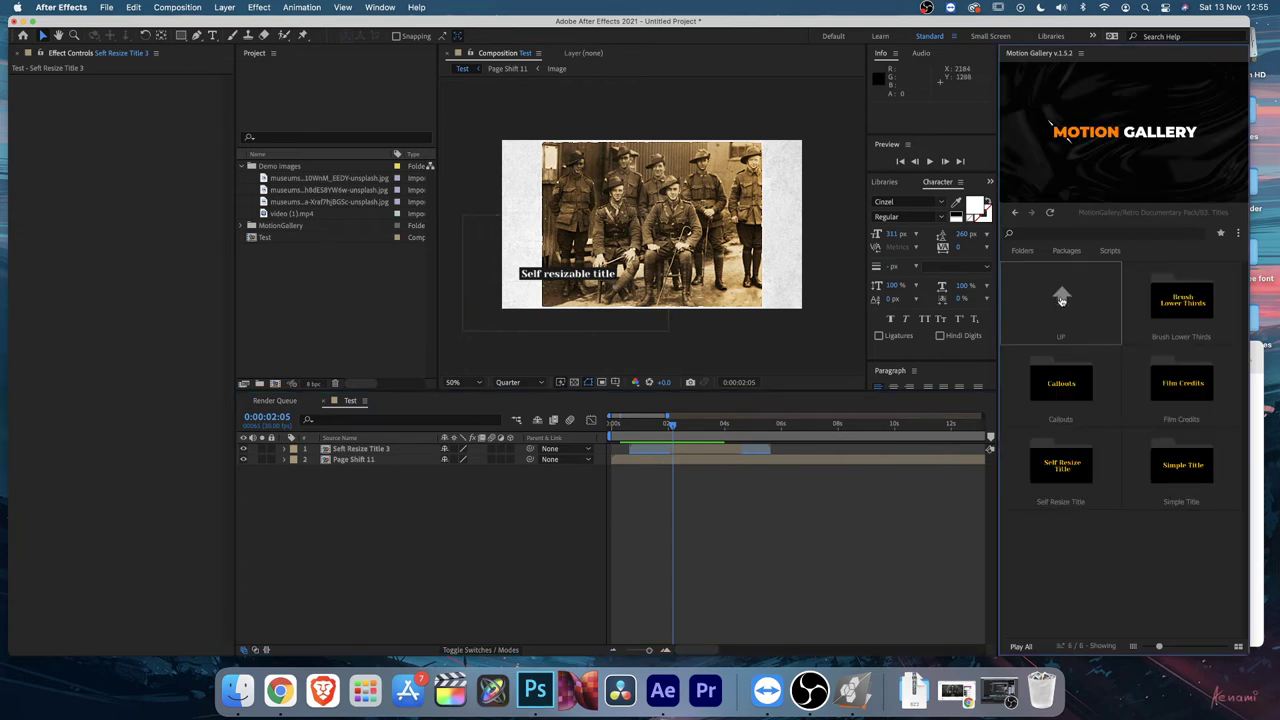
{"action": "left_click", "coordinate": [1069, 387]}
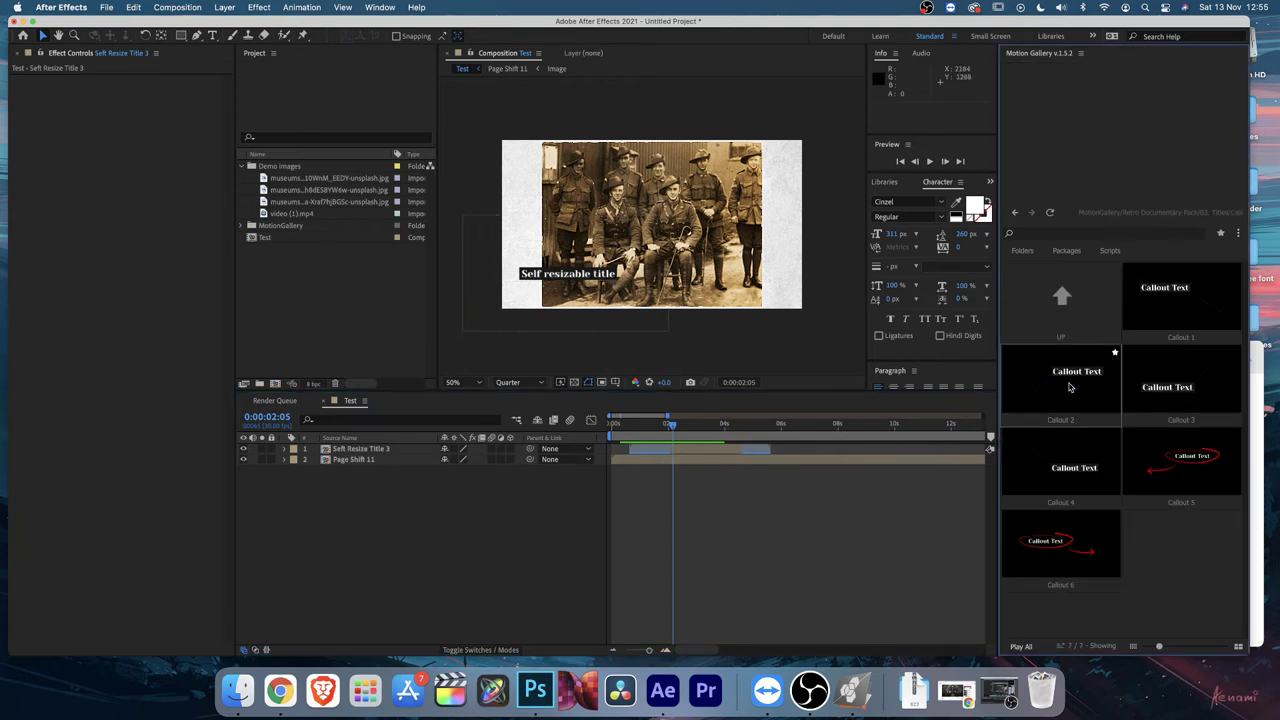
{"action": "double_click", "coordinate": [1178, 478]}
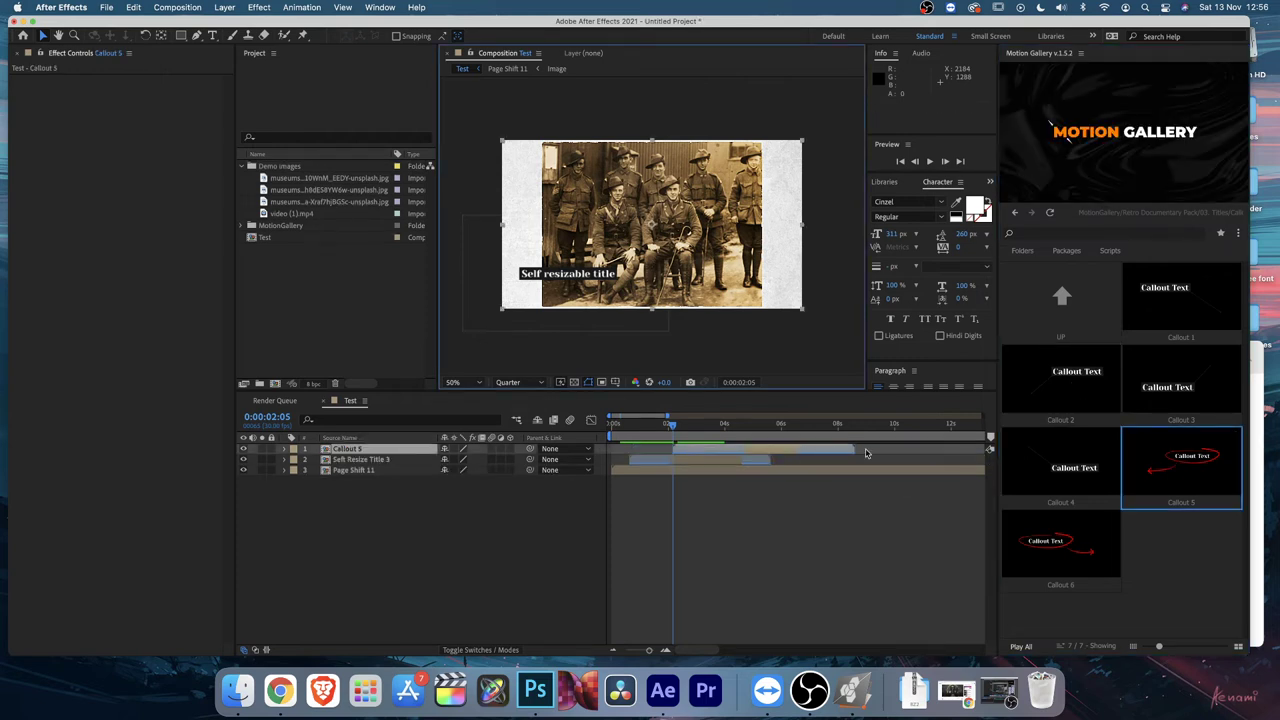
{"action": "left_click_drag", "start_coordinate": [748, 455], "coordinate": [719, 424]}
{"action": "left_click", "coordinate": [697, 423]}
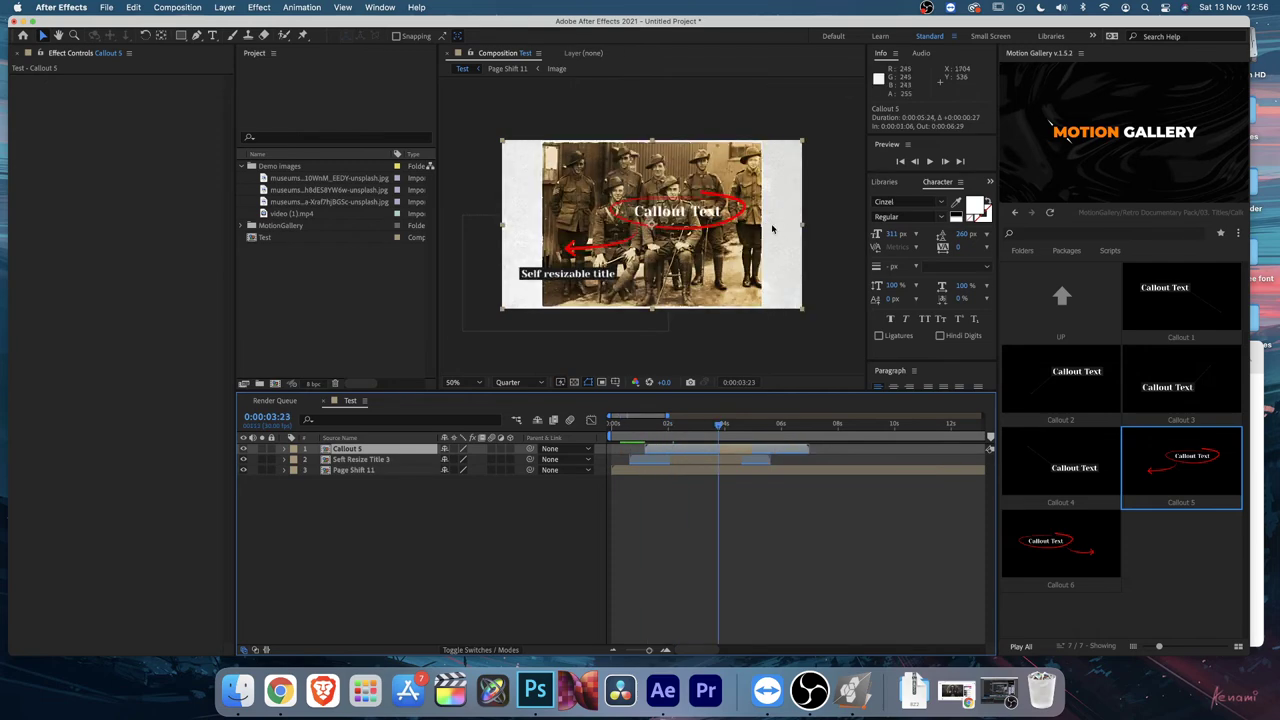
Step: Shrink Callout 5 to about two thirds, place it at the photo's upper right with its arrow toward the central seated man, and preview it
{"action": "left_click_drag", "start_coordinate": [800, 228], "coordinate": [778, 198]}
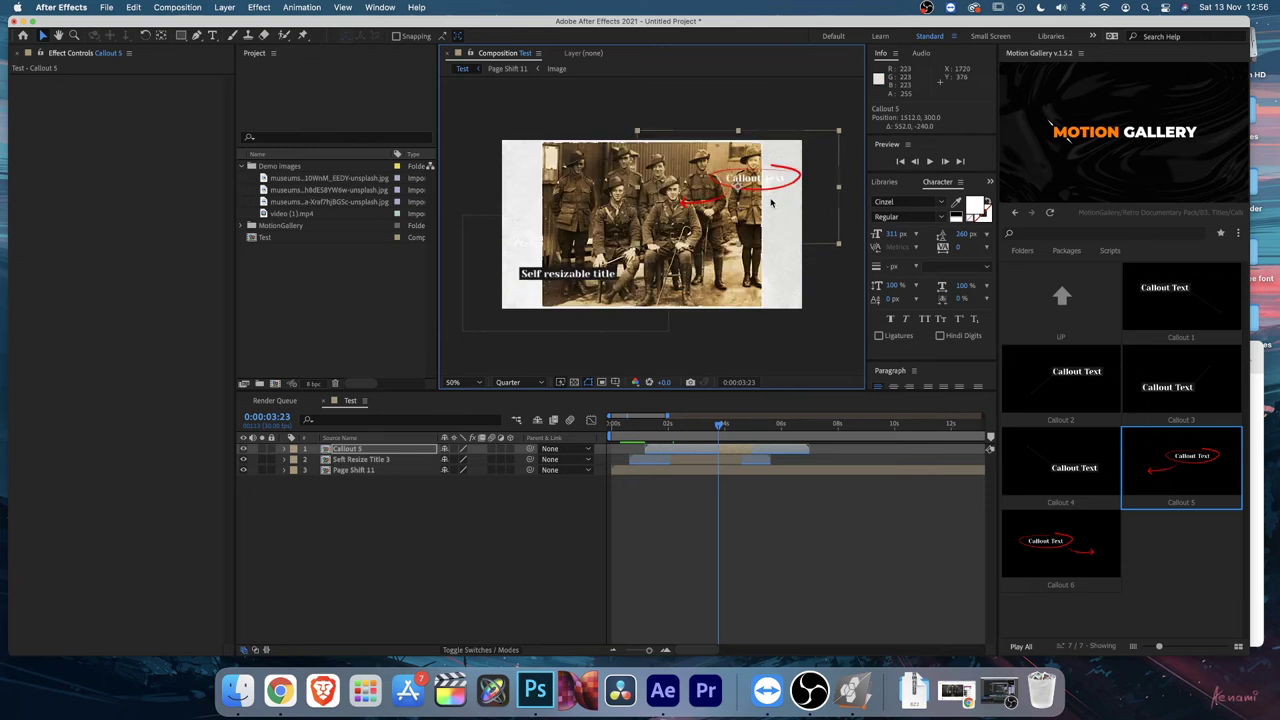
{"action": "left_click", "coordinate": [723, 500]}
{"action": "key", "text": "space"}
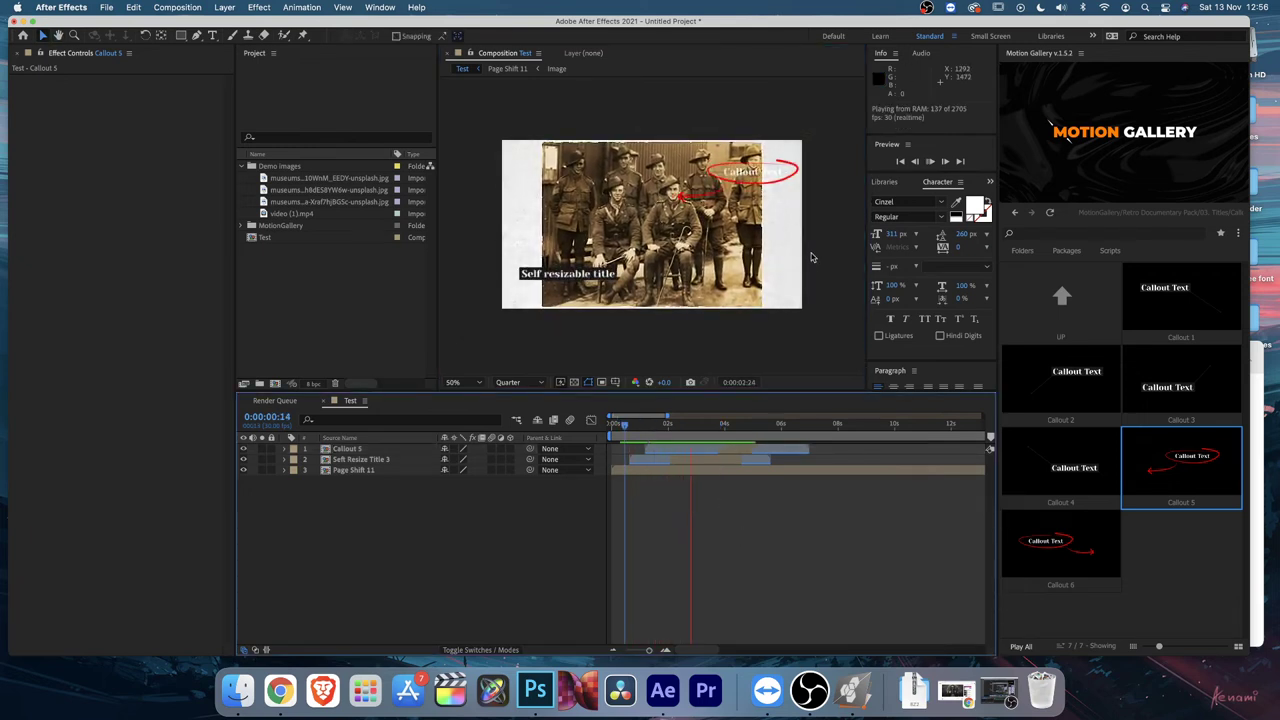
Step: Add the Simple Title 2 template from the Simple Title folder as the uppermost layer, starting at 0:00:00:21
{"action": "key", "text": "space"}
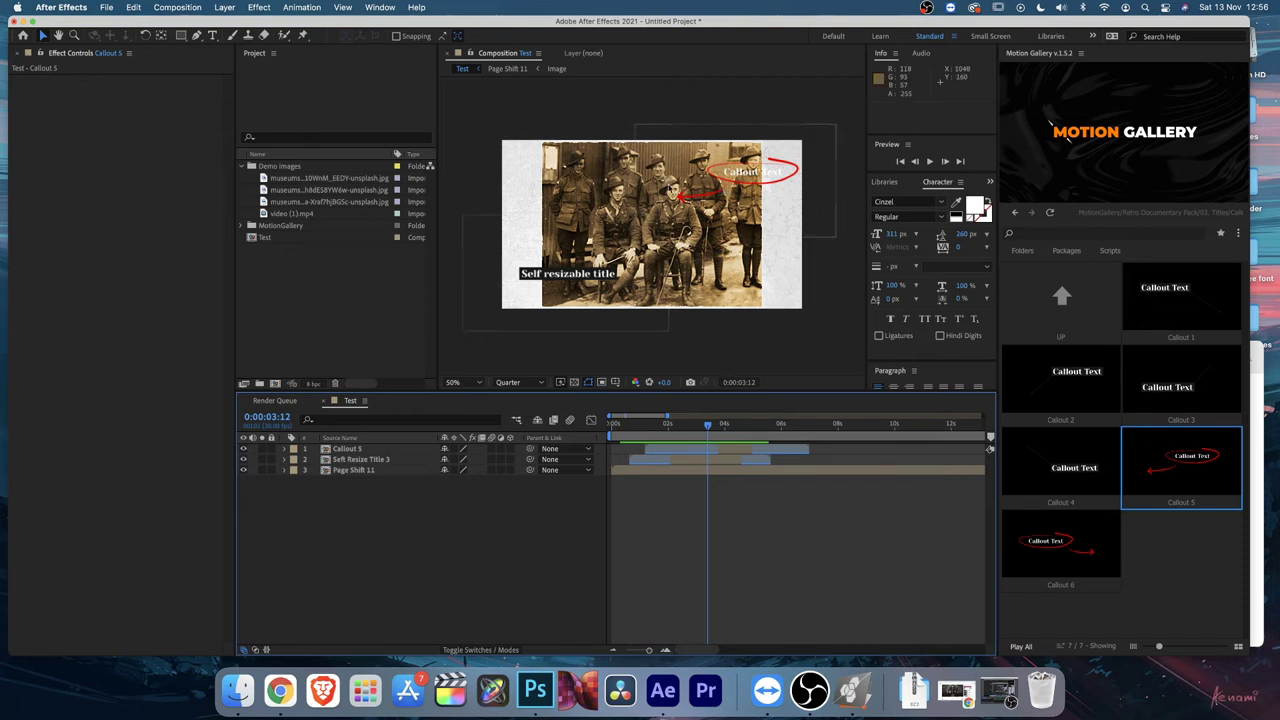
{"action": "key", "text": "alt+slash"}
{"action": "left_click", "coordinate": [1061, 296]}
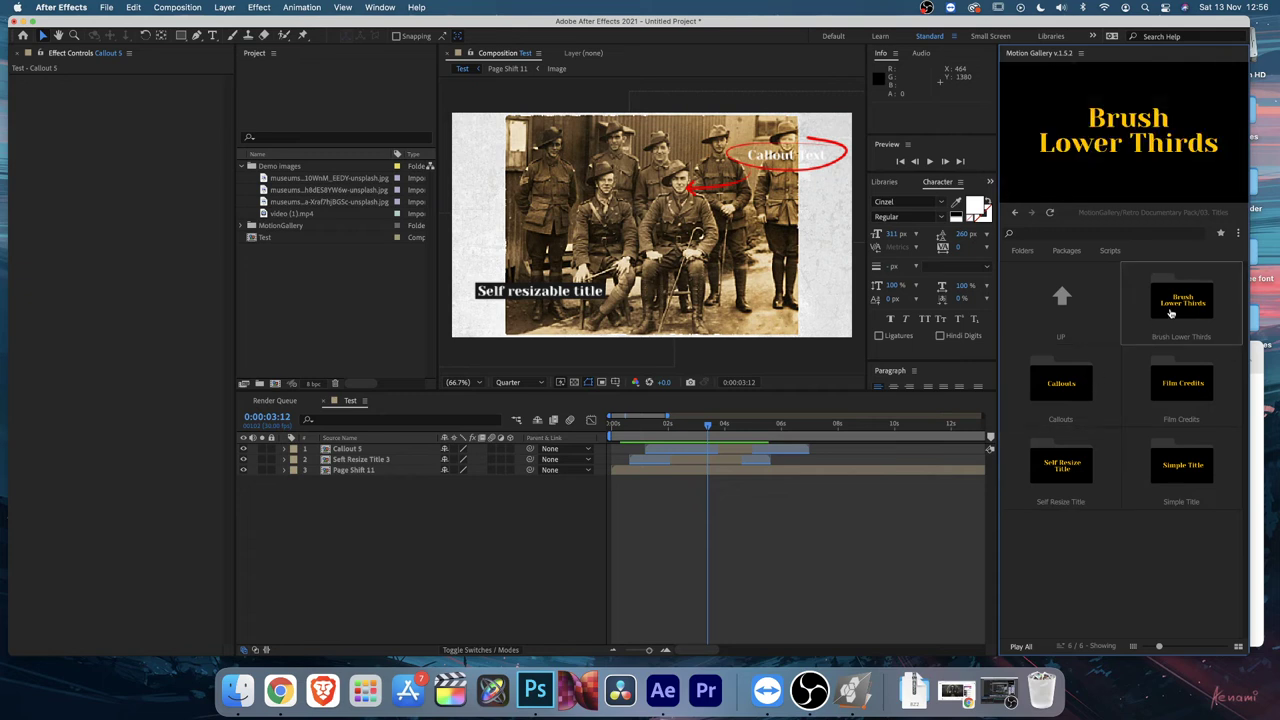
{"action": "double_click", "coordinate": [1181, 462]}
{"action": "left_click", "coordinate": [664, 424]}
{"action": "left_click_drag", "start_coordinate": [664, 428], "coordinate": [661, 428]}
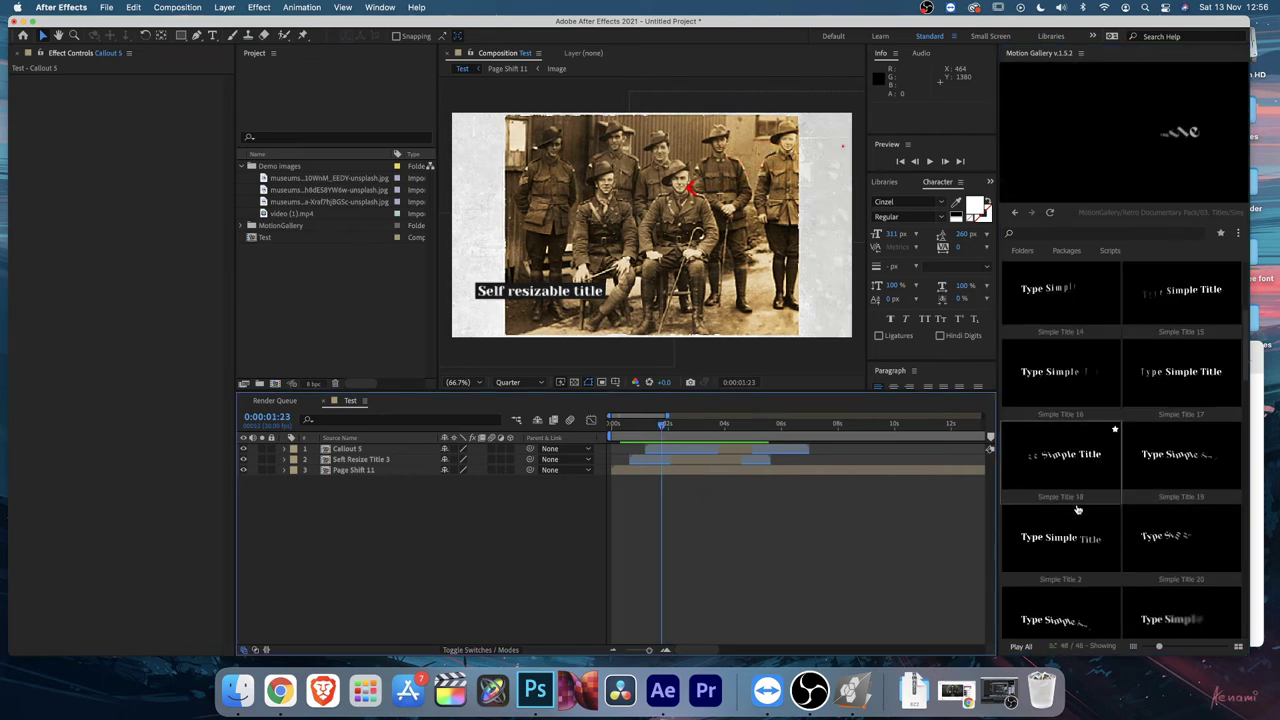
{"action": "double_click", "coordinate": [1060, 540]}
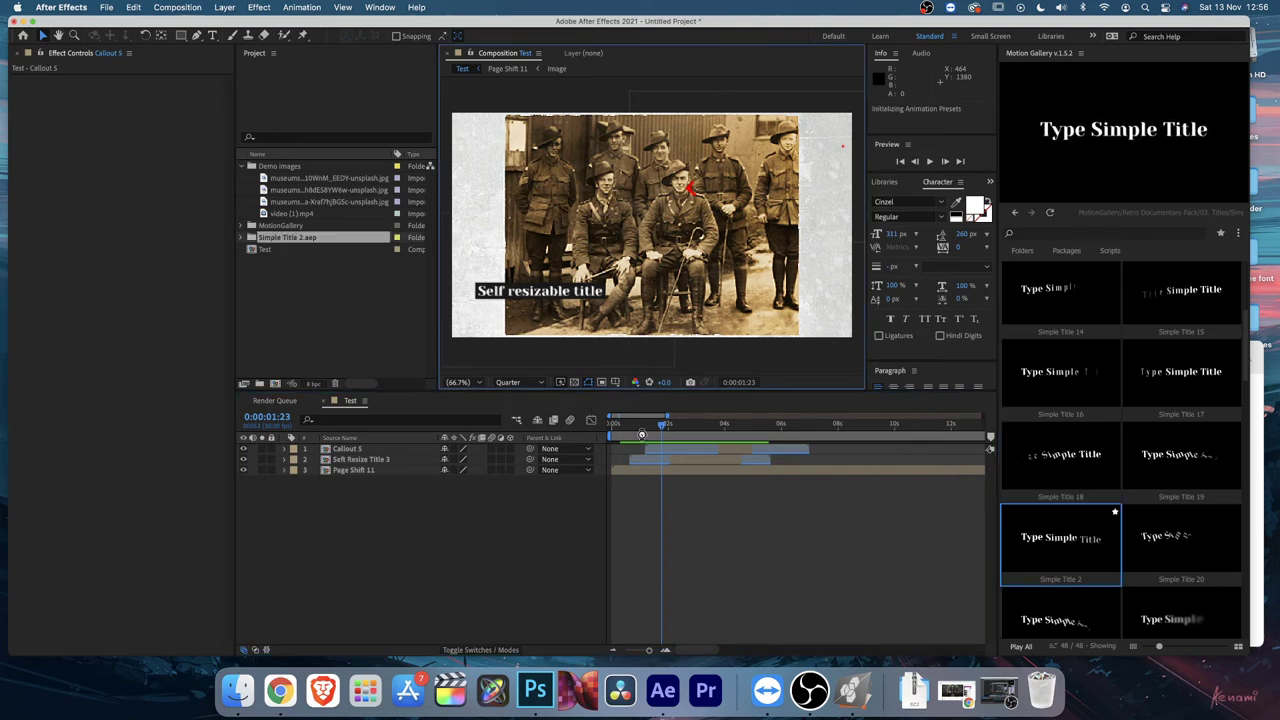
{"action": "left_click", "coordinate": [791, 456]}
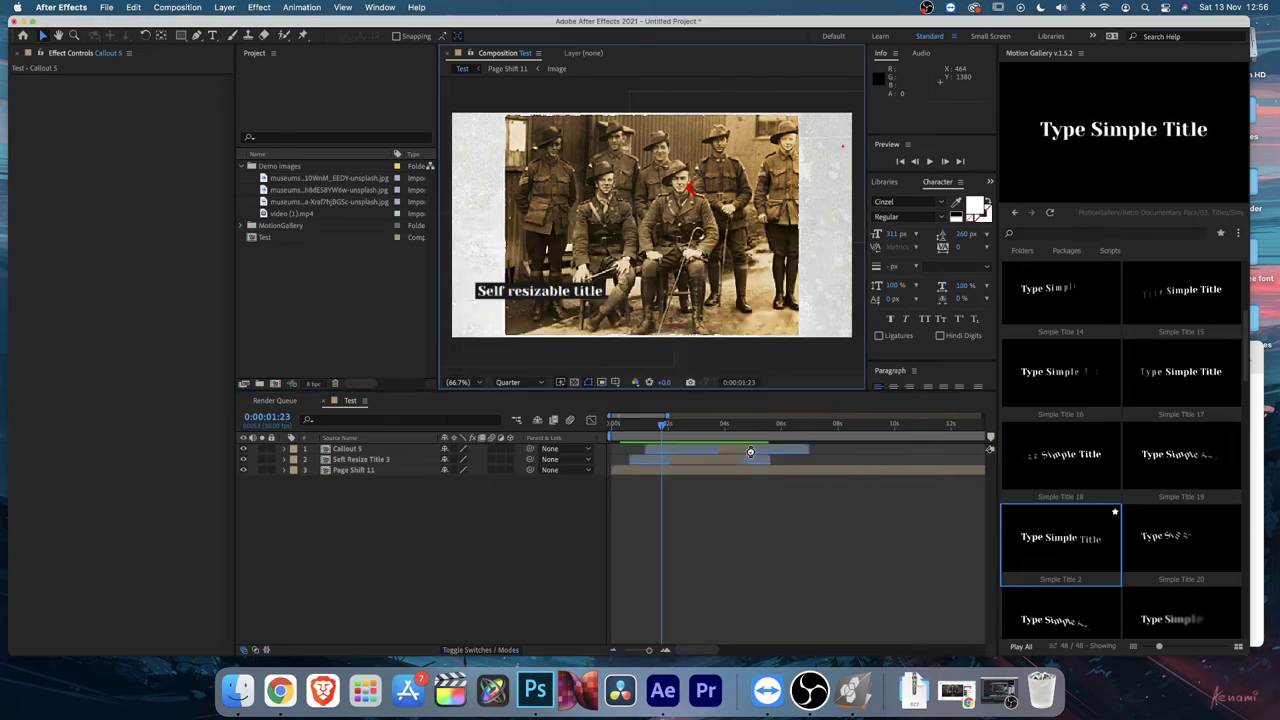
{"action": "key", "text": "space"}
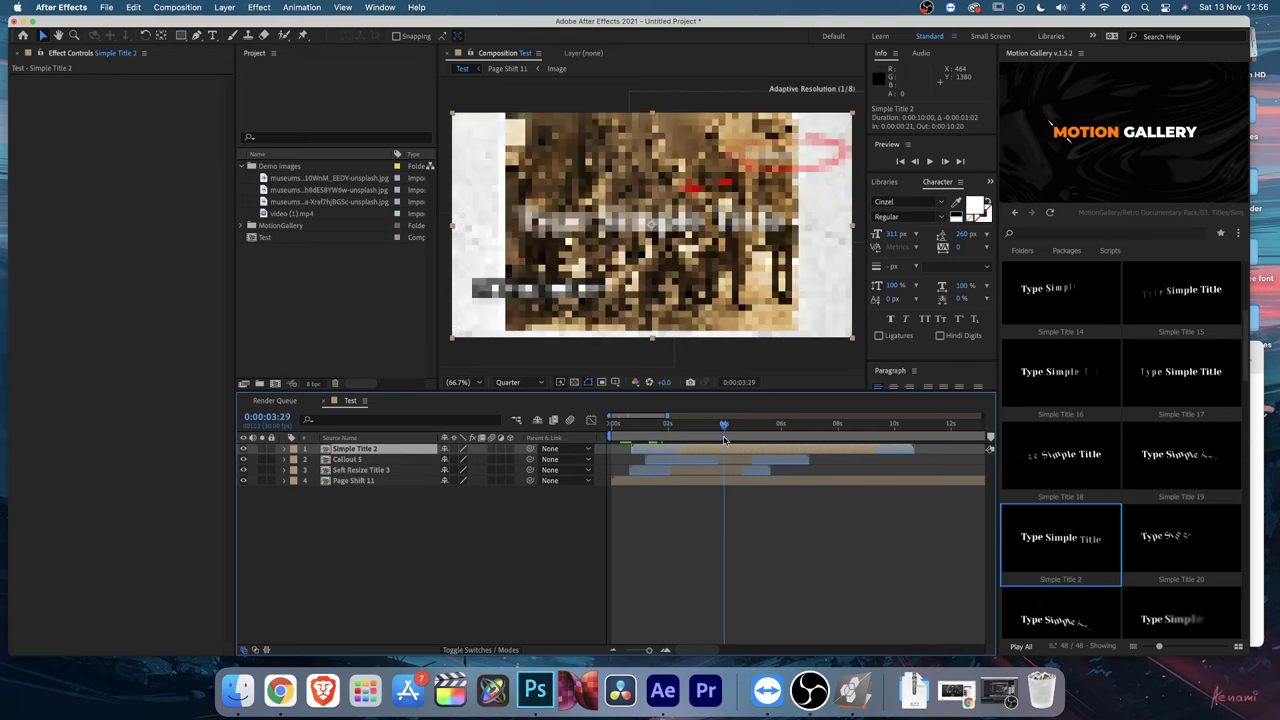
Step: Delete the Callout 5 and Seft Resize Title 3 layers from the Test composition
{"action": "left_click", "coordinate": [683, 459]}
{"action": "left_click", "coordinate": [683, 472], "text": "shift"}
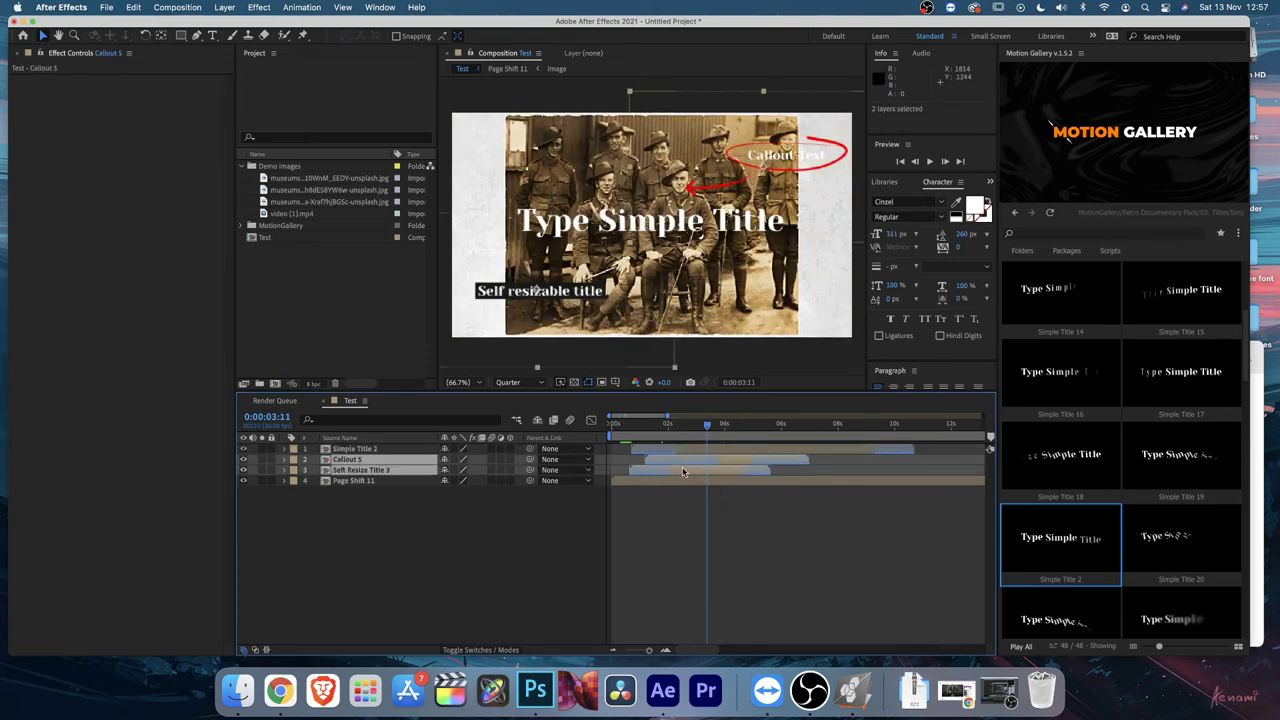
{"action": "key", "text": "Delete"}
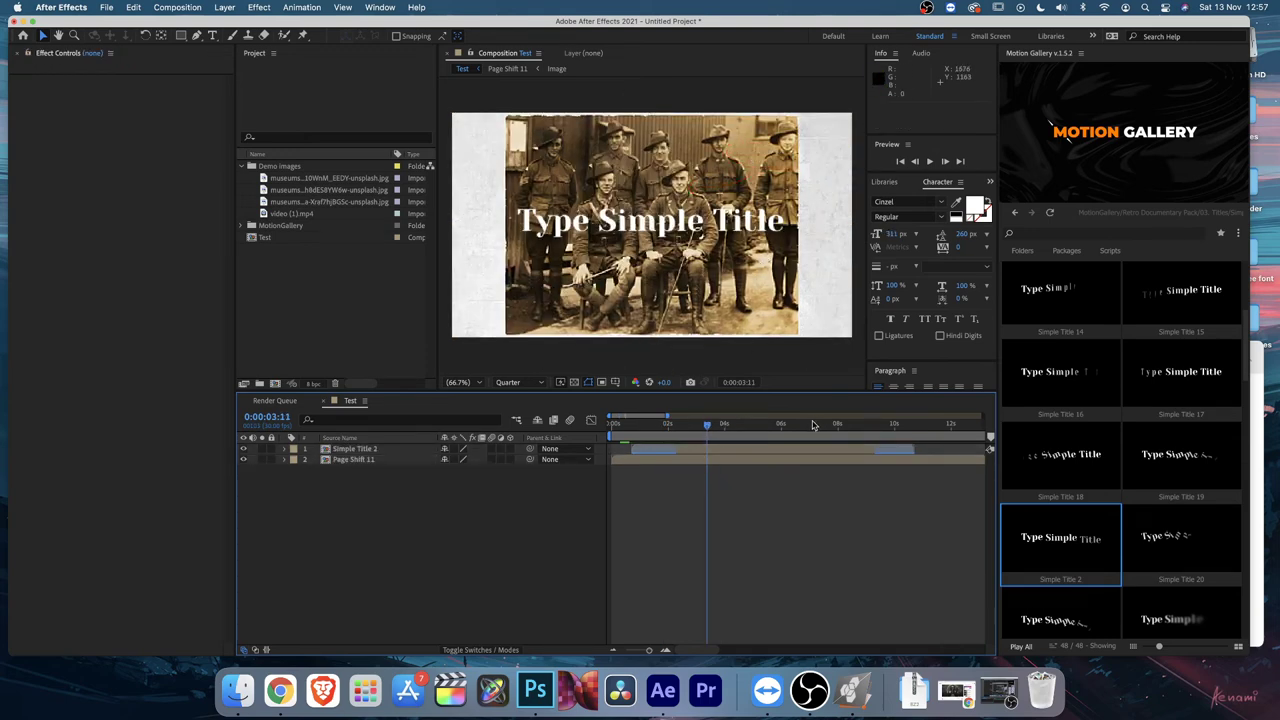
Step: Shrink Simple Title 2 to about 70 percent, keeping it centred over the photo, and preview its animation
{"action": "left_click", "coordinate": [760, 450]}
{"action": "left_click_drag", "start_coordinate": [850, 230], "coordinate": [794, 230]}
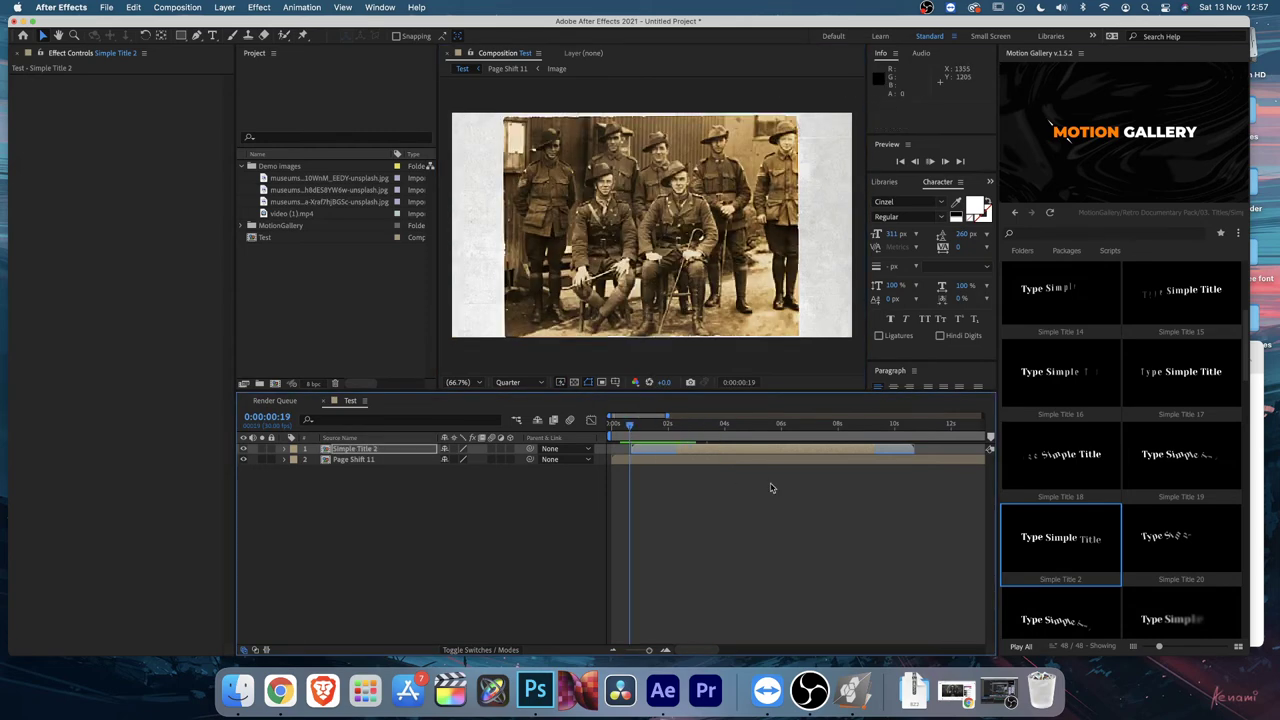
{"action": "key", "text": "space"}
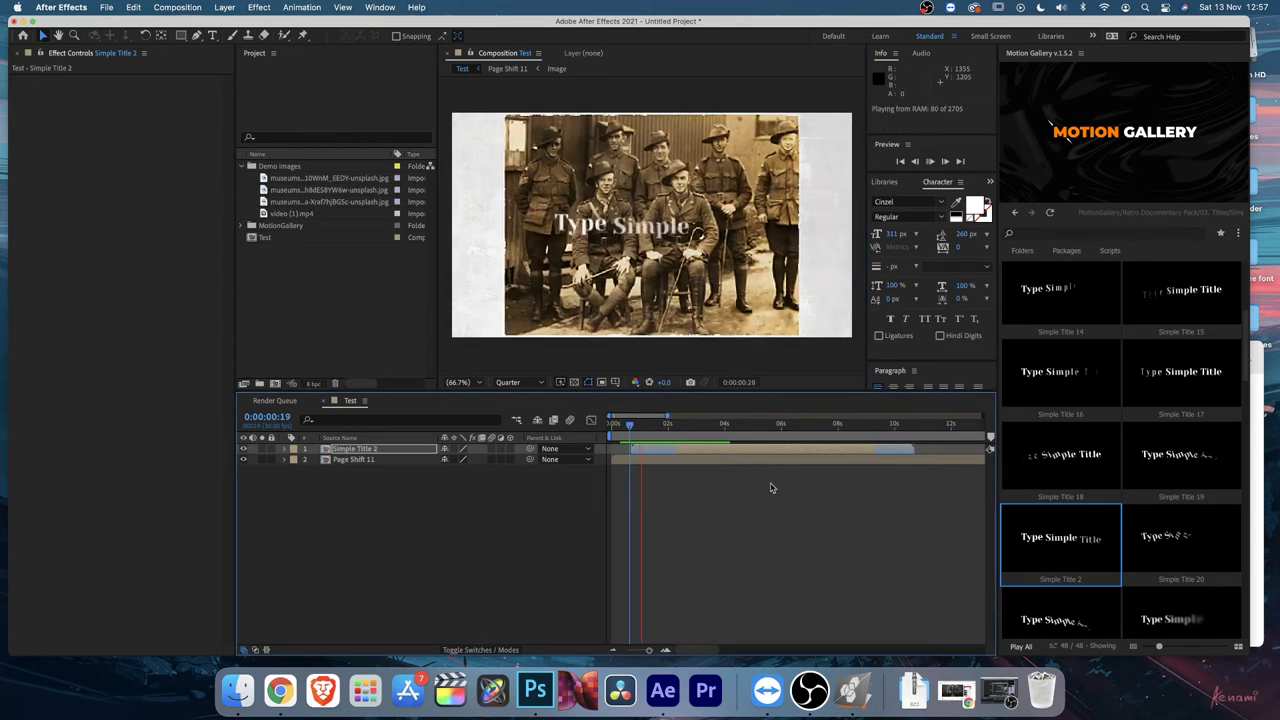
Step: Hide the Page Shift 11 layer, then shrink Simple Title 2 to about half size and place it in the frame's lower-left corner
{"action": "left_click", "coordinate": [675, 460]}
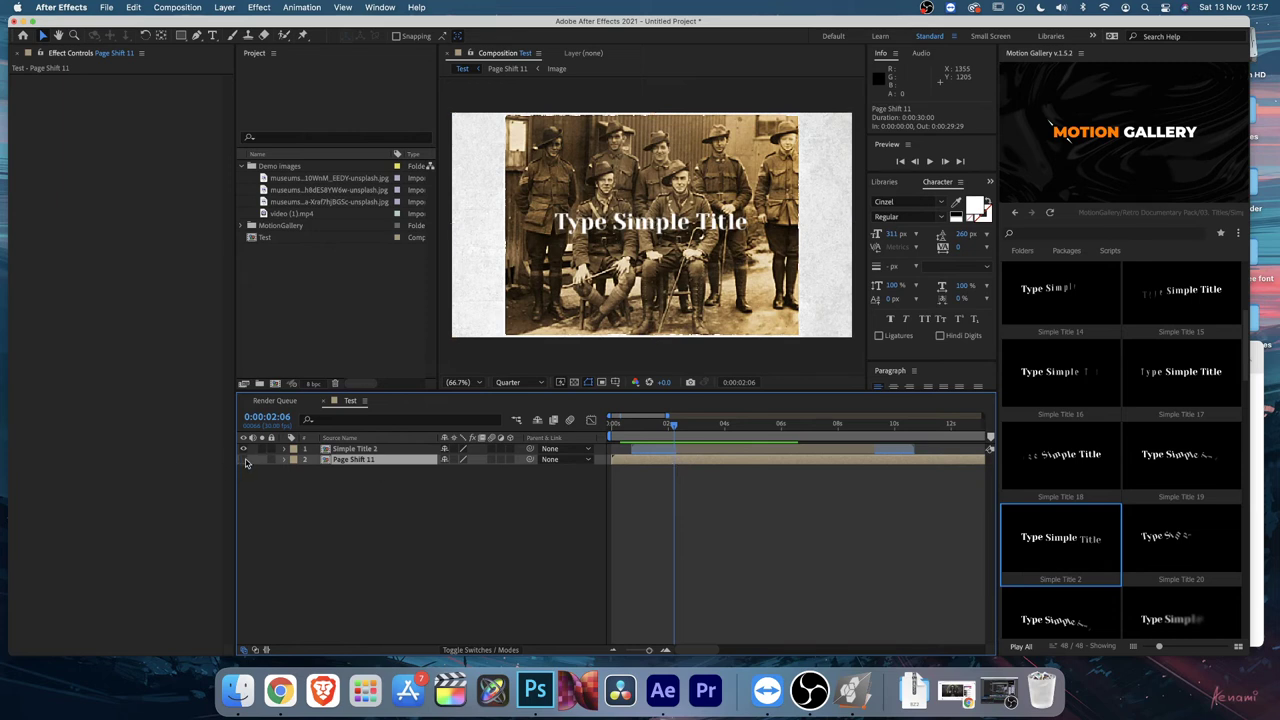
{"action": "left_click", "coordinate": [243, 459]}
{"action": "left_click", "coordinate": [703, 450]}
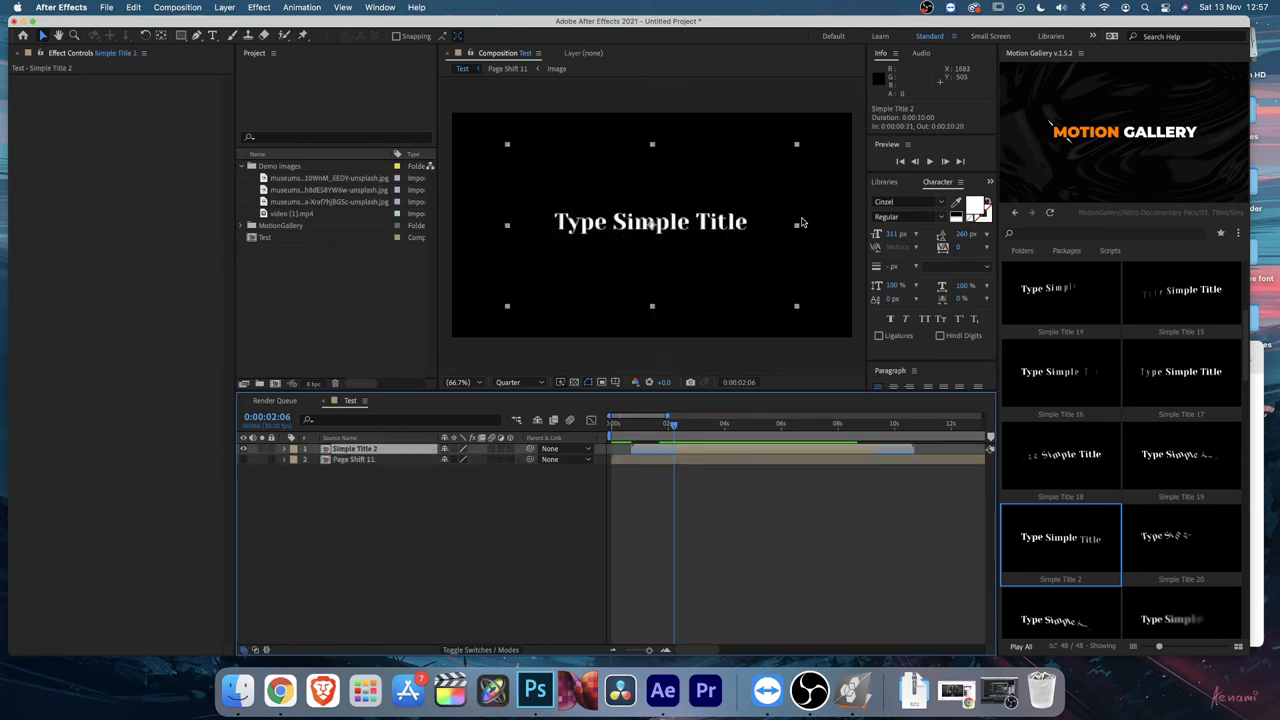
{"action": "left_click_drag", "start_coordinate": [796, 225], "coordinate": [748, 227]}
{"action": "left_click_drag", "start_coordinate": [652, 236], "coordinate": [545, 307]}
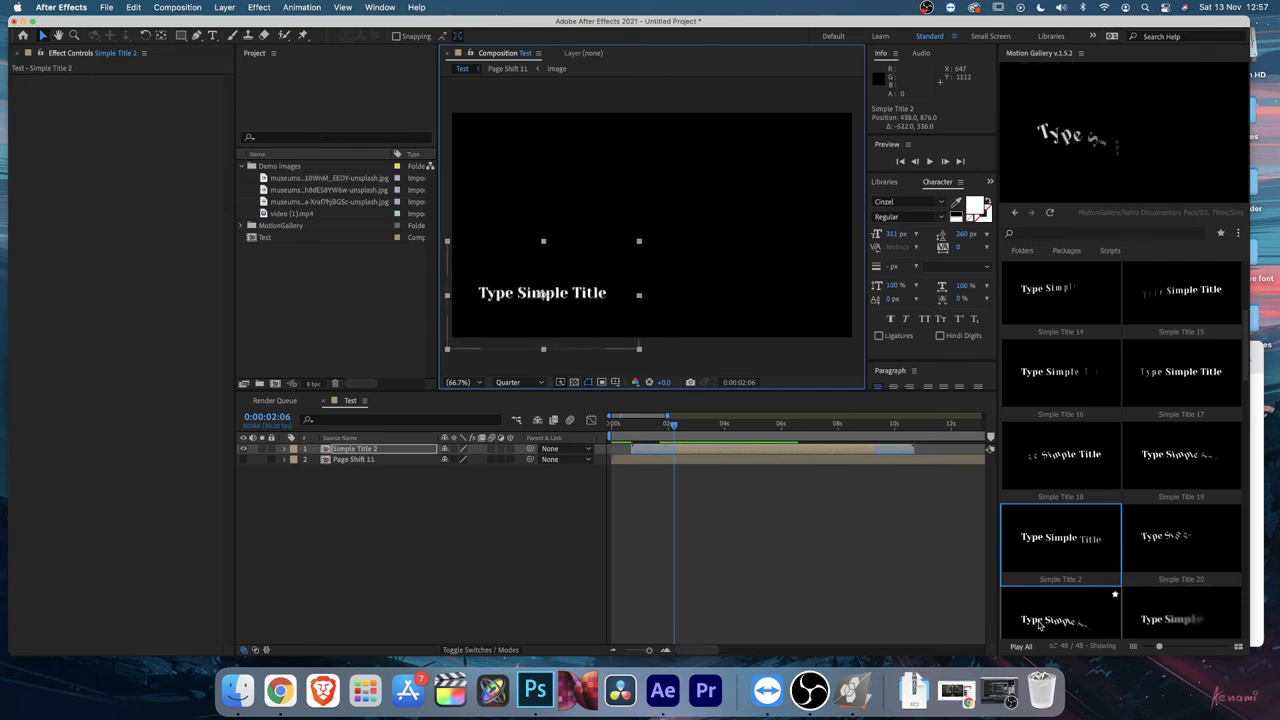
Step: Add Simple Title 16 beneath the Simple Title 2 layer, starting at about 0:00:01:11, and shrink it to sit just under the first title line
{"action": "mouse_move", "coordinate": [1092, 368]}
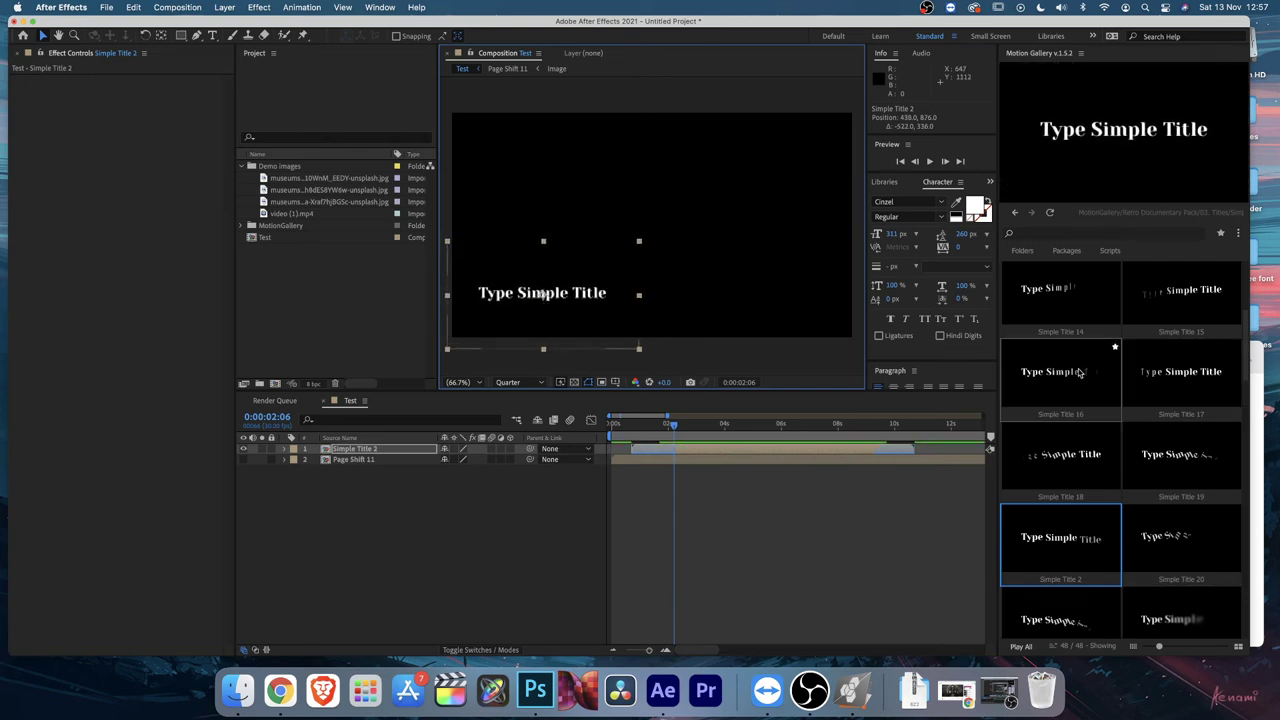
{"action": "double_click", "coordinate": [1080, 372]}
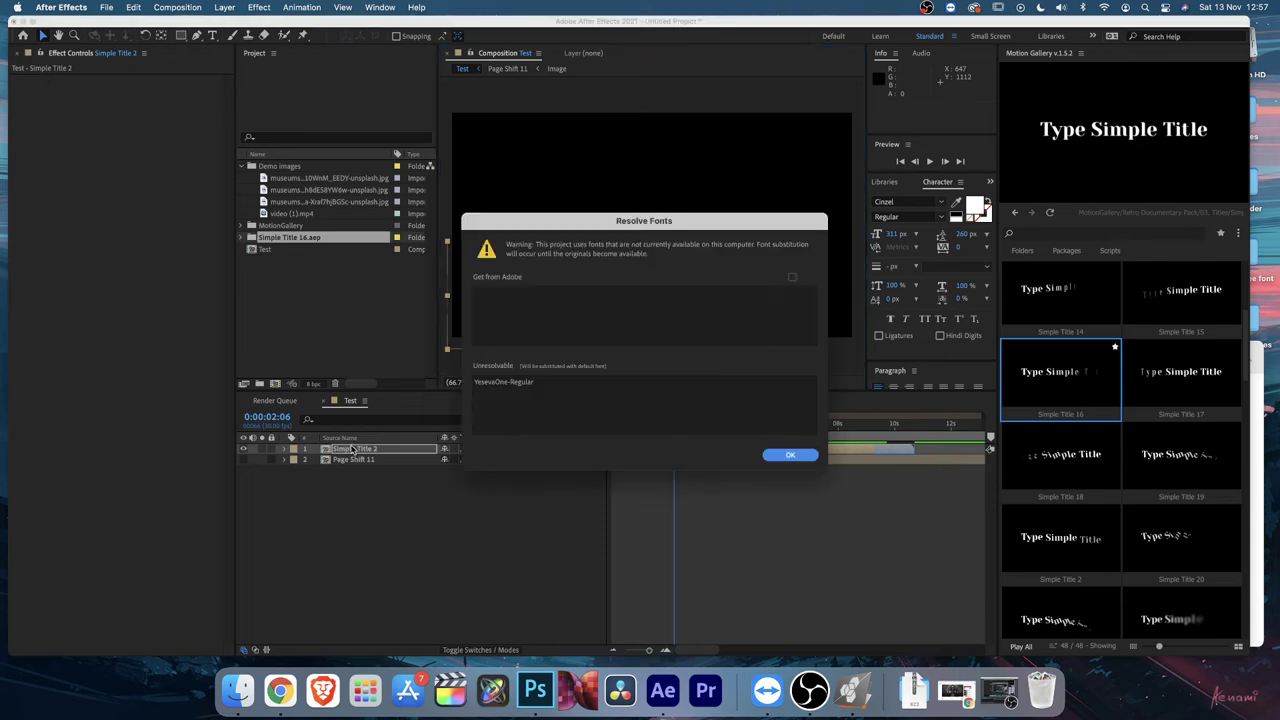
{"action": "left_click", "coordinate": [790, 455]}
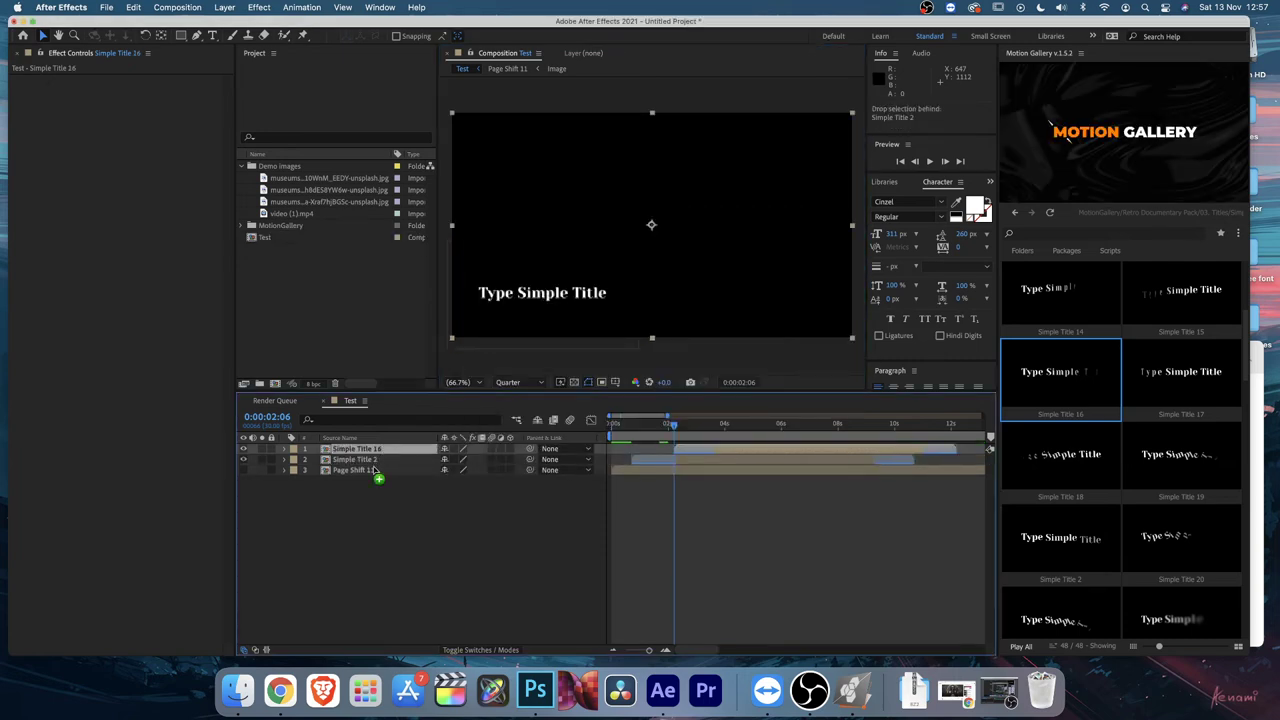
{"action": "left_click_drag", "start_coordinate": [718, 466], "coordinate": [694, 464]}
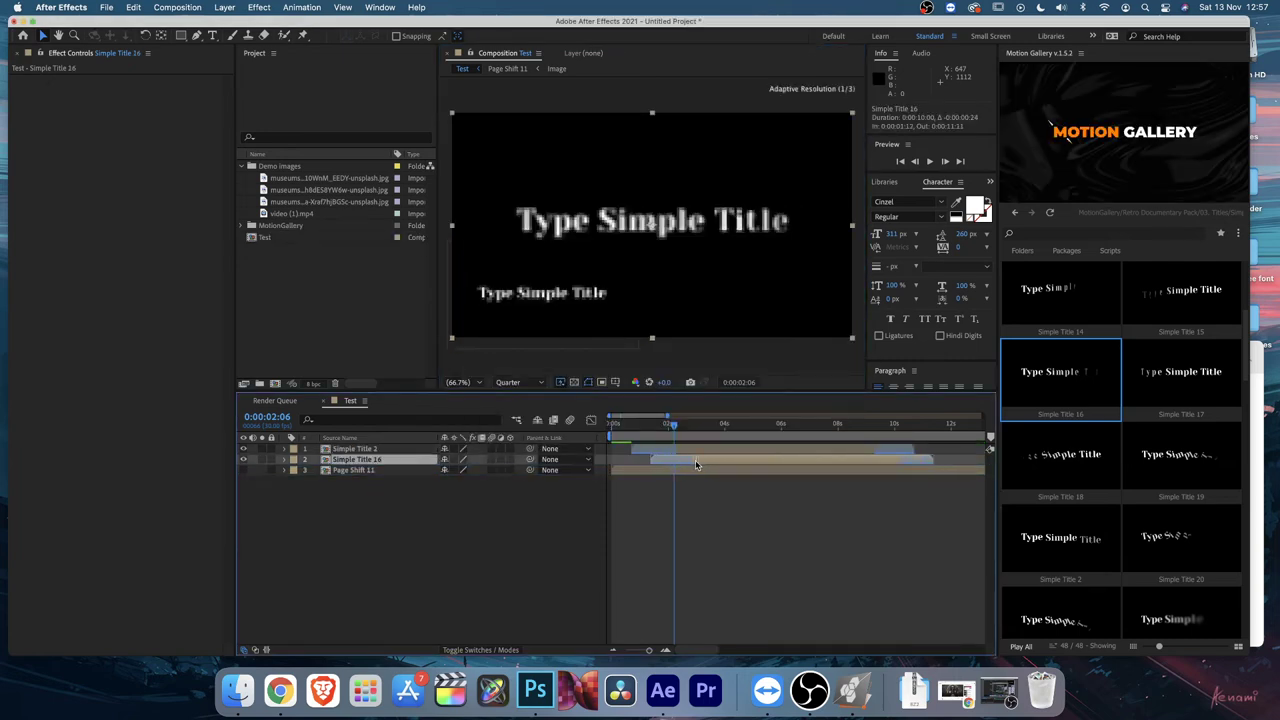
{"action": "left_click_drag", "start_coordinate": [854, 232], "coordinate": [538, 323]}
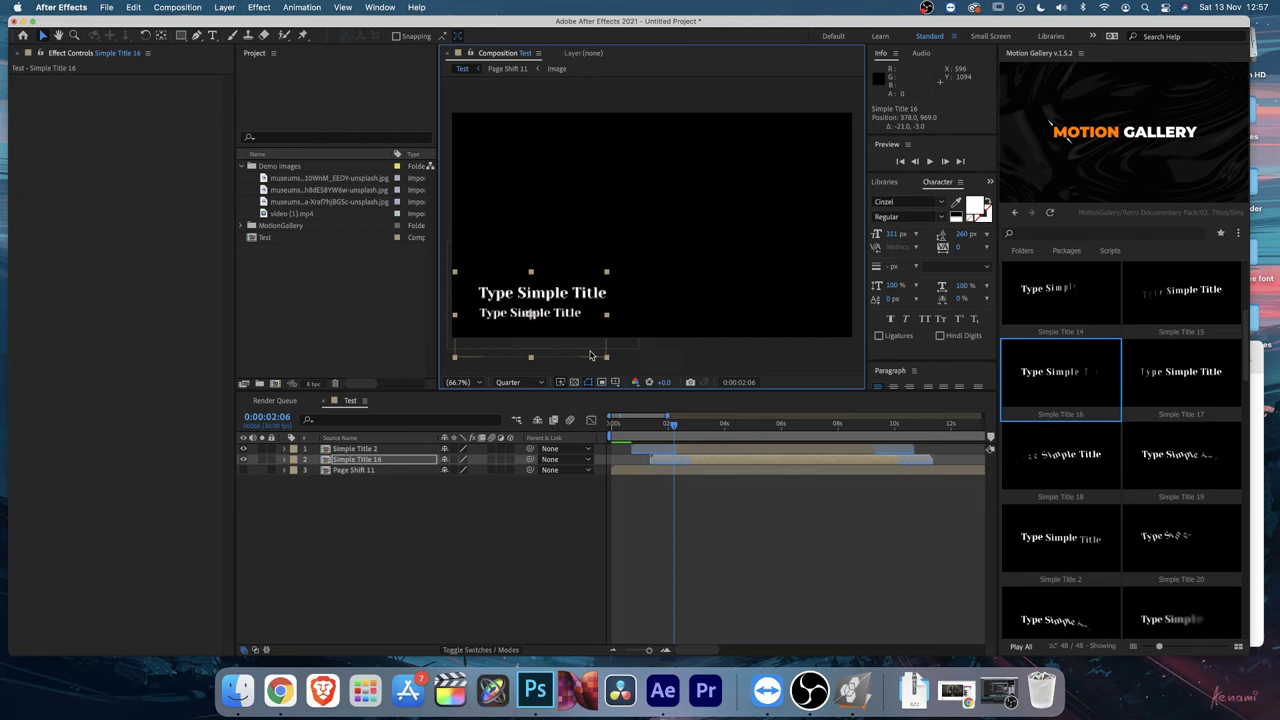
Step: Change the text inside Simple Title 2 to "Type Name here" and return to the Test composition
{"action": "left_click", "coordinate": [687, 449]}
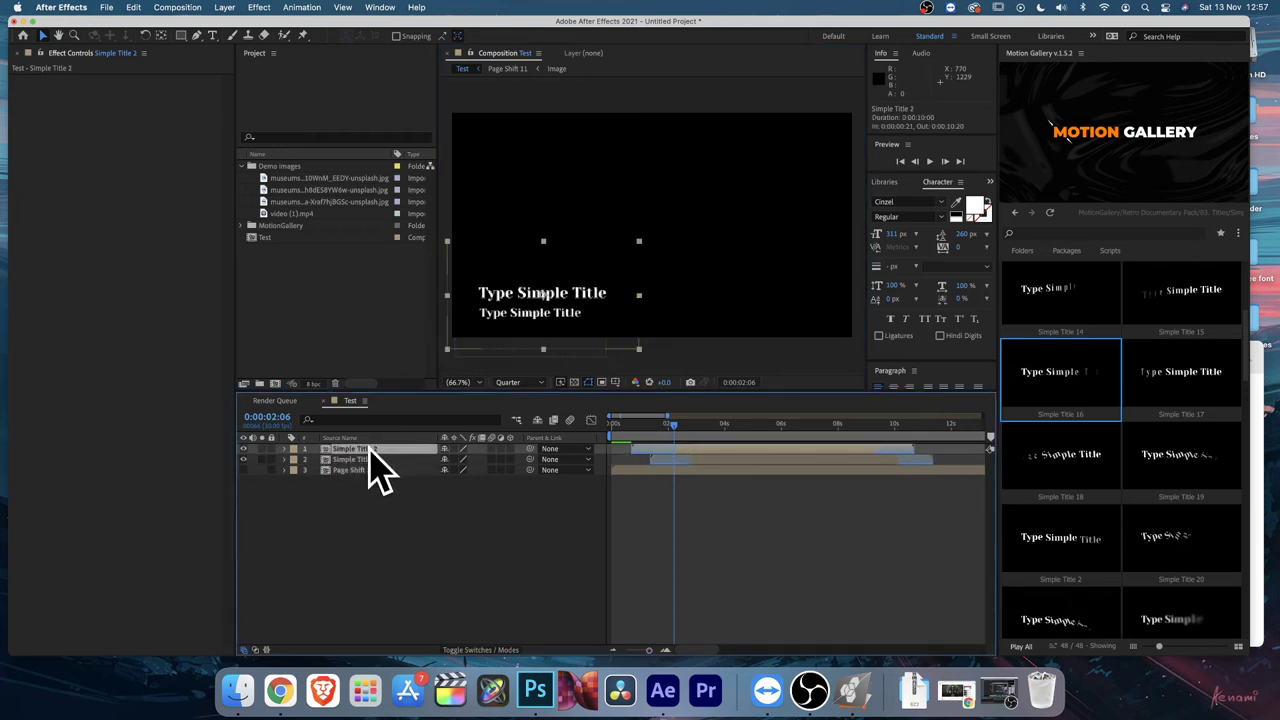
{"action": "double_click", "coordinate": [372, 449]}
{"action": "double_click", "coordinate": [648, 228]}
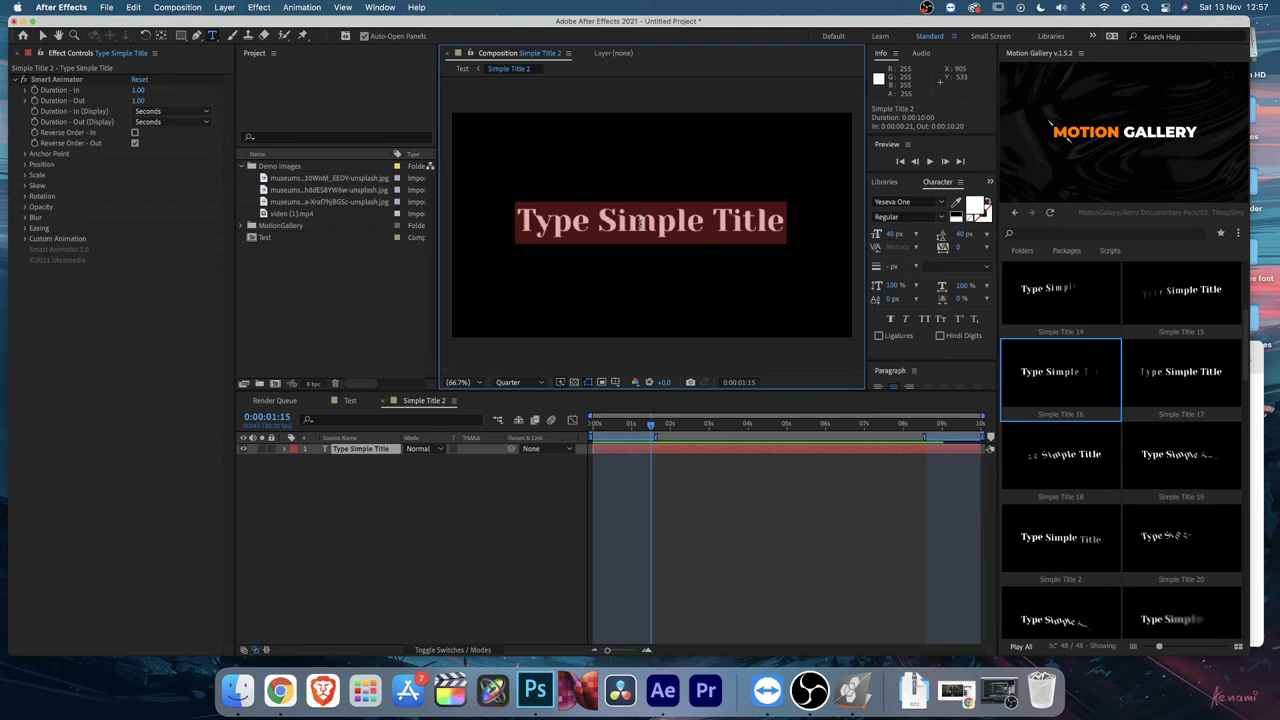
{"action": "type", "text": "Type Name here"}
{"action": "key", "text": "KP_Enter"}
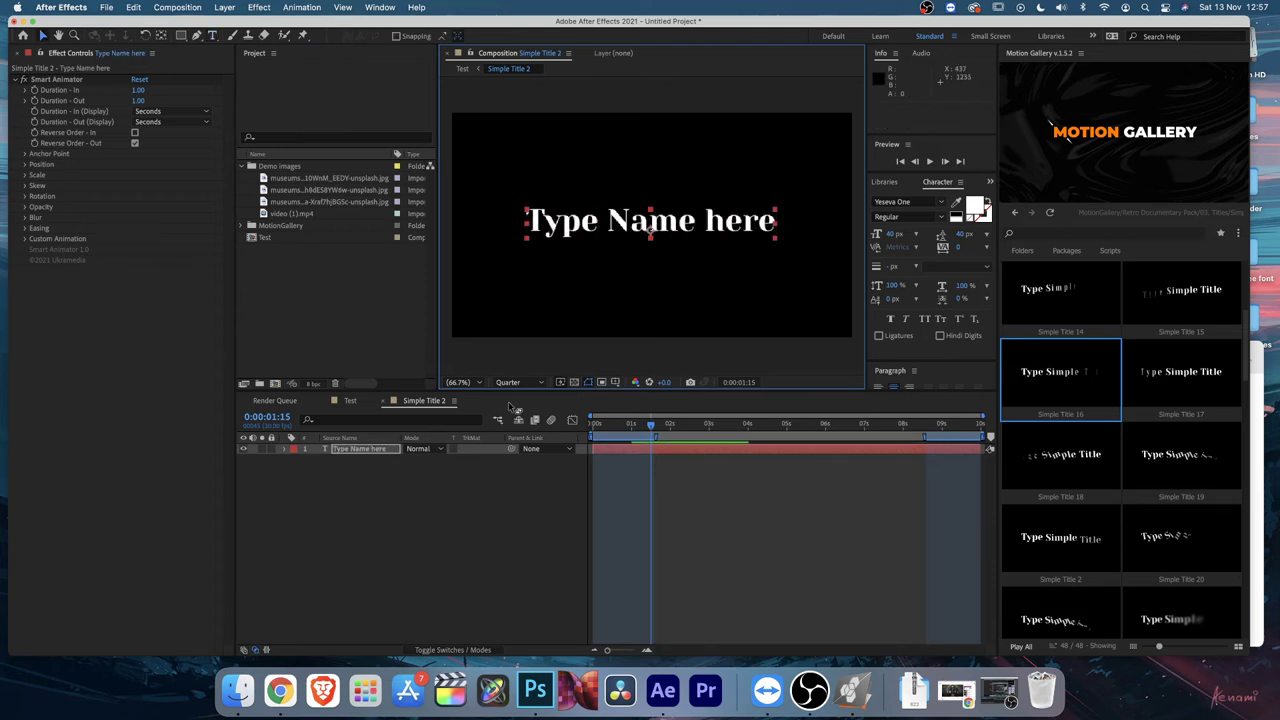
{"action": "left_click", "coordinate": [383, 401]}
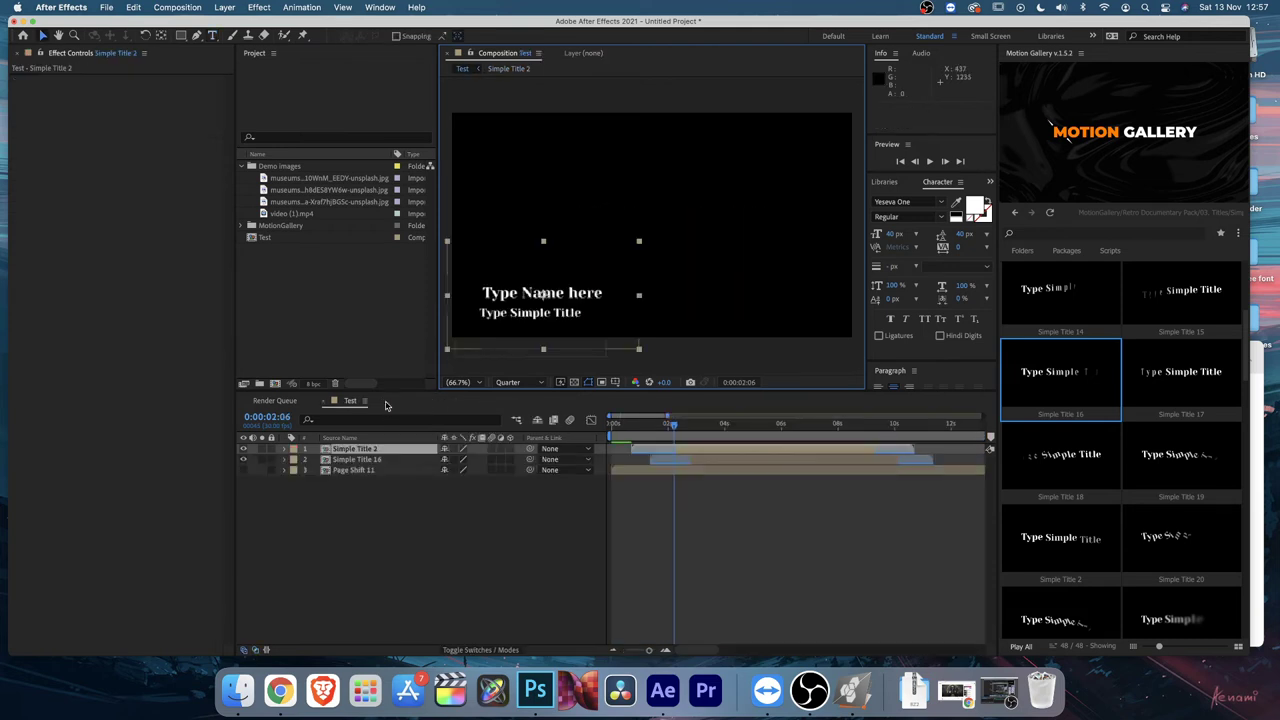
Step: Change the text inside Simple Title 16 to "Type designation" and preview the two-line title in the Test composition
{"action": "double_click", "coordinate": [369, 470]}
{"action": "left_click", "coordinate": [410, 401]}
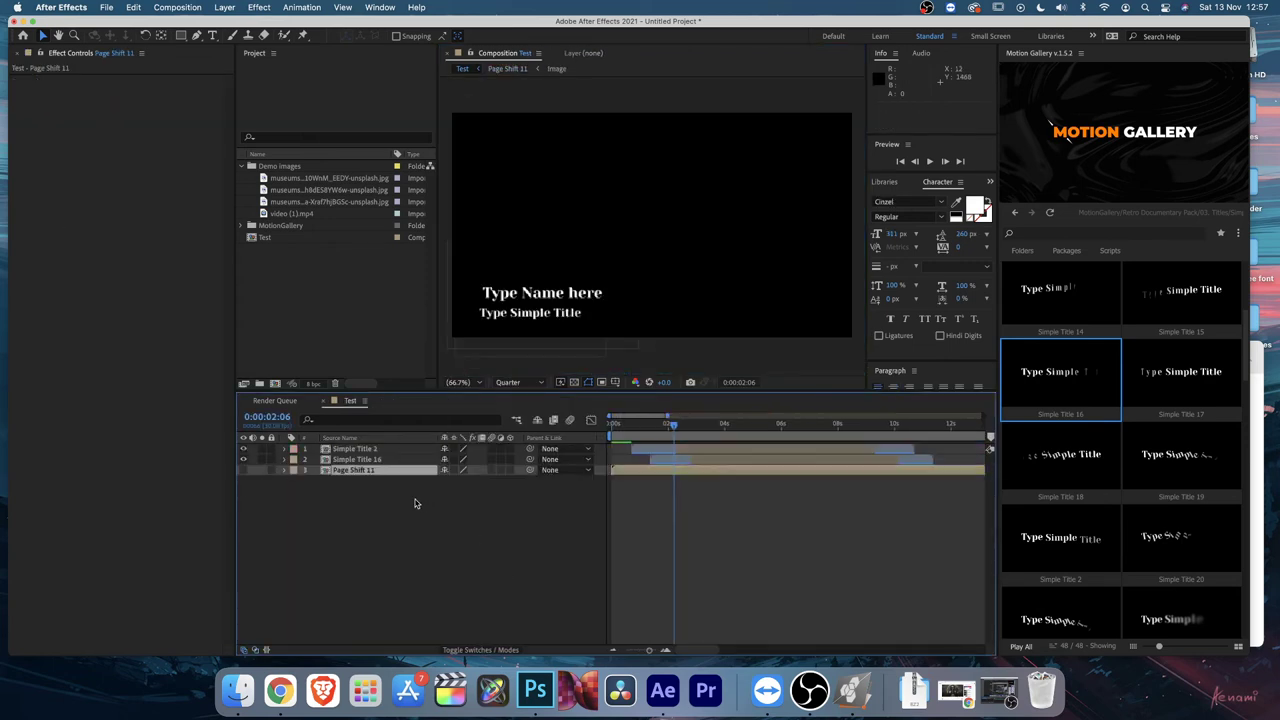
{"action": "double_click", "coordinate": [357, 459]}
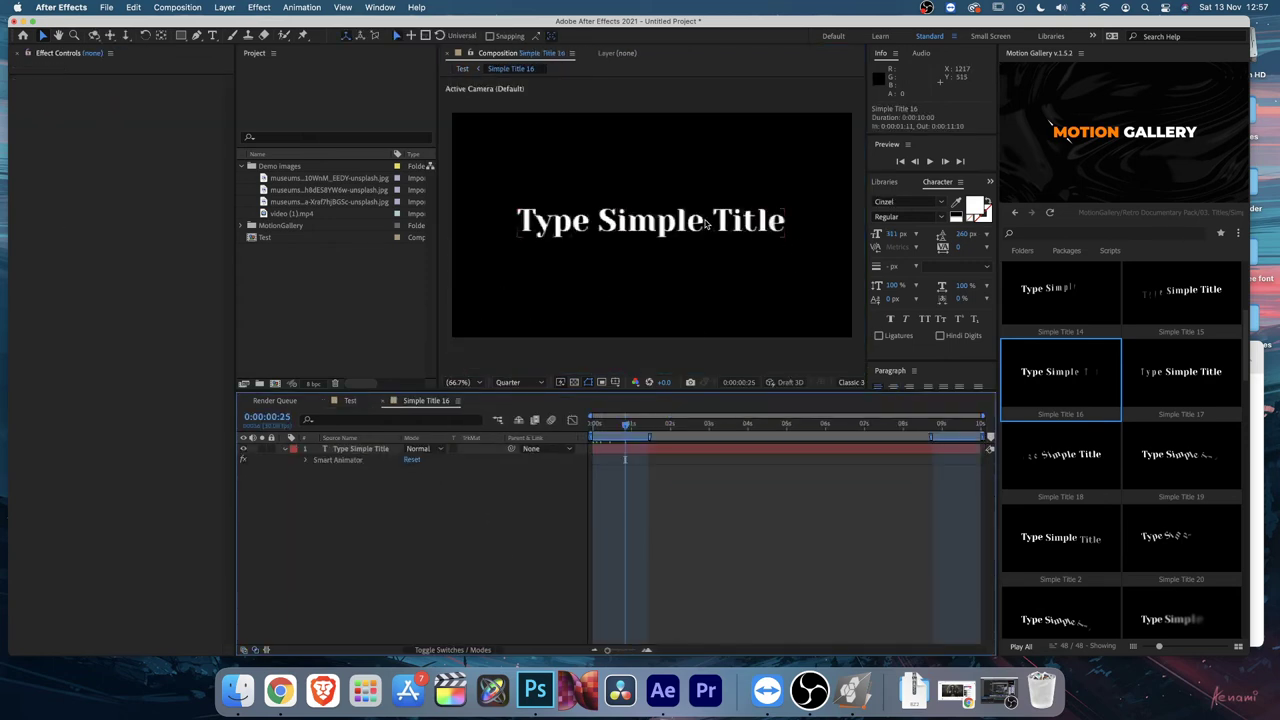
{"action": "double_click", "coordinate": [704, 220]}
{"action": "type", "text": "Type"}
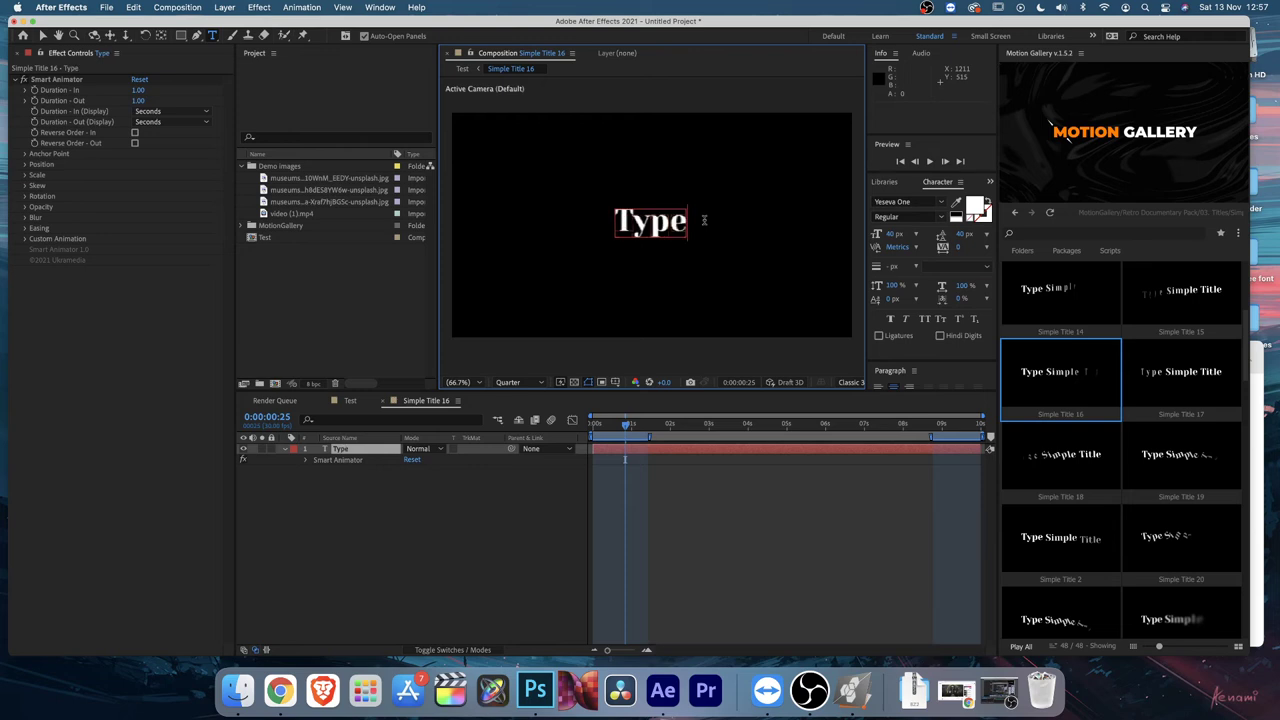
{"action": "type", "text": " designation"}
{"action": "key", "text": "super+w"}
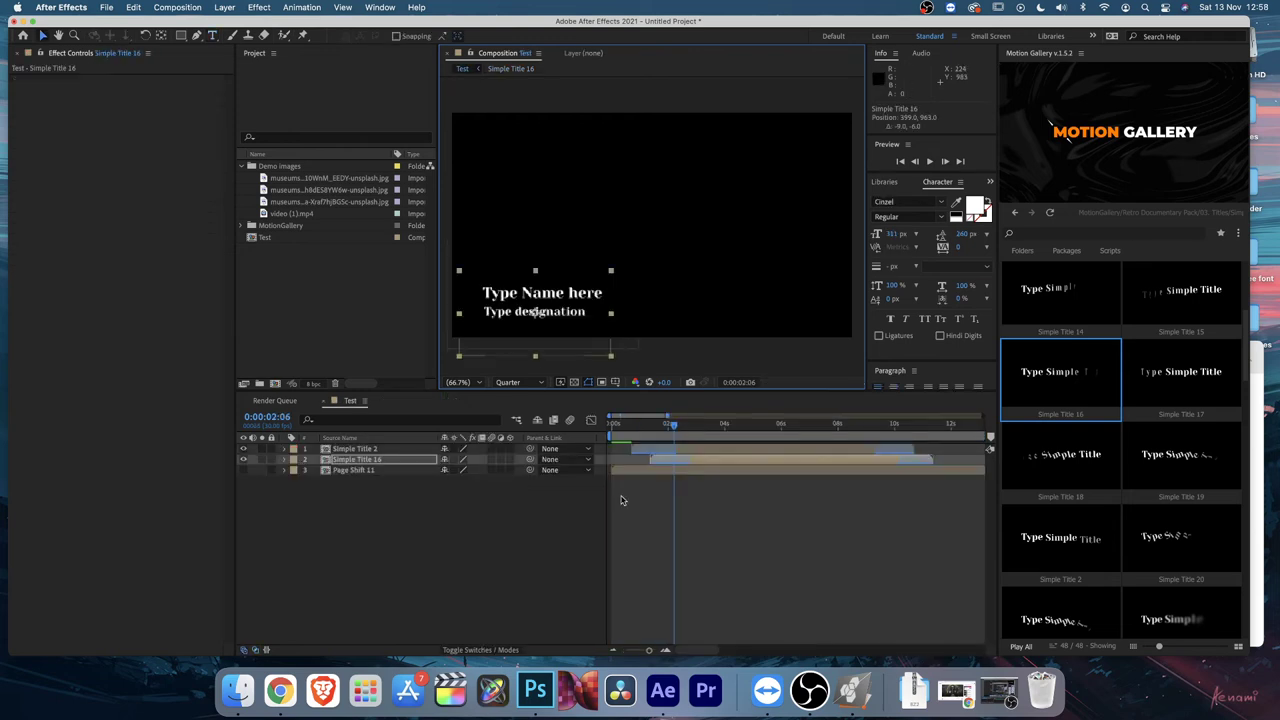
{"action": "key", "text": "space"}
{"action": "left_click", "coordinate": [686, 557]}
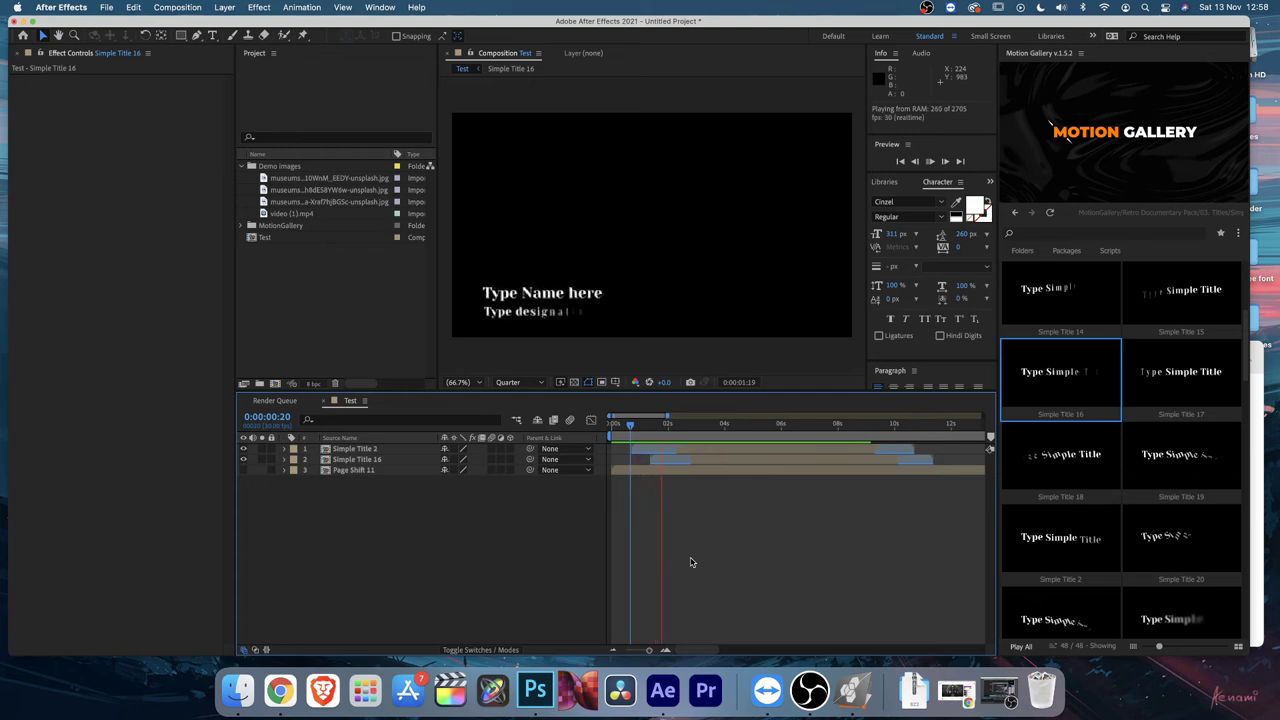
Step: Shorten Simple Title 2 and Simple Title 16 together so they end at about five seconds, and preview their closing animation
{"action": "left_click", "coordinate": [868, 460]}
{"action": "left_click", "coordinate": [868, 450], "text": "shift"}
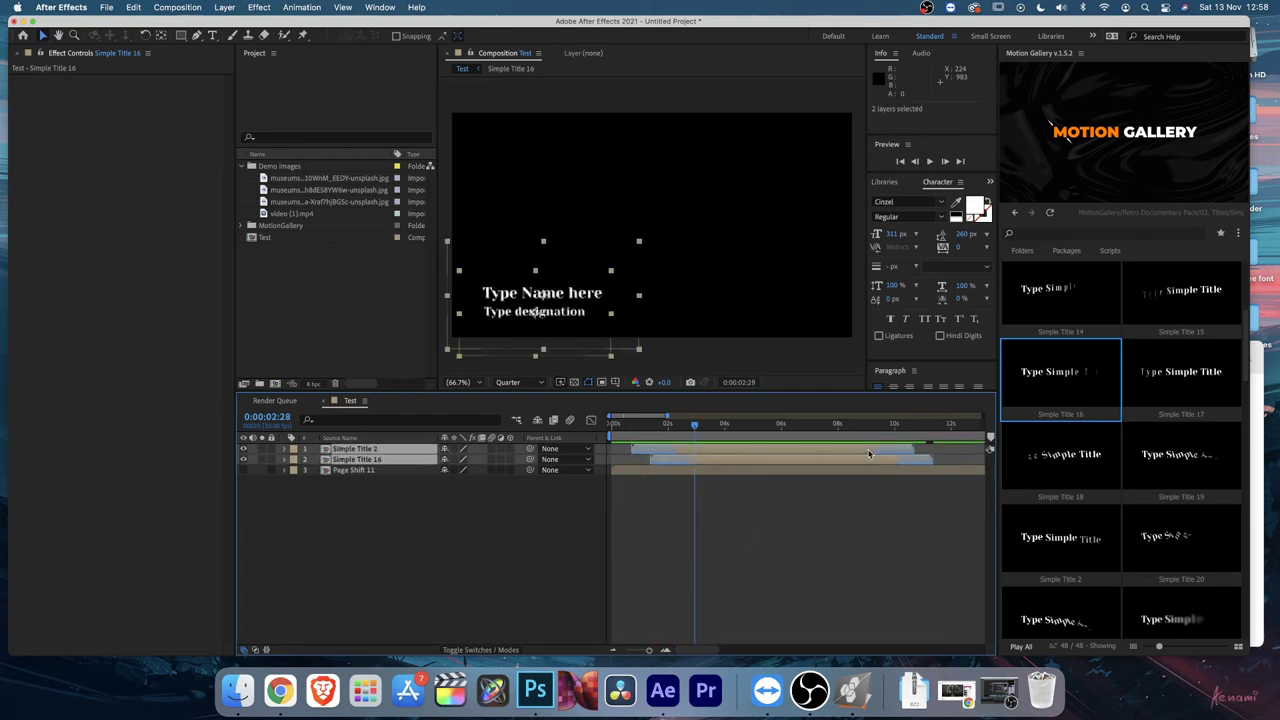
{"action": "left_click_drag", "start_coordinate": [912, 449], "coordinate": [738, 462]}
{"action": "left_click", "coordinate": [763, 517]}
{"action": "left_click", "coordinate": [754, 503]}
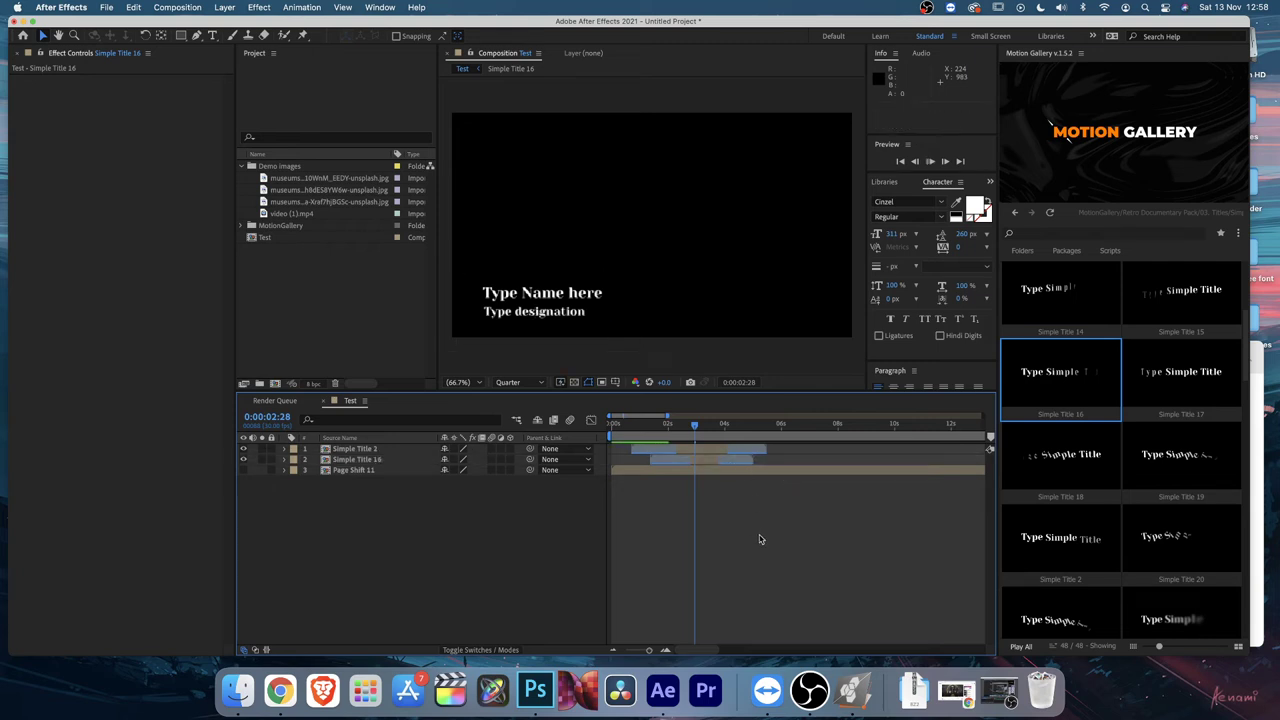
{"action": "key", "text": "space"}
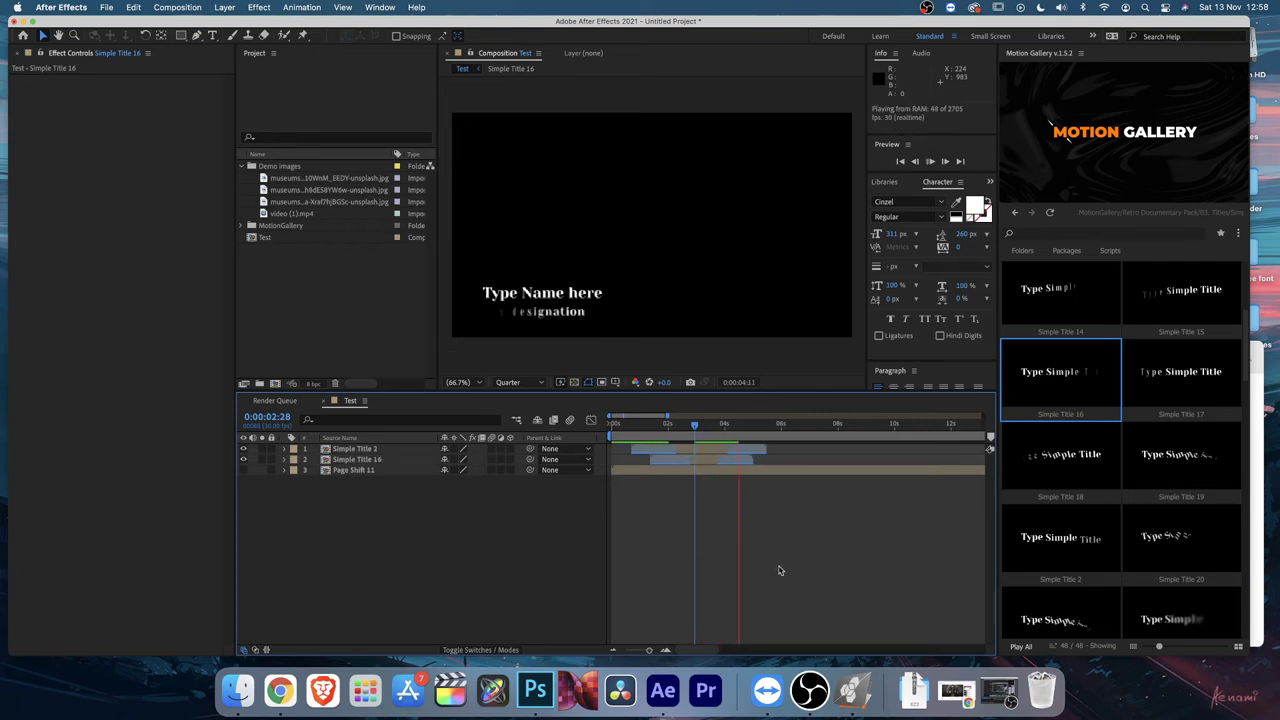
{"action": "key", "text": "space"}
{"action": "left_click", "coordinate": [701, 430]}
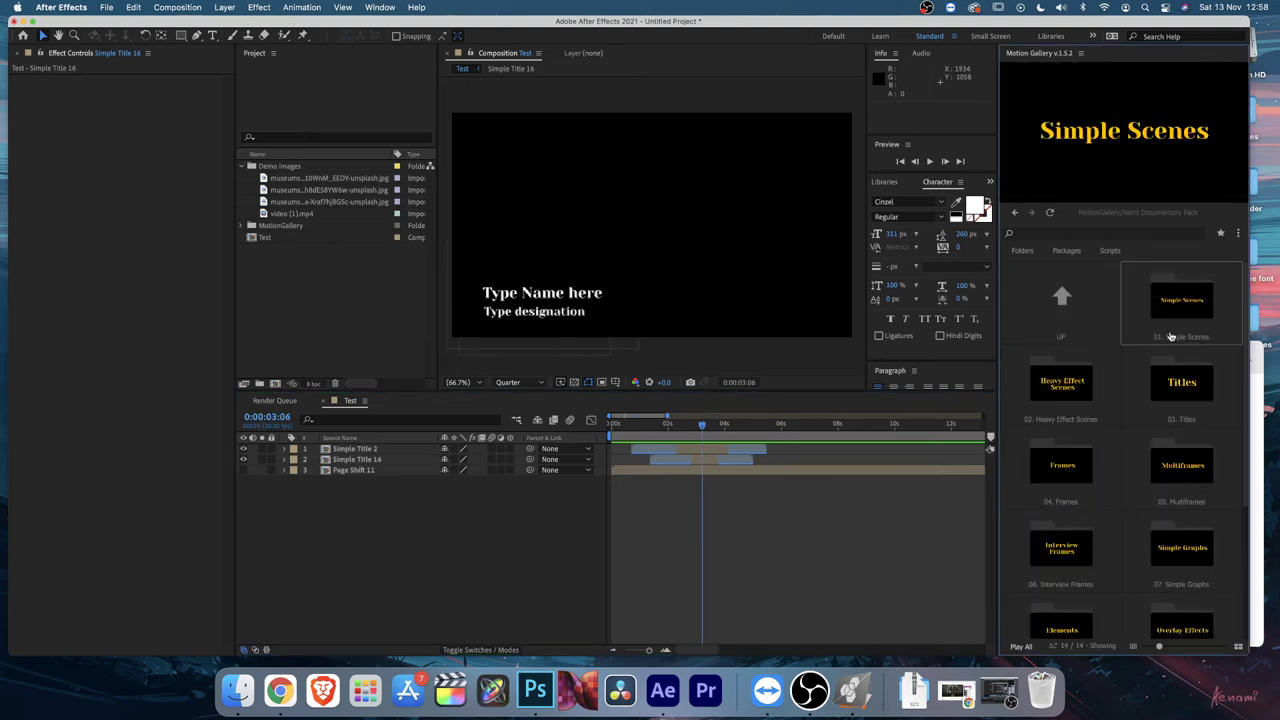
Step: Browse the templates in the pack's Multiframes and Interview Frames folders
{"action": "double_click", "coordinate": [1183, 477]}
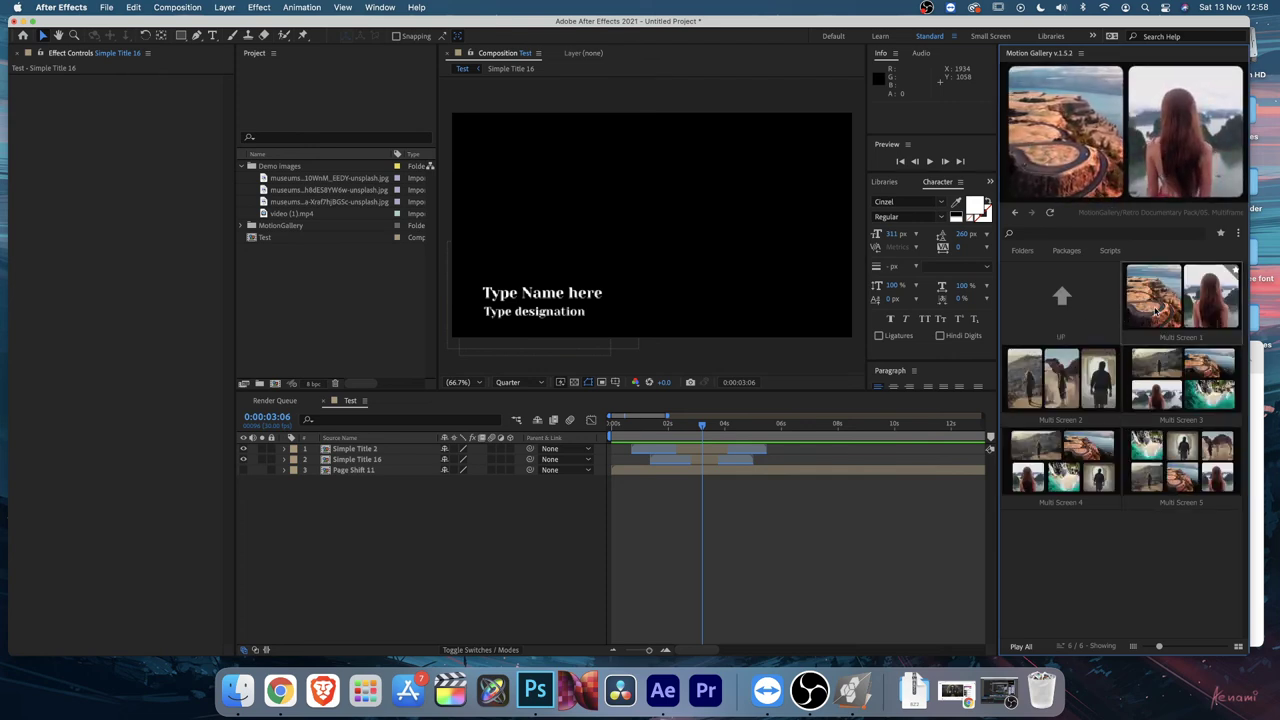
{"action": "double_click", "coordinate": [1090, 320]}
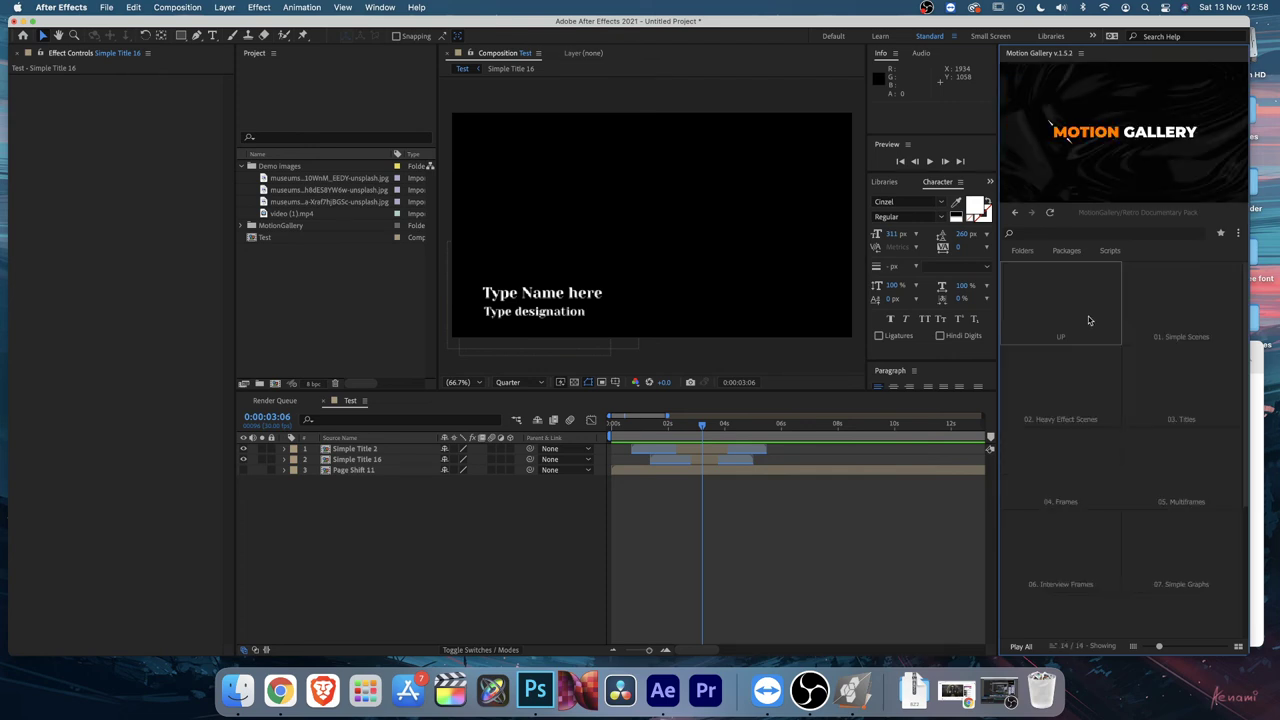
{"action": "scroll", "coordinate": [1123, 566], "scroll_direction": "down", "scroll_amount": 2}
{"action": "double_click", "coordinate": [1096, 474]}
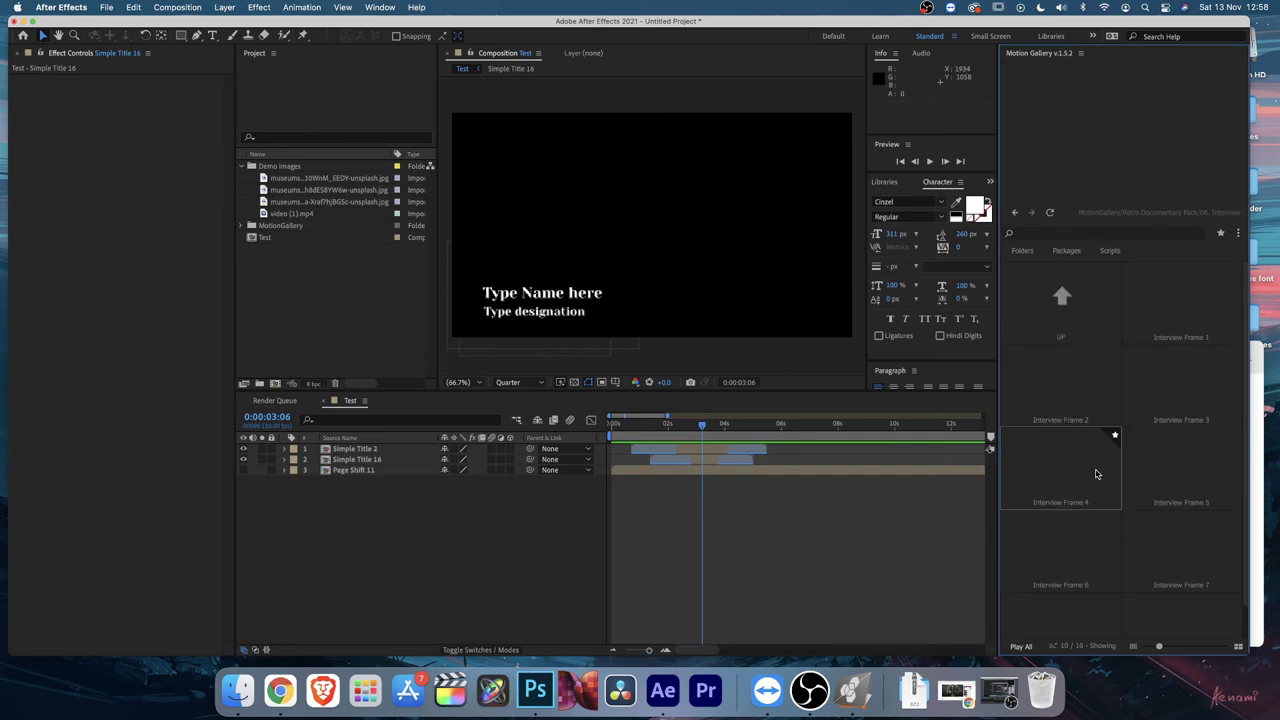
{"action": "double_click", "coordinate": [1080, 302]}
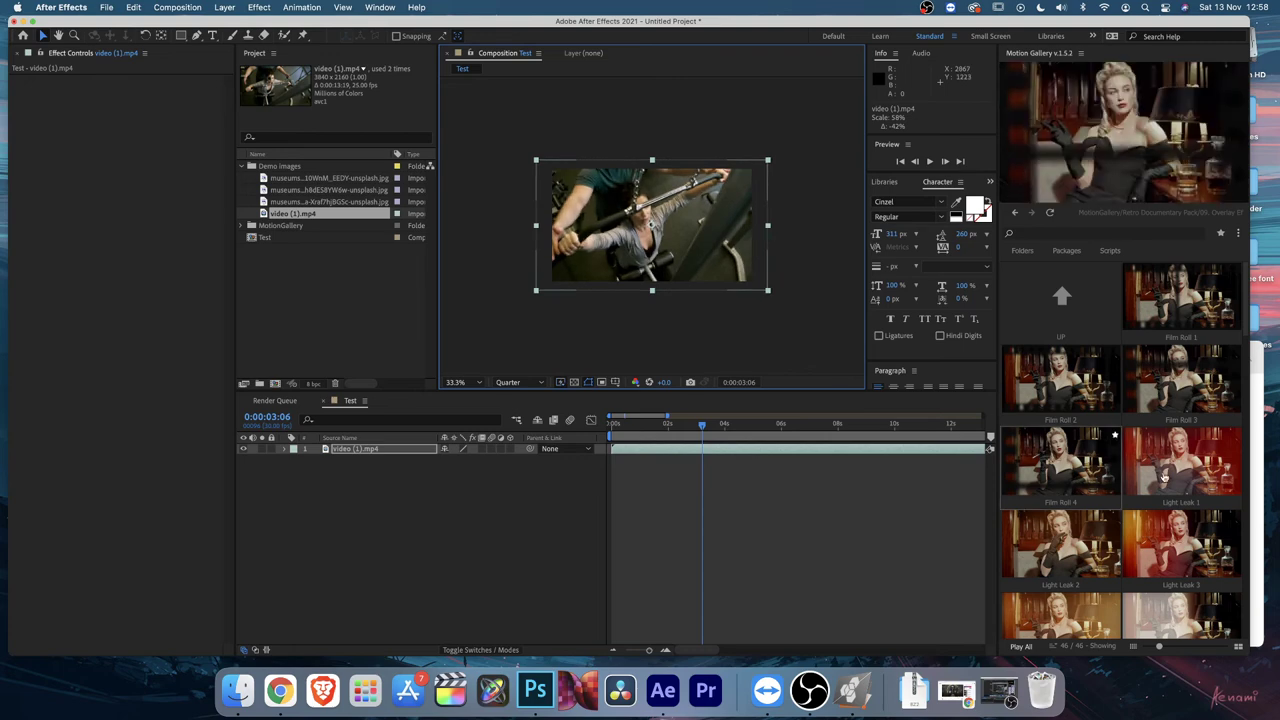
Step: Browse the Overlay Effects templates and add VHS Looks 1 above video (1).mp4 at the start of the Test composition
{"action": "scroll", "coordinate": [1163, 478], "scroll_direction": "down", "scroll_amount": 8}
{"action": "left_click", "coordinate": [751, 520]}
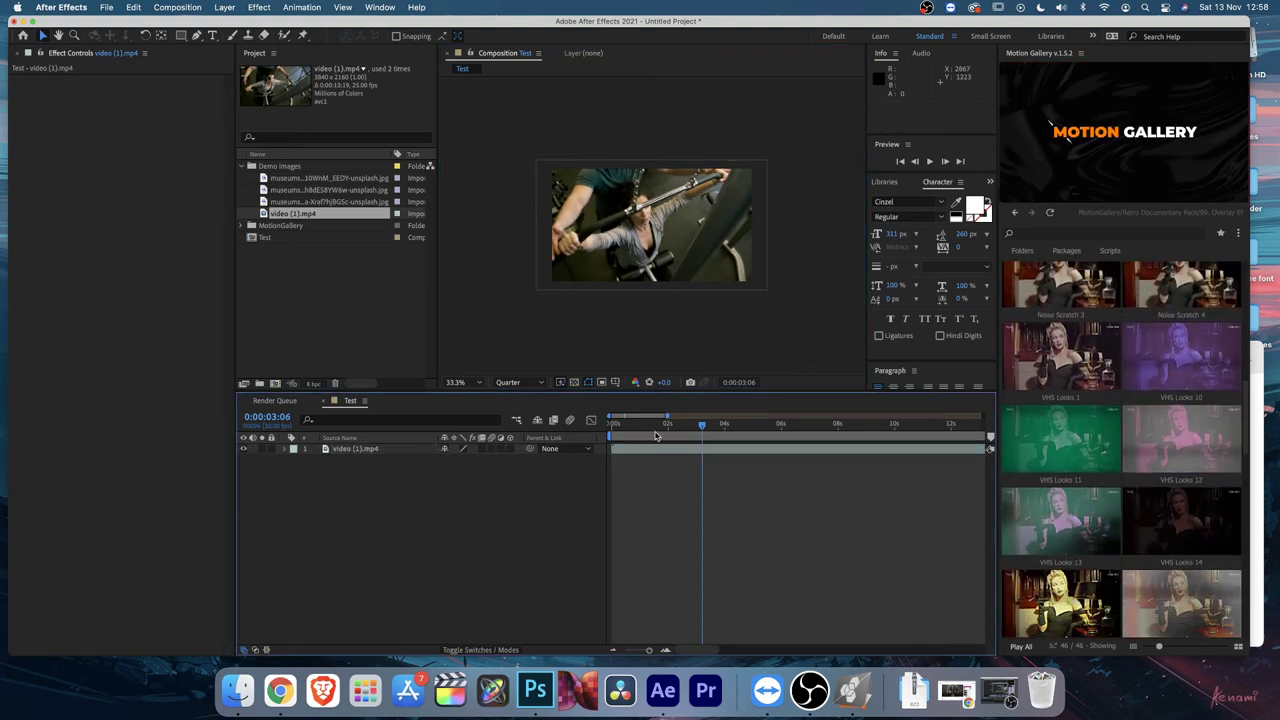
{"action": "left_click", "coordinate": [610, 436]}
{"action": "mouse_move", "coordinate": [1160, 480]}
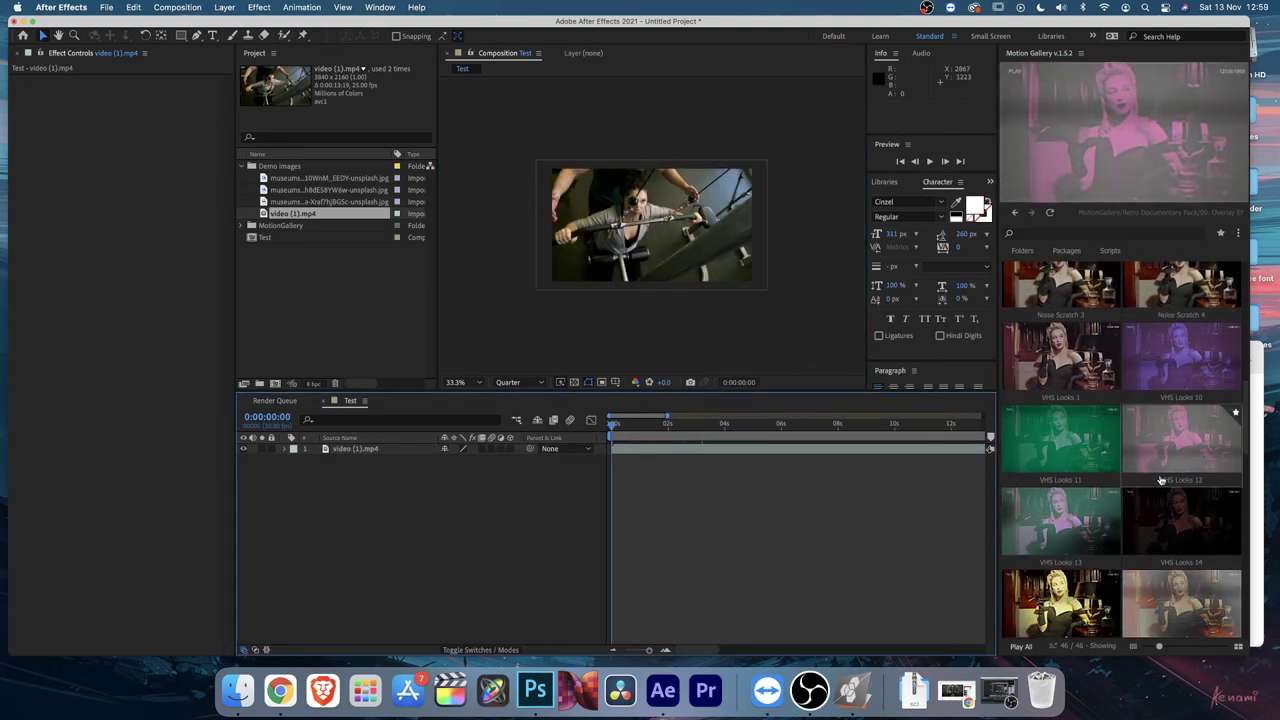
{"action": "scroll", "coordinate": [1160, 480], "scroll_direction": "down", "scroll_amount": 2}
{"action": "scroll", "coordinate": [1161, 476], "scroll_direction": "up", "scroll_amount": 5}
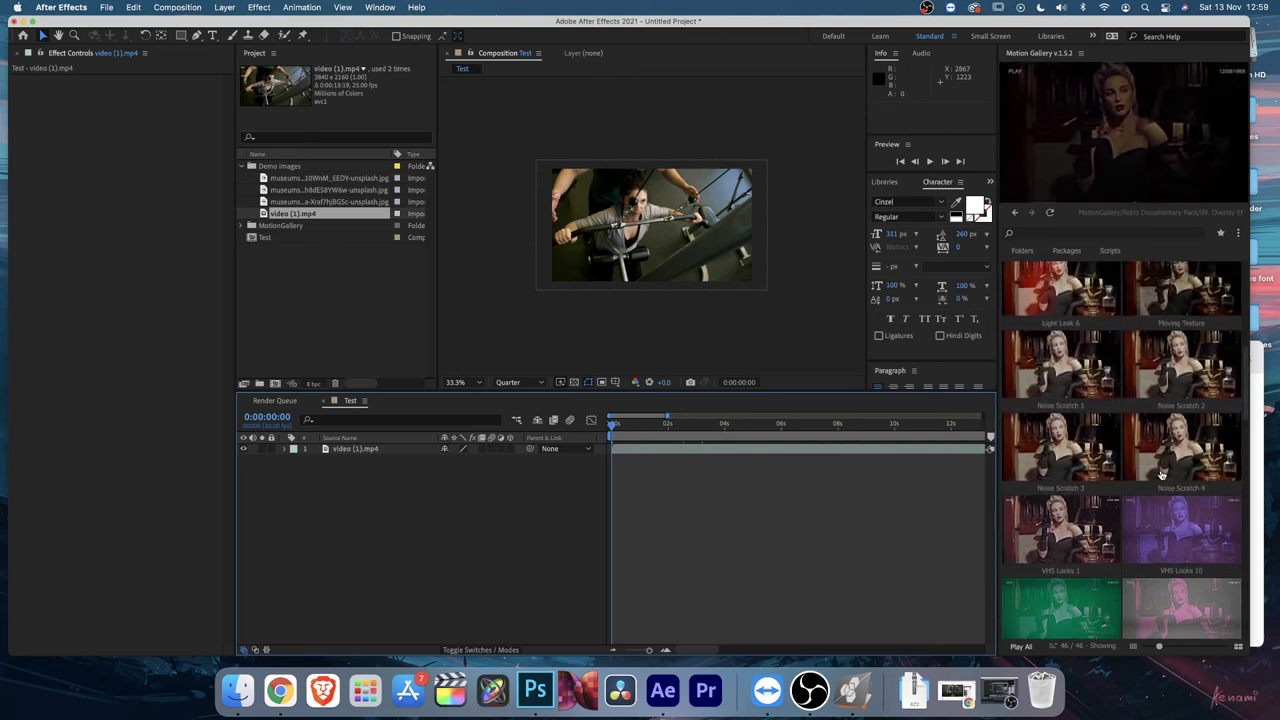
{"action": "scroll", "coordinate": [1161, 476], "scroll_direction": "down", "scroll_amount": 2}
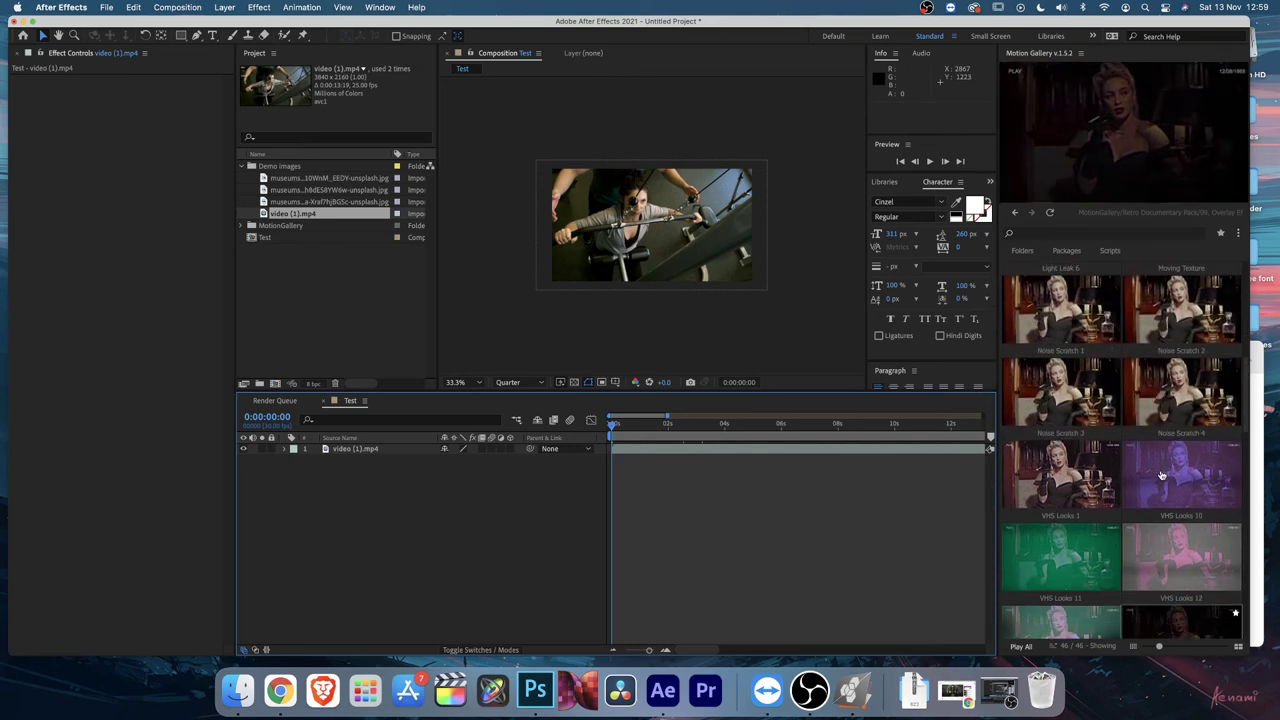
{"action": "left_click", "coordinate": [1070, 481]}
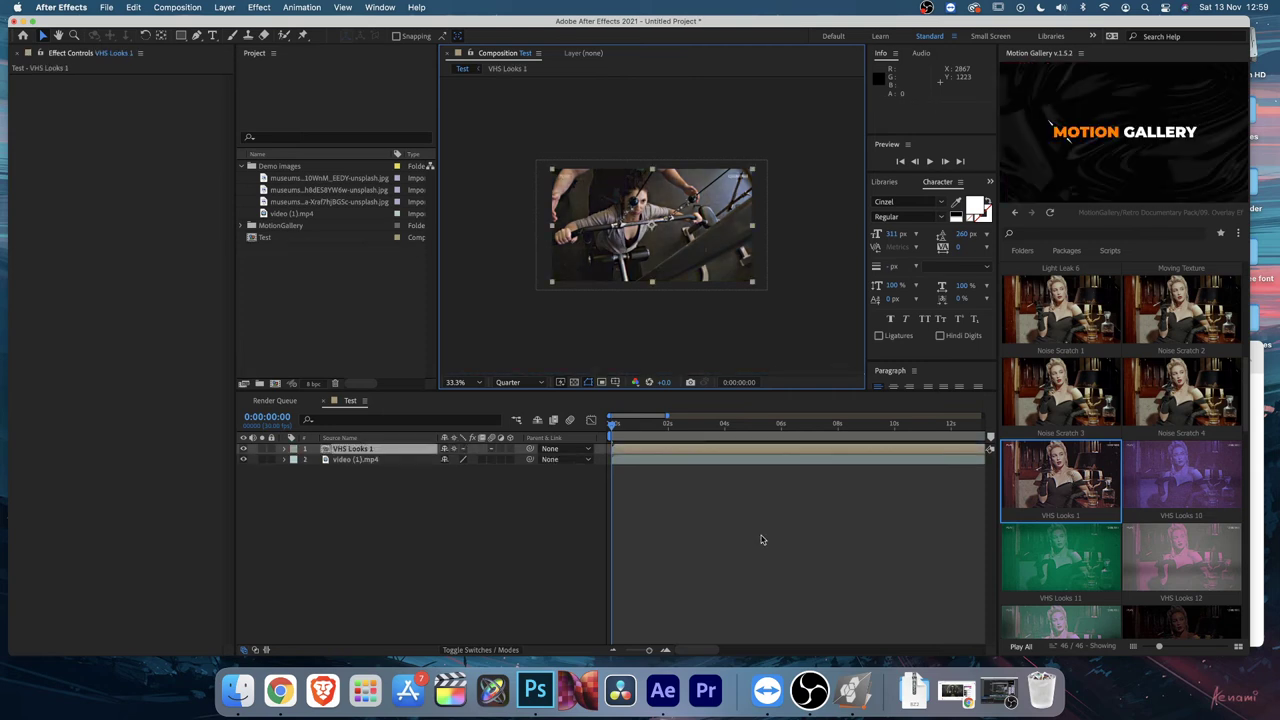
Step: Set the composition preview resolution to Half and play back the video with the VHS Looks 1 overlay
{"action": "key", "text": "period"}
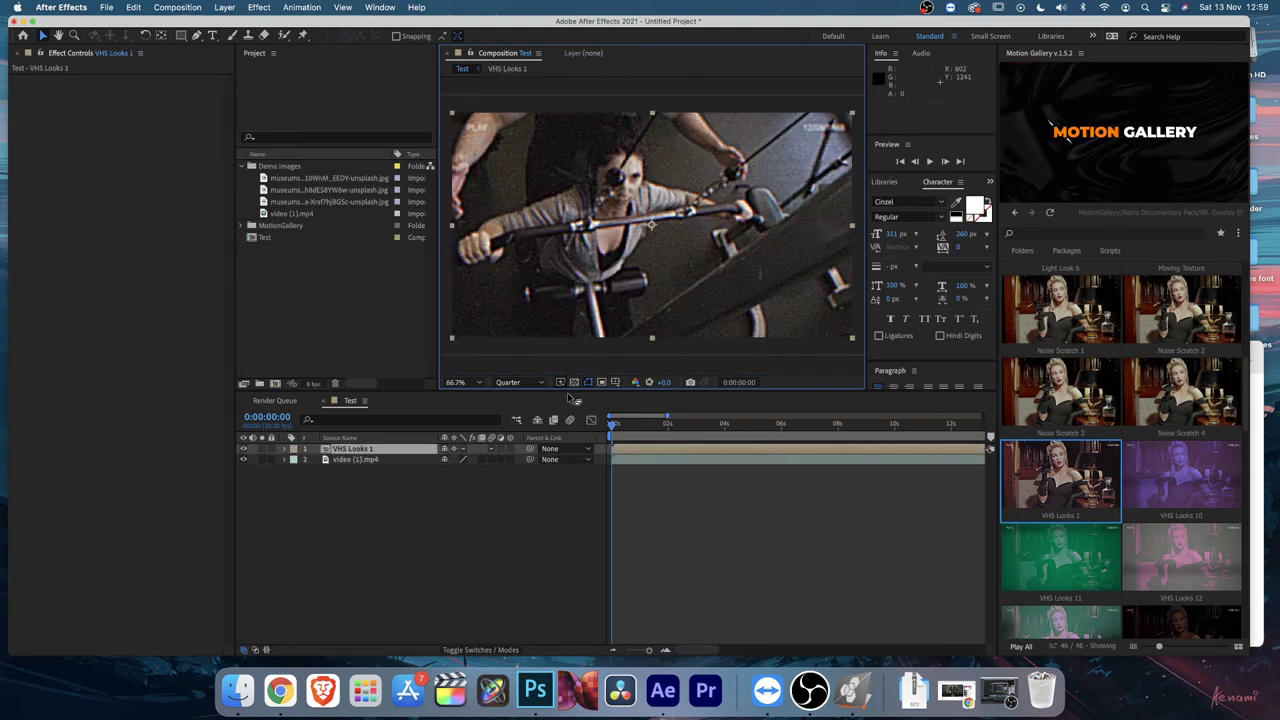
{"action": "left_click", "coordinate": [519, 382]}
{"action": "left_click", "coordinate": [515, 421]}
{"action": "key", "text": "space"}
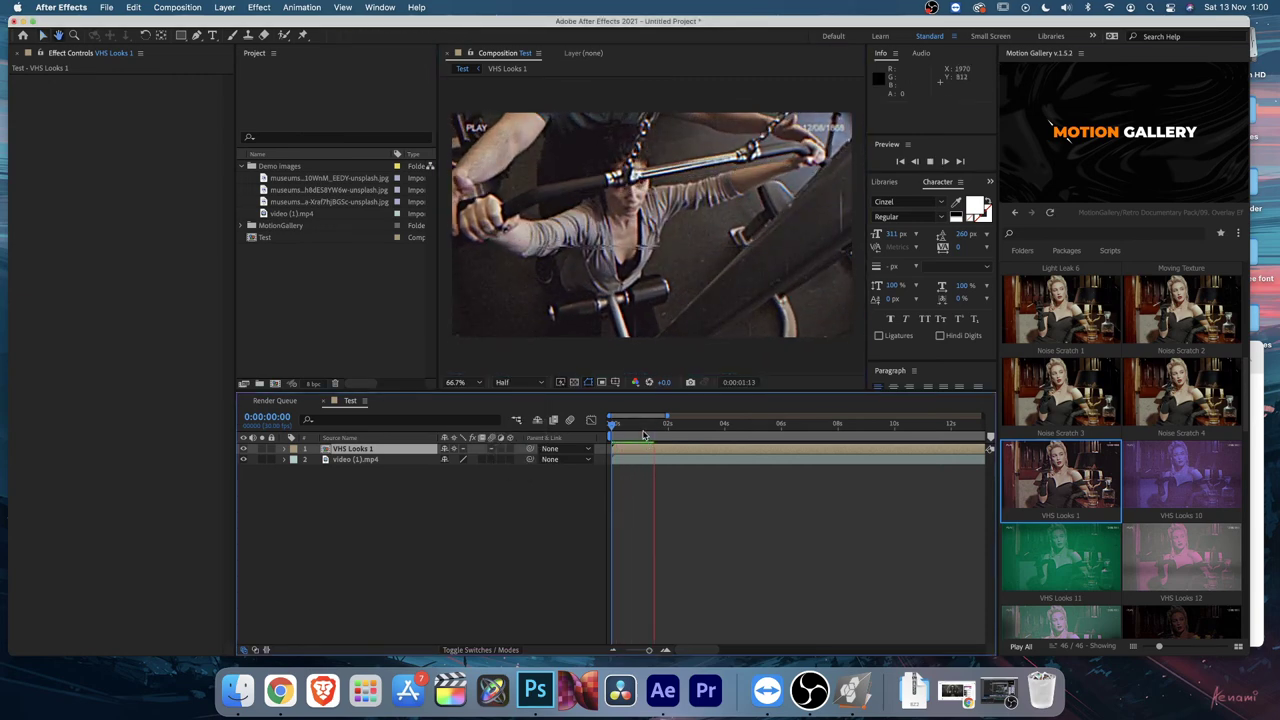
{"action": "key", "text": "space"}
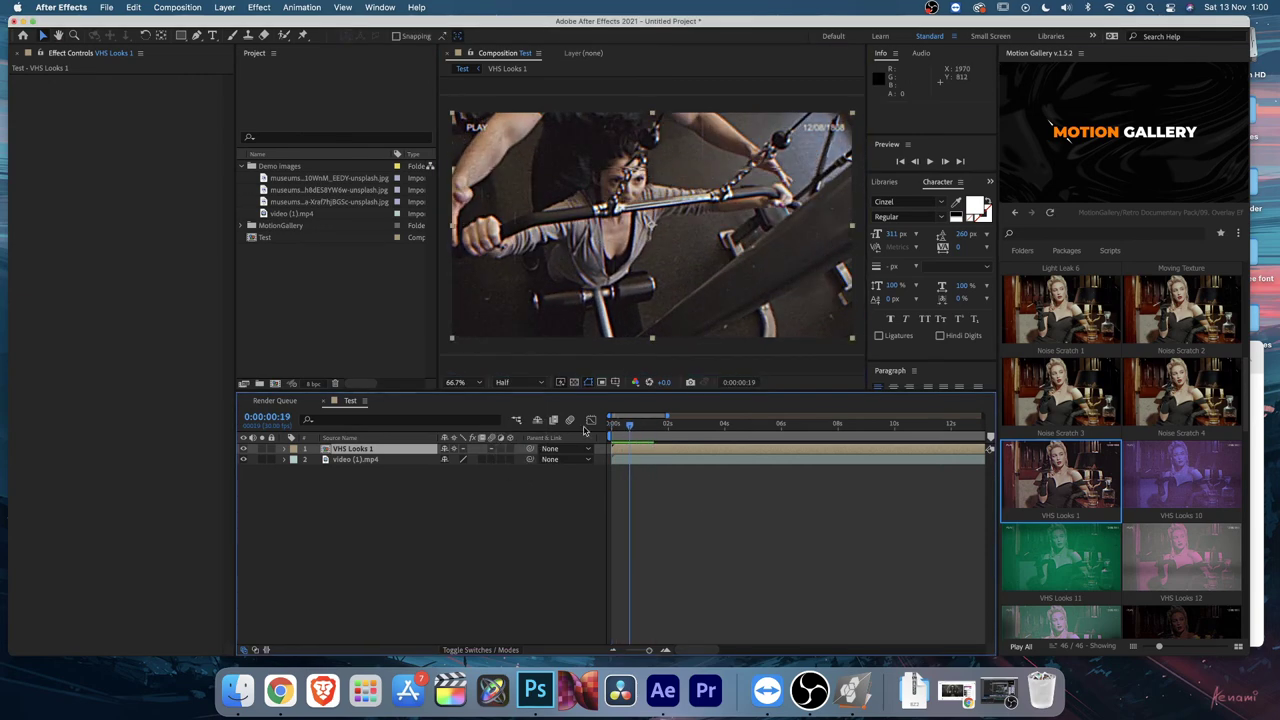
Step: Inspect the PLAY and date text layers inside VHS Looks 1 by hiding and showing them, and return to the Test composition
{"action": "double_click", "coordinate": [380, 455]}
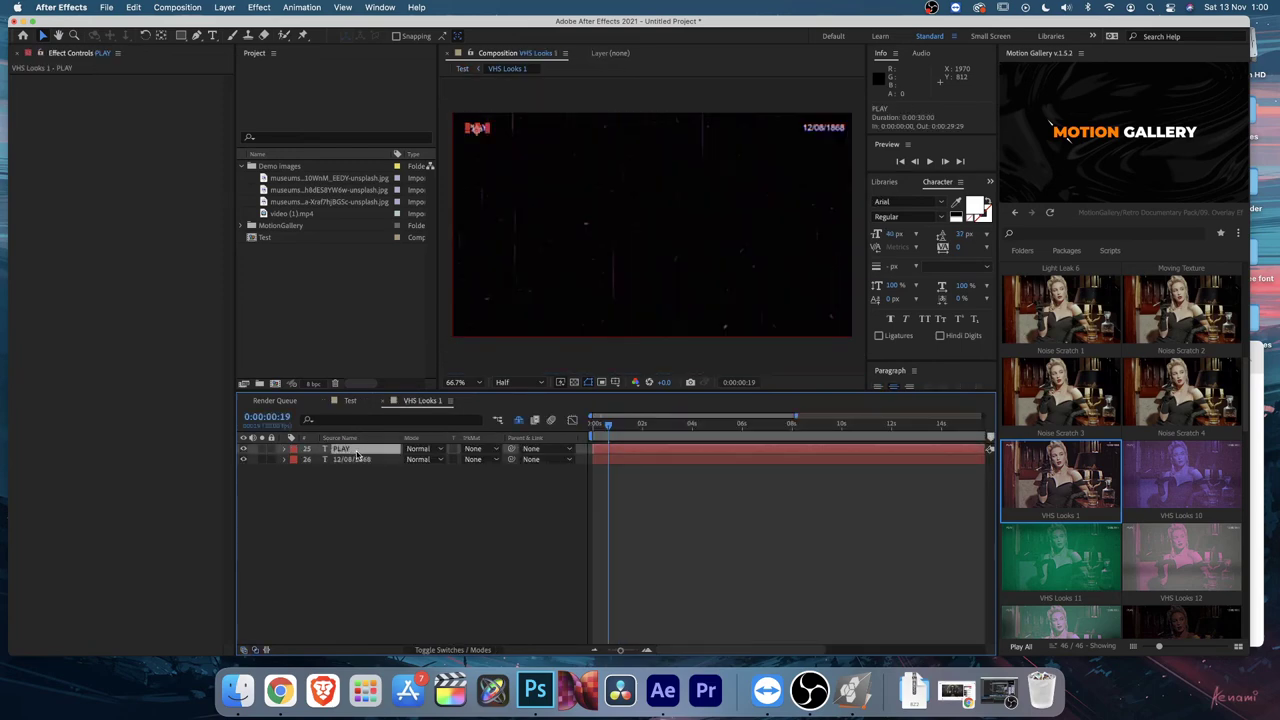
{"action": "left_click", "coordinate": [492, 521]}
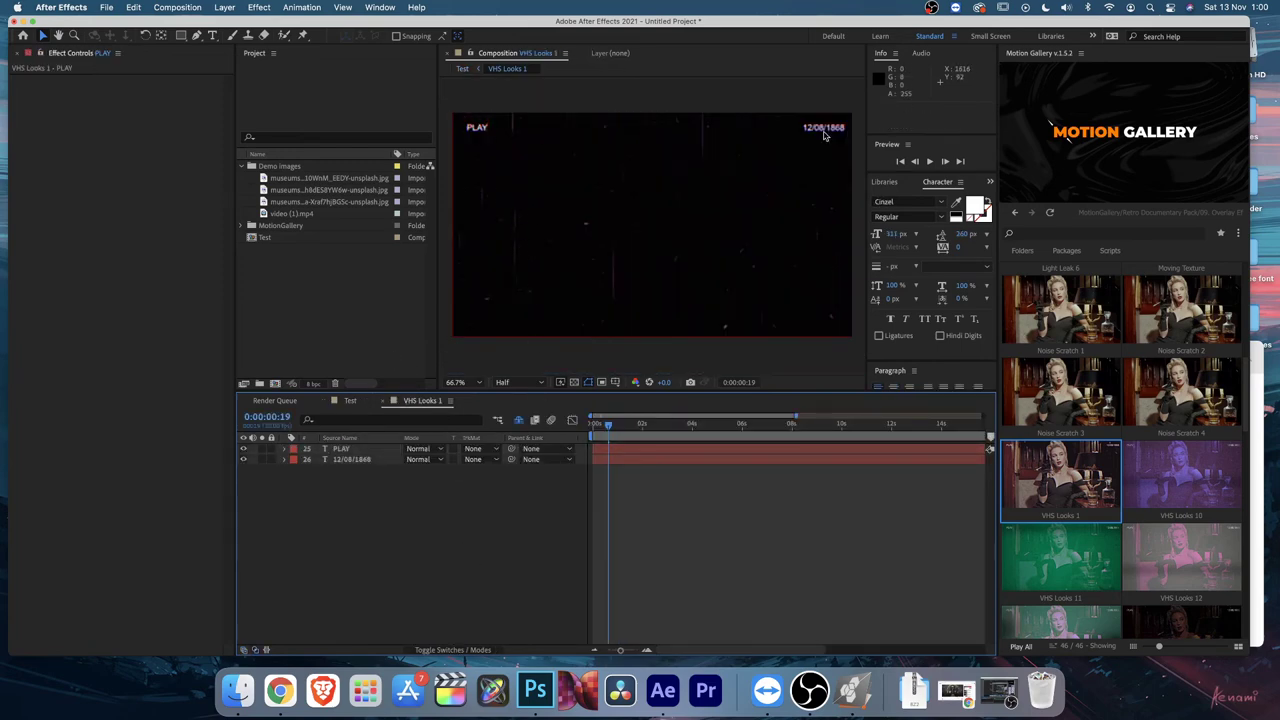
{"action": "left_click", "coordinate": [330, 461]}
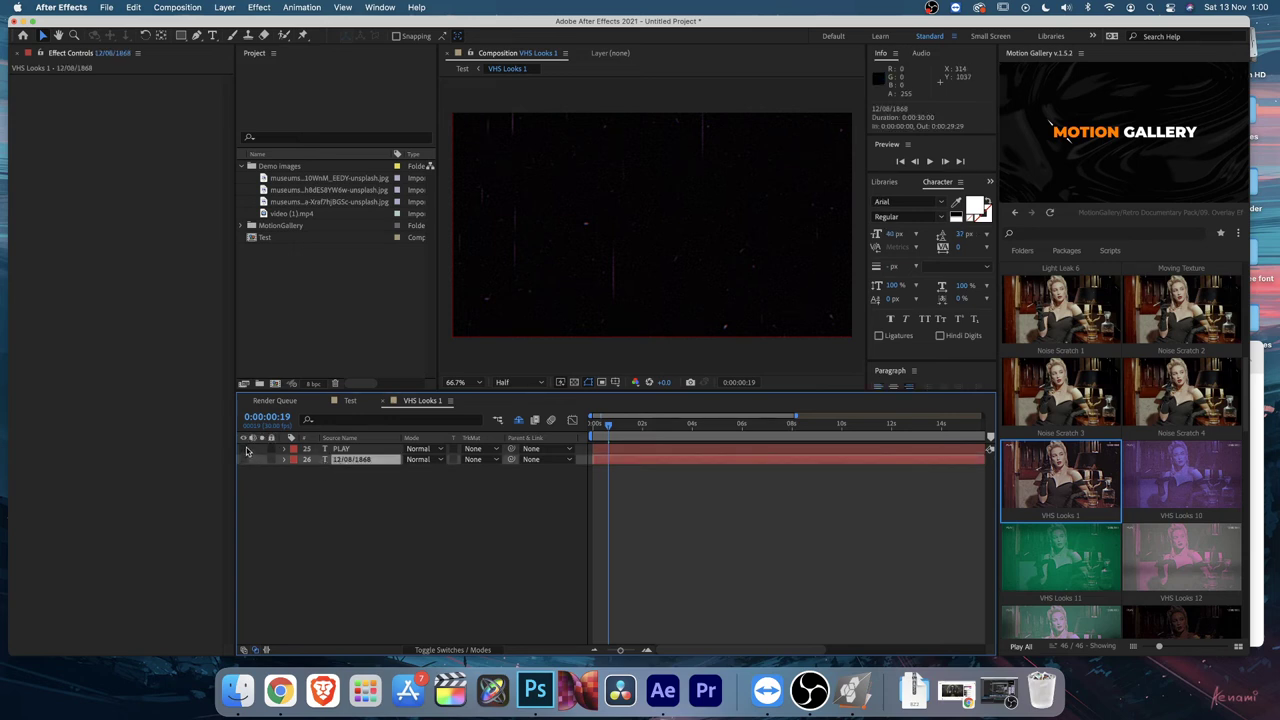
{"action": "left_click", "coordinate": [264, 488]}
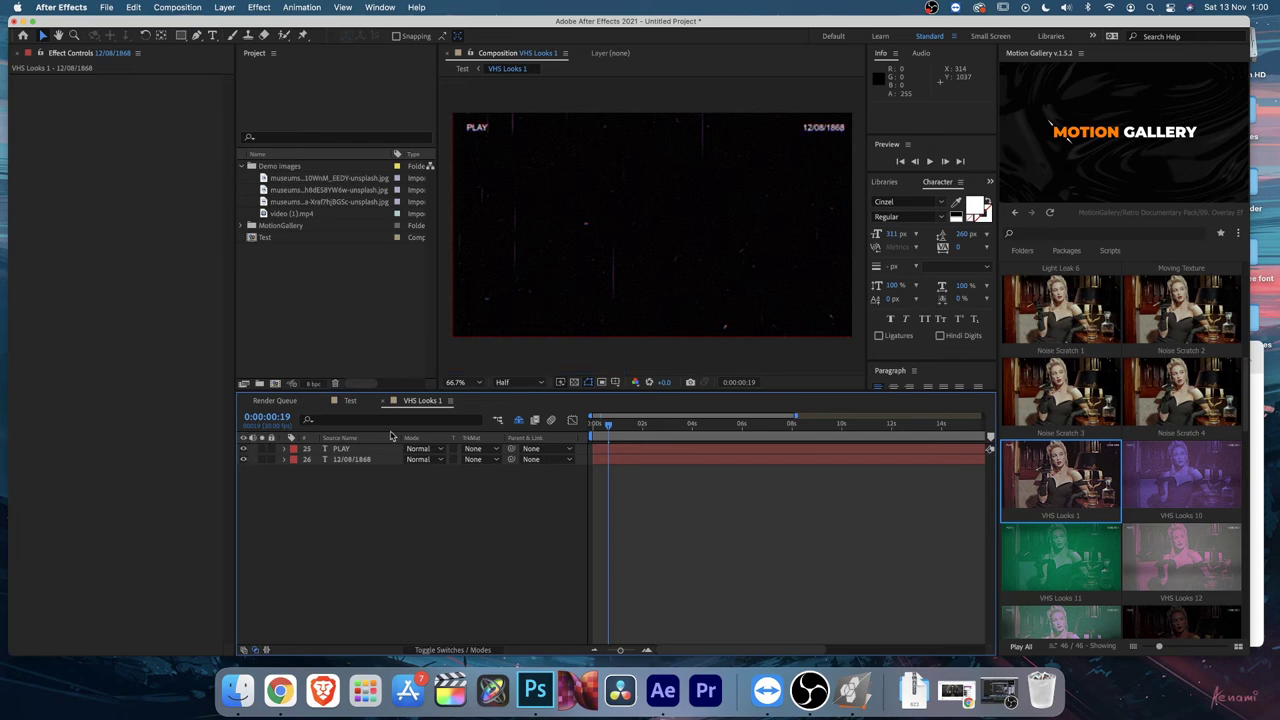
{"action": "left_click", "coordinate": [382, 401]}
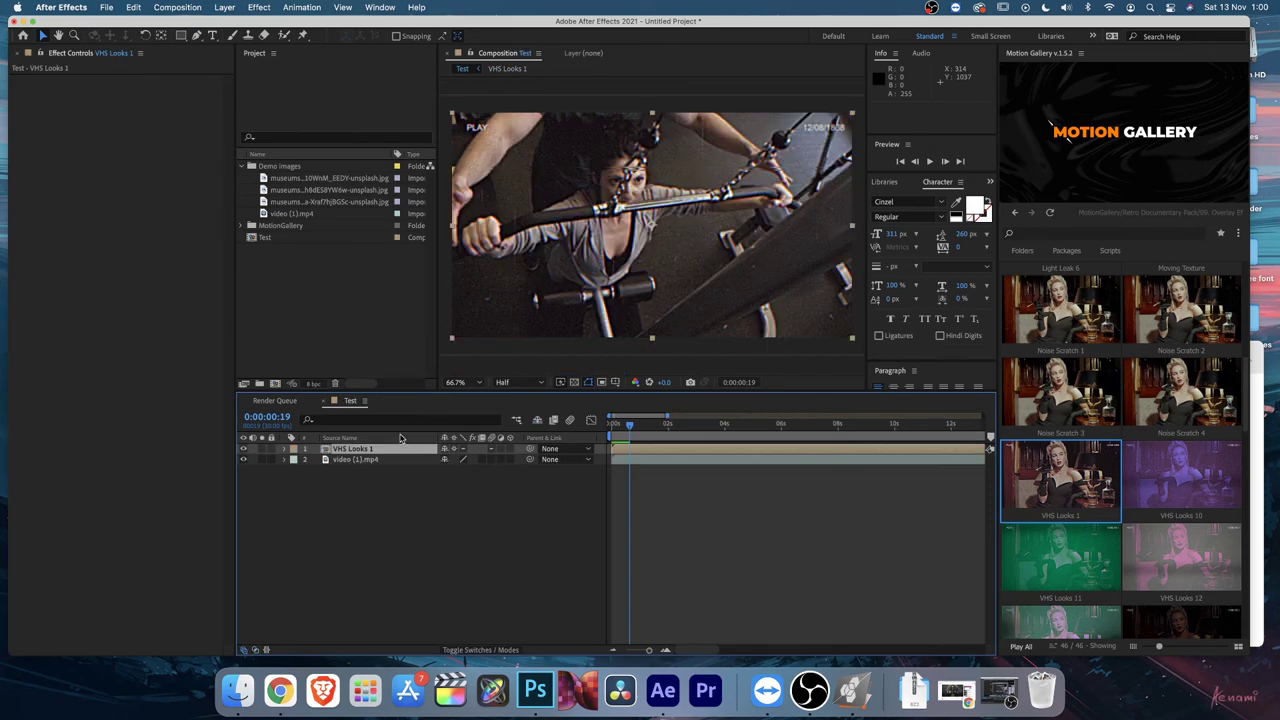
Step: Replace the VHS Looks 1 overlay with VHS Looks 21 at the start of the Test composition and check its look at several times
{"action": "key", "text": "Delete"}
{"action": "scroll", "coordinate": [1180, 541], "scroll_direction": "down", "scroll_amount": 3}
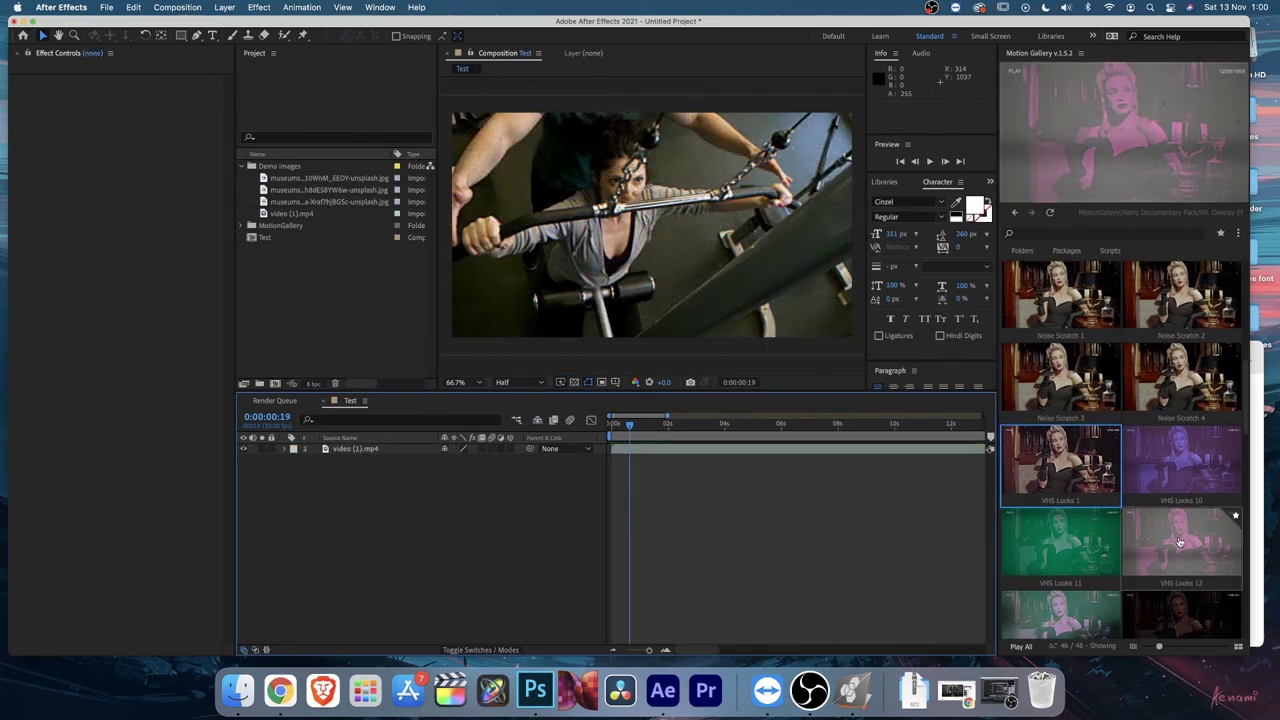
{"action": "scroll", "coordinate": [1180, 541], "scroll_direction": "down", "scroll_amount": 5}
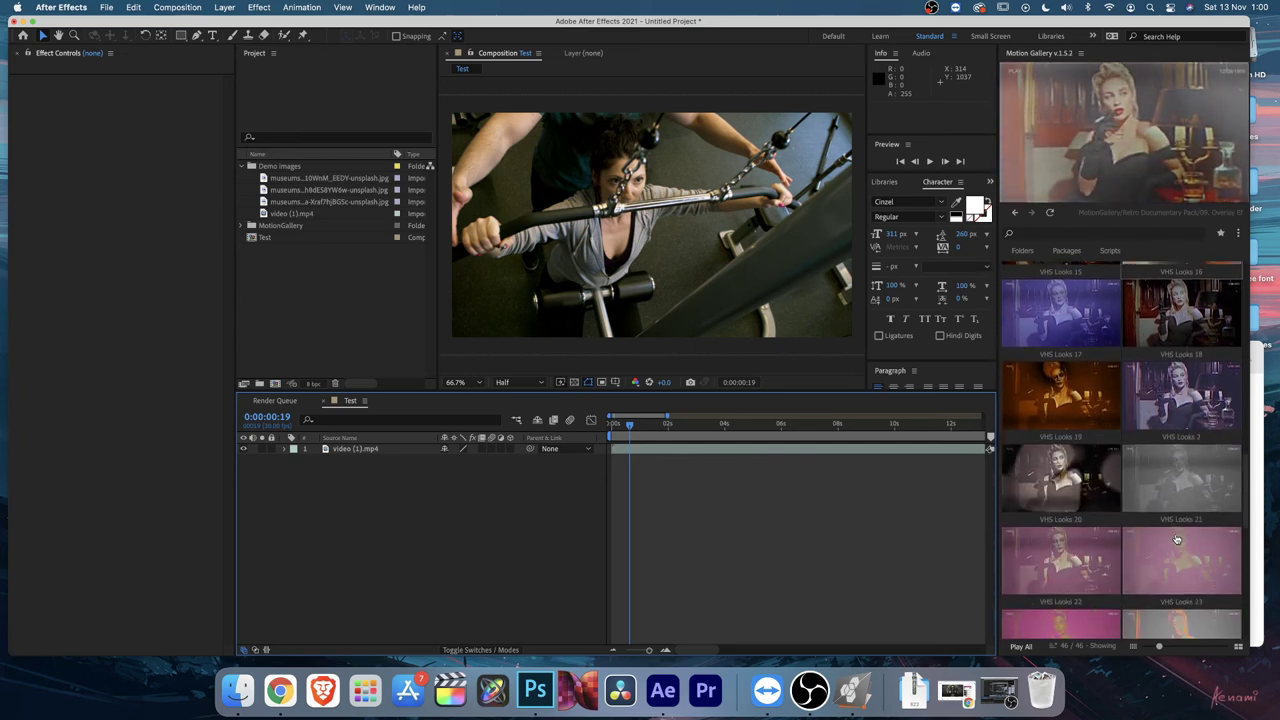
{"action": "left_click_drag", "start_coordinate": [636, 426], "coordinate": [612, 424]}
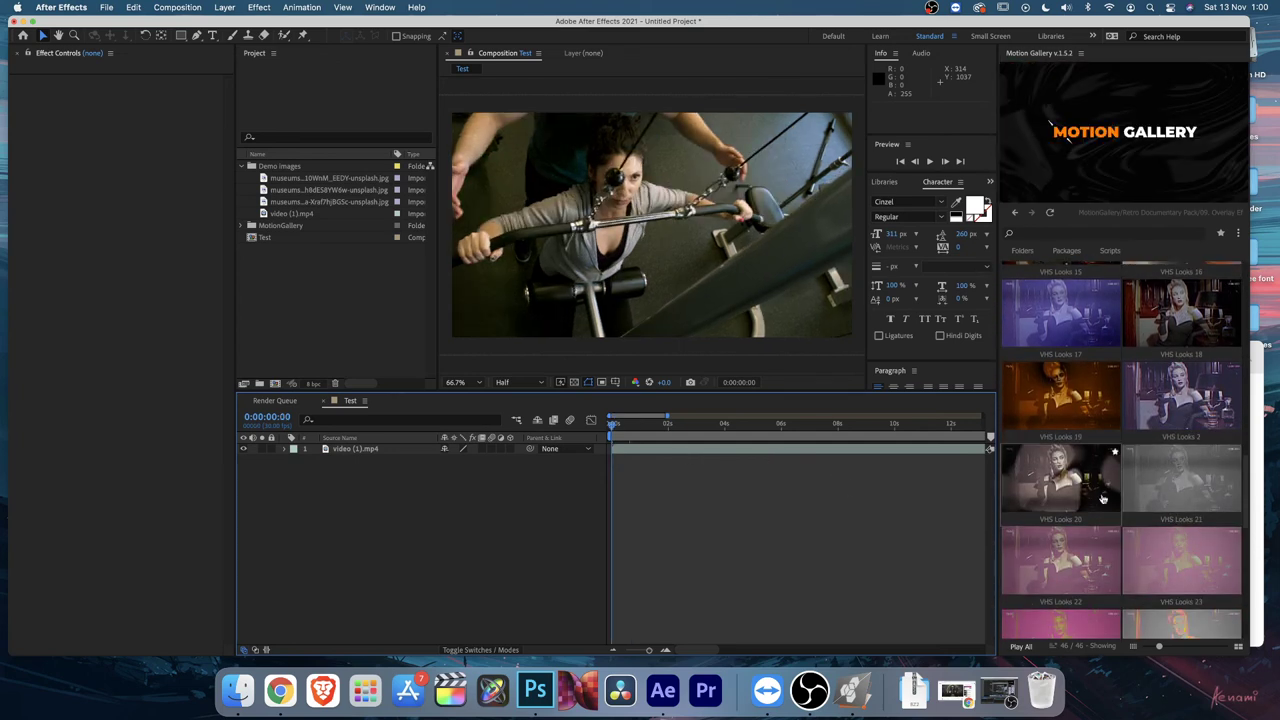
{"action": "left_click_drag", "start_coordinate": [1176, 488], "coordinate": [666, 514]}
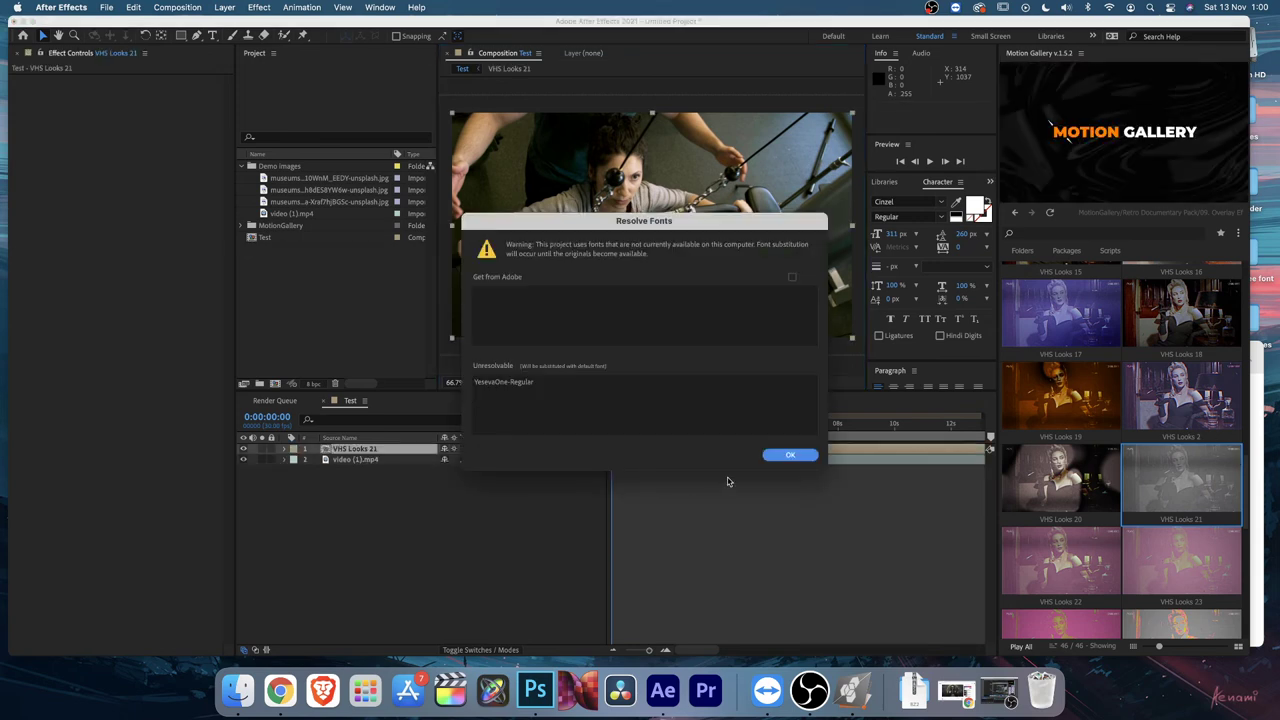
{"action": "left_click", "coordinate": [772, 459]}
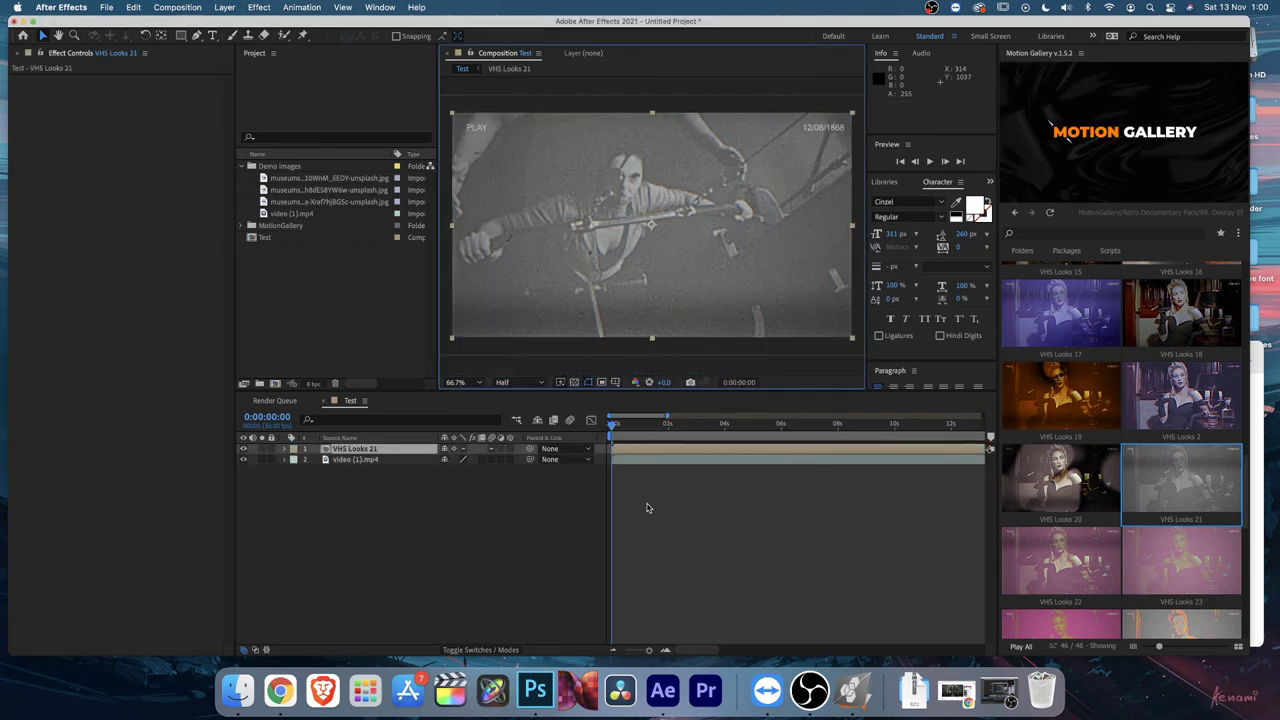
{"action": "left_click", "coordinate": [636, 424]}
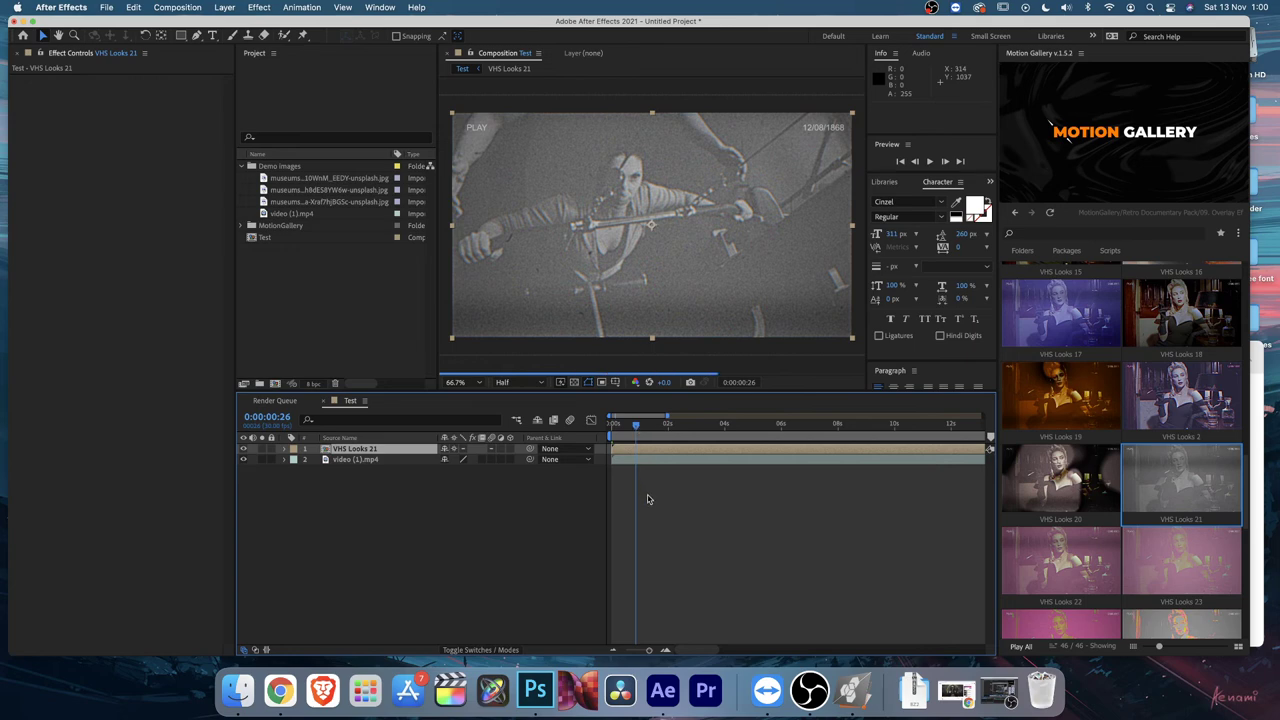
{"action": "left_click", "coordinate": [679, 426]}
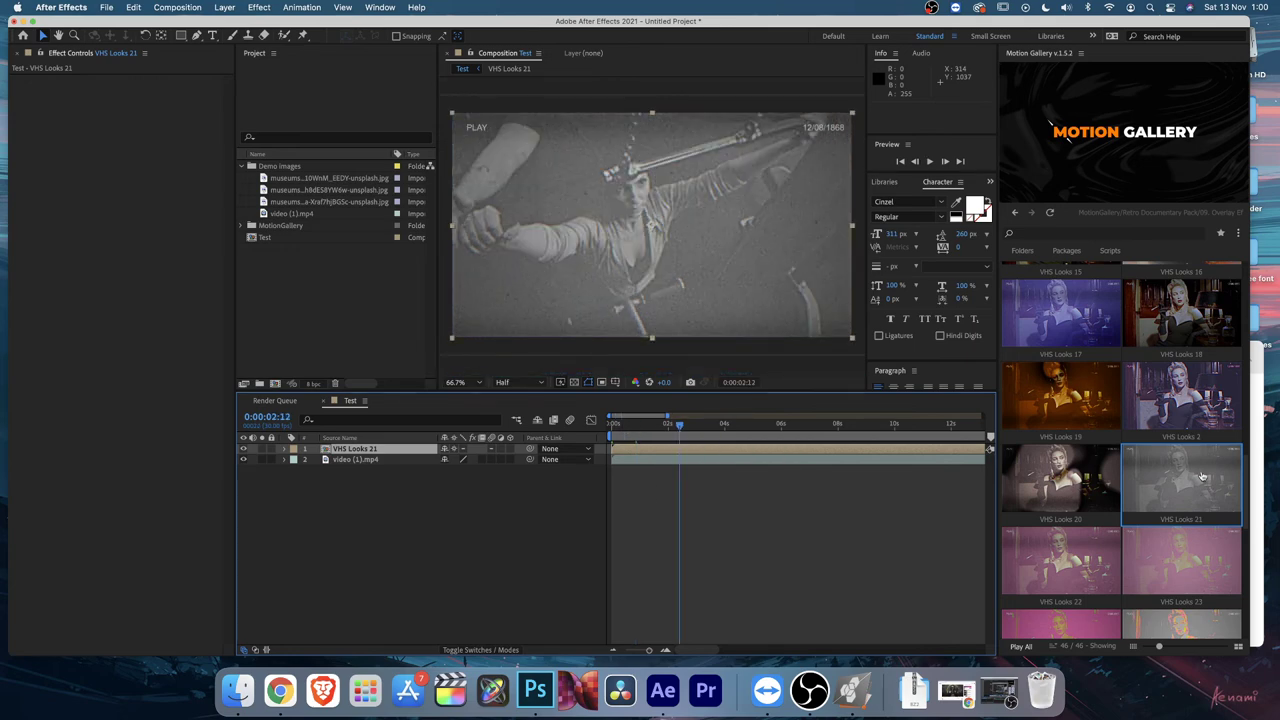
Step: Remove the VHS Looks 21 overlay from the Test composition and browse the pack's Color Correction folder
{"action": "scroll", "coordinate": [1080, 310], "scroll_direction": "up", "scroll_amount": 15}
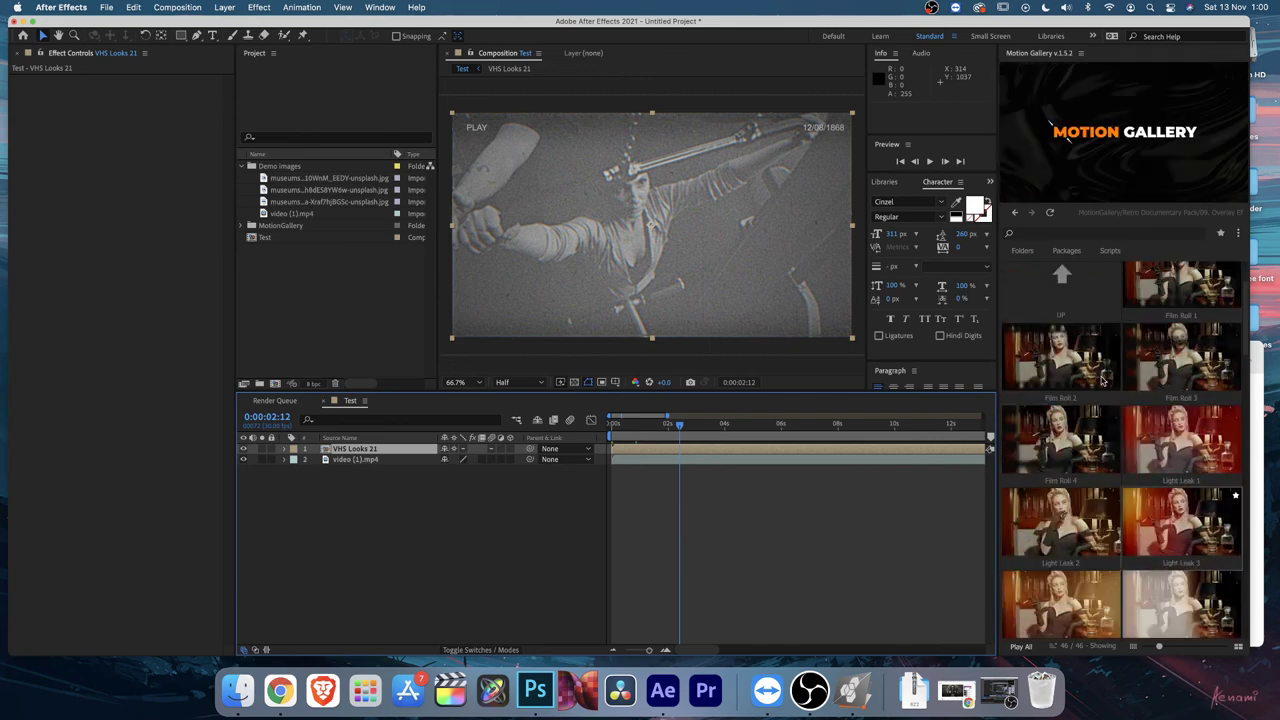
{"action": "left_click", "coordinate": [1080, 306]}
{"action": "scroll", "coordinate": [1075, 450], "scroll_direction": "down", "scroll_amount": 5}
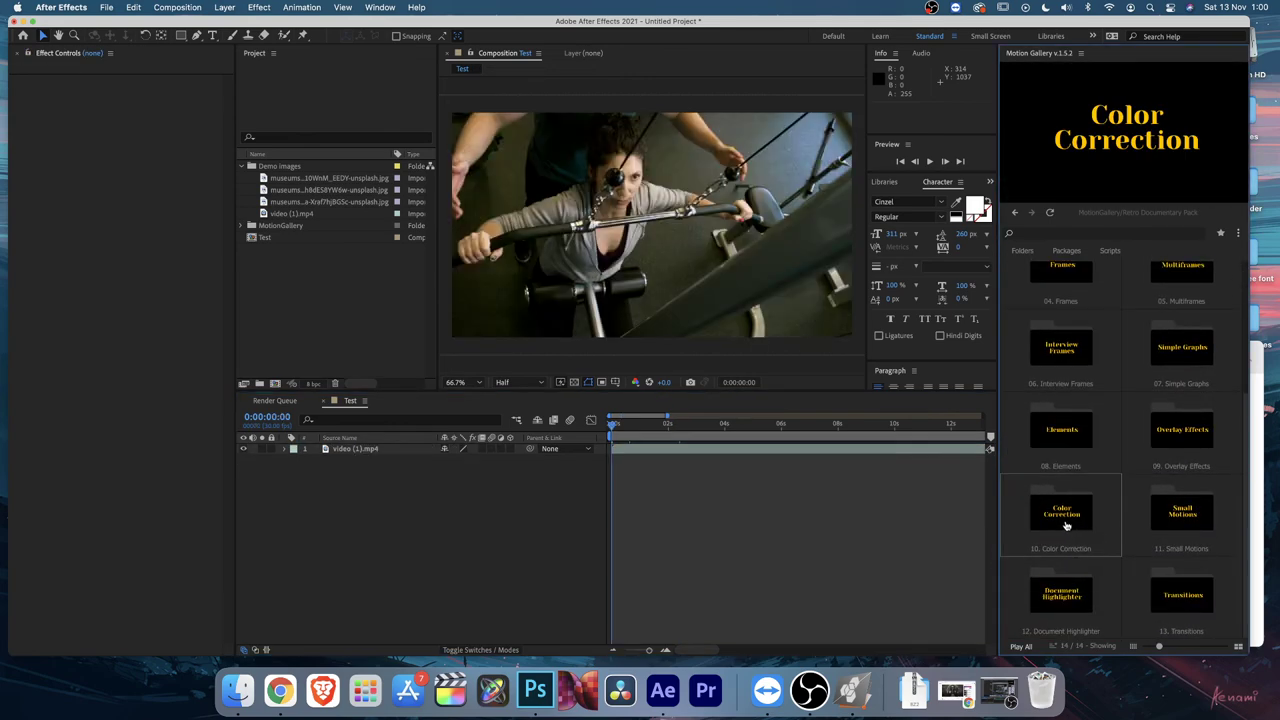
{"action": "left_click", "coordinate": [1069, 520]}
{"action": "scroll", "coordinate": [1168, 400], "scroll_direction": "down", "scroll_amount": 7}
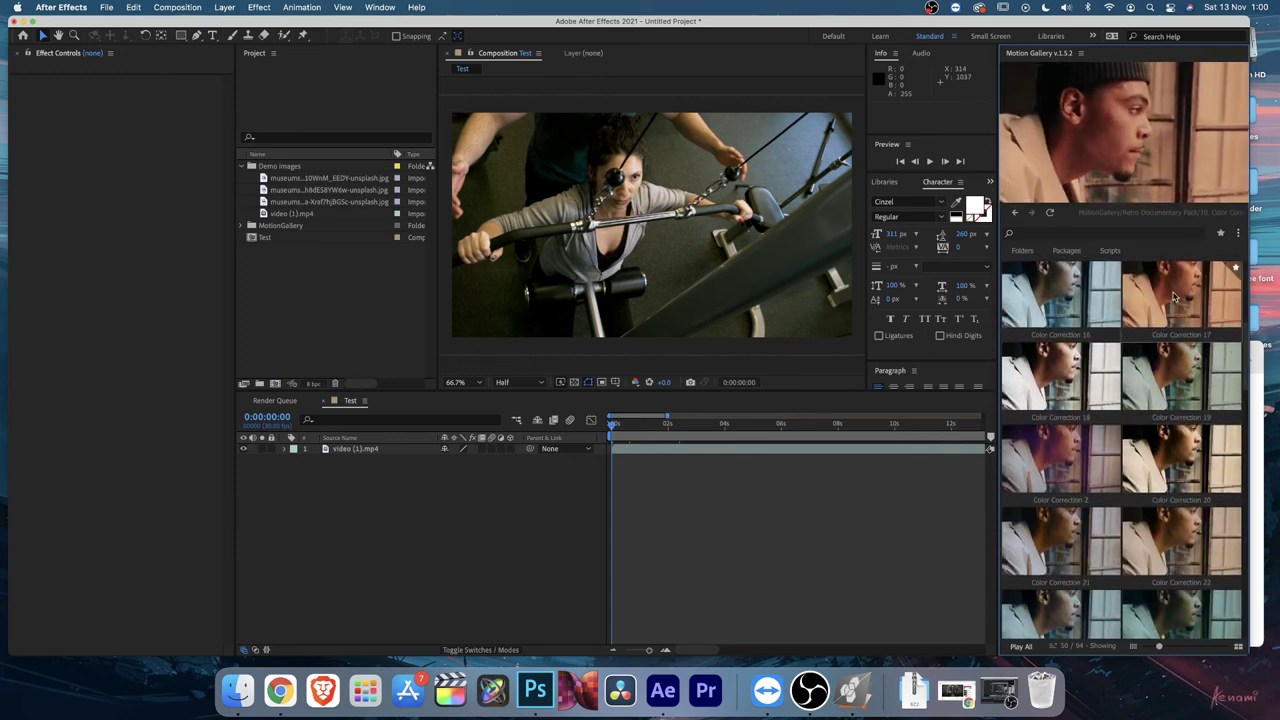
Step: Apply Color Correction 17 and Color Correction 2 one after the other over the video, hiding each layer to compare with the original
{"action": "double_click", "coordinate": [1175, 297]}
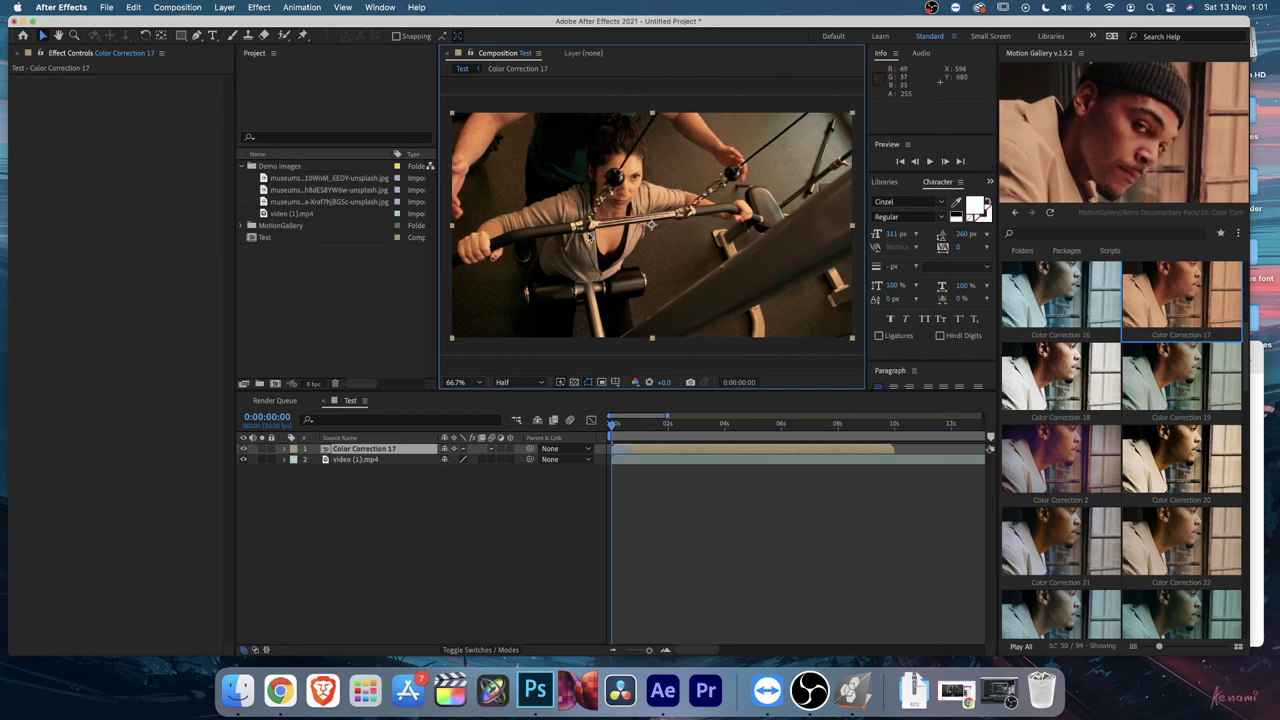
{"action": "left_click", "coordinate": [243, 448]}
{"action": "double_click", "coordinate": [1045, 465]}
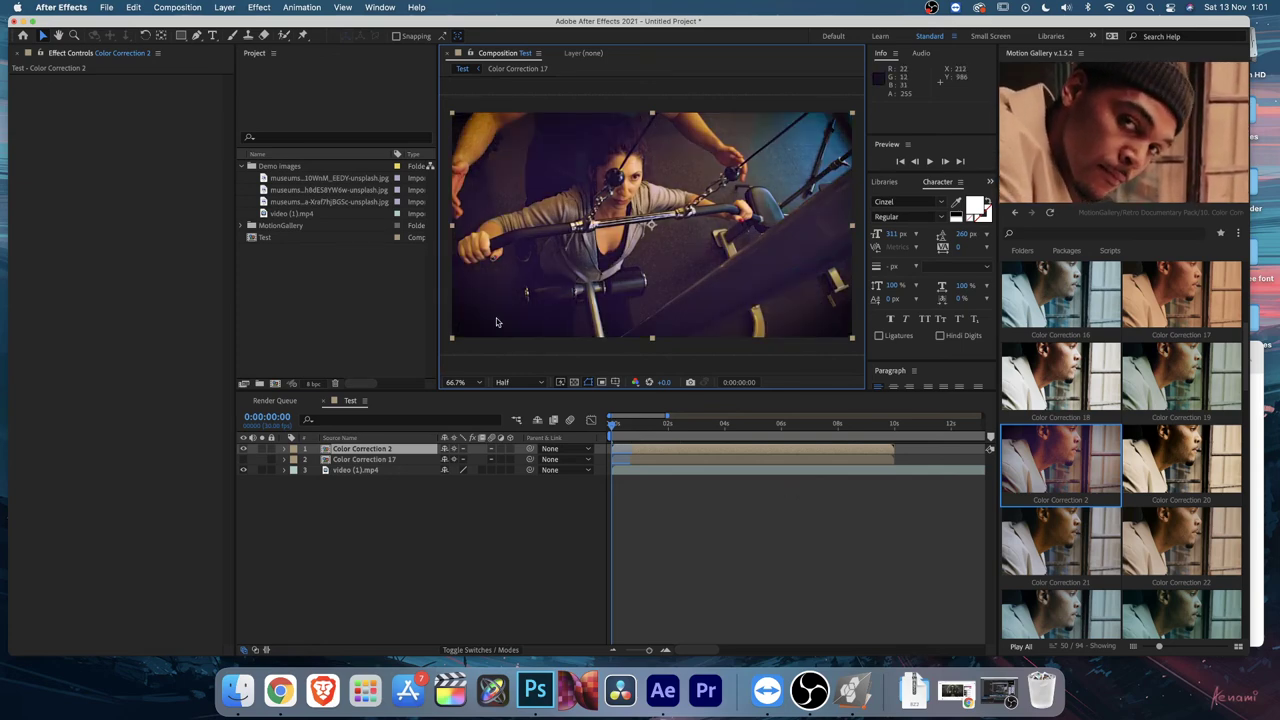
{"action": "left_click", "coordinate": [243, 449]}
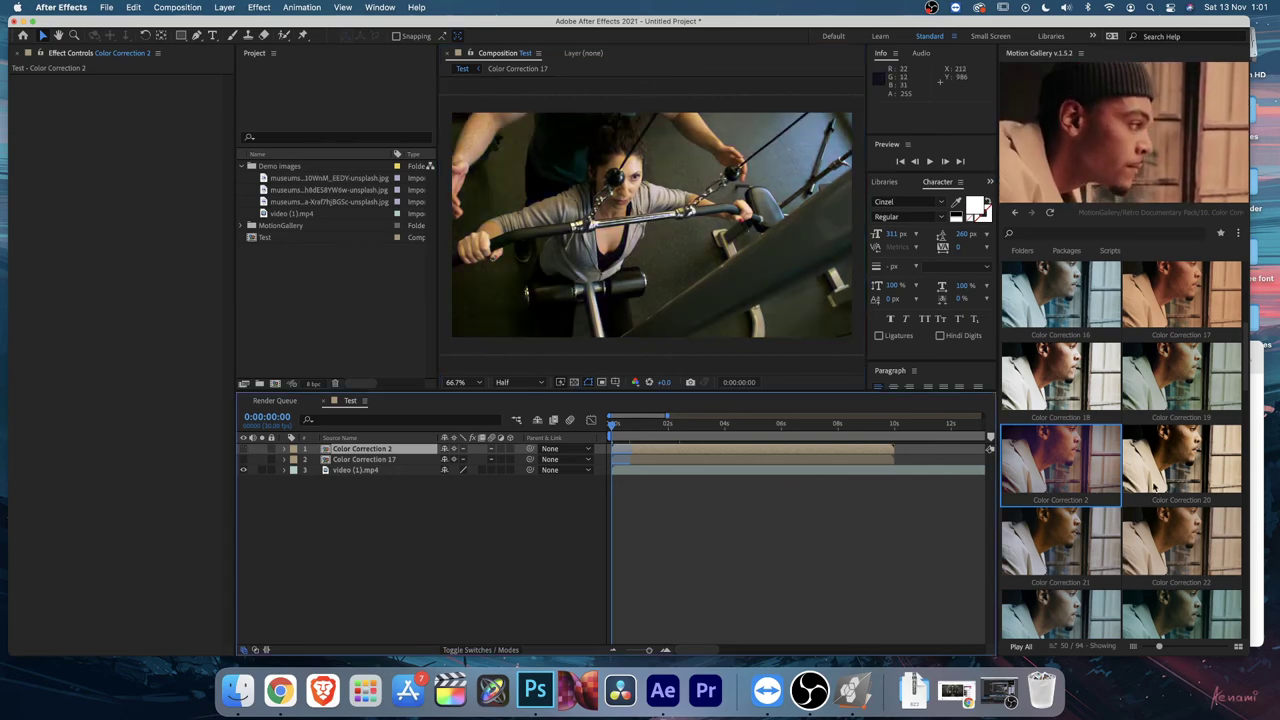
Step: Try Color Correction 5 and Color Correction 51 over the video, toggling the top layer to compare, and remove all color correction layers
{"action": "scroll", "coordinate": [1168, 548], "scroll_direction": "down", "scroll_amount": 10}
{"action": "double_click", "coordinate": [1168, 548]}
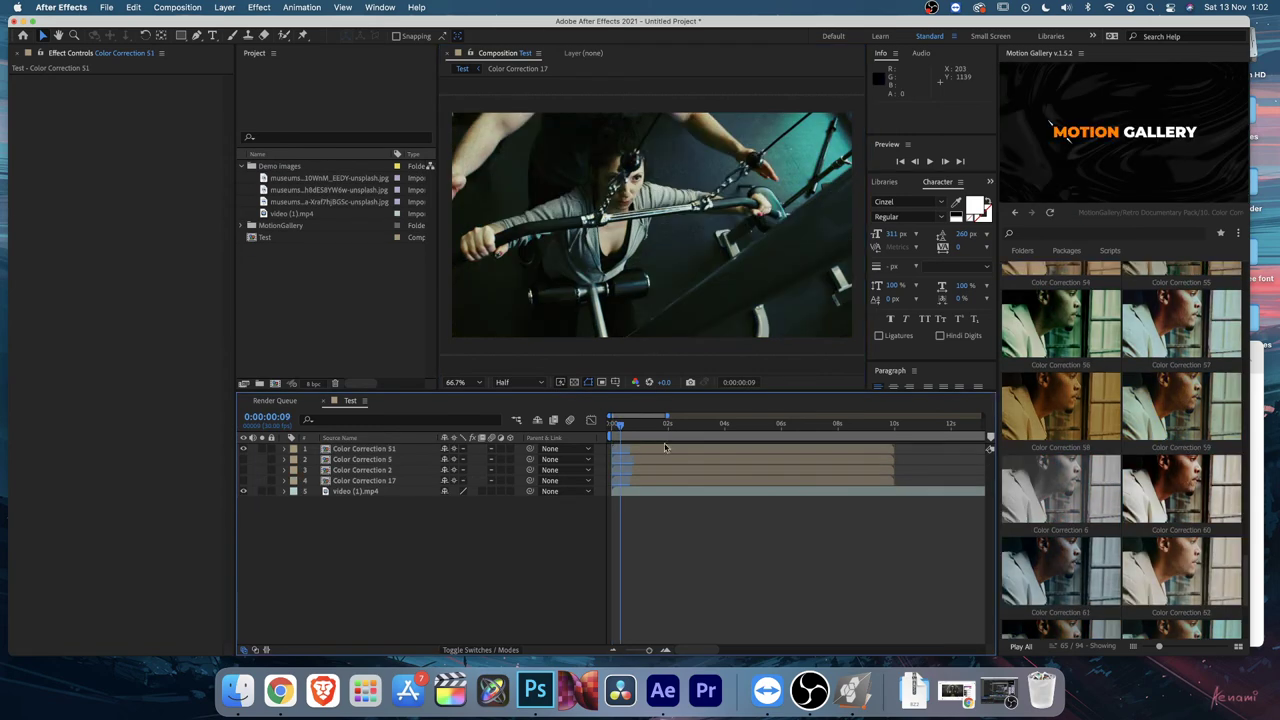
{"action": "left_click", "coordinate": [655, 449]}
{"action": "left_click", "coordinate": [244, 449]}
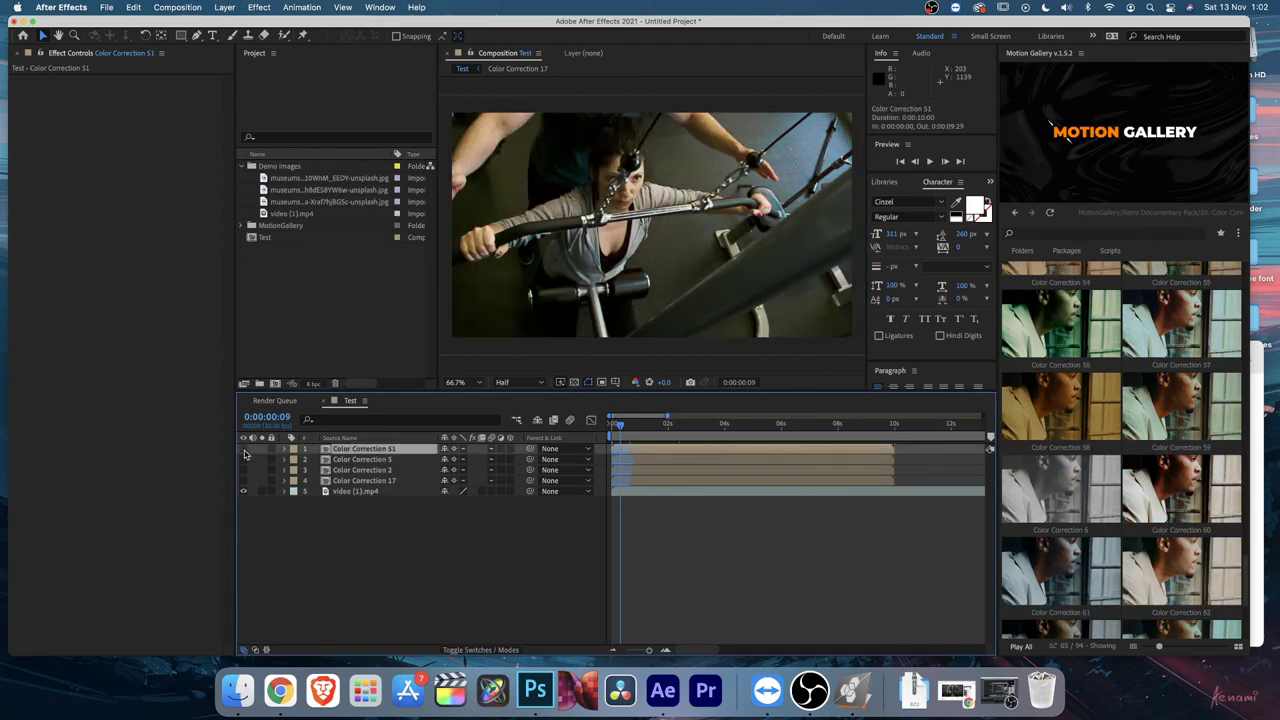
{"action": "left_click", "coordinate": [244, 449]}
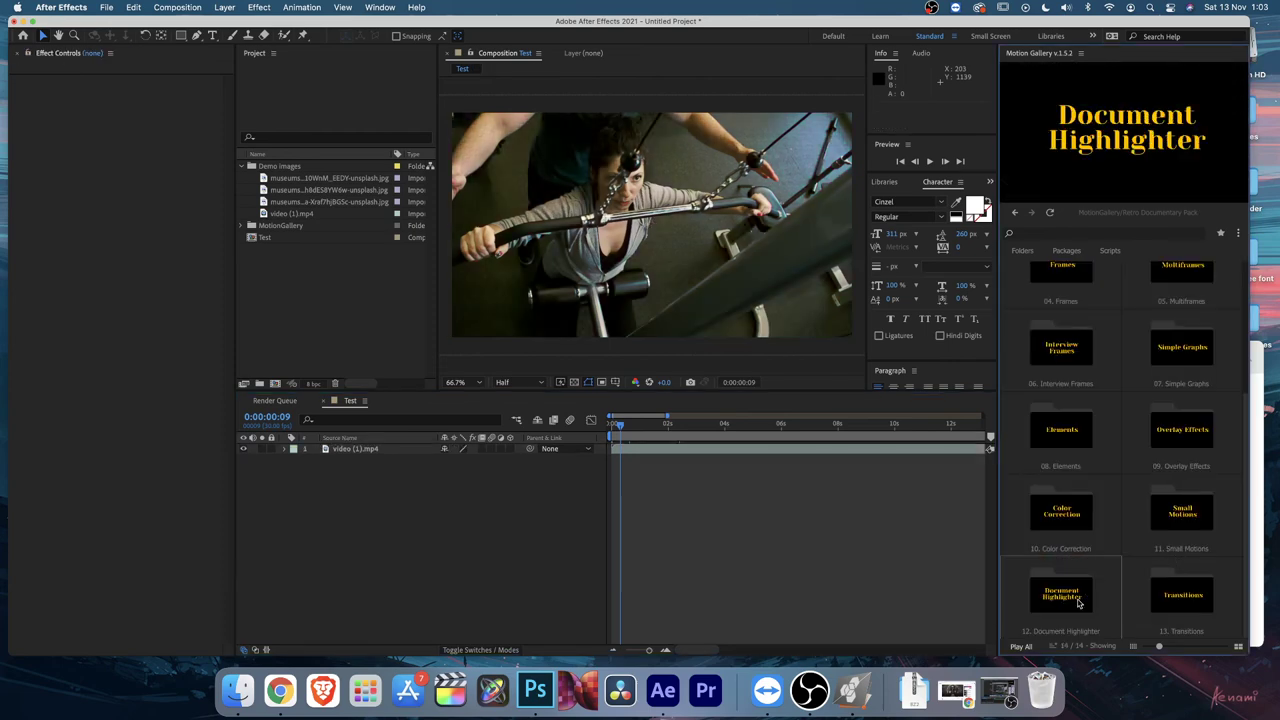
Step: Open the pack's Document Highlighter folder and delete the video (1).mp4 layer from the Test composition, returning to the start time
{"action": "left_click", "coordinate": [1070, 601]}
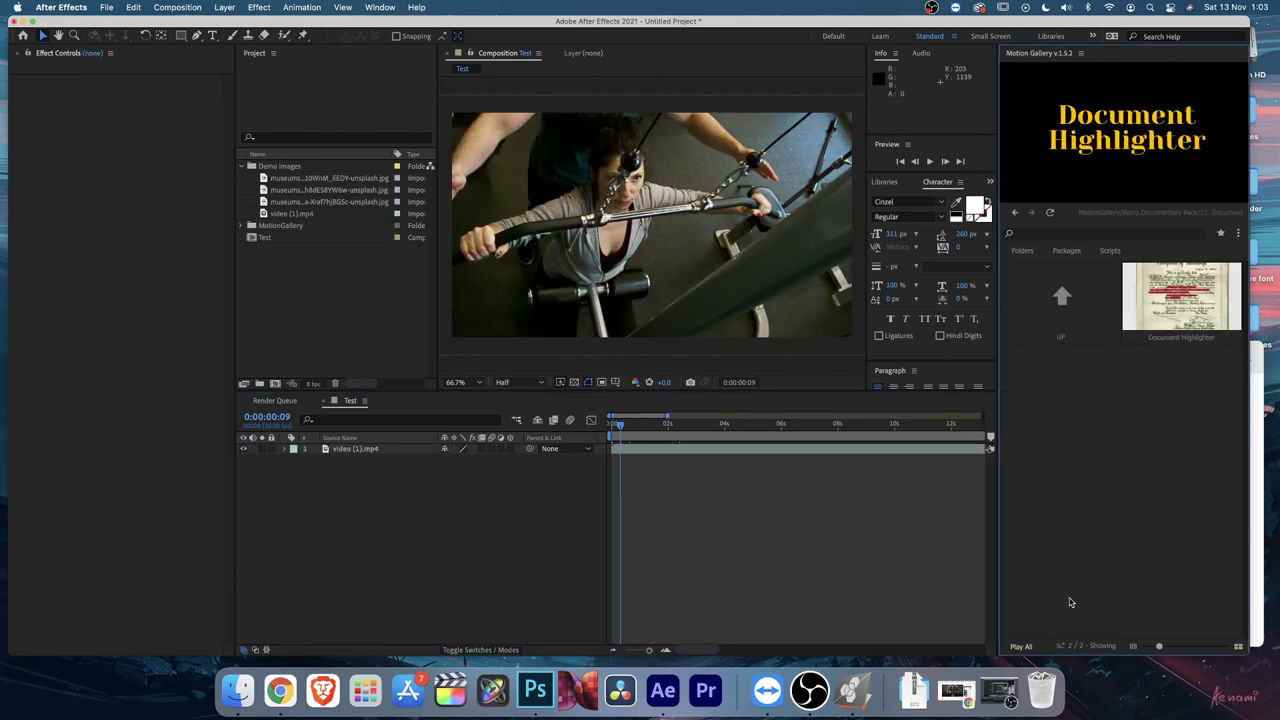
{"action": "left_click", "coordinate": [543, 448]}
{"action": "key", "text": "Delete"}
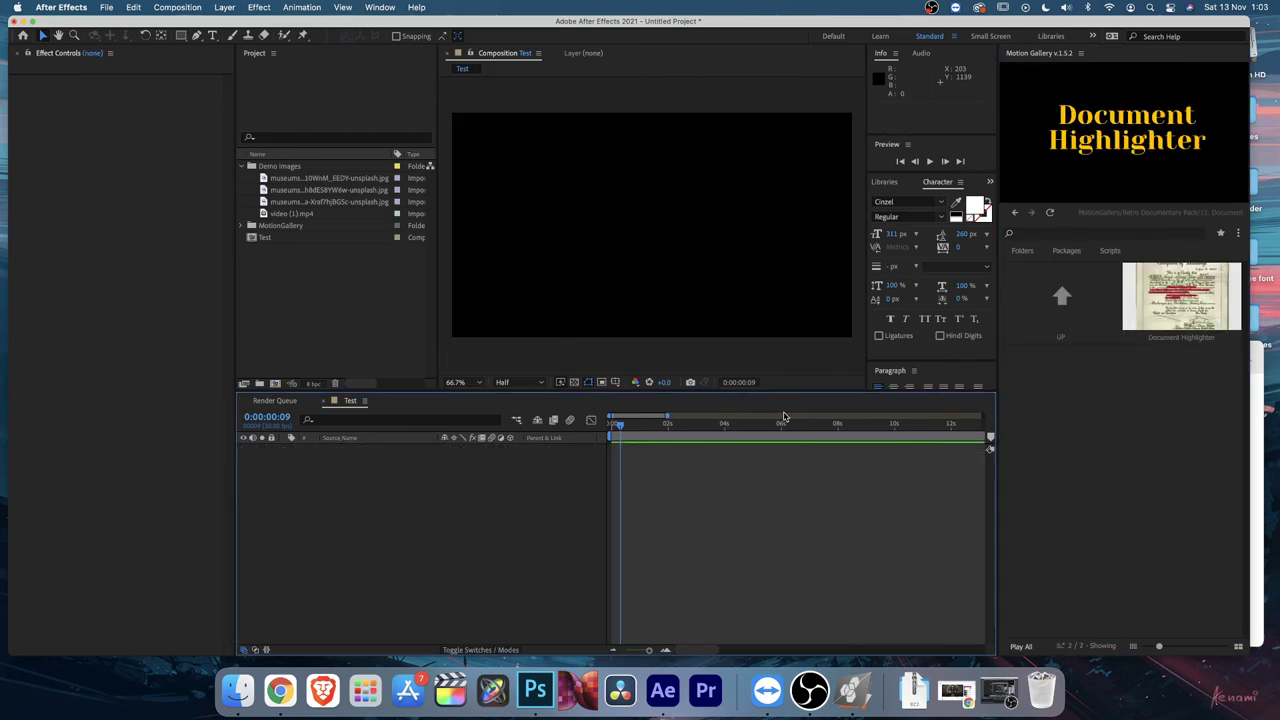
{"action": "key", "text": "Home"}
Step: Add the Document Highlighter template at the start of the Test composition and preview its highlight animation up to about 0:00:04:12
{"action": "left_click", "coordinate": [1180, 285]}
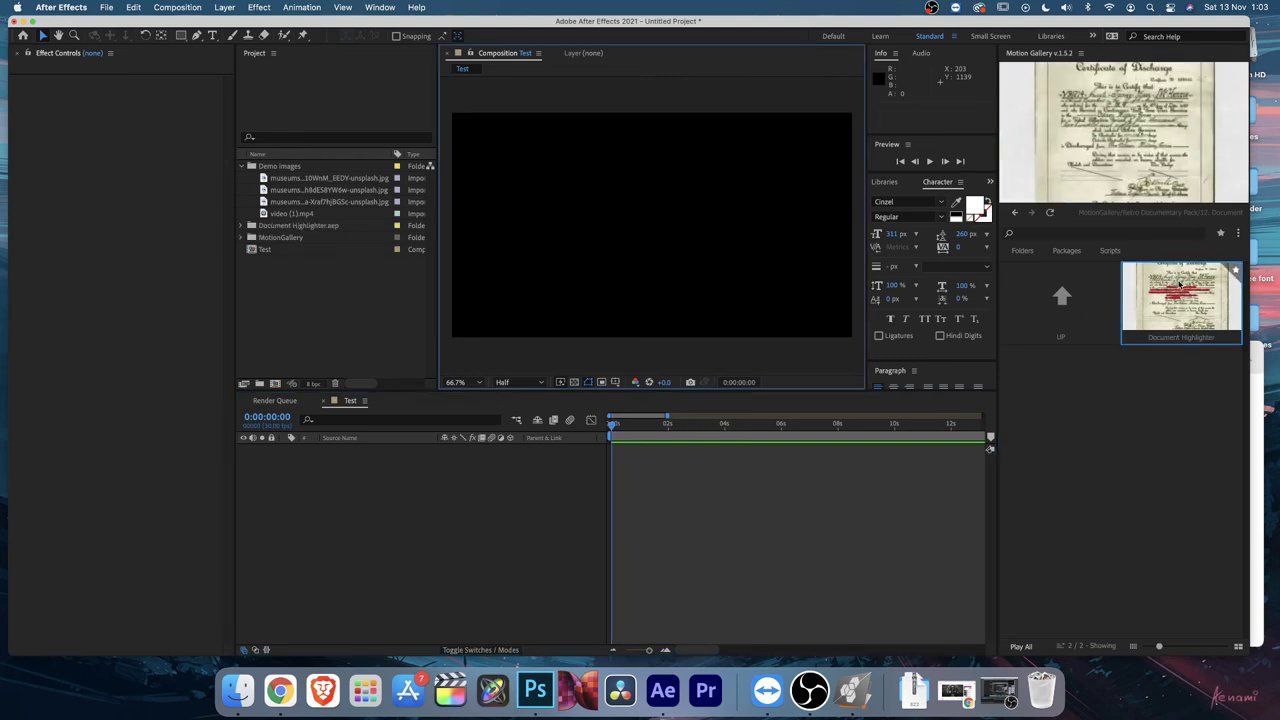
{"action": "left_click", "coordinate": [788, 455]}
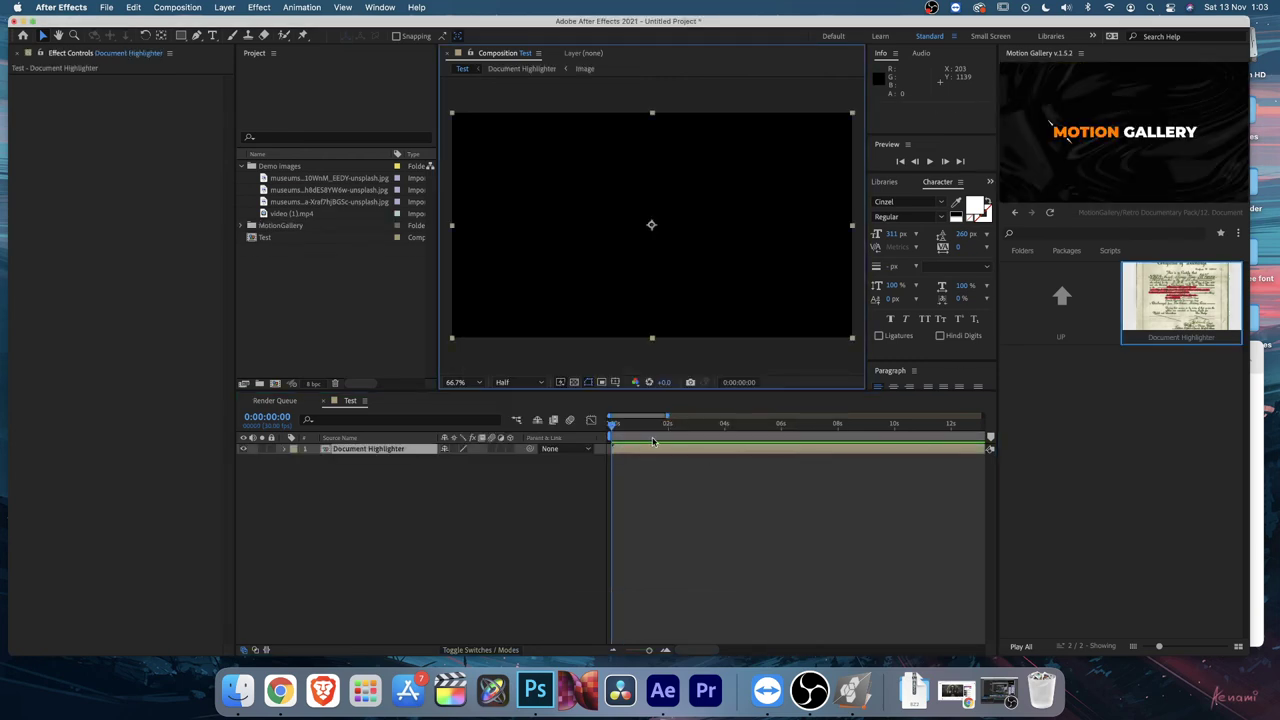
{"action": "left_click_drag", "start_coordinate": [620, 432], "coordinate": [736, 432]}
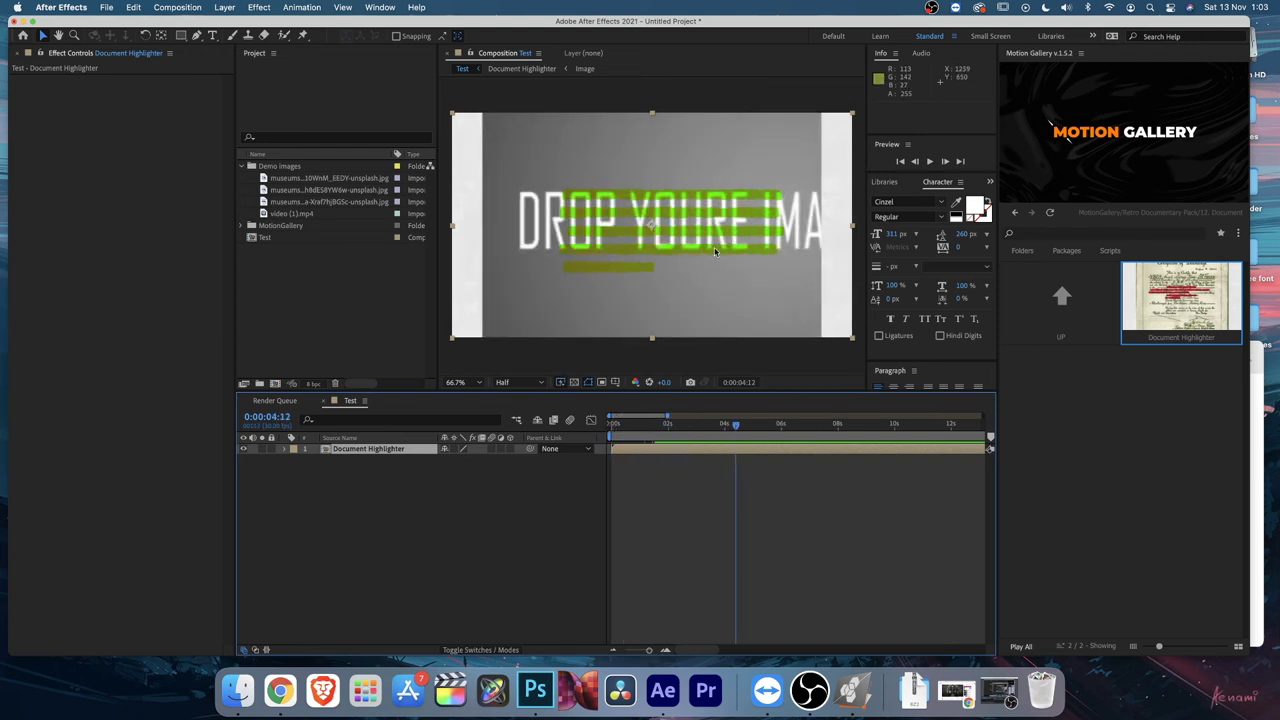
{"action": "left_click", "coordinate": [353, 451]}
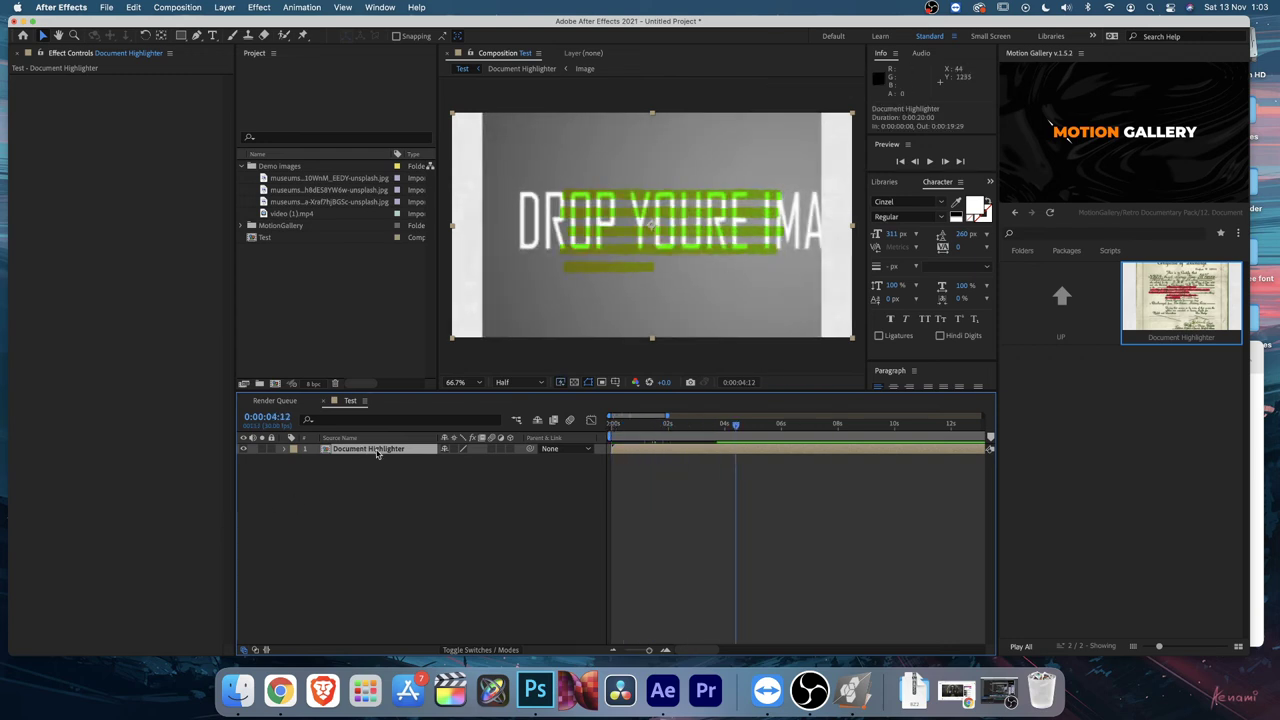
Step: Replace the placeholder in the template's nested Image composition with Kongebrev_front_1850_old_document_100.jpeg, scaled down and positioned at 397, 537
{"action": "double_click", "coordinate": [377, 451]}
{"action": "left_click", "coordinate": [356, 461]}
{"action": "double_click", "coordinate": [351, 462]}
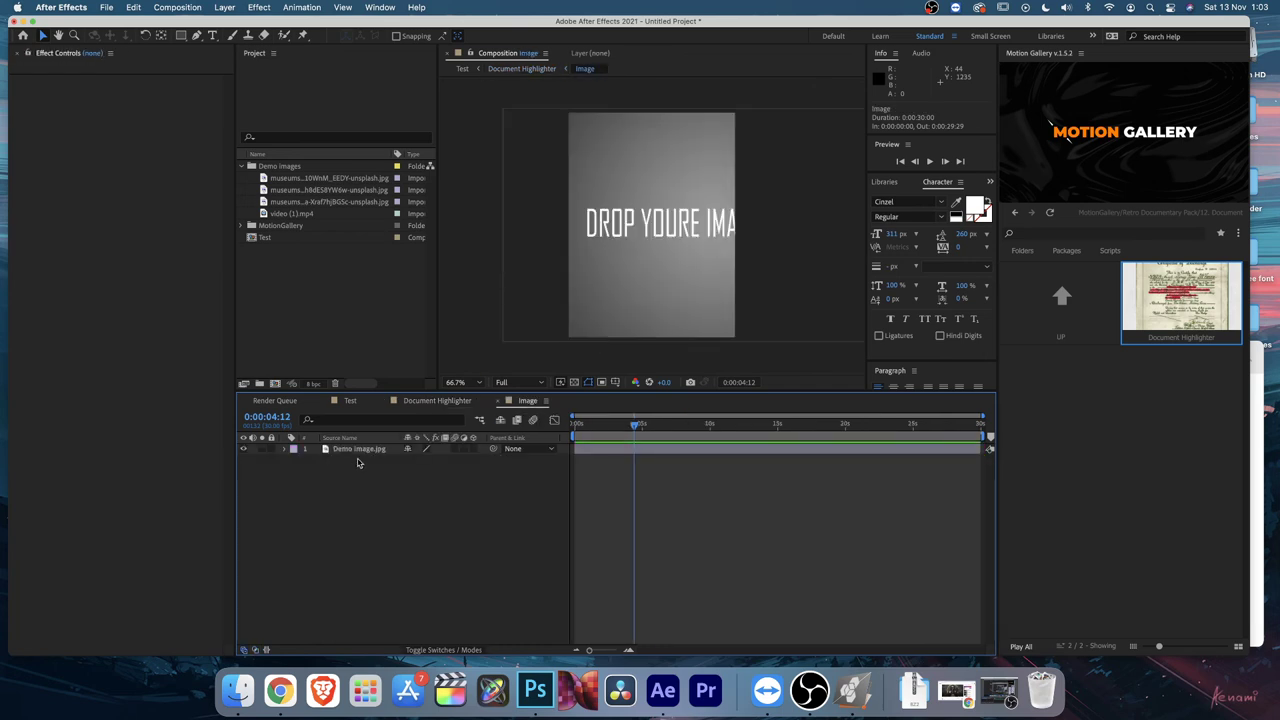
{"action": "left_click", "coordinate": [357, 449]}
{"action": "key", "text": "Delete"}
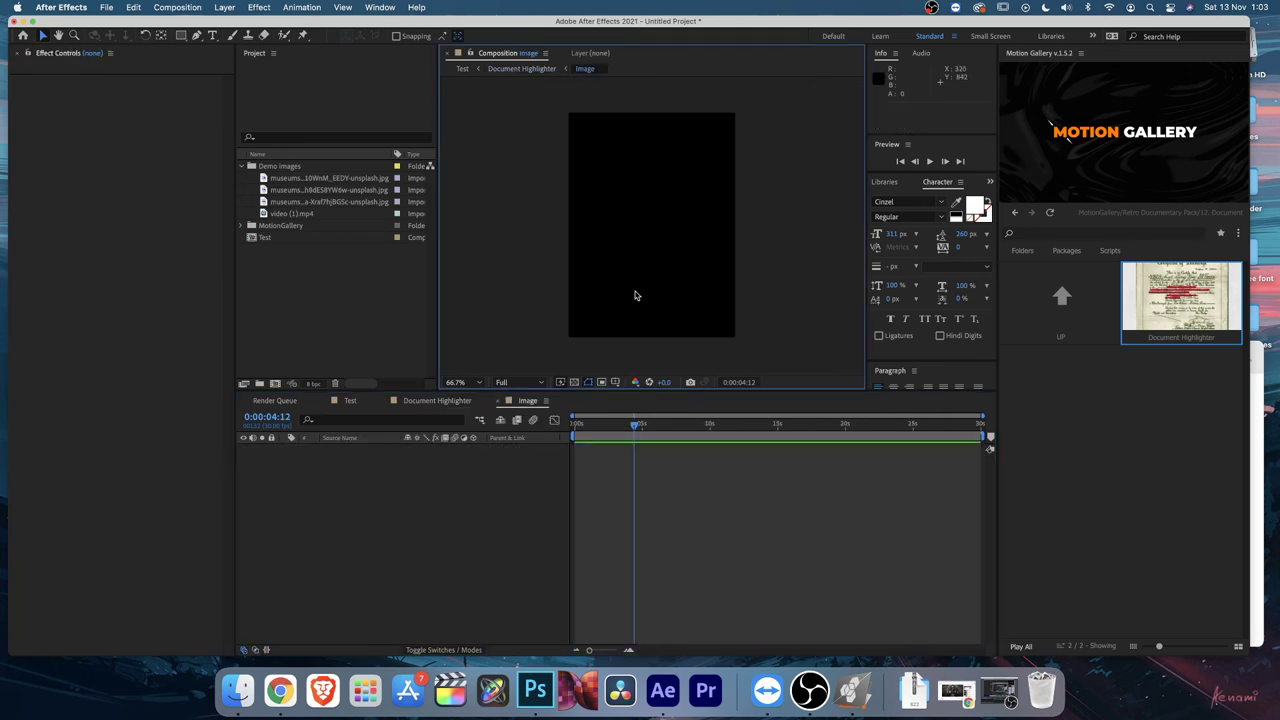
{"action": "left_click_drag", "start_coordinate": [657, 295], "coordinate": [652, 240]}
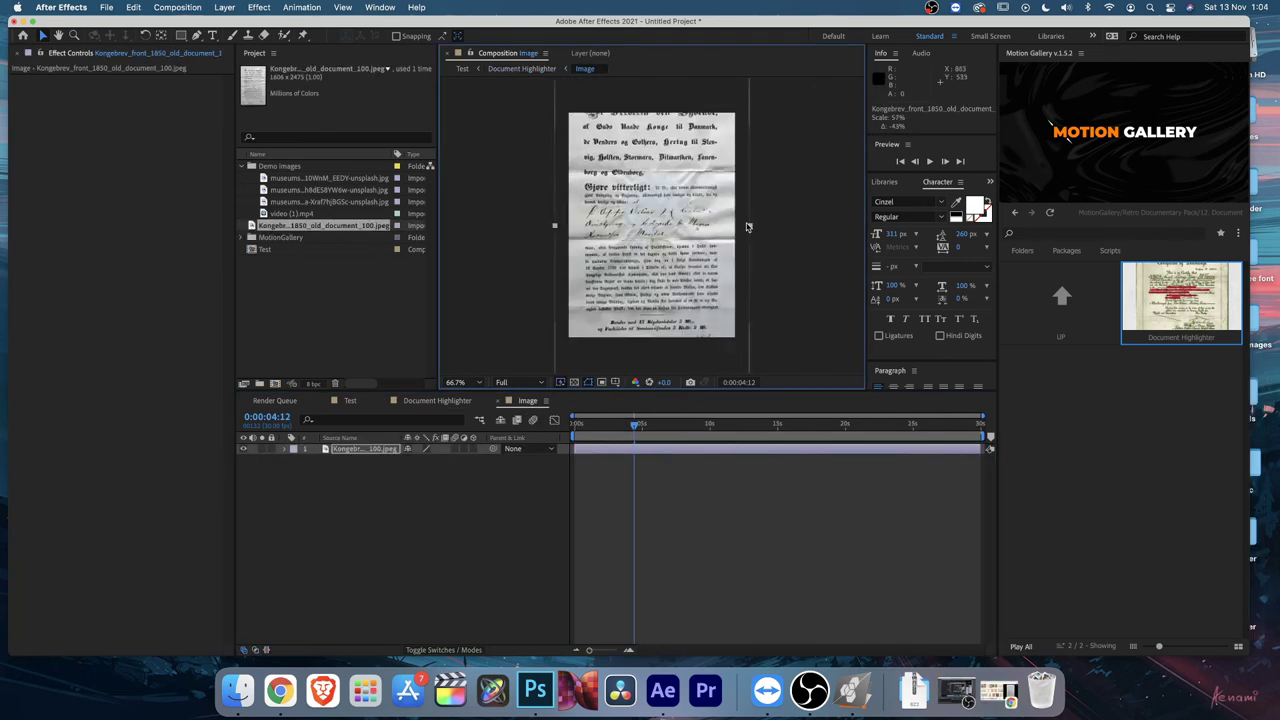
{"action": "left_click_drag", "start_coordinate": [745, 222], "coordinate": [674, 263]}
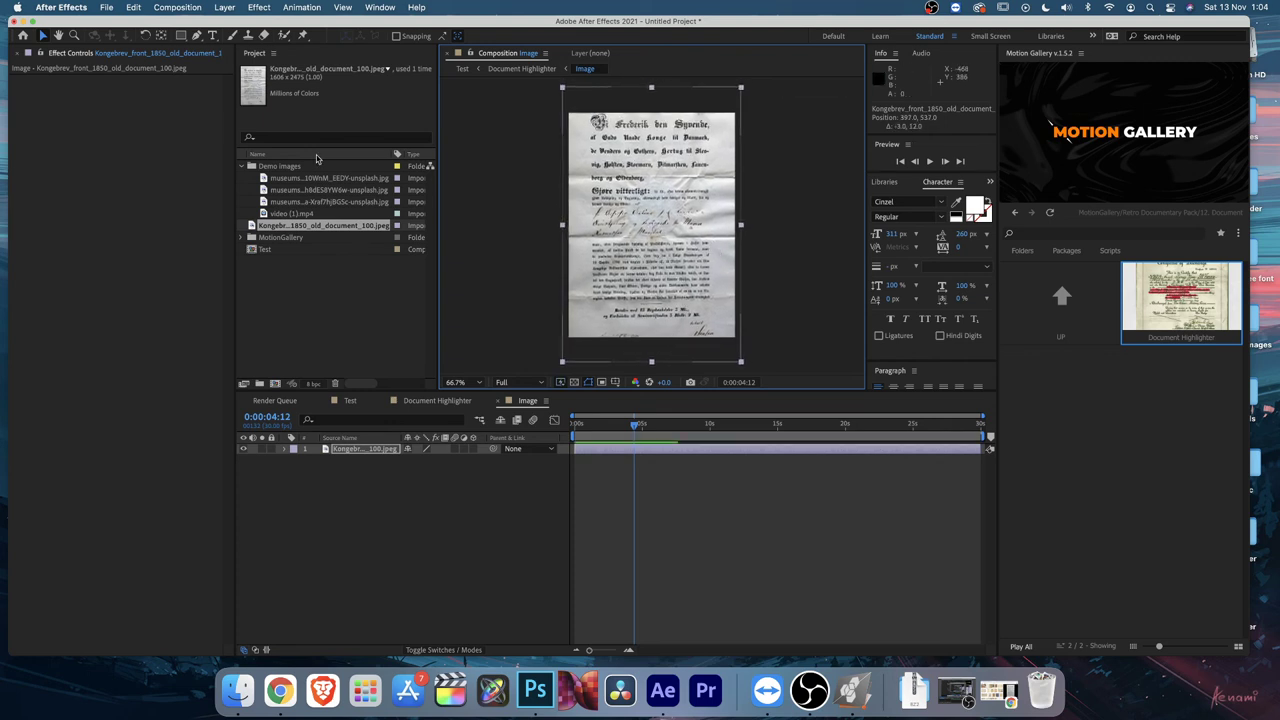
Step: Set the Image composition's height to 1150 px
{"action": "left_click", "coordinate": [176, 7]}
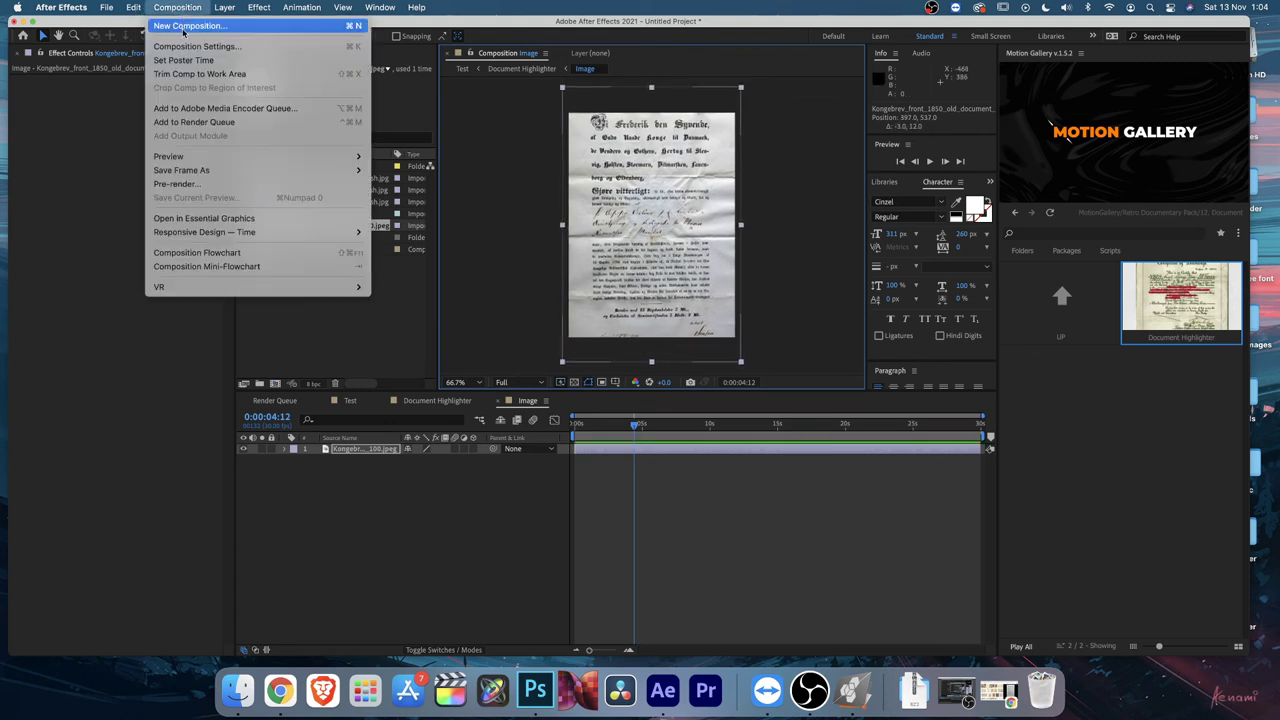
{"action": "left_click", "coordinate": [192, 46]}
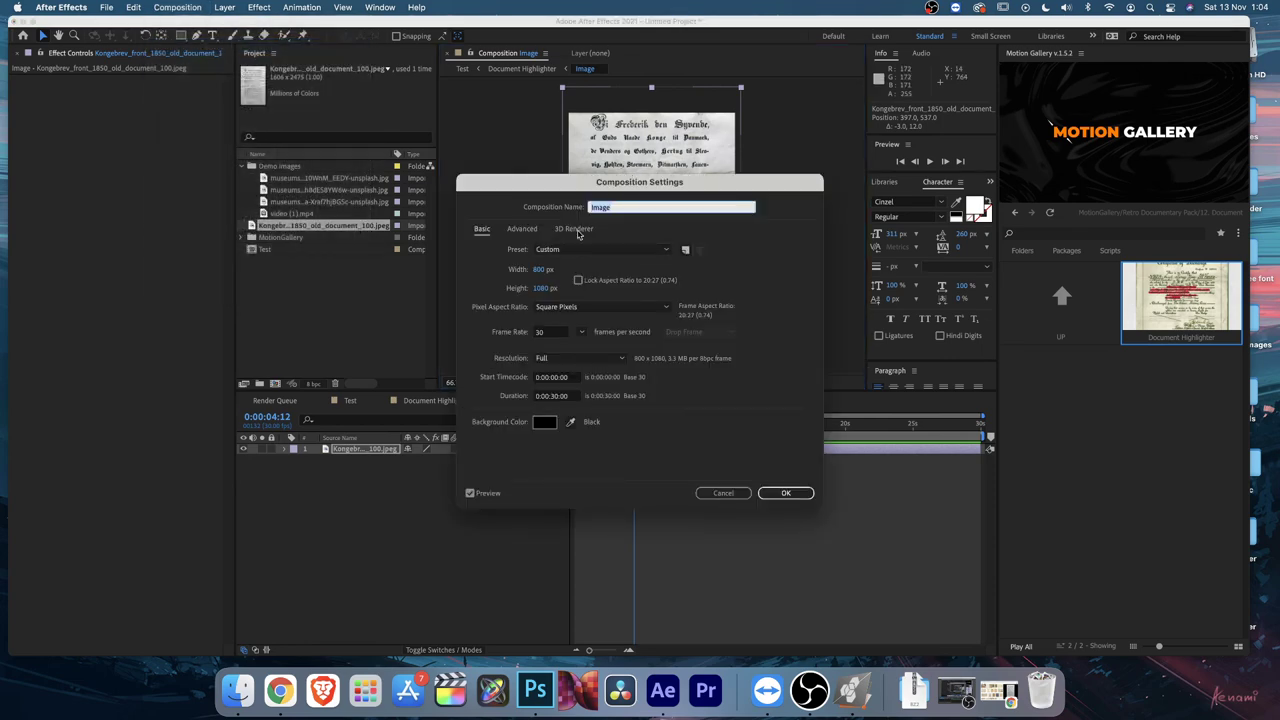
{"action": "left_click_drag", "start_coordinate": [598, 184], "coordinate": [792, 262]}
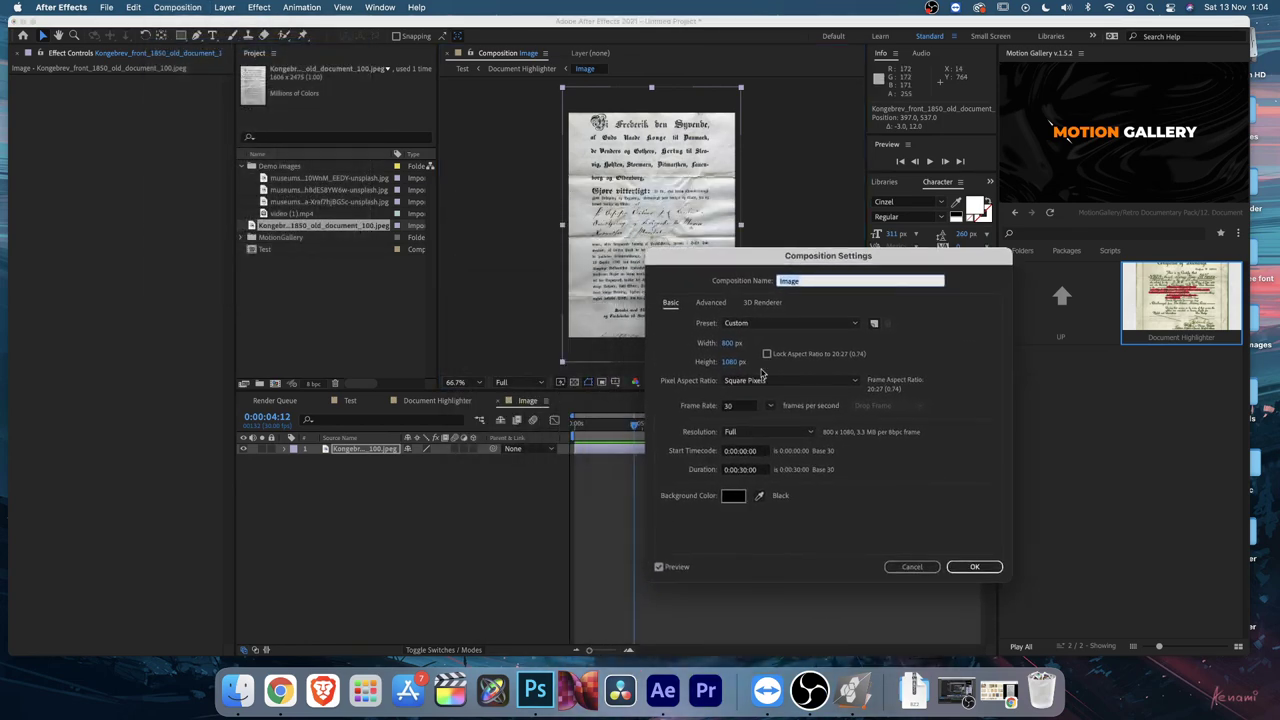
{"action": "left_click", "coordinate": [734, 364]}
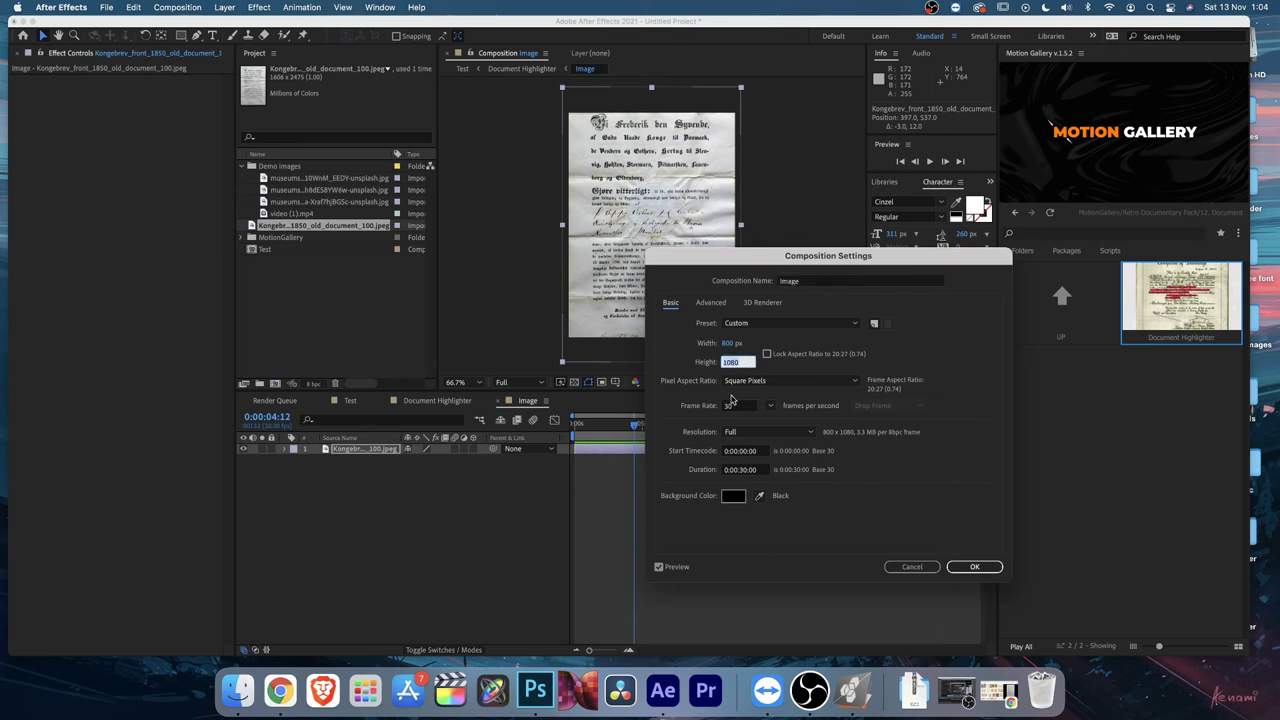
{"action": "type", "text": "4"}
{"action": "left_click", "coordinate": [985, 567]}
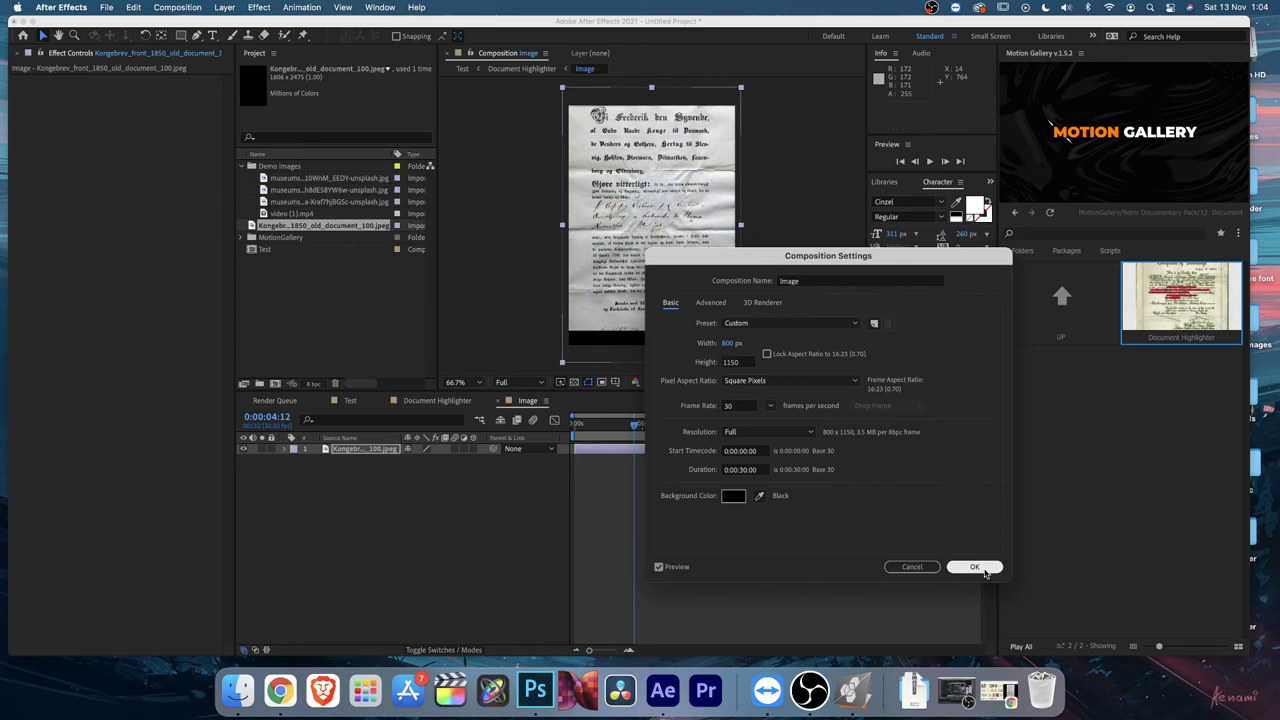
Step: Increase the Image composition's height beyond 1150 px to fit the whole document, and move the document up 12 px to position 397, 610
{"action": "key", "text": "super+k"}
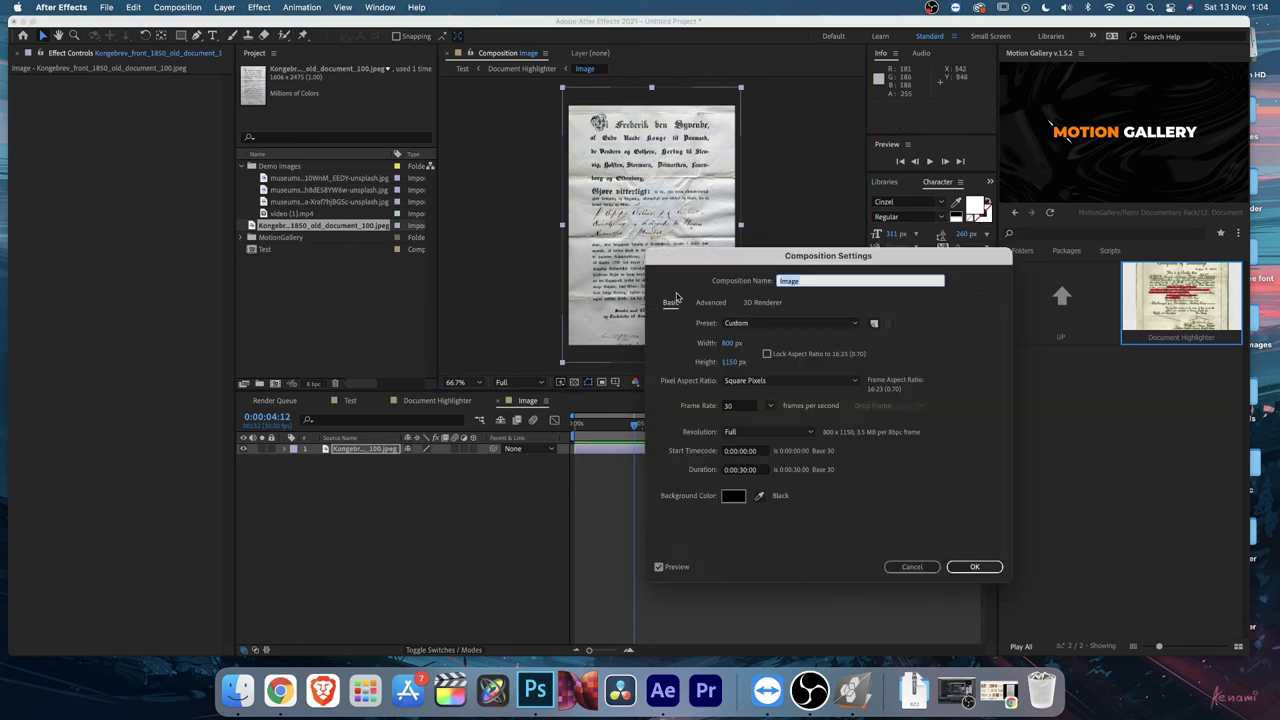
{"action": "left_click", "coordinate": [733, 361]}
{"action": "type", "text": "1233"}
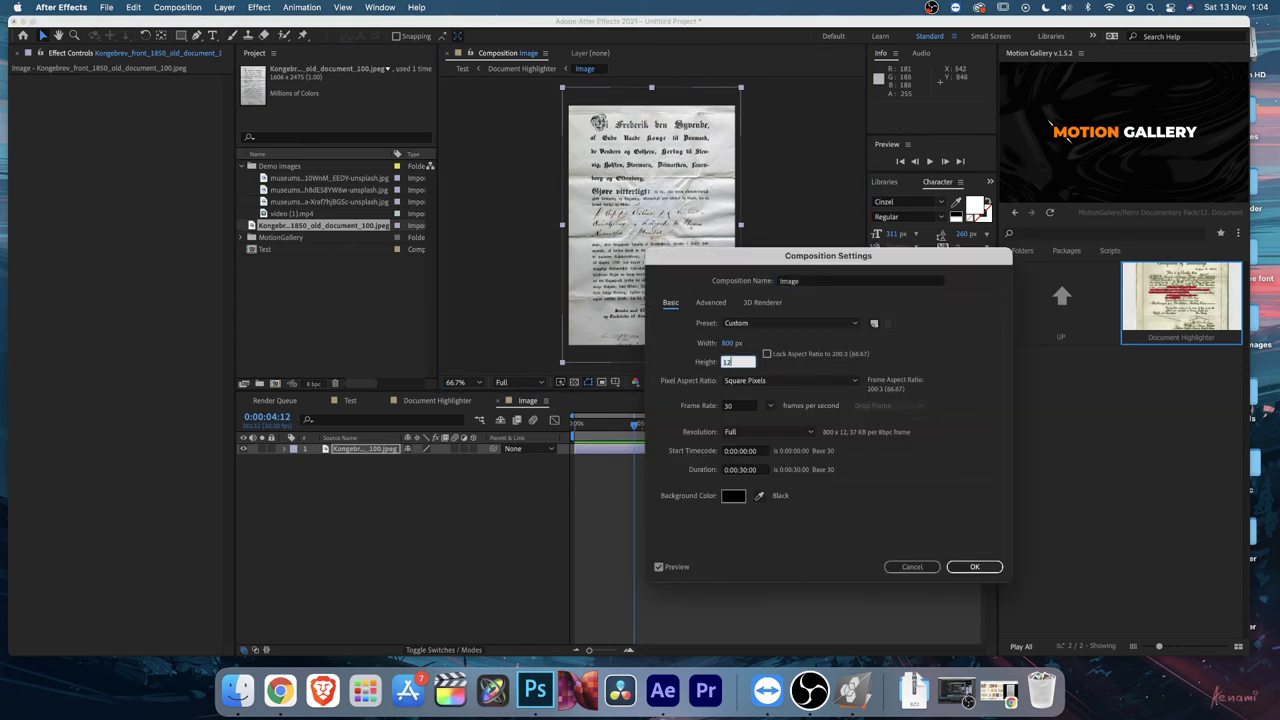
{"action": "key", "text": "Return"}
{"action": "left_click_drag", "start_coordinate": [644, 306], "coordinate": [641, 298]}
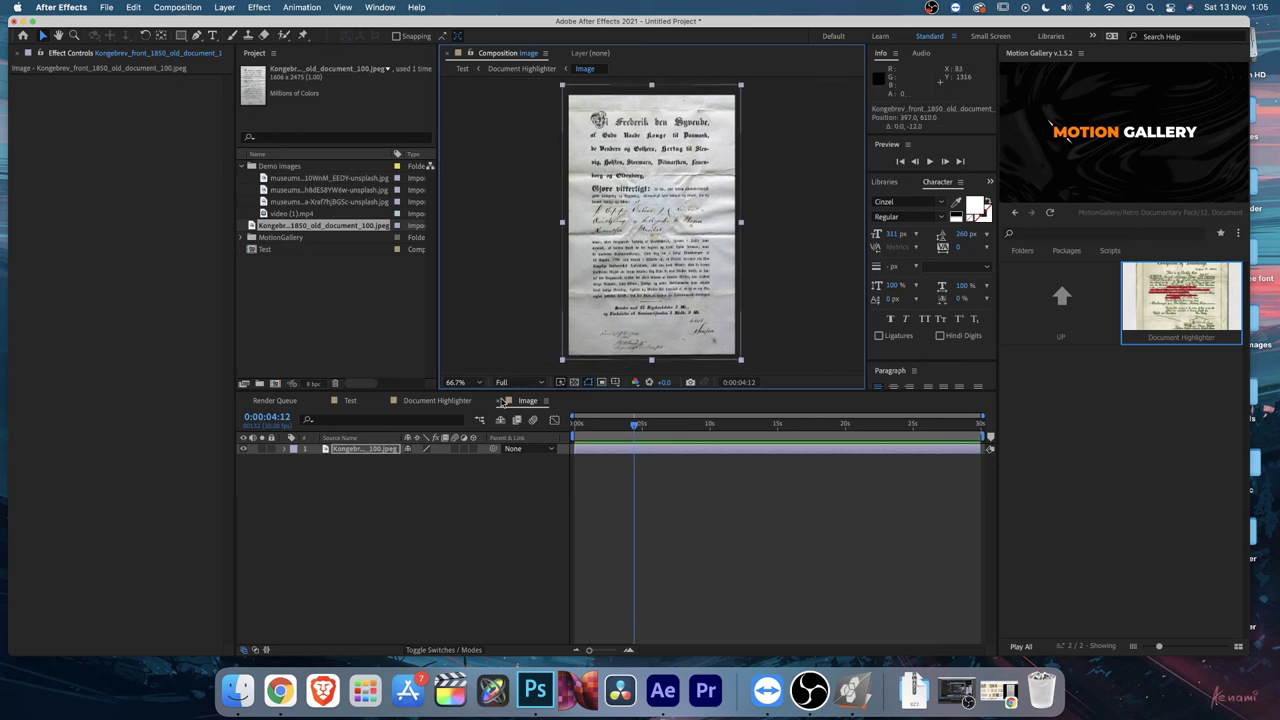
Step: Return to the Document Highlighter composition and scrub the highlight animation from the start to 0:00:02:02
{"action": "left_click", "coordinate": [497, 400]}
{"action": "key", "text": "Home"}
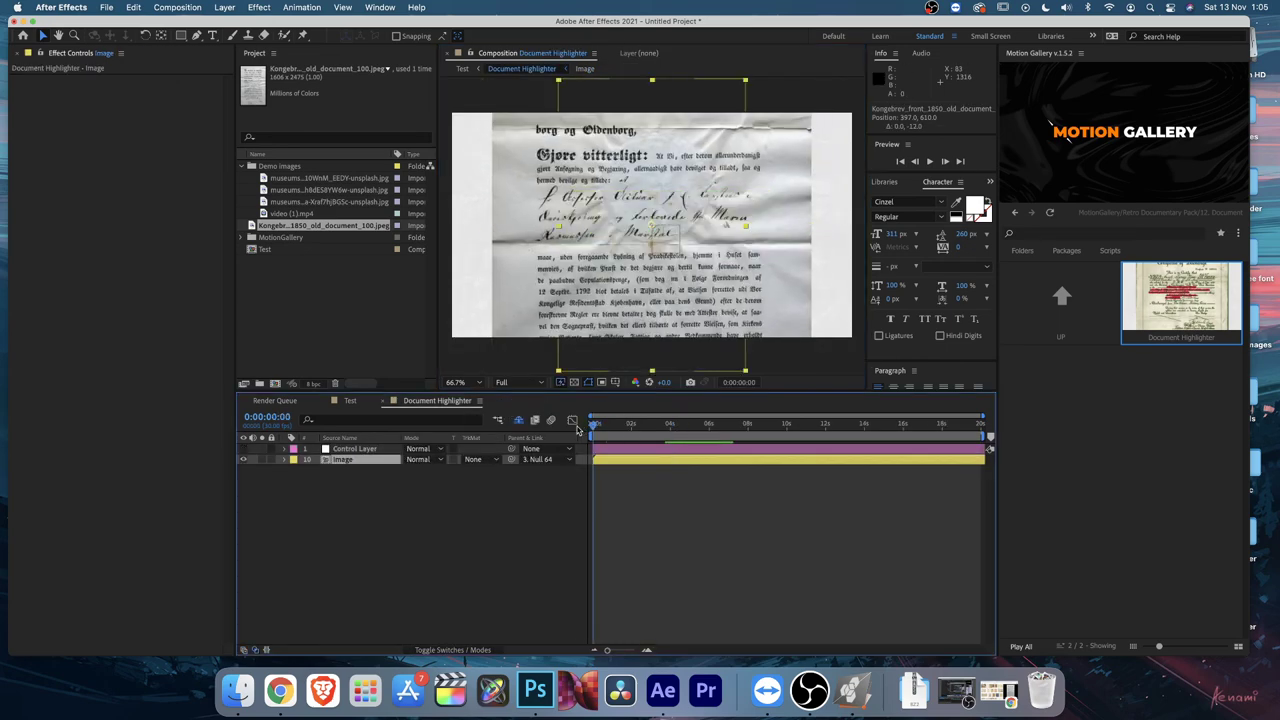
{"action": "left_click", "coordinate": [528, 540]}
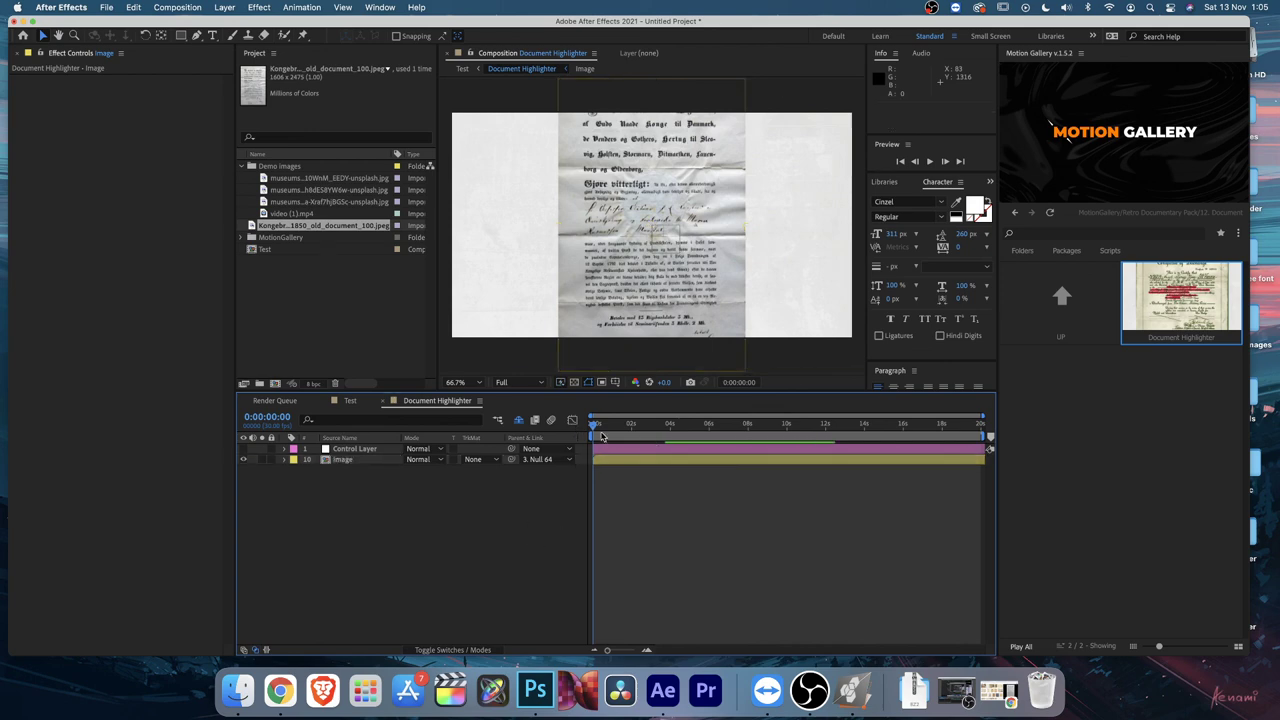
{"action": "left_click_drag", "start_coordinate": [596, 424], "coordinate": [632, 430]}
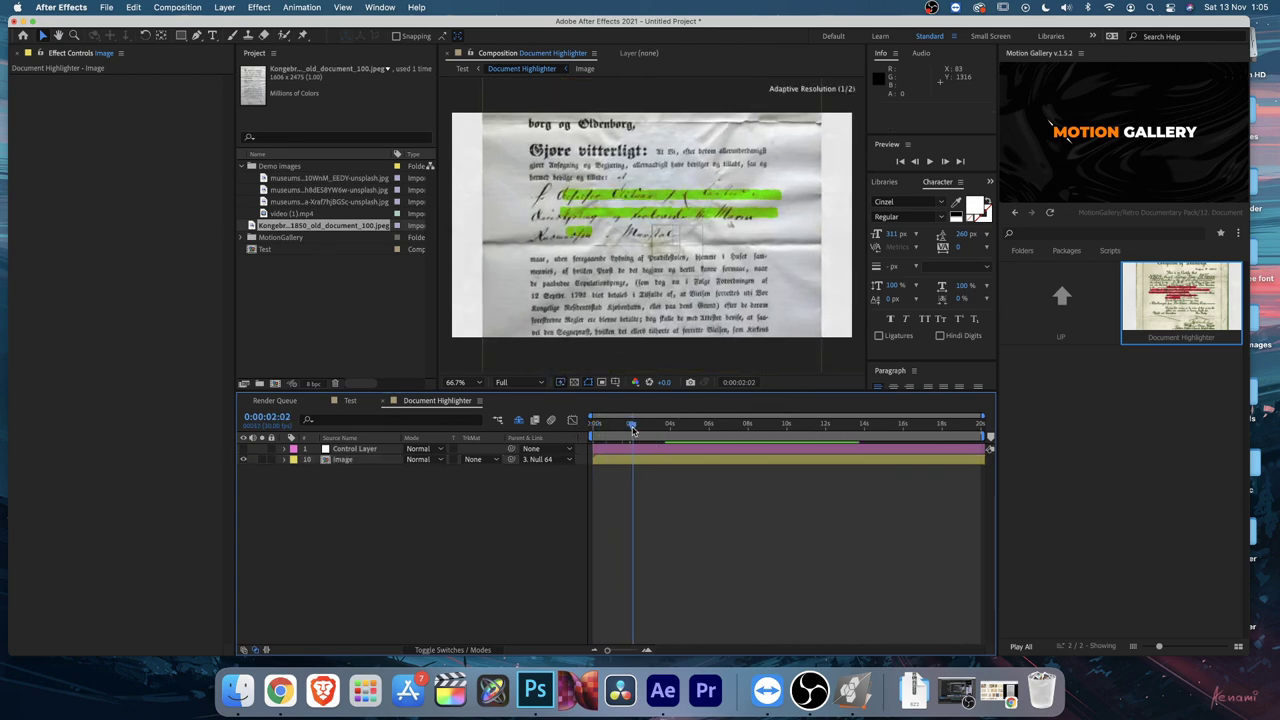
Step: Try an Overall Scene Scale of 173.40 on the Control Layer, settle on 135.40 and play the animation up to 0:00:06:12
{"action": "left_click", "coordinate": [360, 450]}
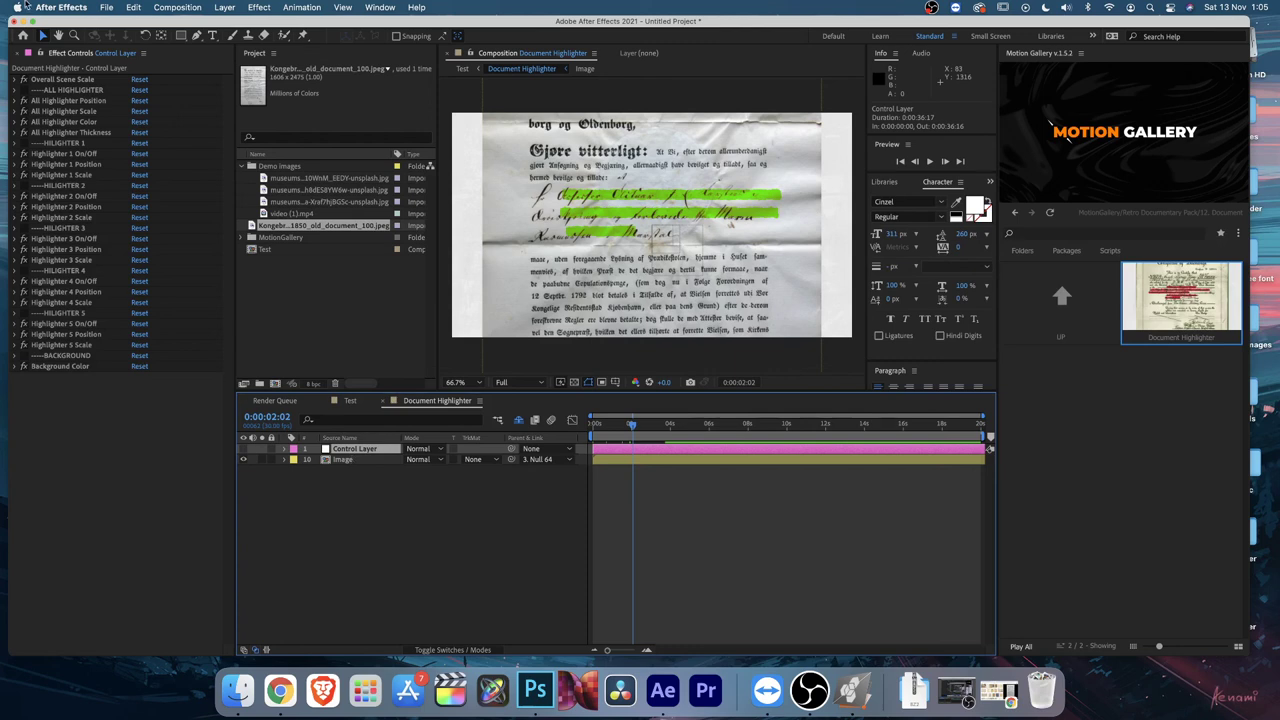
{"action": "left_click", "coordinate": [68, 80]}
{"action": "left_click", "coordinate": [14, 80]}
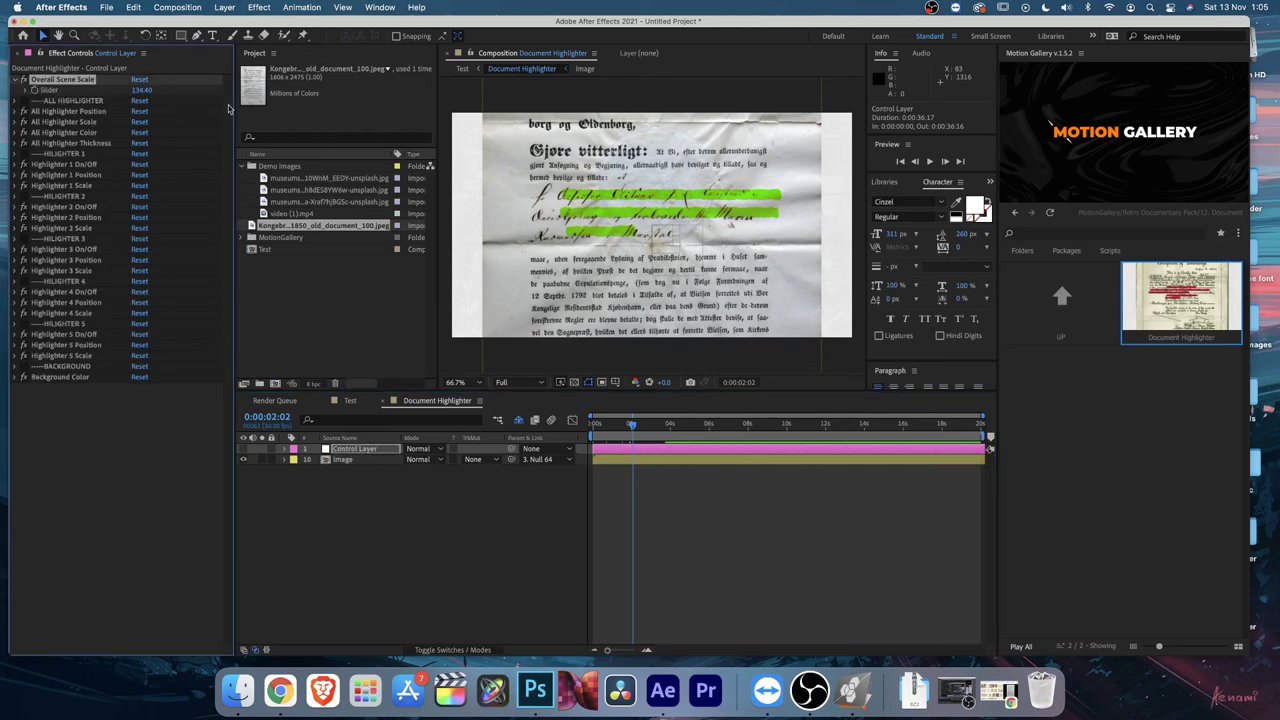
{"action": "left_click_drag", "start_coordinate": [141, 91], "coordinate": [180, 91]}
{"action": "mouse_move", "coordinate": [615, 425]}
{"action": "left_mouse_down"}
{"action": "mouse_move", "coordinate": [599, 425]}
{"action": "mouse_move", "coordinate": [619, 426]}
{"action": "left_mouse_up"}
{"action": "key", "text": "space"}
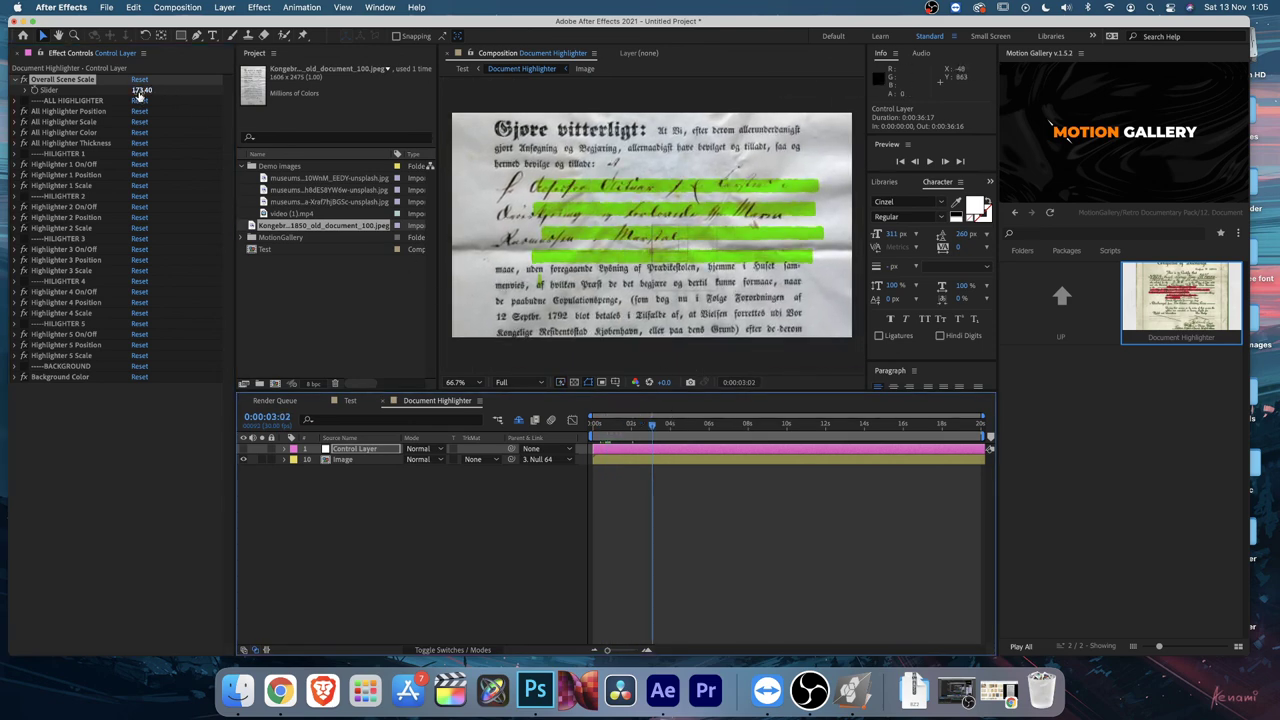
{"action": "left_click_drag", "start_coordinate": [141, 90], "coordinate": [120, 99]}
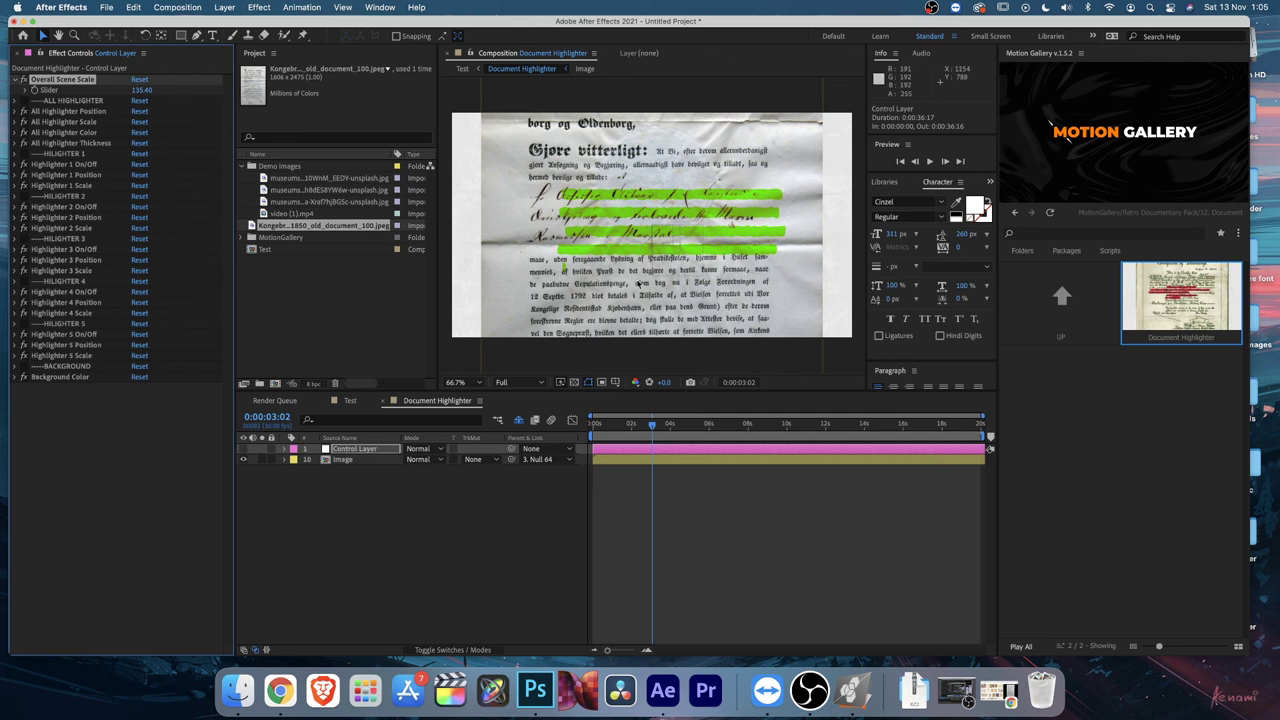
{"action": "key", "text": "space"}
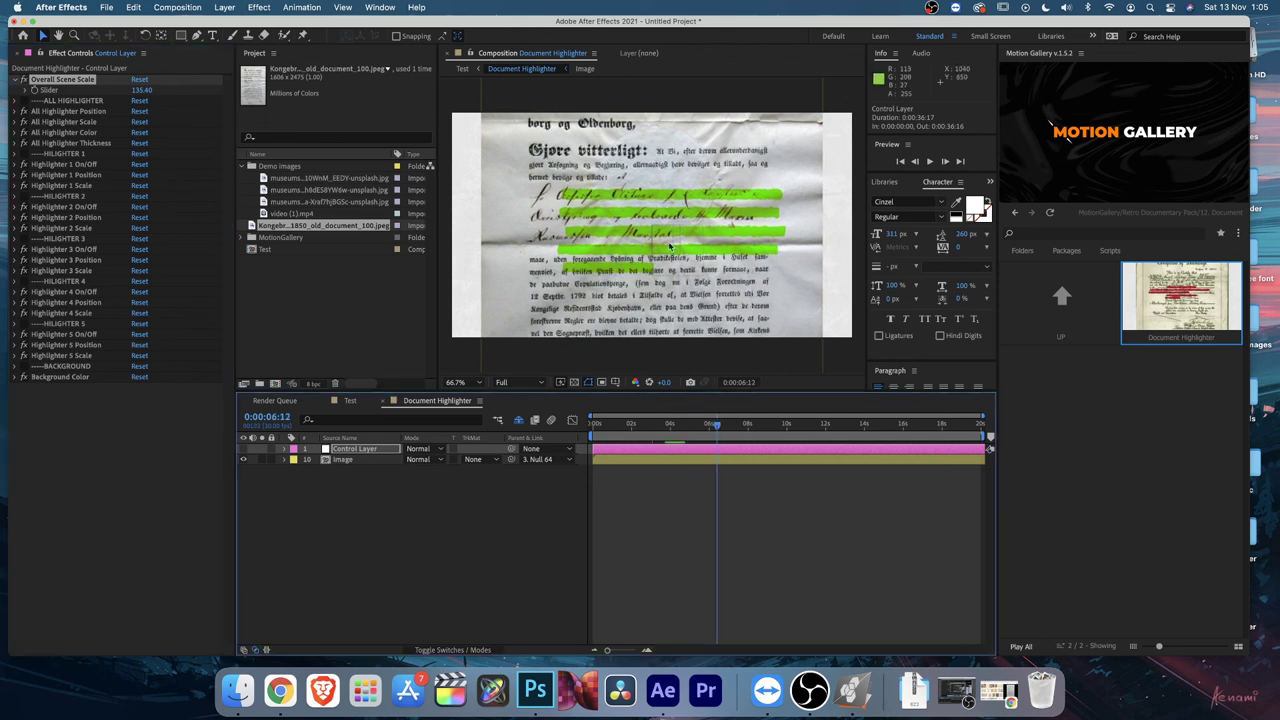
Step: Switch off Highlighters 5, 4 and 3 on the Control Layer, leaving only the first two highlighters active
{"action": "left_click", "coordinate": [72, 154]}
{"action": "left_click", "coordinate": [78, 196]}
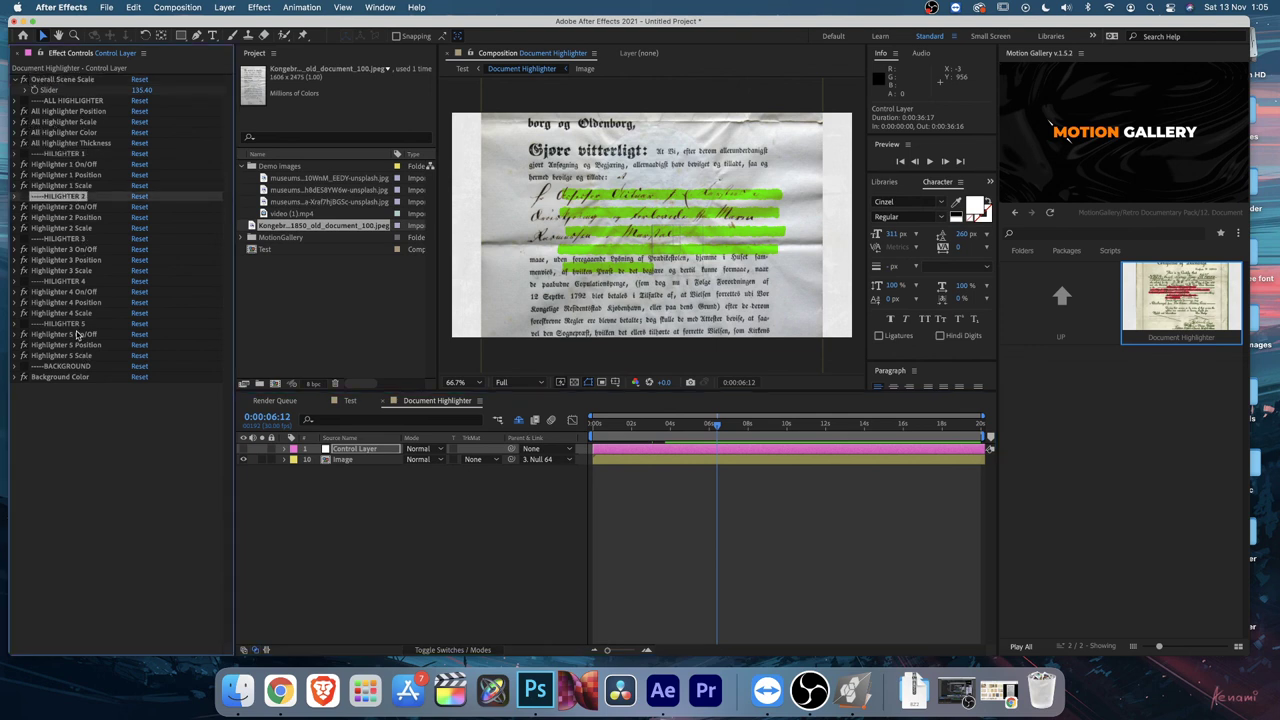
{"action": "left_click", "coordinate": [77, 336]}
{"action": "left_click", "coordinate": [16, 336]}
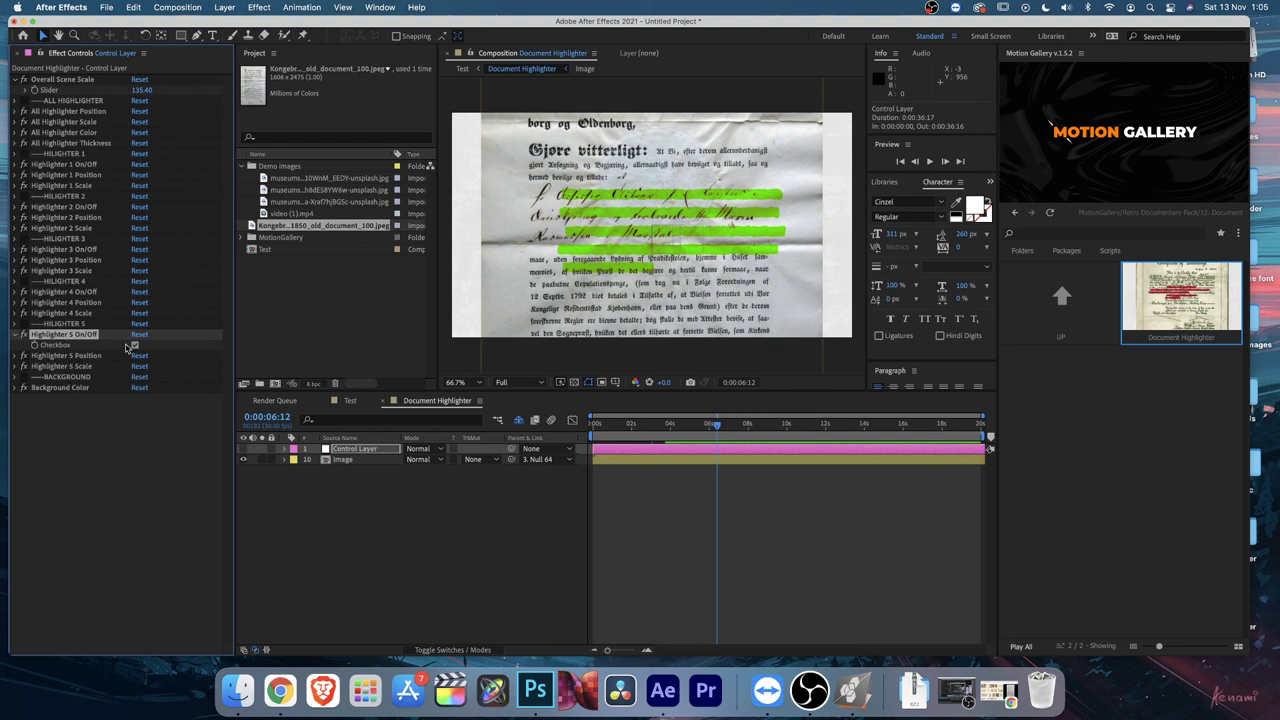
{"action": "left_click", "coordinate": [84, 291]}
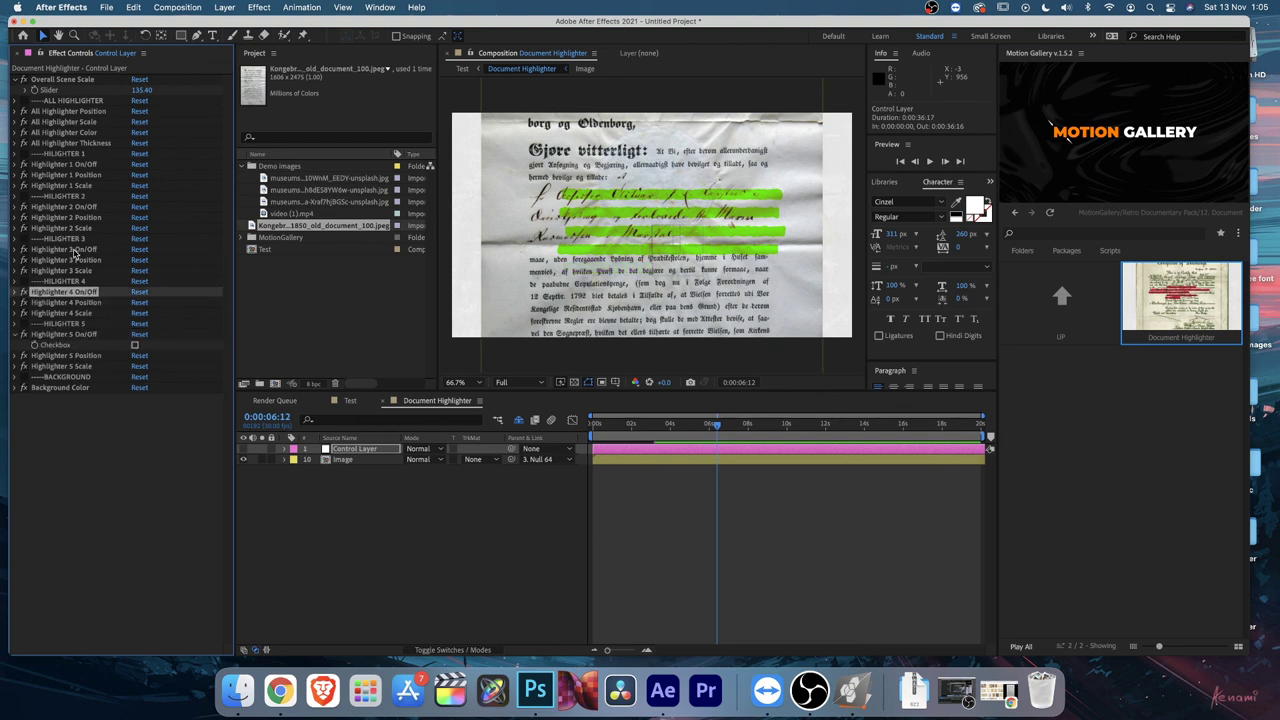
{"action": "left_click", "coordinate": [73, 254], "text": "super"}
{"action": "left_click", "coordinate": [22, 250]}
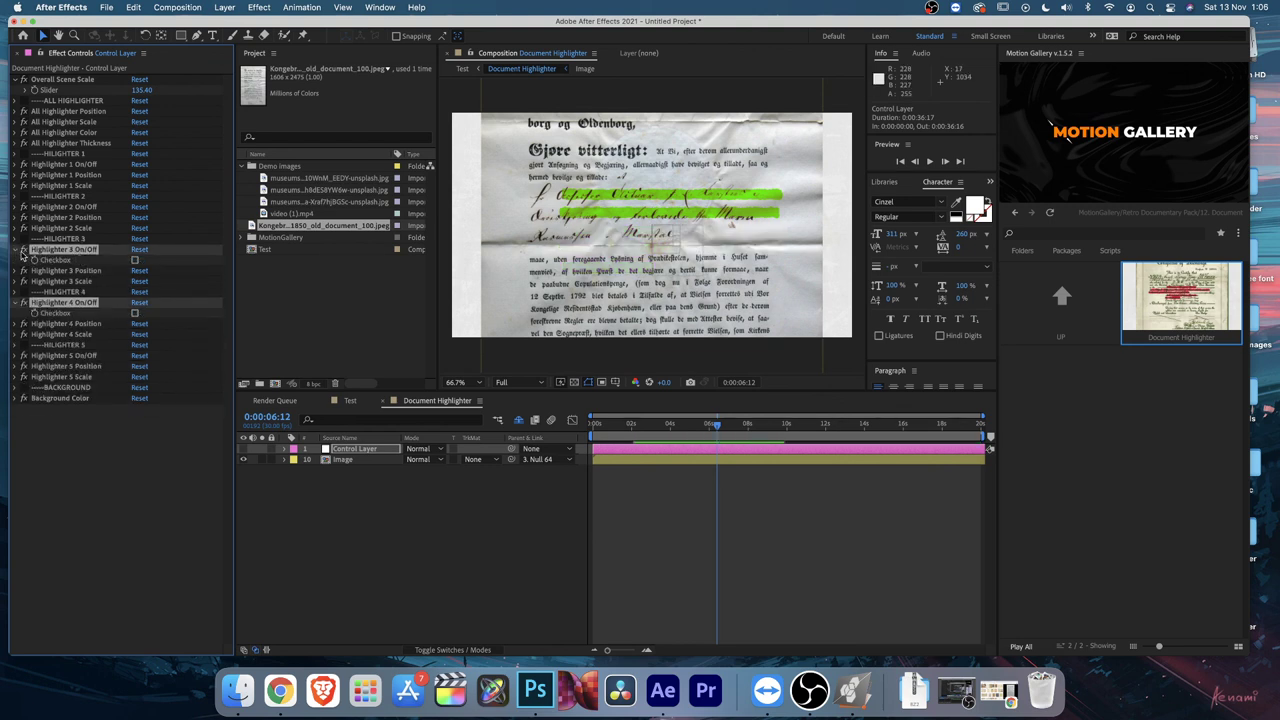
{"action": "left_click", "coordinate": [22, 250]}
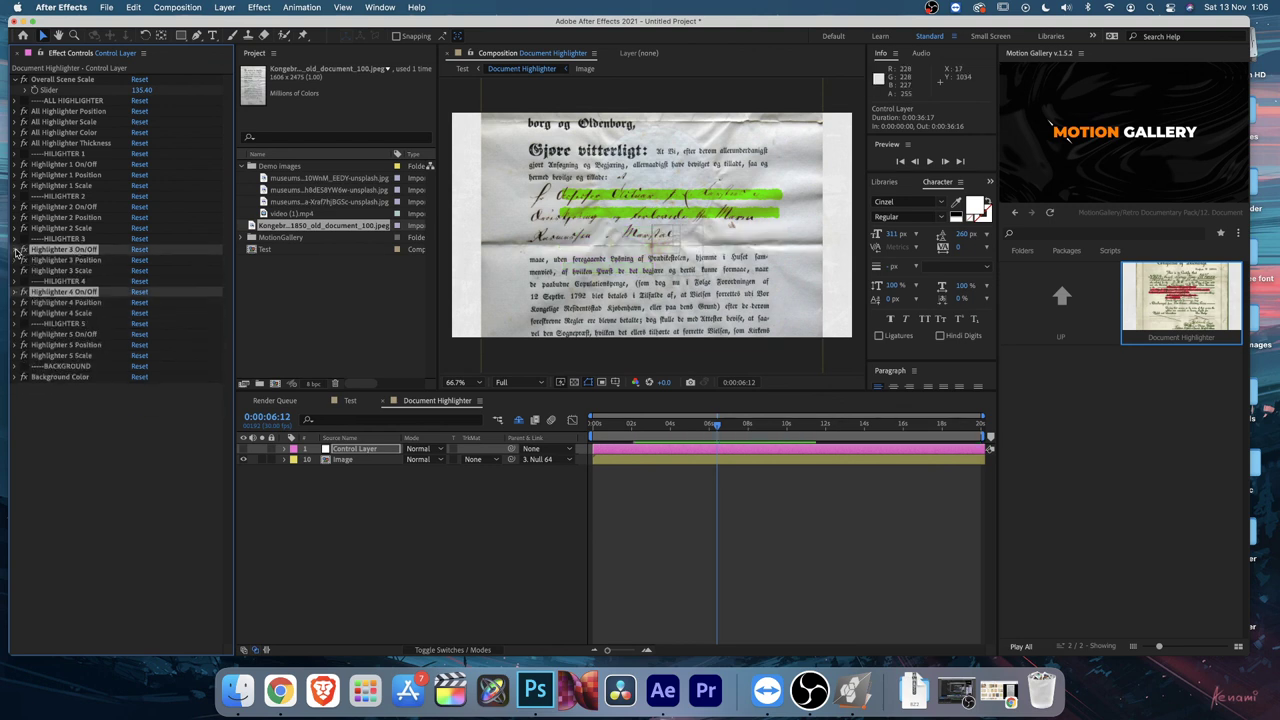
Step: Set Highlighter 1's position to -8, 163 and its scale to 112, 100 to cover the first printed line below the handwriting
{"action": "left_click", "coordinate": [80, 175]}
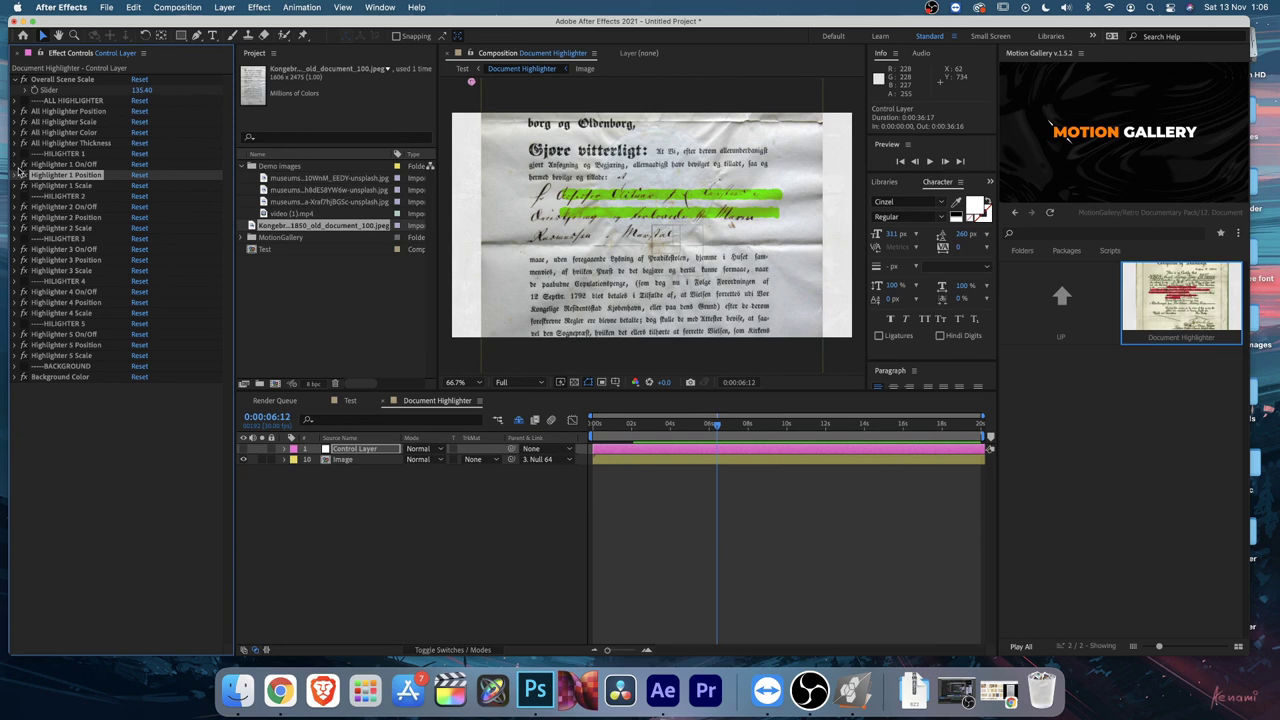
{"action": "left_click", "coordinate": [23, 175]}
{"action": "left_click", "coordinate": [23, 196]}
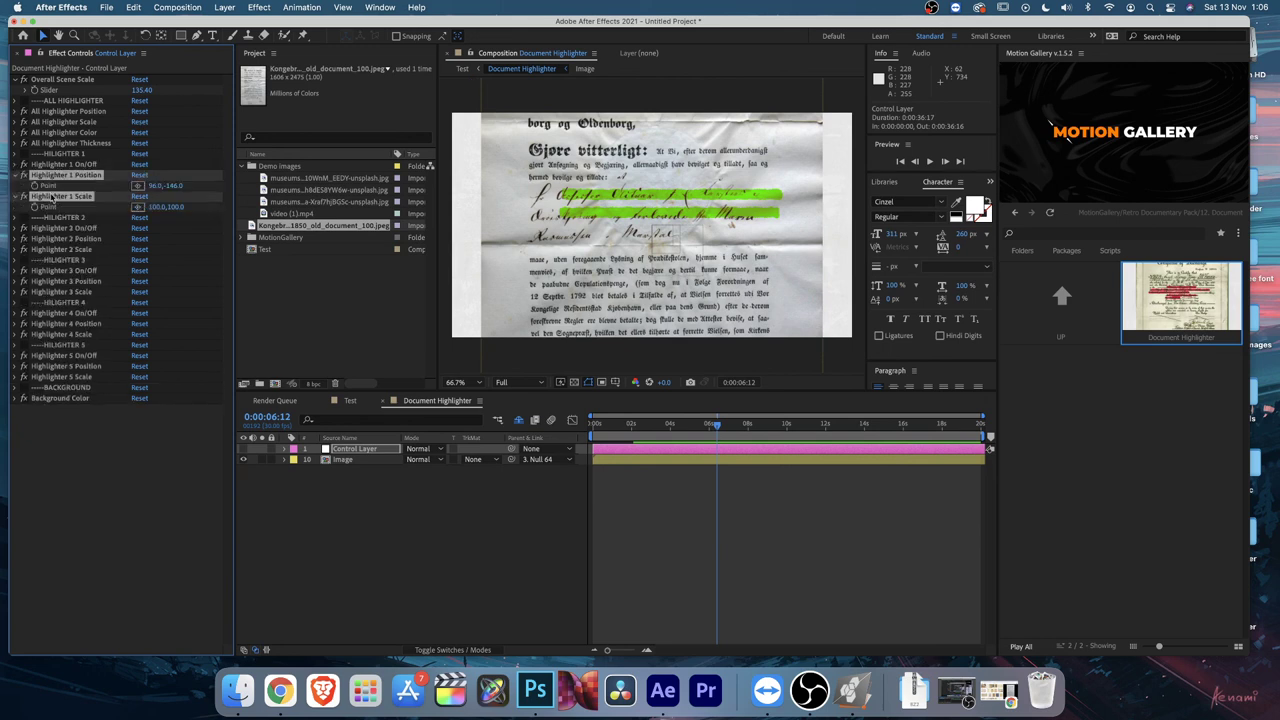
{"action": "left_click_drag", "start_coordinate": [175, 186], "coordinate": [365, 177]}
{"action": "mouse_move", "coordinate": [150, 207]}
{"action": "left_mouse_down"}
{"action": "mouse_move", "coordinate": [176, 207]}
{"action": "mouse_move", "coordinate": [148, 191]}
{"action": "mouse_move", "coordinate": [182, 187]}
{"action": "left_mouse_up"}
Step: Set Highlighter 2's position to -21, 217 and its scale to 109, 100 to cover the second printed line below the handwriting
{"action": "left_click", "coordinate": [76, 240]}
{"action": "left_click", "coordinate": [37, 251], "text": "shift"}
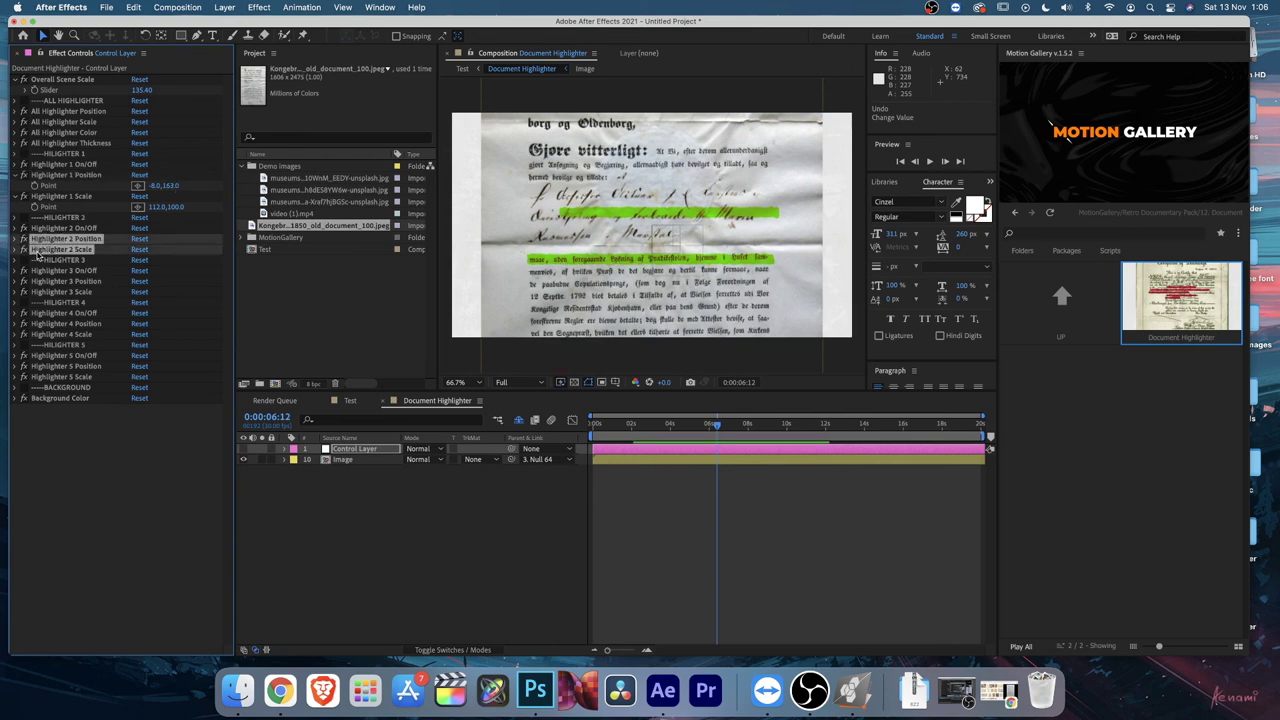
{"action": "left_click", "coordinate": [23, 249]}
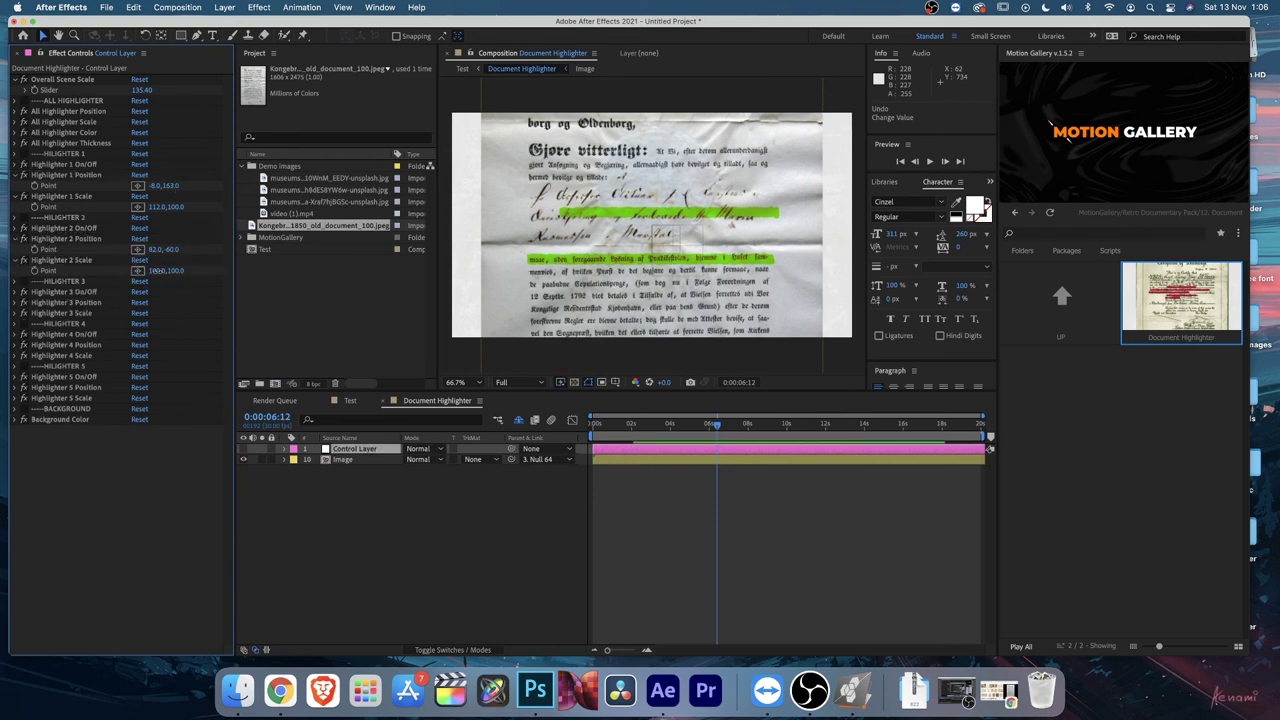
{"action": "left_click_drag", "start_coordinate": [168, 249], "coordinate": [145, 253]}
Step: Set the All Highlighter Thickness to 30
{"action": "left_click", "coordinate": [100, 143]}
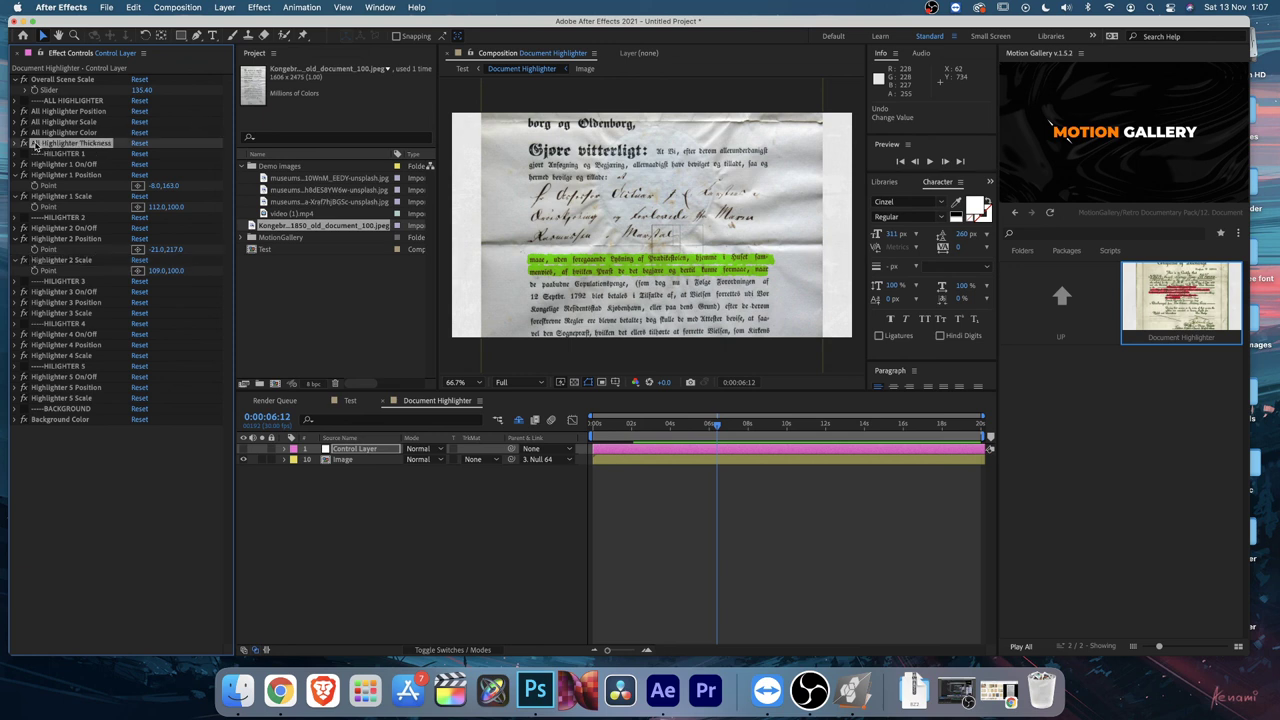
{"action": "left_click", "coordinate": [17, 144]}
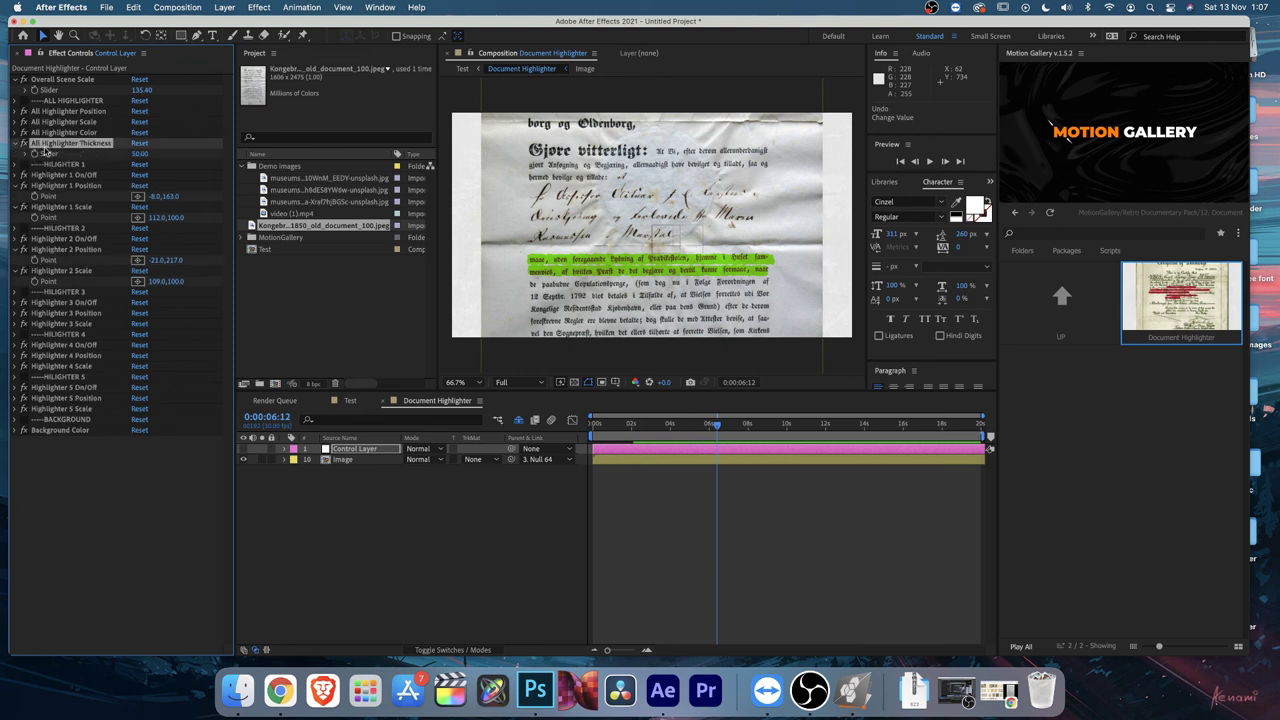
{"action": "left_click", "coordinate": [141, 154]}
{"action": "type", "text": "30"}
{"action": "key", "text": "Return"}
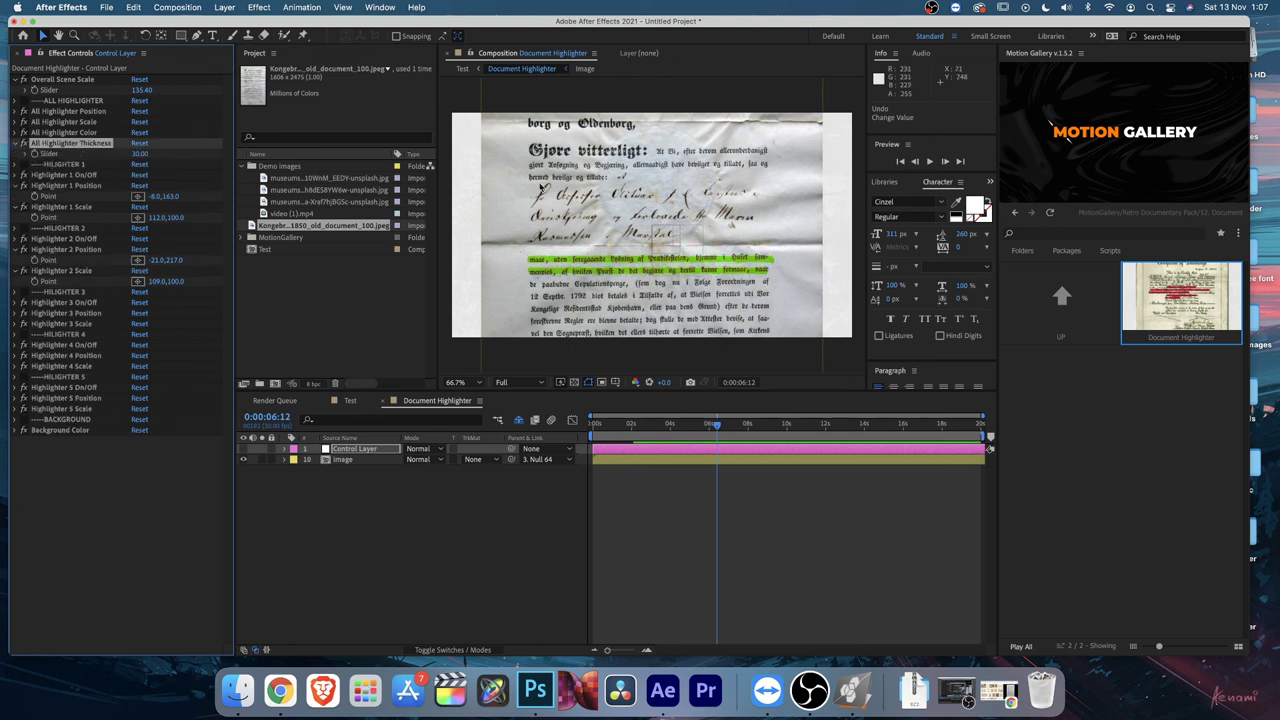
Step: Preview the adjusted highlight animation from near the start of the Document Highlighter composition up to 0:00:02:15
{"action": "left_click", "coordinate": [618, 476]}
{"action": "key", "text": "space"}
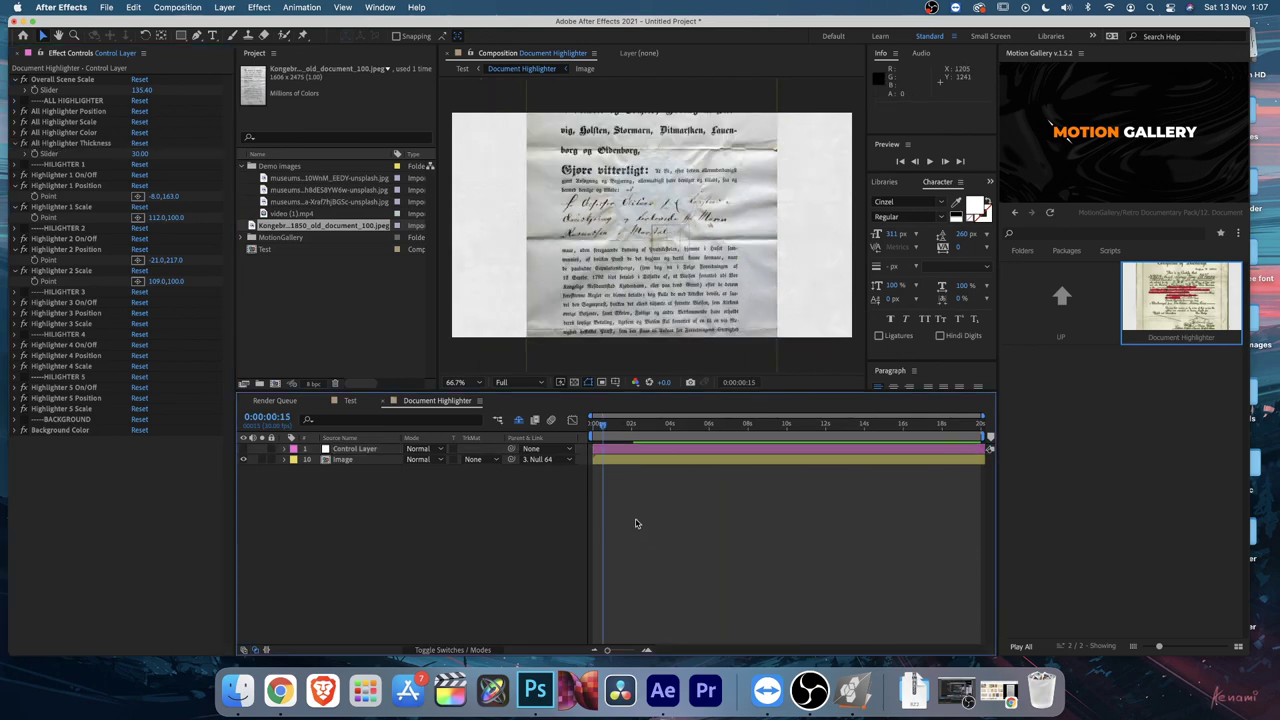
{"action": "key", "text": "space"}
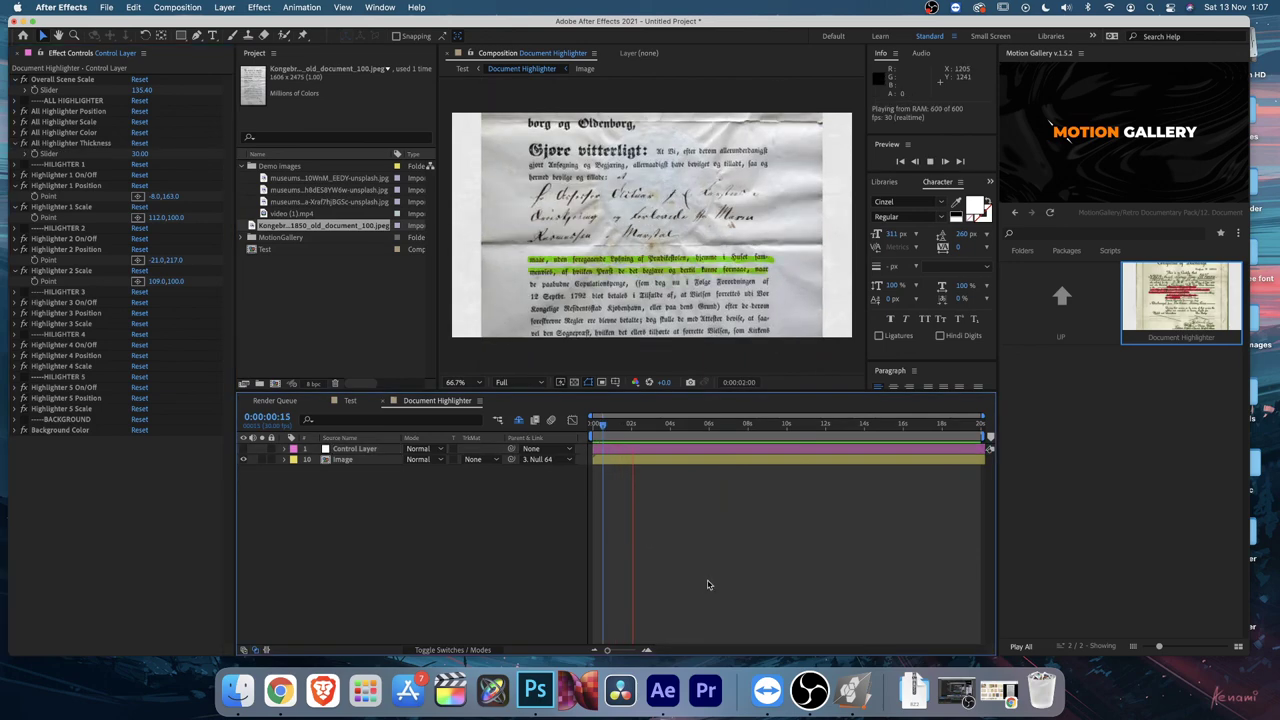
{"action": "key", "text": "space"}
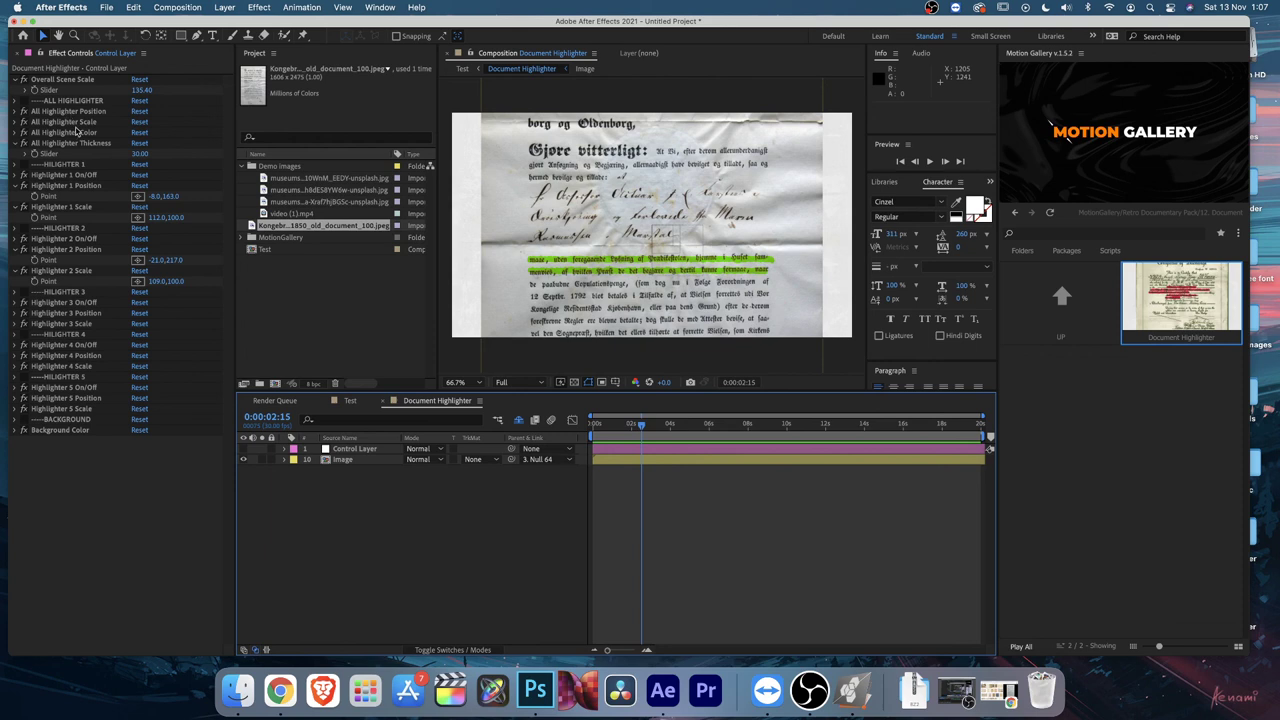
Step: Change the All Highlighter Color to red FF1B1B on the Control Layer of the Document Highlighter composition
{"action": "left_click", "coordinate": [78, 133]}
{"action": "left_click", "coordinate": [16, 133]}
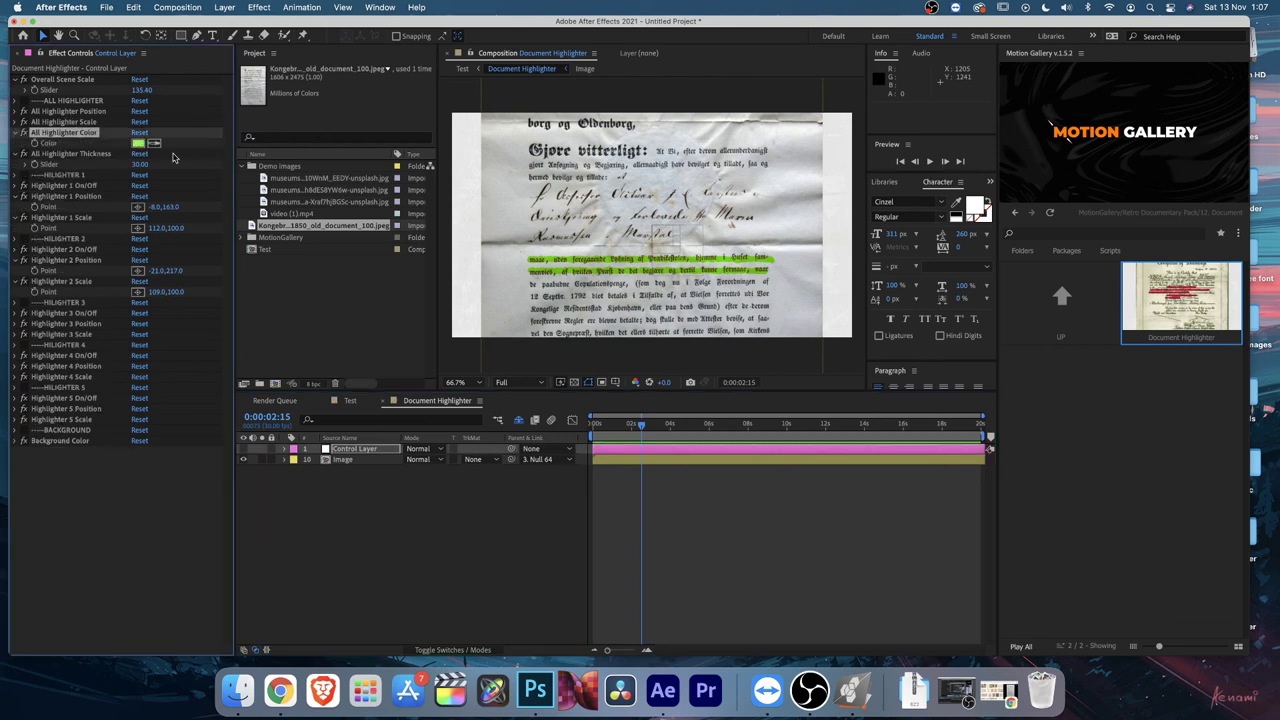
{"action": "left_click", "coordinate": [139, 144]}
{"action": "left_click_drag", "start_coordinate": [344, 443], "coordinate": [352, 397]}
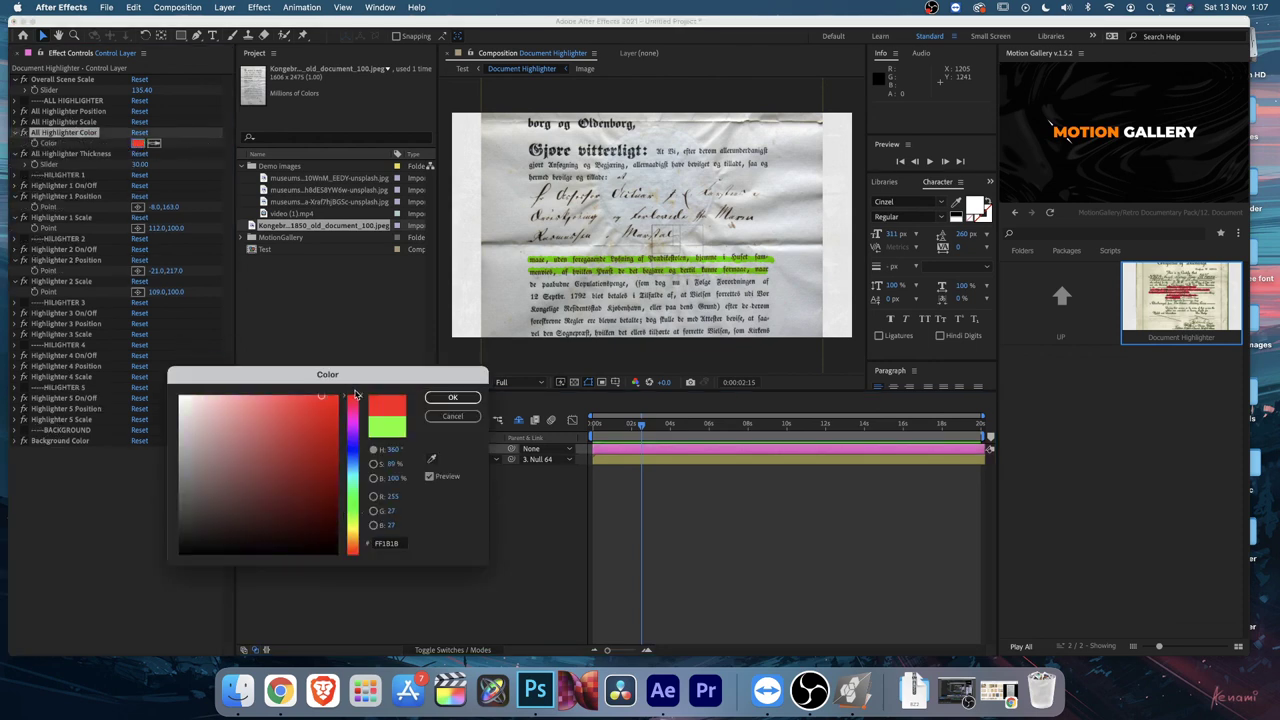
{"action": "left_click", "coordinate": [452, 397]}
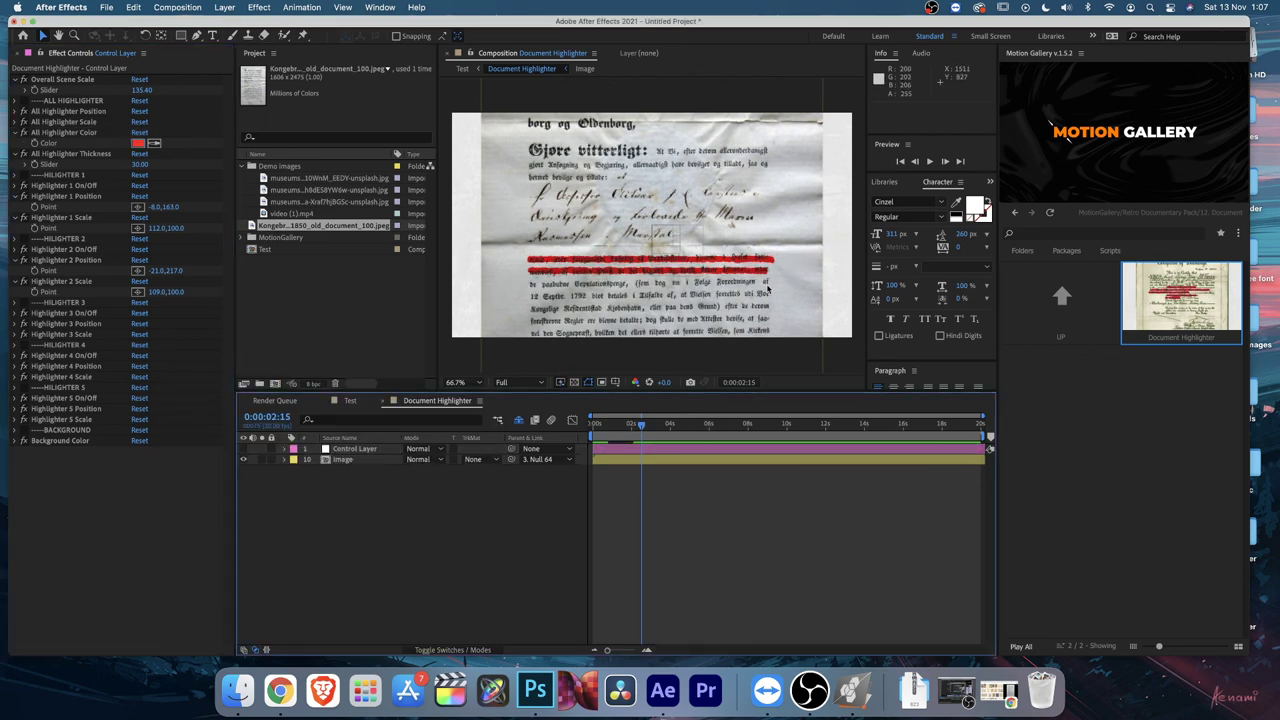
Step: Close the Document Highlighter composition to return to Test, and browse the Retro Documentary Pack's category folders, including Color Correction and Overlay Effects
{"action": "left_click", "coordinate": [381, 401]}
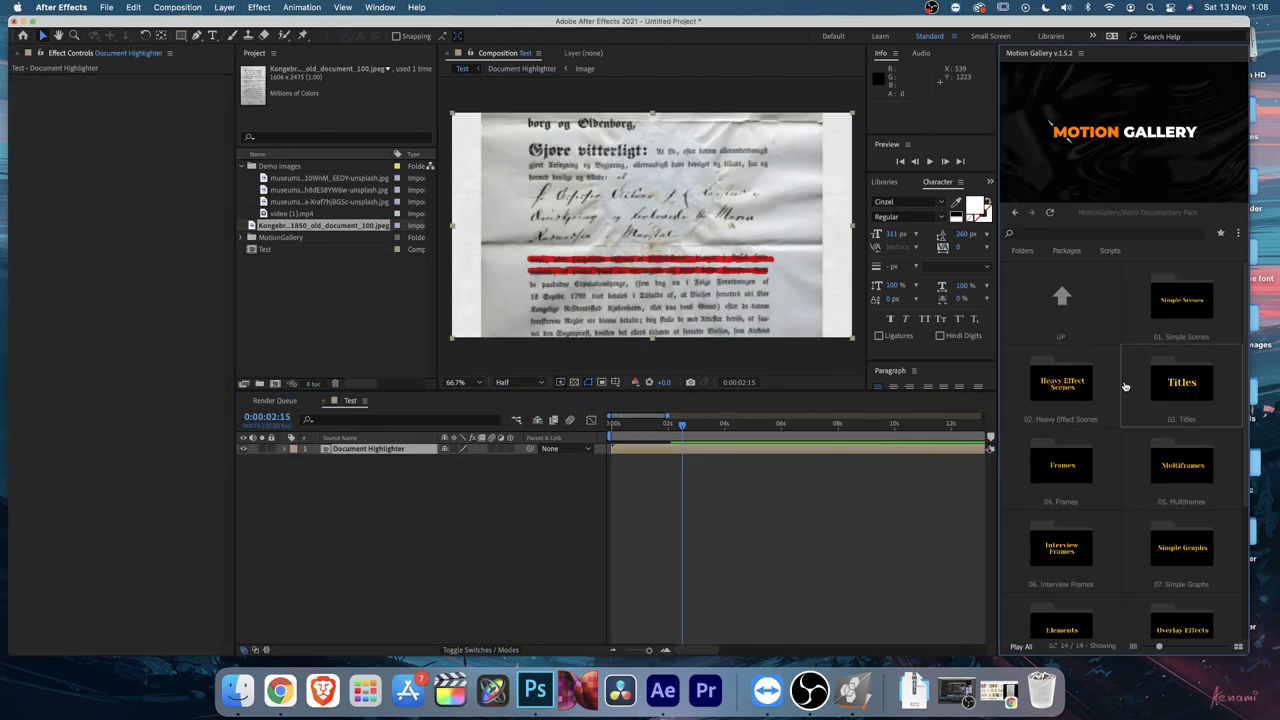
{"action": "scroll", "coordinate": [1100, 380], "scroll_direction": "down", "scroll_amount": 4}
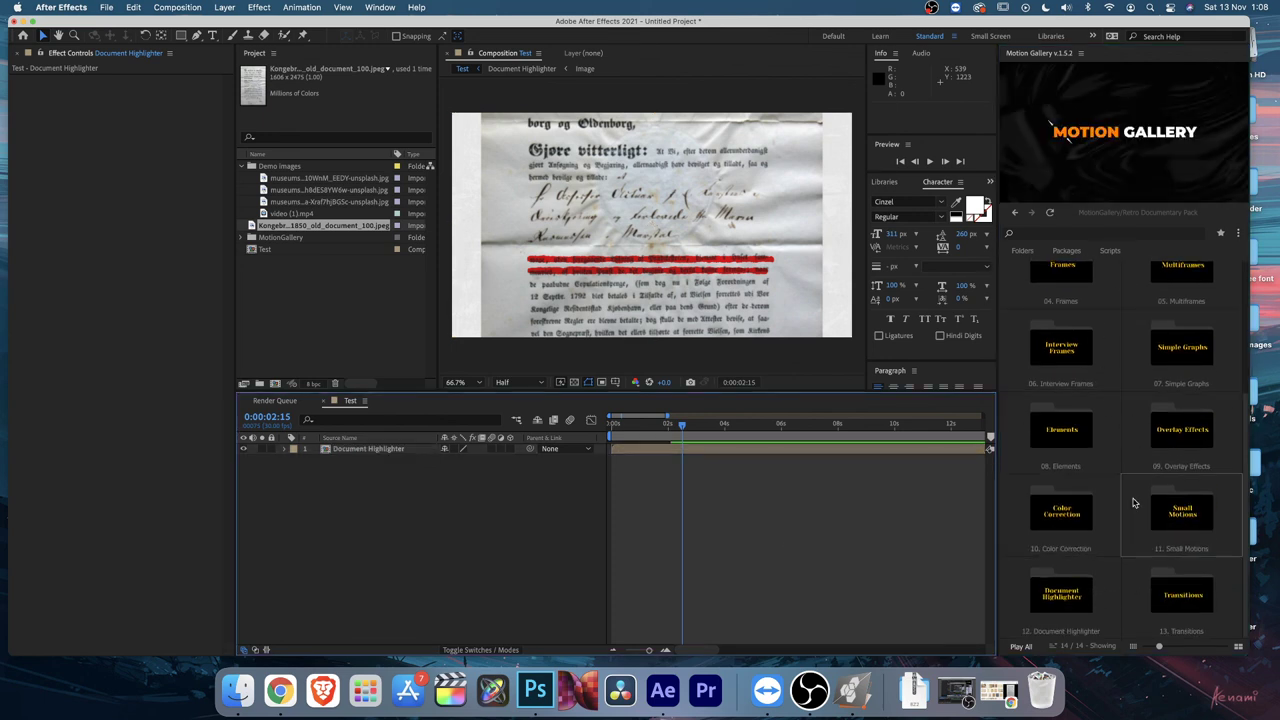
{"action": "mouse_move", "coordinate": [1070, 510]}
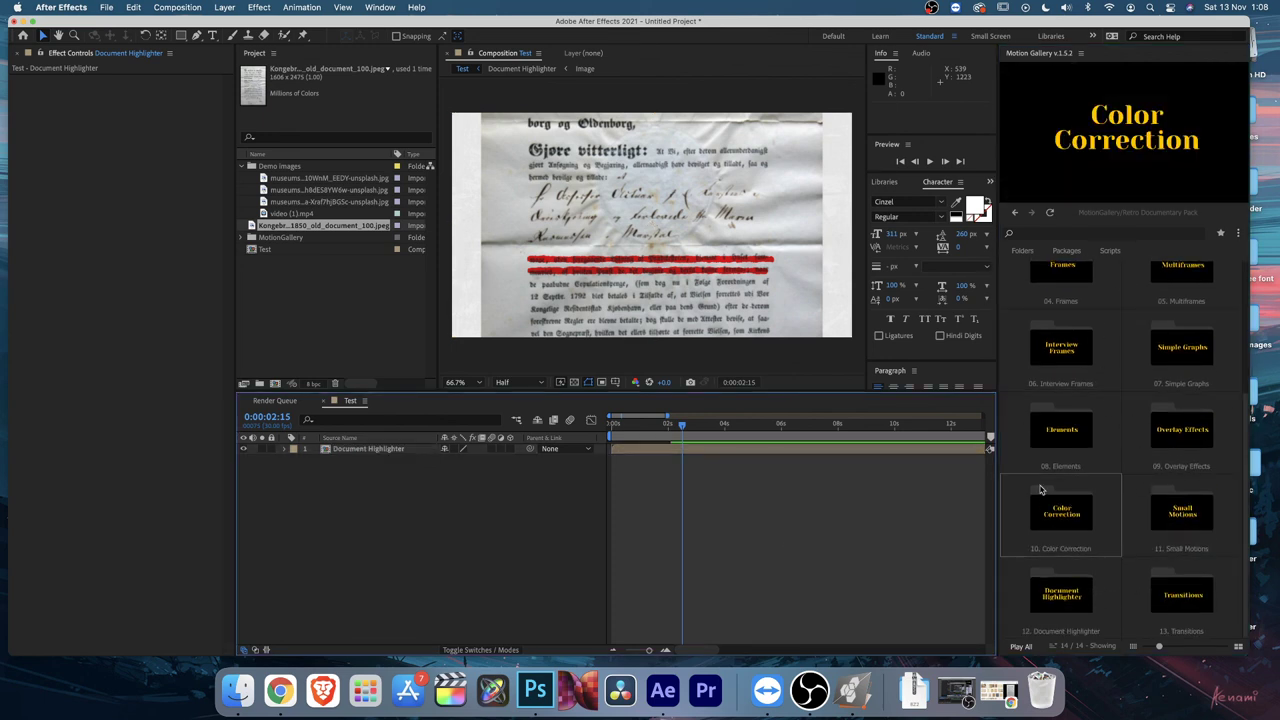
{"action": "mouse_move", "coordinate": [1158, 456]}
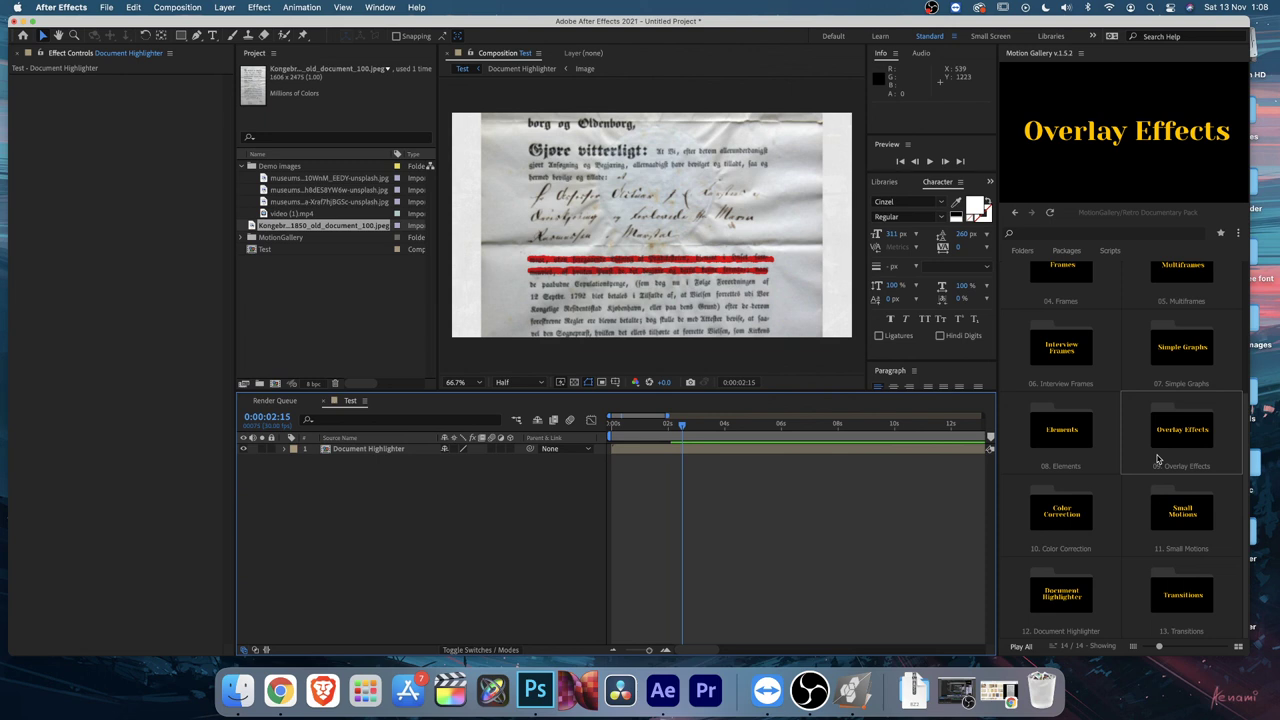